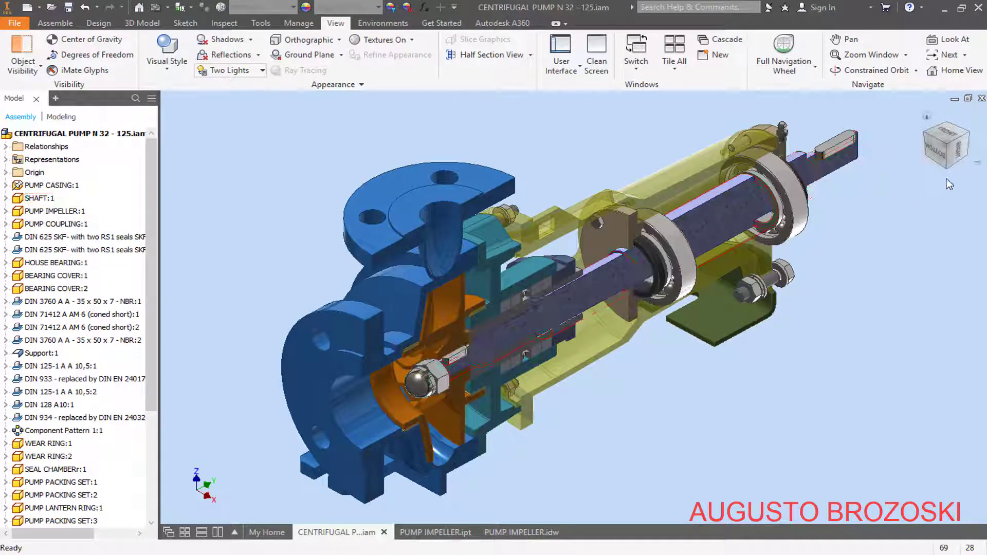
Inspect the sectioned centrifugal pump assembly from the right side, and view the pump impeller part from another angle
click(958, 149)
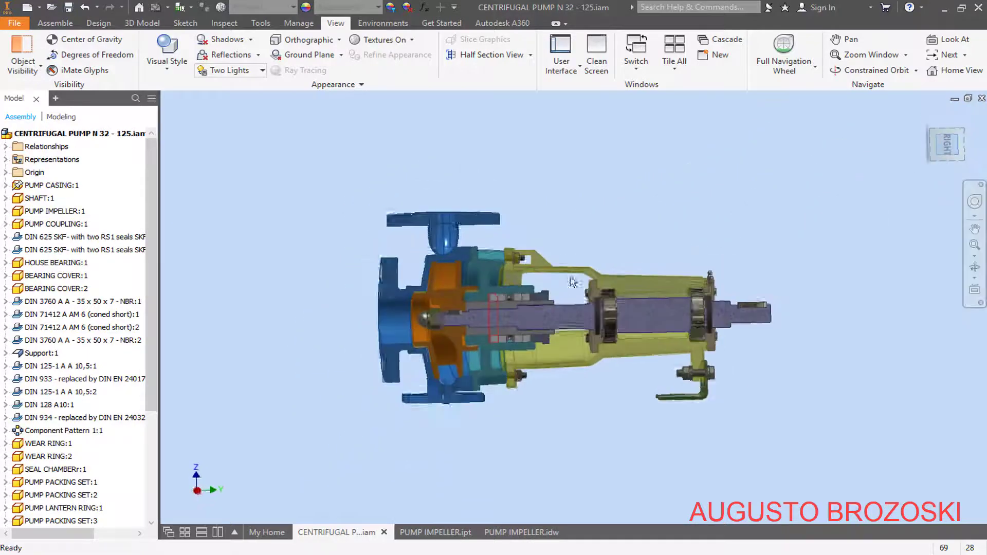
scroll(409, 324, up, 3)
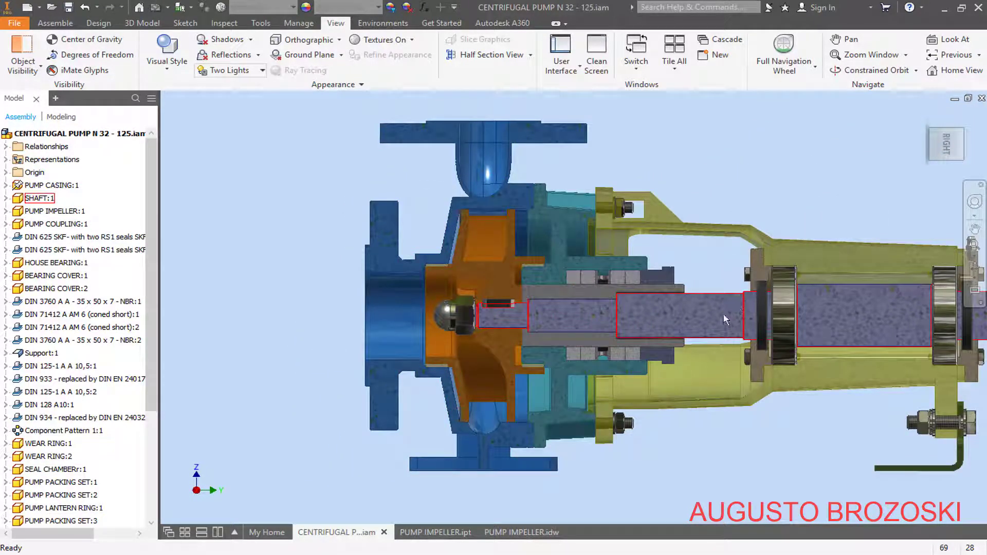
click(413, 534)
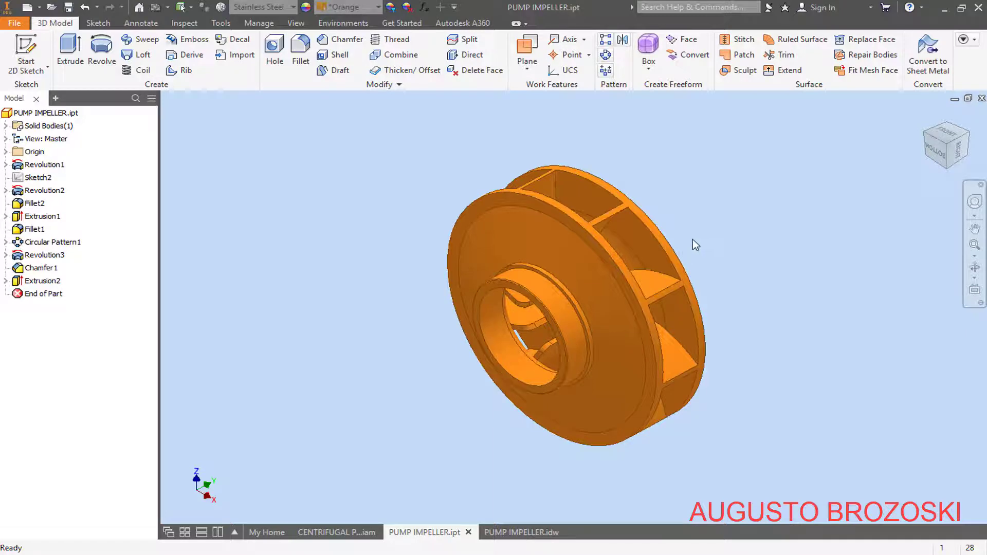
shift+middle_drag(692, 239, 643, 260)
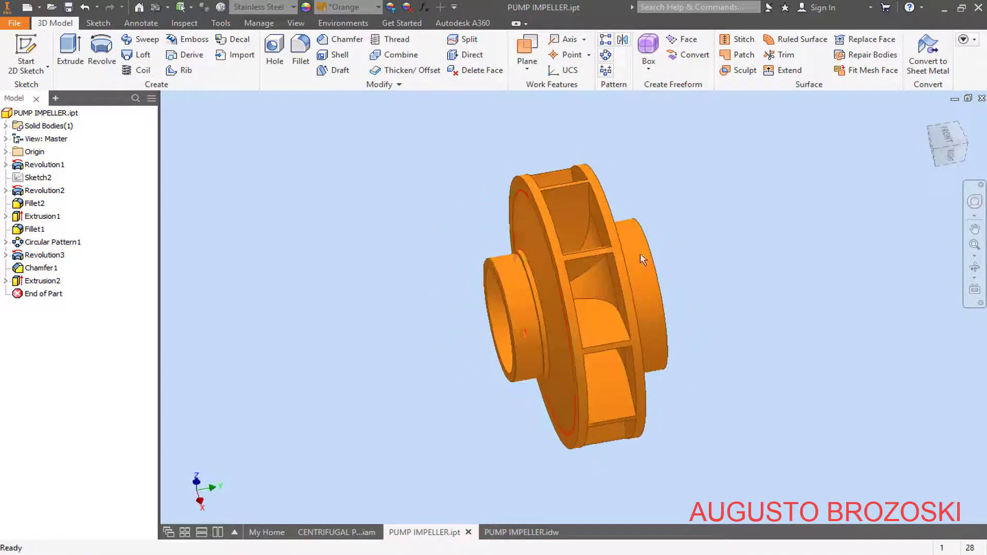
Open the PUMP IMPELLER.idw drawing and examine the dimensions around section A-A
click(516, 531)
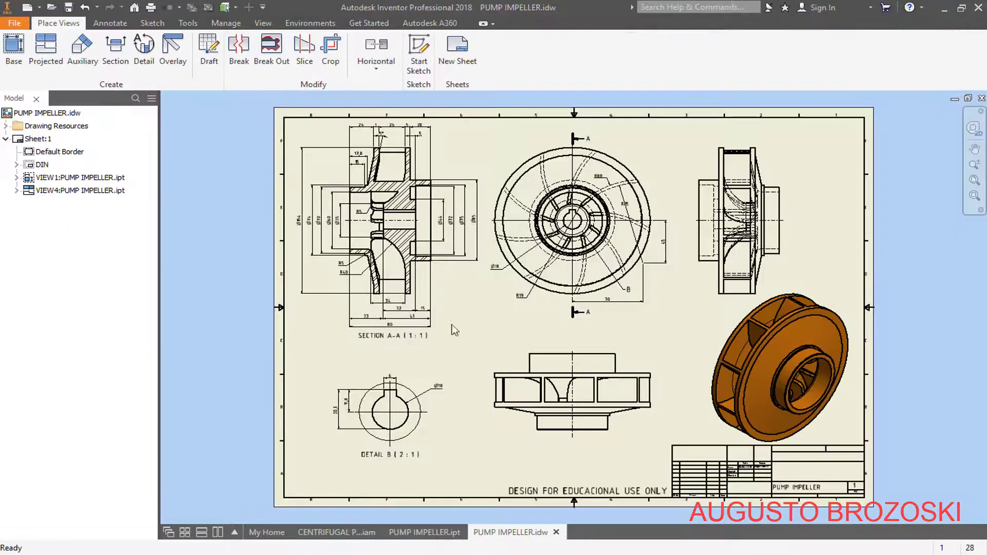
scroll(414, 223, up, 3)
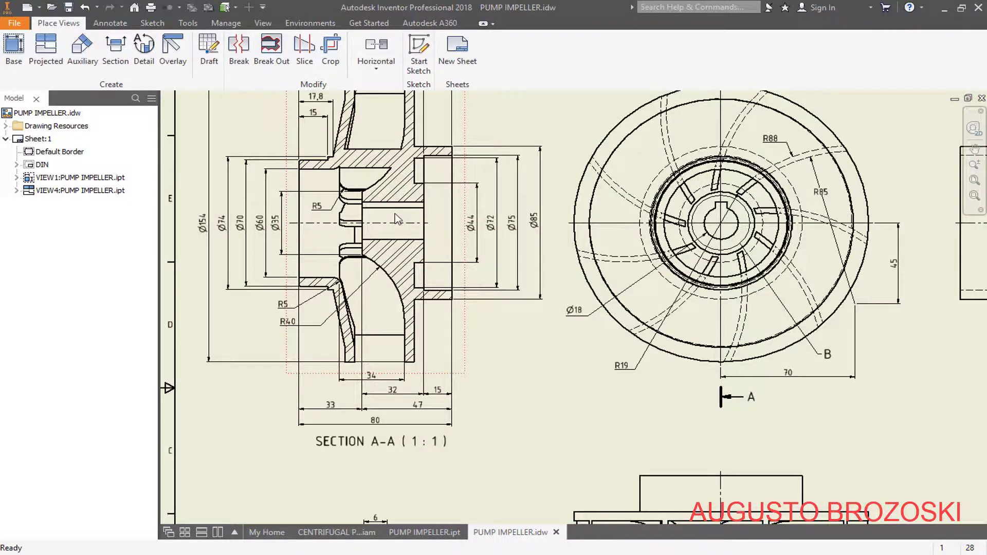
mouse_move(401, 222)
middle_down()
mouse_move(480, 314)
mouse_move(346, 286)
mouse_move(341, 243)
middle_up()
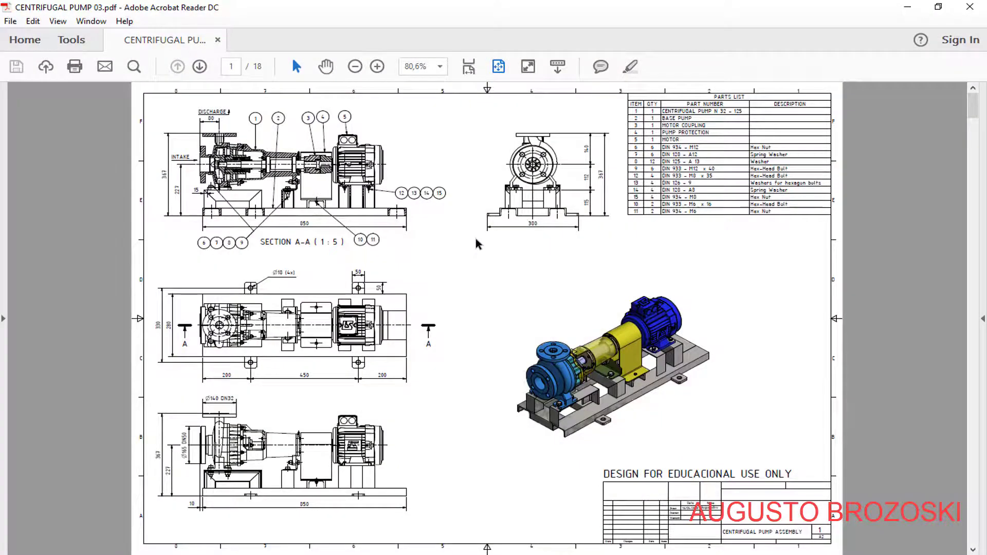
Look through the sheets of CENTRIFUGAL PUMP 03.pdf from the overall assembly to the base pump
scroll(477, 243, down, 3)
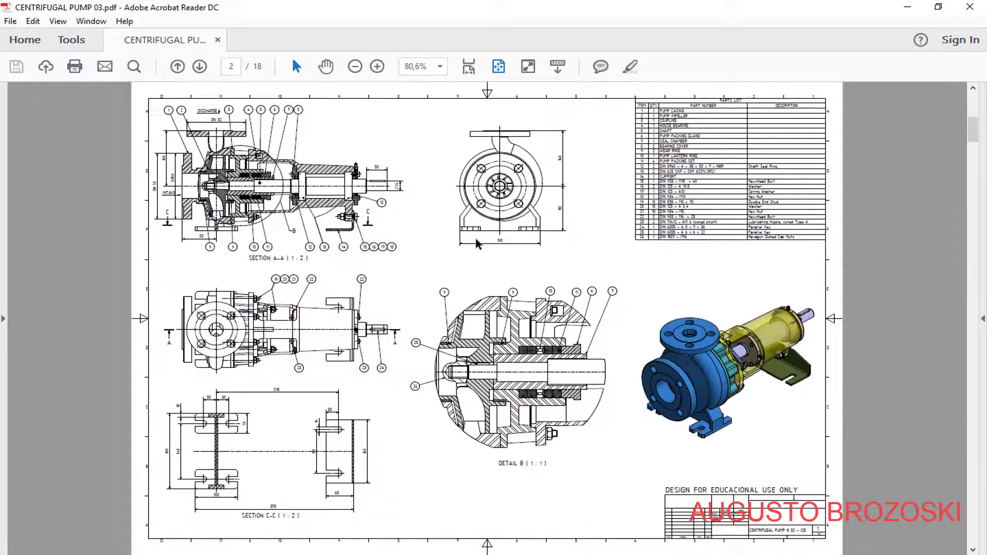
scroll(477, 244, down, 4)
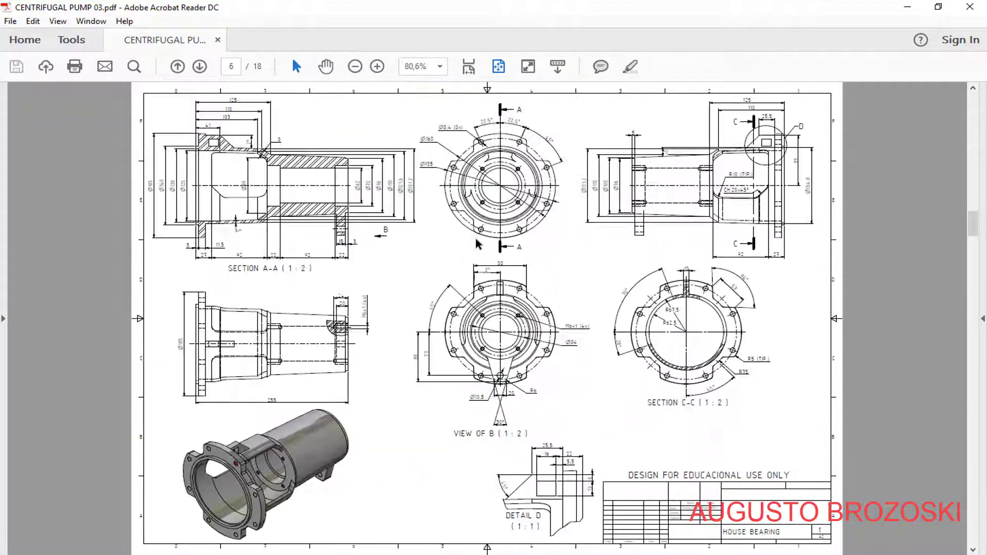
scroll(477, 243, down, 5)
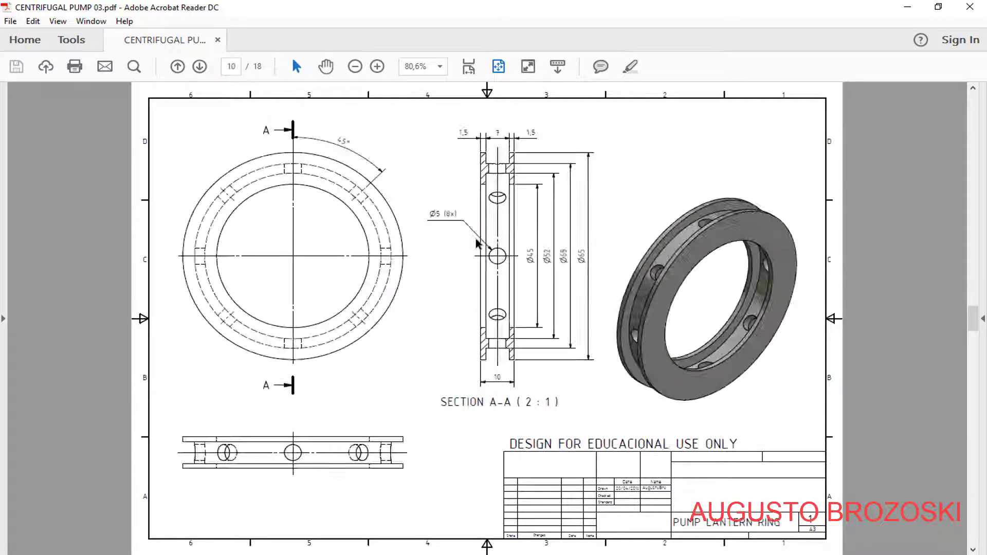
scroll(477, 244, down, 3)
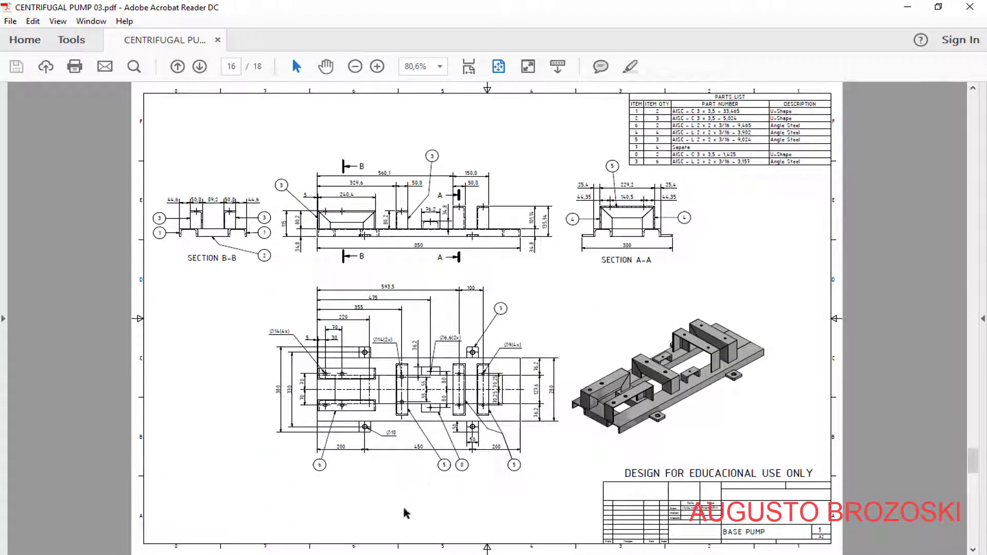
Switch to the browser and read the full description of the Inventor Centrifugal Pump 03 08 video, including the tutorial PDF link
click(354, 554)
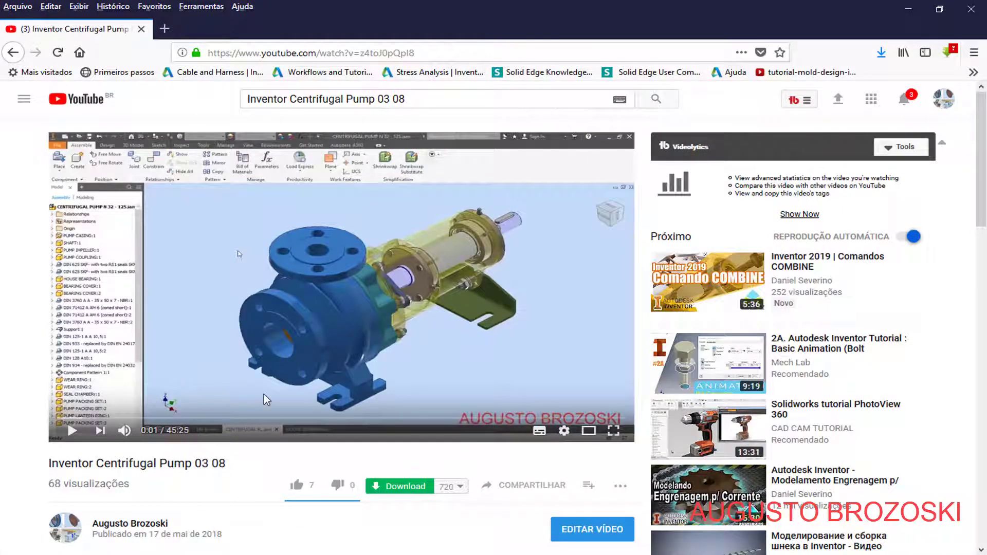
scroll(263, 393, down, 5)
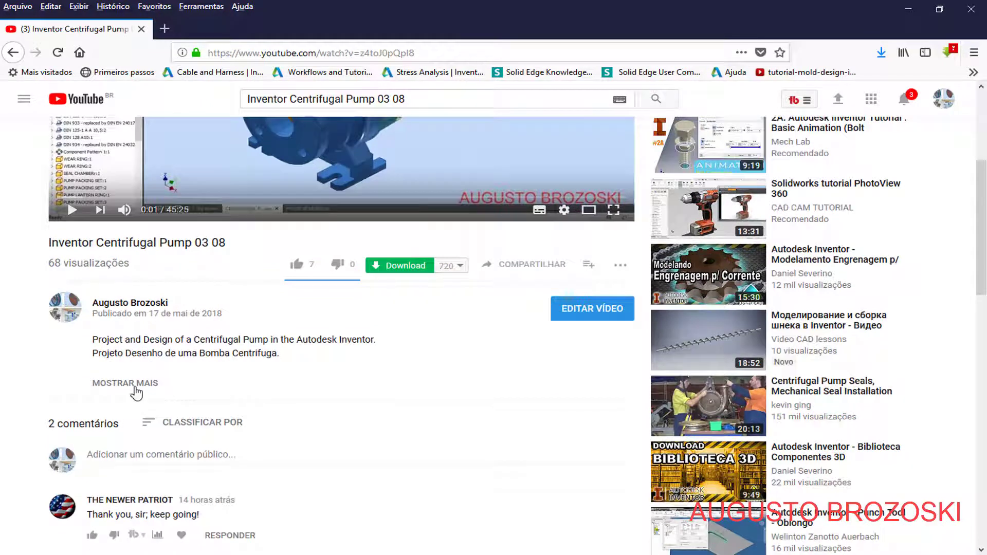
click(136, 391)
scroll(210, 377, down, 5)
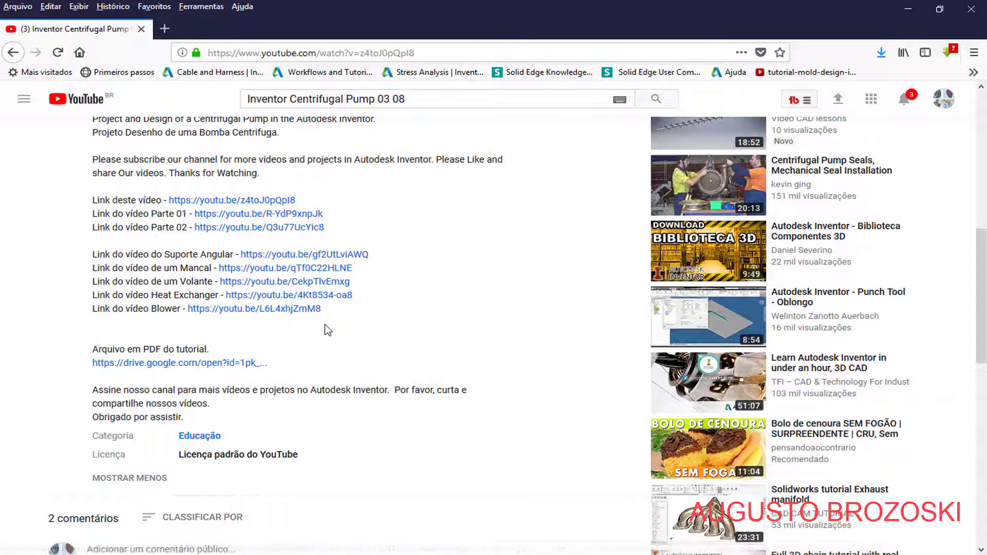
click(906, 8)
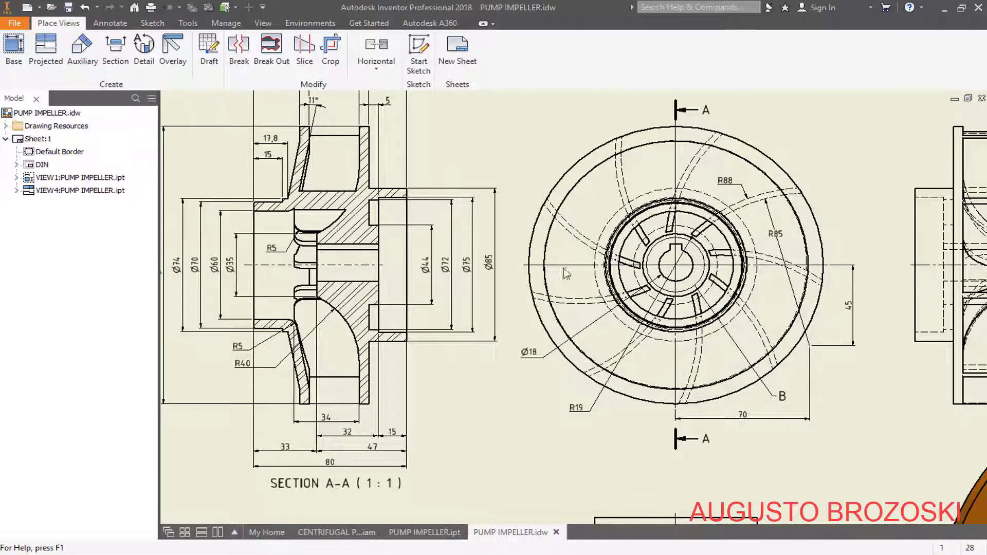
click(336, 532)
click(947, 143)
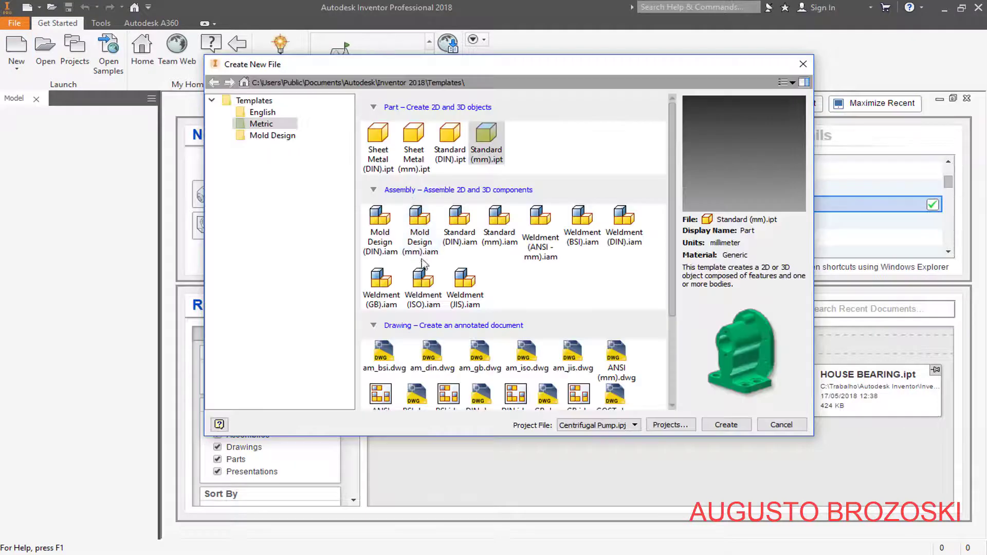
Create a new part from the metric Standard (mm).ipt template
click(491, 148)
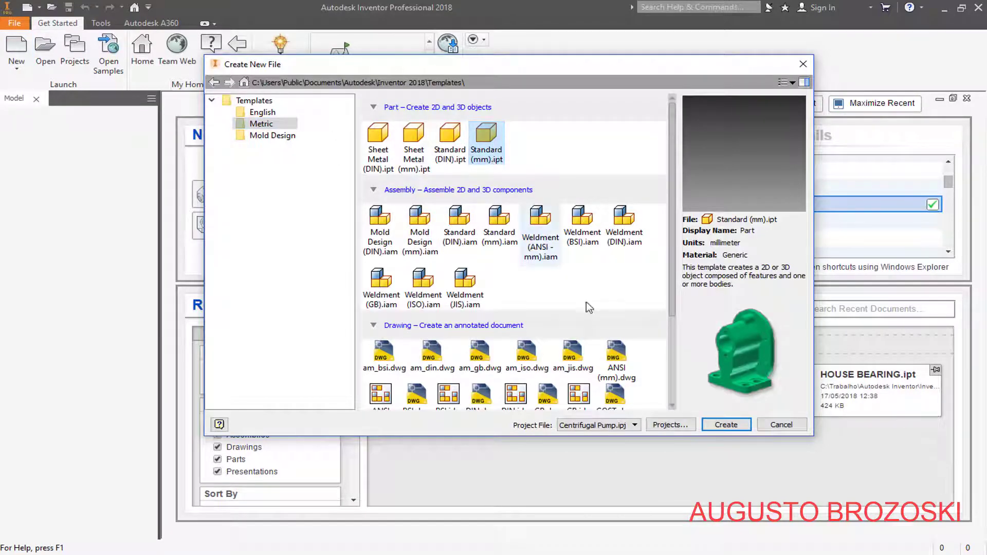
click(728, 425)
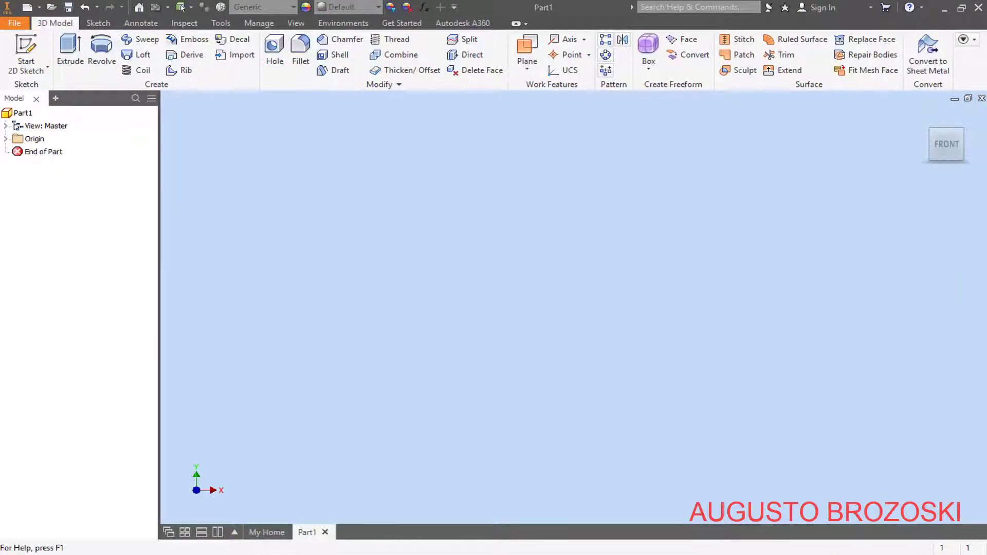
Switch to the PDF drawing and examine the pump impeller's section and front view dimensions on page 7 at 150% zoom
click(349, 554)
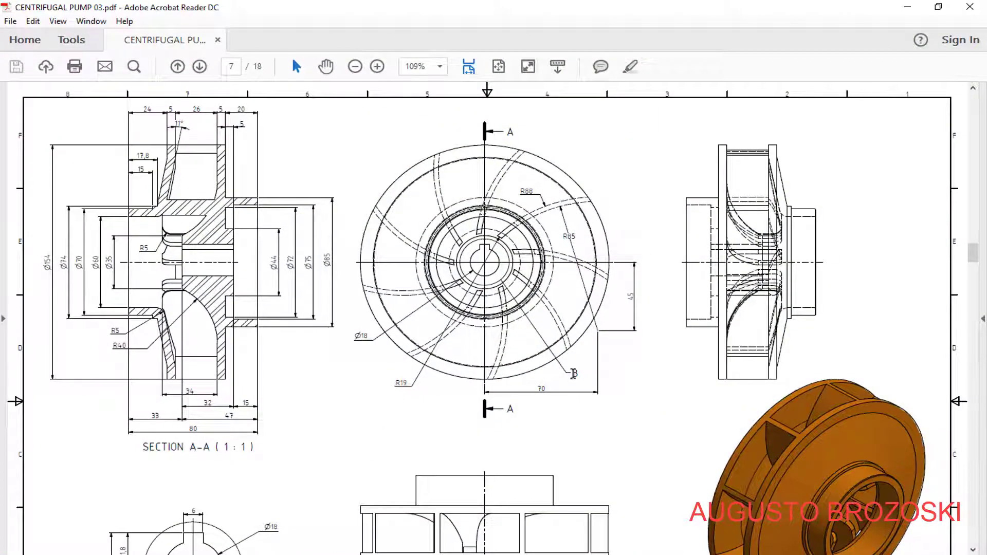
scroll(577, 379, down, 5)
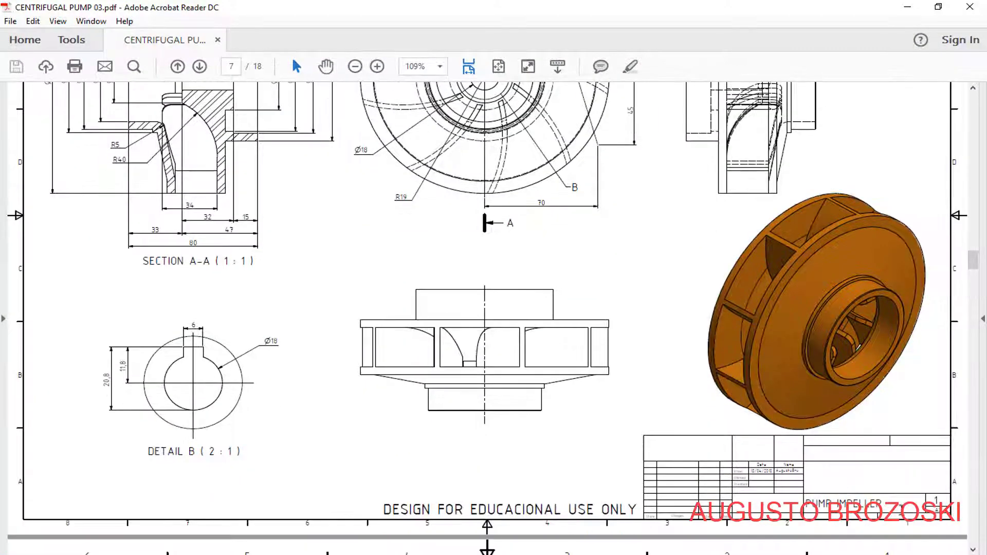
scroll(341, 360, up, 5)
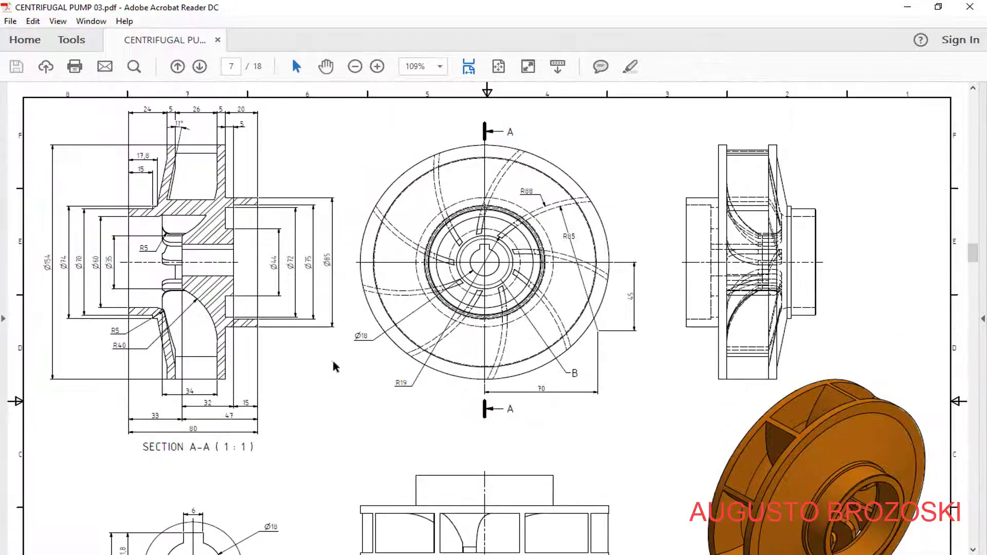
click(377, 66)
click(377, 66)
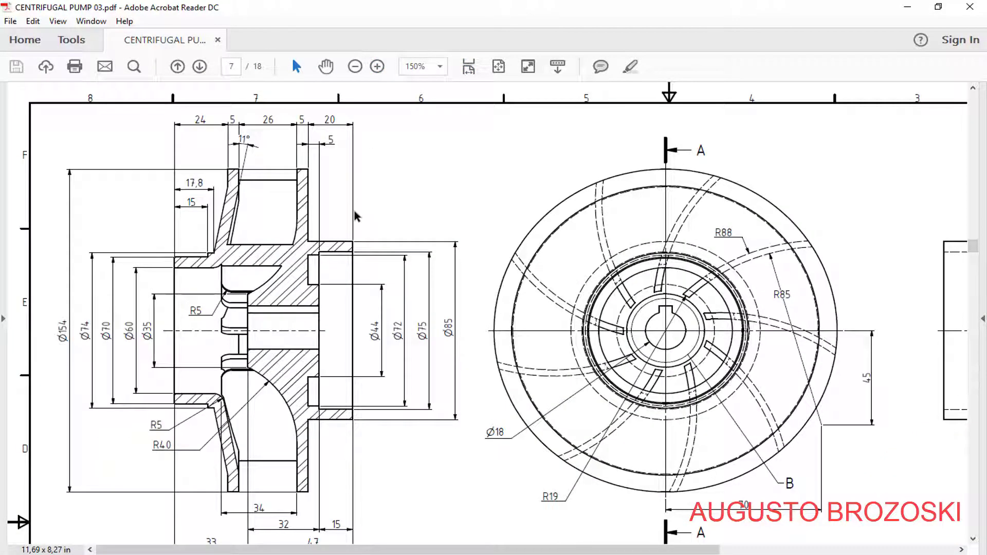
scroll(353, 215, down, 1)
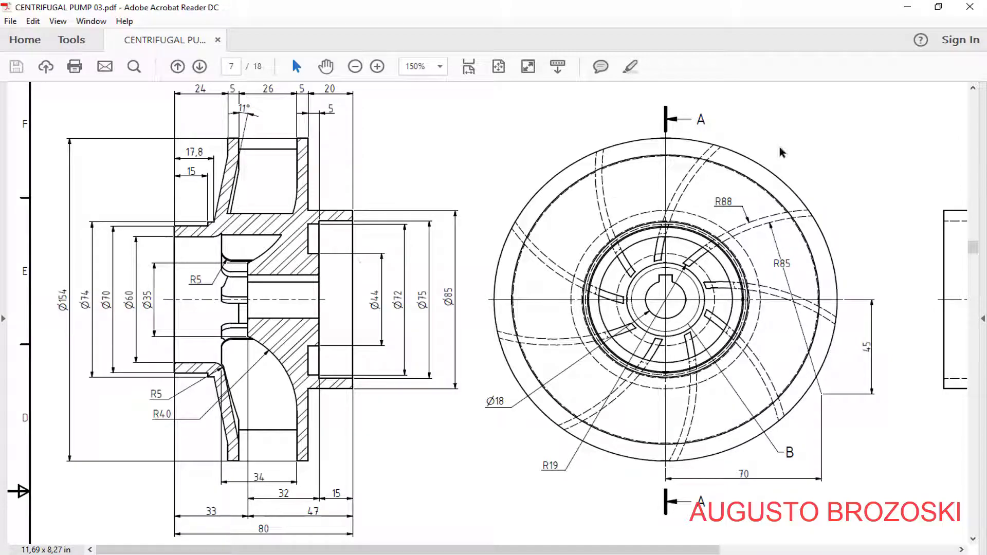
click(907, 6)
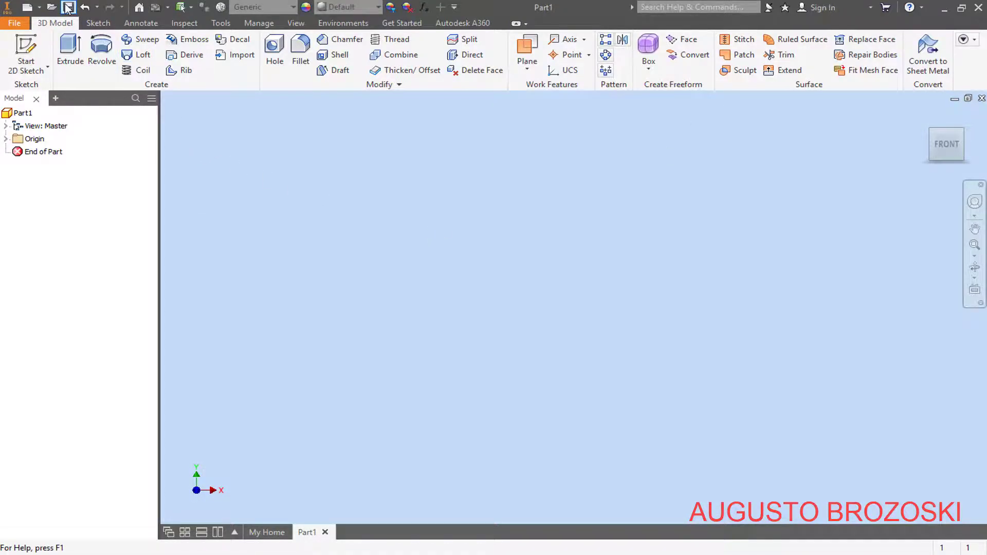
Save the new part as PUMP IMPELLER in the Inventor Centrifugal Pump Video folder
key(ctrl+s)
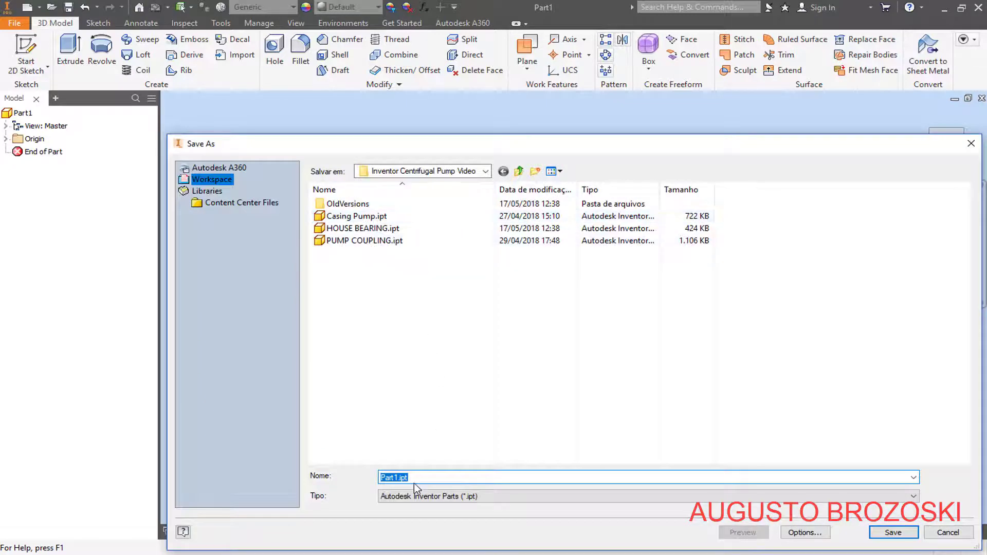
text(PU)
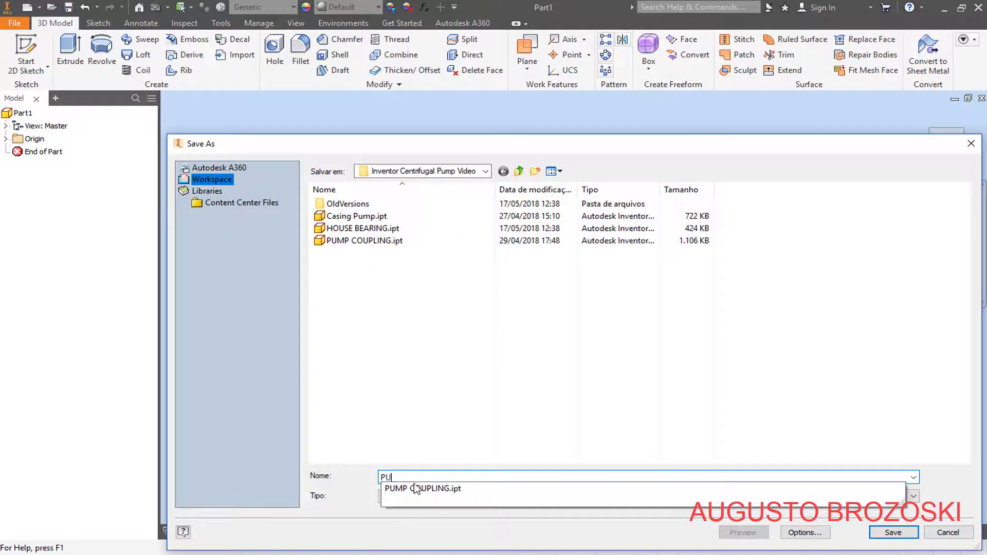
text(MP IMP)
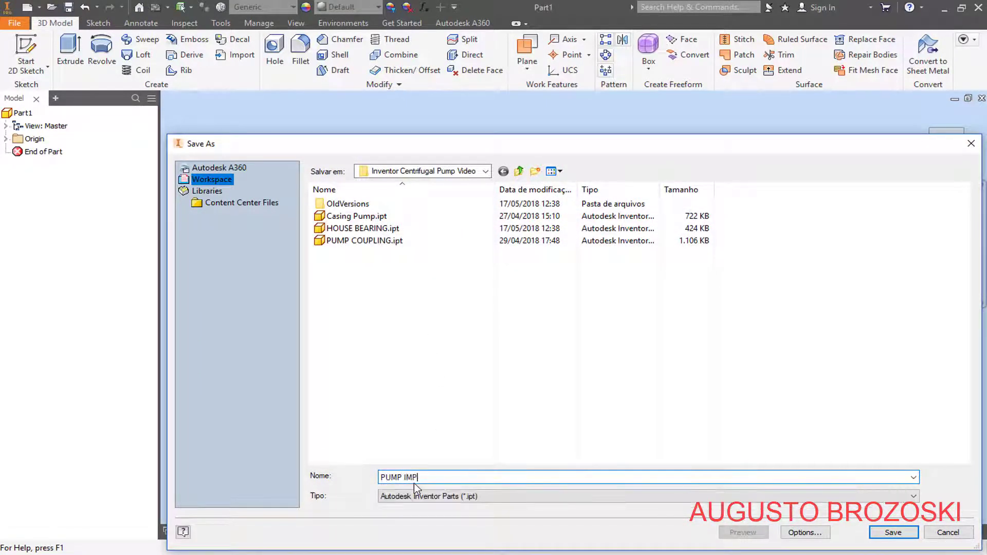
text(ELLER)
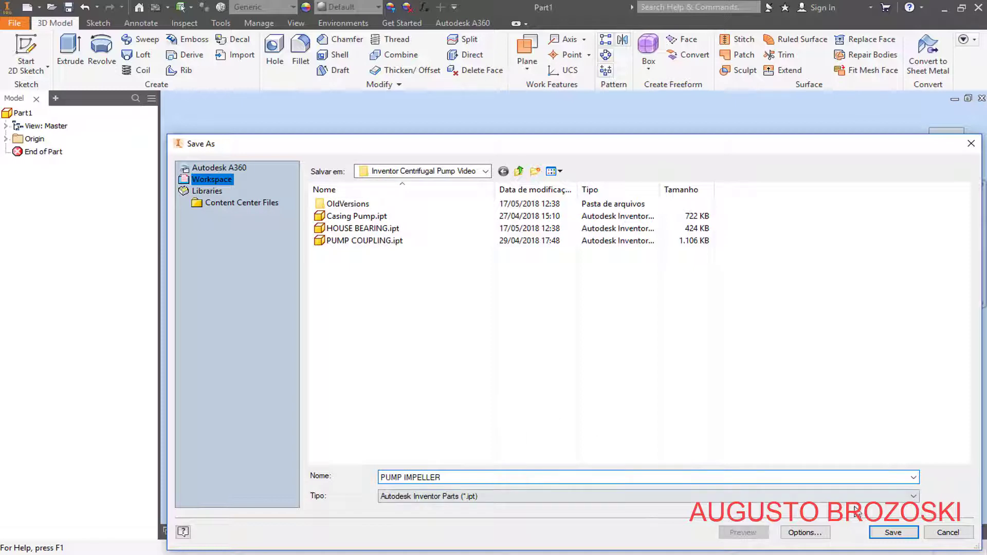
click(888, 532)
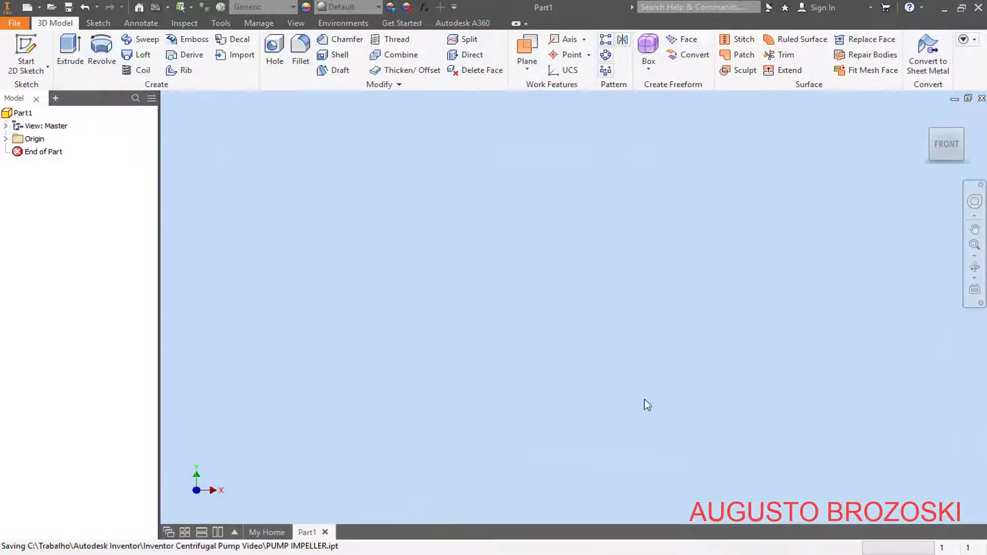
Start a 2D sketch on the vertical YZ origin plane, viewed from the right
click(25, 51)
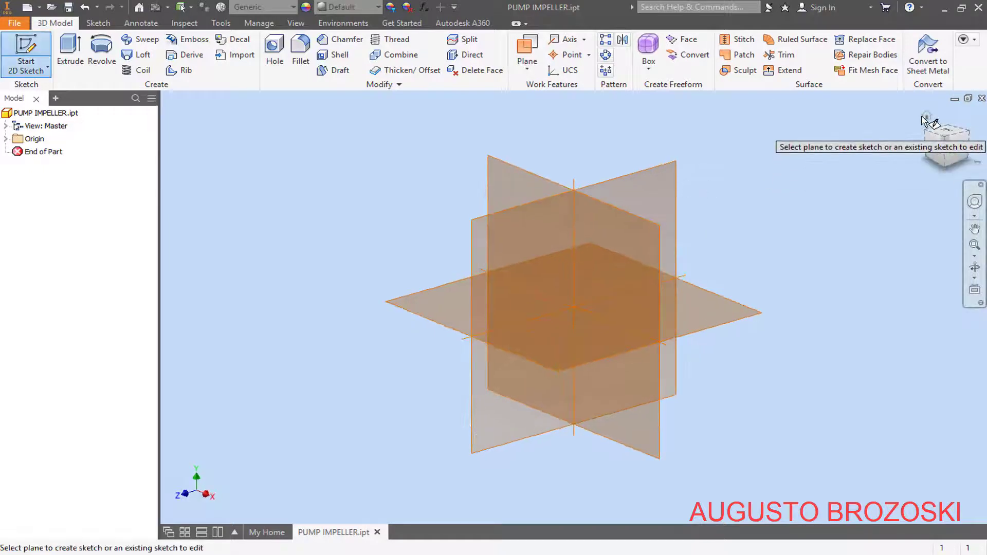
click(927, 119)
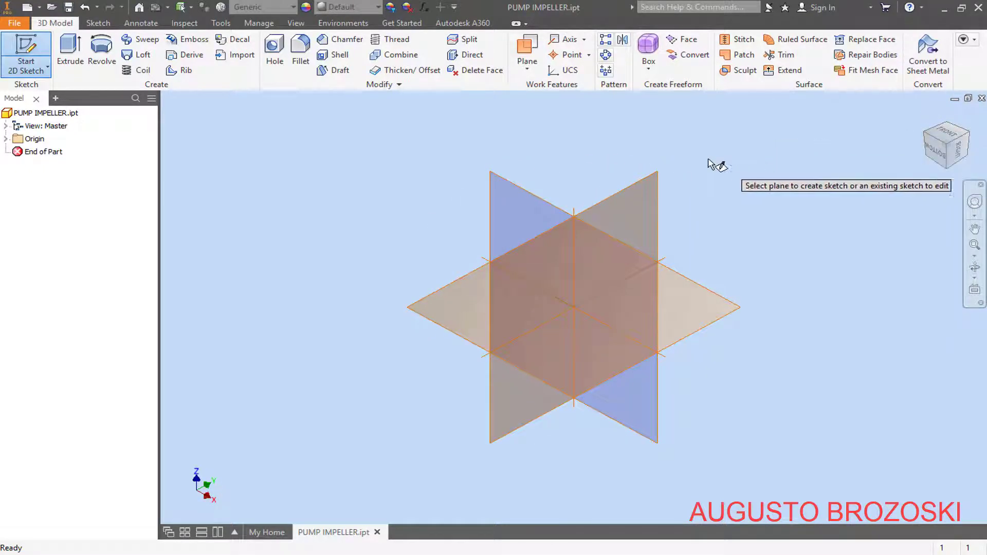
click(652, 184)
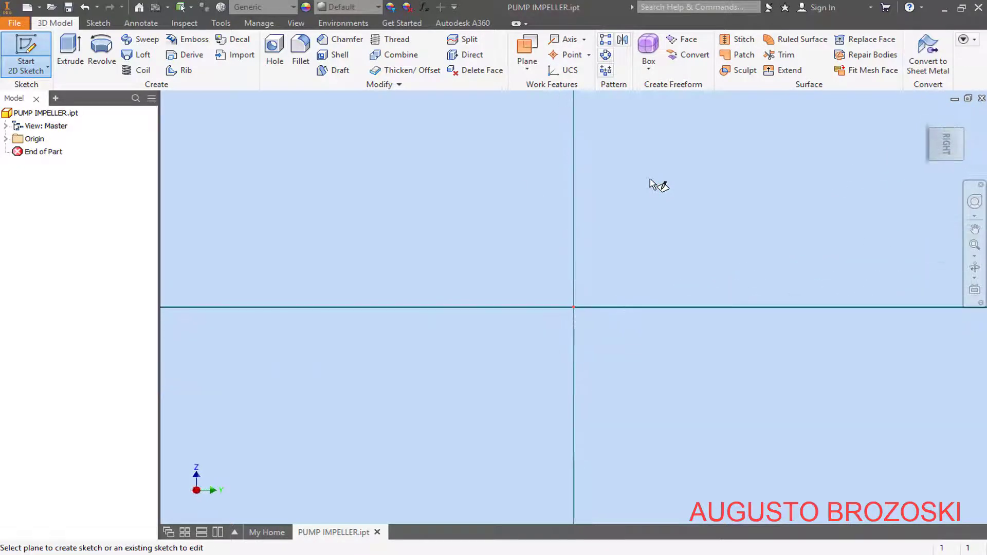
Sketch a horizontal line about 17 mm long from the origin along the positive Y axis
key(l)
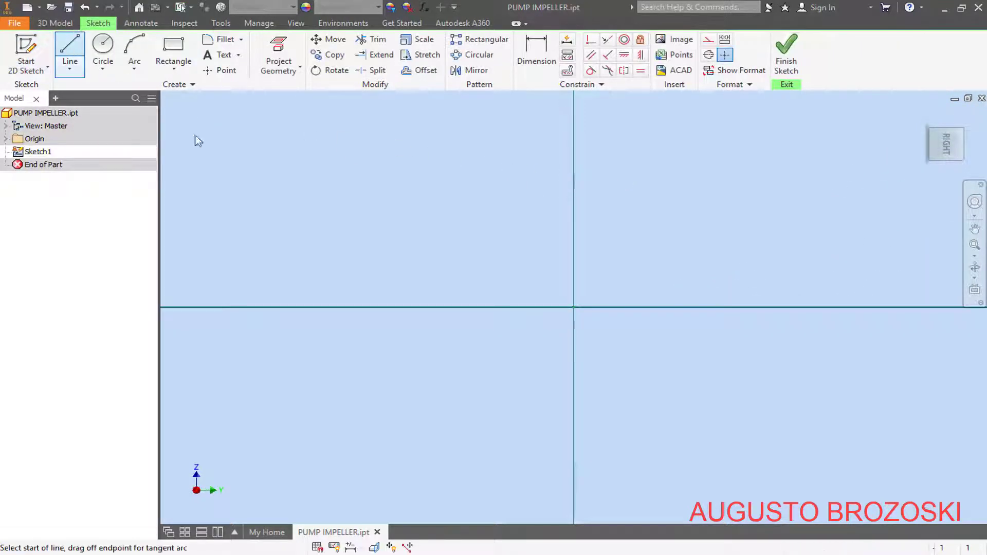
click(574, 305)
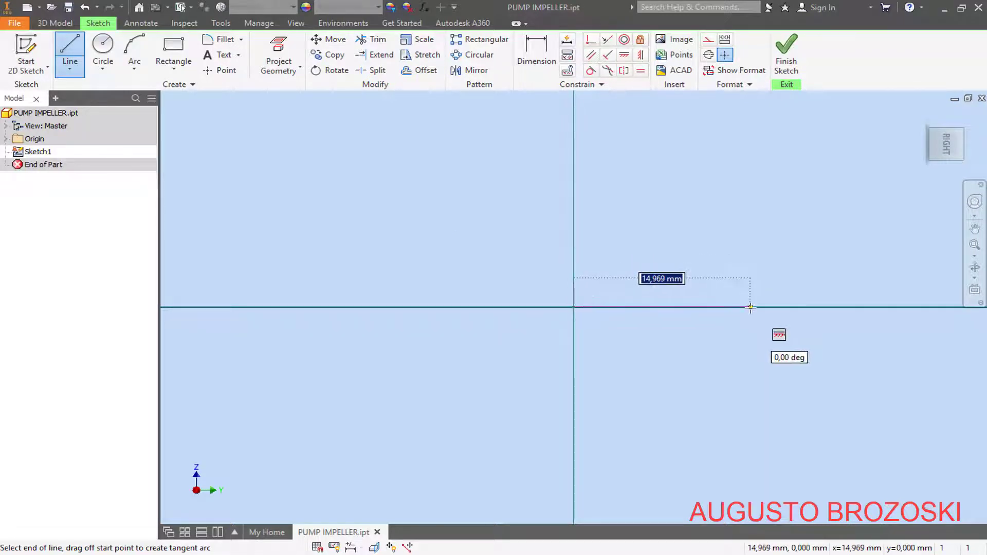
click(774, 306)
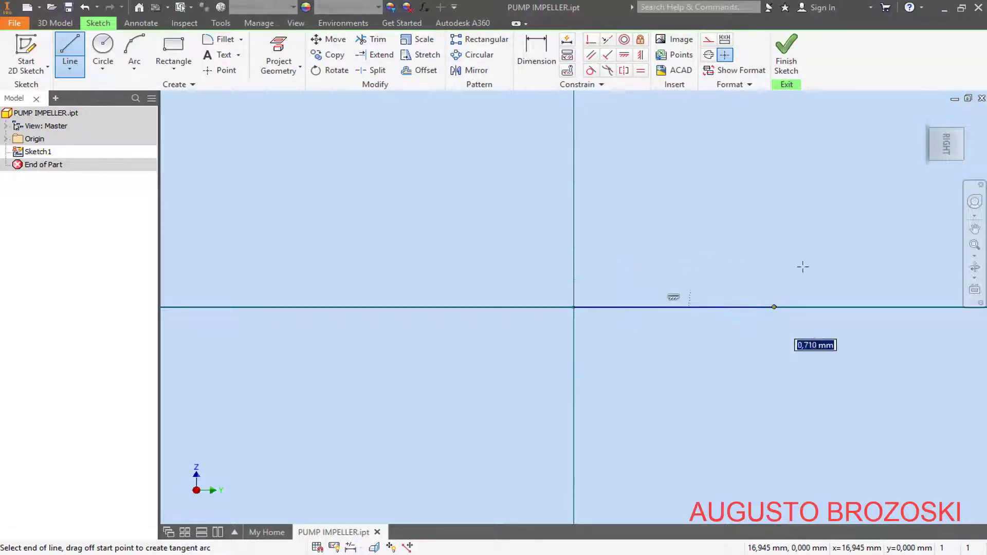
key(Escape)
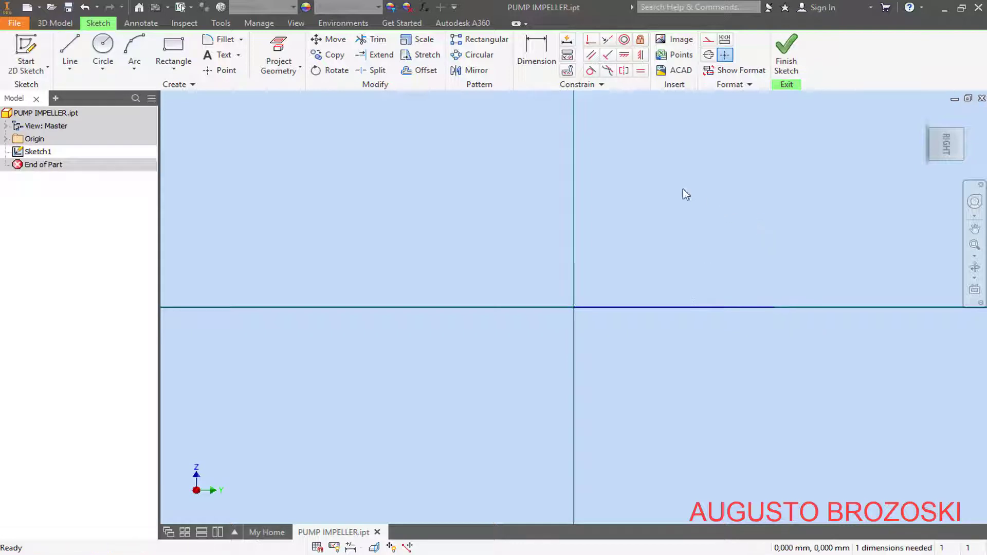
Consult the section A-A dimensions in the PDF drawing and dimension the horizontal axis line to 60 mm
click(536, 56)
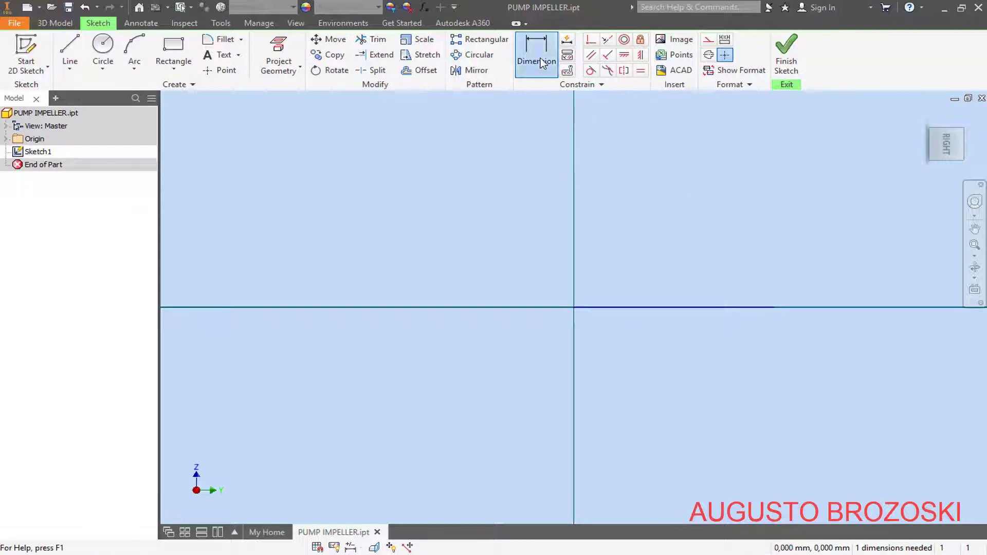
click(660, 308)
click(667, 342)
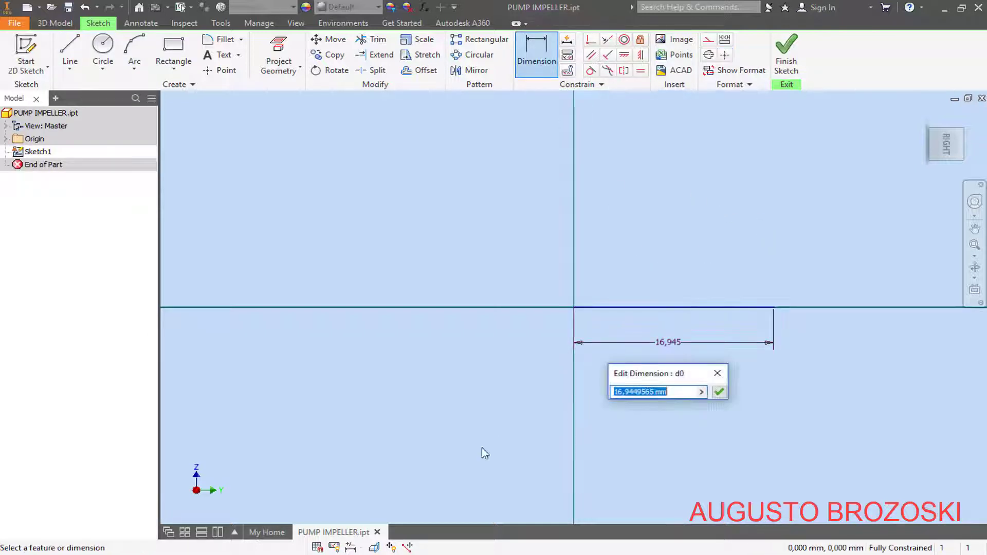
click(386, 554)
scroll(365, 430, down, 1)
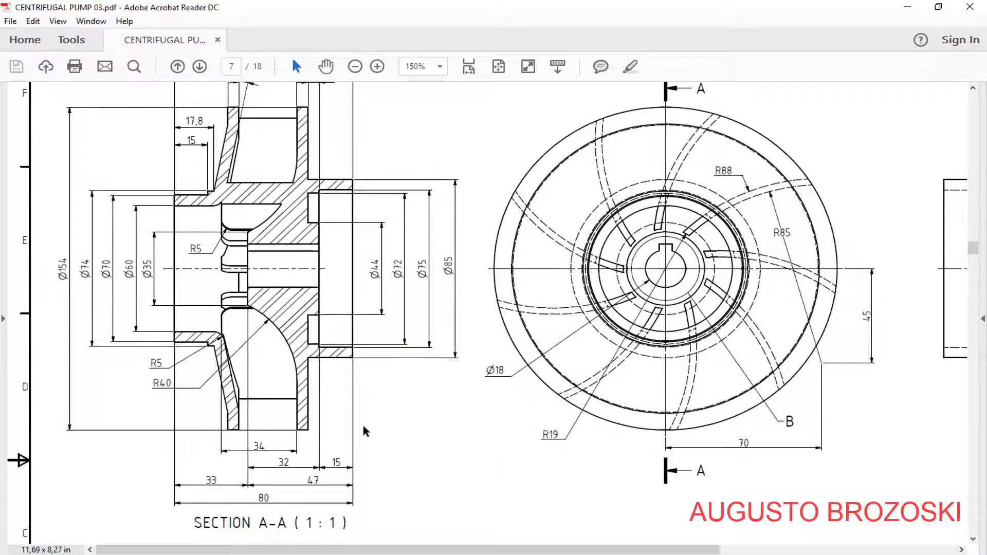
scroll(353, 442, down, 1)
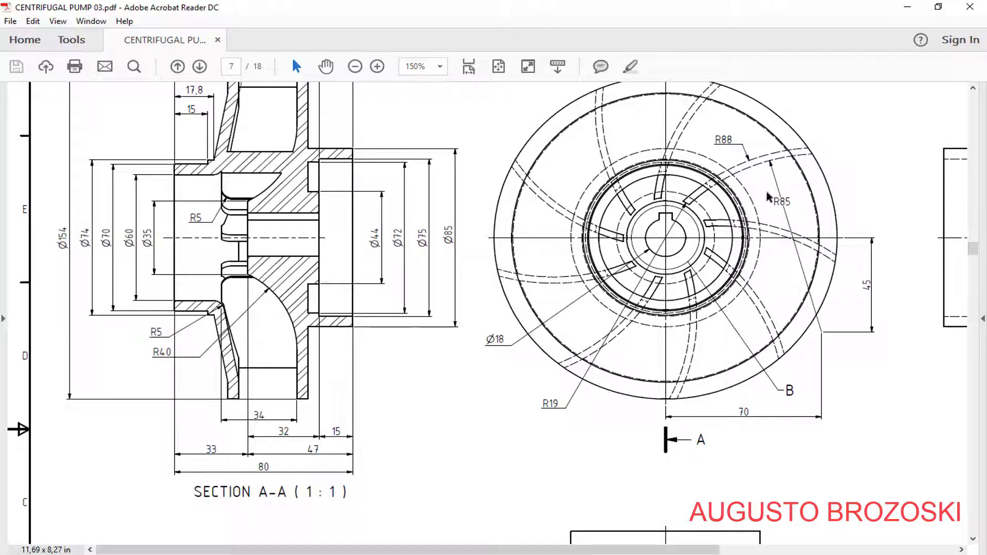
click(907, 6)
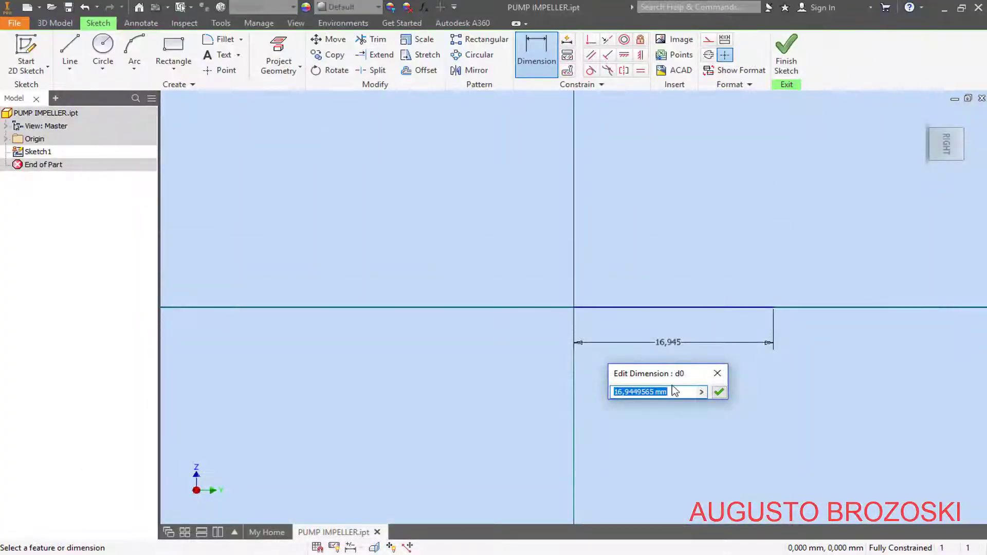
text(60)
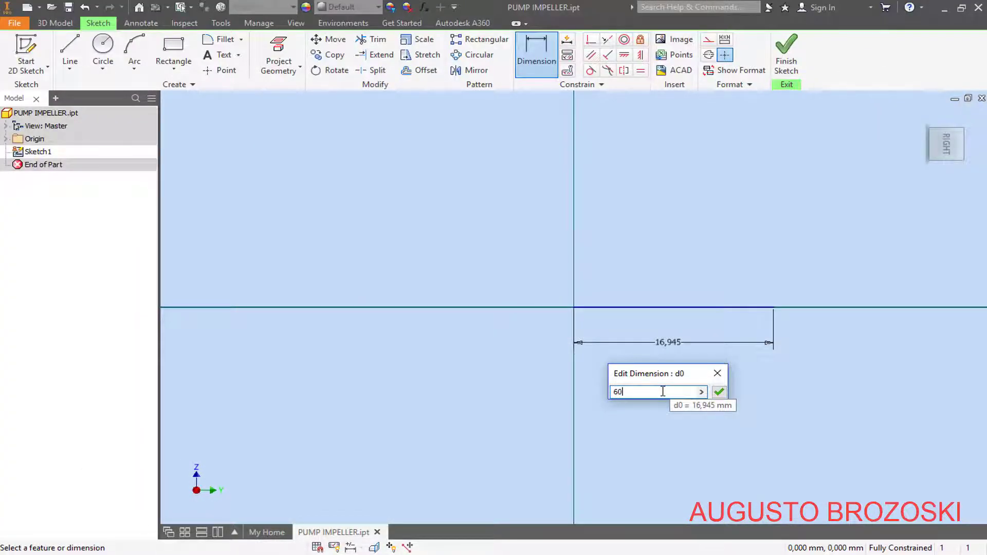
key(Return)
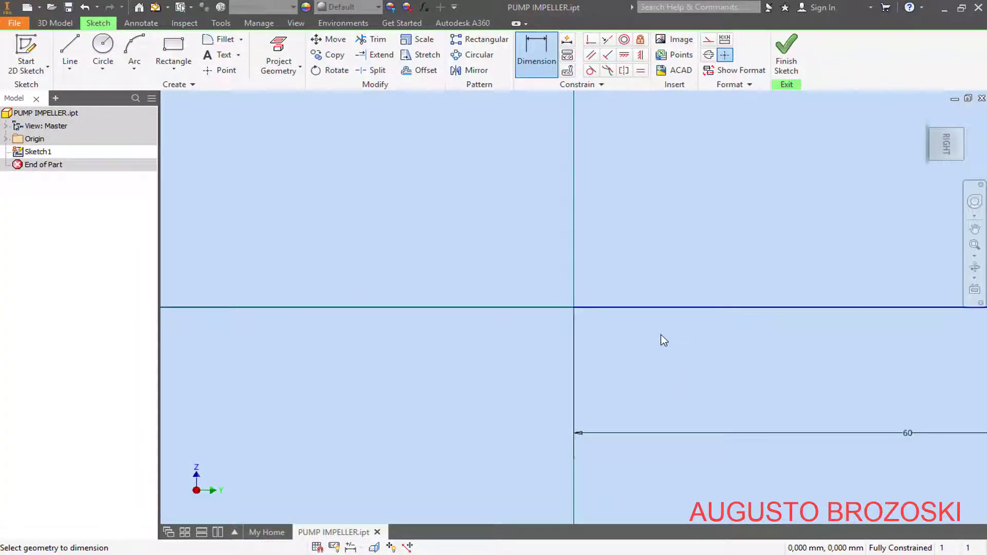
click(945, 145)
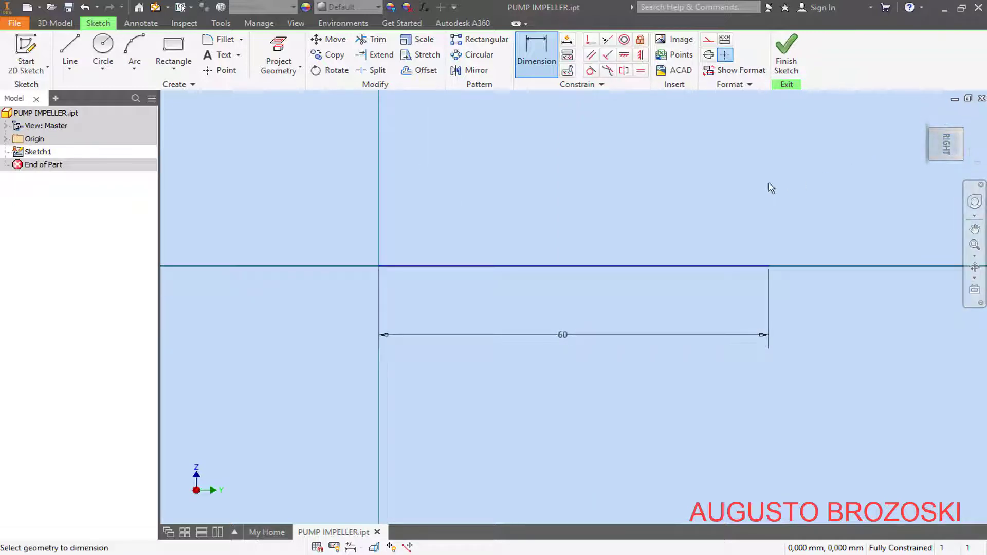
key(Escape)
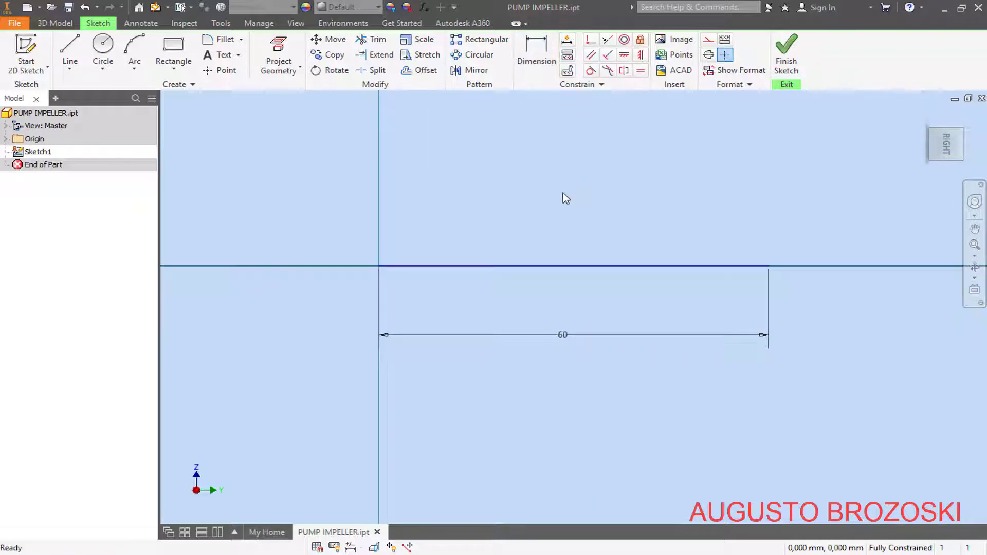
Convert the 60 mm horizontal line into a centerline and deselect it
click(557, 266)
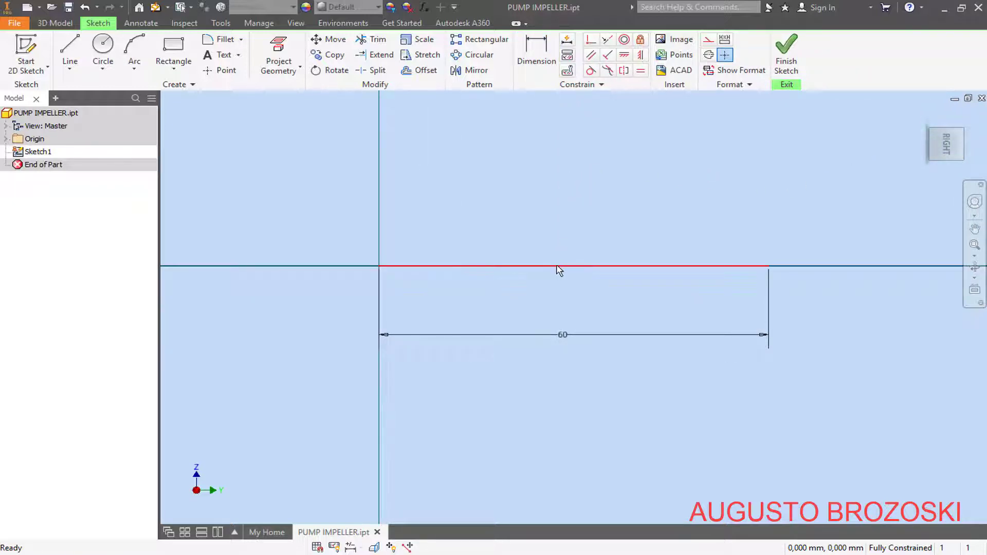
click(709, 55)
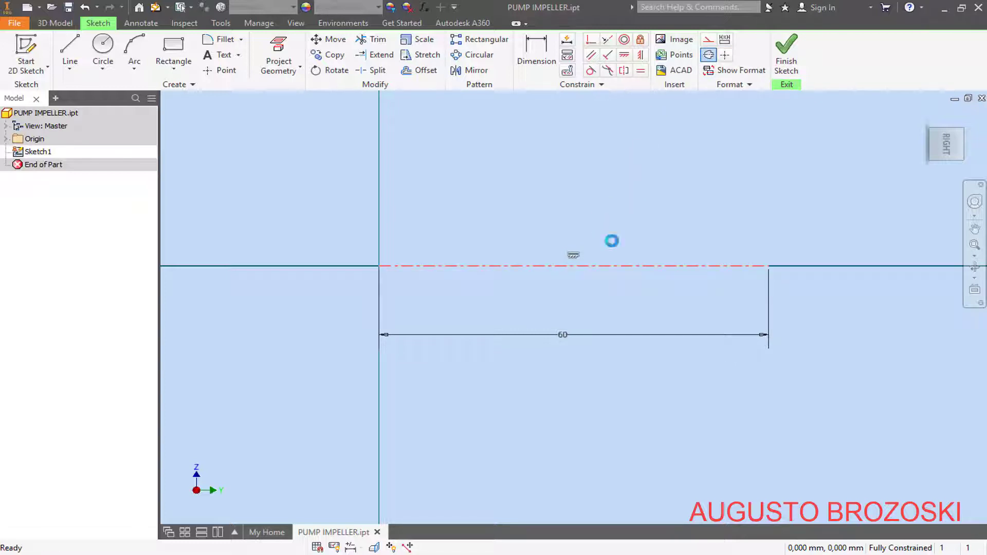
click(556, 280)
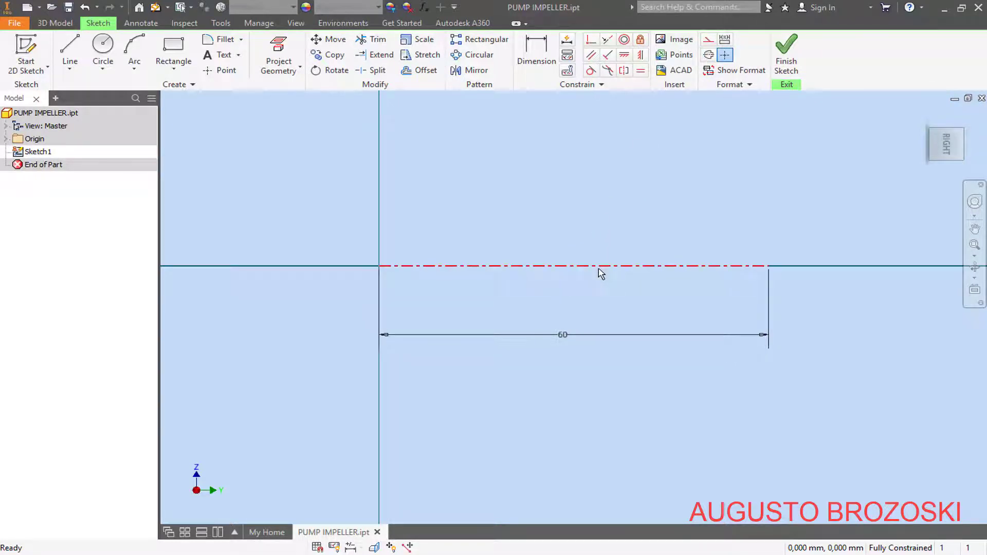
click(573, 266)
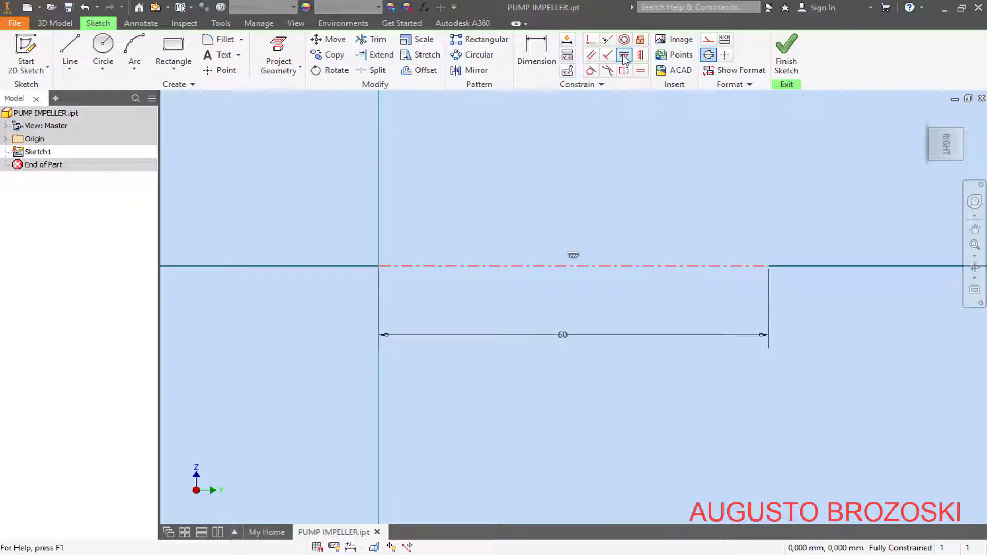
click(601, 167)
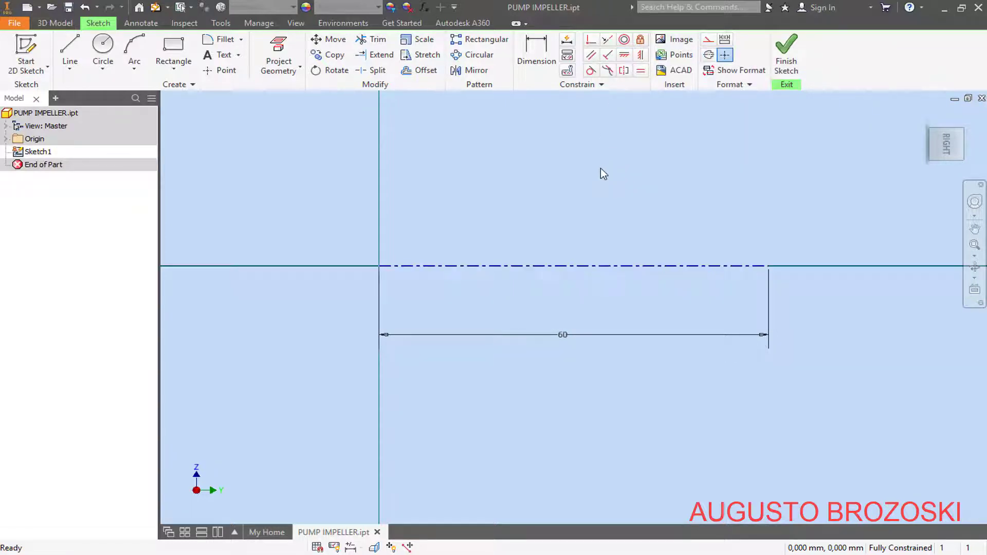
Using section A-A at 200% zoom, sketch the bore line about 22 mm long, the hub face and the 2 by 5 mm groove outline above the centerline
click(70, 51)
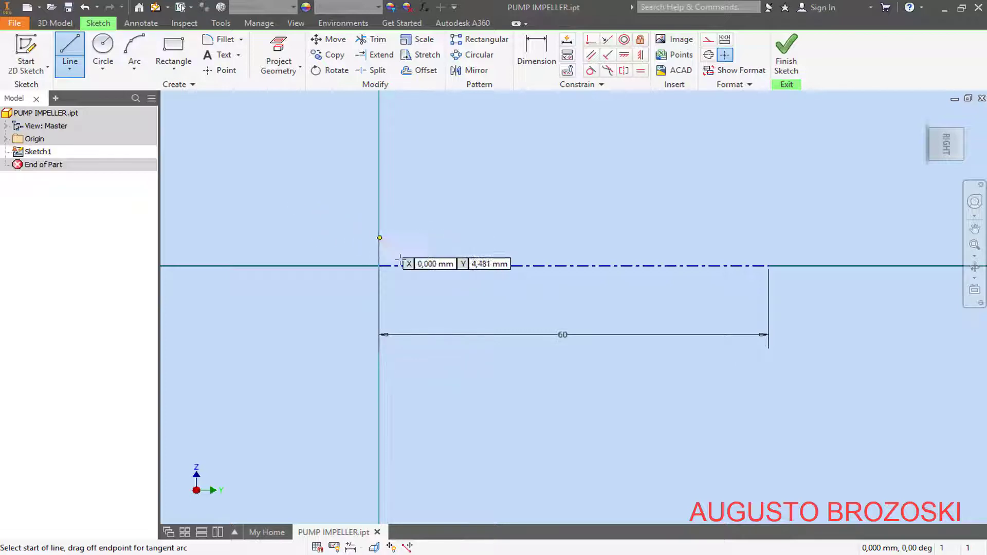
click(354, 553)
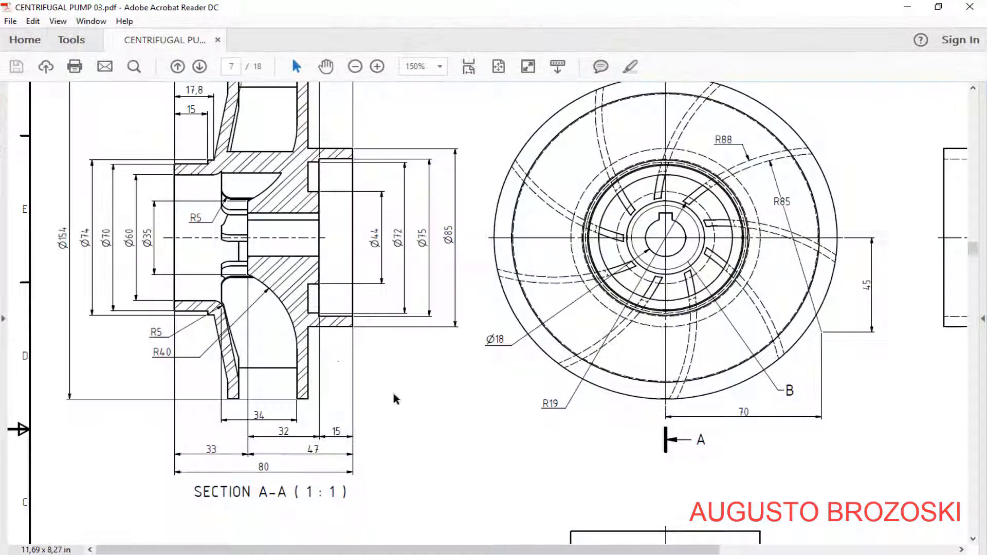
click(375, 69)
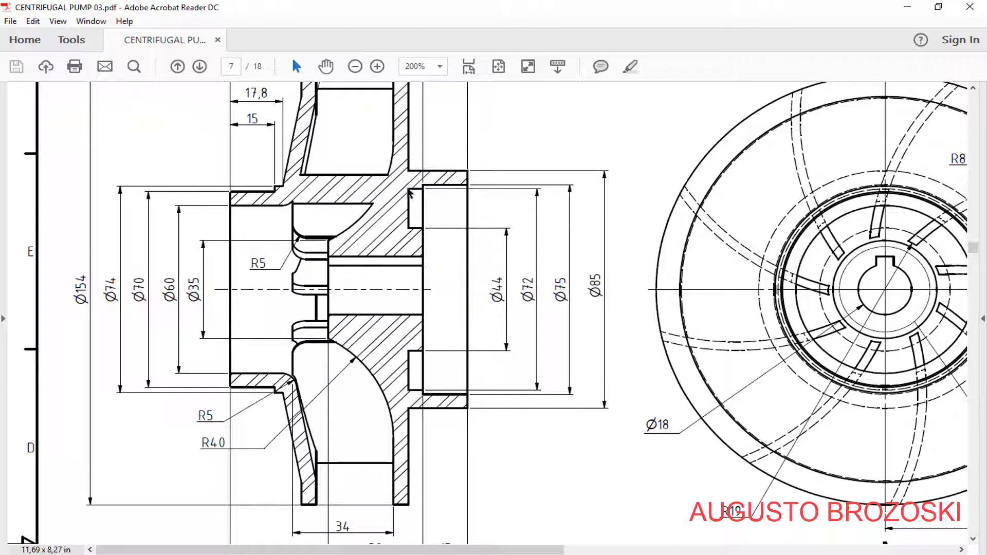
scroll(439, 180, up, 1)
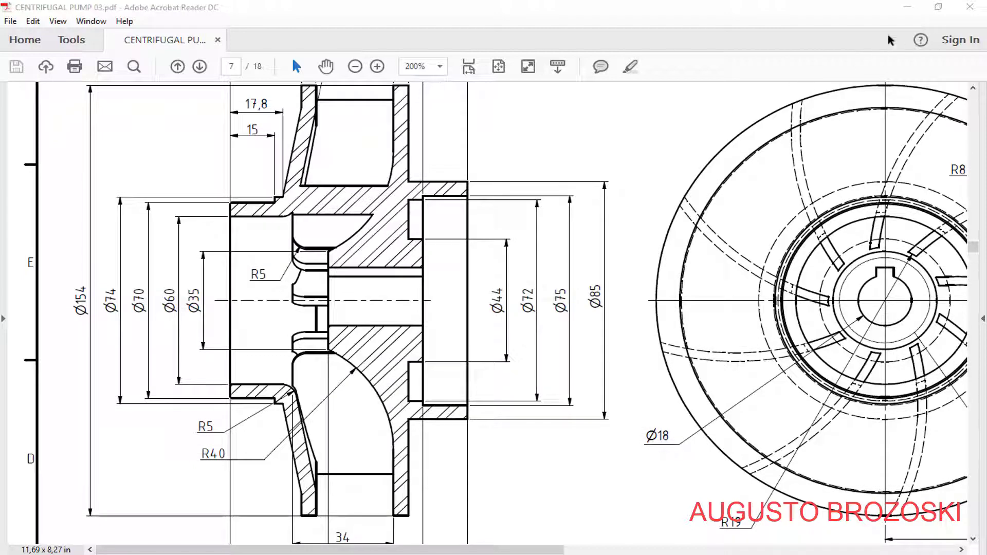
click(908, 7)
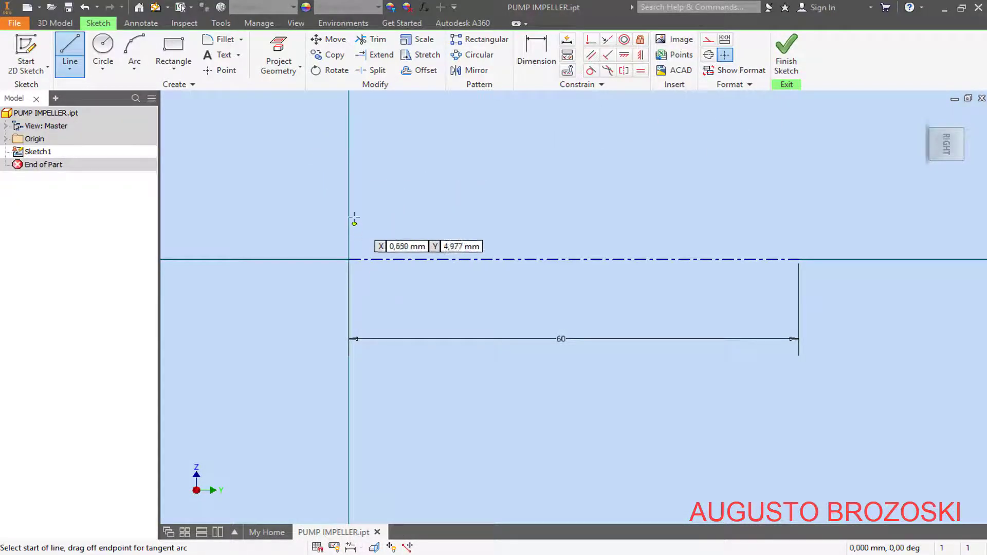
click(349, 192)
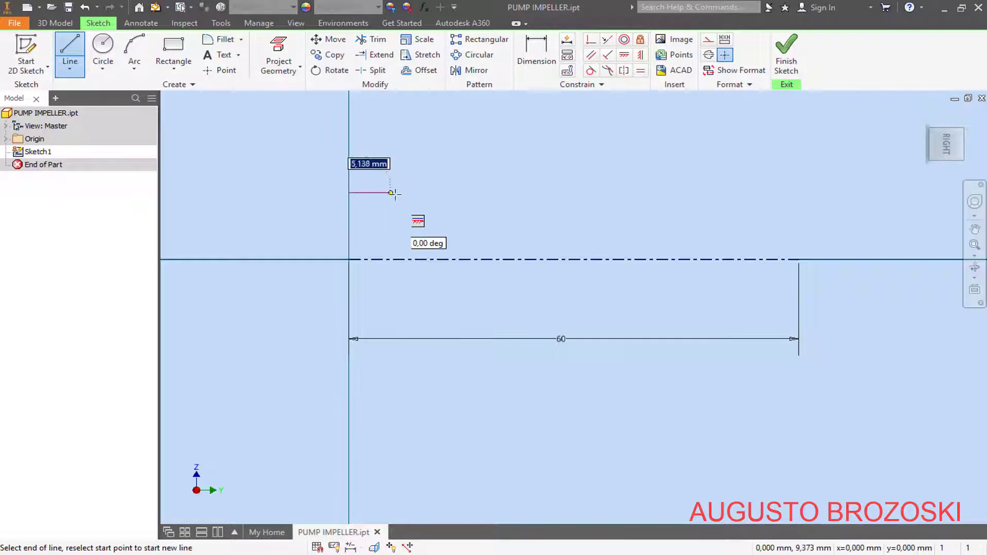
click(508, 192)
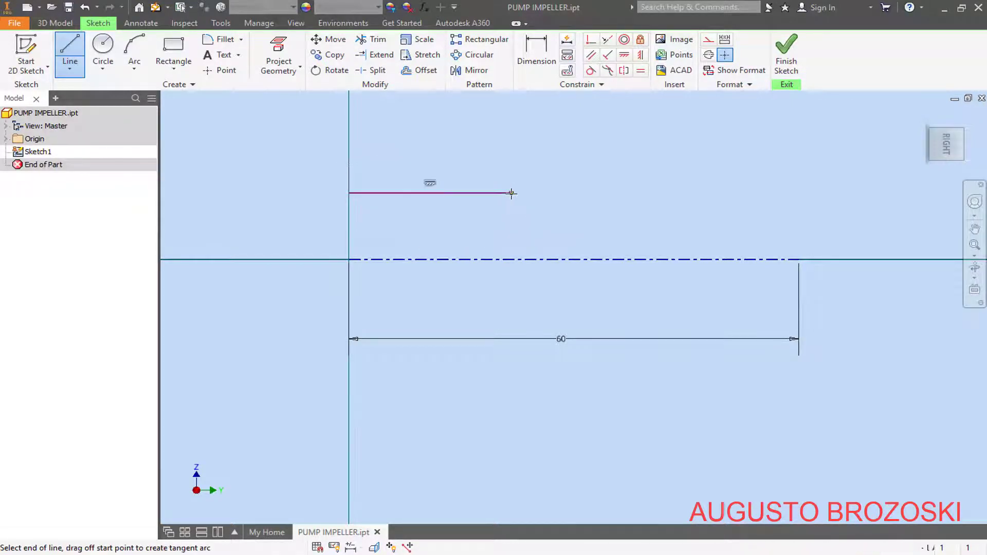
click(510, 161)
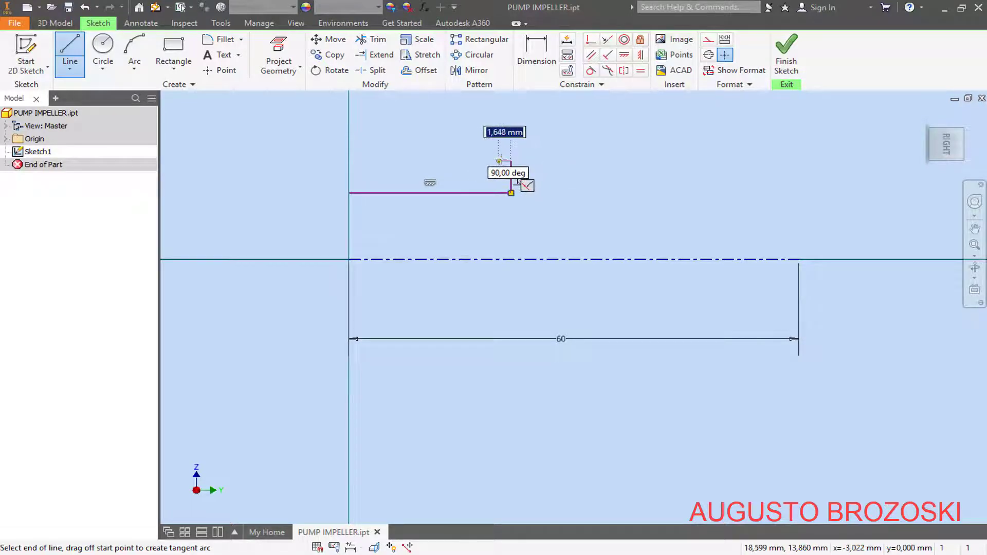
click(495, 161)
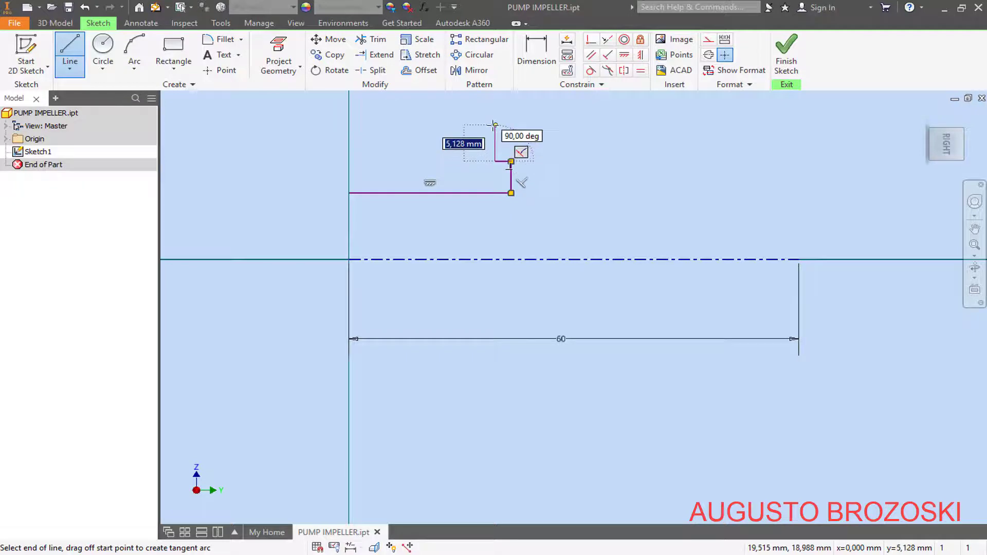
click(494, 124)
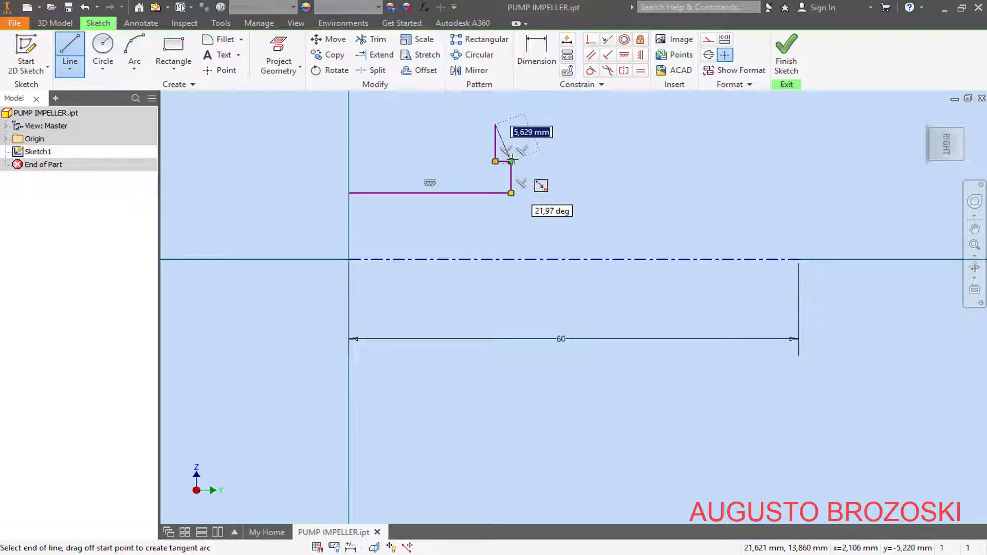
click(511, 124)
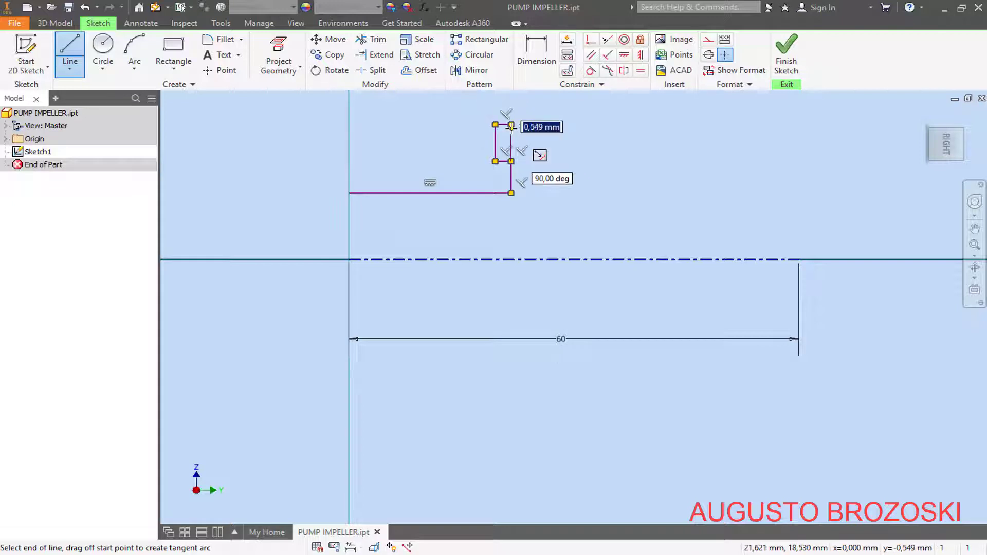
Continue the profile with the collar outline: about 2 mm up, 6.6 mm outward, 3 mm up and 8.7 mm back level with the groove's inner side
middle_drag(514, 161, 508, 278)
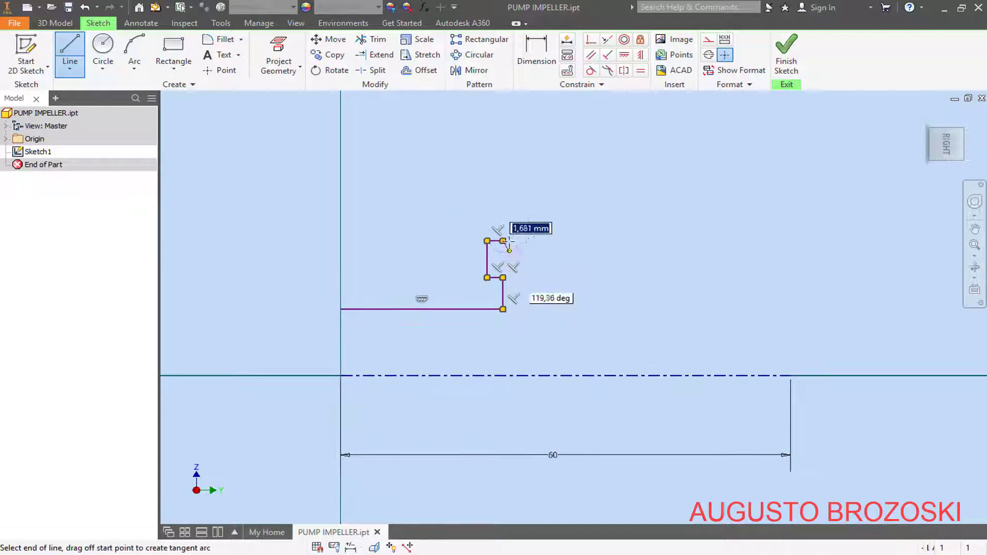
scroll(509, 240, up, 2)
scroll(509, 240, down, 5)
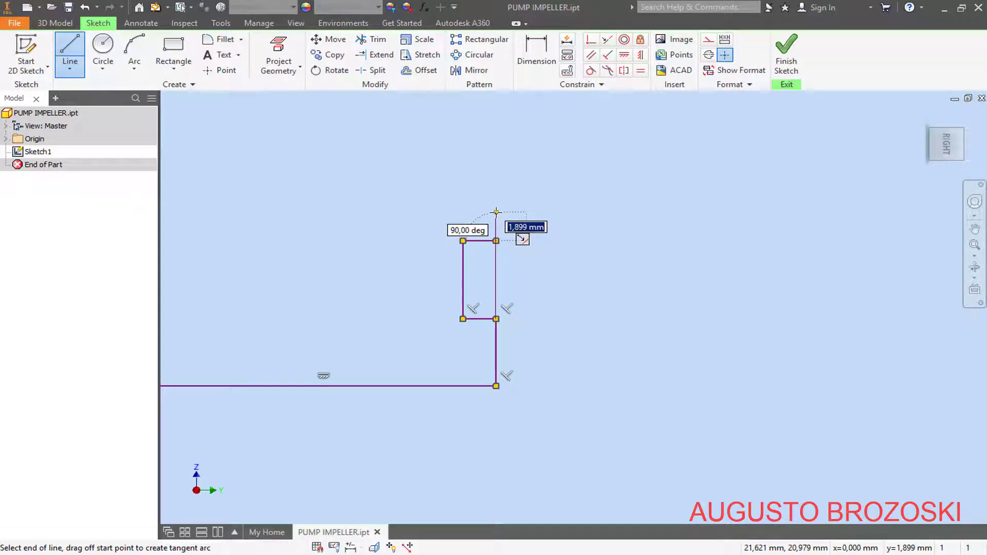
click(496, 212)
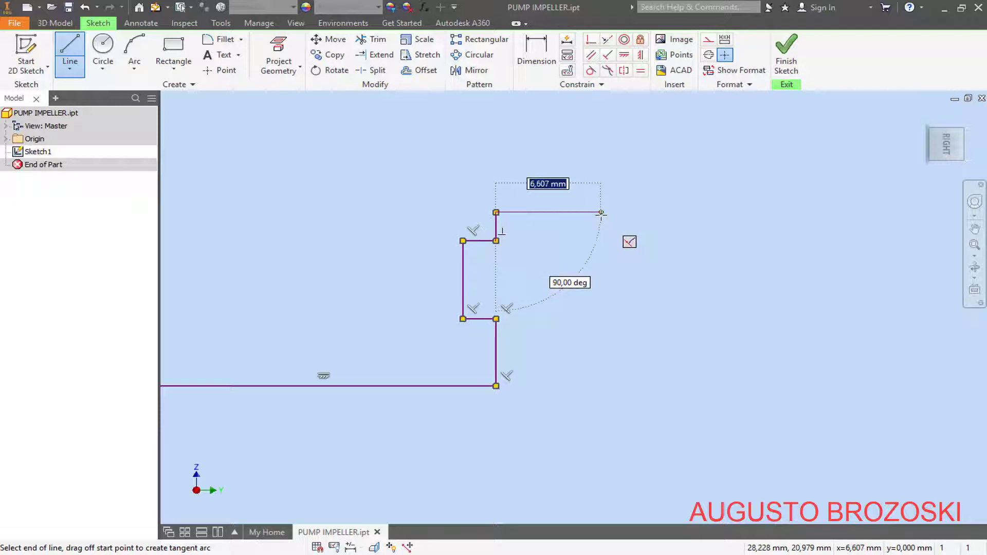
click(601, 212)
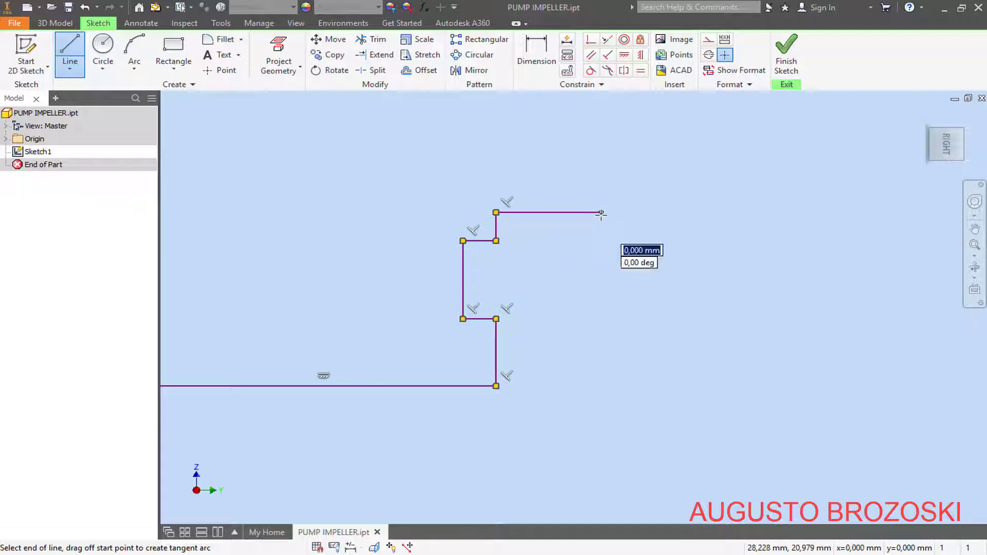
click(601, 169)
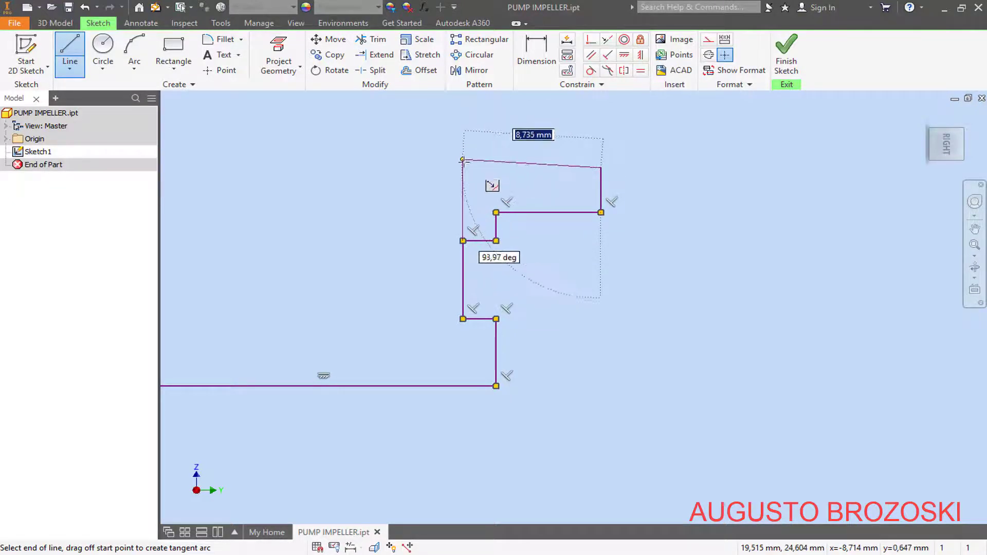
click(462, 169)
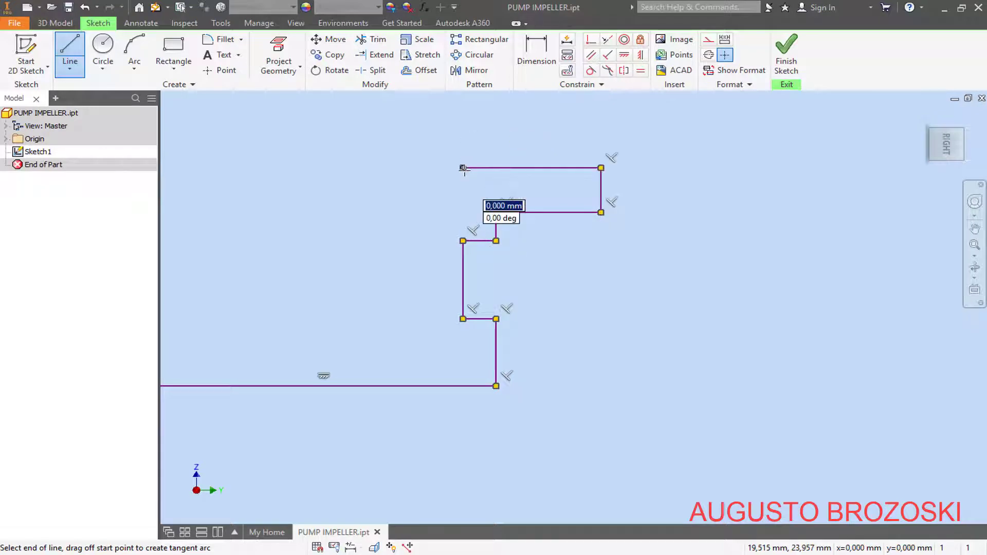
Continue the profile with the back disc outline: about 11.6 mm up, 5.6 mm back toward the origin and 20.6 mm down
scroll(463, 168, down, 4)
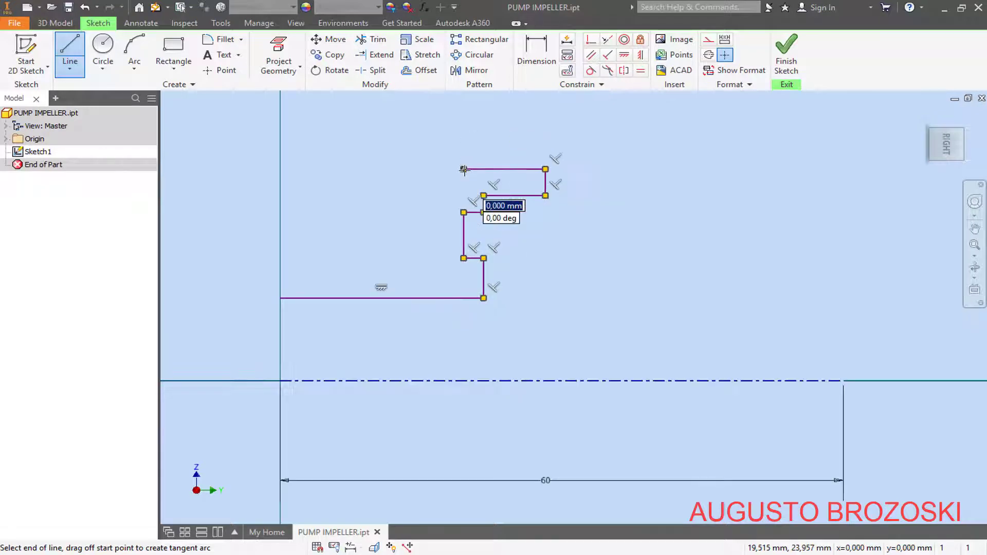
click(464, 108)
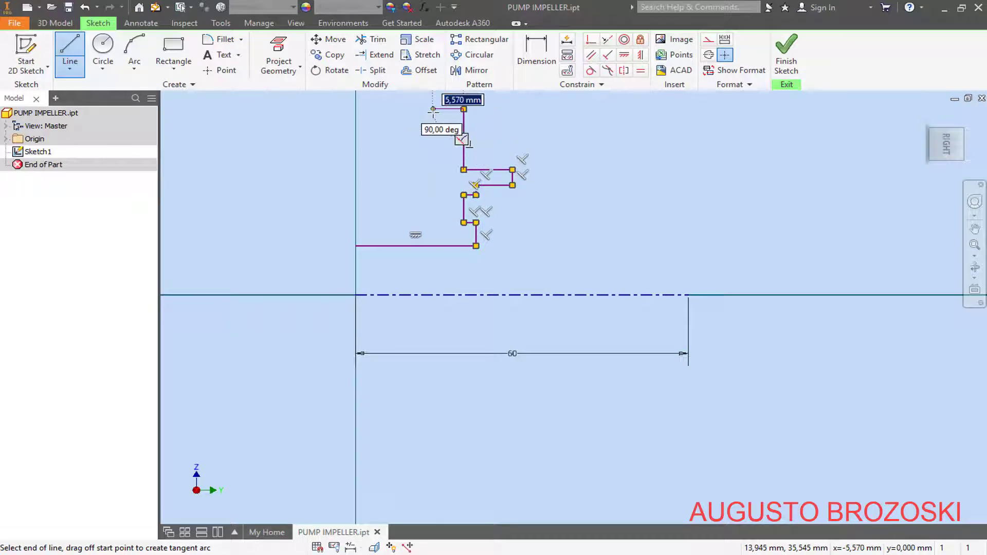
click(432, 109)
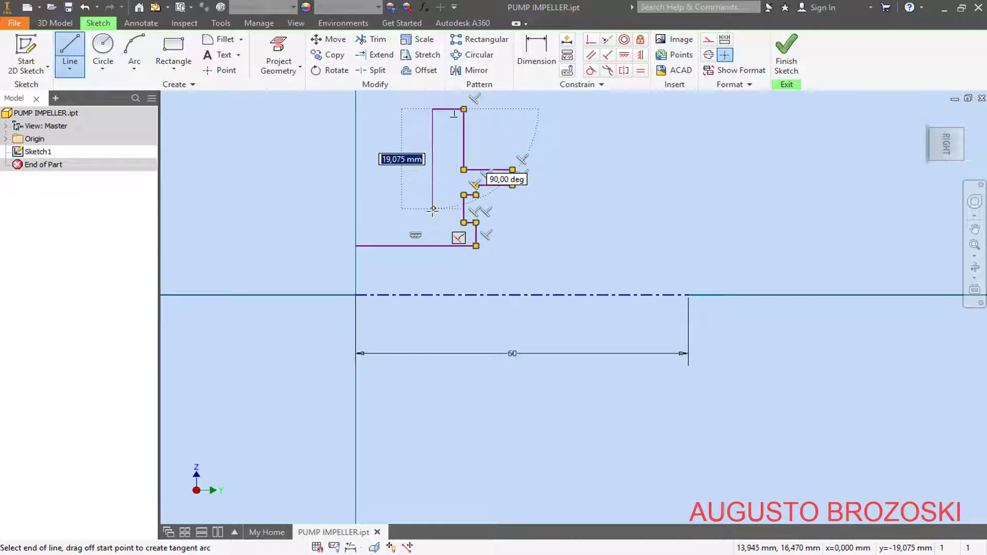
click(433, 226)
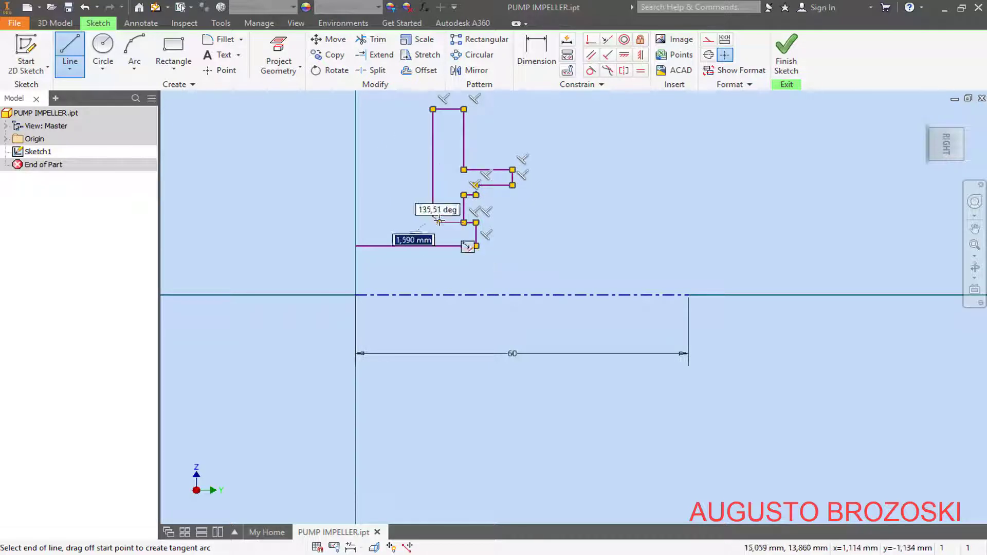
key(Escape)
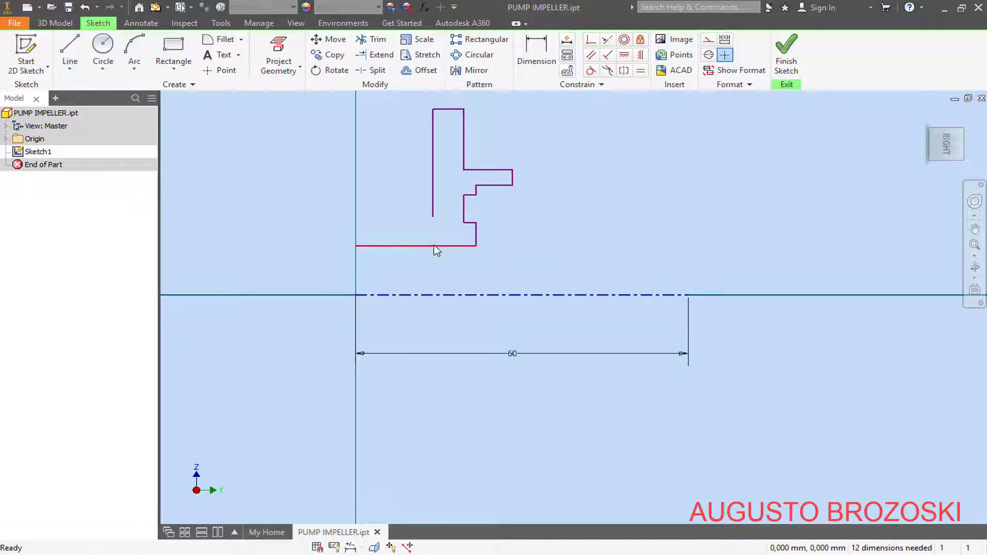
Dimension the bore line from the centerline as an 18 mm diameter
click(537, 66)
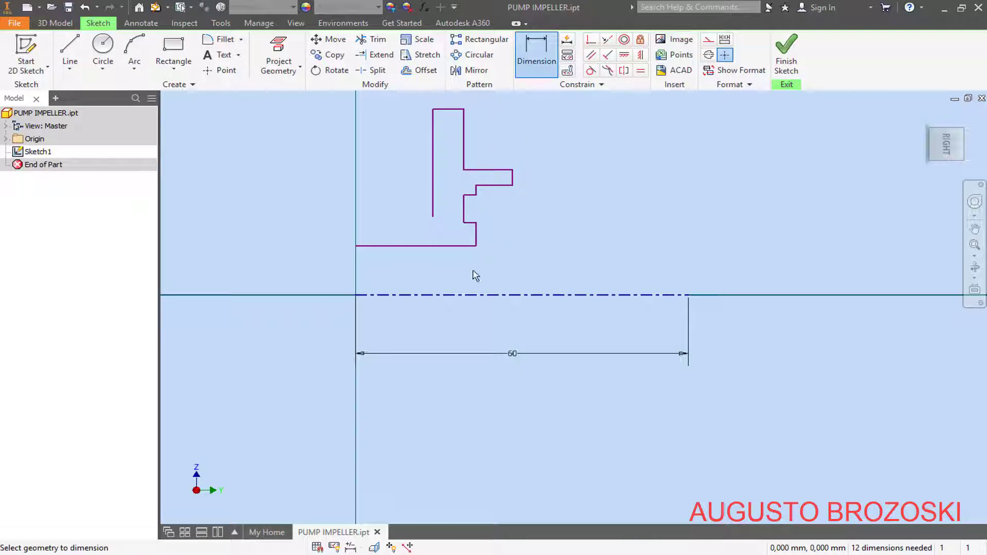
click(400, 247)
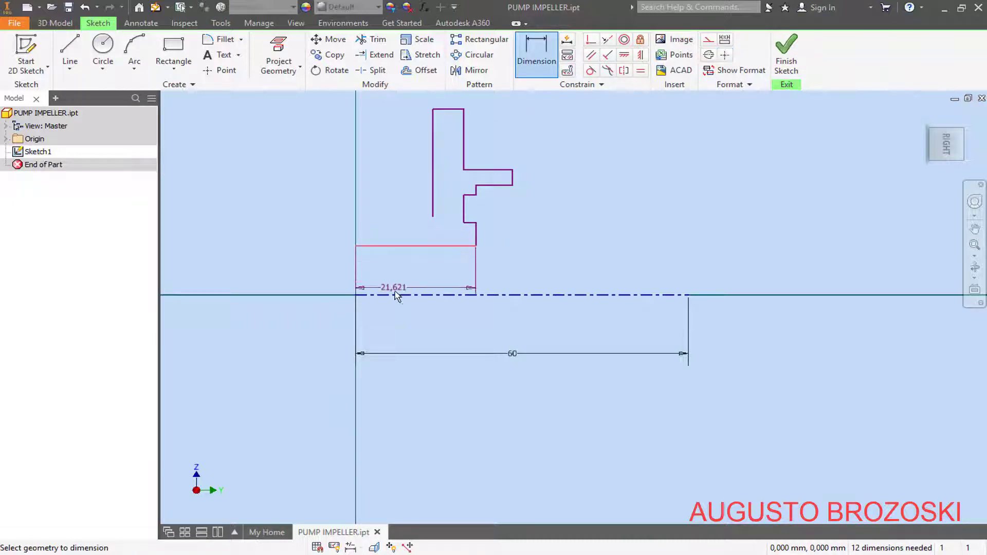
click(397, 296)
click(317, 308)
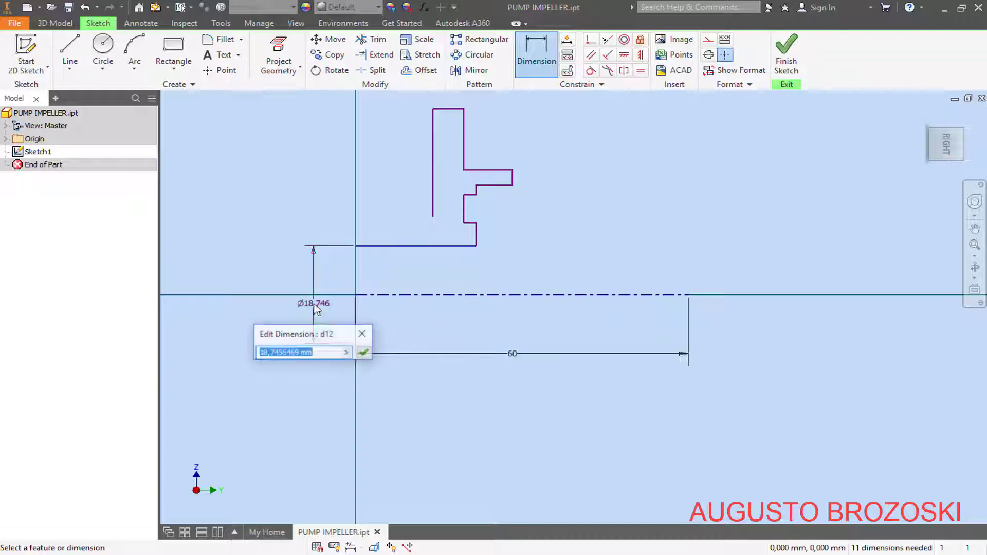
text(1)
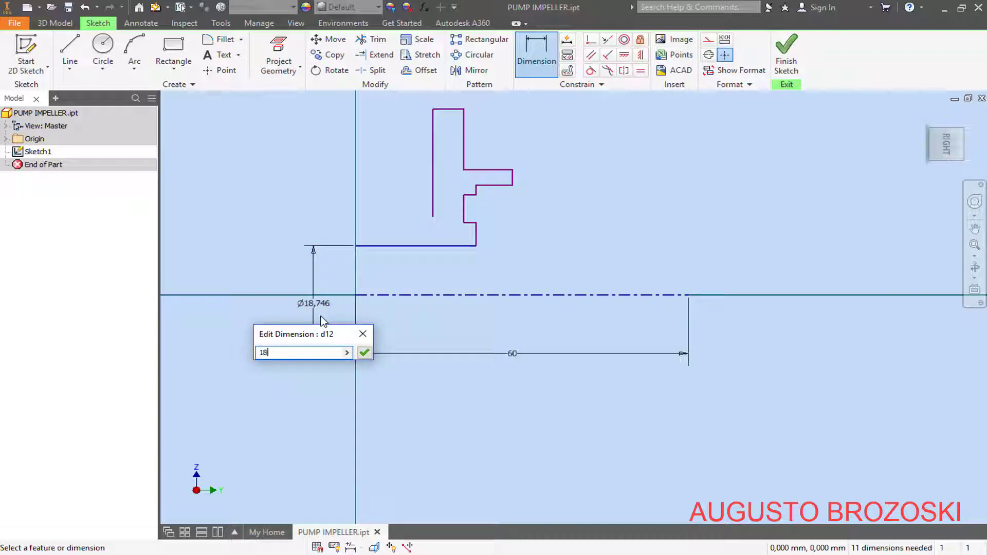
text(8)
key(Return)
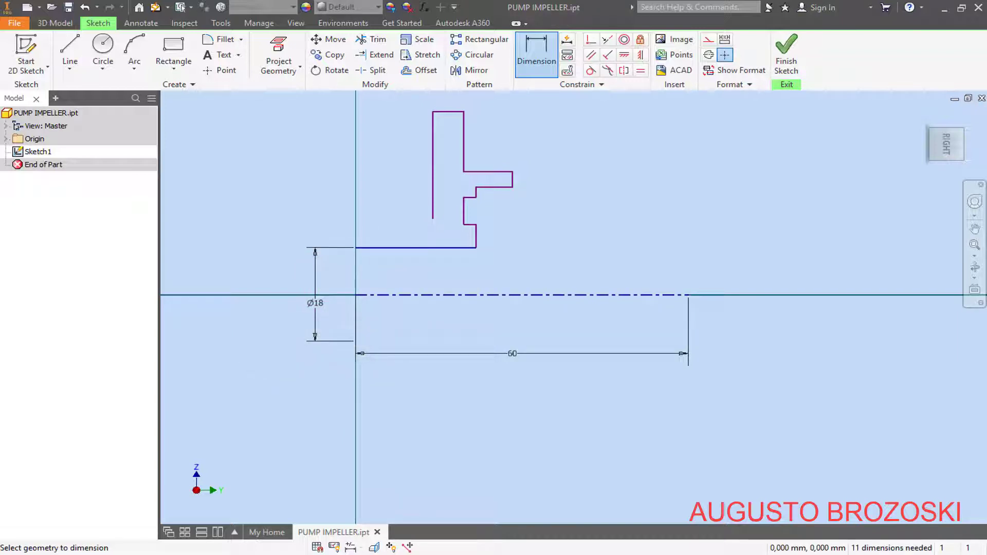
Dimension the groove's lower edge from the centerline as a 44 mm diameter, taking the value from section A-A in the PDF drawing
click(472, 225)
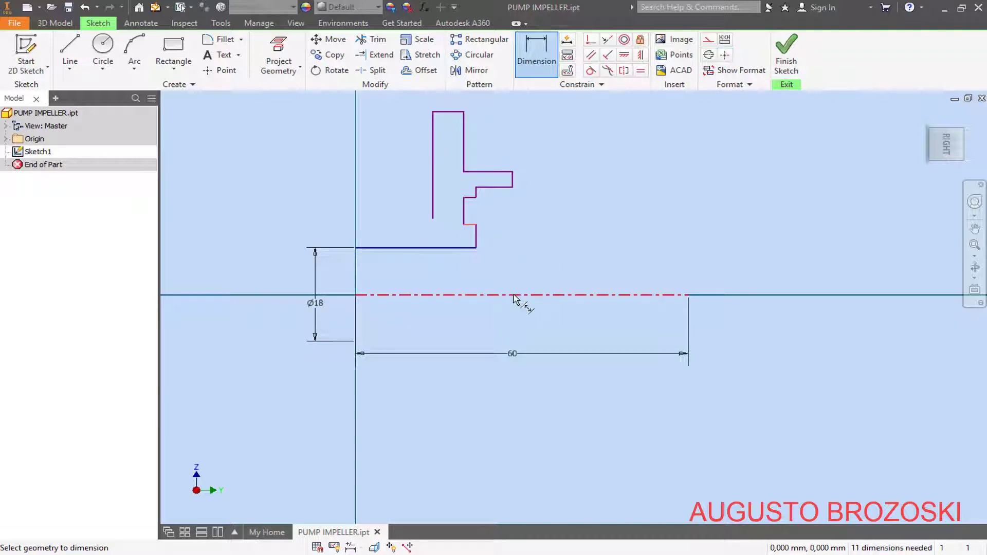
click(518, 296)
click(560, 281)
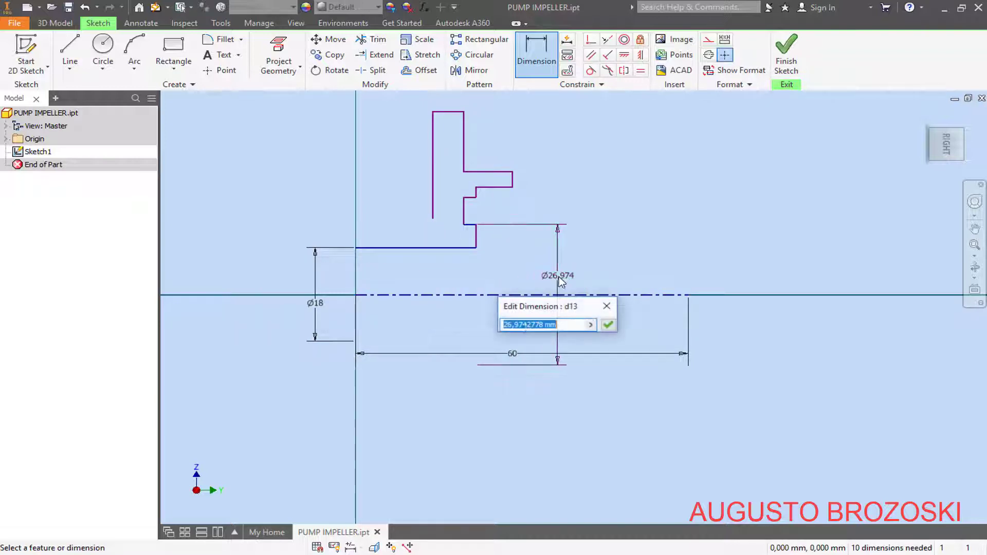
key(alt+Tab)
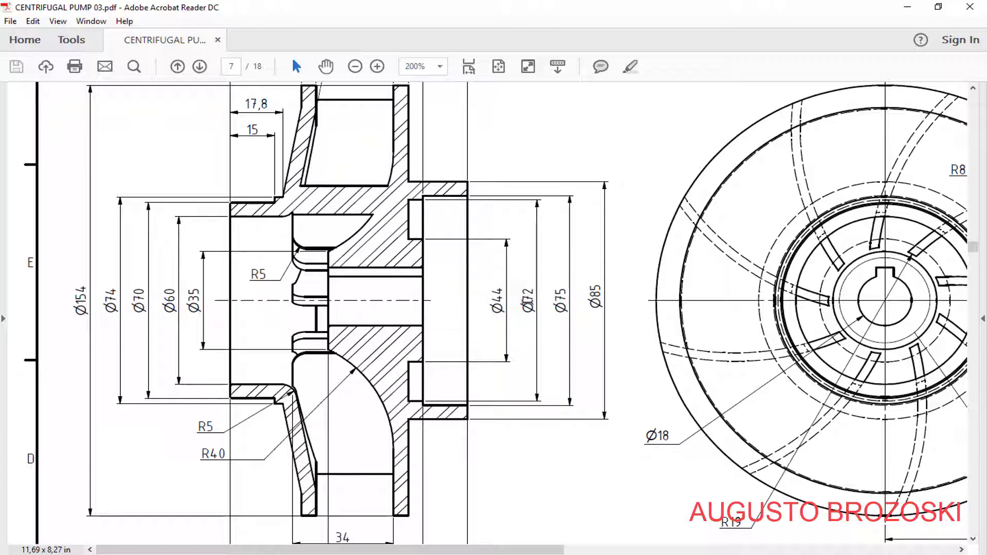
click(908, 7)
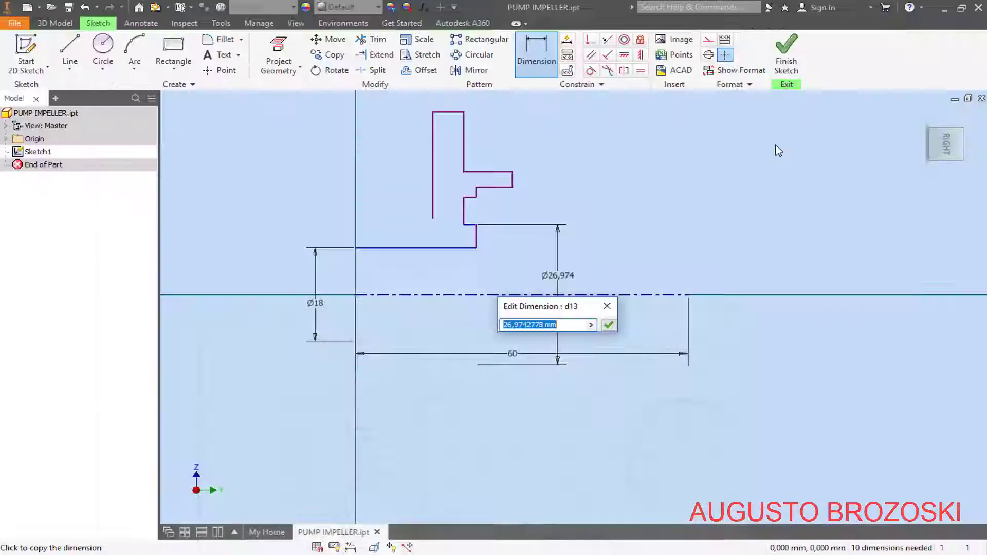
text(44)
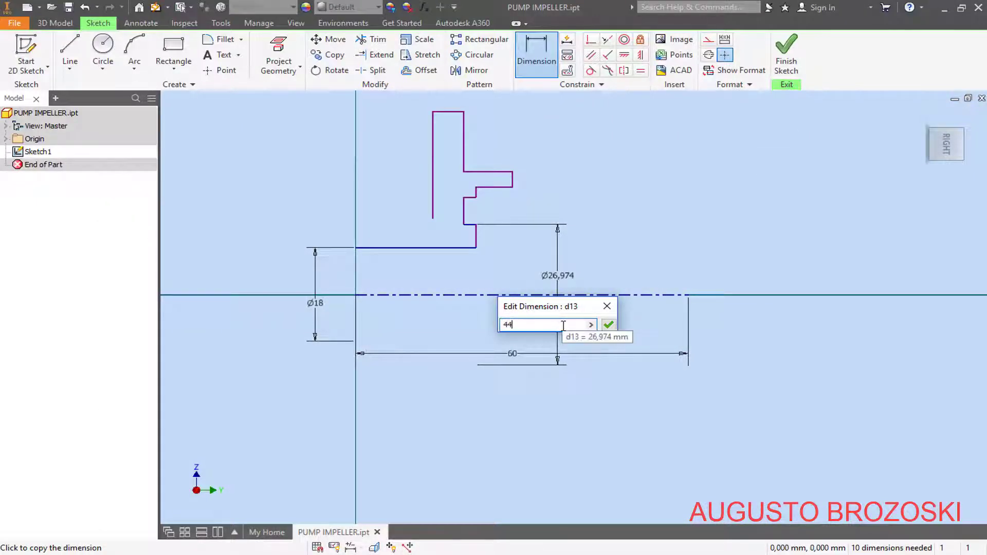
key(Return)
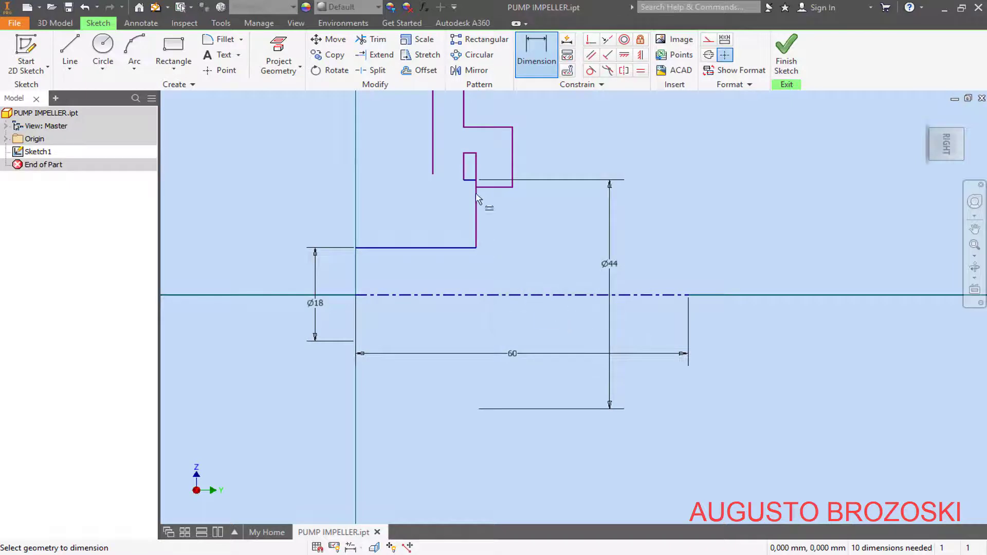
Move the collar's inner horizontal line back up above the groove to untangle the overlapping profile
scroll(432, 196, down, 2)
scroll(484, 129, up, 3)
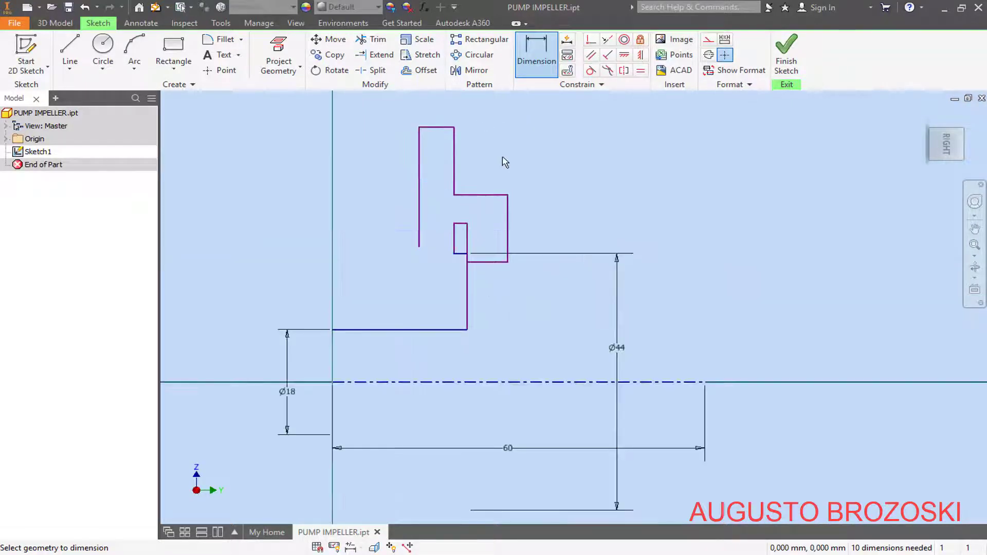
key(Escape)
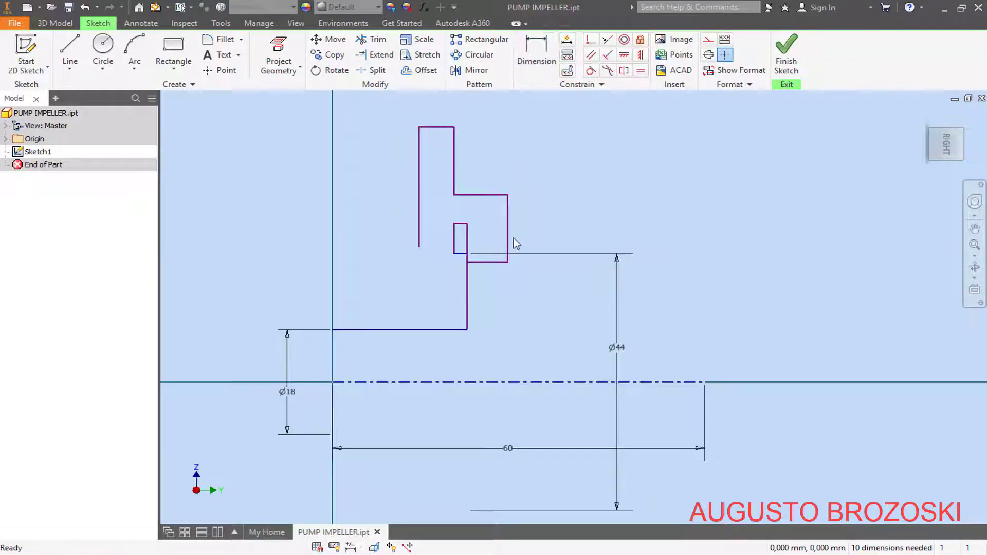
drag(492, 267, 494, 210)
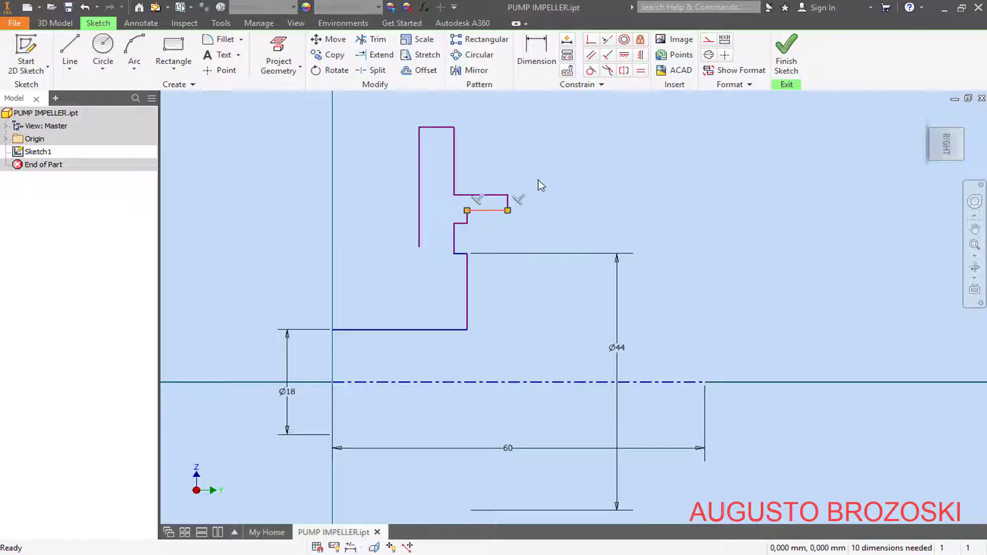
click(538, 180)
Dimension the bore line's length to 32 mm, taking the value from section A-A in the PDF drawing
click(536, 57)
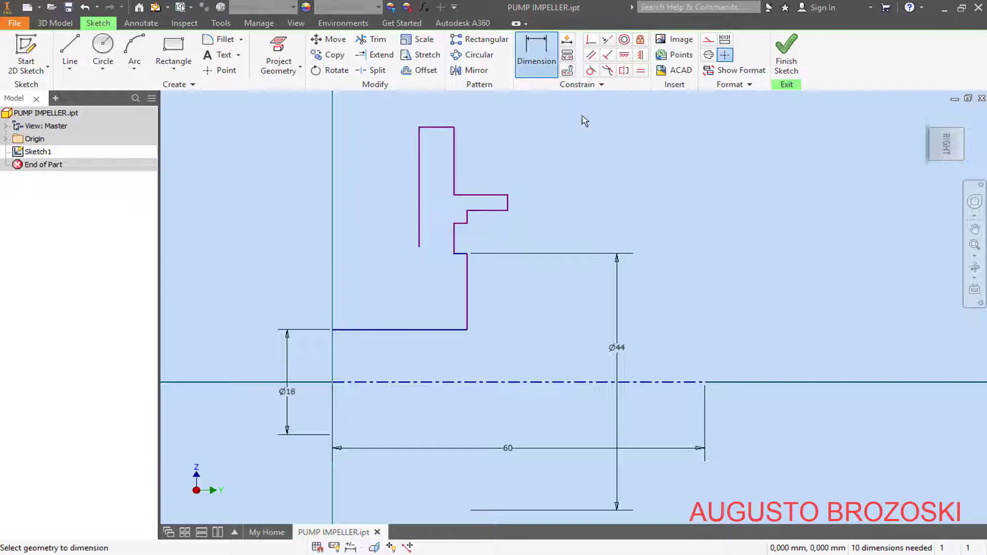
click(404, 335)
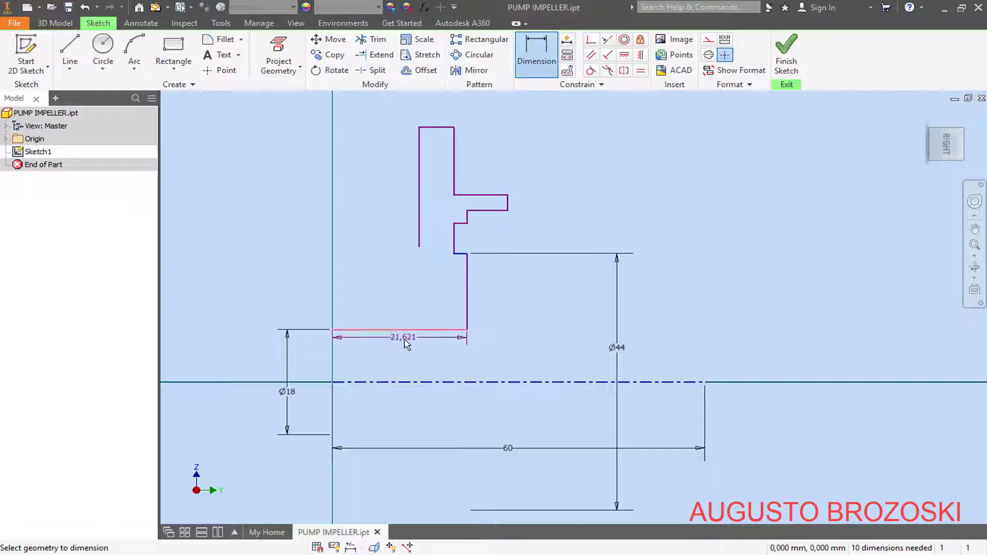
click(411, 349)
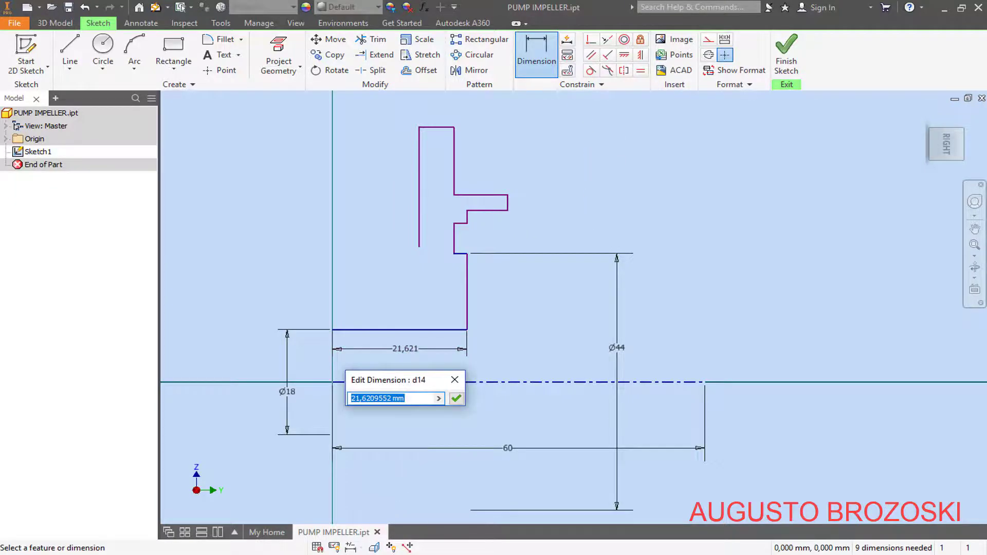
key(alt+Tab)
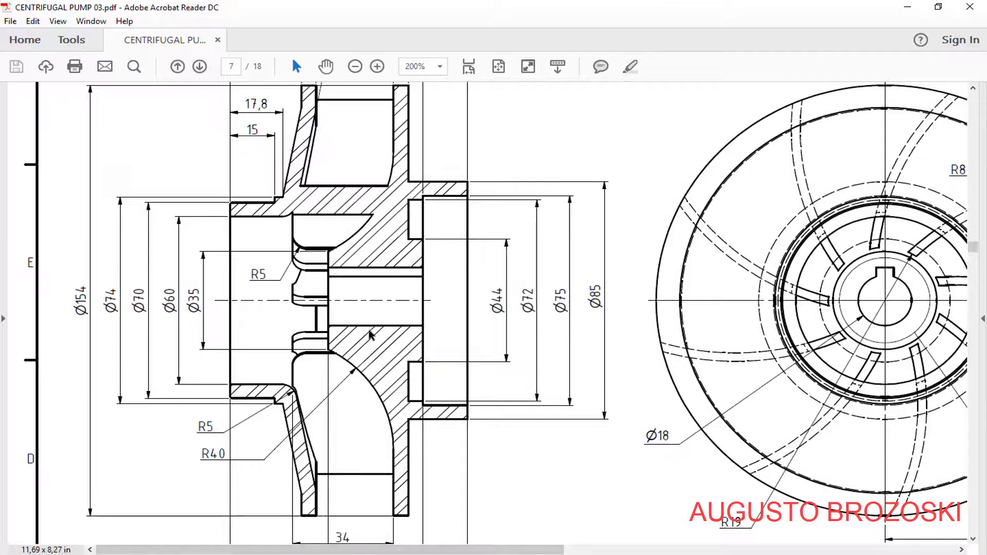
scroll(369, 334, down, 2)
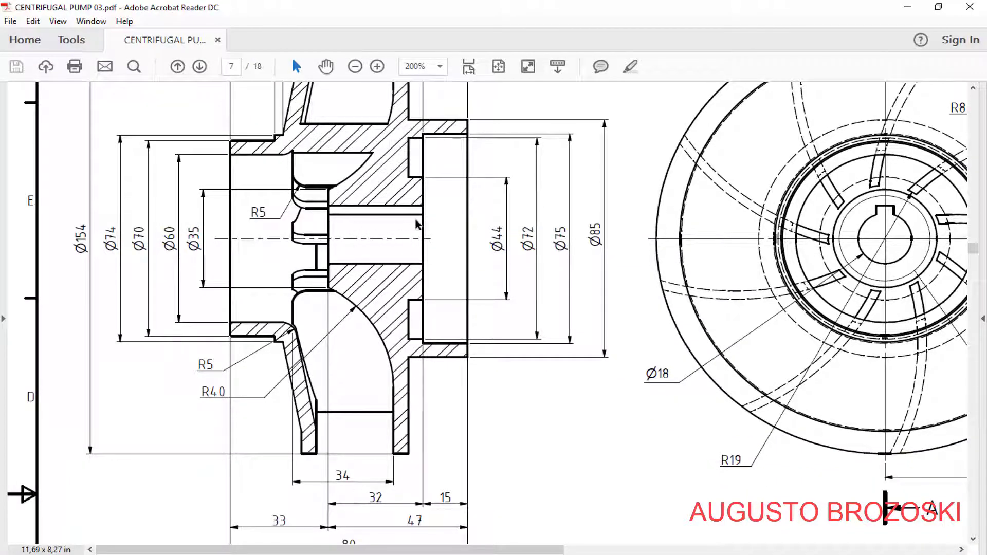
click(907, 7)
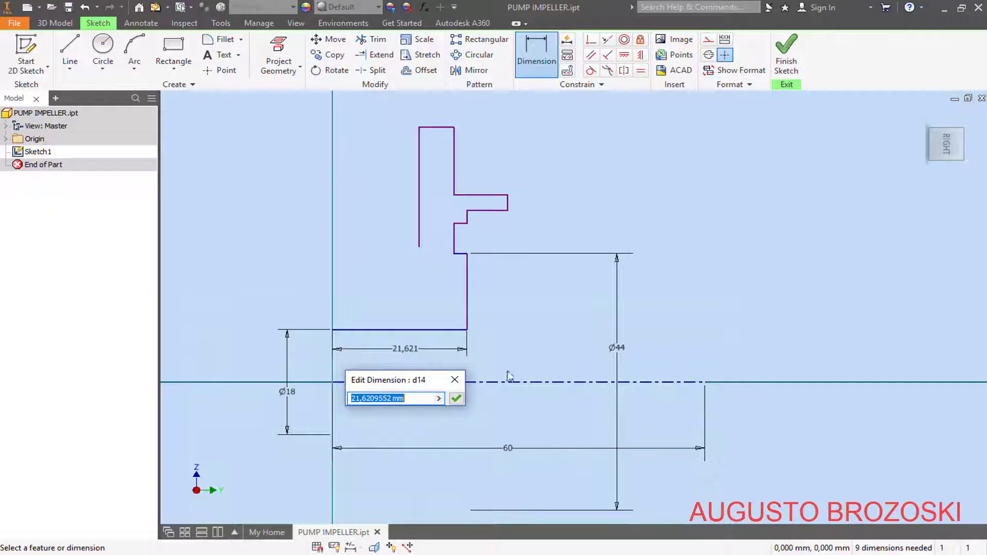
text(32)
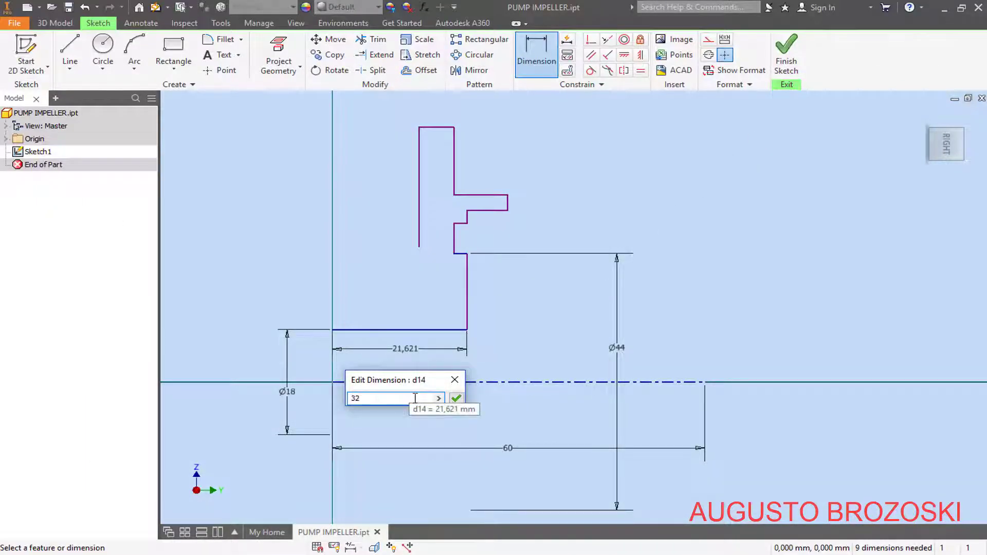
key(Return)
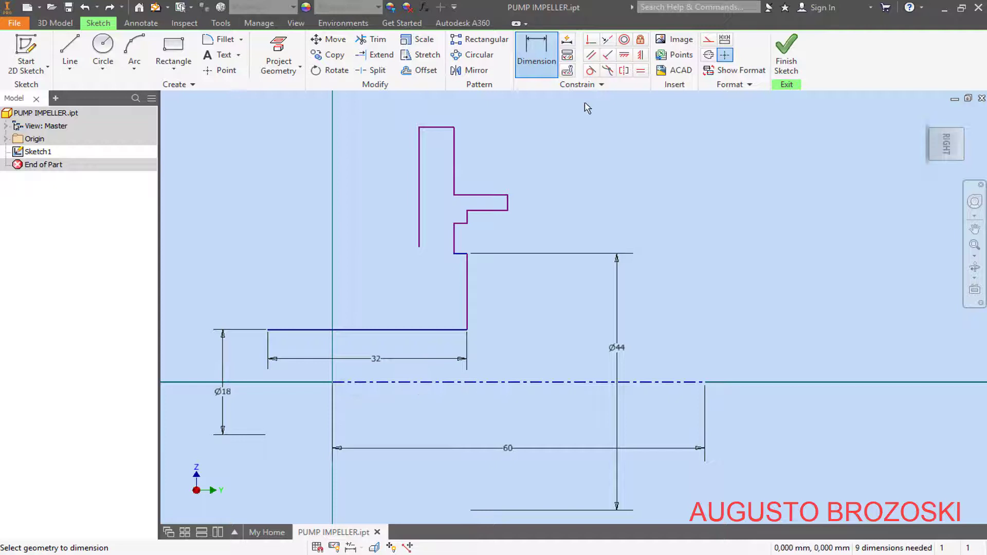
Align the free end of the bore line vertically with the centerline's start point at the origin
click(640, 54)
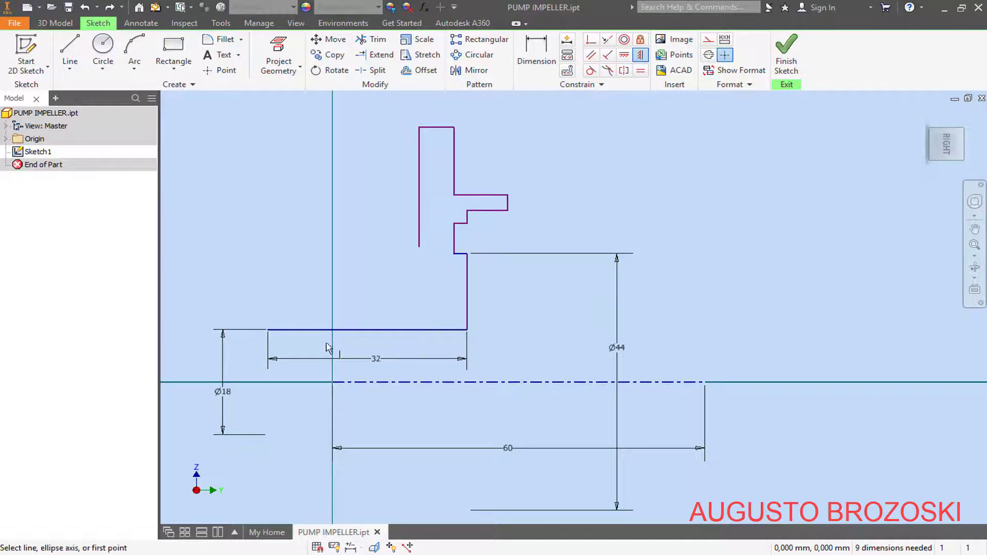
click(268, 329)
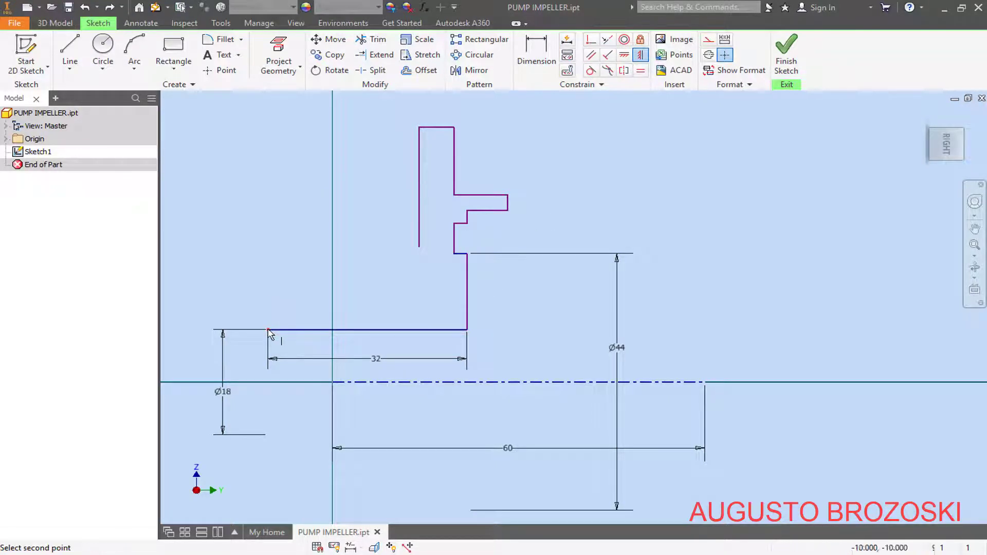
click(333, 382)
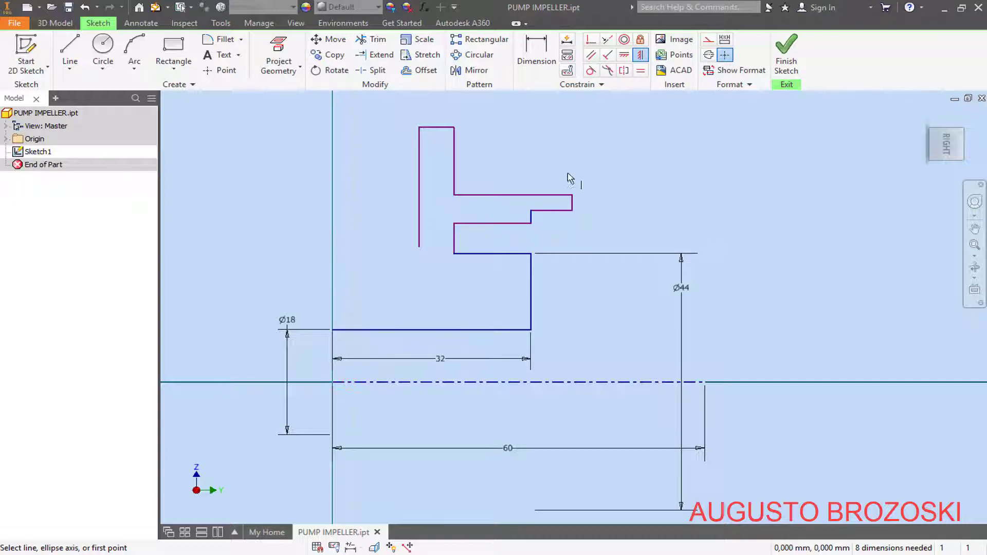
Dimension the groove's depth from the hub's end face as 5 mm, taking the value from section A-A in the PDF drawing
click(538, 53)
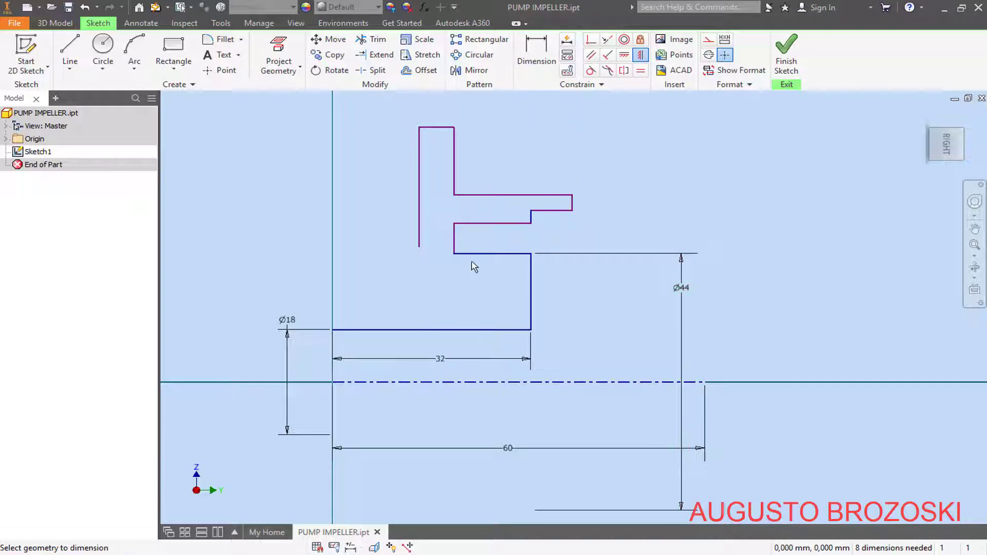
click(454, 254)
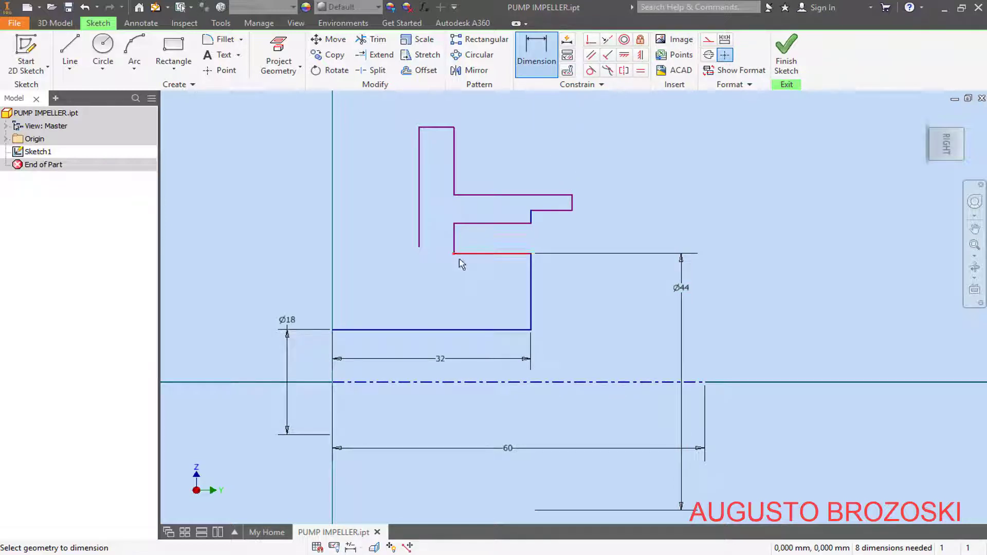
click(531, 278)
click(498, 275)
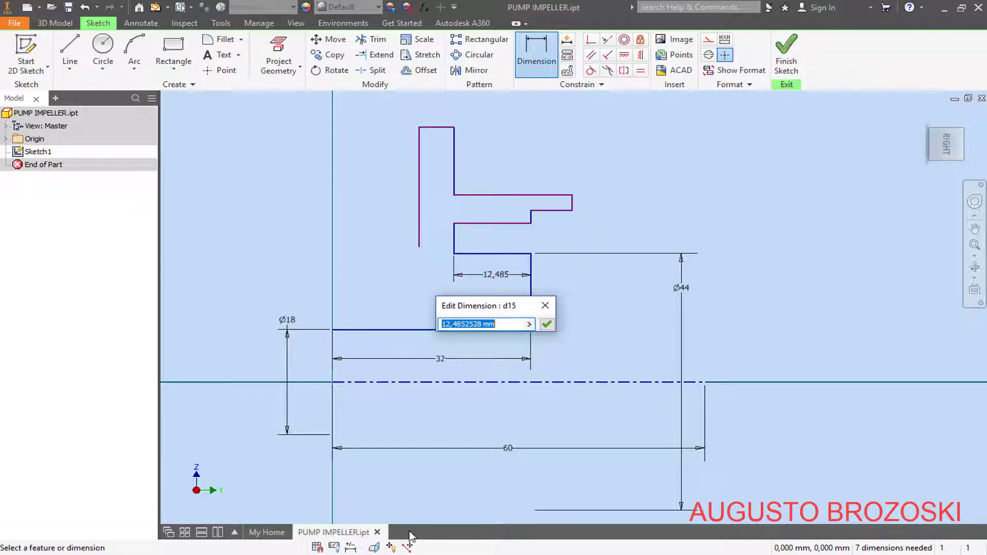
key(alt+Tab)
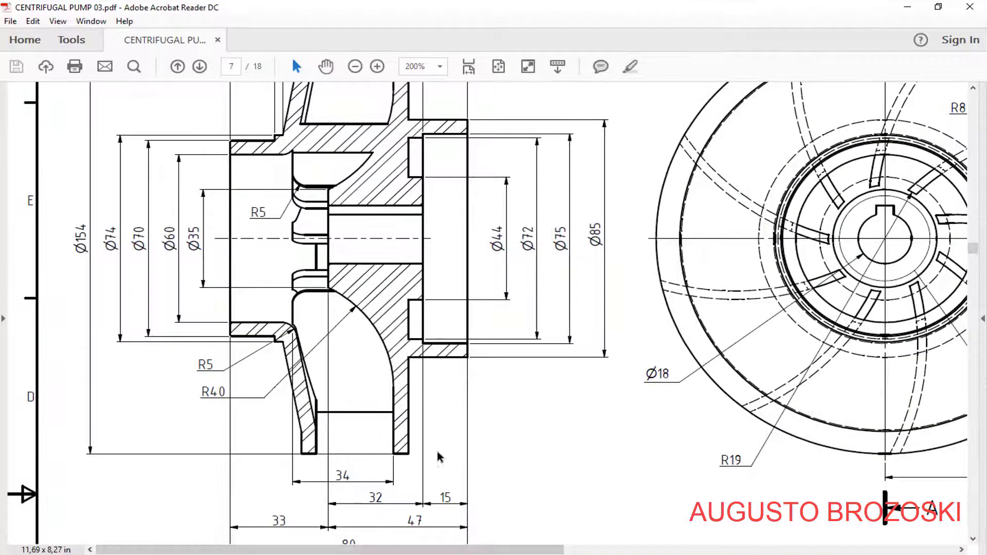
scroll(430, 417, up, 4)
scroll(429, 418, up, 1)
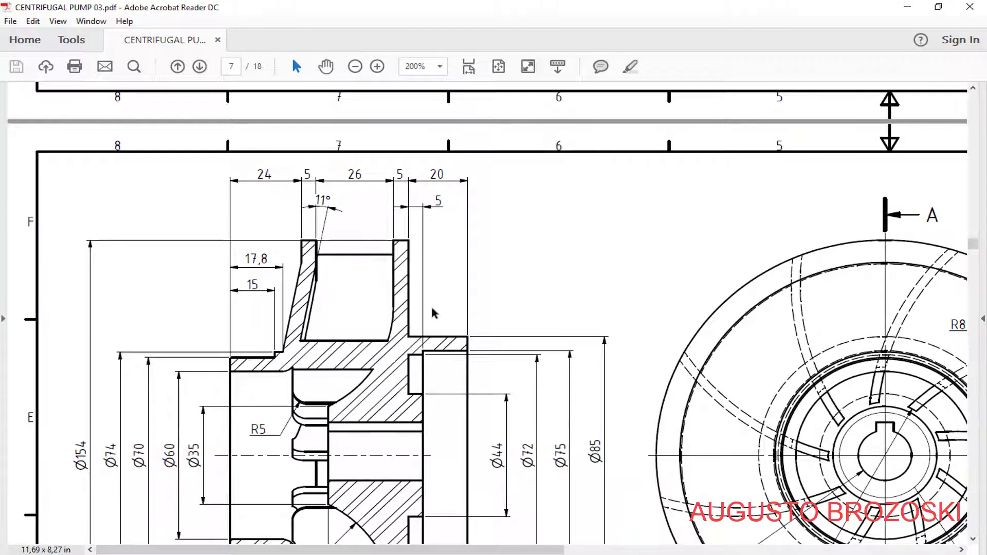
scroll(434, 312, down, 6)
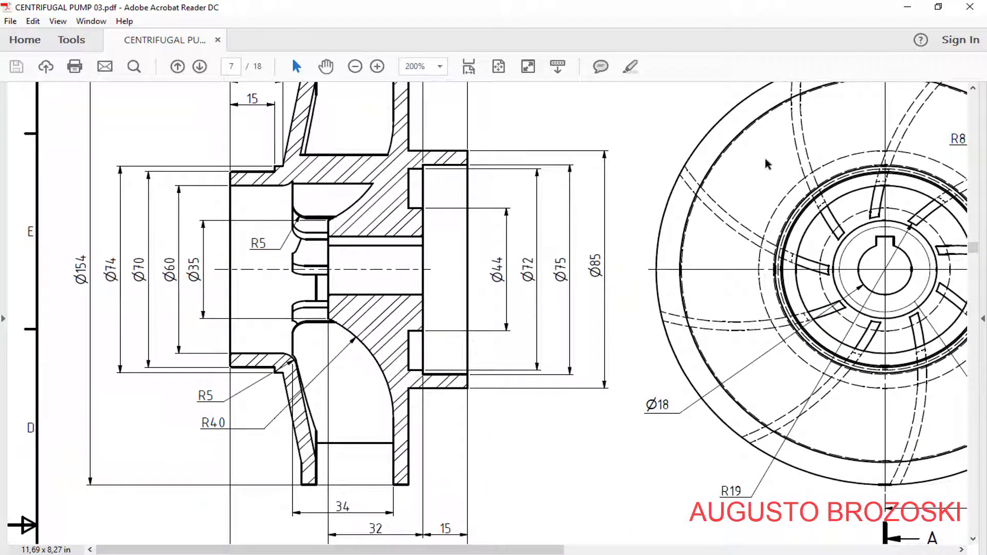
click(907, 8)
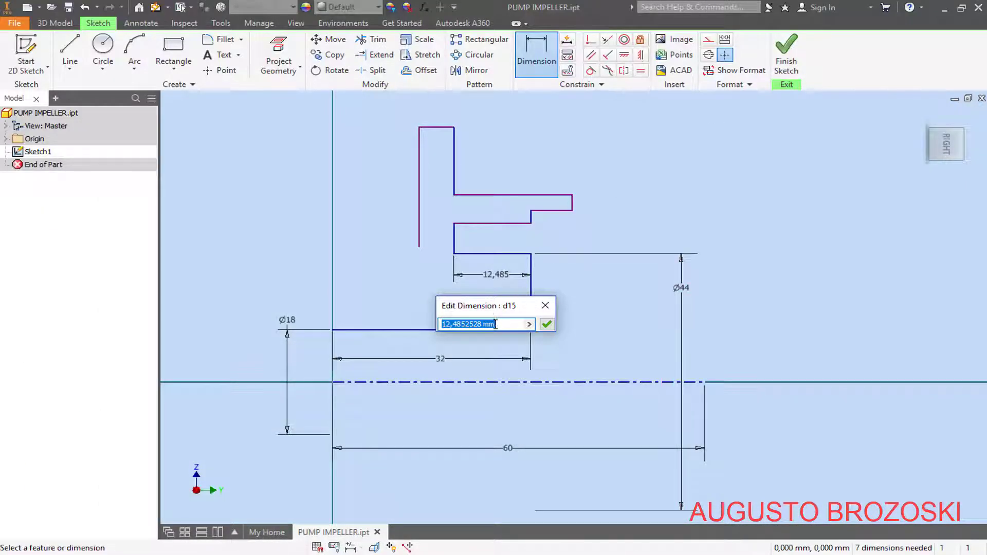
text(5)
key(Return)
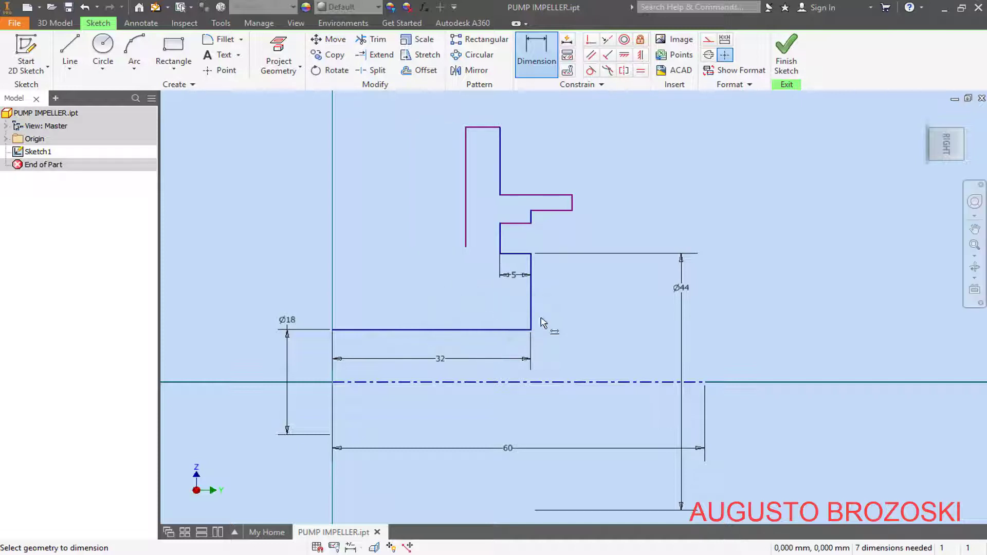
Dimension the horizontal distance from the hub's end face to the collar's free end as 15 mm
click(532, 322)
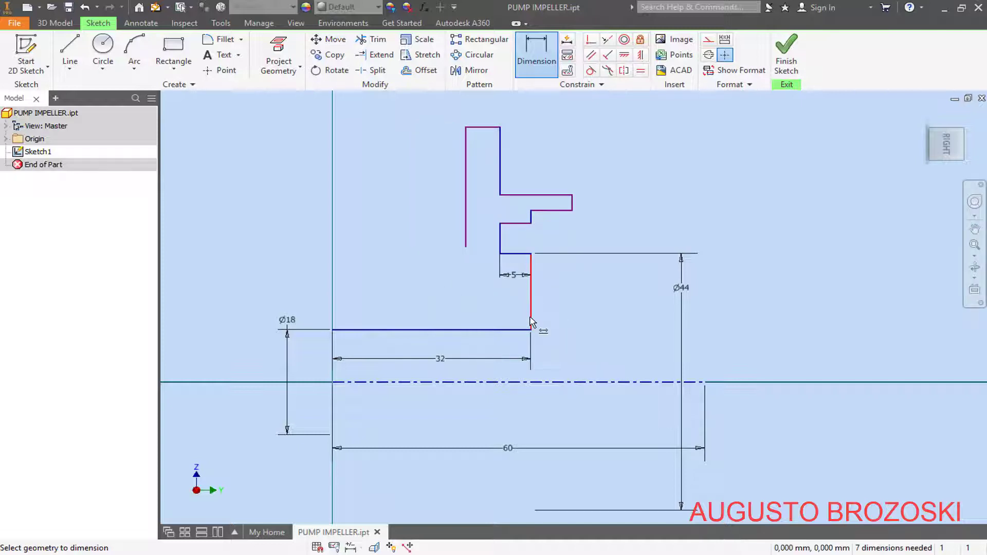
click(573, 210)
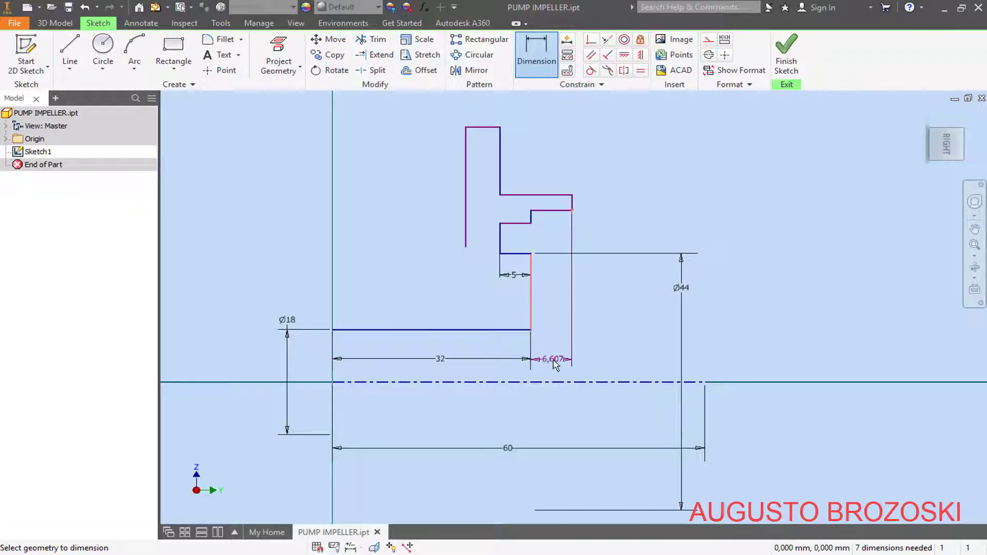
click(562, 363)
text(1)
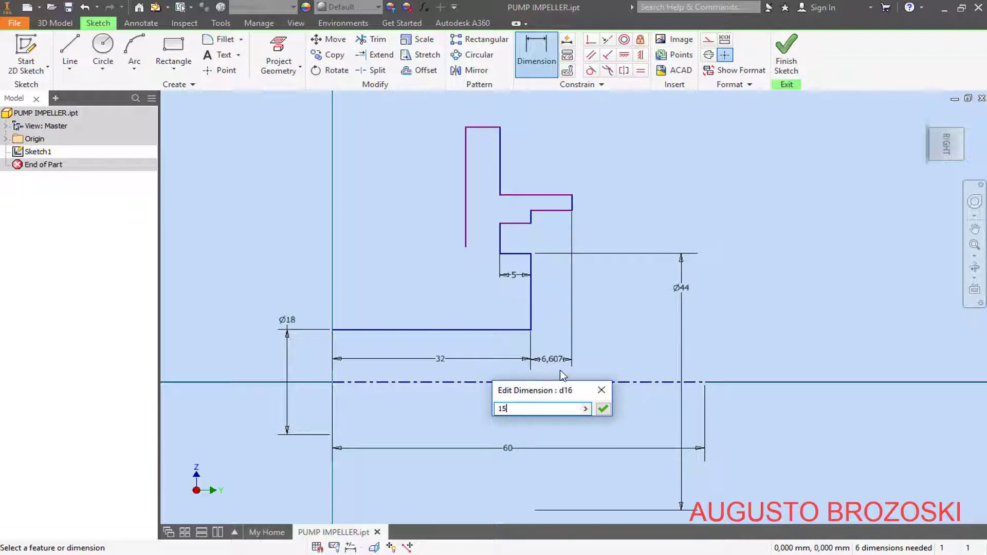
text(5)
key(Return)
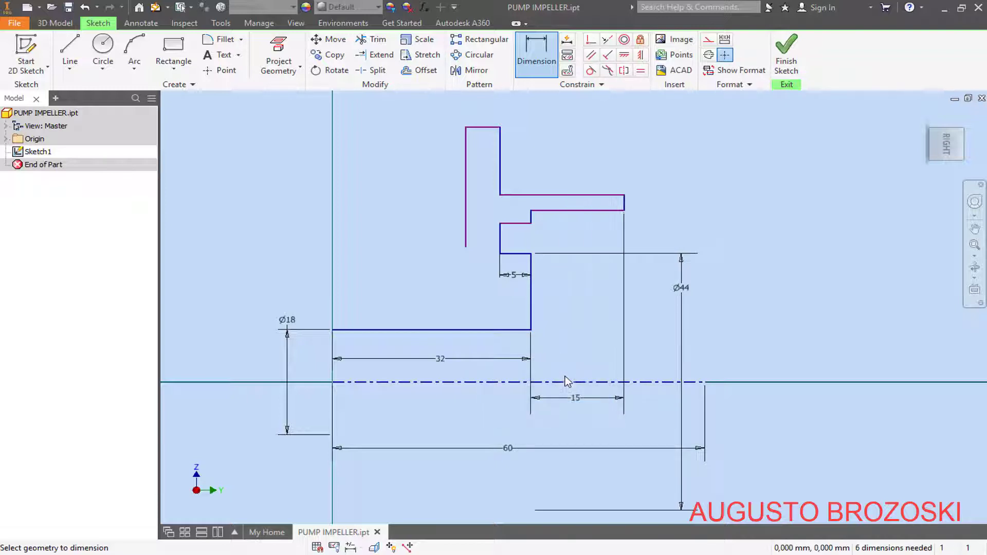
Dimension the groove's upper edge from the centerline as a 72 mm diameter, taking the value from section A-A in the PDF drawing
click(523, 228)
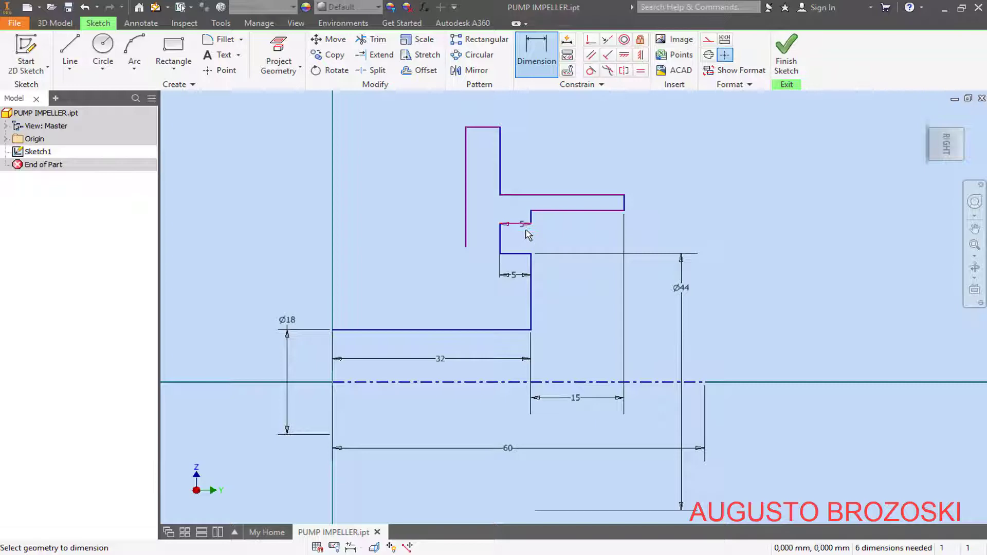
click(572, 382)
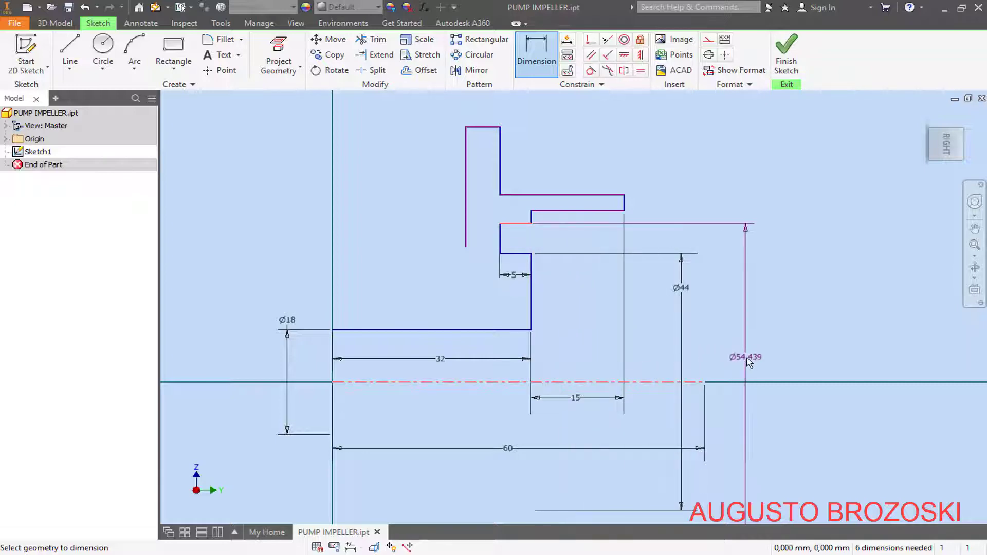
click(745, 360)
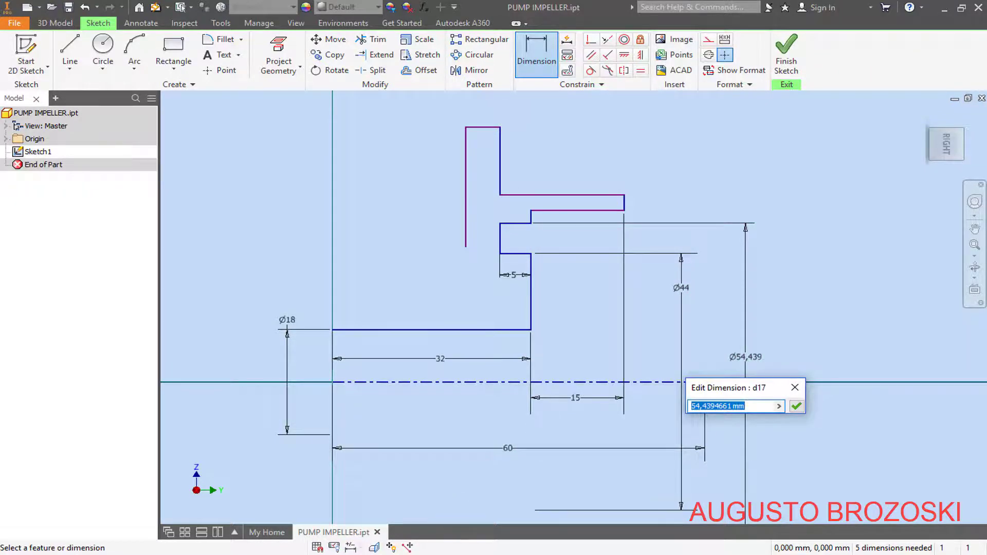
click(352, 554)
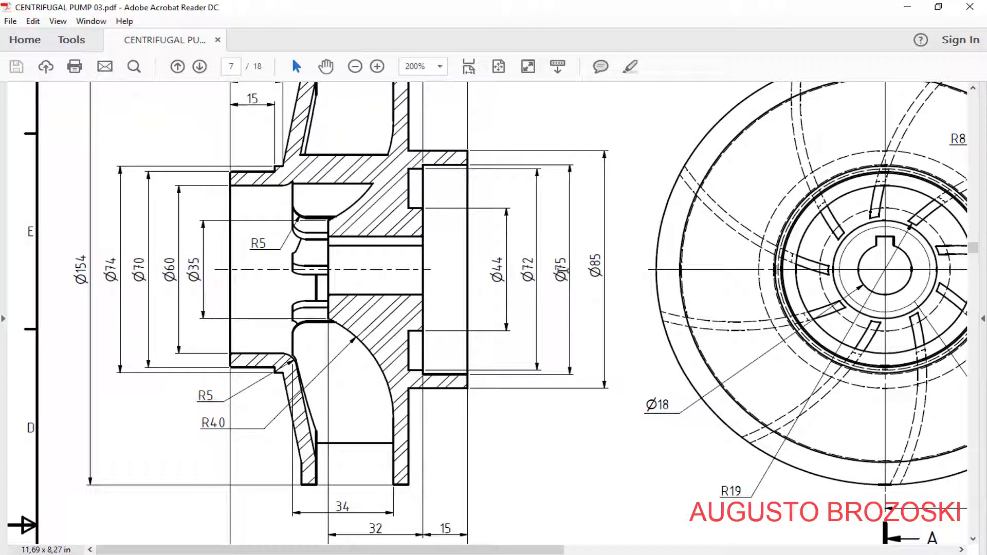
click(907, 6)
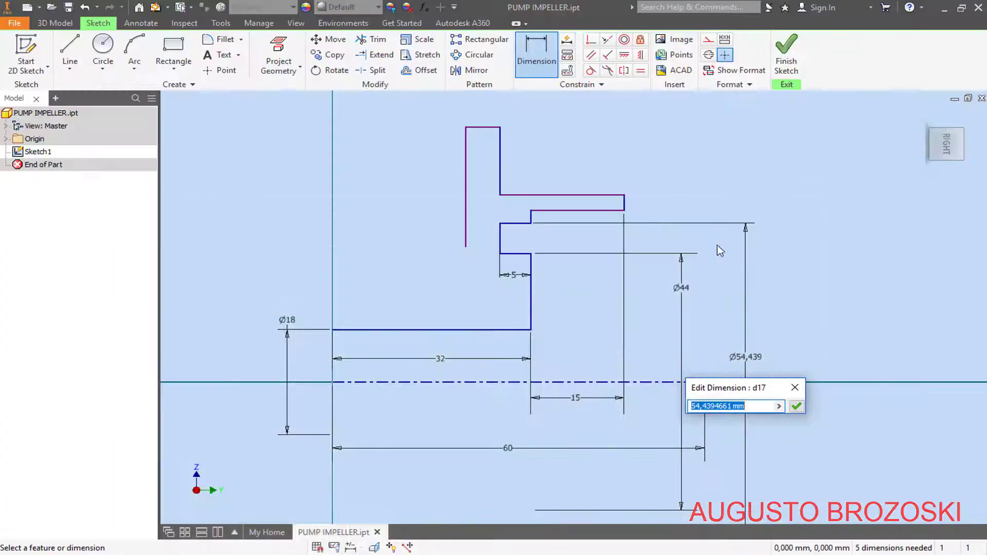
text(72)
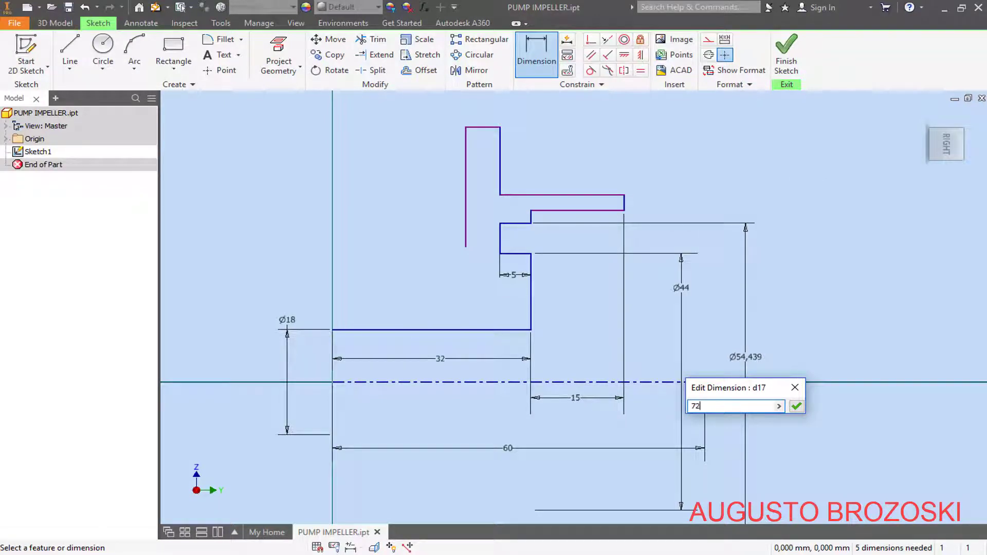
key(Return)
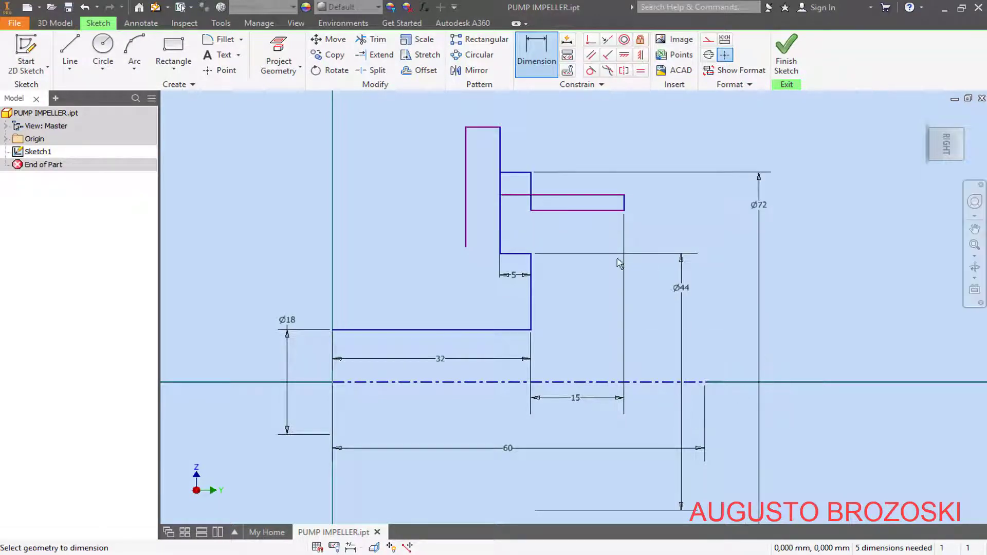
Dimension the collar's inner horizontal line from the centerline as a 75 mm diameter
click(590, 210)
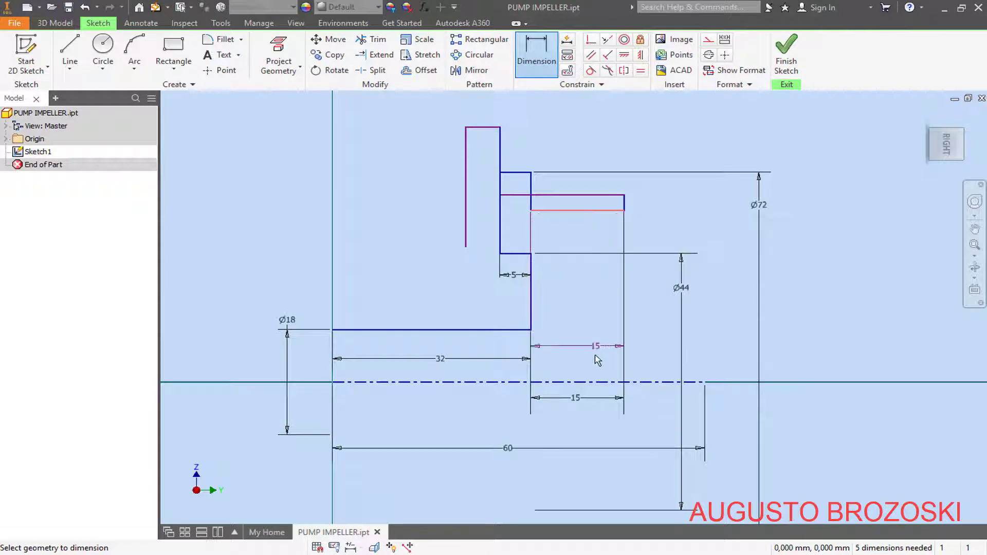
click(580, 382)
click(817, 334)
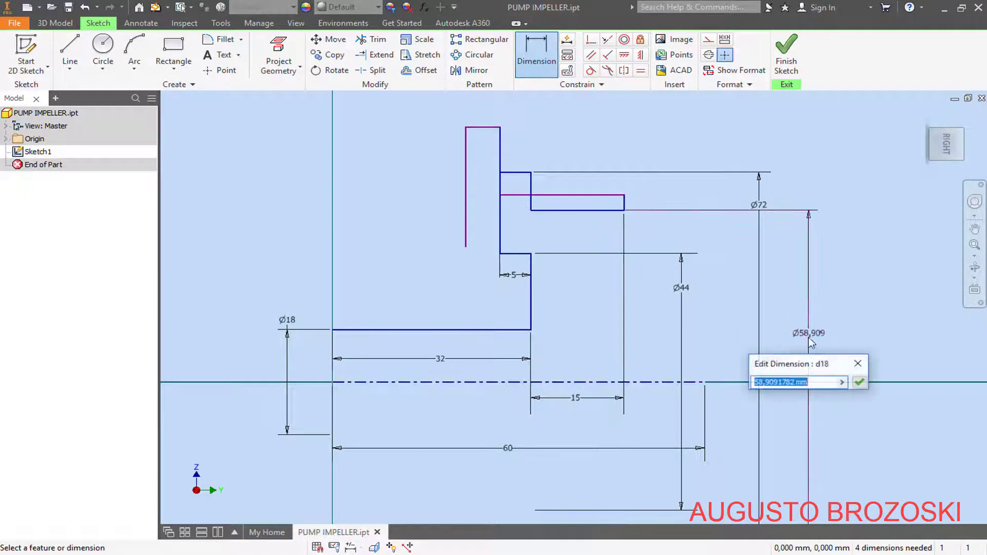
text(75)
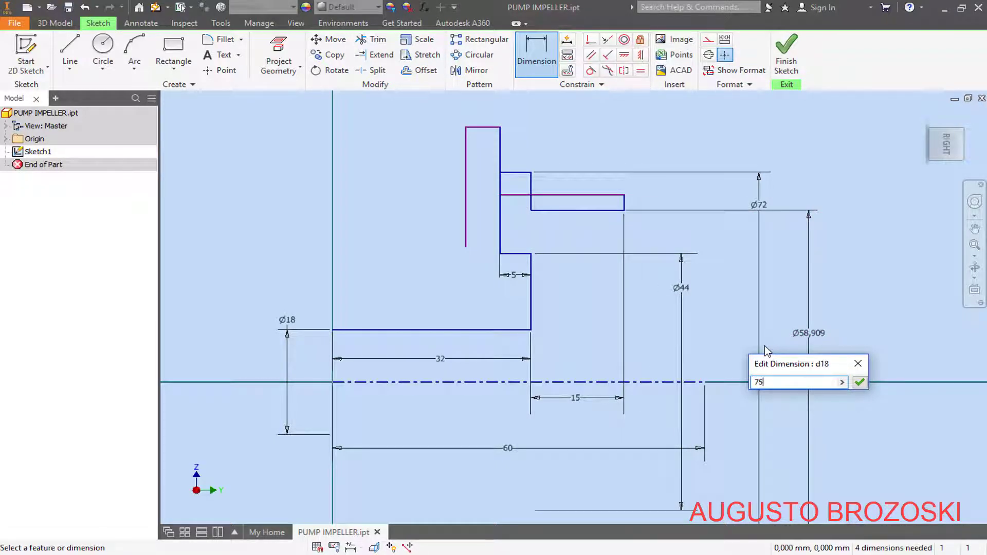
key(Return)
Dimension the collar's outer horizontal line from the centerline as an 85 mm diameter
click(584, 196)
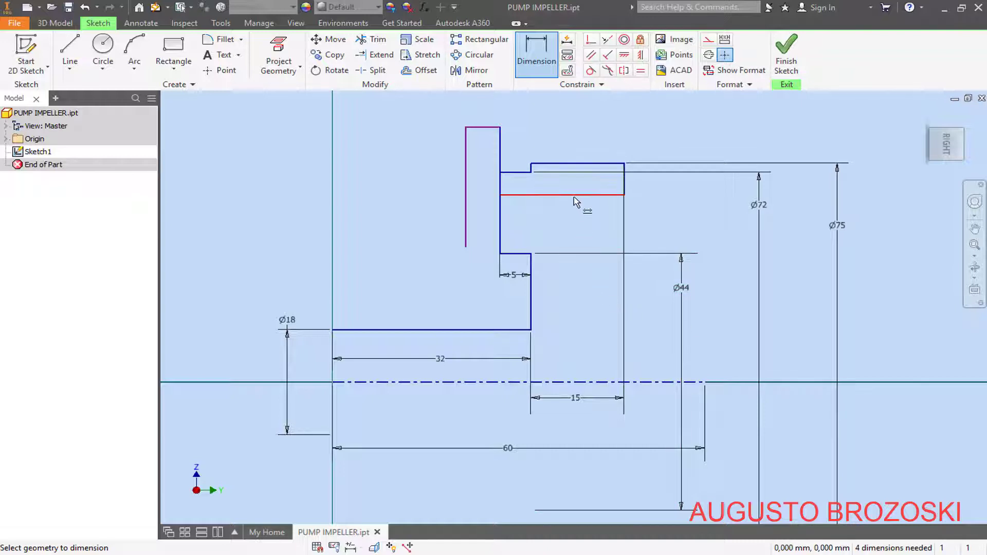
click(602, 382)
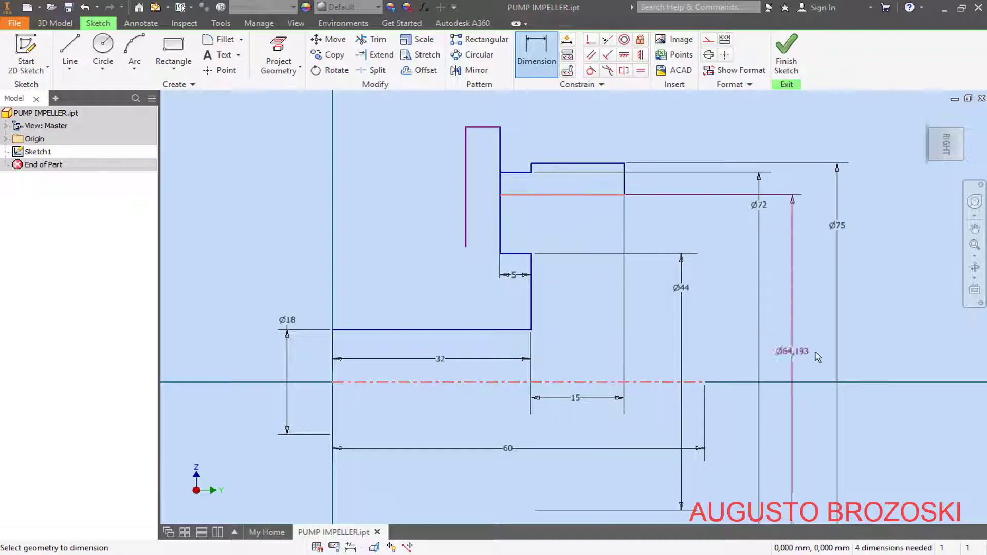
click(875, 355)
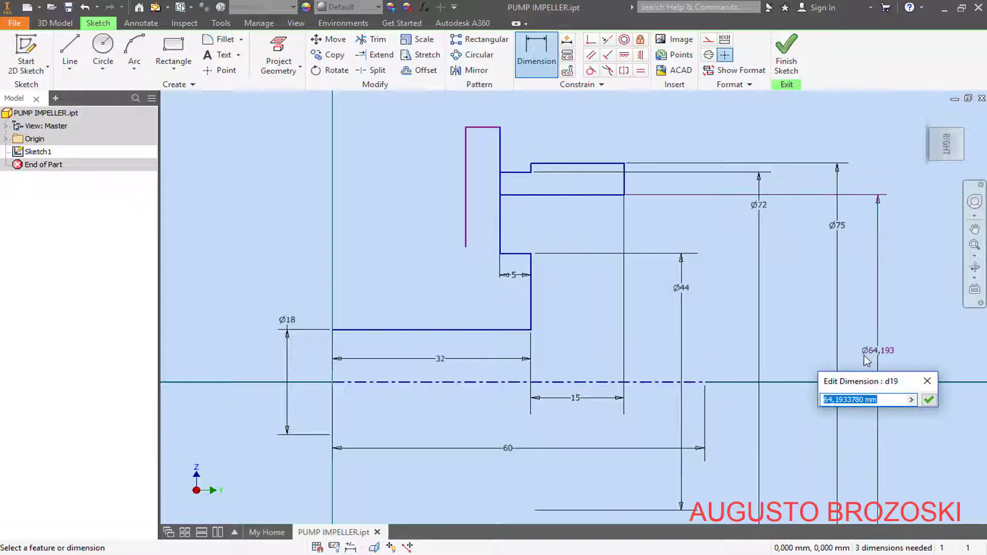
text(85)
key(Return)
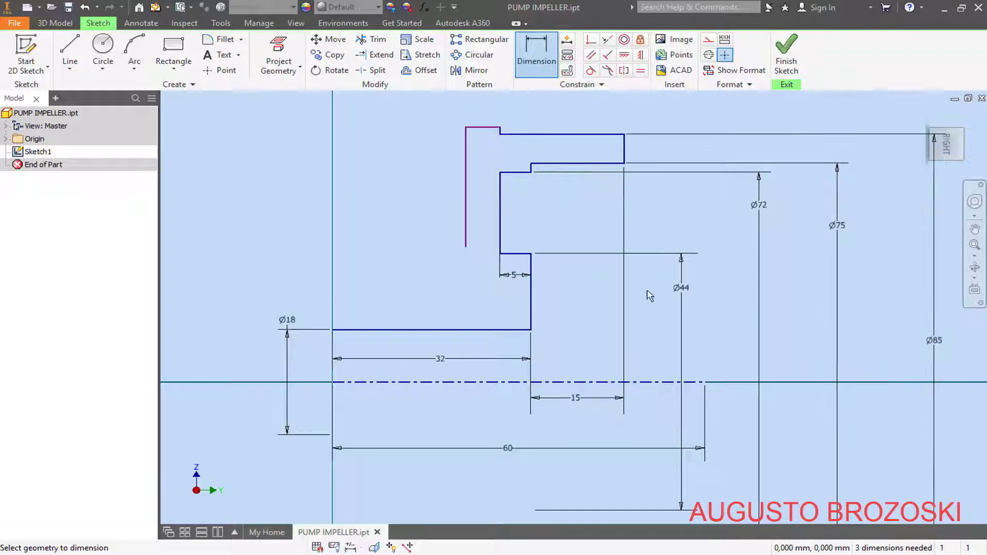
Dimension the disc's top edge from the centerline as a 154 mm diameter, taking the value from the PDF drawing
click(480, 128)
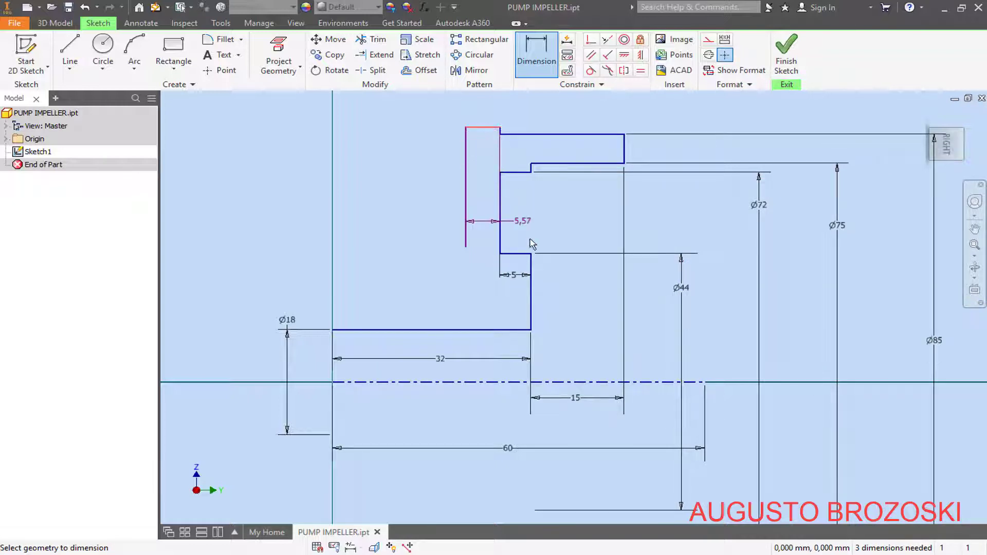
click(592, 381)
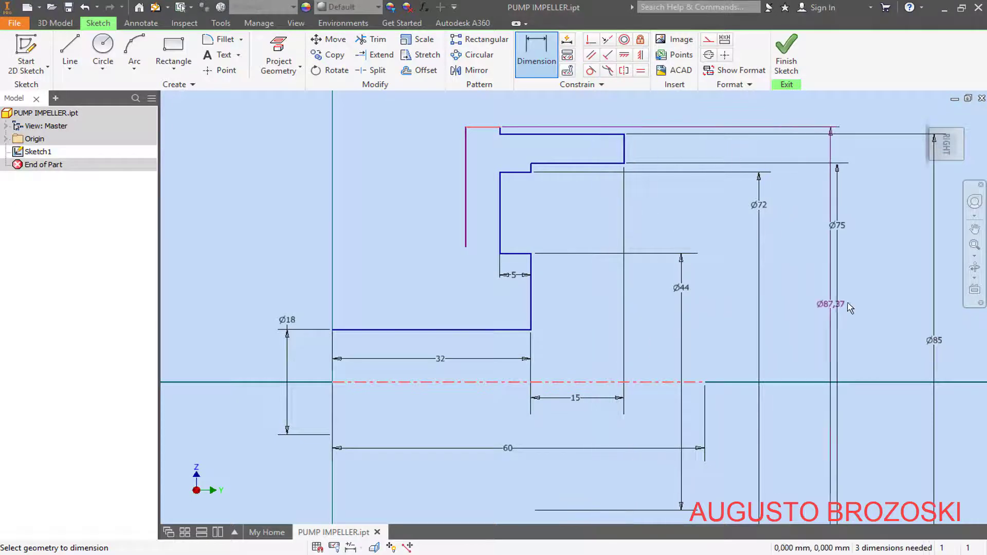
click(888, 306)
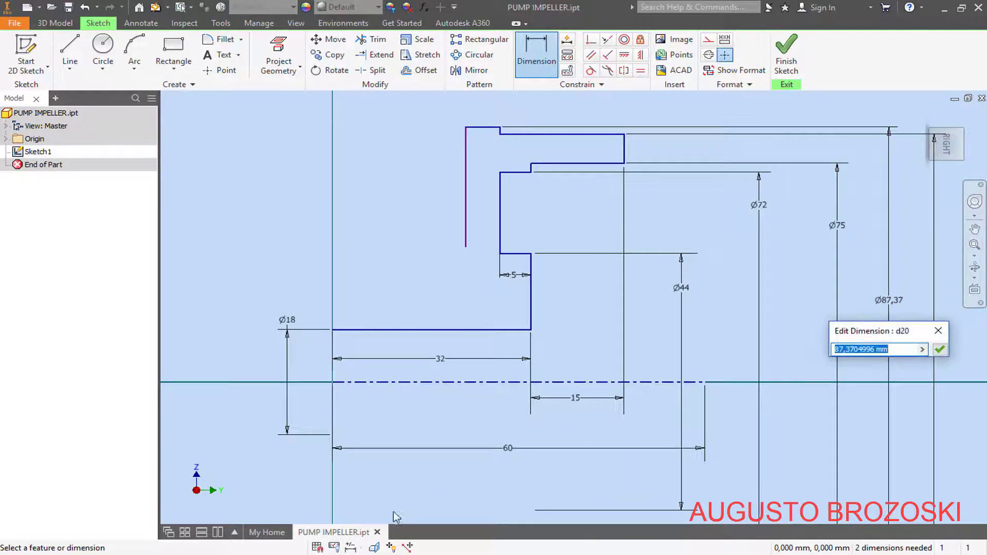
key(alt+Tab)
scroll(370, 374, up, 2)
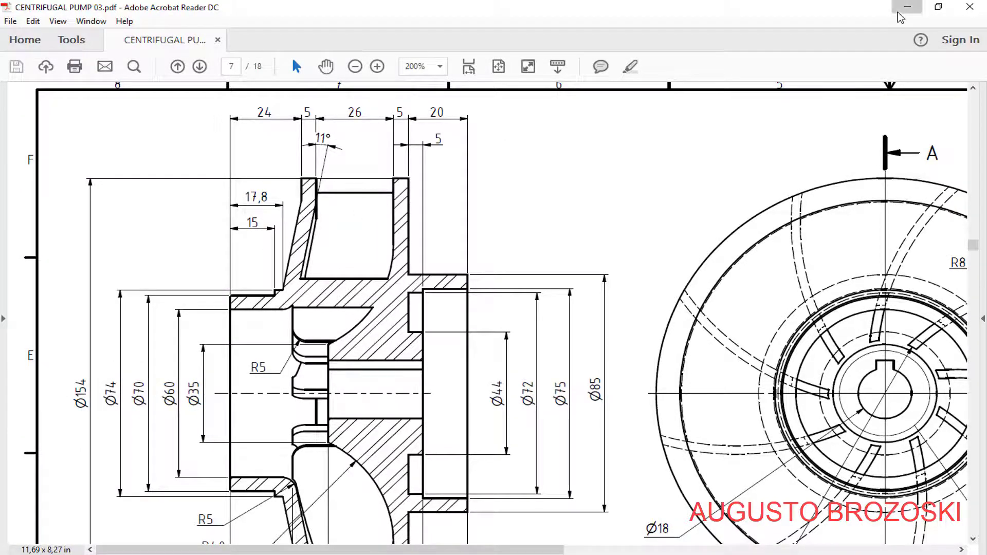
key(alt+Tab)
text(154)
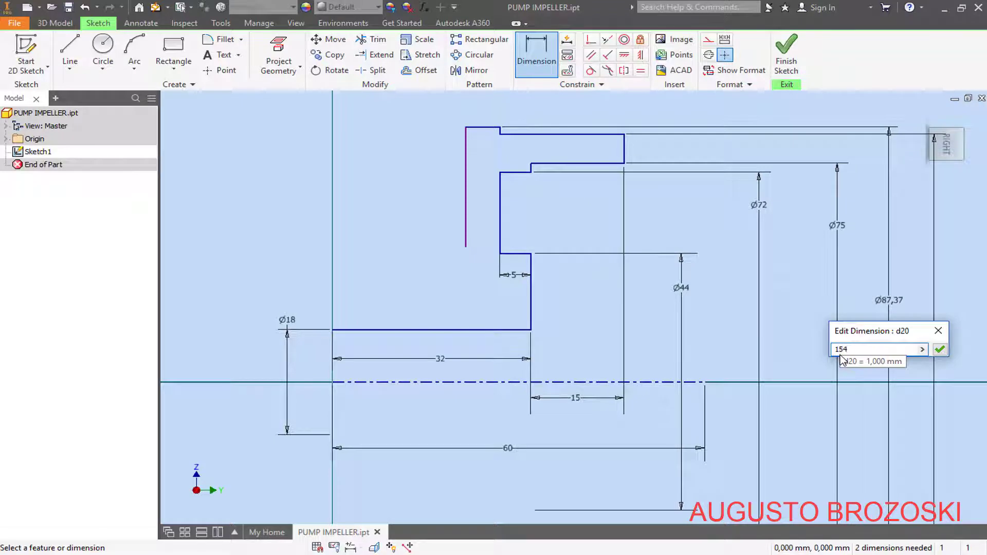
key(Return)
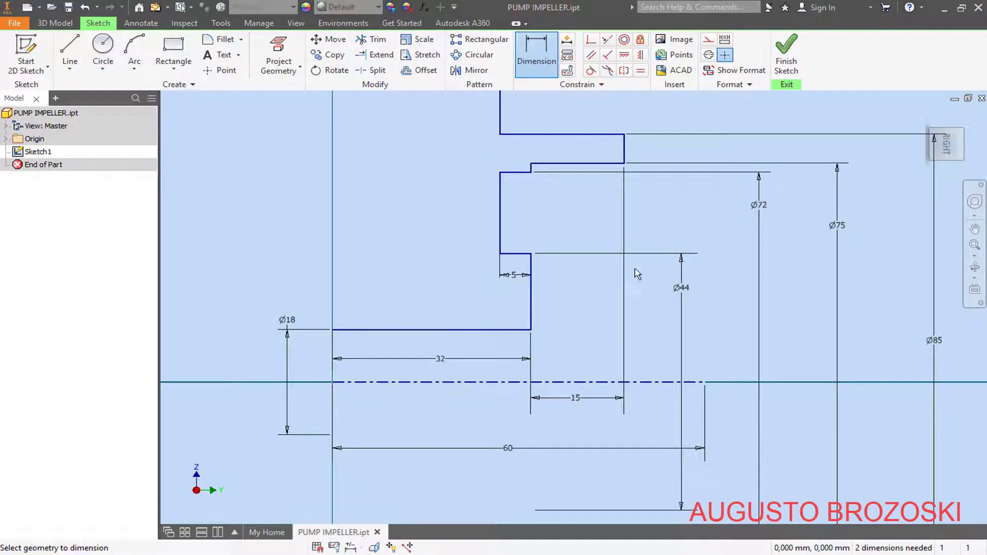
Move the 72, 75, 85 and 154 mm diameter dimensions closer to the profile with their texts lined up just above the centerline
click(947, 149)
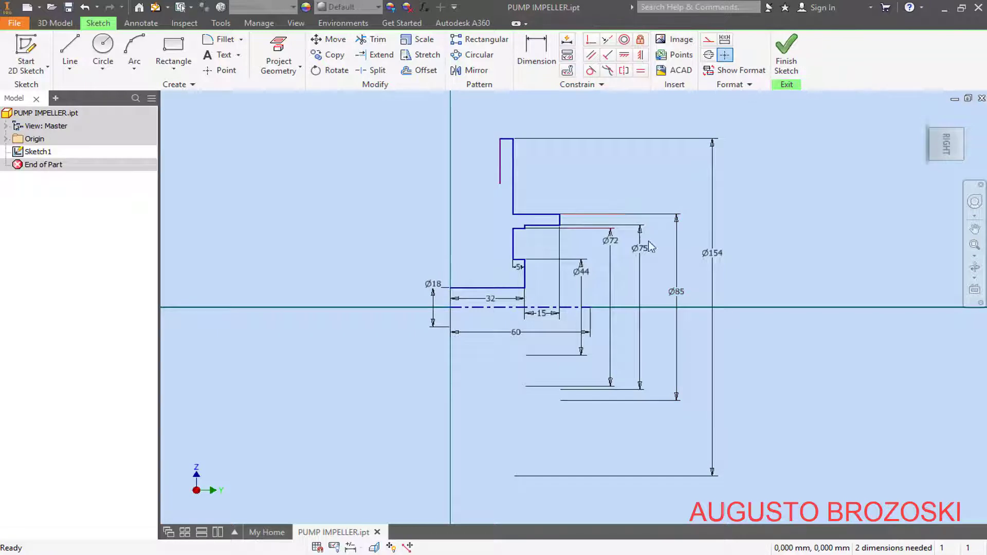
scroll(613, 284, up, 3)
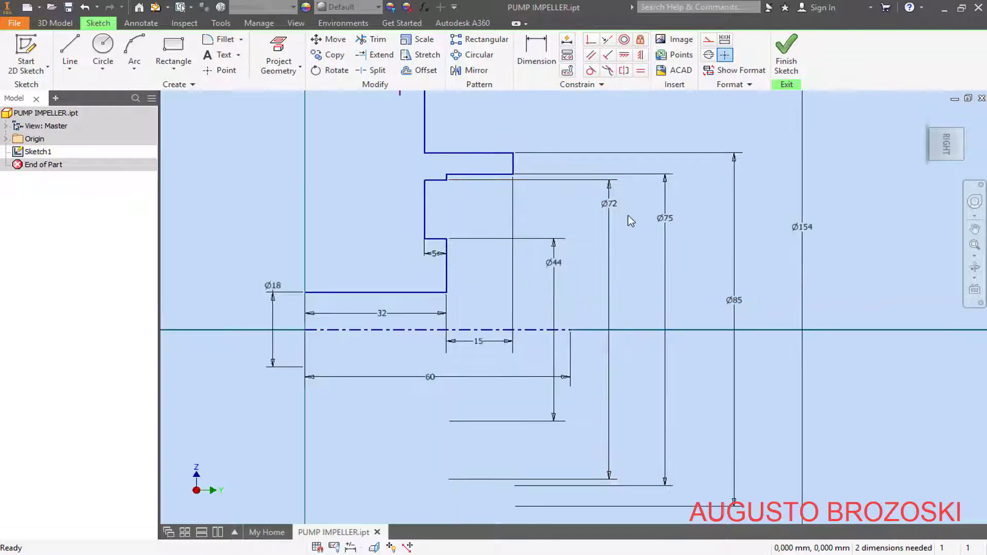
drag(611, 211, 600, 325)
drag(664, 241, 632, 316)
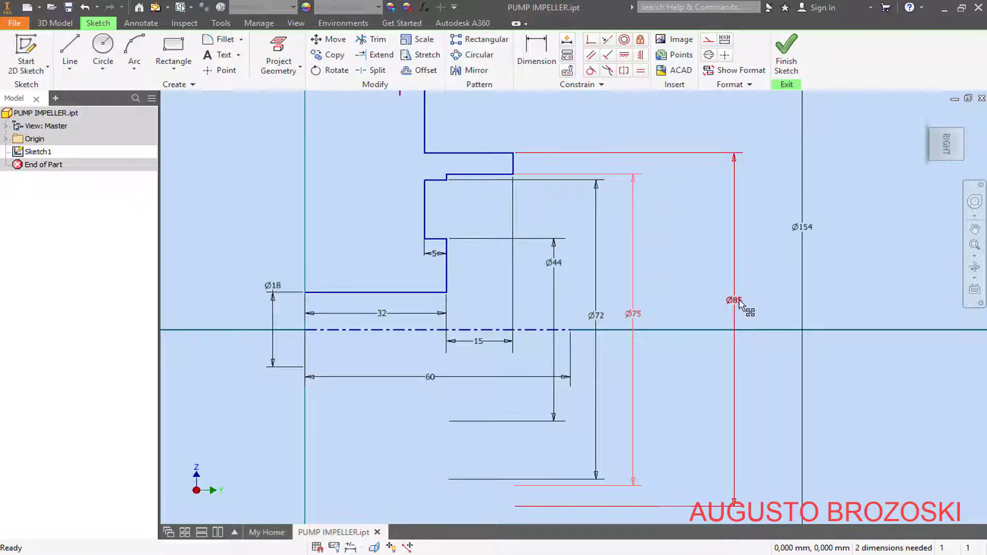
drag(739, 304, 664, 315)
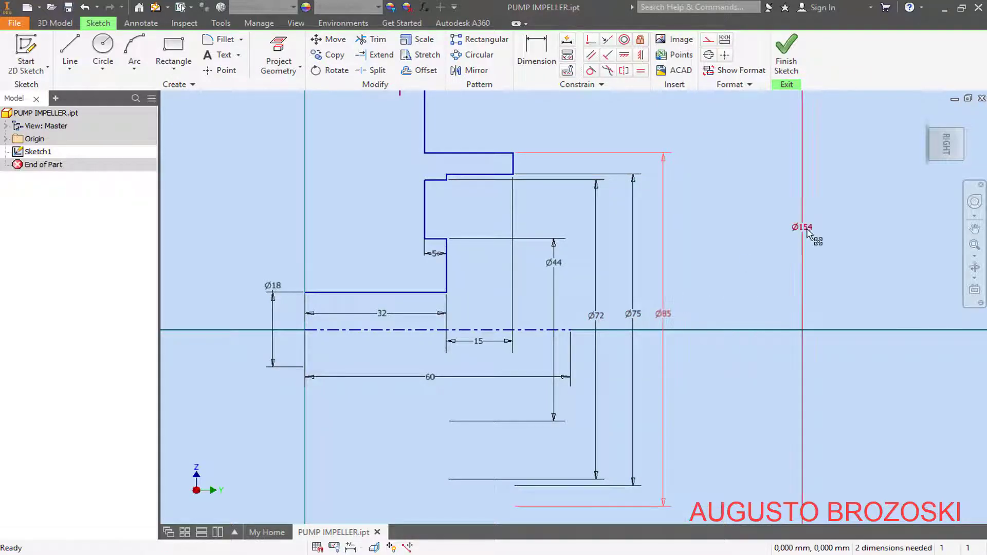
drag(806, 229, 692, 317)
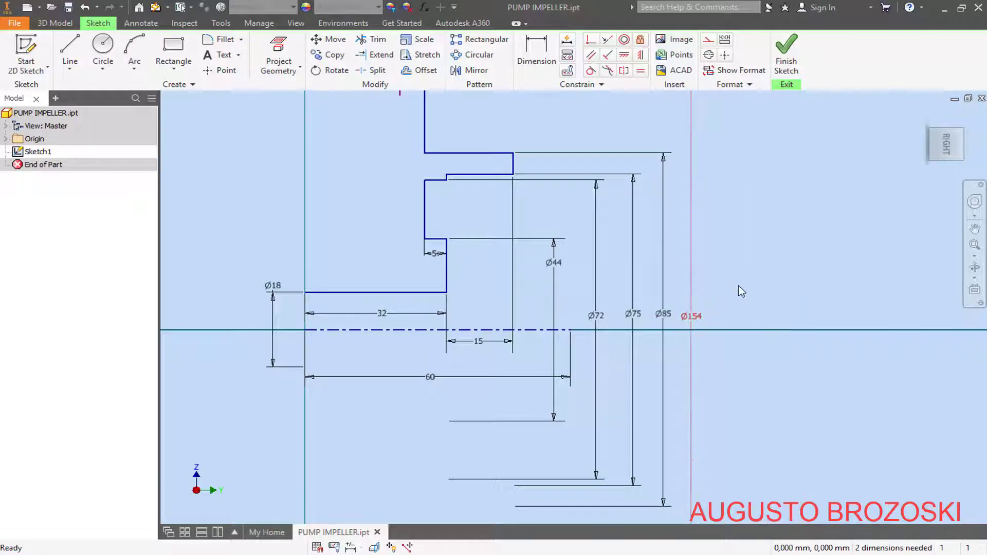
Draw a vertical line about 15 mm long upward from the free end of the 32 mm bore line
scroll(738, 285, up, 3)
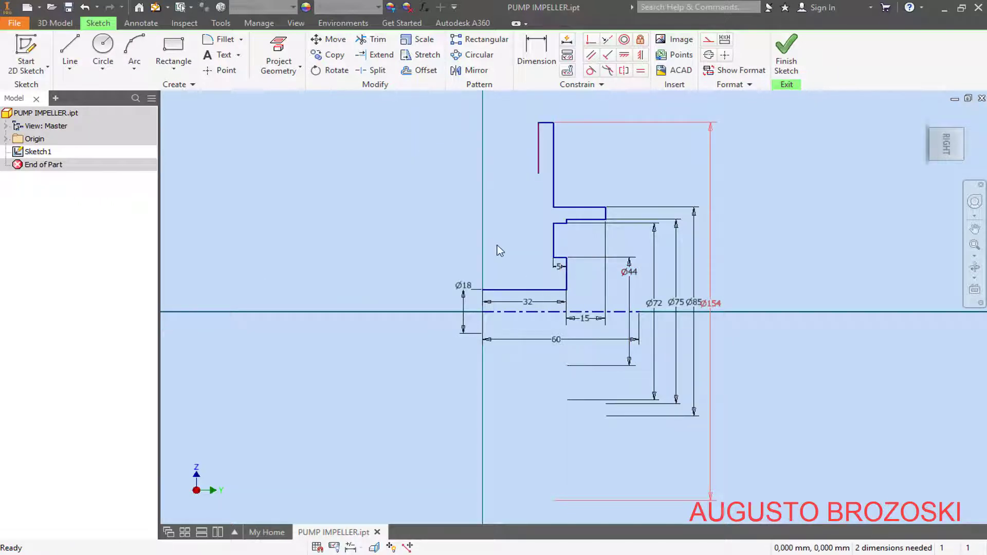
click(70, 51)
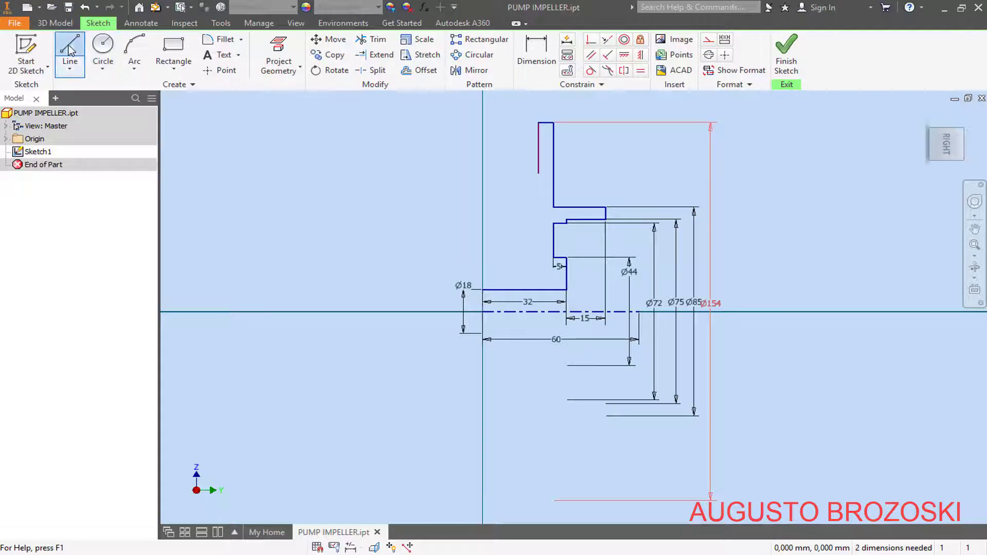
scroll(487, 261, down, 3)
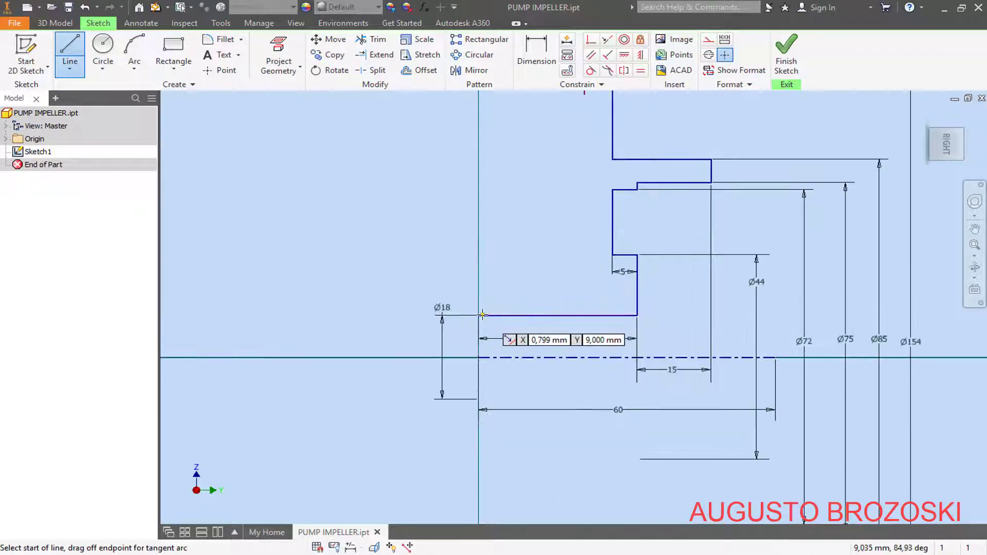
click(478, 297)
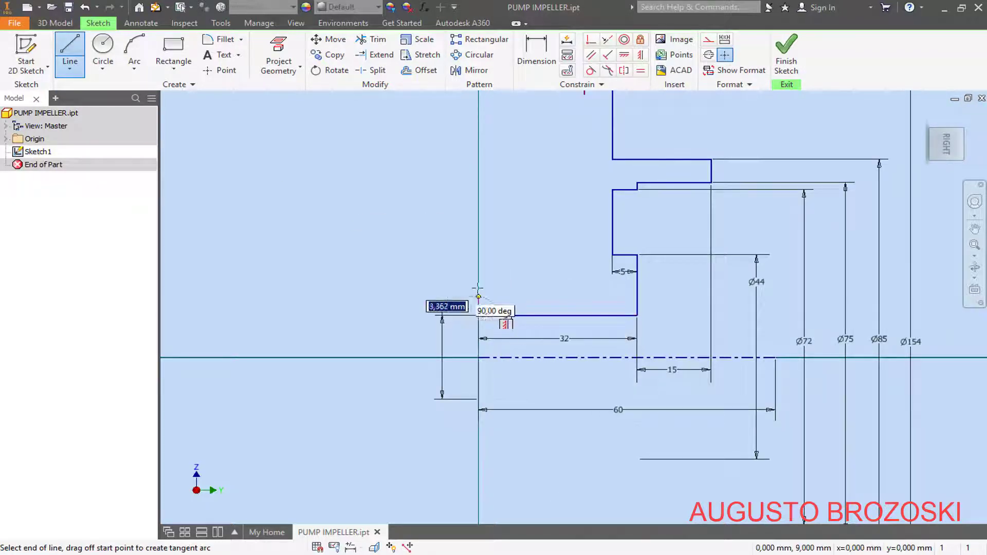
click(479, 243)
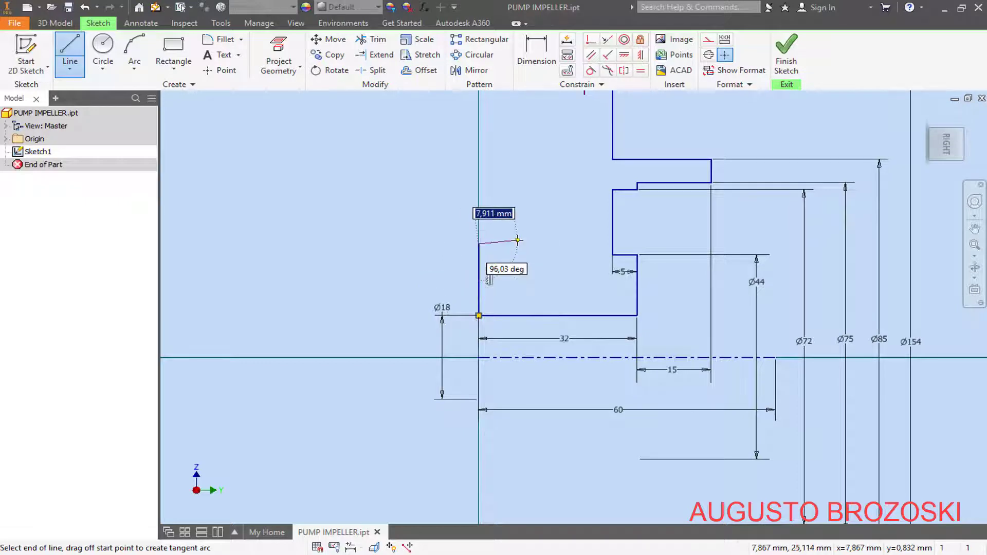
key(Escape)
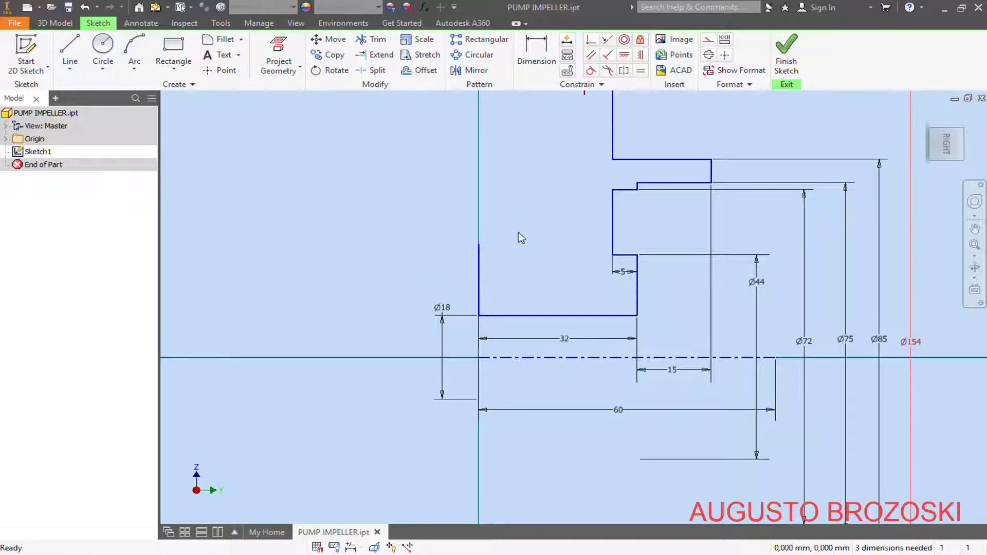
Dimension the new vertical line's upper end from the centerline as a 35 mm diameter, taking the value from the PDF drawing
click(534, 72)
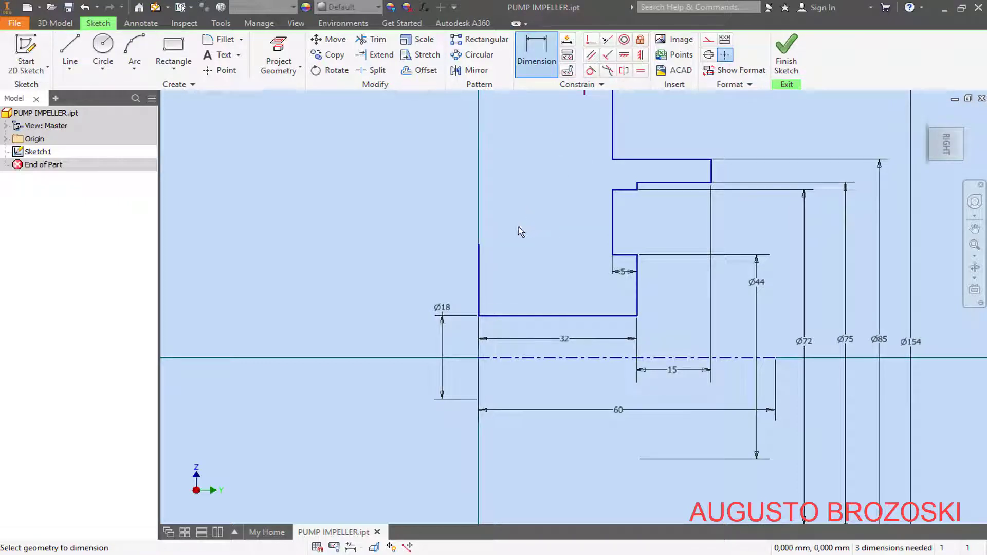
click(479, 244)
click(503, 357)
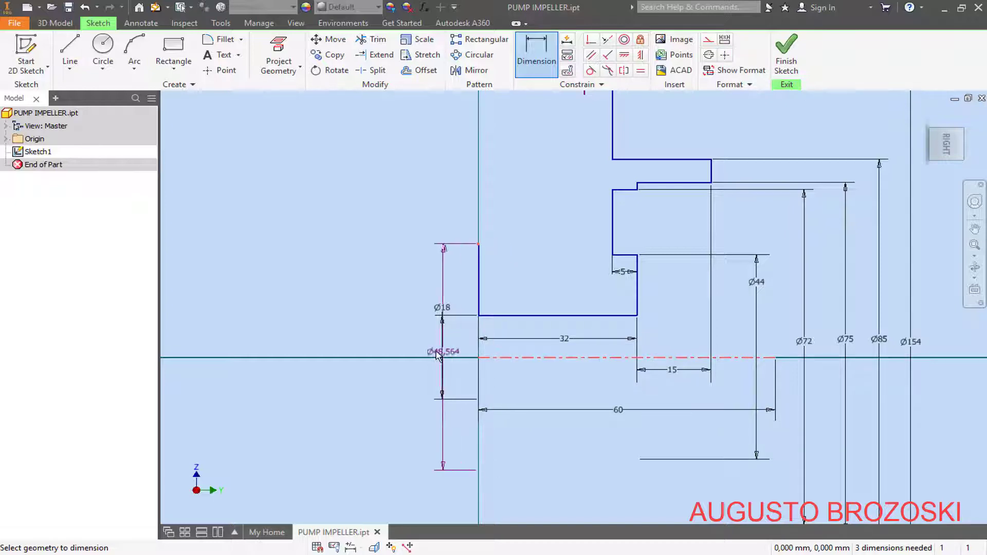
click(405, 355)
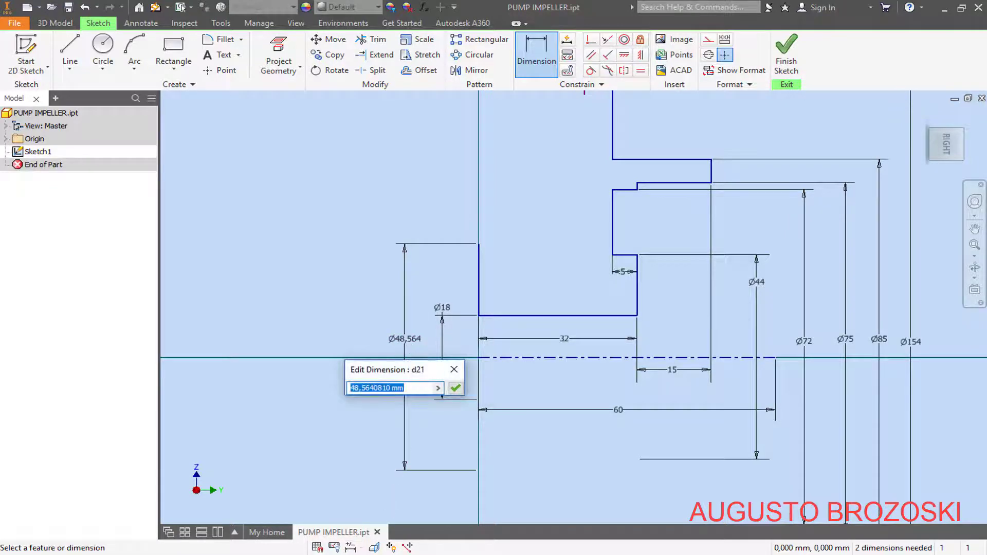
key(alt+Tab)
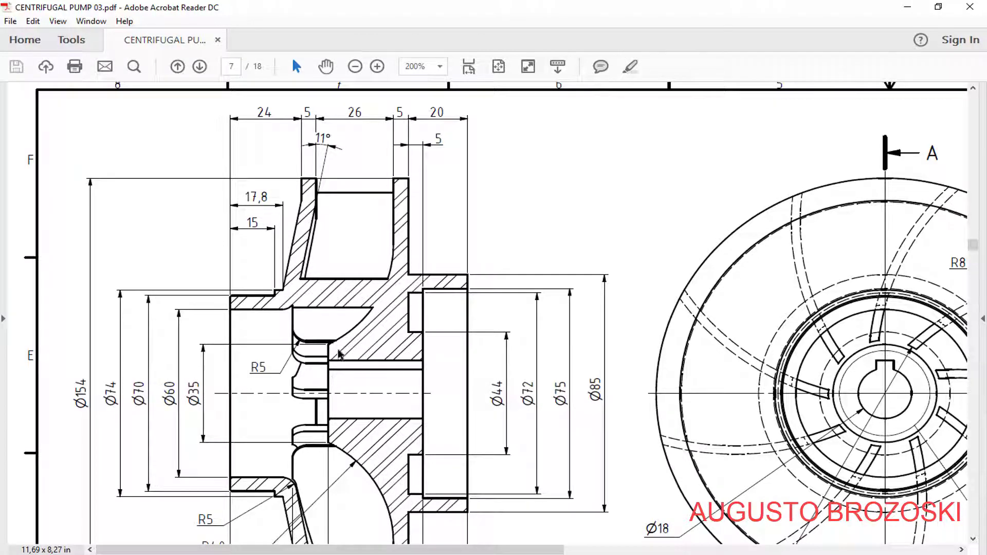
click(908, 7)
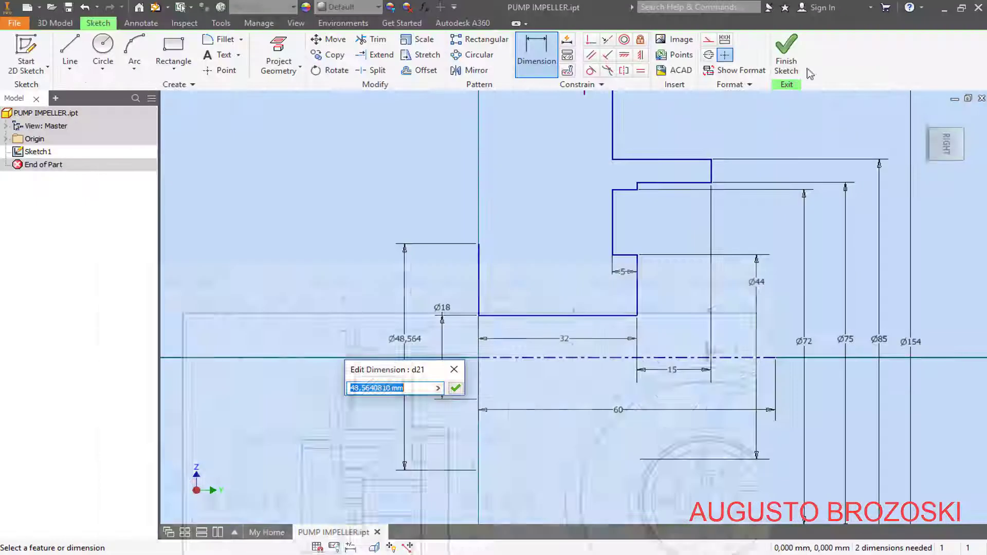
text(35)
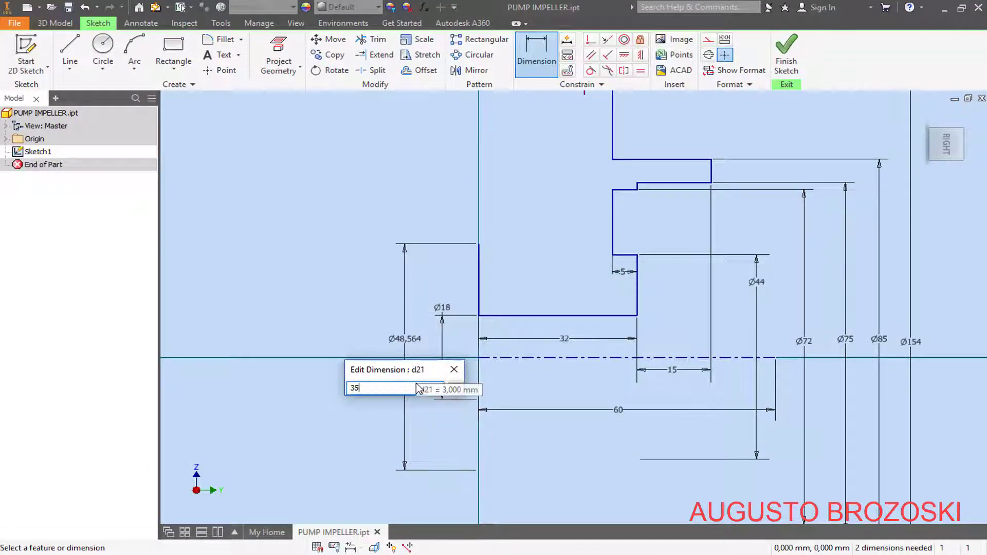
key(Return)
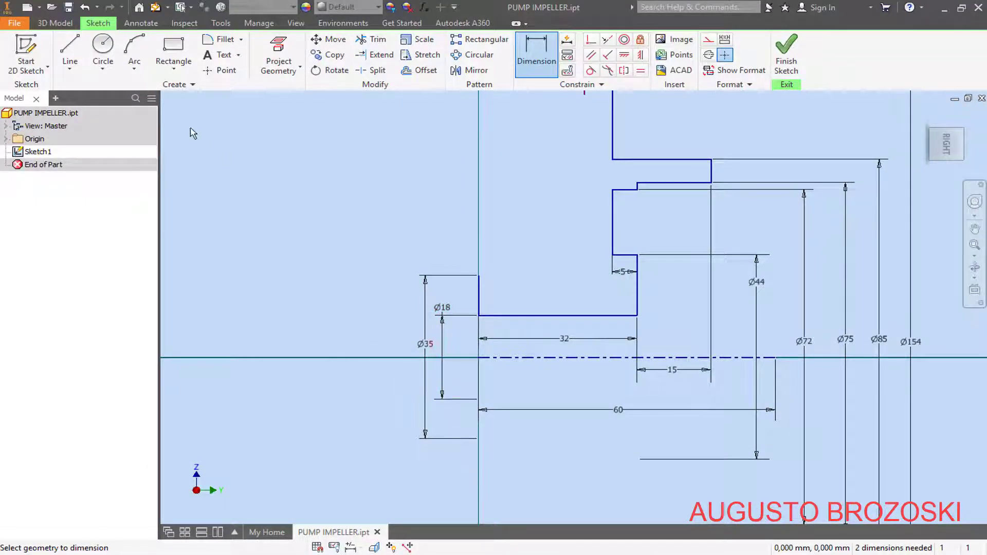
Draw a three-point arc of about 23 mm radius from below the disc's open line to the upper end of the short hub line
click(134, 50)
scroll(334, 208, up, 3)
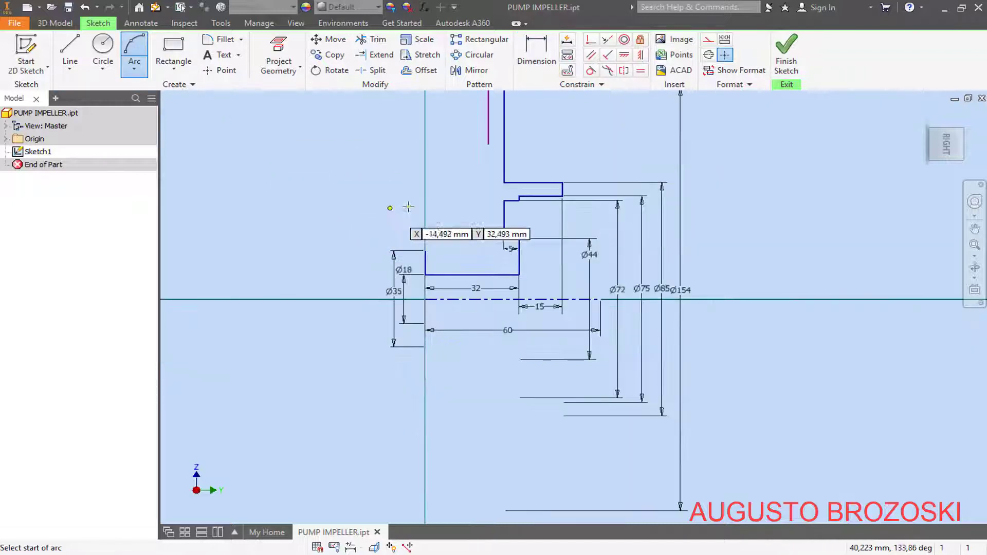
scroll(408, 207, up, 5)
scroll(411, 162, down, 6)
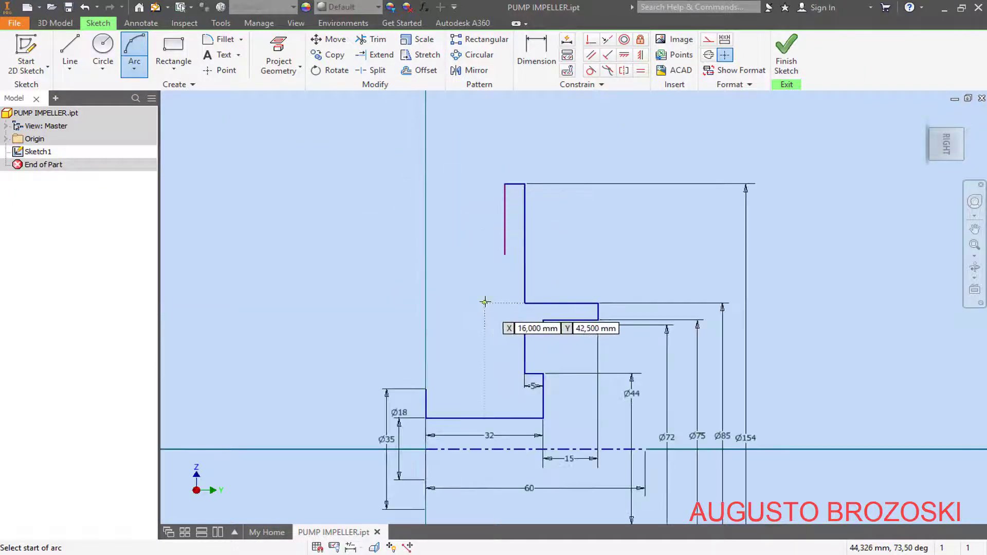
click(492, 284)
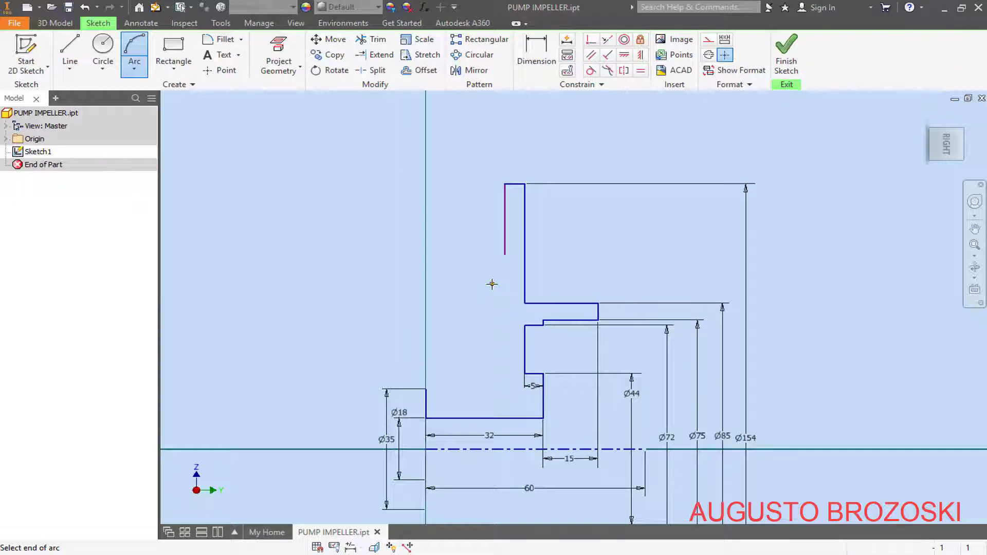
click(426, 388)
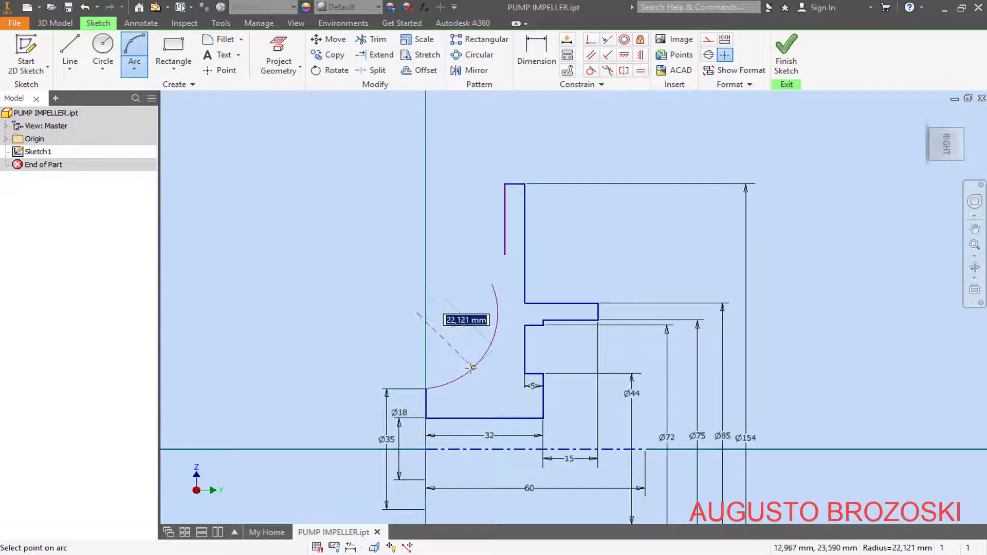
click(471, 367)
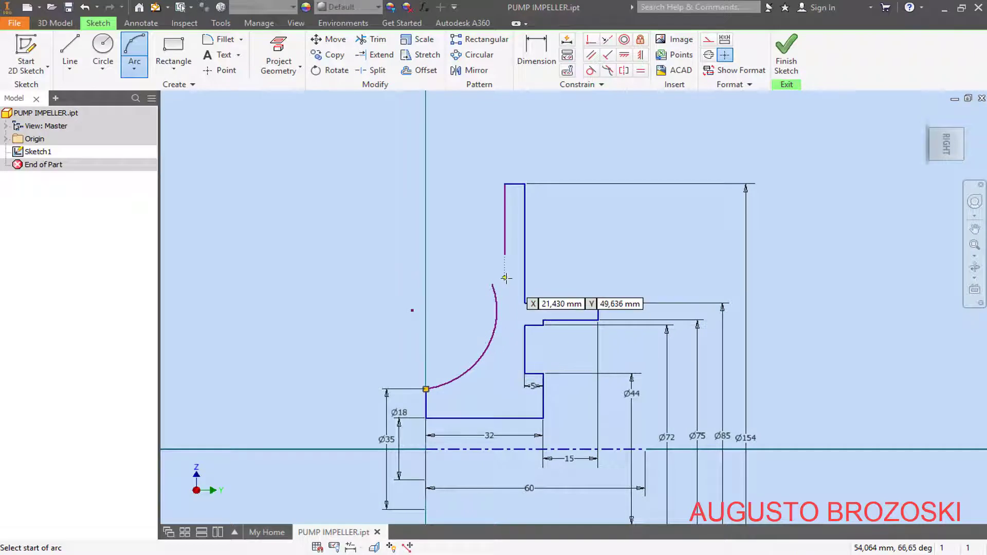
key(Escape)
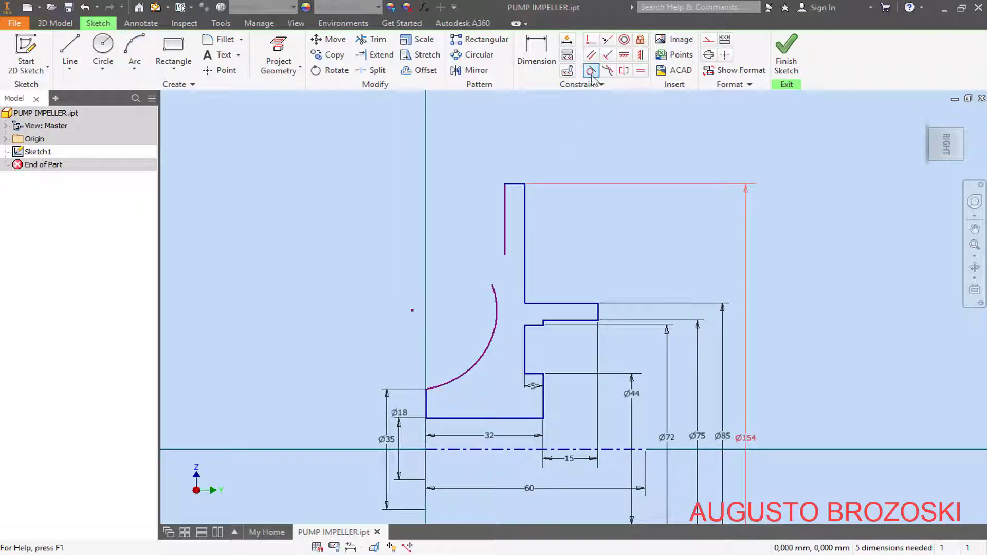
Make the arc tangent to the disc's open vertical line and extend that line's lower end onto the arc
click(590, 72)
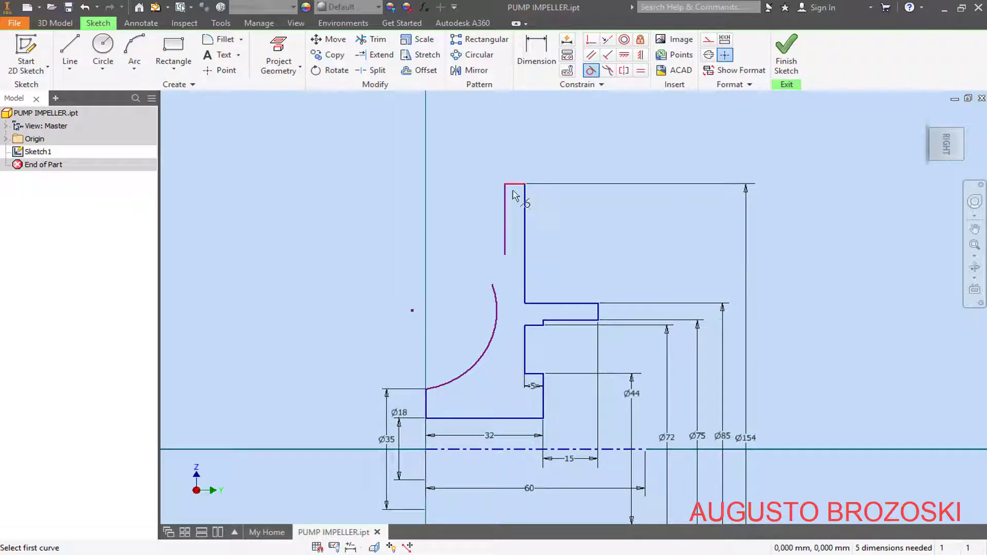
click(502, 242)
click(496, 312)
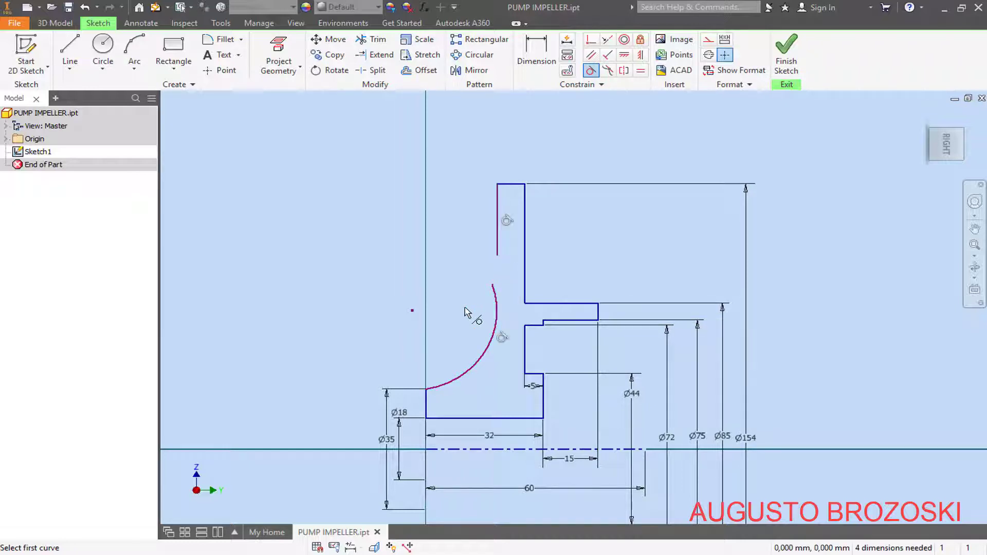
click(497, 257)
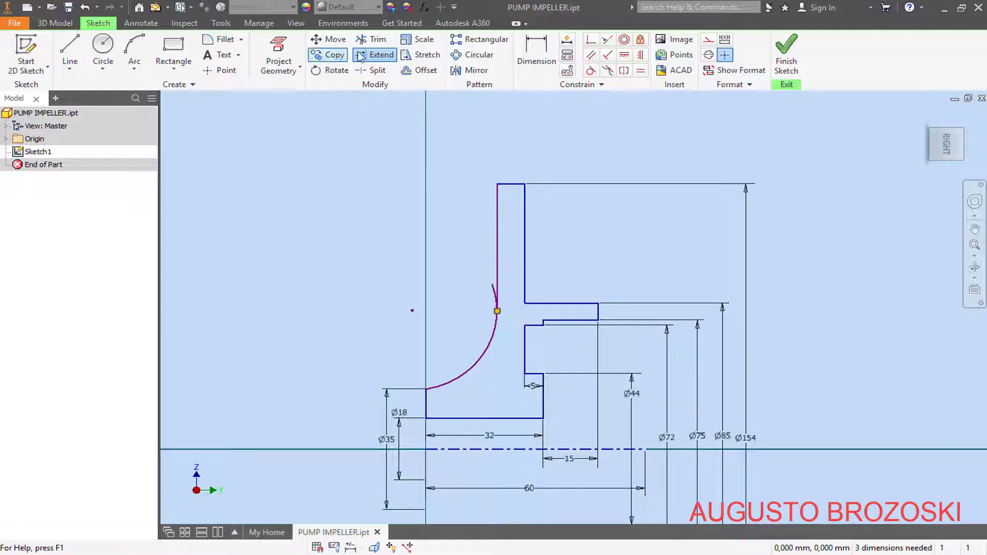
Trim the arc's excess piece above its tangent point with the disc's vertical line
click(371, 39)
scroll(491, 313, up, 5)
scroll(489, 313, up, 3)
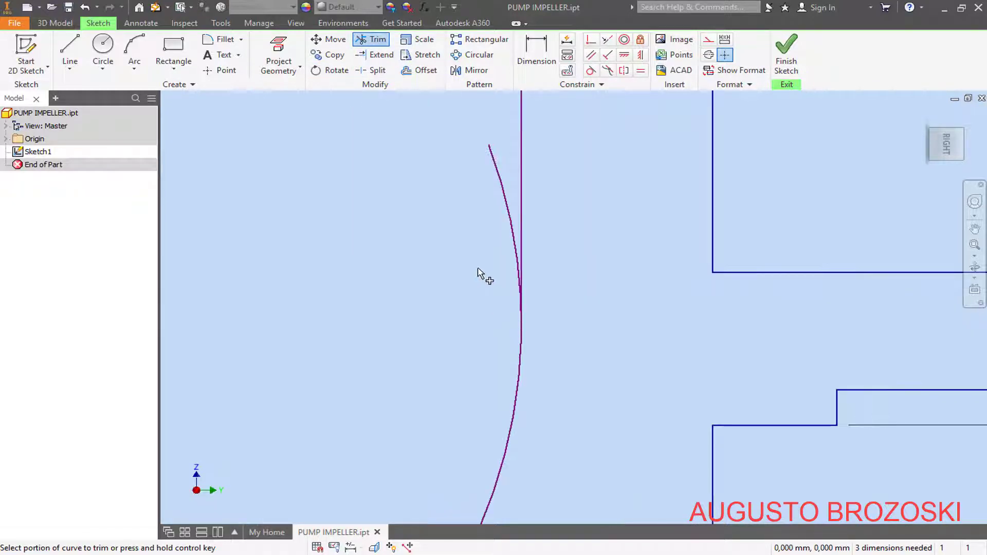
click(503, 197)
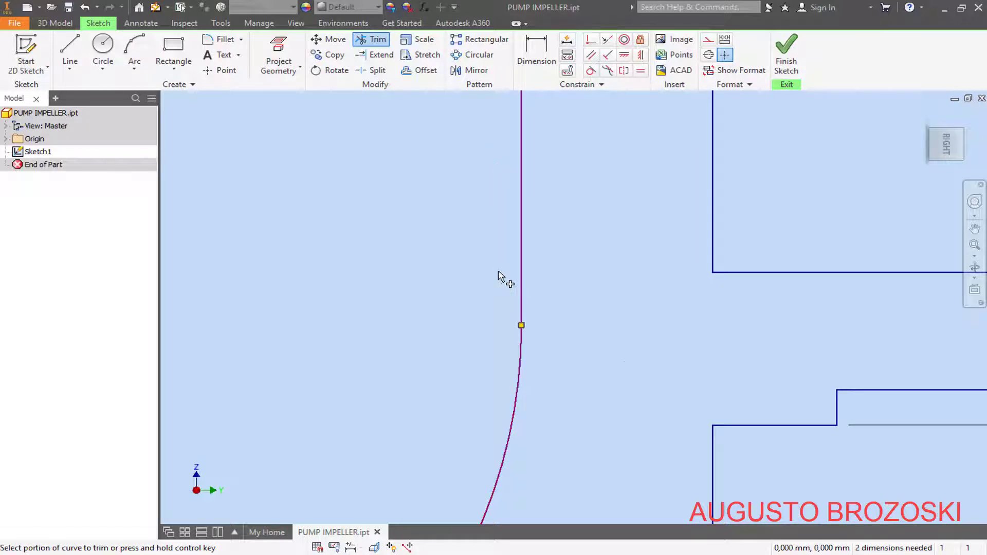
Dimension the arc between the disc and the hub with a 40 mm radius, taking the value from the PDF drawing
scroll(501, 278, down, 5)
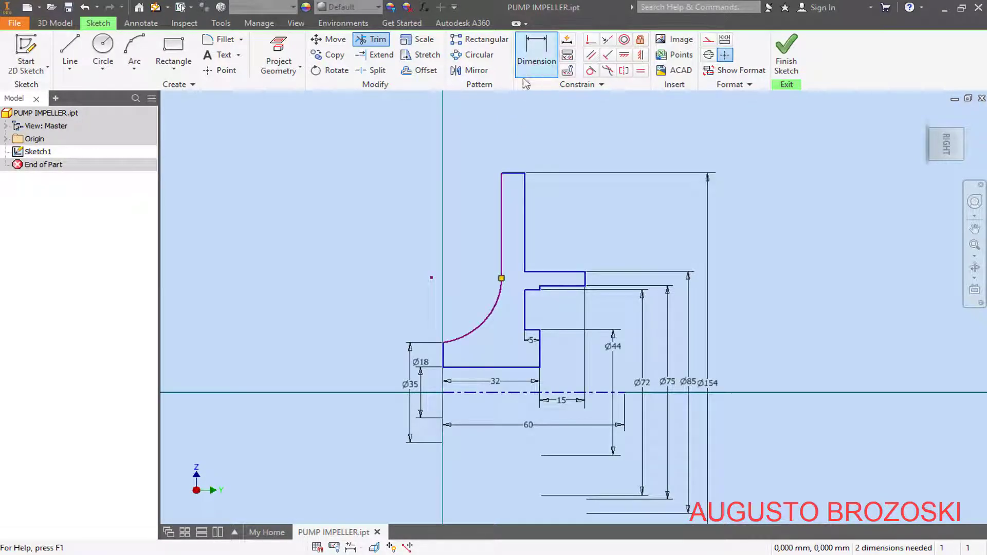
click(538, 61)
click(487, 317)
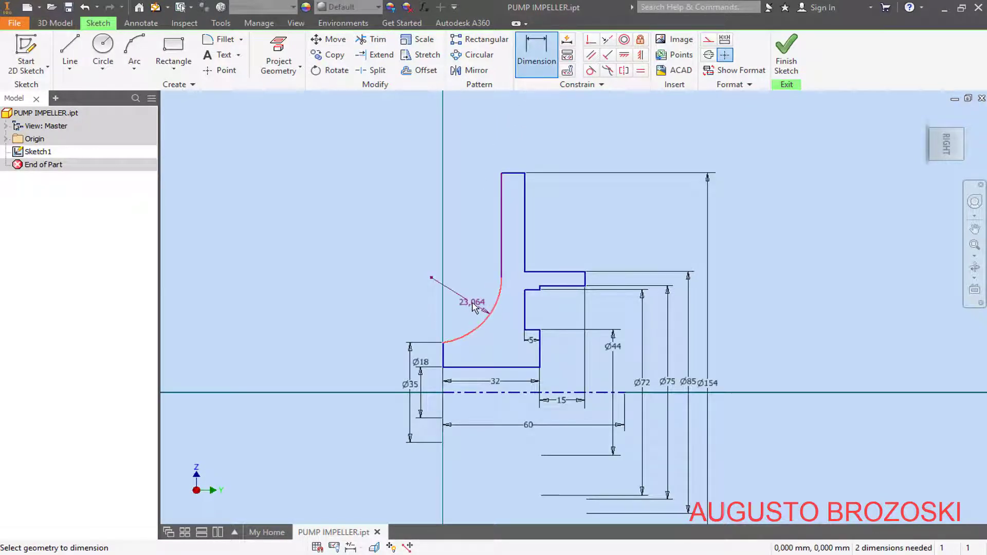
click(471, 302)
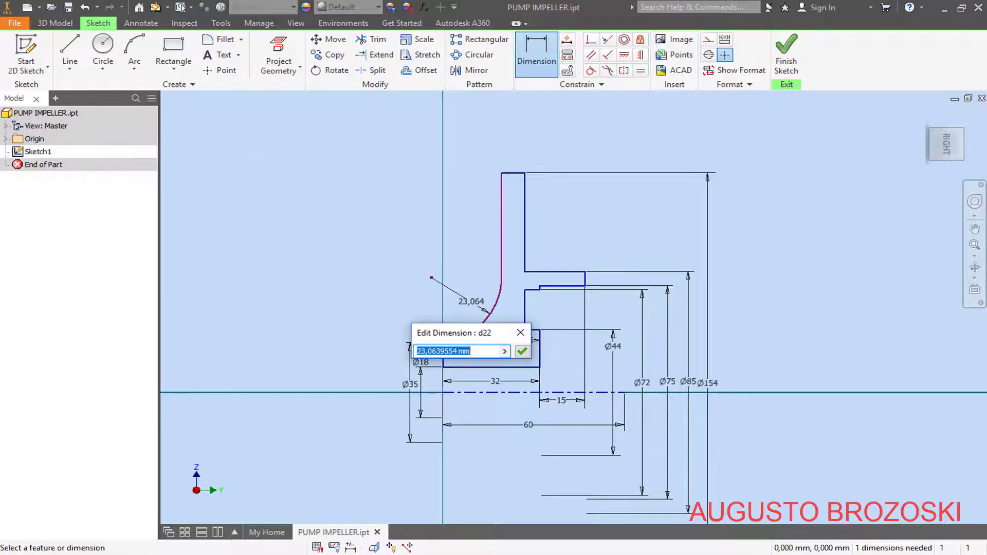
key(alt+Tab)
scroll(345, 372, down, 3)
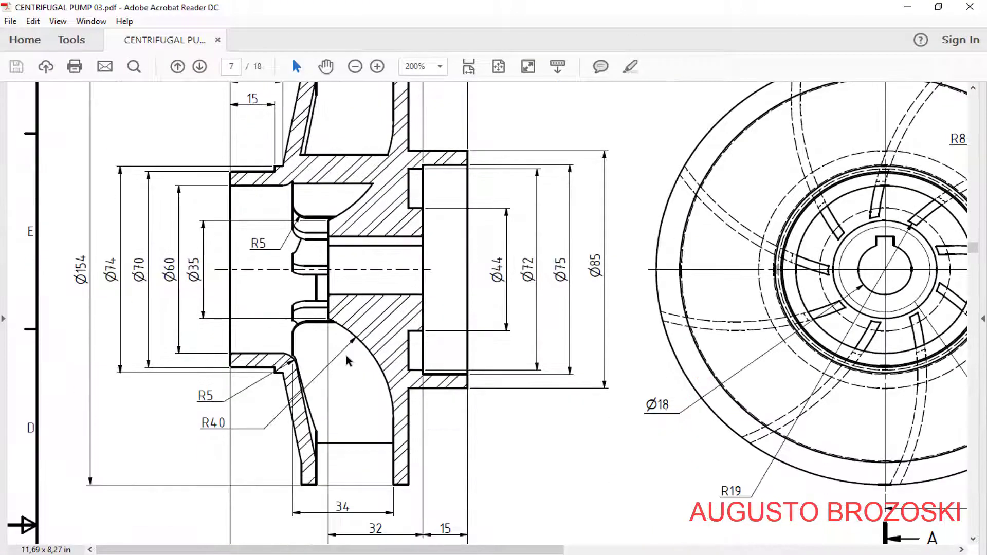
scroll(295, 377, up, 5)
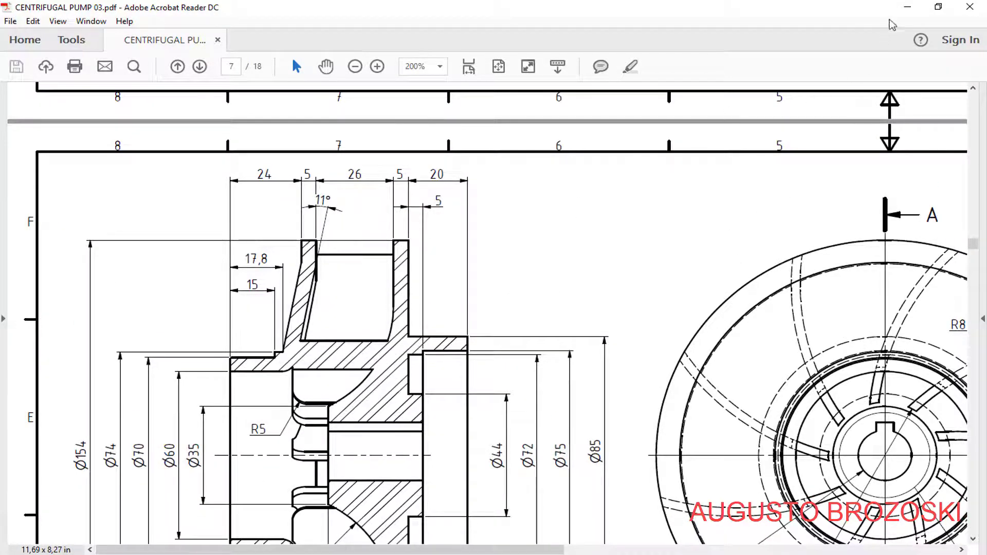
click(907, 7)
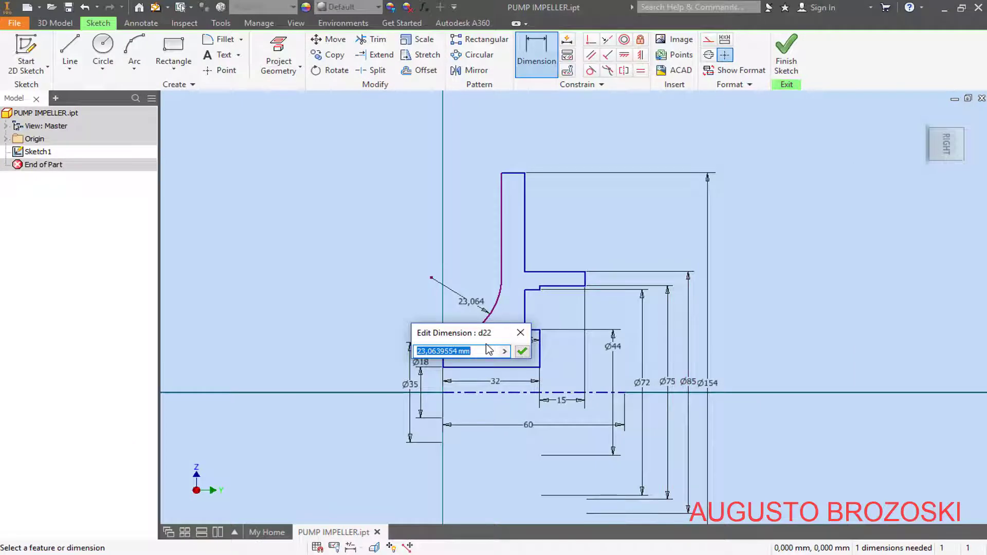
text(40)
key(Return)
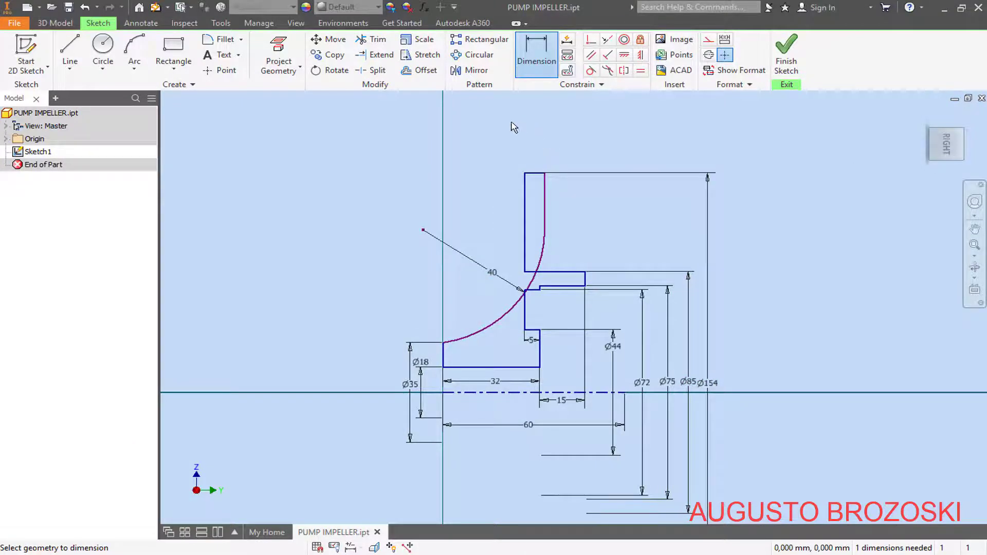
key(Escape)
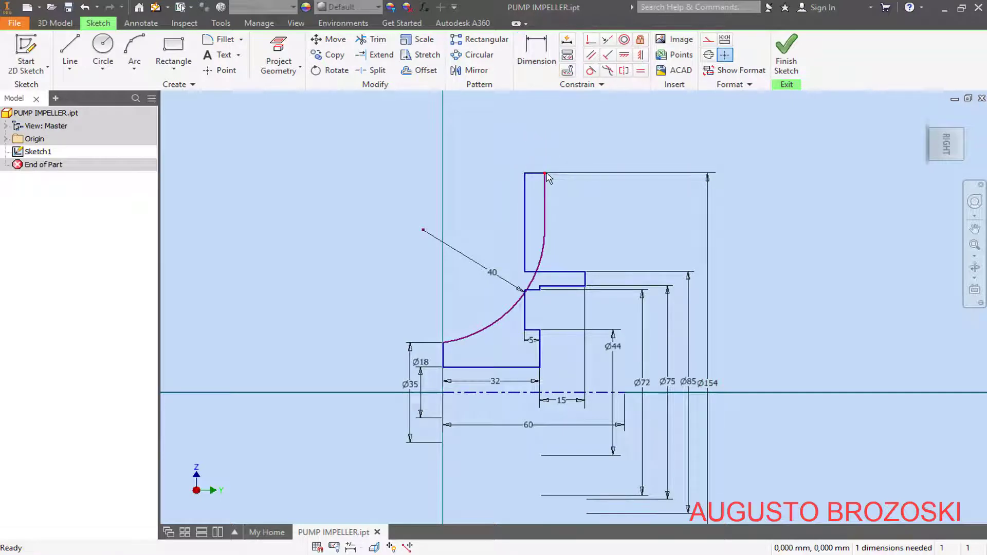
Move the disc's displaced vertical line back to the arc's side and dimension the disc's top edge as 5 mm
drag(544, 174, 508, 152)
click(535, 59)
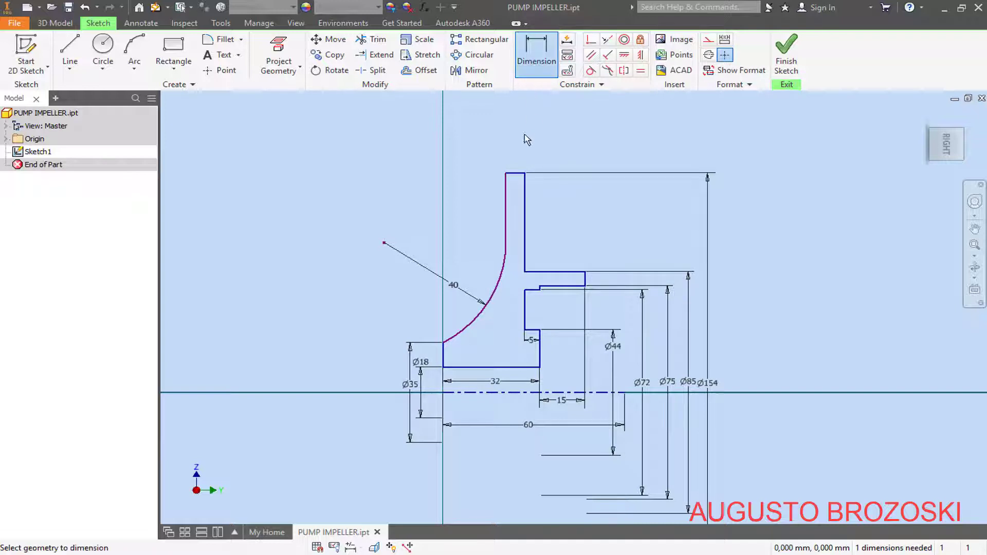
click(513, 176)
click(514, 148)
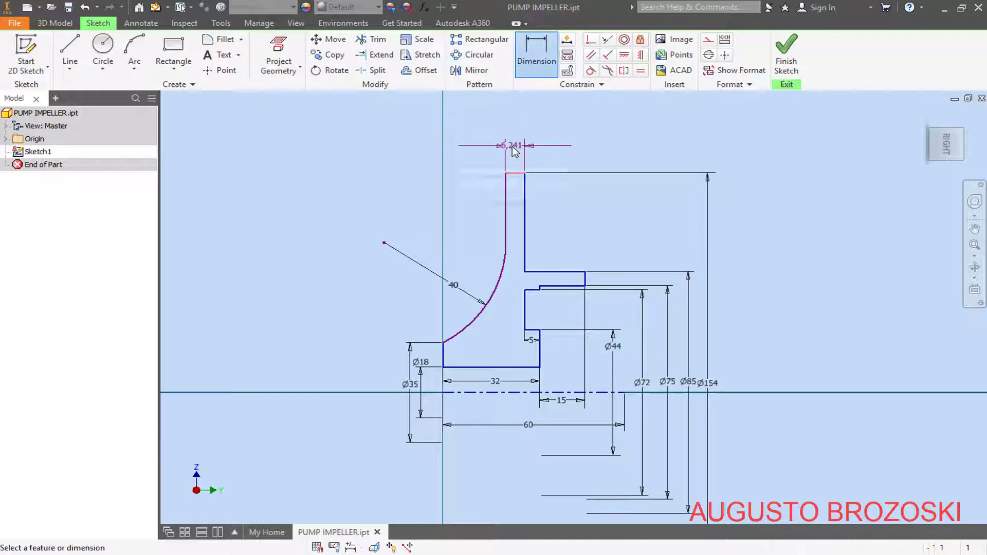
text(5)
click(562, 198)
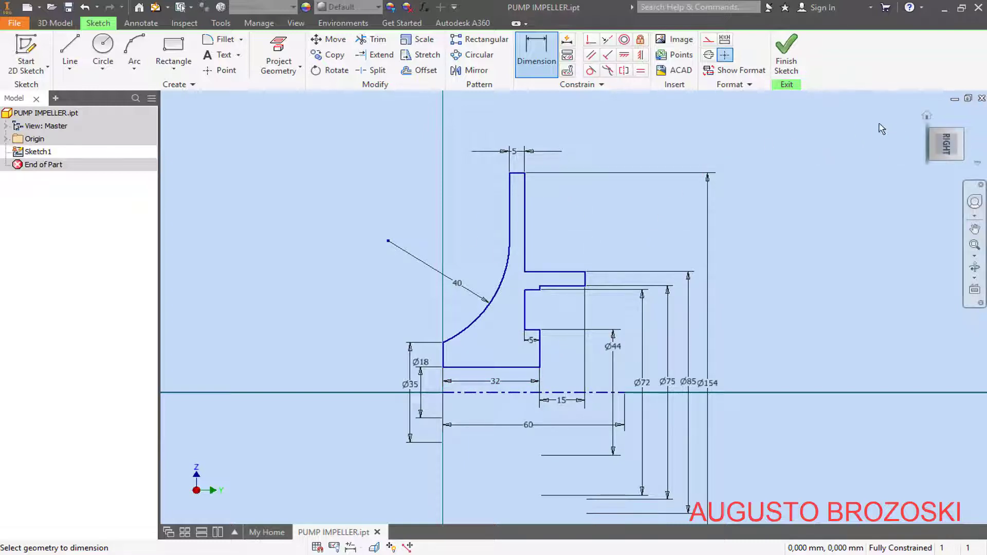
Finish the sketch and revolve the closed profile fully around the centerline as a solid
click(787, 70)
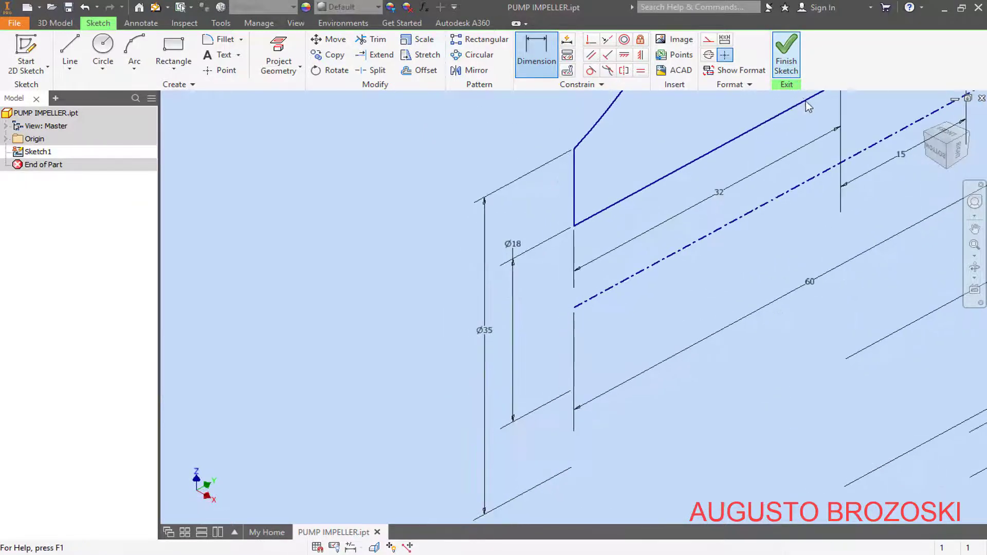
middle_click(923, 122)
middle_click(924, 122)
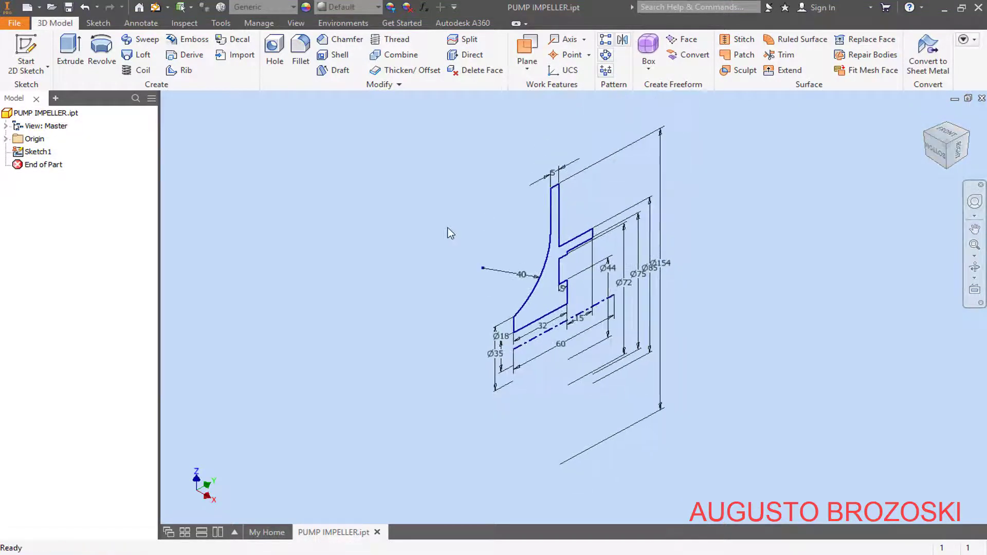
click(102, 54)
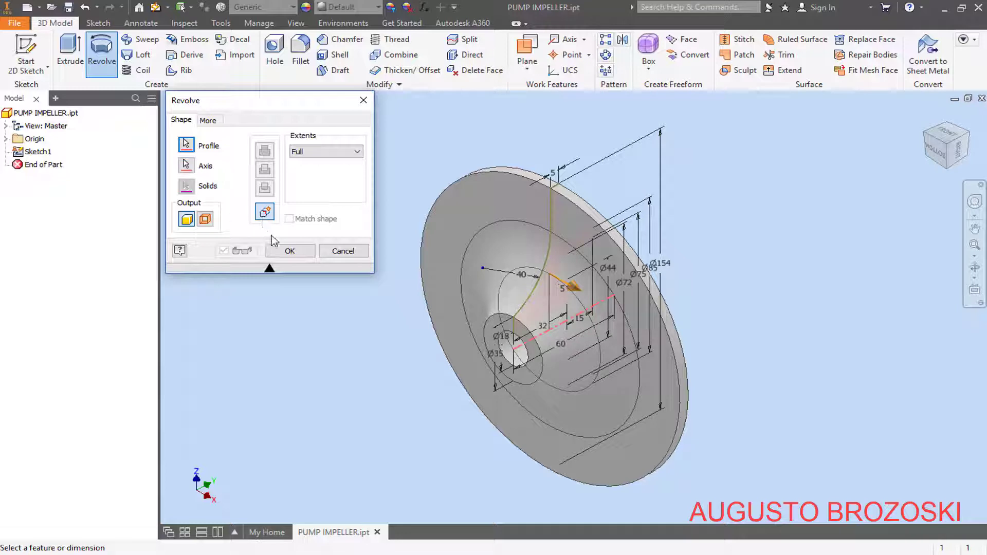
click(297, 252)
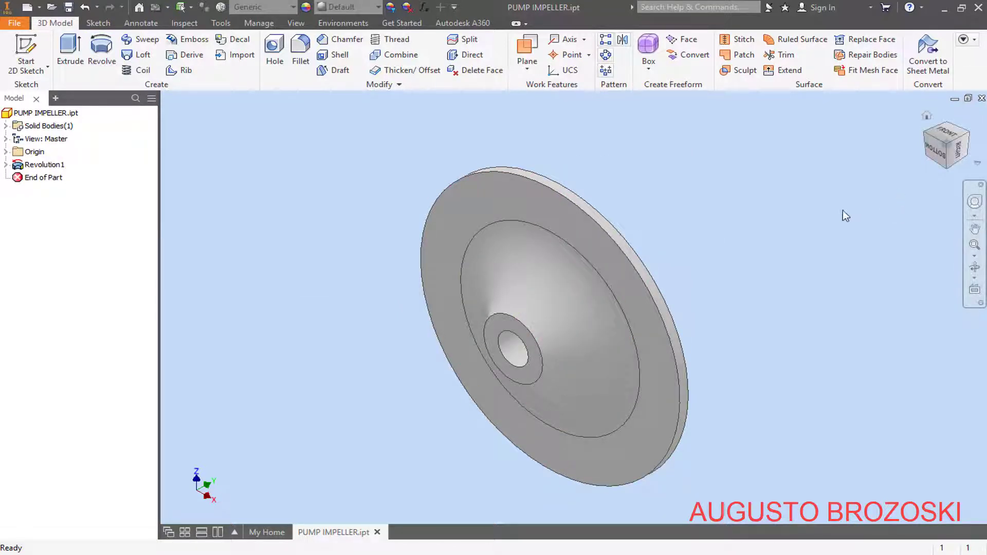
Consult the section view in the PDF drawing, start a new sketch on the YZ Plane and slice the graphics at it
shift+middle_drag(724, 279, 706, 251)
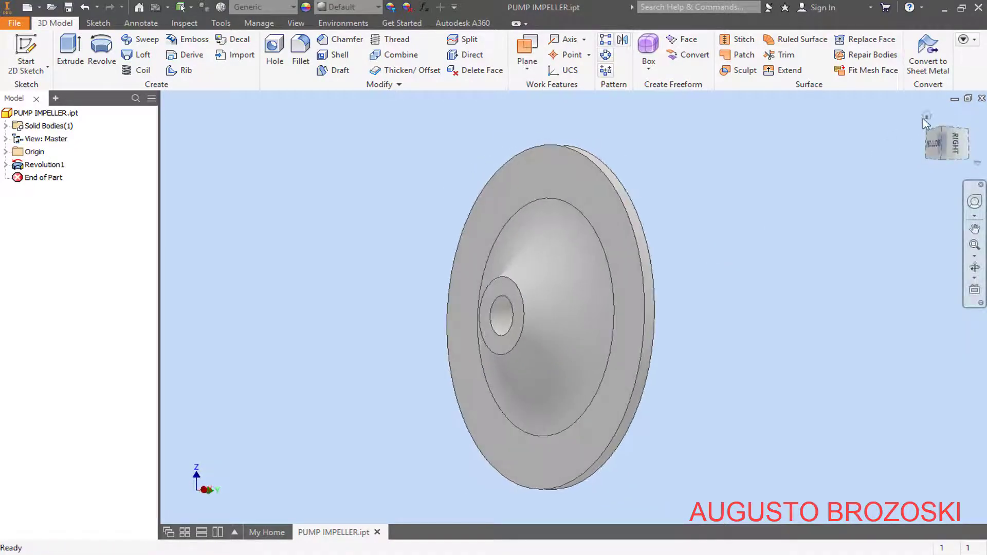
click(924, 116)
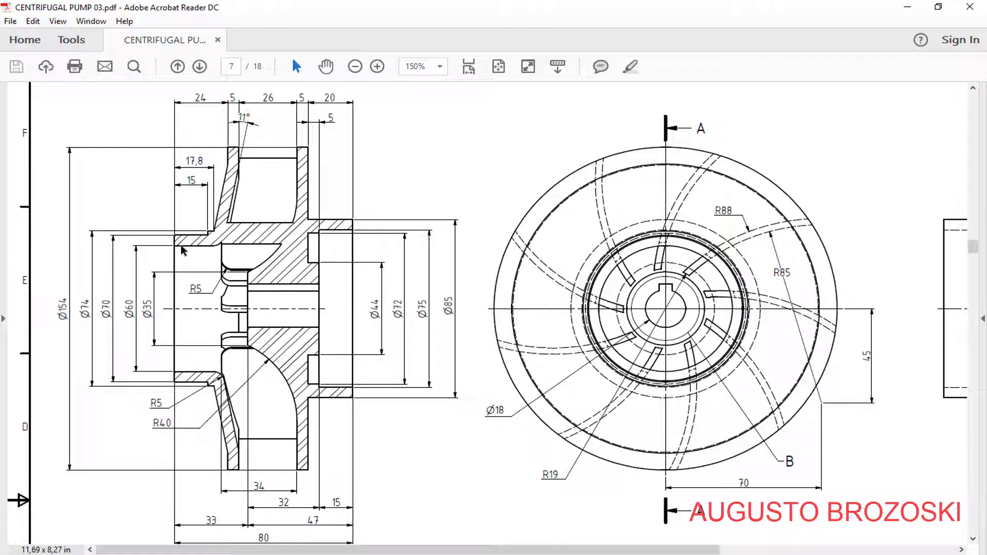
click(908, 7)
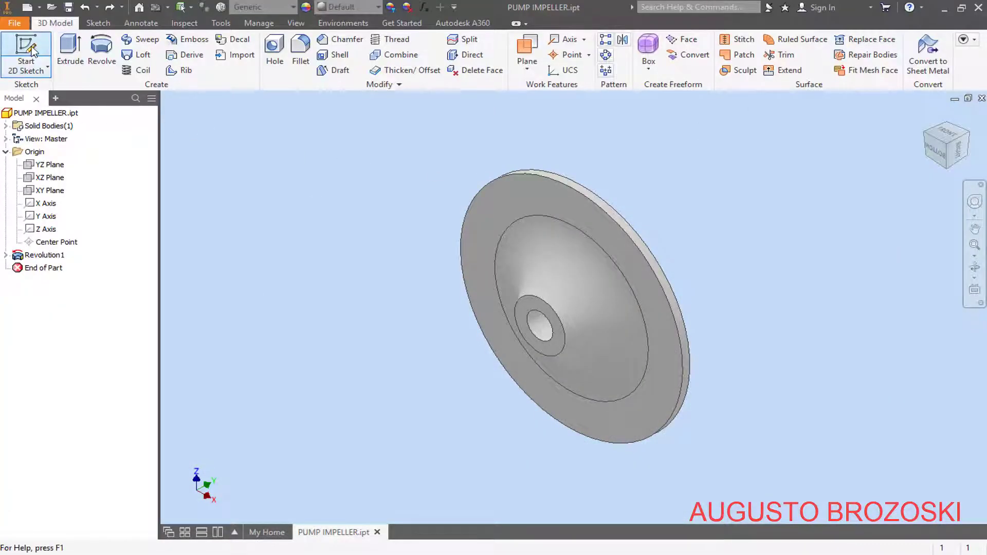
click(46, 68)
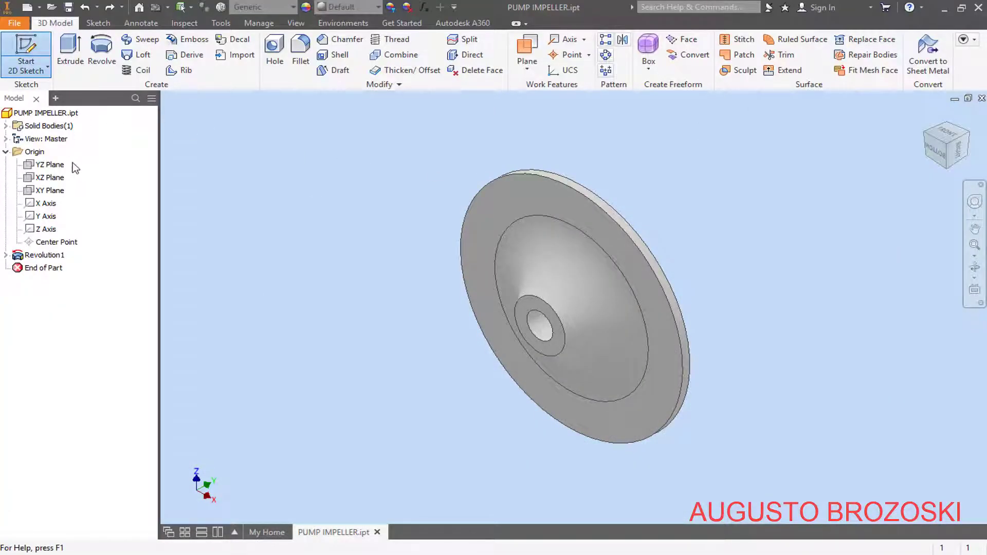
click(6, 152)
click(6, 152)
click(48, 166)
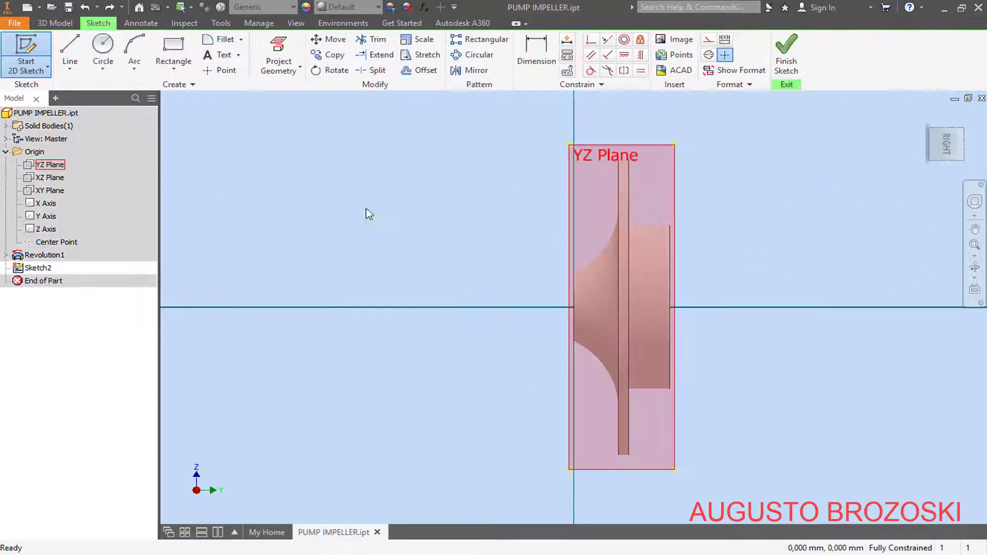
right_click(420, 208)
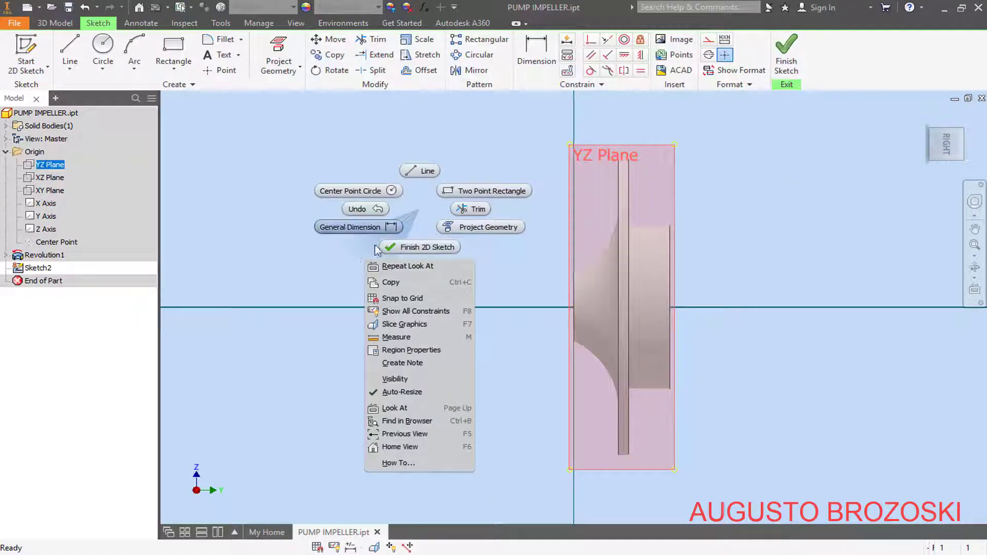
click(404, 324)
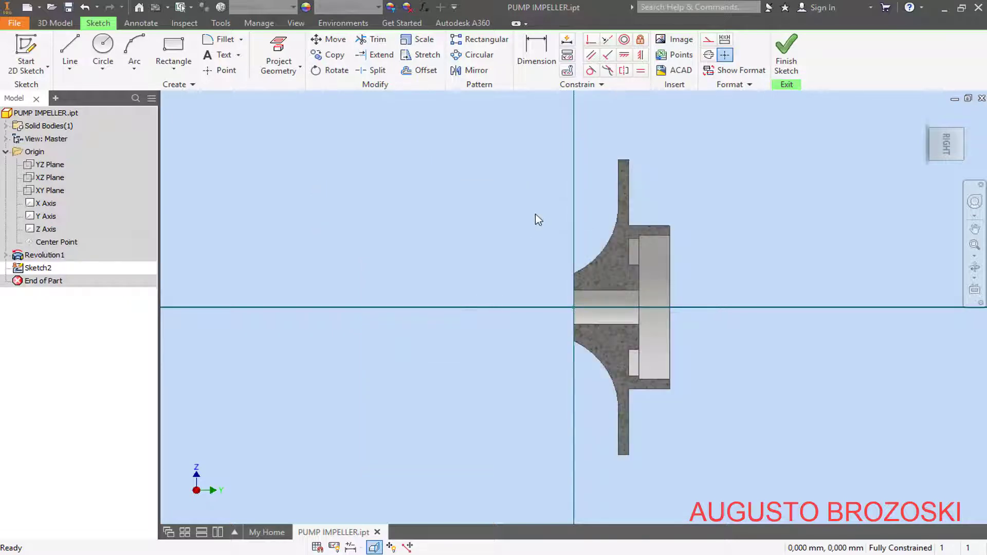
Draw a horizontal line about 63 mm long from the origin away from the hub and convert it to a centerline
click(70, 52)
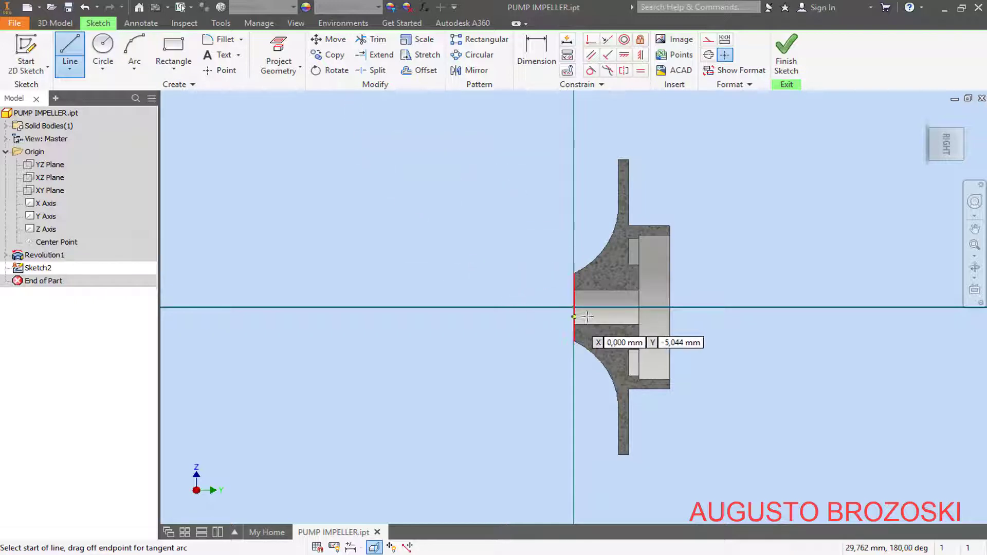
click(574, 307)
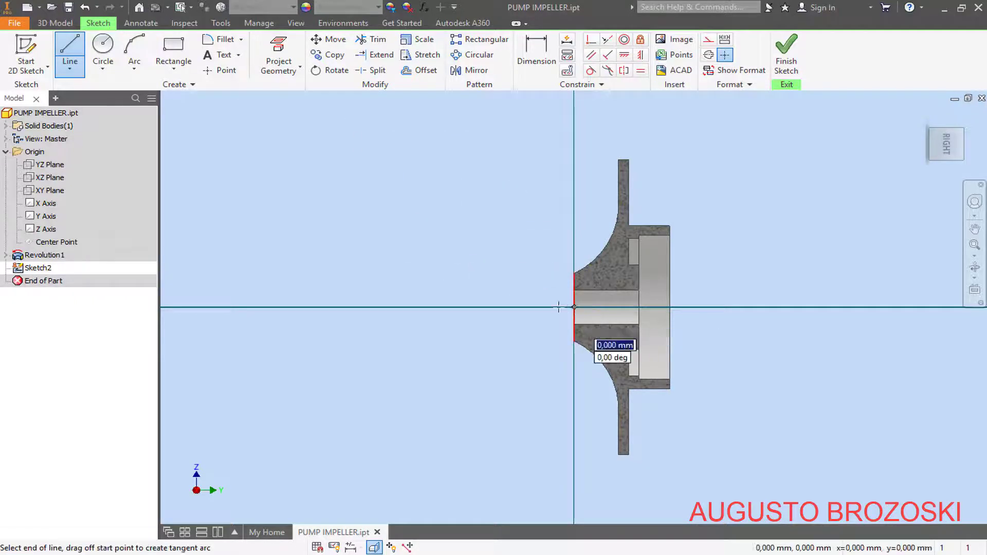
click(446, 307)
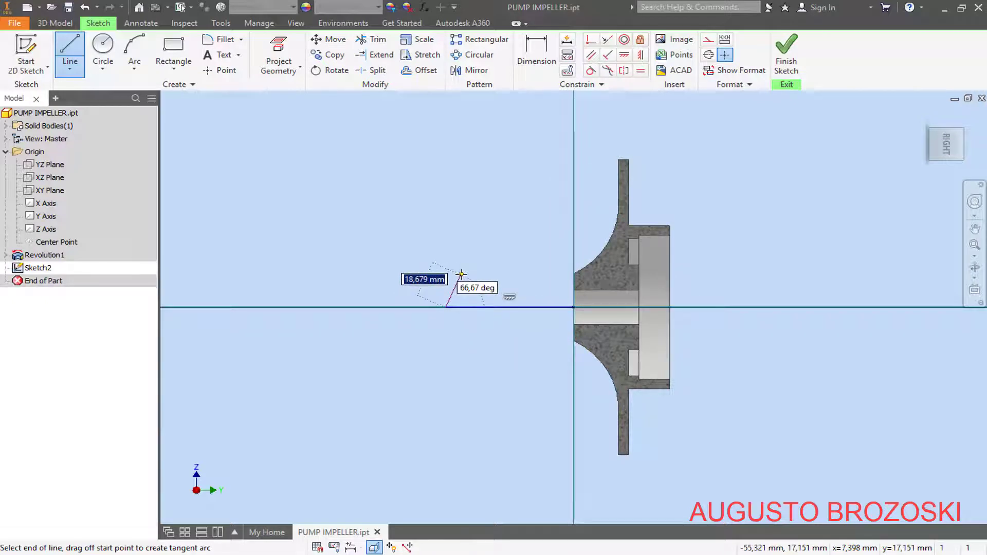
key(Escape)
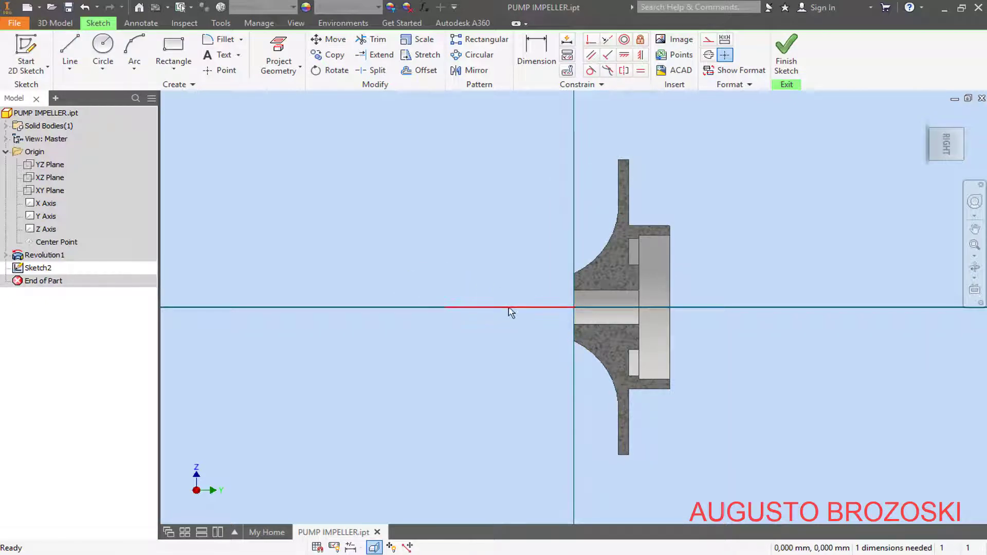
click(509, 308)
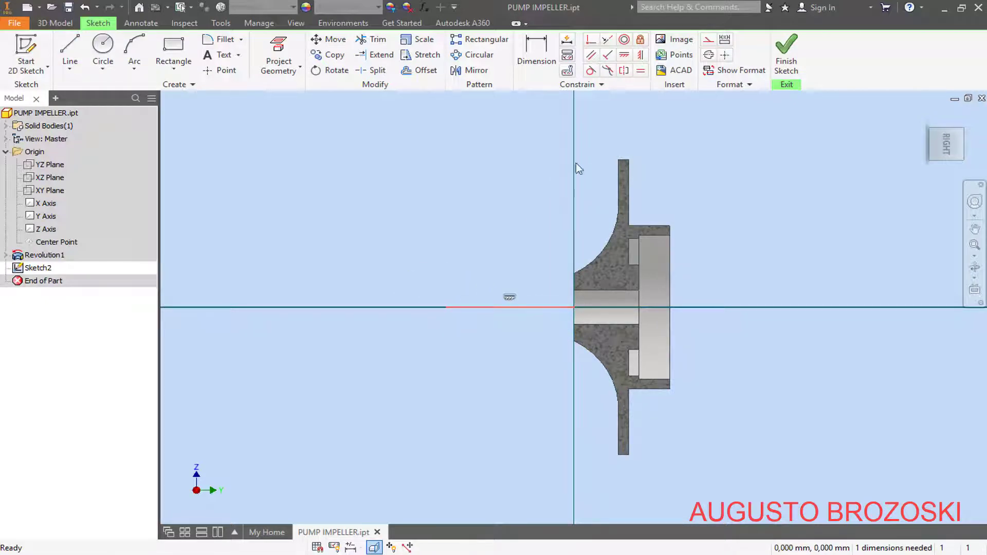
click(707, 55)
Dimension the new centerline's length as 36 mm
click(536, 52)
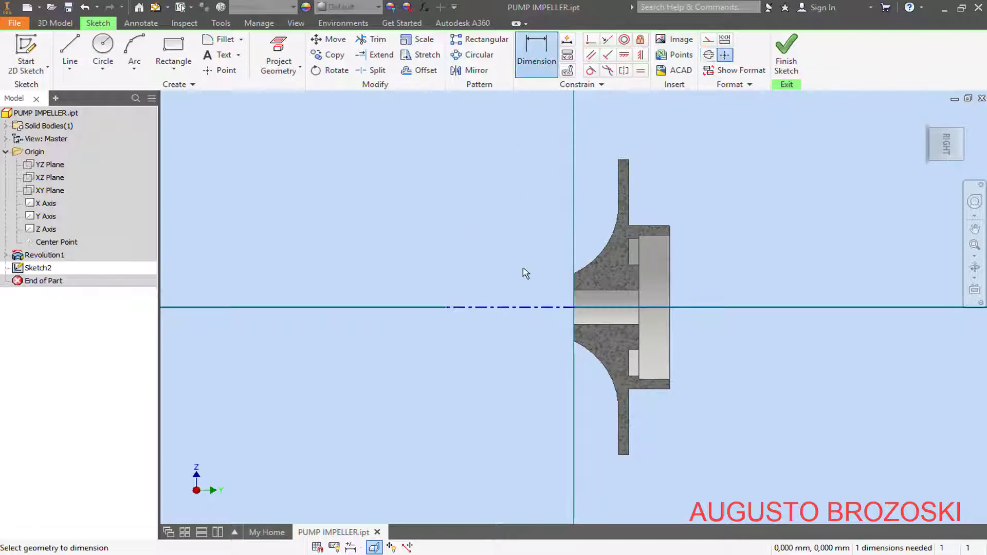
click(513, 308)
click(514, 347)
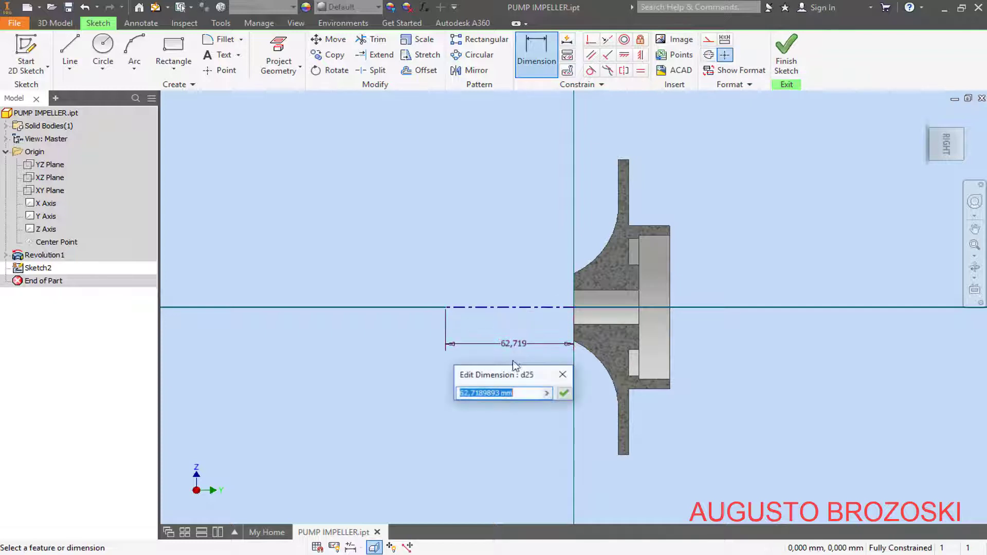
text(36)
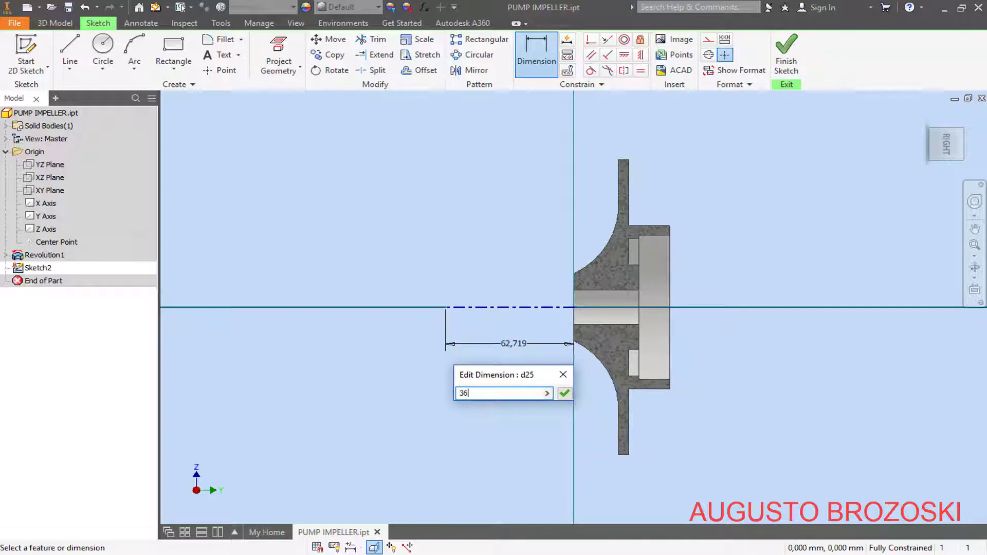
key(Return)
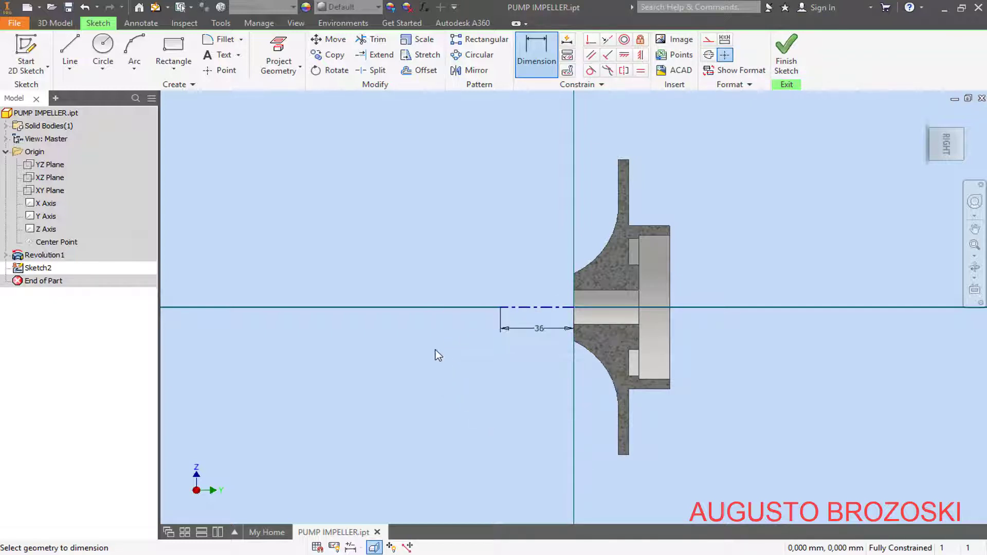
Sketch an open stepped profile above the centerline with connected lines of about 9 mm horizontal, 4 mm vertical, 12 mm horizontal and 3 mm vertical
click(70, 54)
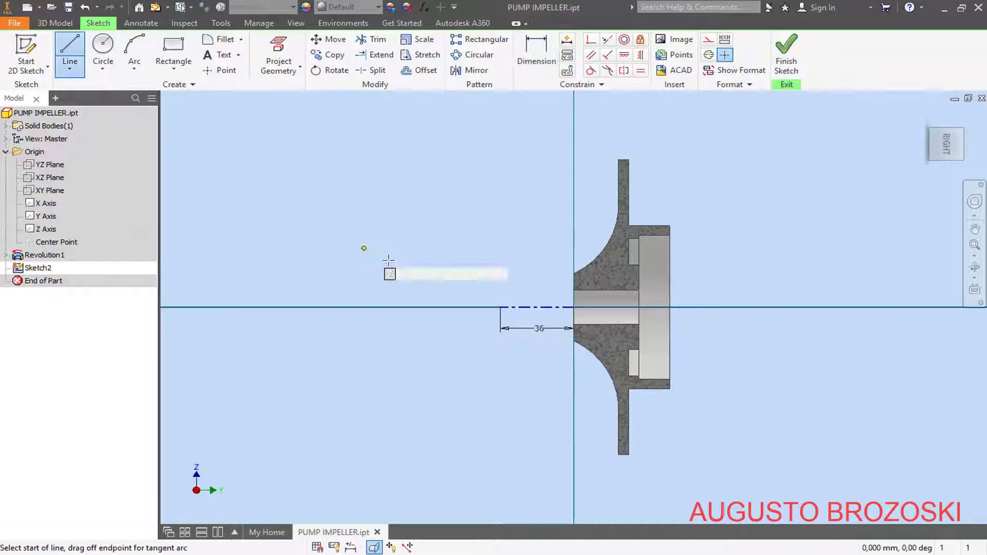
scroll(531, 277, up, 5)
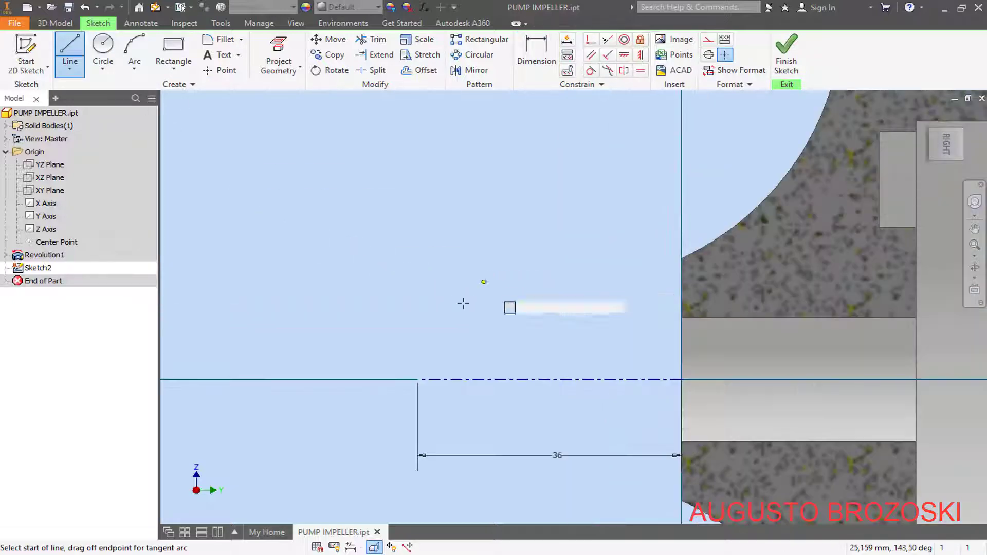
click(403, 545)
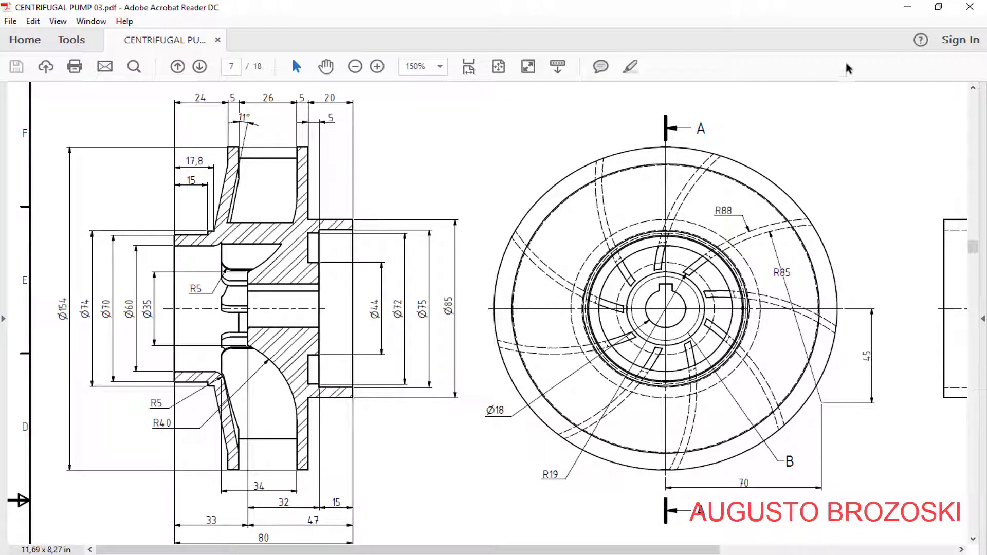
click(907, 7)
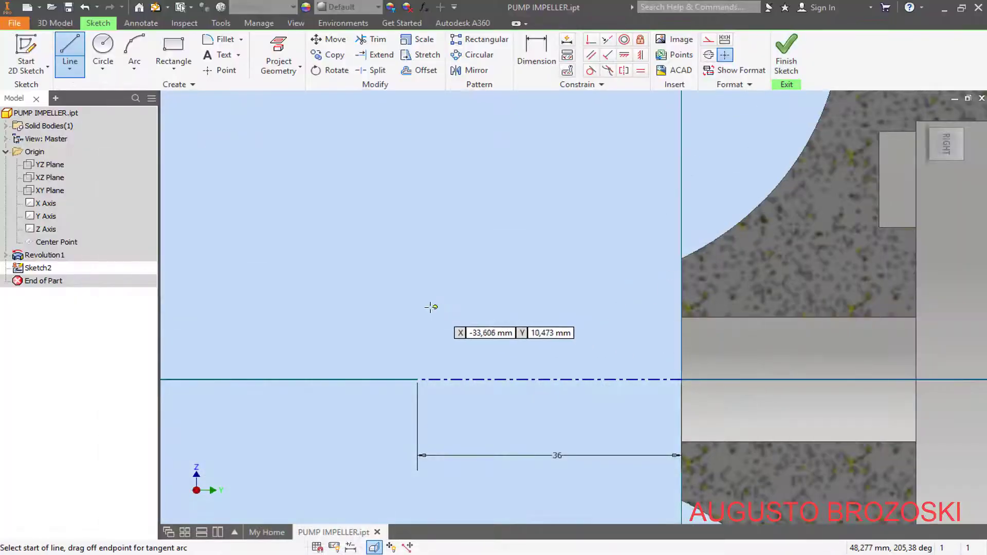
click(524, 279)
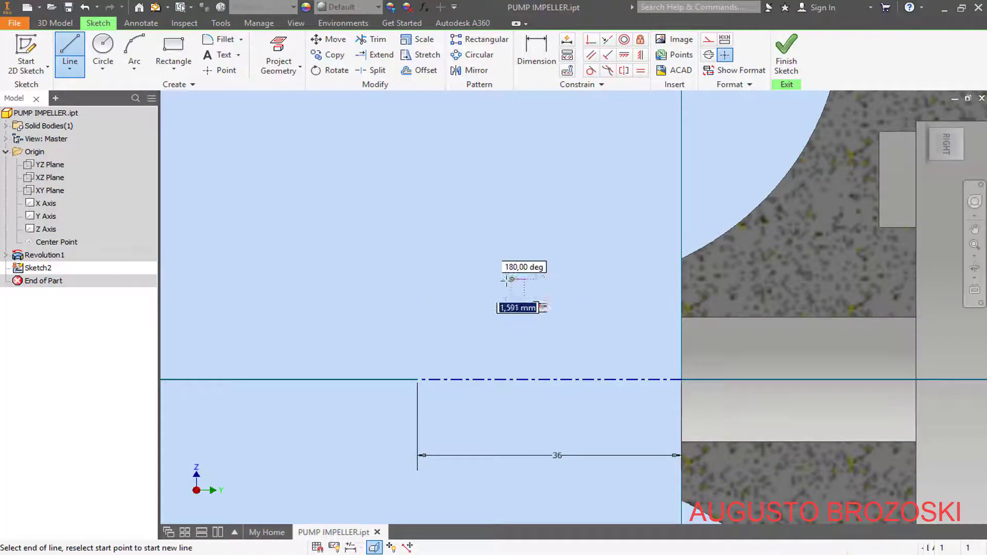
click(456, 278)
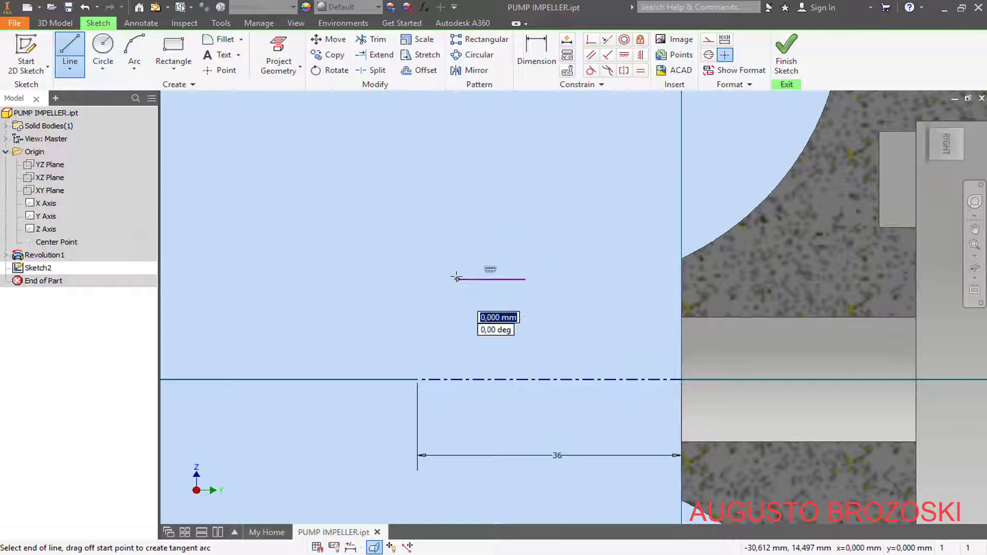
click(457, 250)
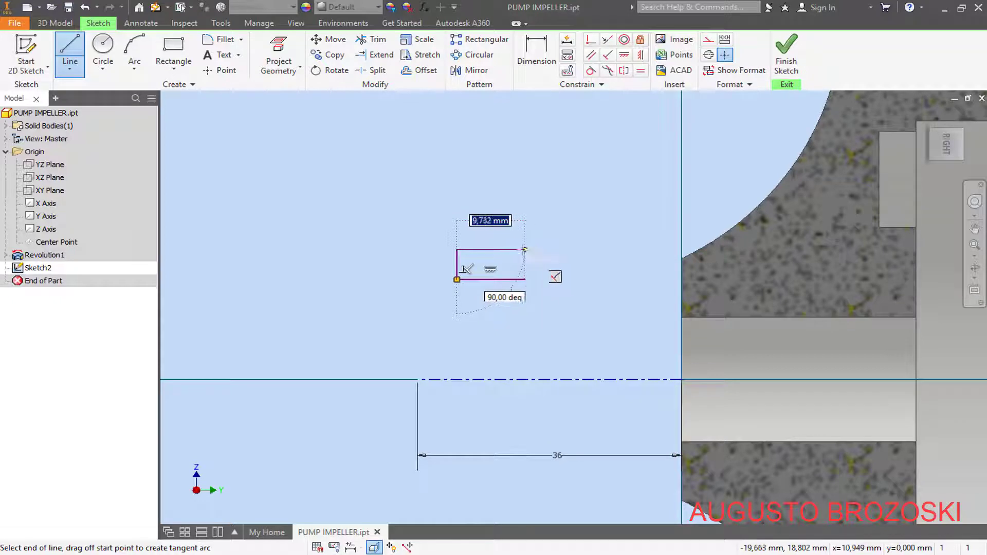
click(543, 249)
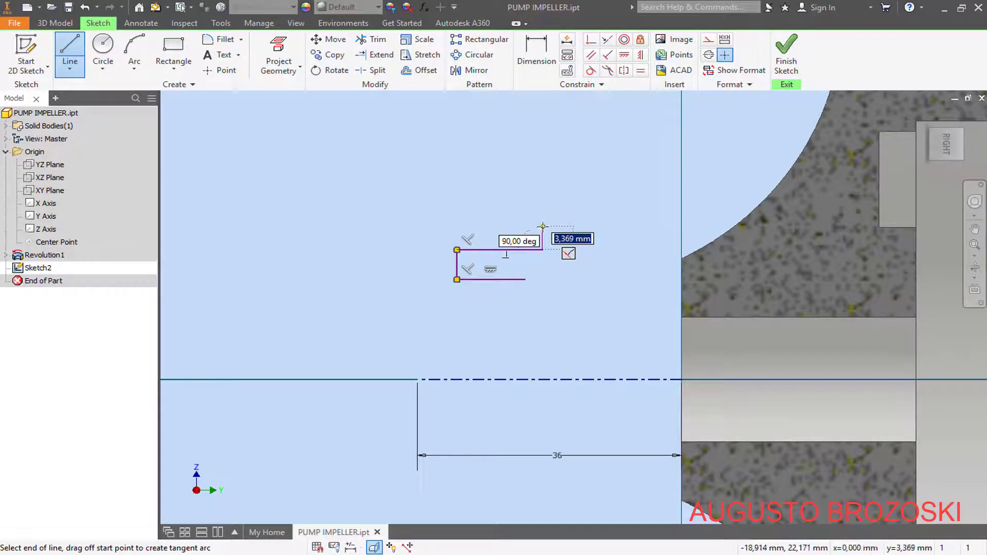
click(542, 226)
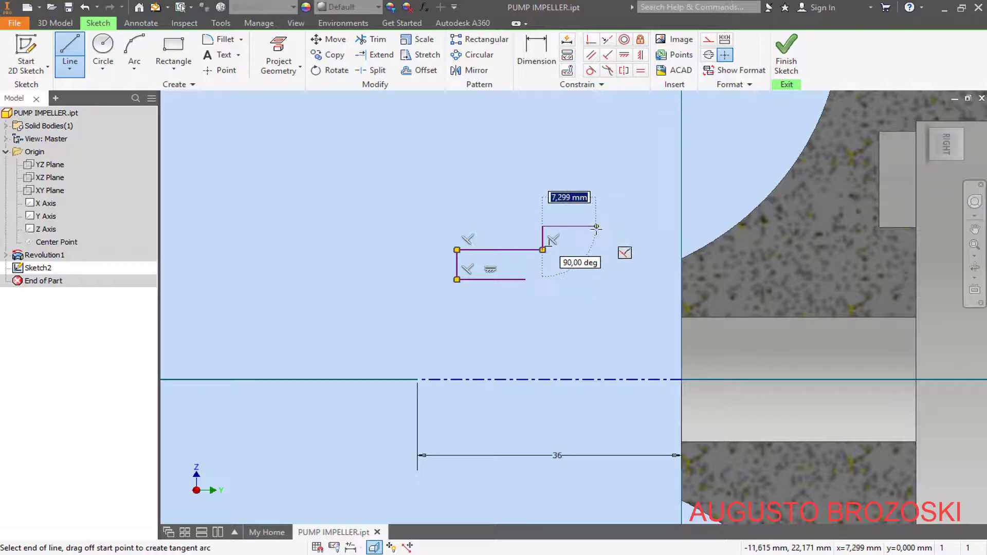
key(Escape)
Check the inner bore in the PDF drawing and dimension the profile's lower horizontal line to the centerline as a 60 mm diameter
key(d)
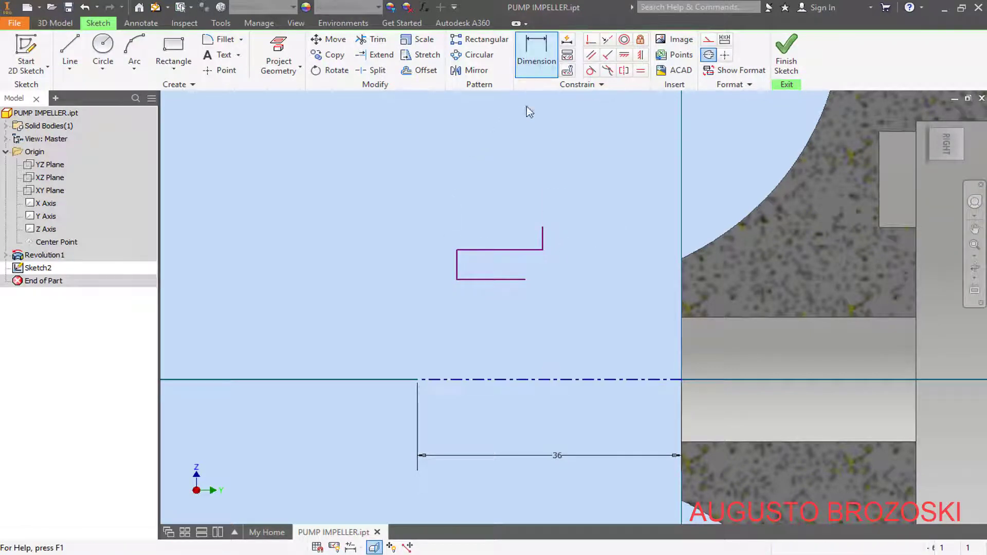
click(472, 280)
click(478, 380)
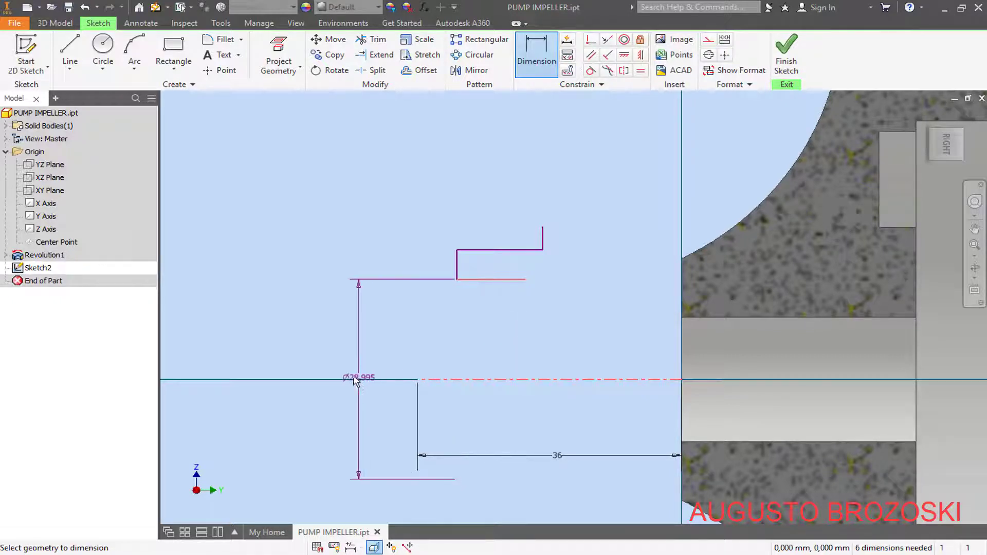
click(348, 367)
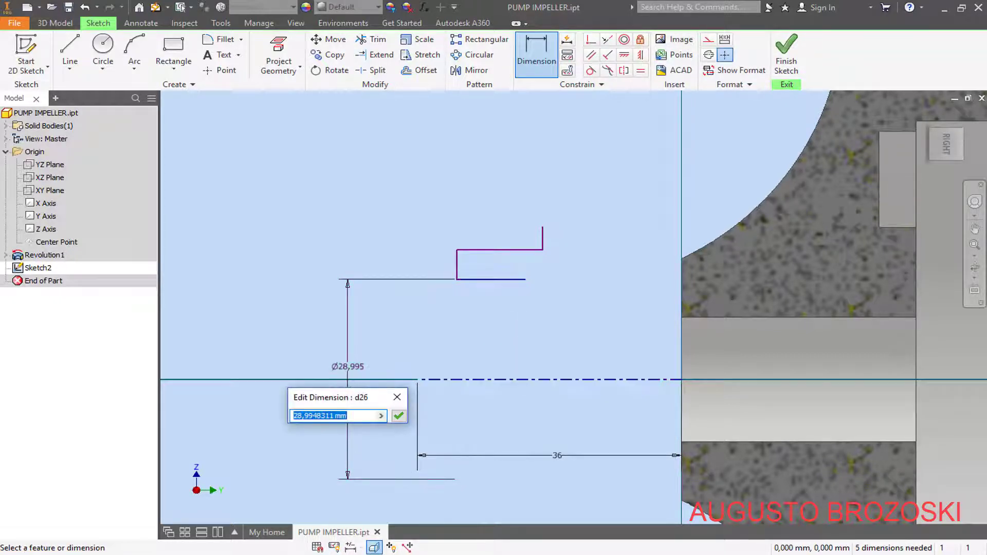
key(alt+Tab)
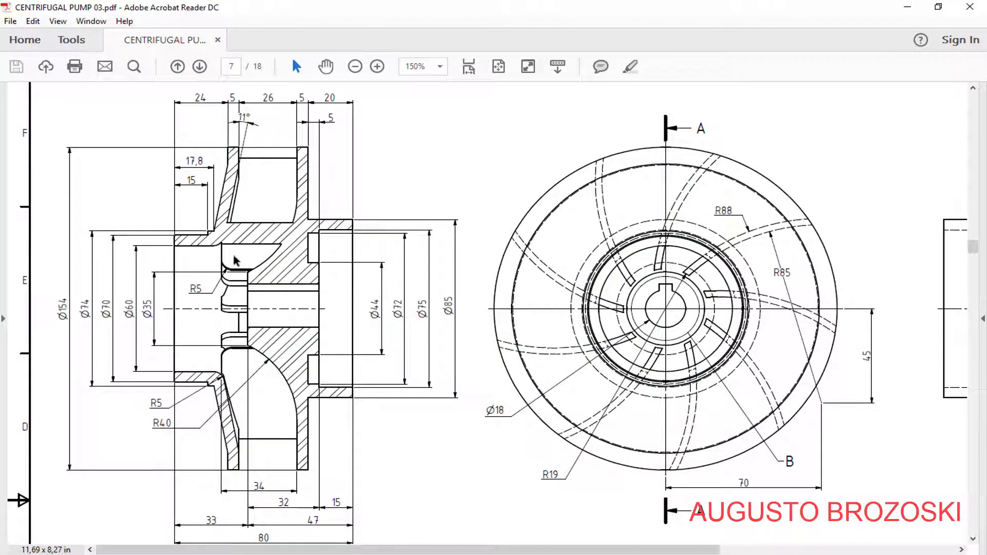
click(907, 7)
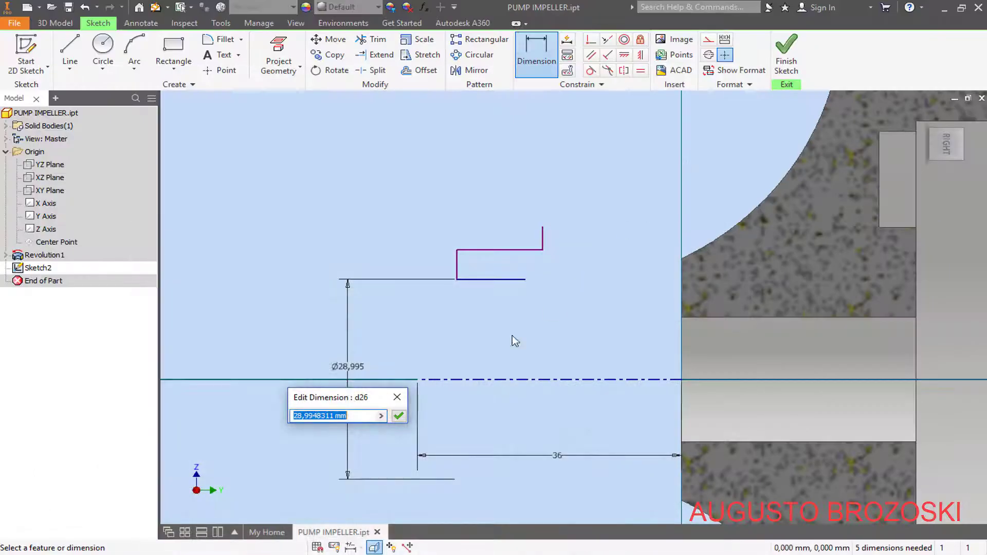
text(60)
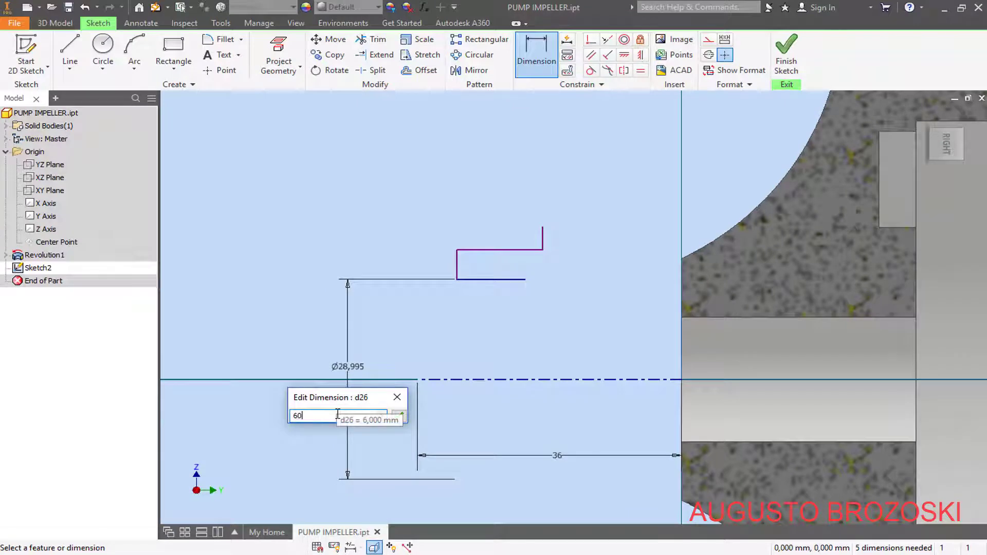
key(Return)
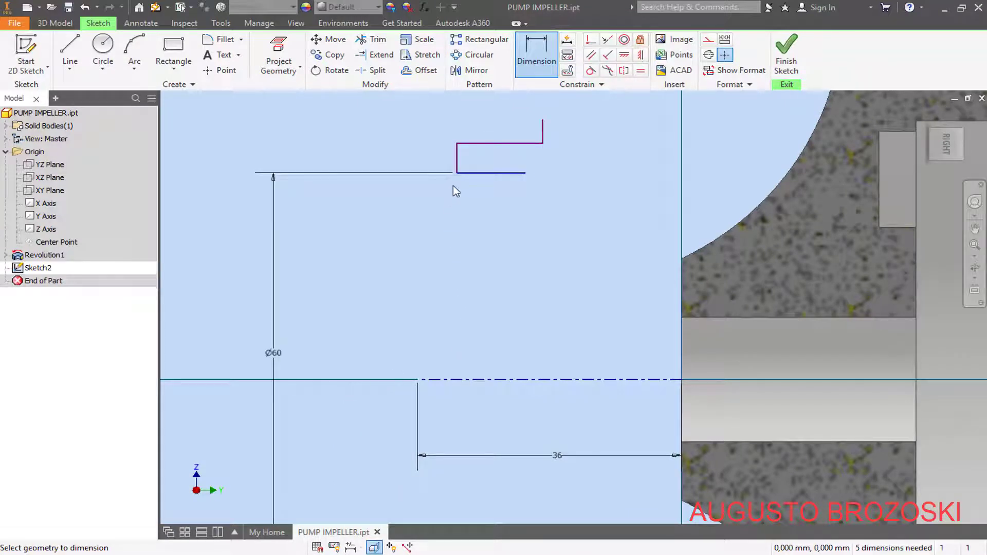
Dimension the profile's upper horizontal line to the centerline as a 70 mm diameter
click(482, 144)
click(474, 379)
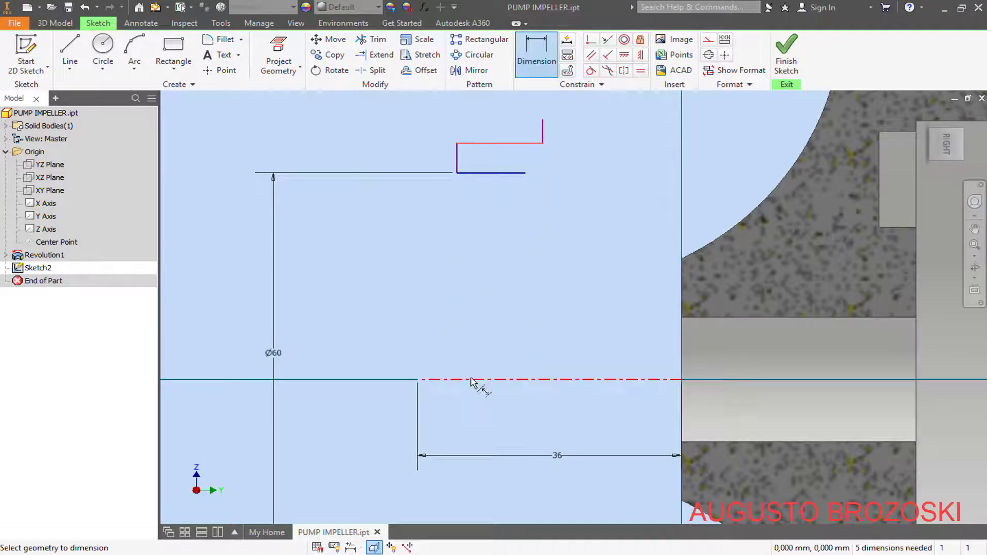
click(232, 342)
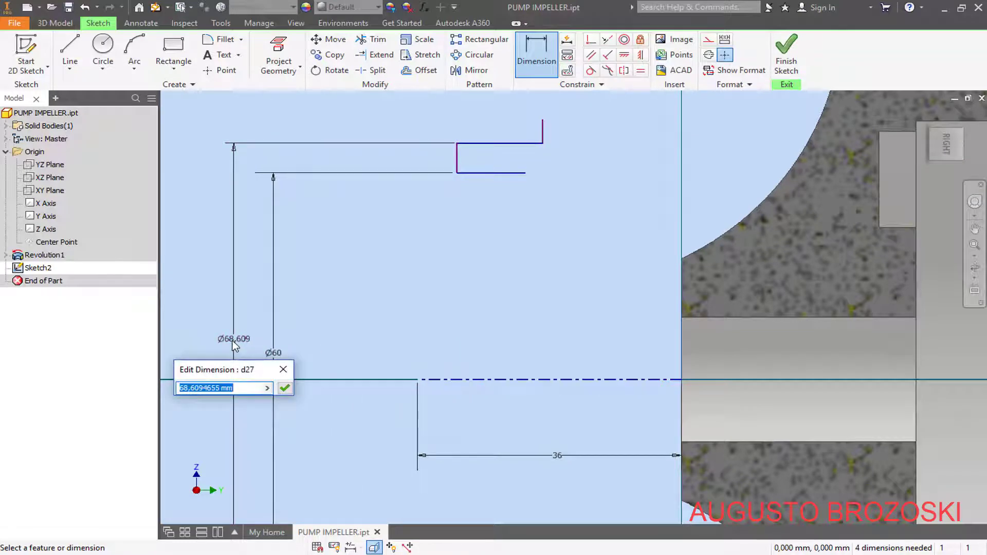
text(70)
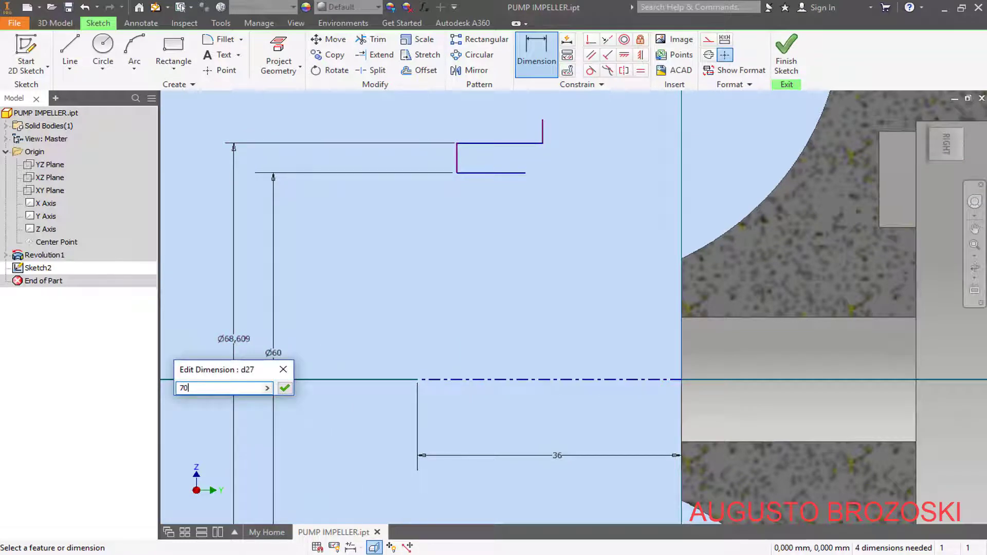
key(Return)
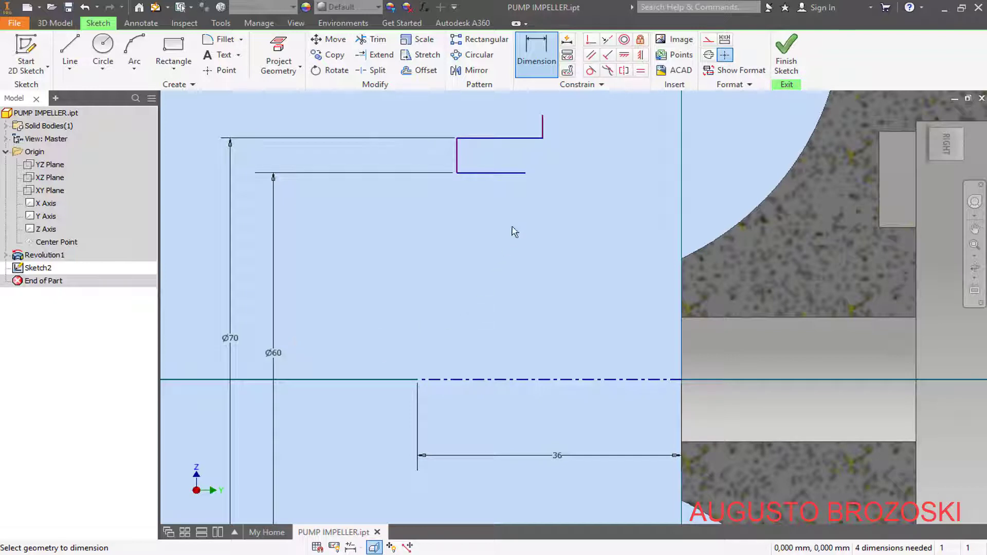
Dimension the top endpoint of the short vertical line to the centerline as a 74 mm diameter, checking the PDF drawing
click(489, 380)
scroll(491, 380, down, 2)
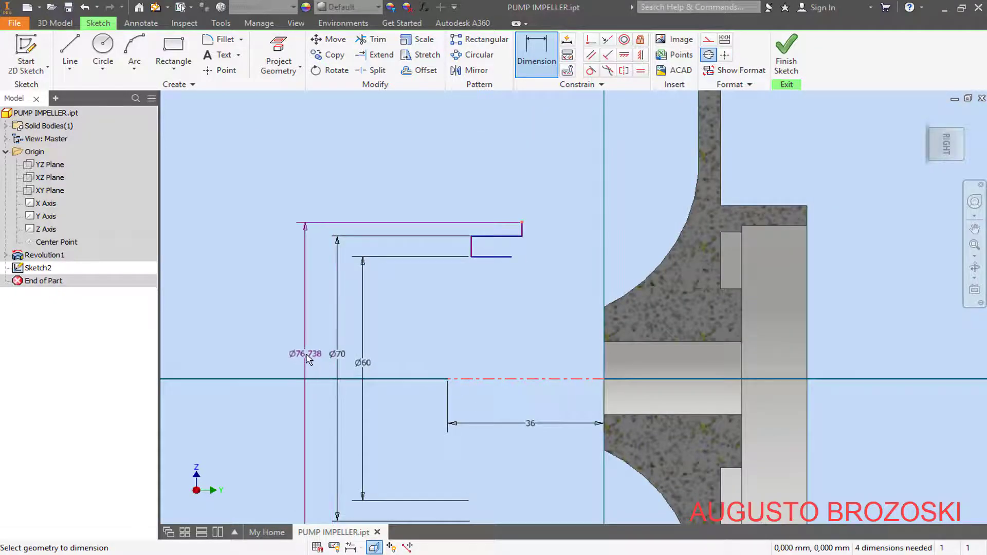
click(308, 359)
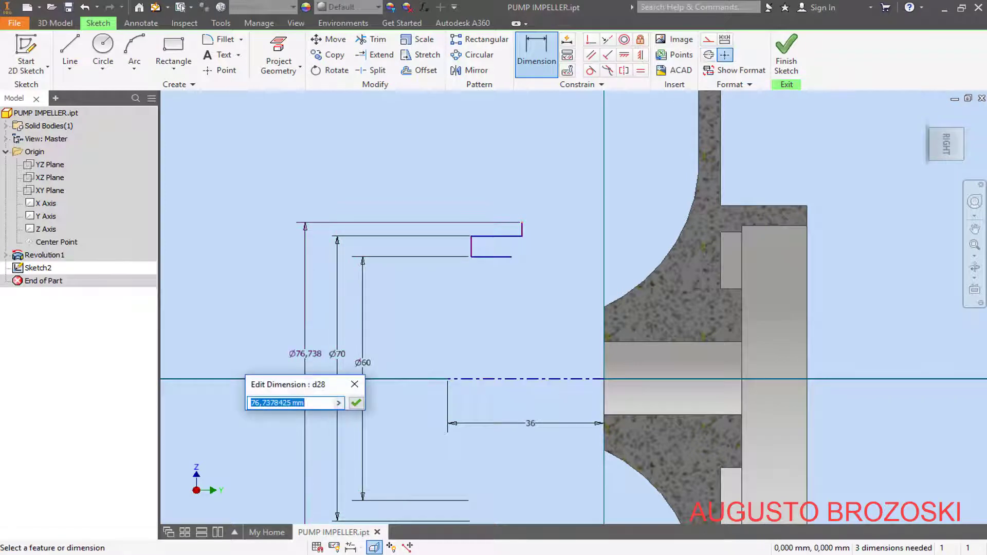
key(alt+Tab)
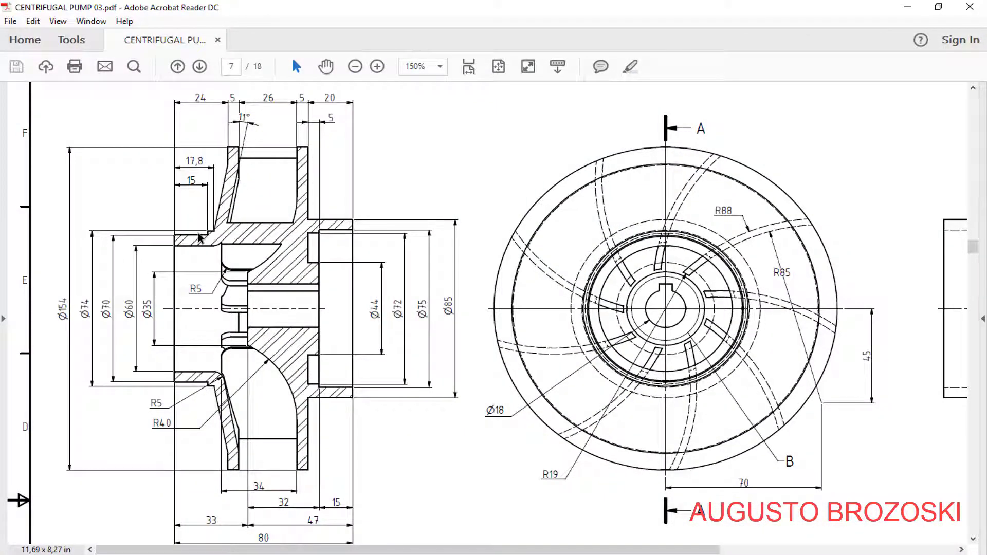
click(907, 7)
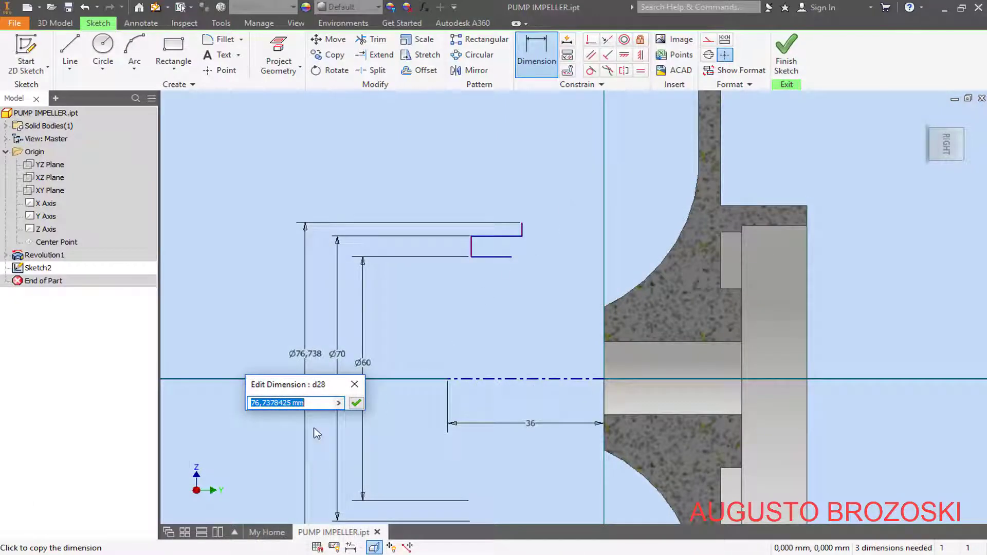
text(74)
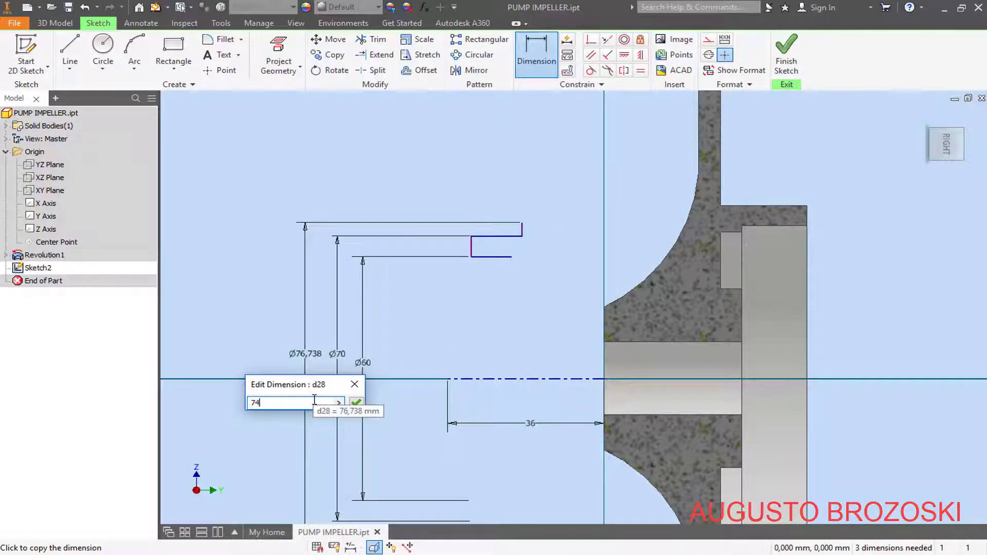
key(Return)
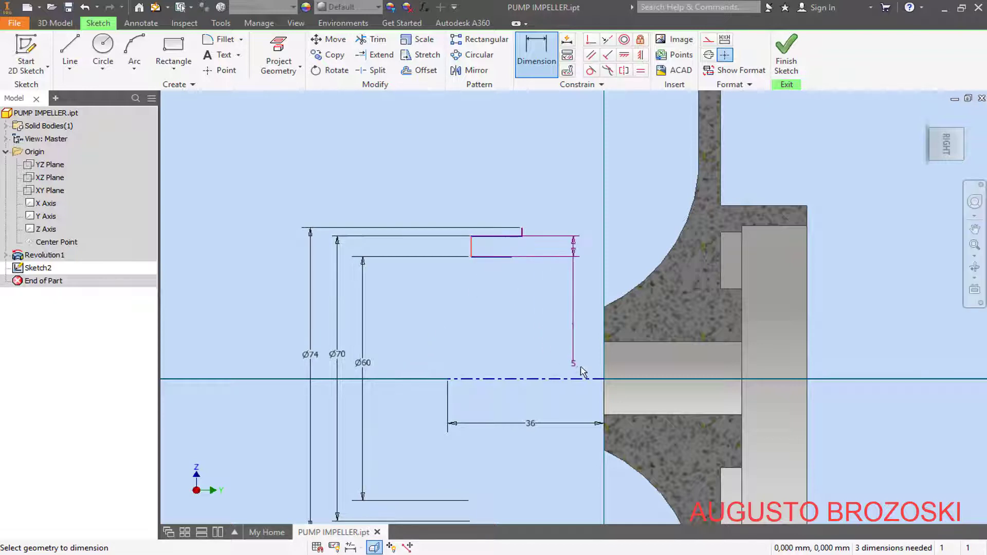
Dimension the distance from the profile's outer vertical edge to the origin as 33 mm, checking the PDF drawing
click(605, 380)
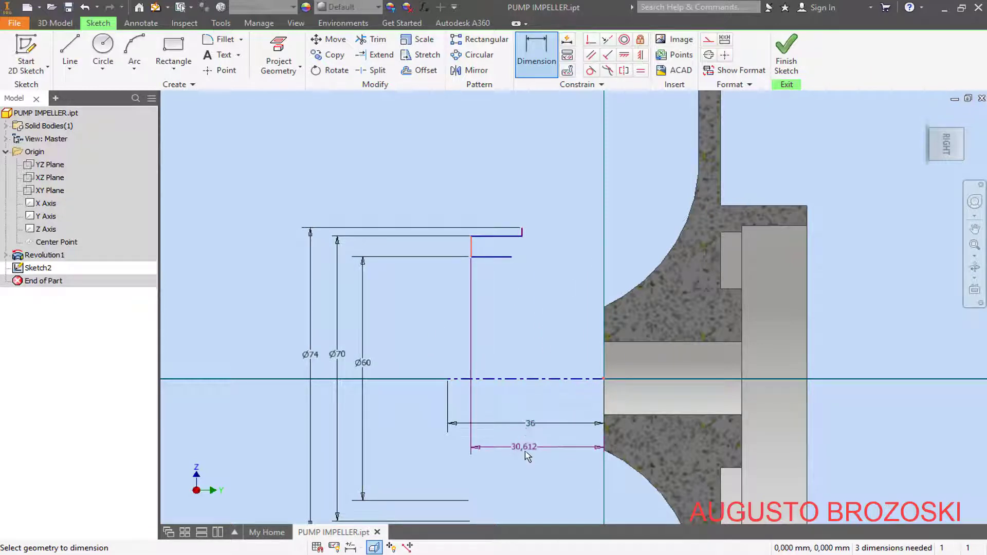
click(509, 463)
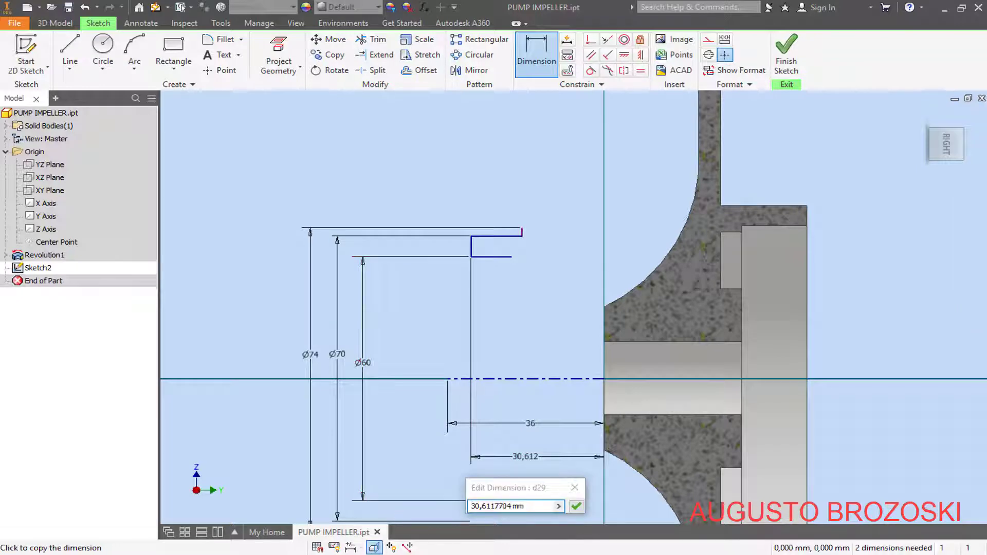
key(alt+Tab)
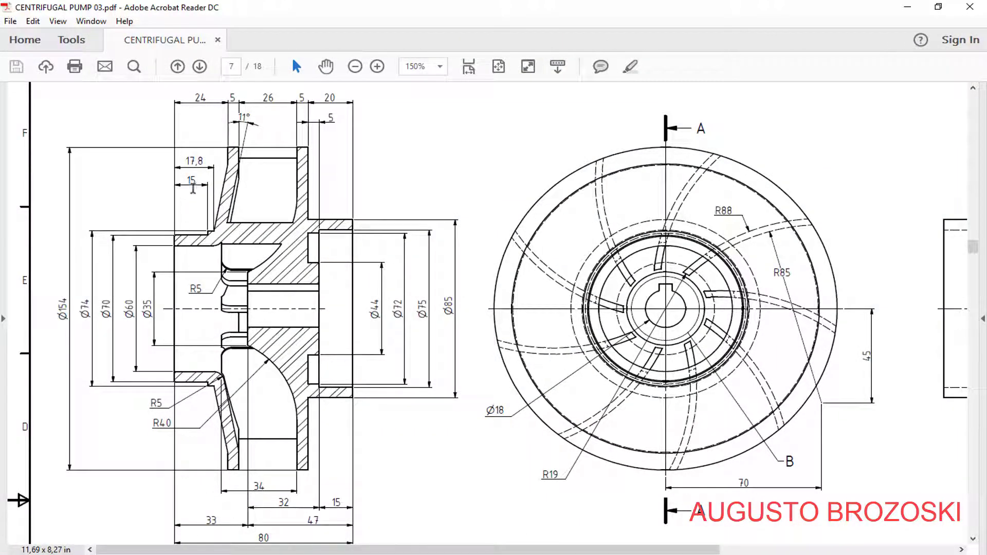
click(907, 7)
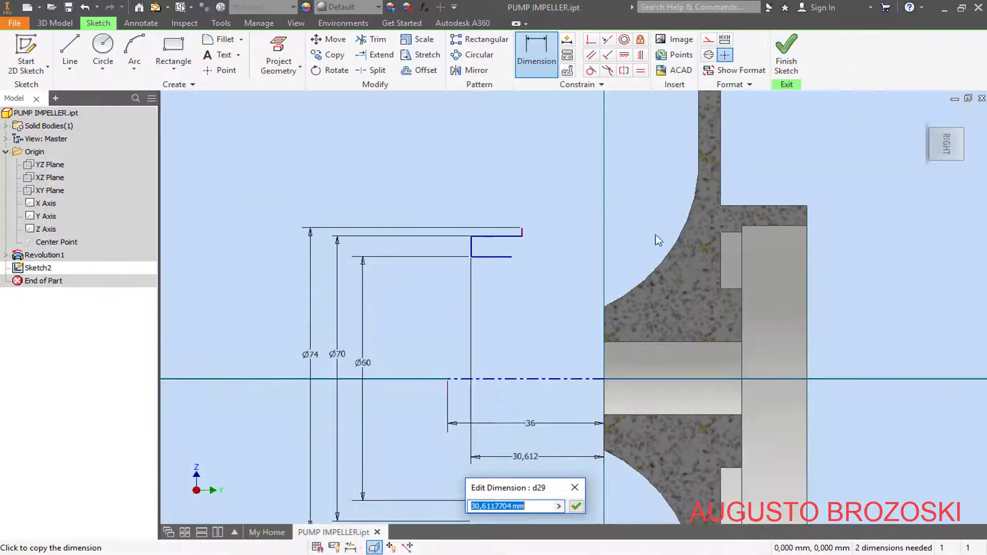
text(33)
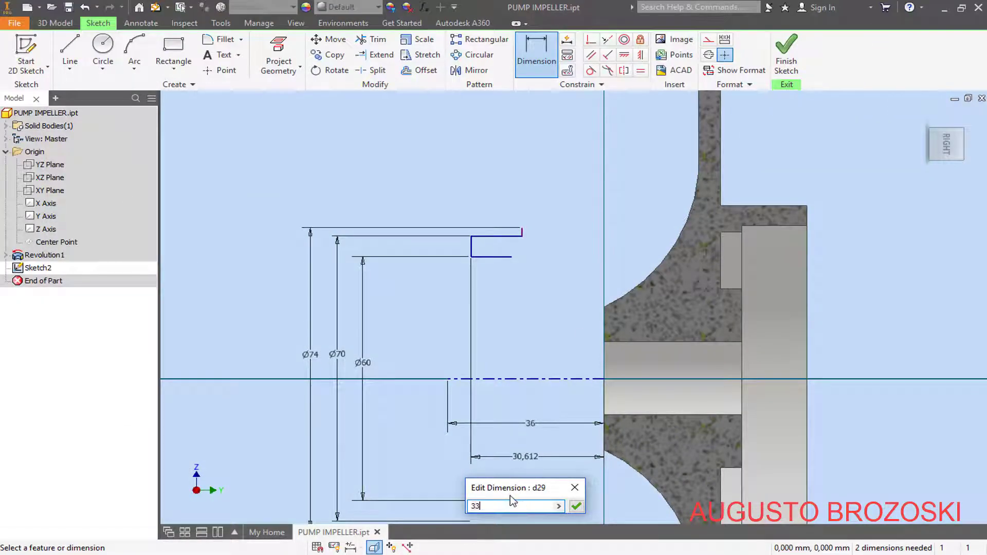
key(Return)
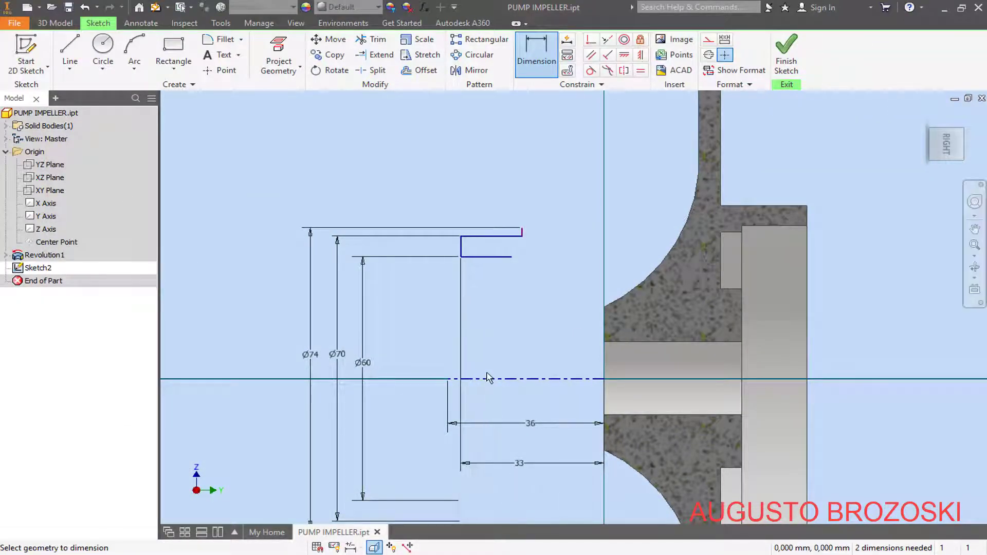
Dimension the length of the profile's upper horizontal line as 15 mm
click(476, 237)
click(483, 193)
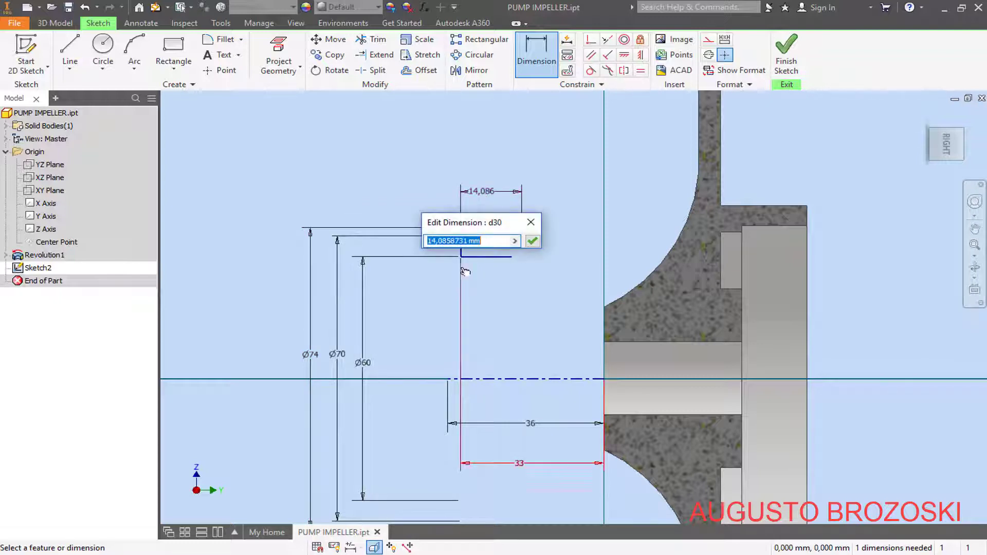
text(15)
key(Return)
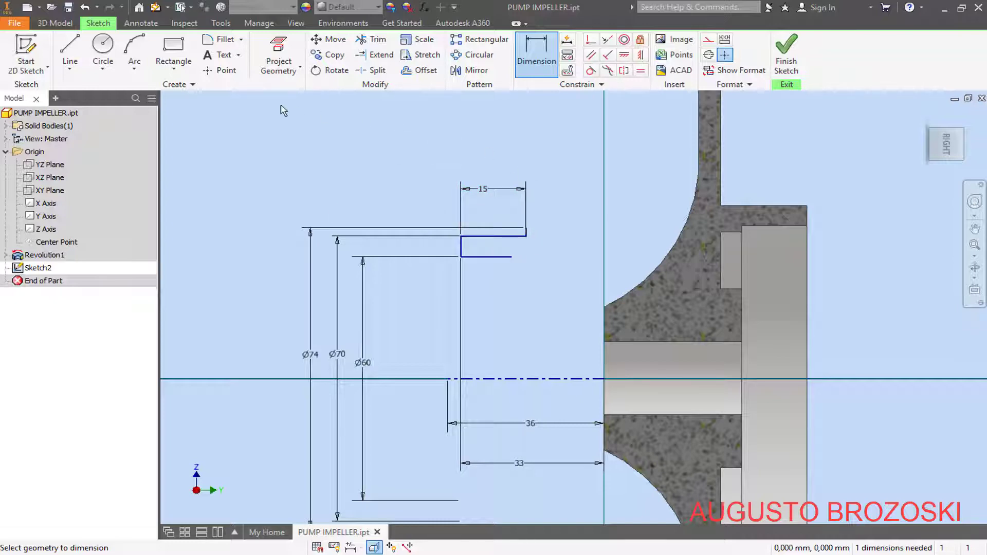
Draw a horizontal line about 4 mm long from the short vertical line's top endpoint, checking the impeller section view in the PDF drawing
click(72, 50)
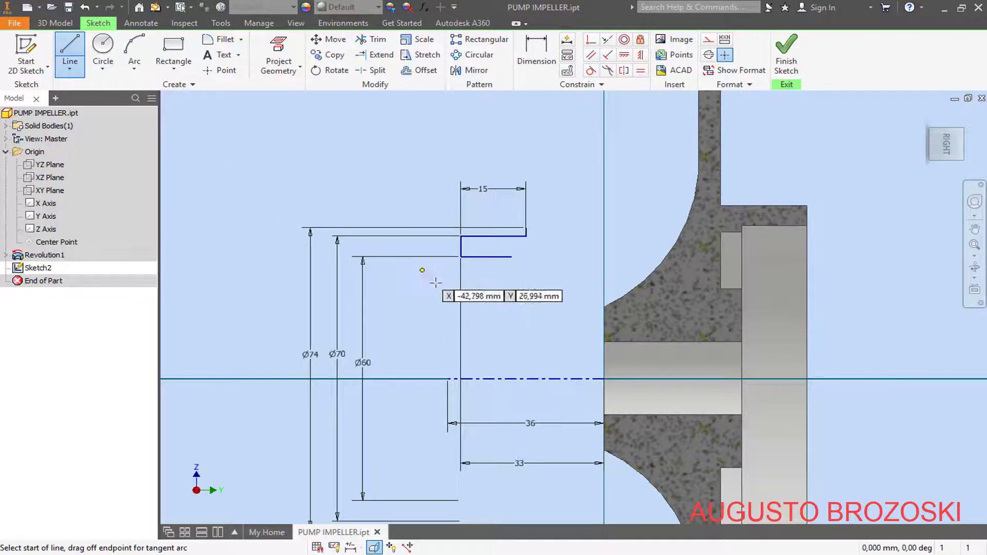
key(alt+Tab)
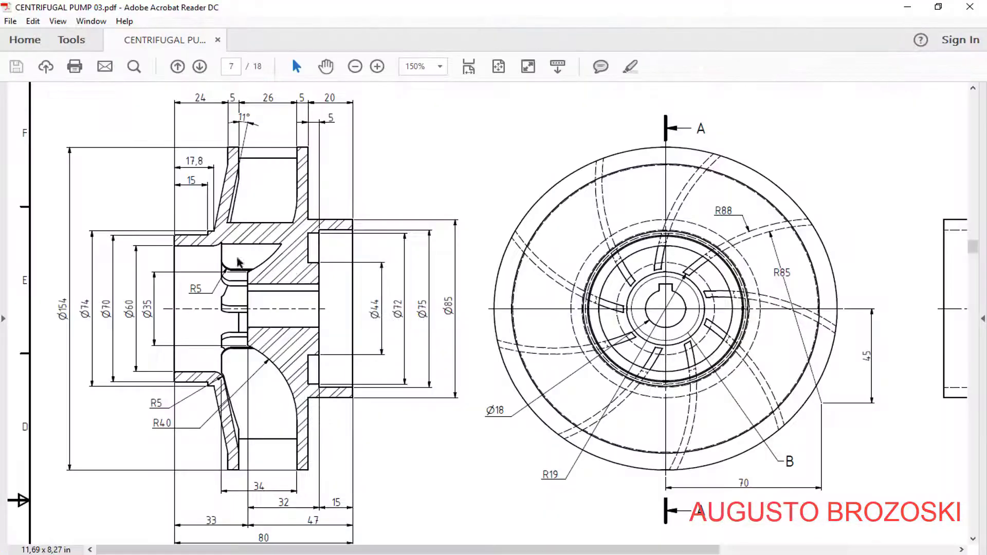
click(377, 67)
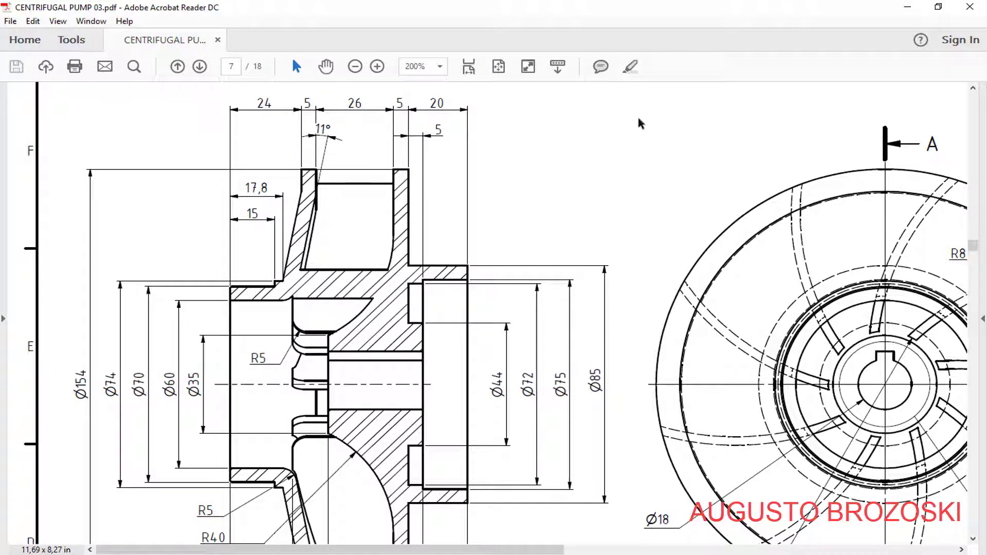
click(907, 8)
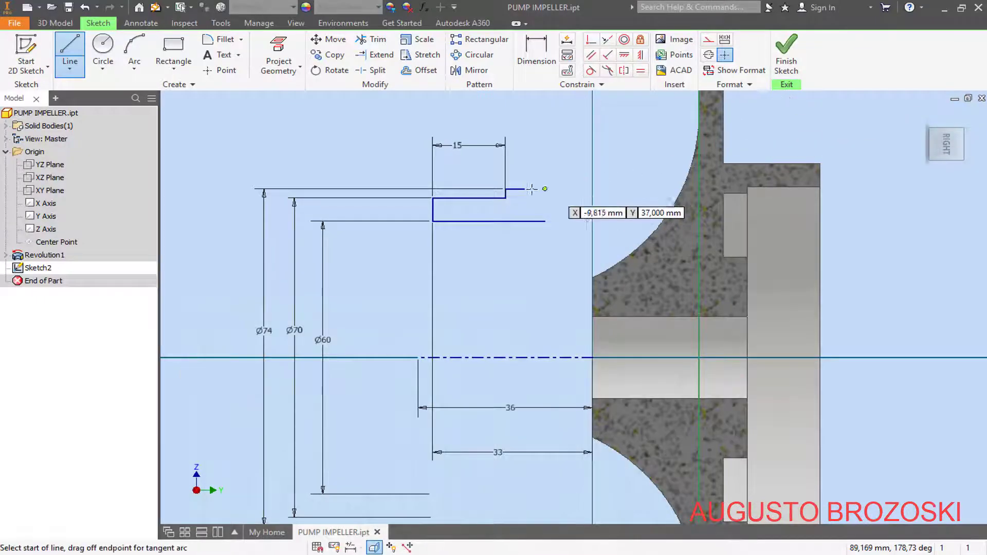
Close the shroud profile with an inclined line, a vertical line up to the rear disc's rim height, a top edge, and vertical and inclined return lines
click(524, 190)
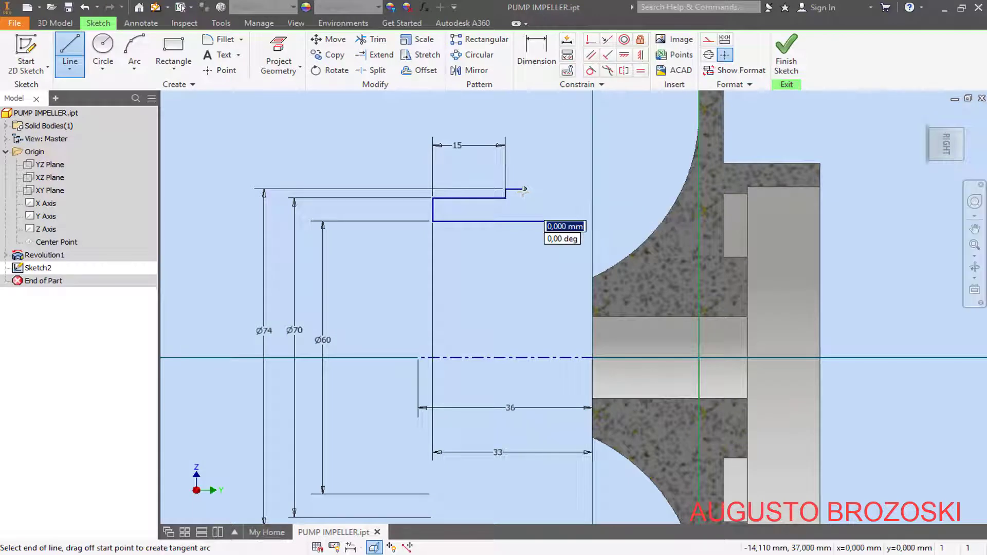
scroll(523, 190, down, 4)
scroll(516, 176, up, 4)
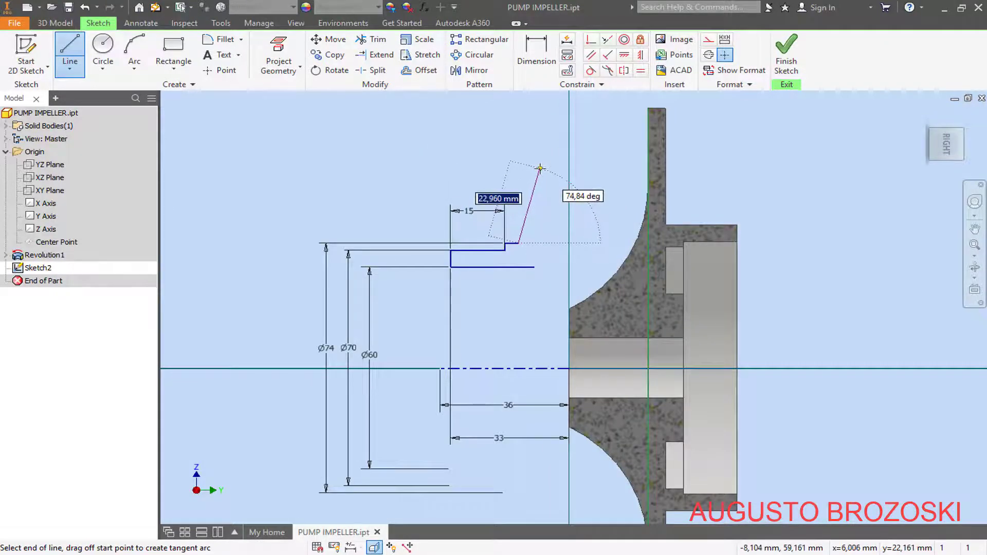
click(539, 169)
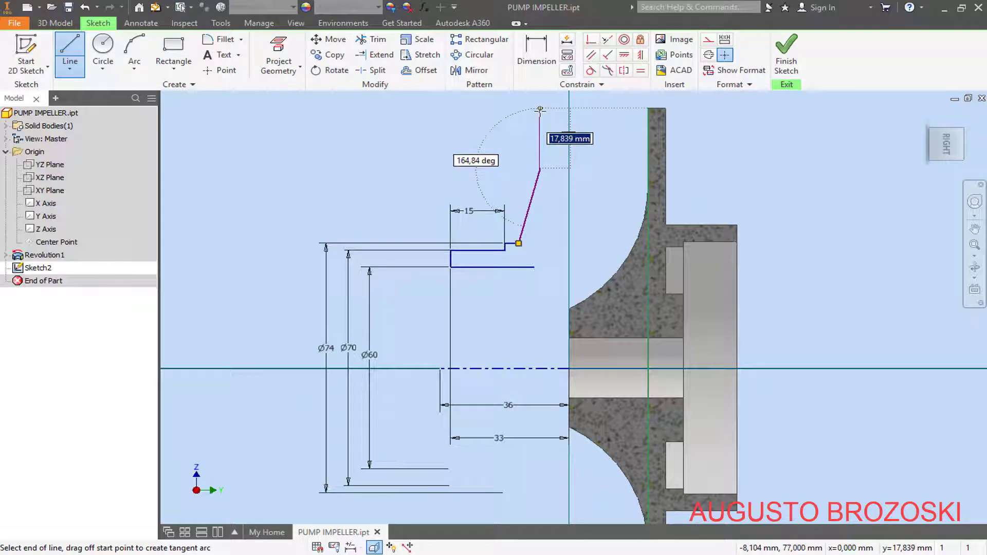
click(539, 109)
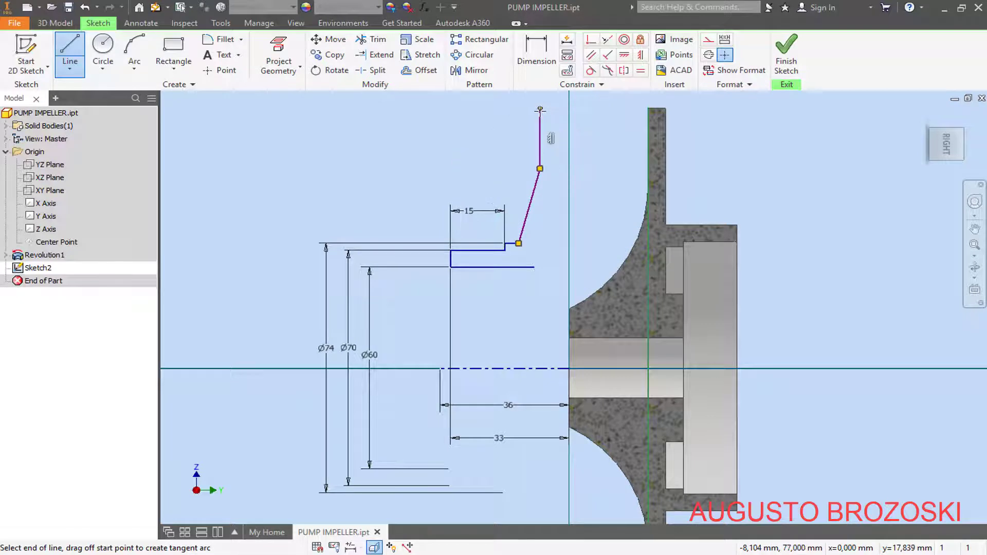
click(573, 108)
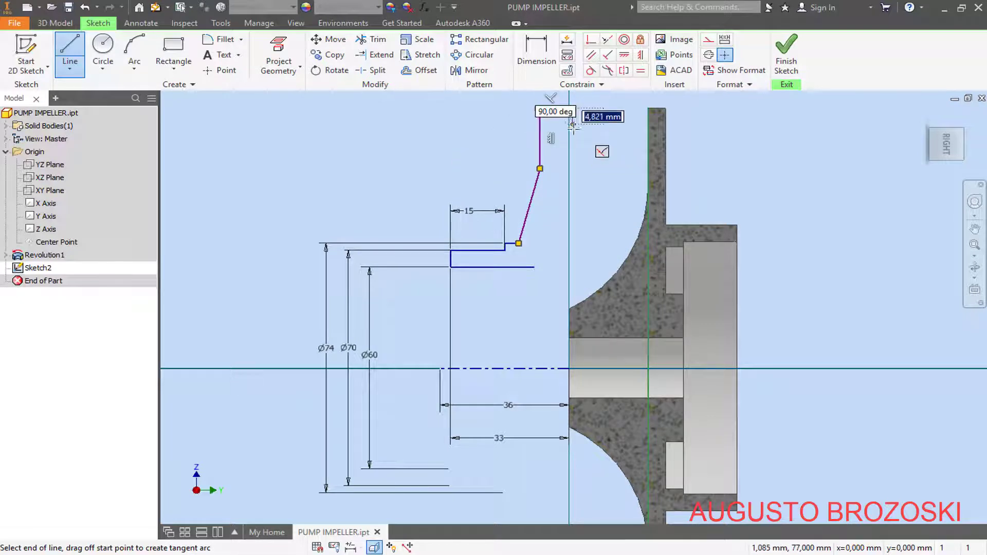
click(573, 175)
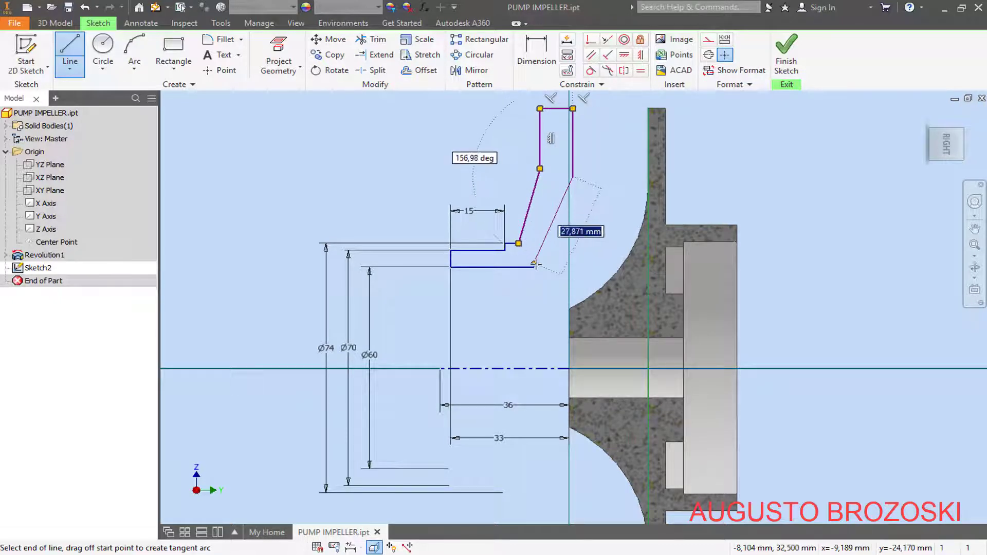
click(534, 266)
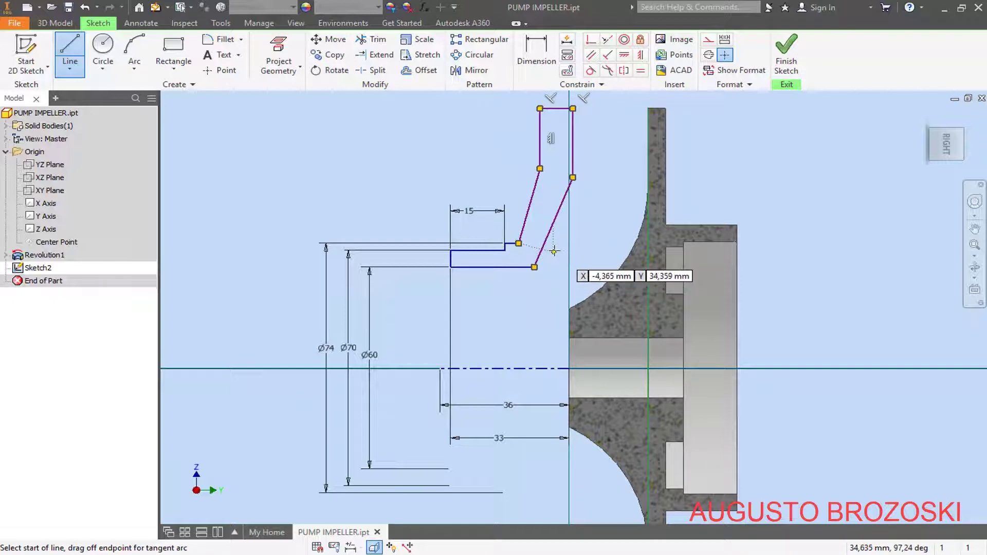
key(Escape)
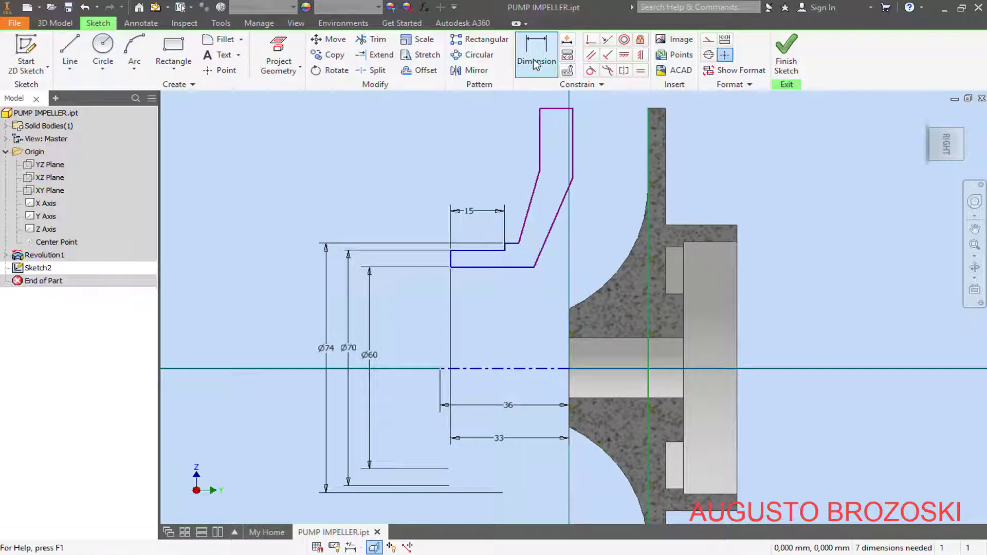
Dimension the shroud profile's top edge to the centerline as a 154 mm diameter
click(537, 76)
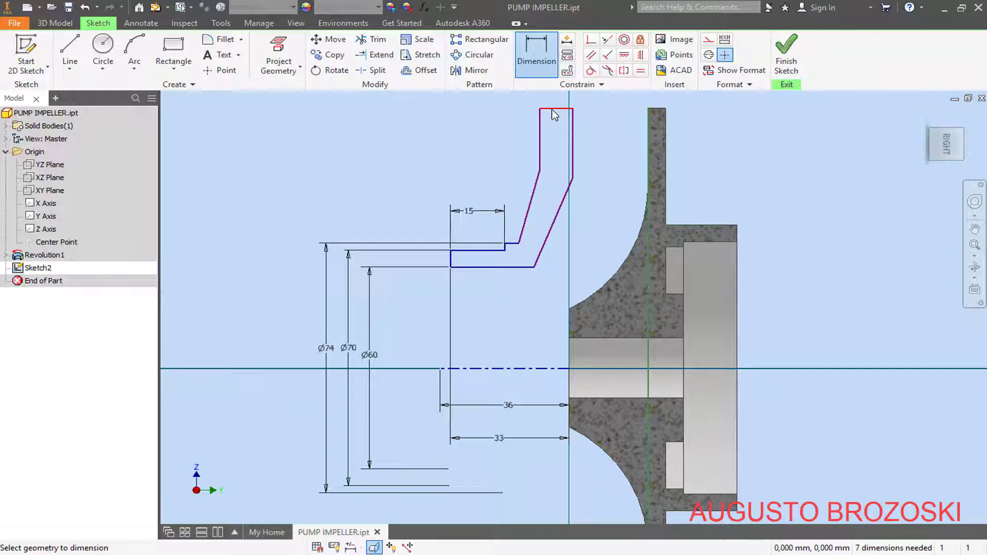
click(486, 369)
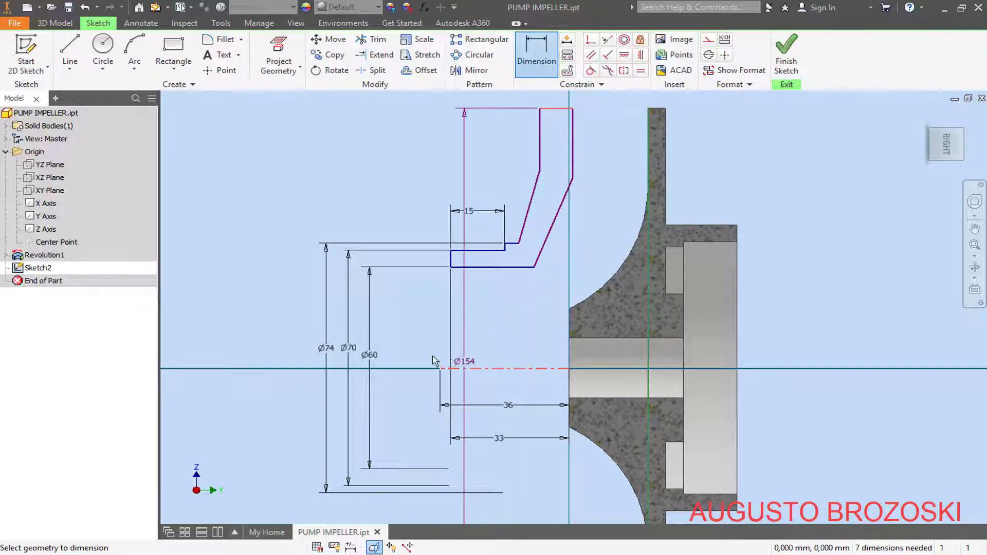
click(290, 331)
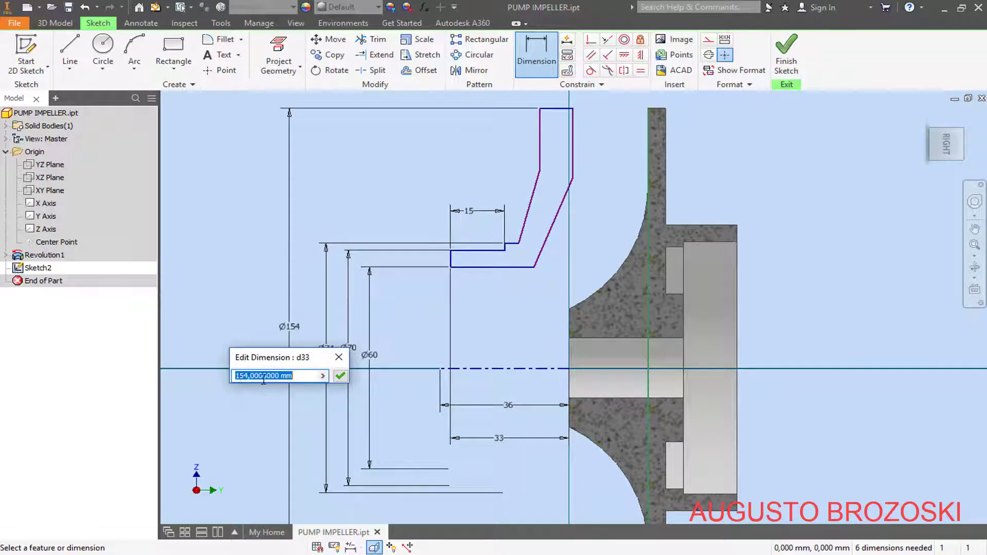
click(340, 376)
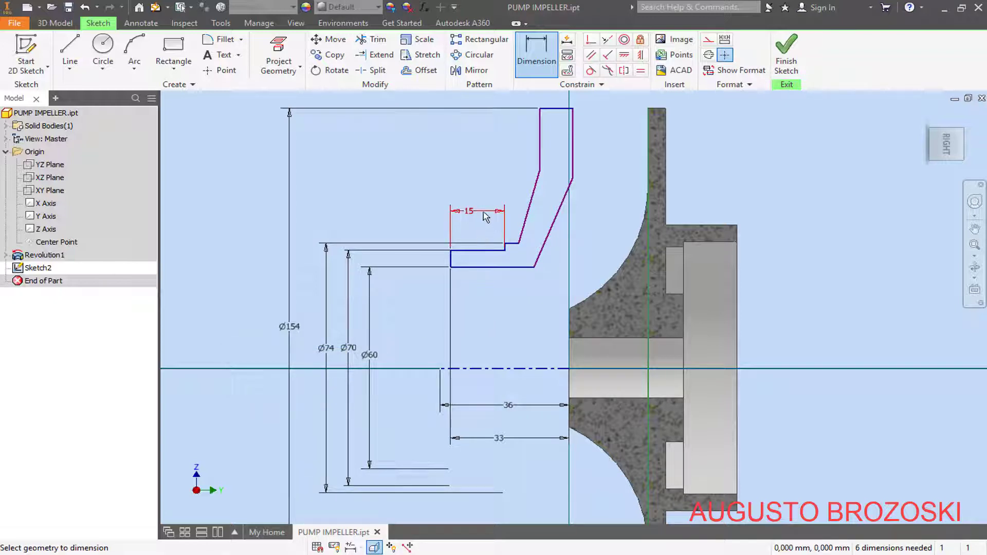
Dimension the gap between the shroud's inner vertical edge and the rear disc's face as 26 mm, checking the PDF drawing
click(574, 126)
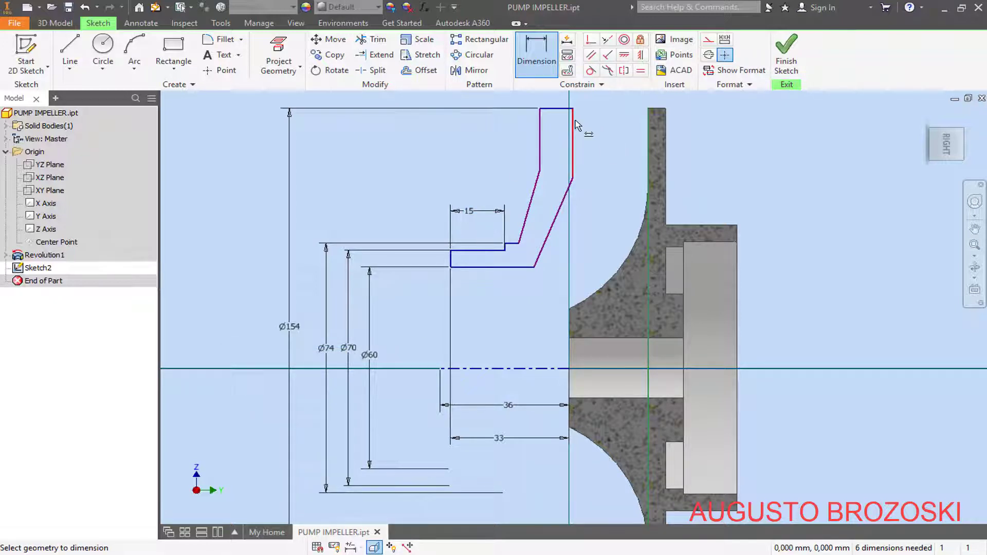
click(649, 124)
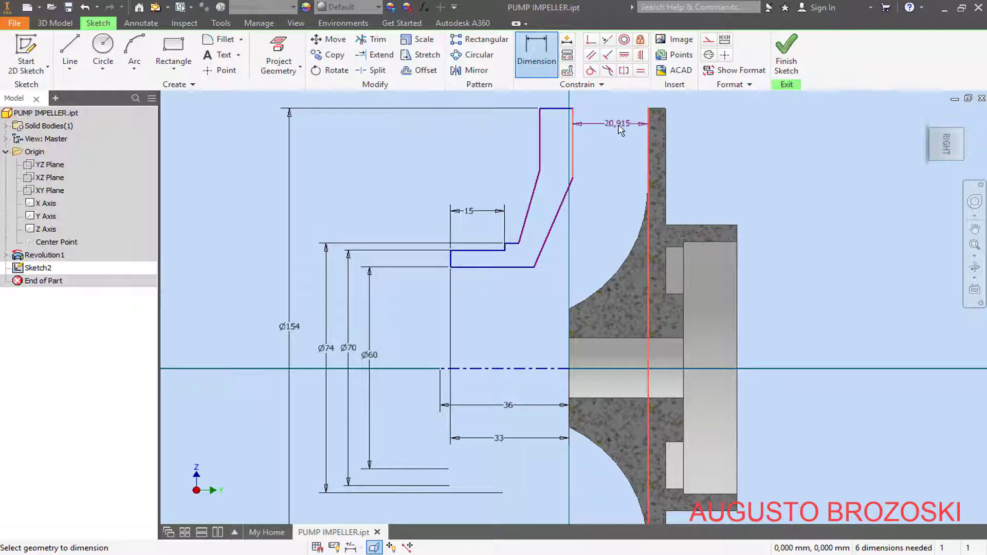
scroll(596, 135, up, 3)
scroll(616, 126, down, 5)
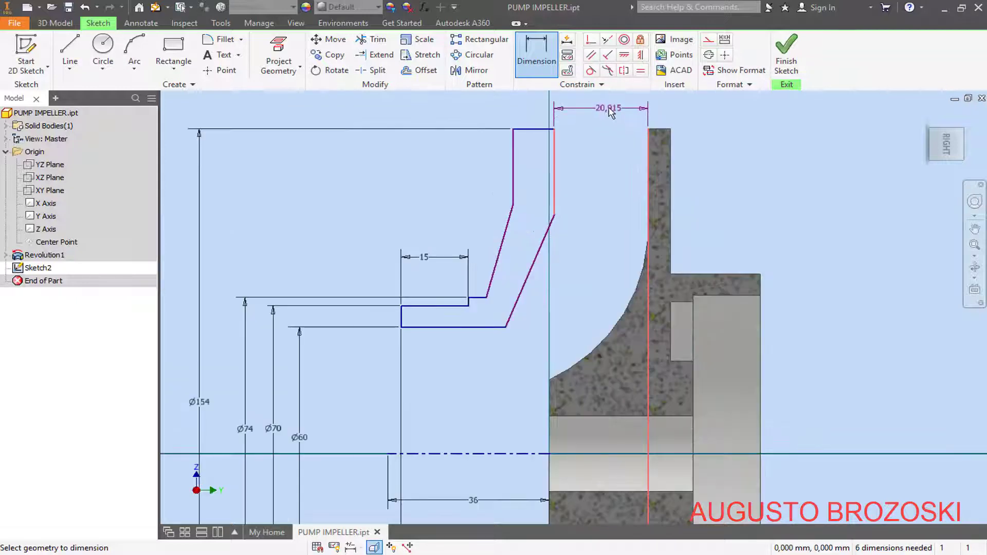
click(616, 107)
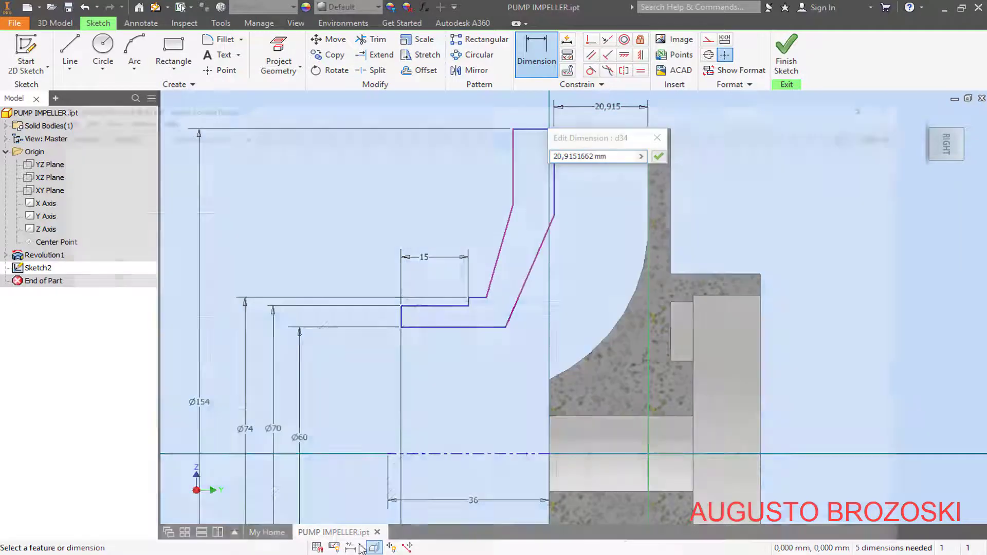
key(alt+Tab)
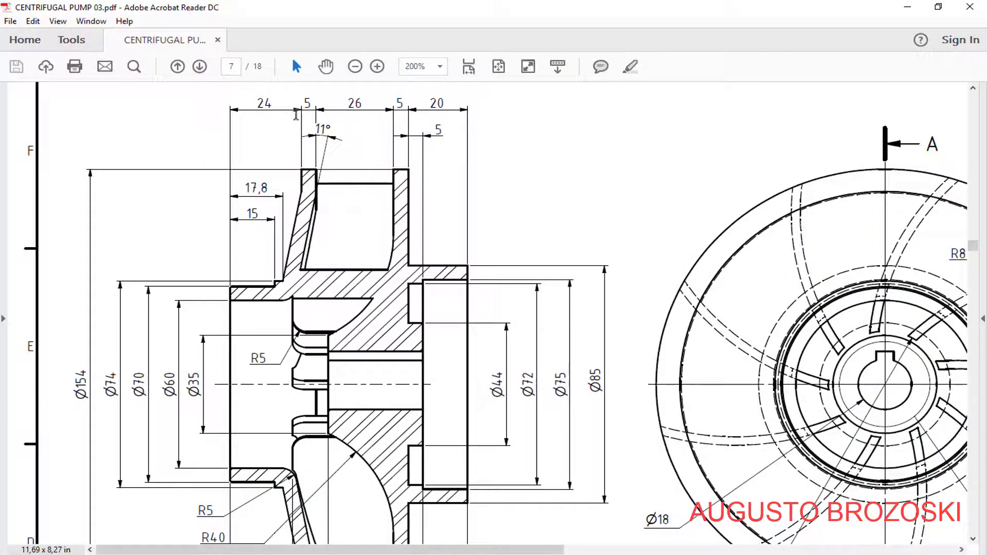
click(909, 8)
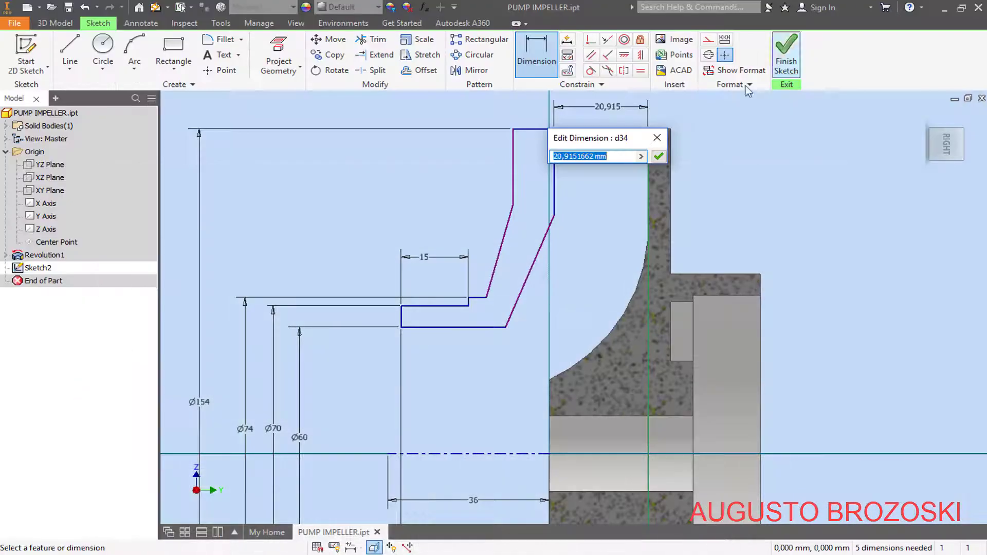
text(26)
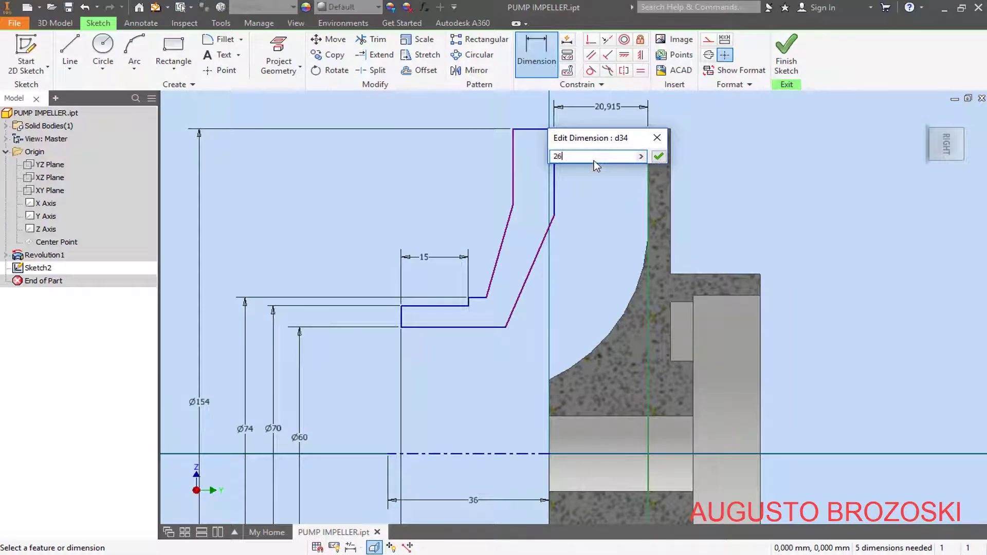
key(Return)
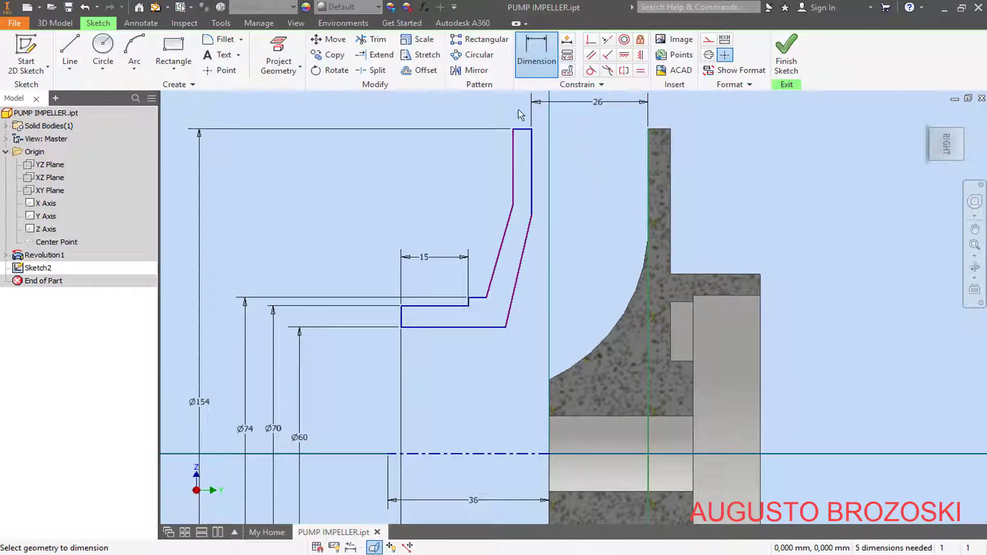
Dimension the length of the shroud profile's top edge as 5 mm
click(522, 129)
click(511, 109)
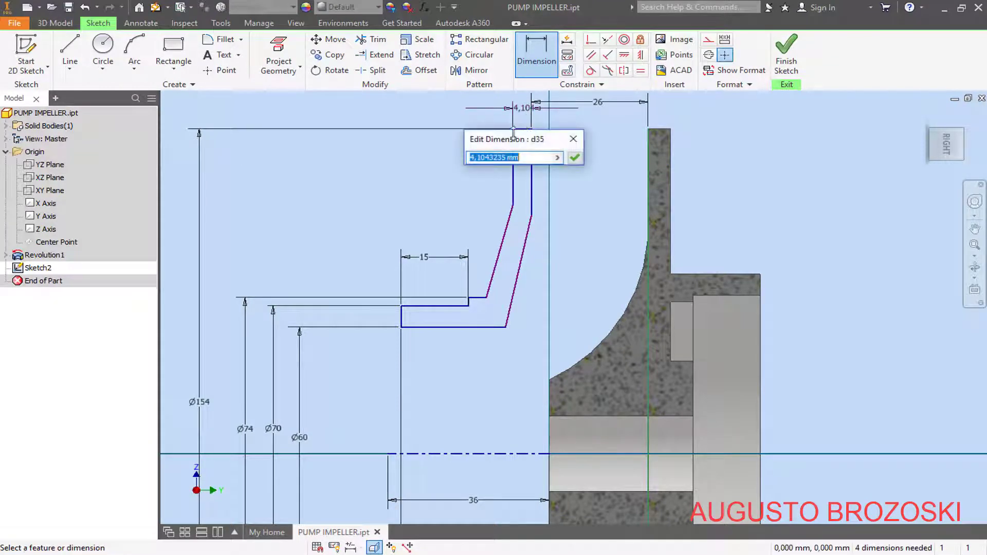
text(5)
key(Return)
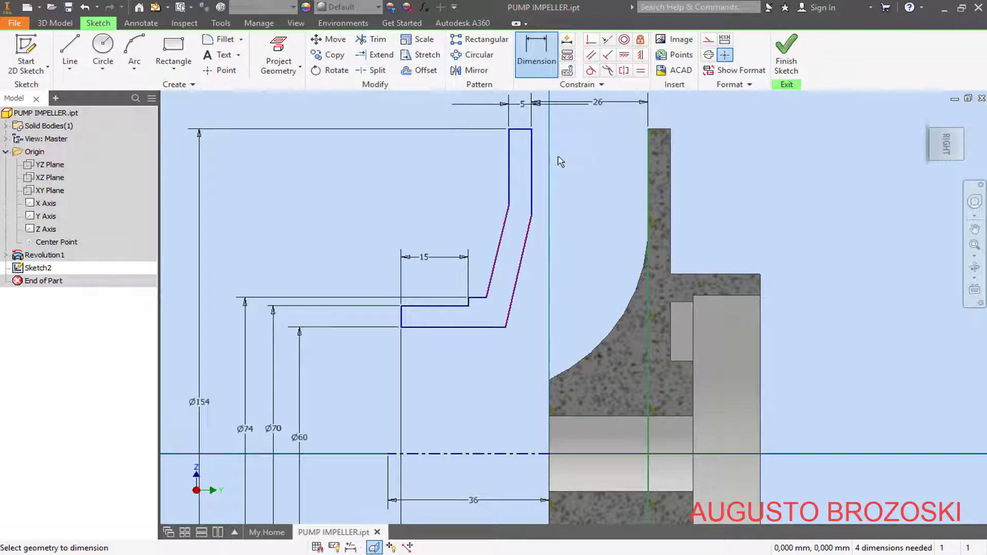
Dimension the angle between the shroud's inner vertical edge and the adjoining inclined line as 11 degrees
click(532, 164)
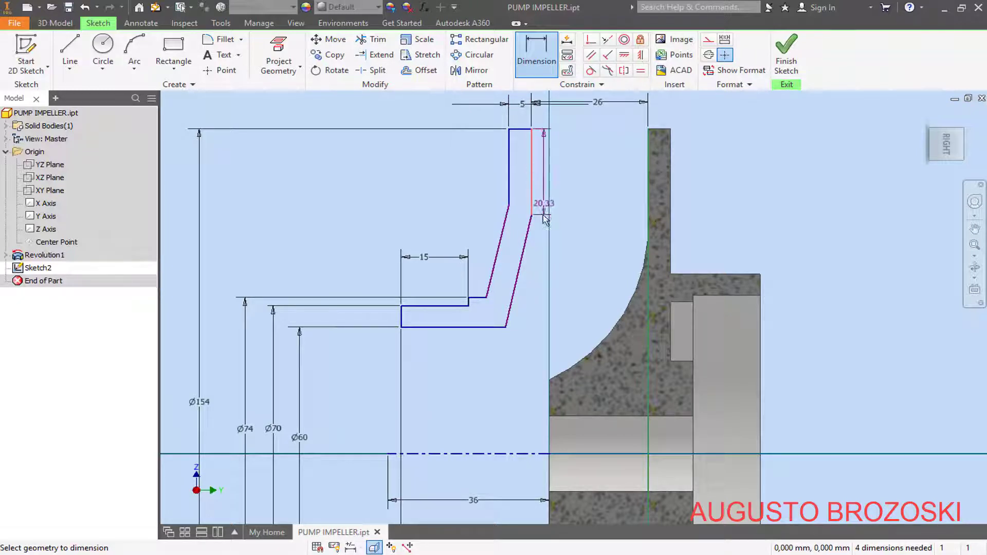
click(520, 265)
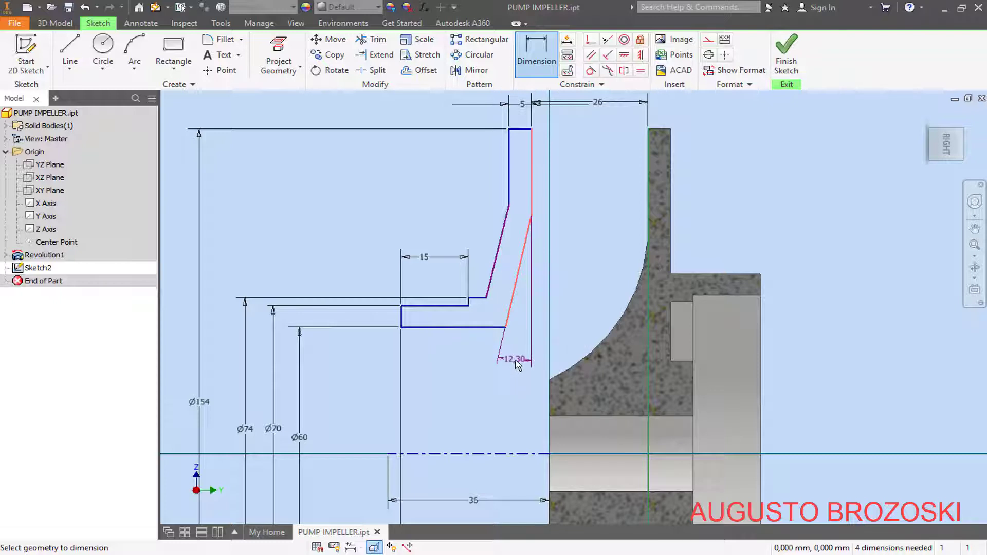
click(517, 364)
text(11)
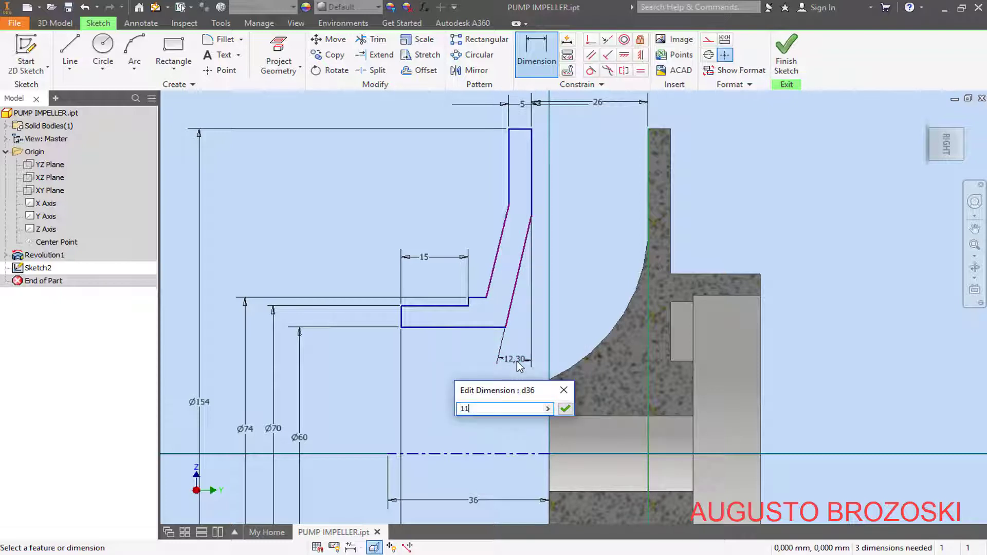
key(Return)
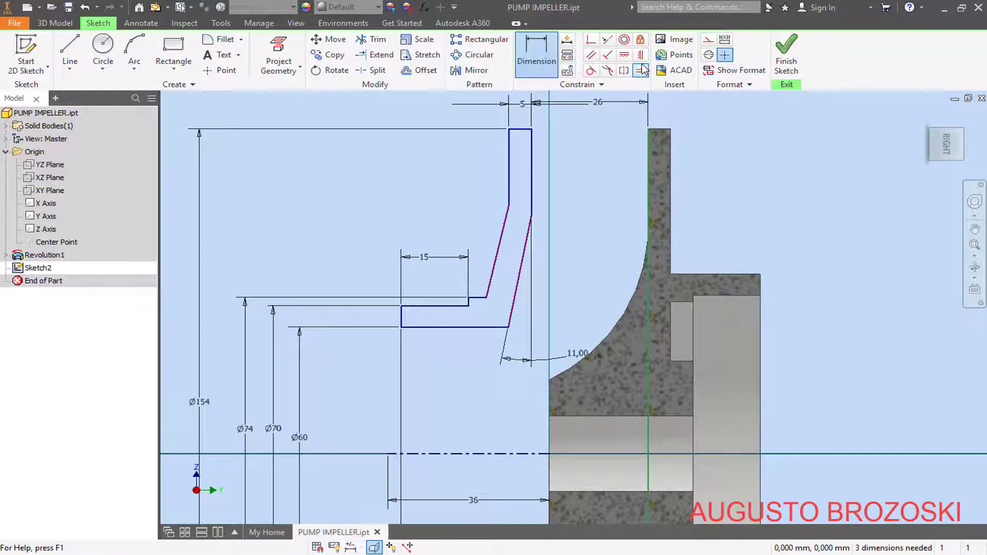
Constrain the shroud profile's two inclined lines parallel to each other
click(591, 58)
click(524, 268)
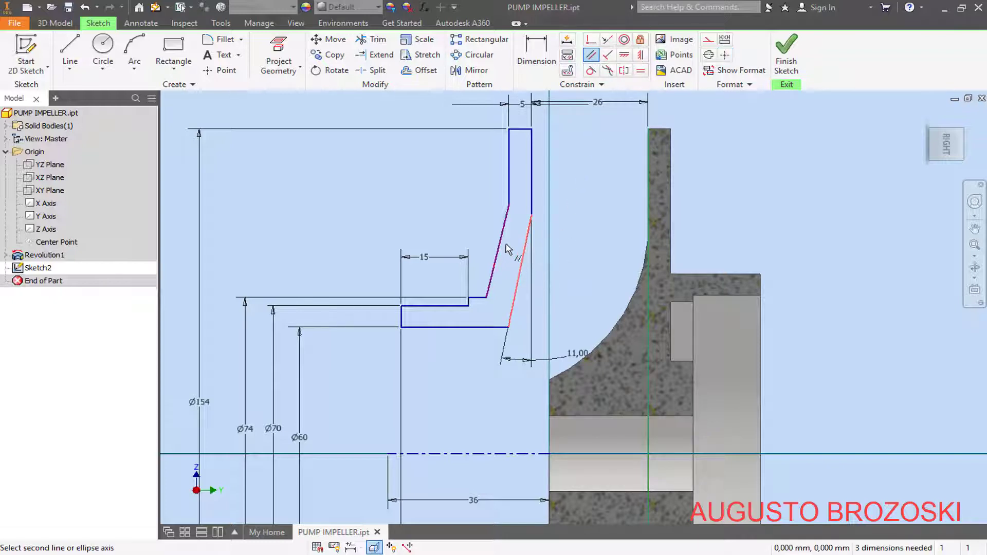
click(505, 241)
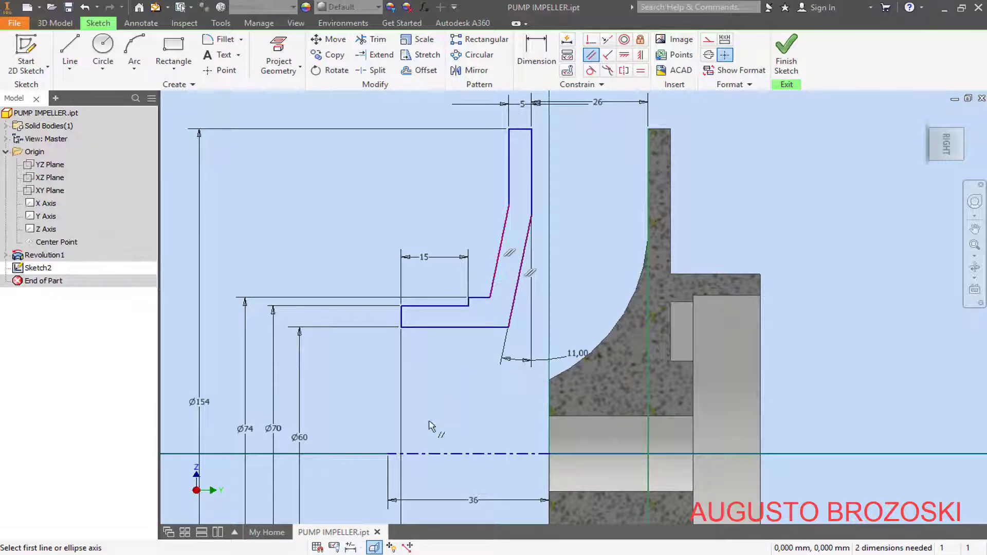
Dimension the distance from the shroud collar's outer end to the base of the outer inclined line as 17.8 mm, checking the PDF drawing
click(372, 554)
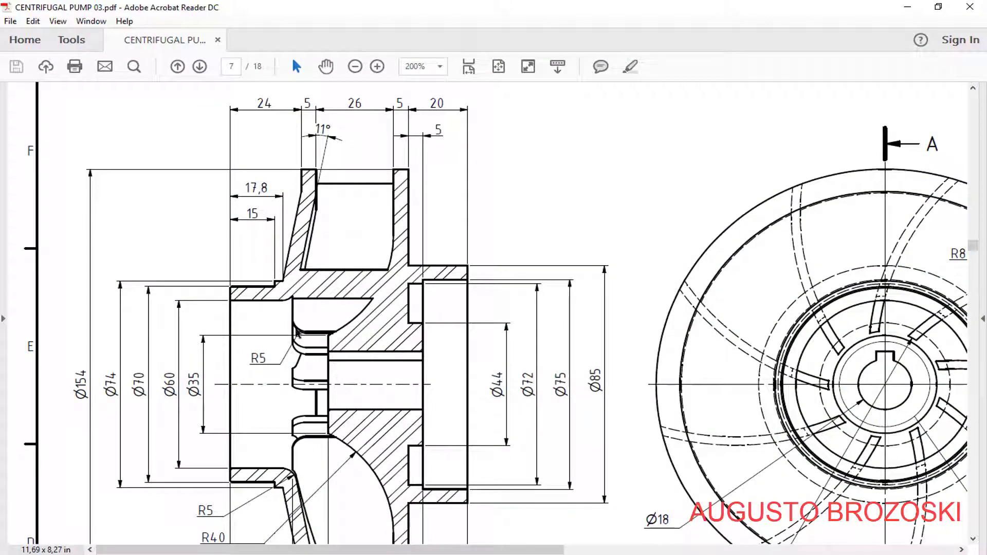
key(alt+Tab)
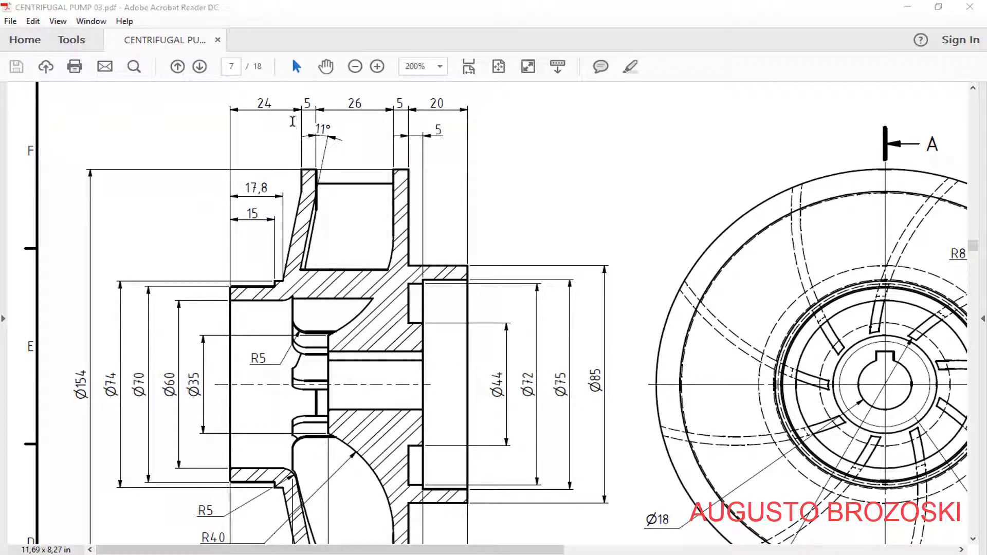
click(908, 7)
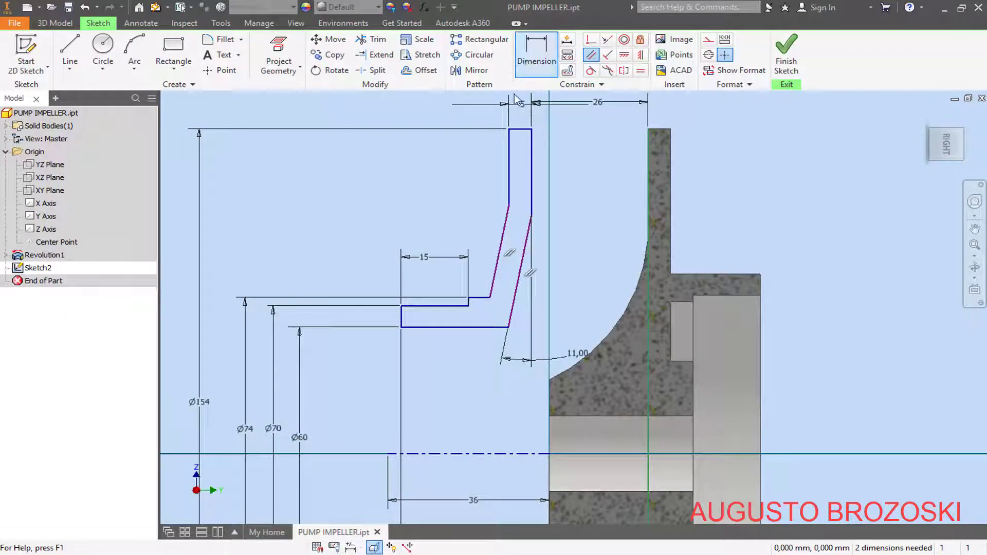
click(532, 59)
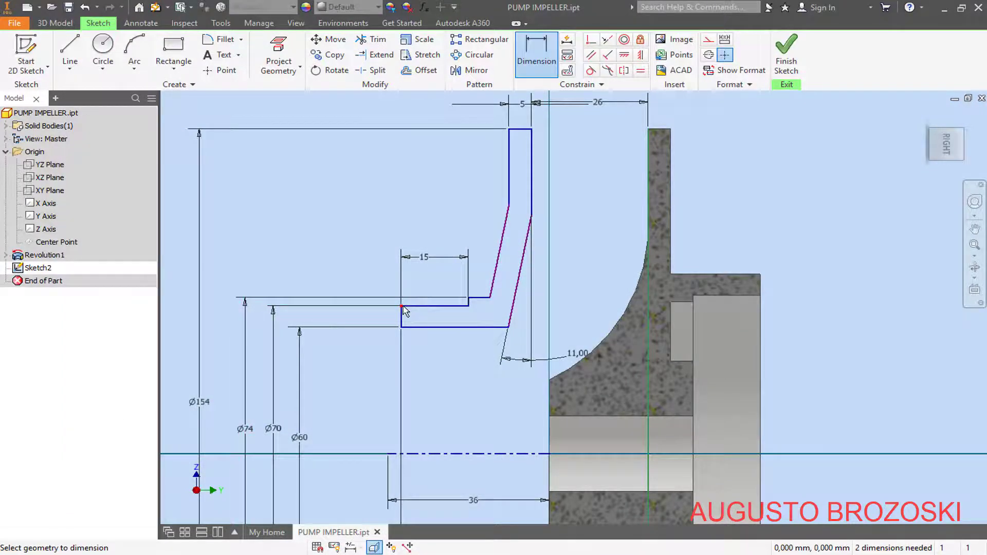
click(489, 295)
click(463, 226)
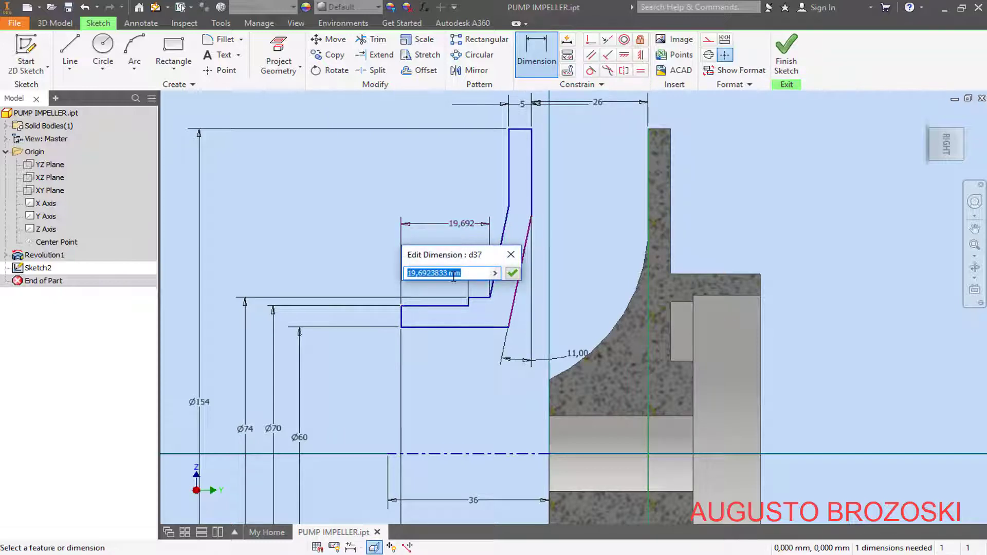
text(17,8)
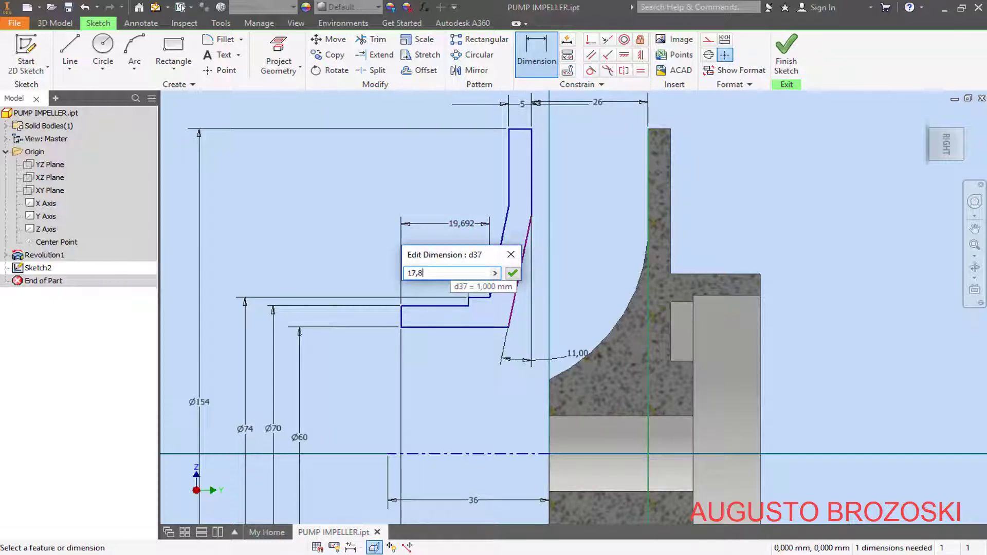
key(Return)
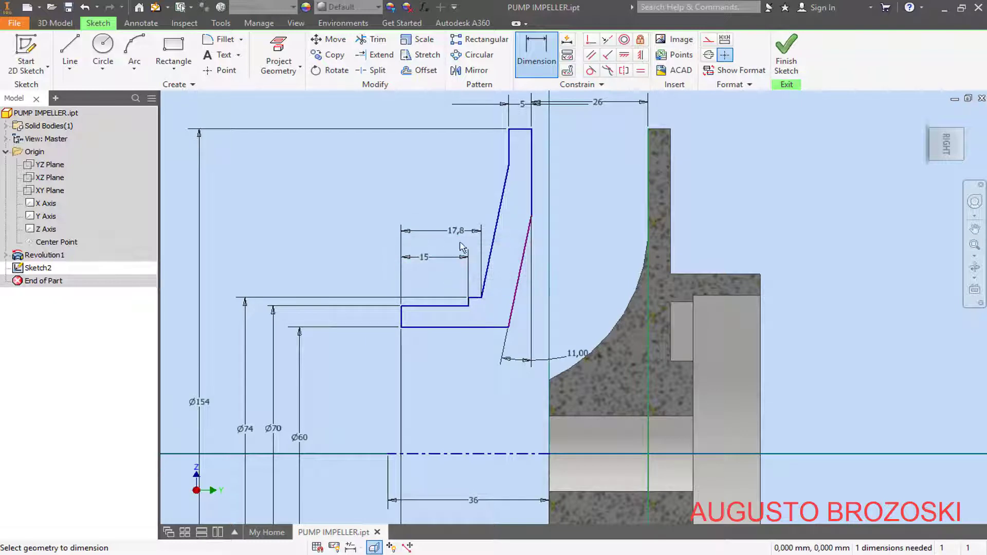
Dimension the thickness between the shroud profile's two parallel inclined lines as 5 mm
click(493, 239)
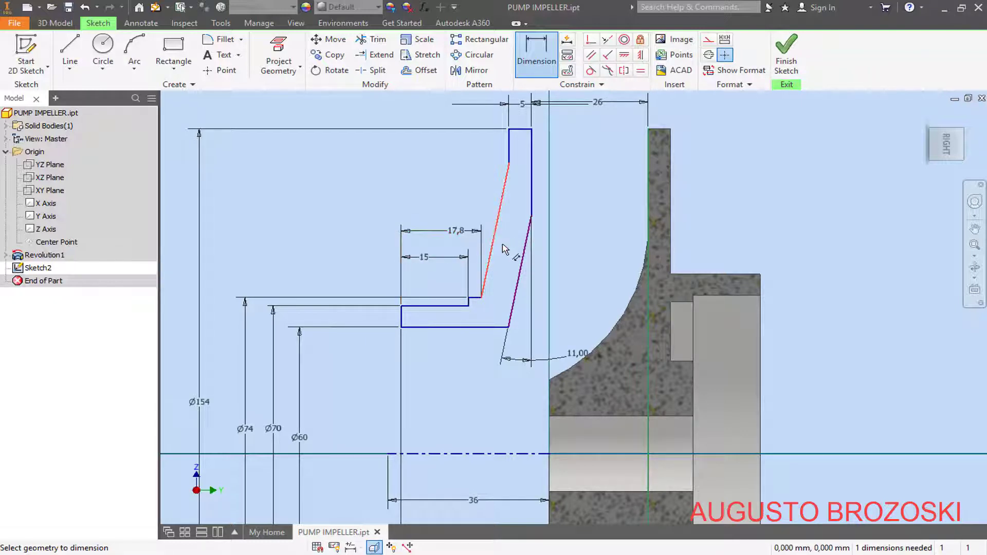
click(523, 263)
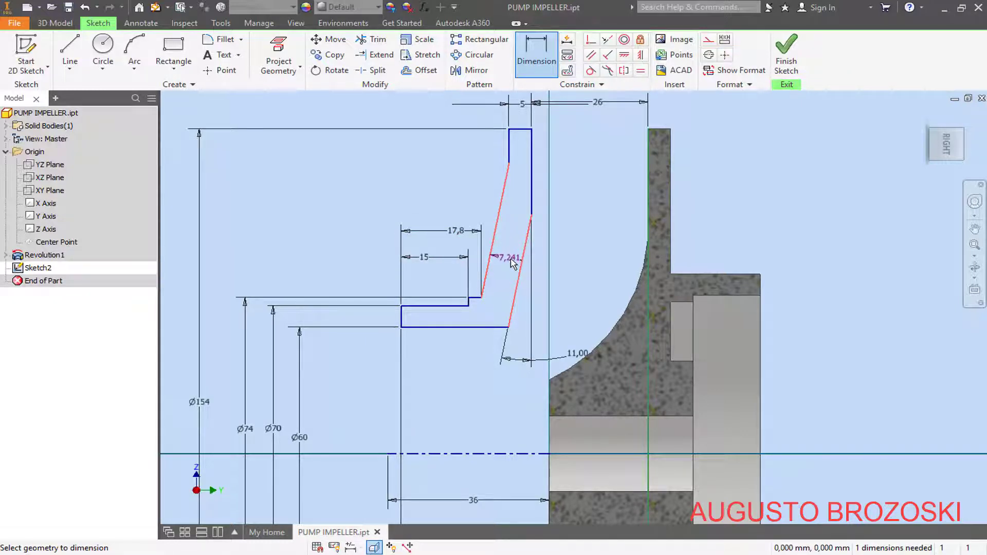
click(511, 262)
text(5)
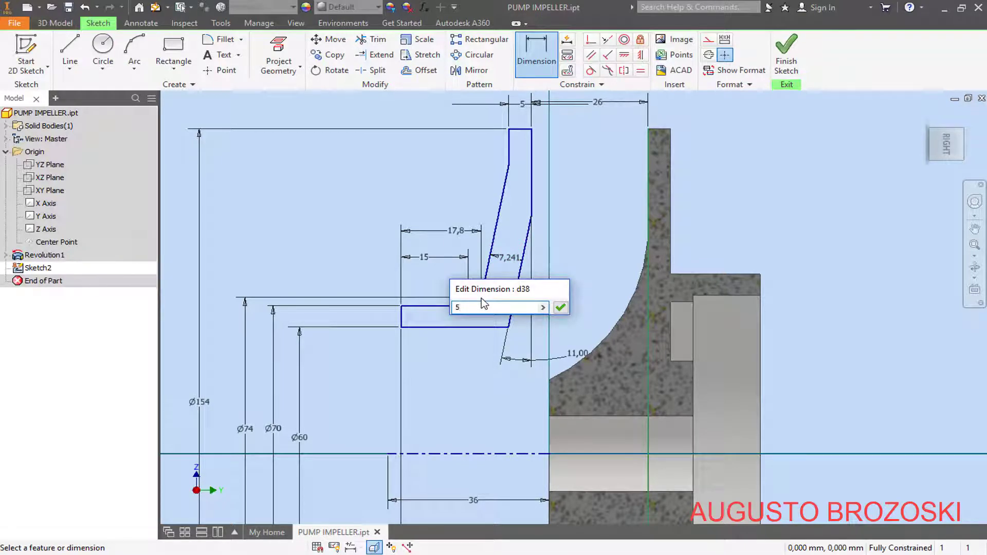
key(Return)
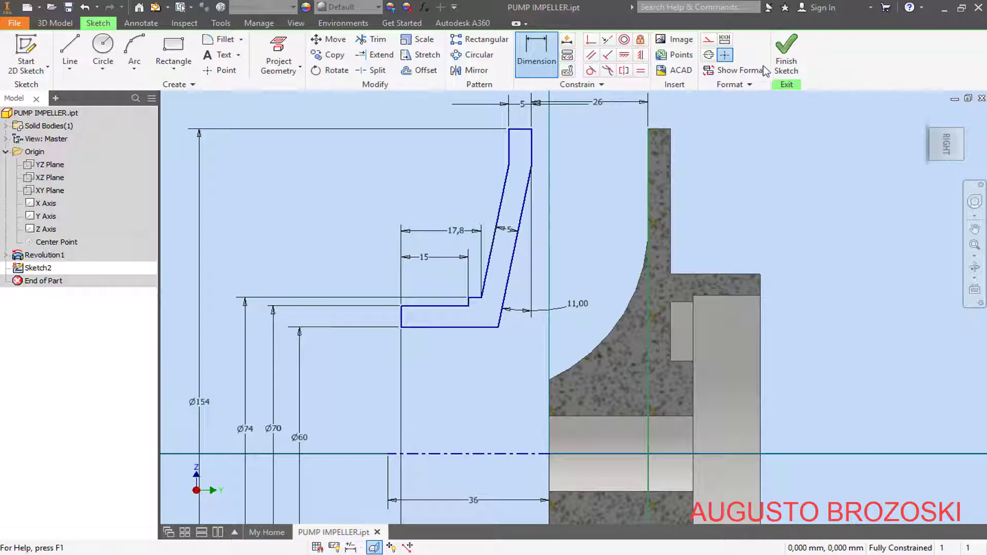
Finish the sketch and revolve the shroud profile a full turn around the centerline as a solid
click(786, 56)
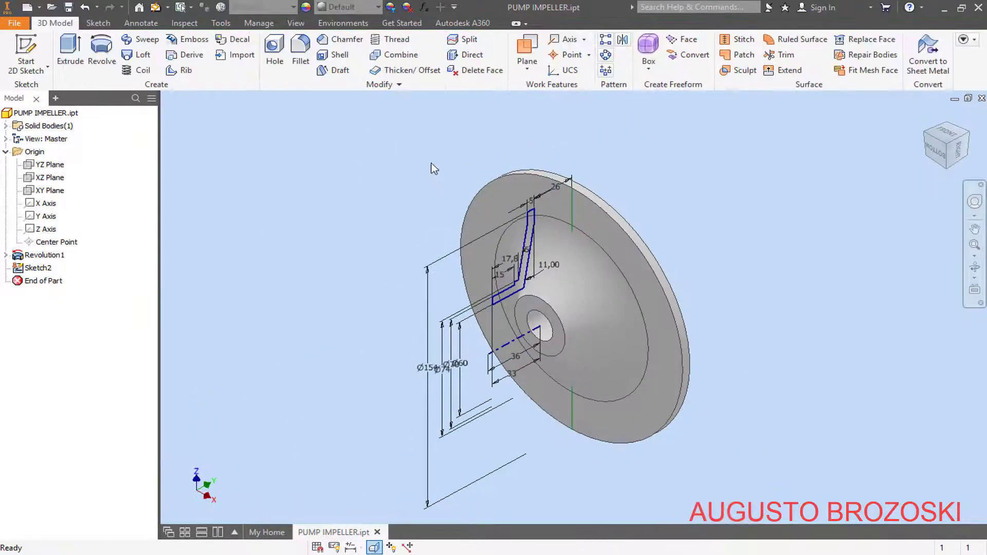
click(101, 54)
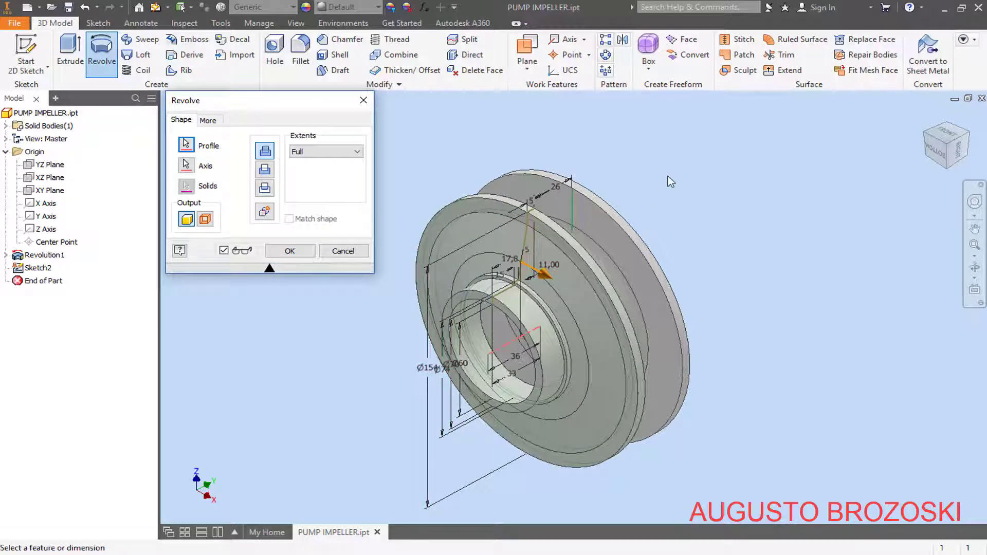
click(957, 150)
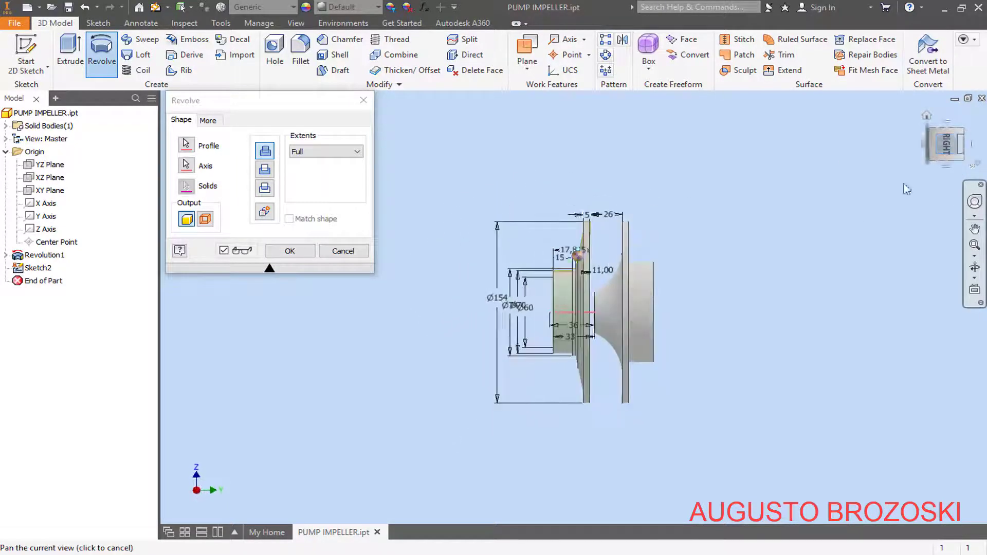
scroll(583, 308, up, 3)
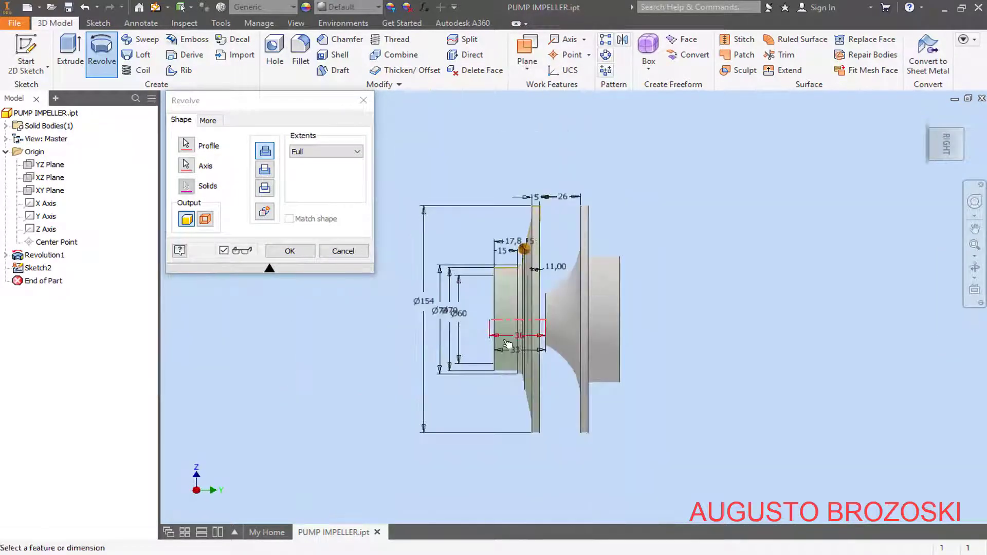
mouse_move(508, 345)
shift+middle_down()
mouse_move(666, 329)
mouse_move(540, 353)
mouse_move(525, 345)
shift+middle_up()
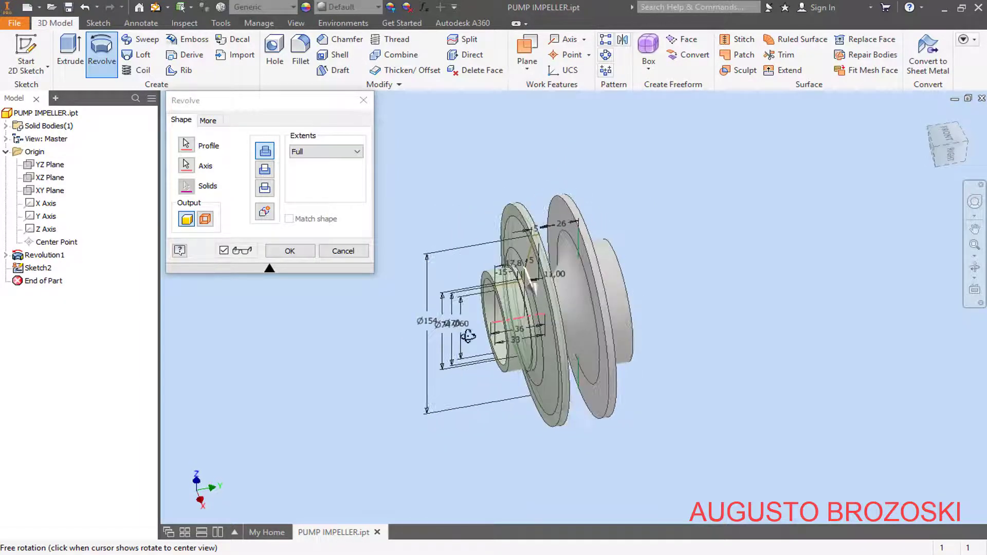
click(295, 253)
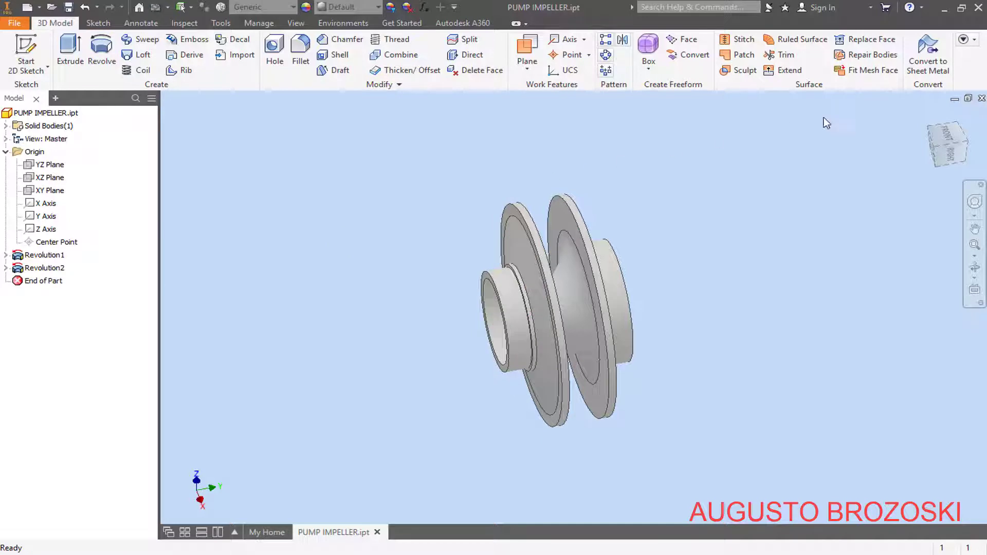
shift+middle_drag(502, 238, 460, 157)
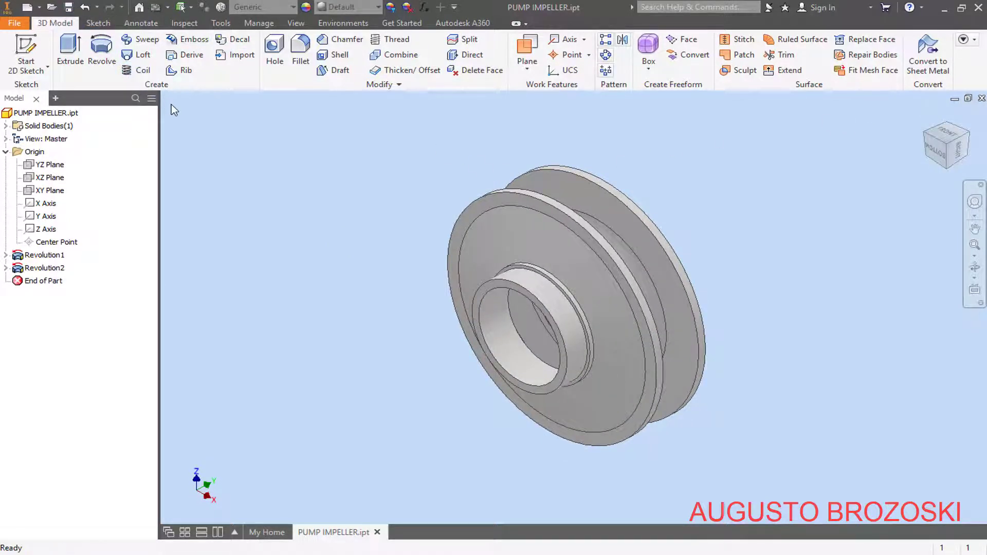
Check the corner radius in the PDF drawing and fillet the shroud's inner edge, where the bore meets the inclined inner face, with 5 mm radius
key(alt+Tab)
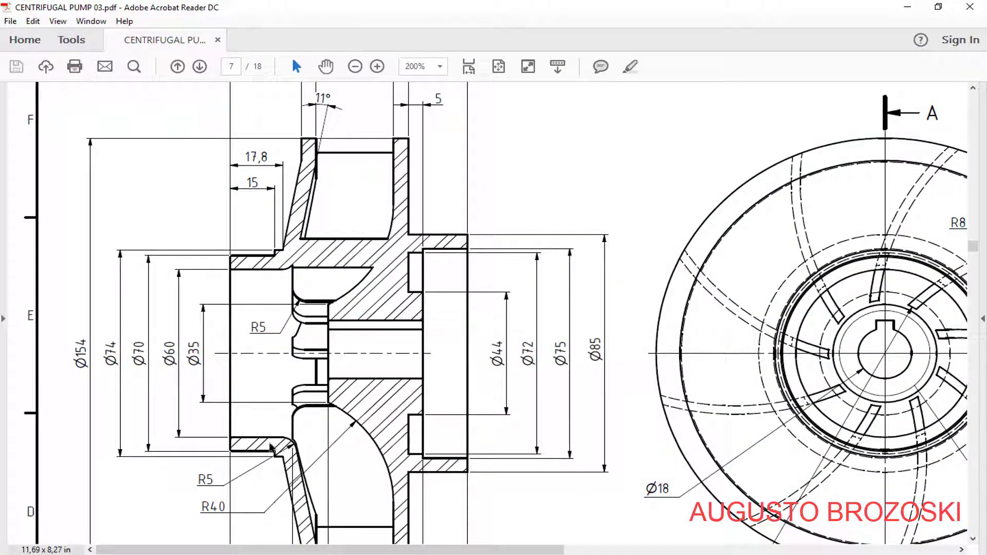
click(907, 6)
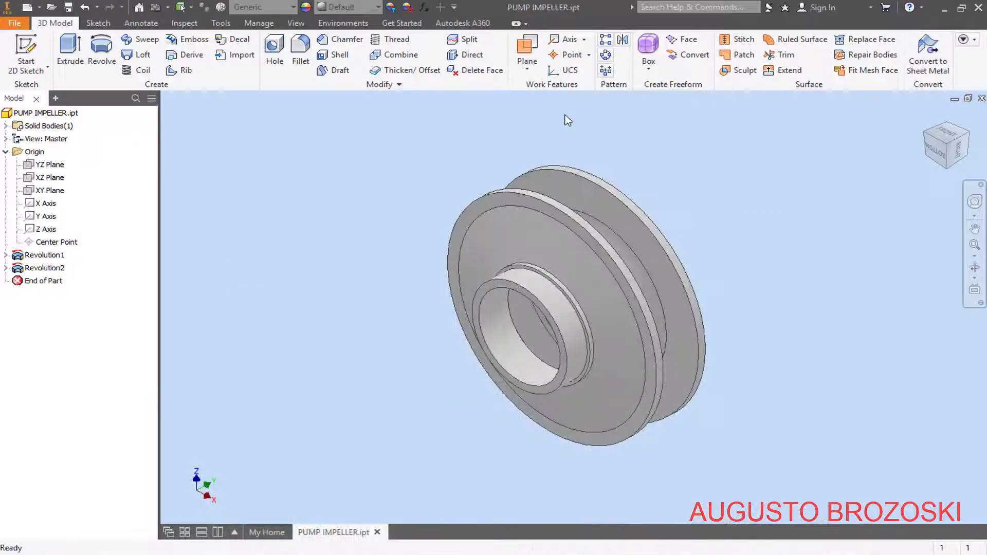
click(303, 62)
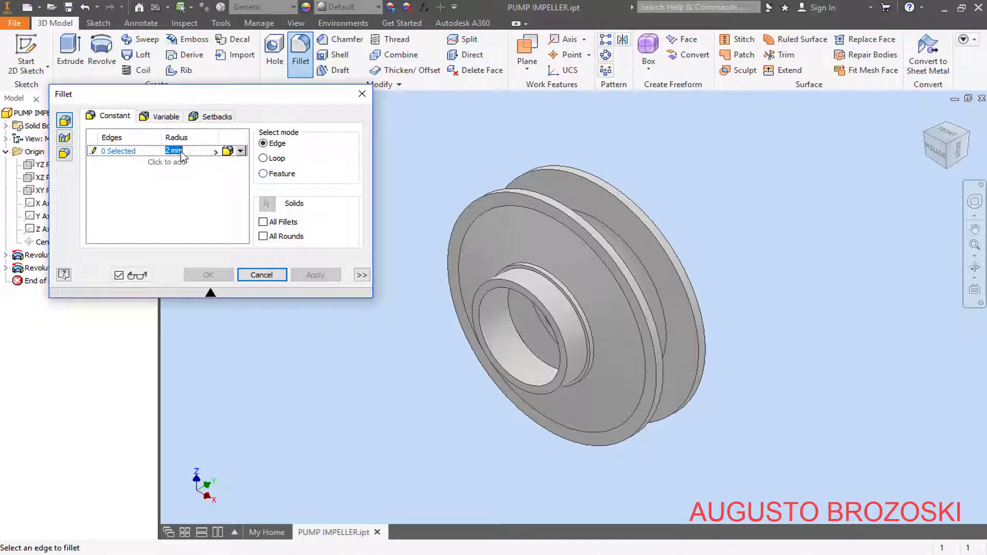
text(5)
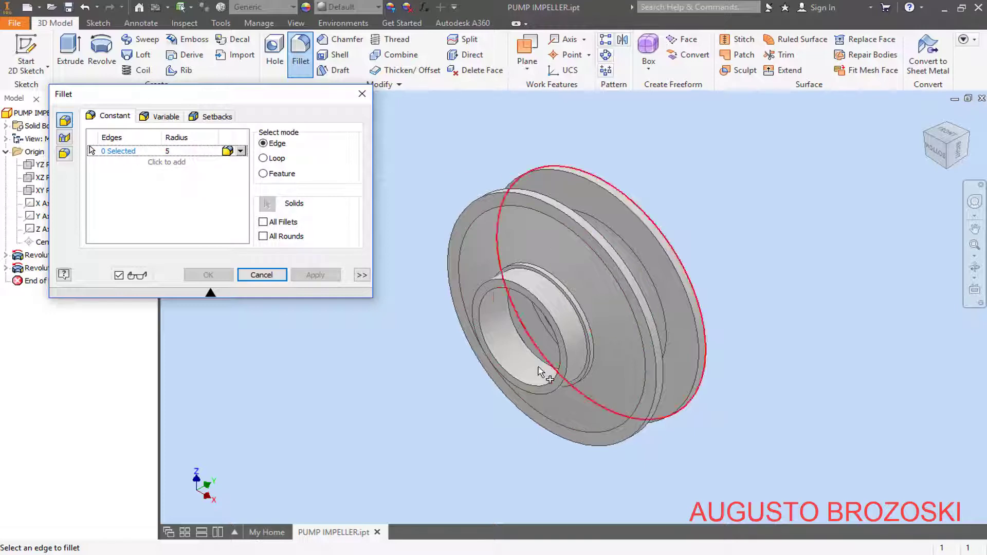
scroll(530, 369, up, 4)
scroll(530, 368, down, 3)
middle_drag(543, 345, 549, 252)
scroll(545, 248, up, 5)
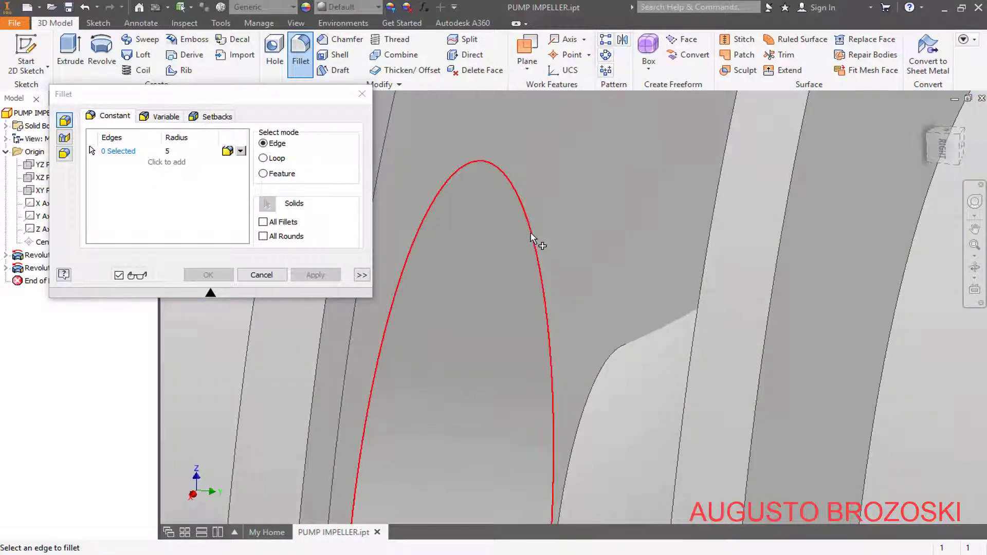
scroll(532, 291, down, 8)
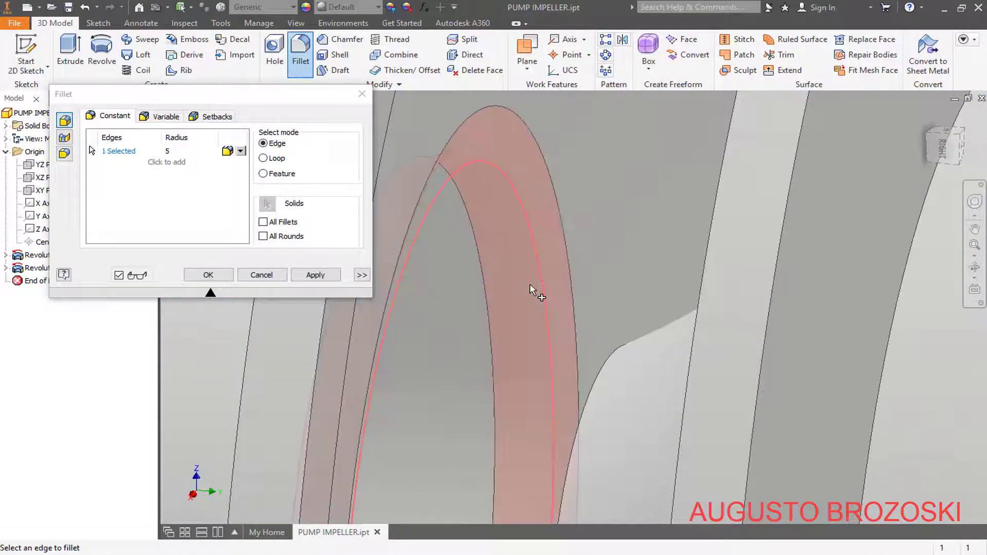
click(223, 276)
shift+middle_drag(419, 292, 478, 242)
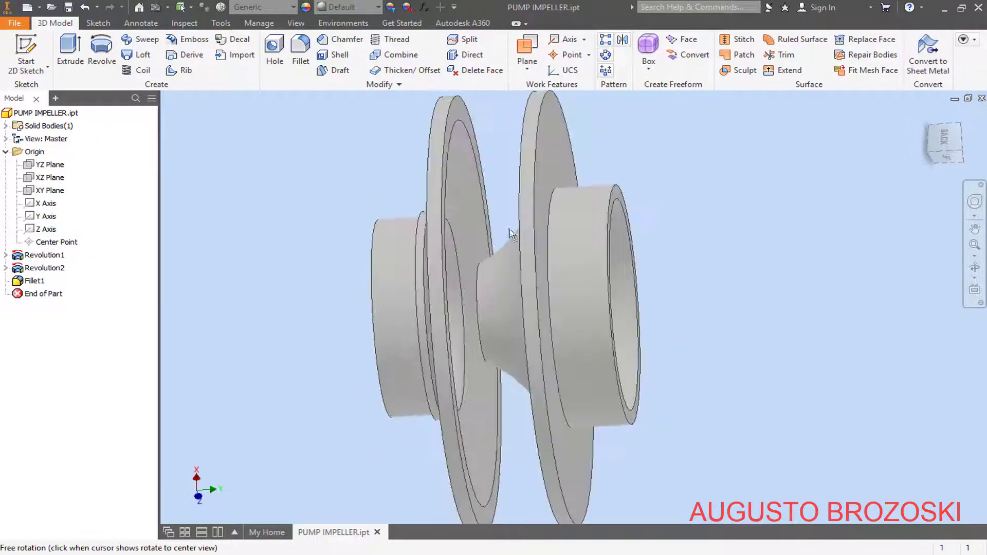
click(924, 116)
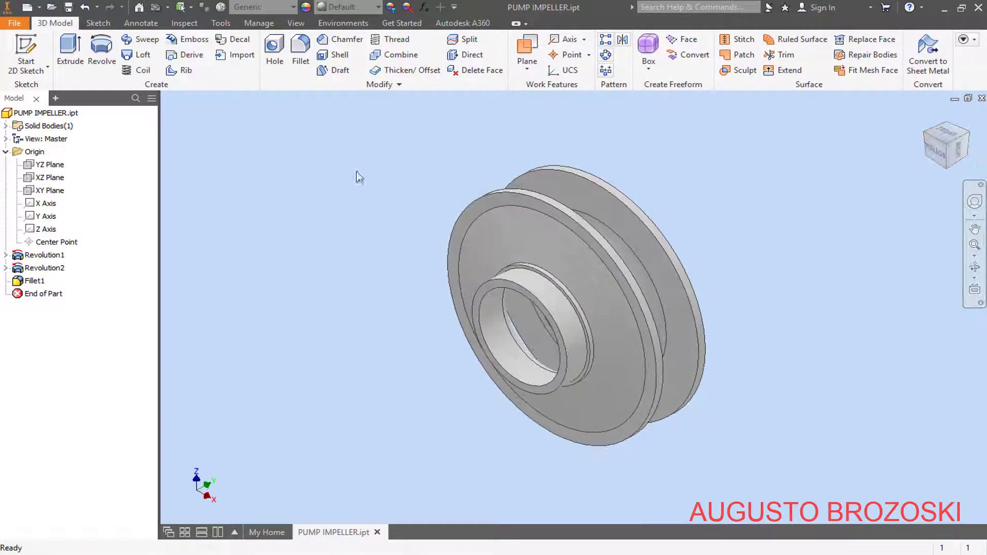
Examine the curved vanes, bore and keyway in the impeller's front view and section in the PDF drawing
click(354, 554)
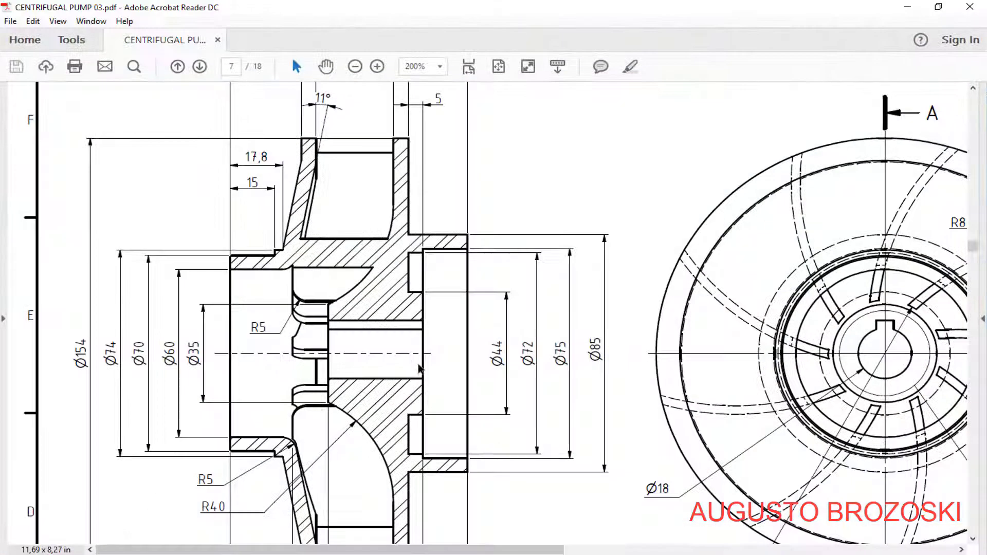
drag(389, 549, 574, 537)
scroll(554, 358, down, 2)
scroll(469, 329, down, 1)
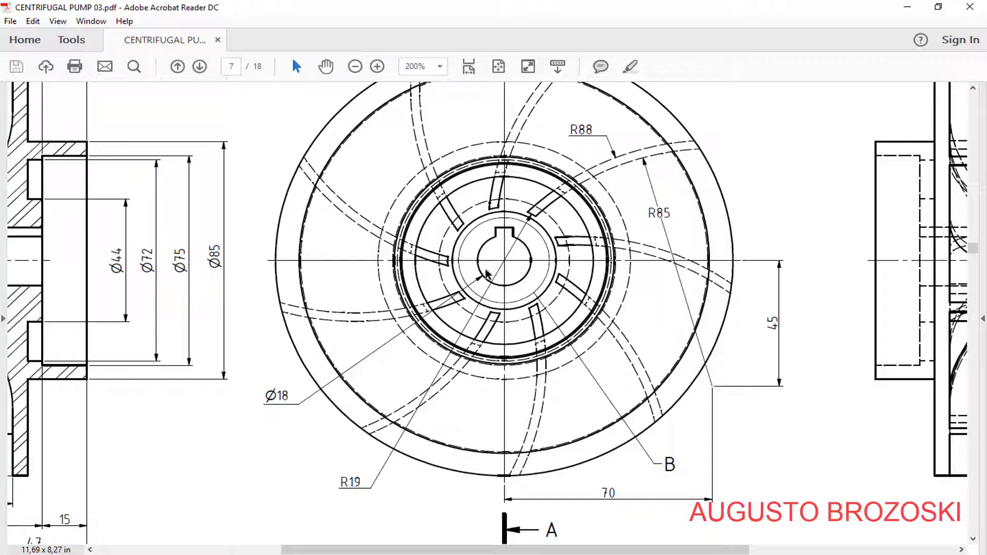
scroll(469, 260, up, 1)
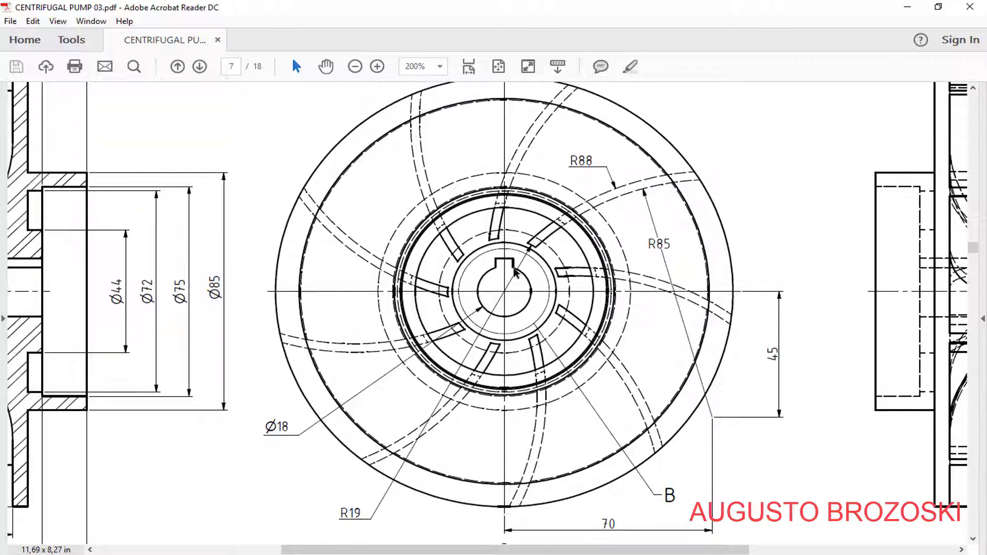
scroll(216, 452, left, 3)
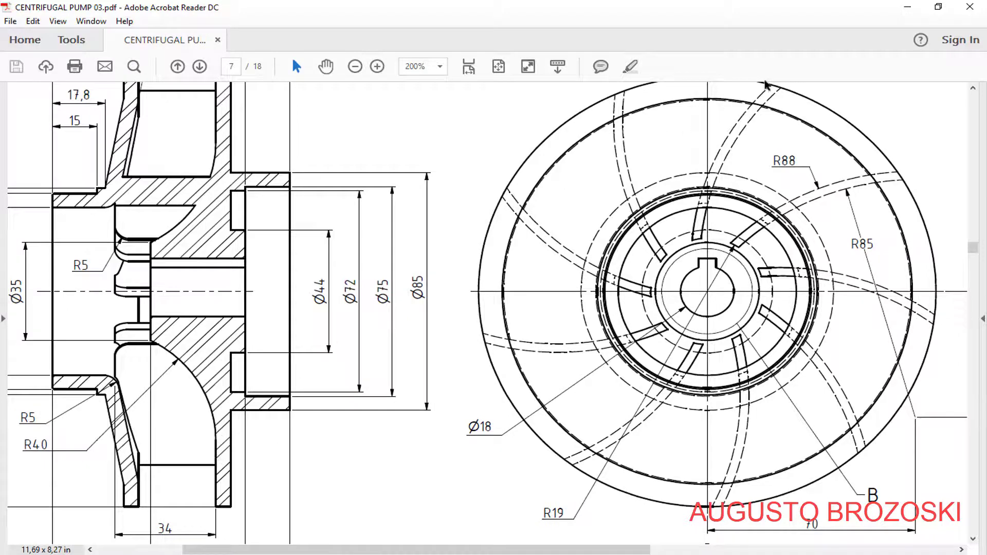
click(908, 7)
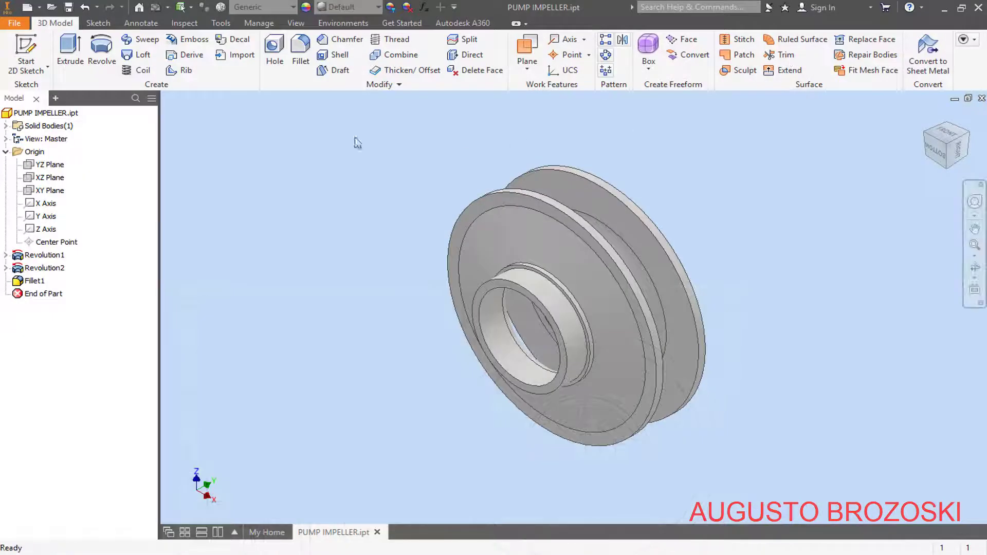
Start a sketch on the rear disc's flat face facing the shroud and slice the graphics at the sketch plane
click(26, 54)
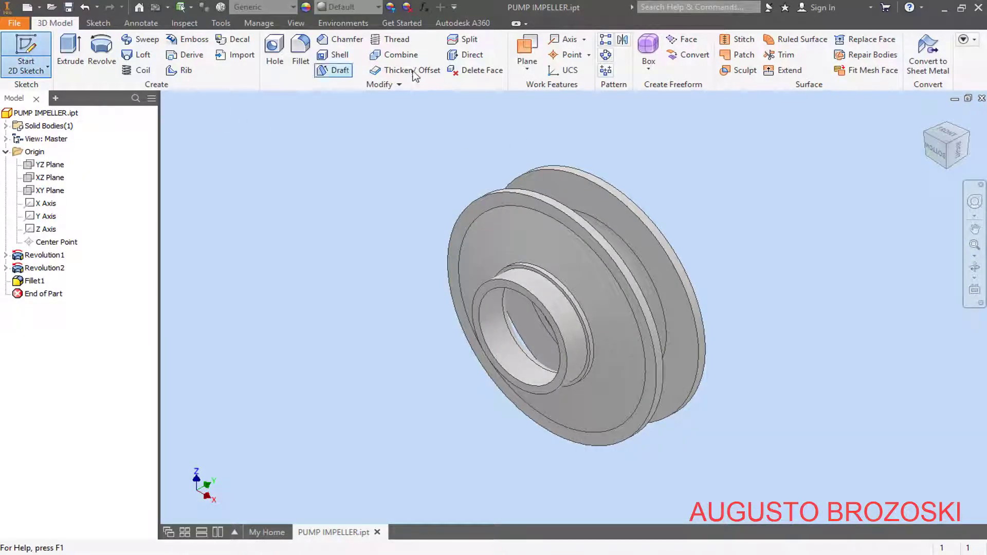
click(595, 194)
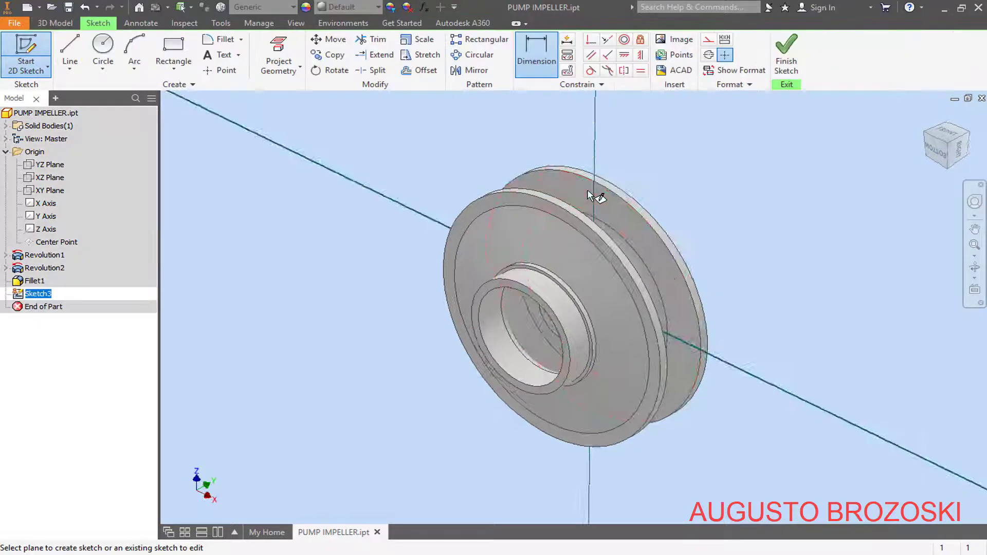
right_click(381, 166)
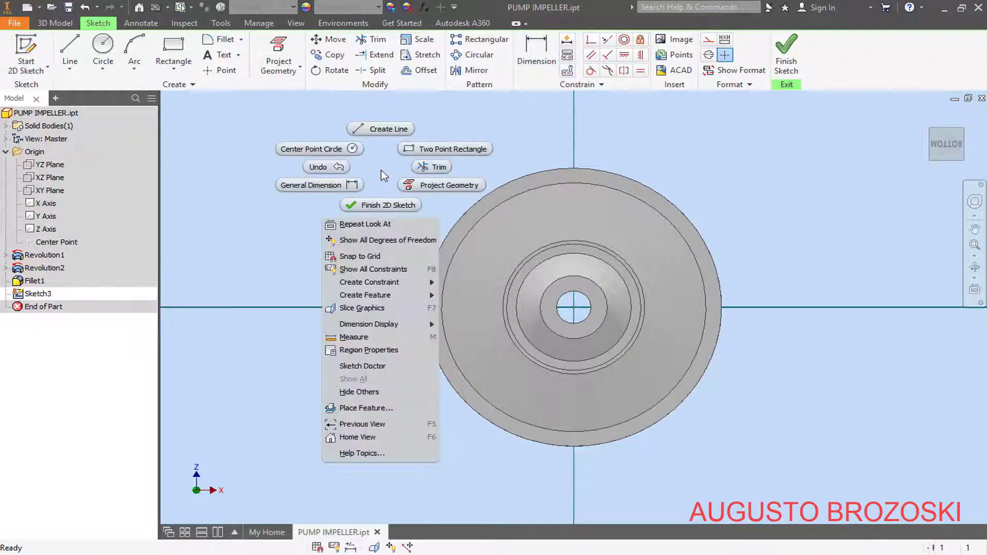
click(362, 308)
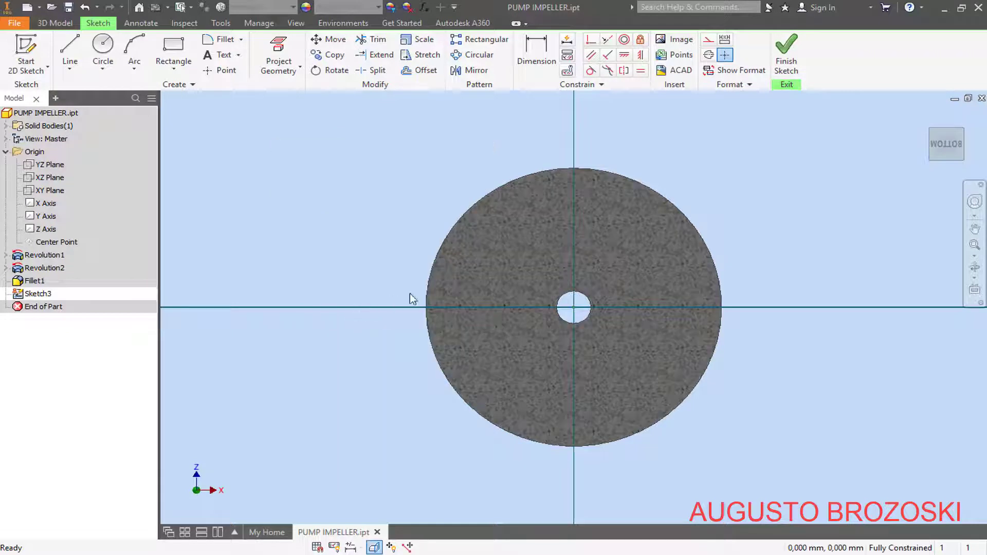
Sketch two concentric circles centred about 50 mm right and 32 mm below the origin, plus an origin-centred circle of about 18.7 mm radius
click(104, 59)
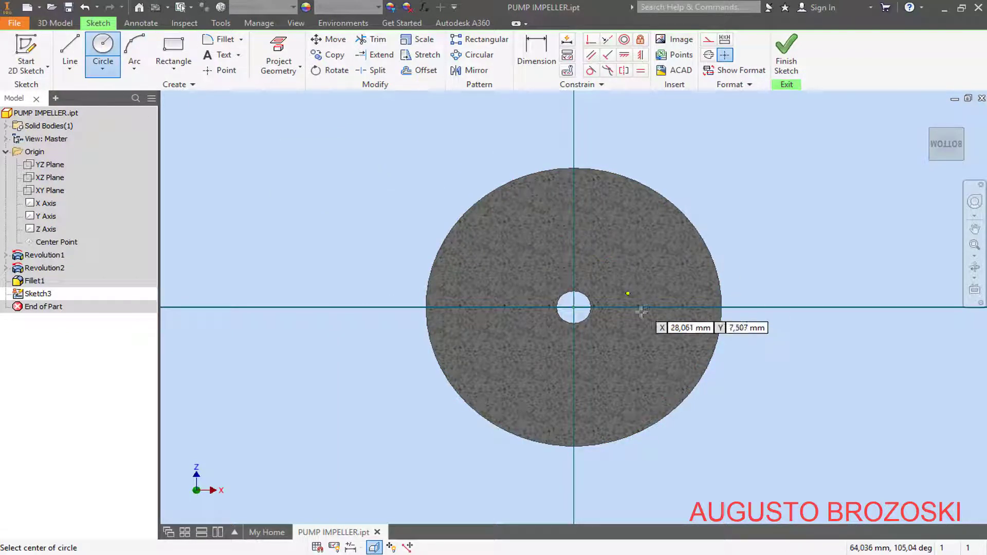
click(670, 366)
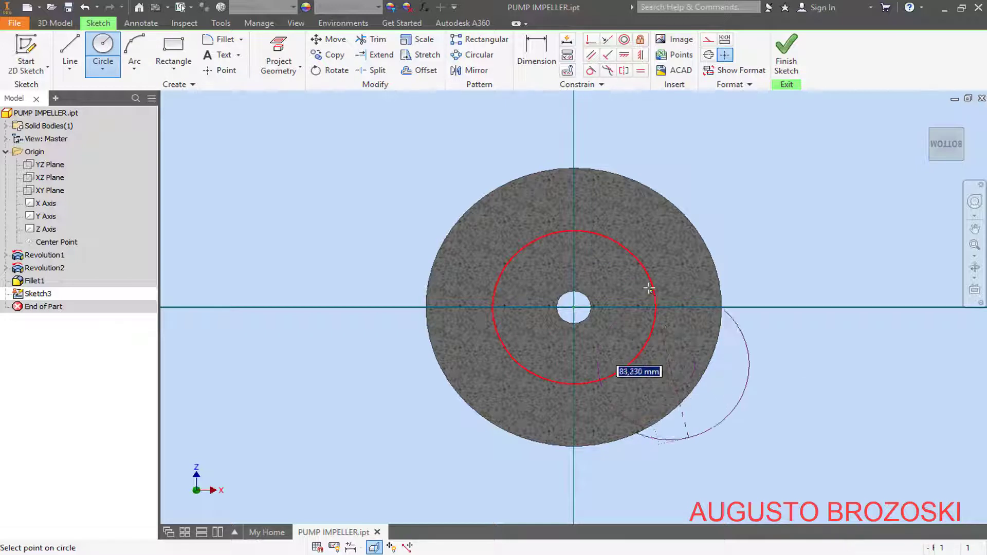
click(646, 235)
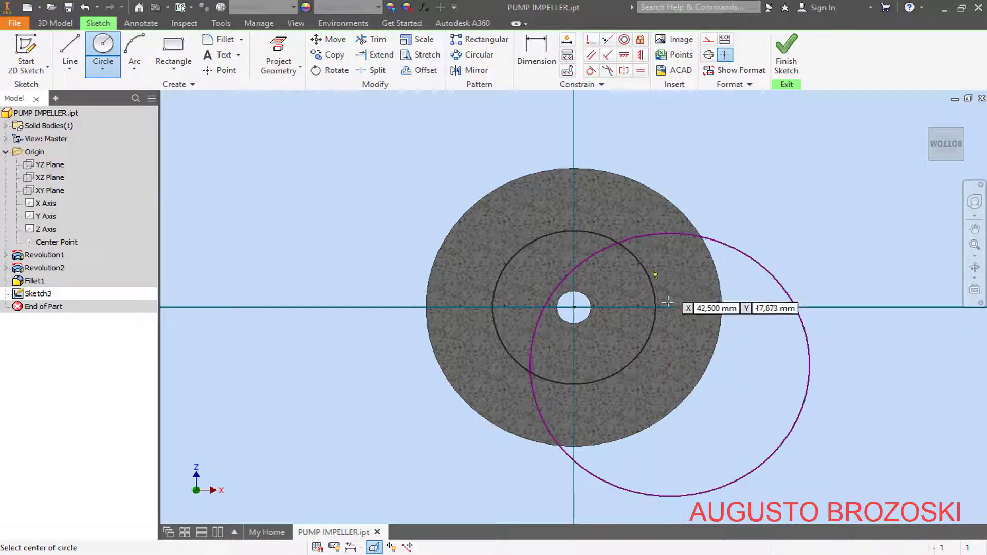
click(668, 364)
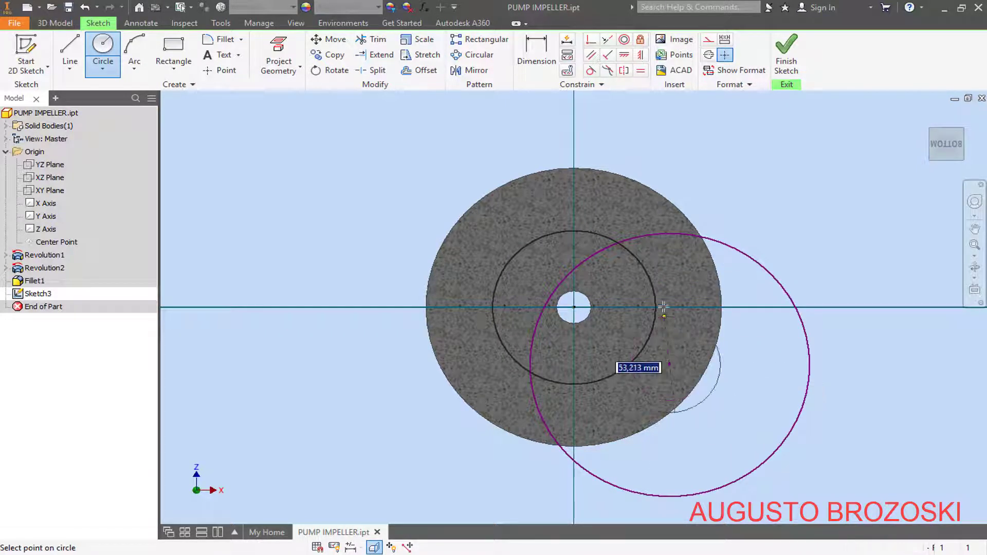
click(656, 252)
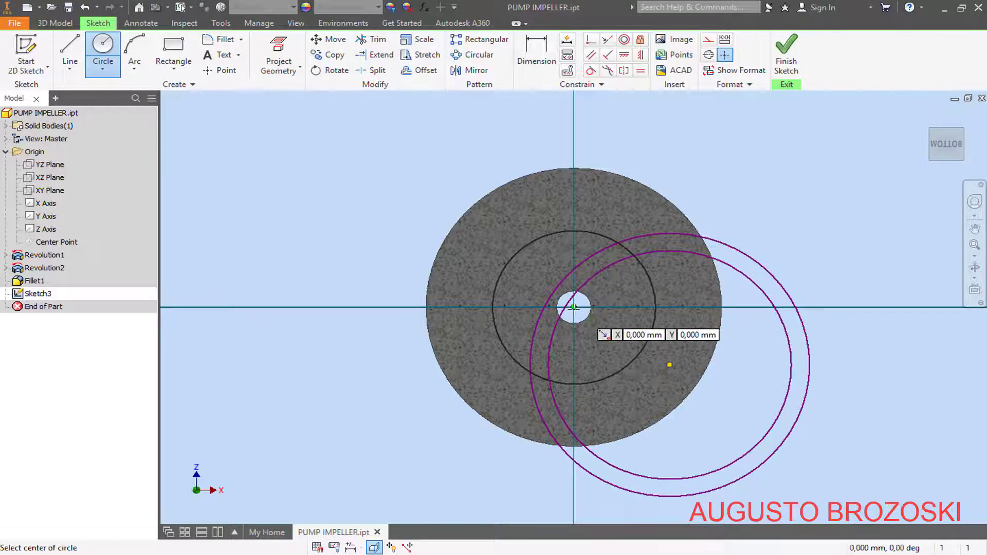
click(575, 307)
click(585, 275)
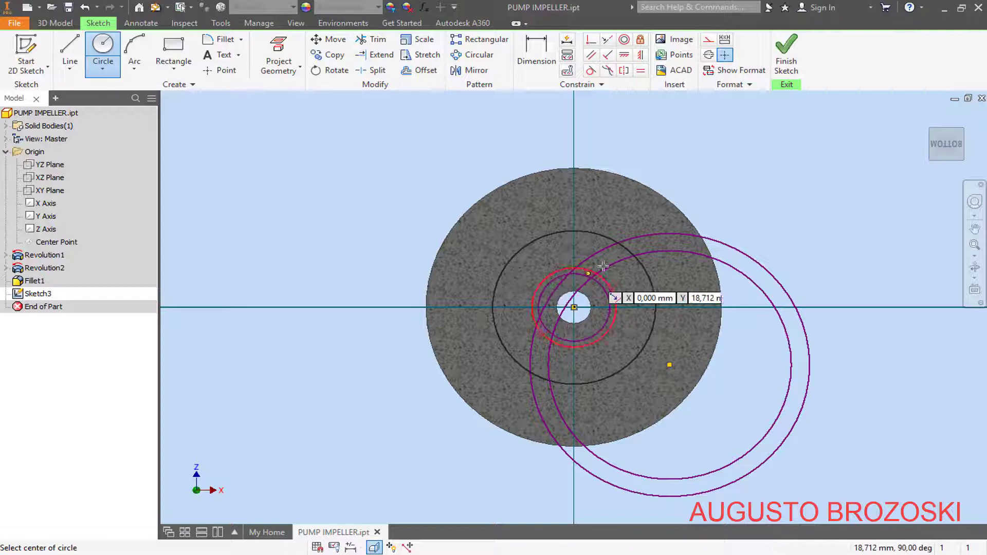
key(Escape)
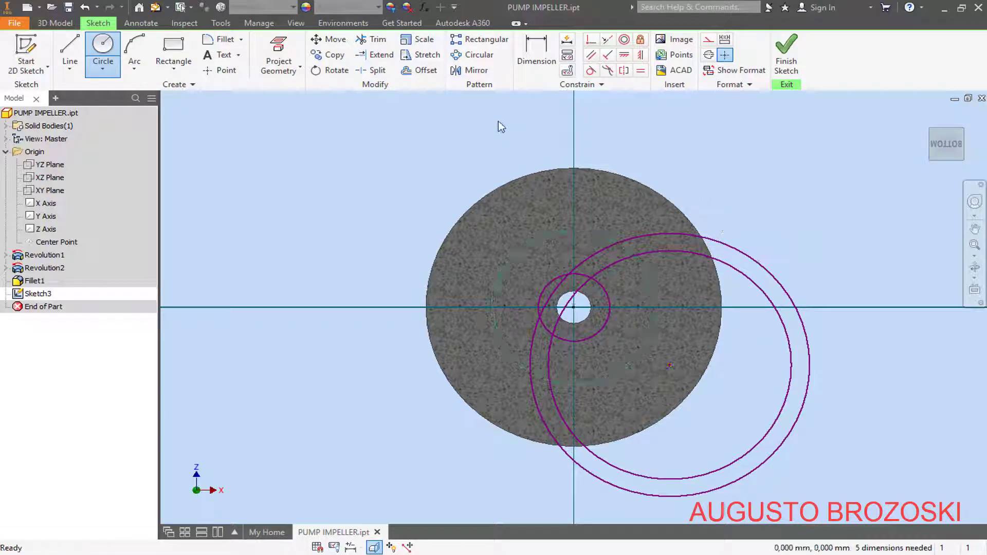
Delete the projected circle between the bore and the rim, and project the disc's outer edge into the sketch
click(546, 235)
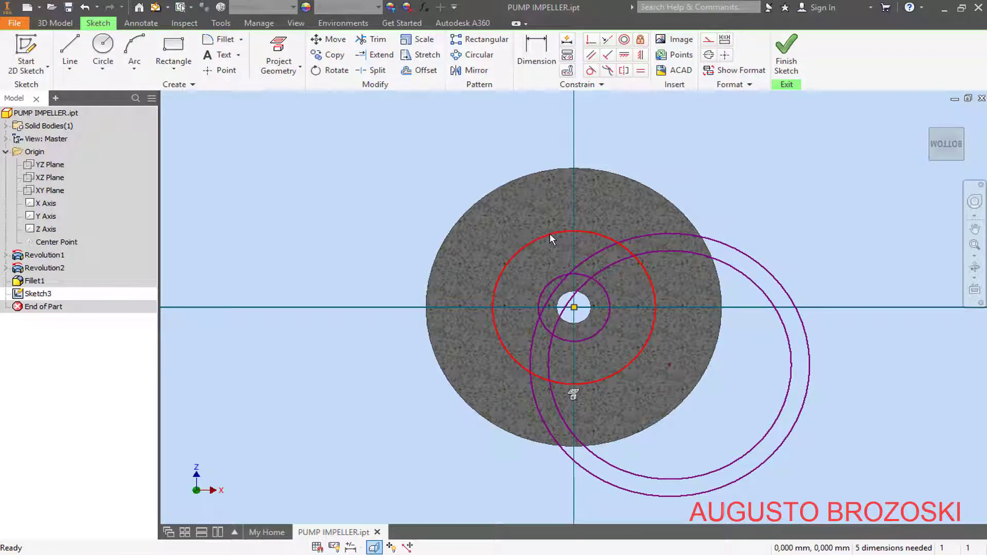
key(Delete)
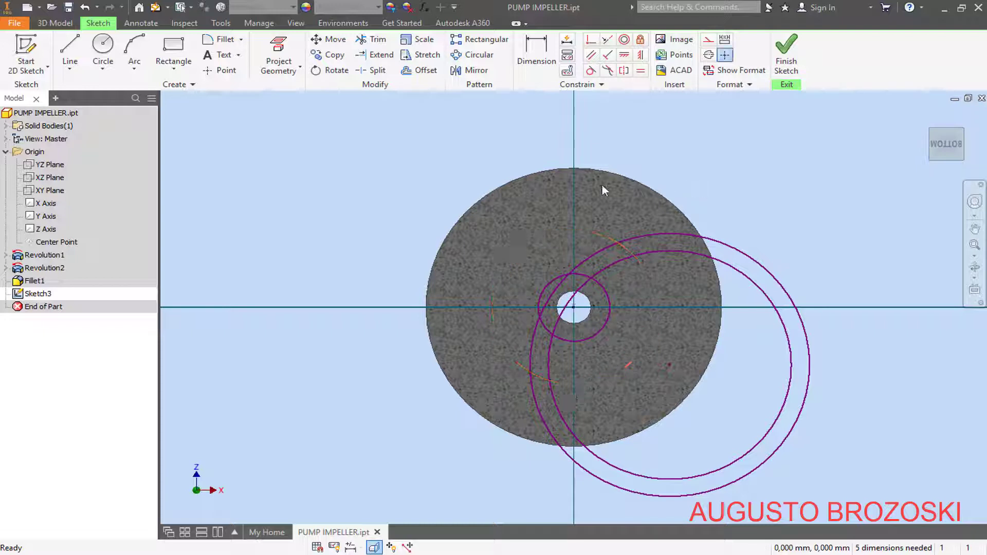
click(278, 57)
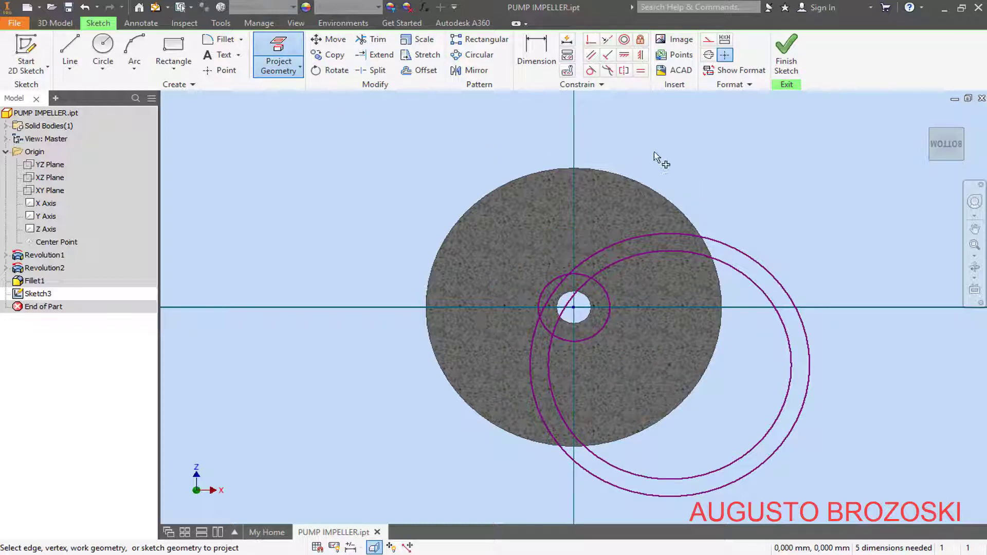
click(657, 196)
key(Escape)
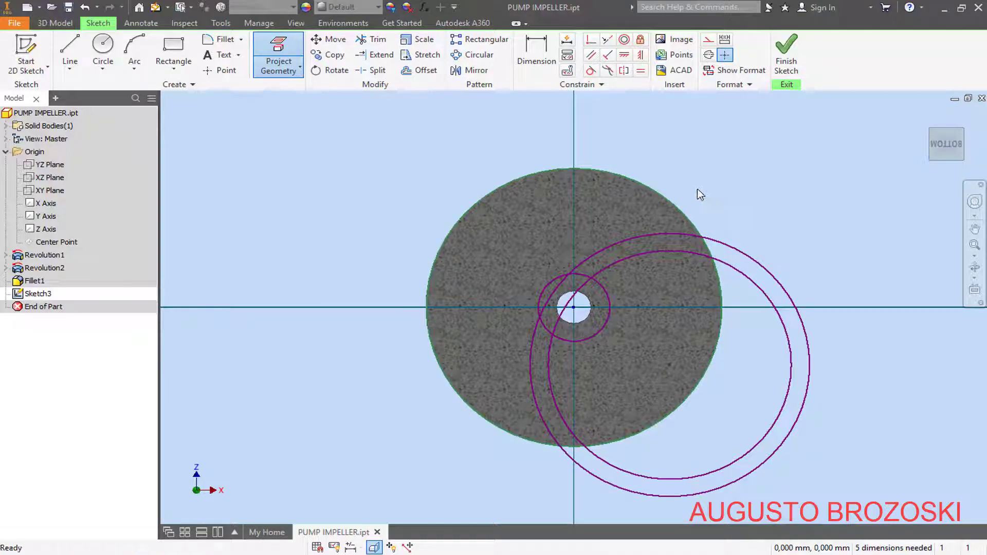
Check the vane arcs' centre position in the PDF drawing and set its horizontal distance from the origin to 70 mm
key(d)
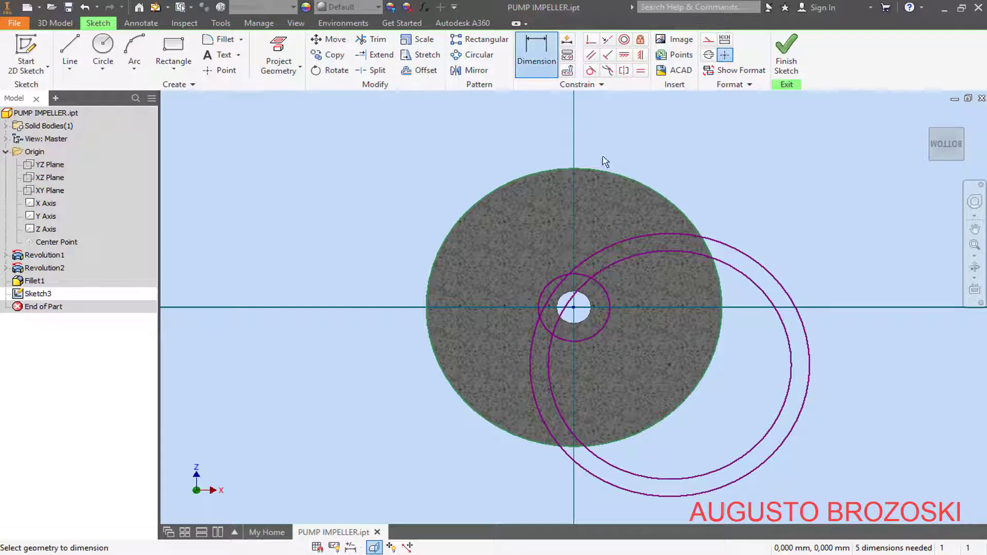
click(574, 308)
click(668, 363)
click(627, 394)
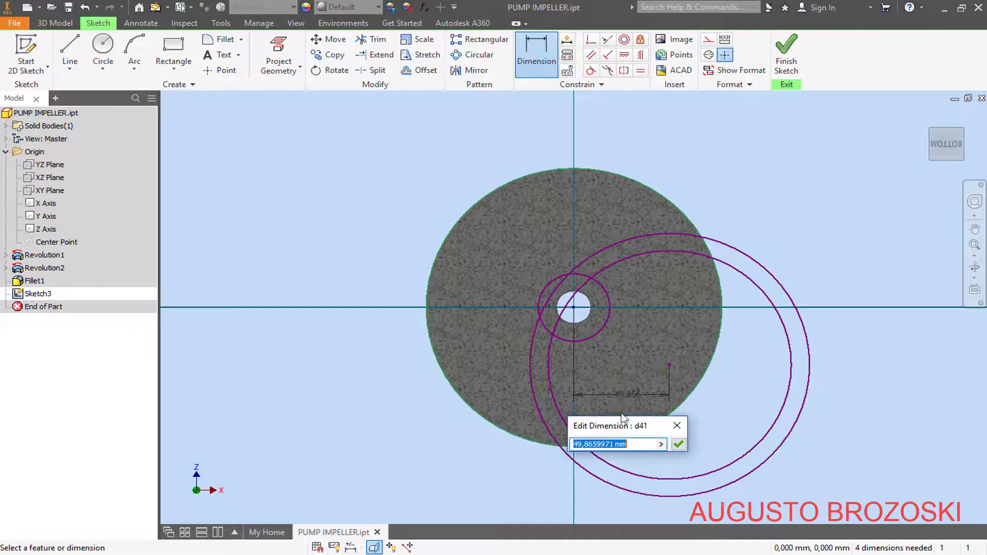
key(alt+Tab)
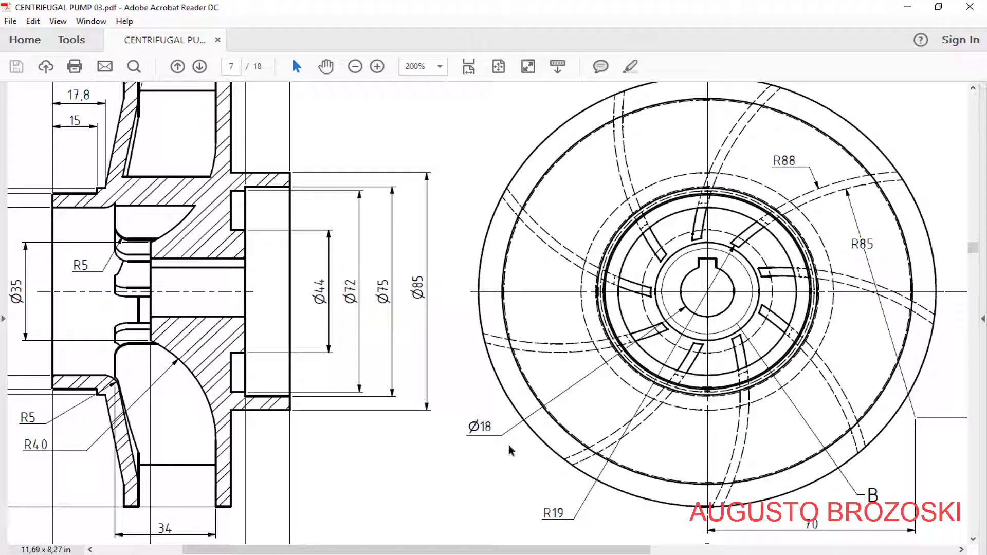
drag(549, 550, 685, 550)
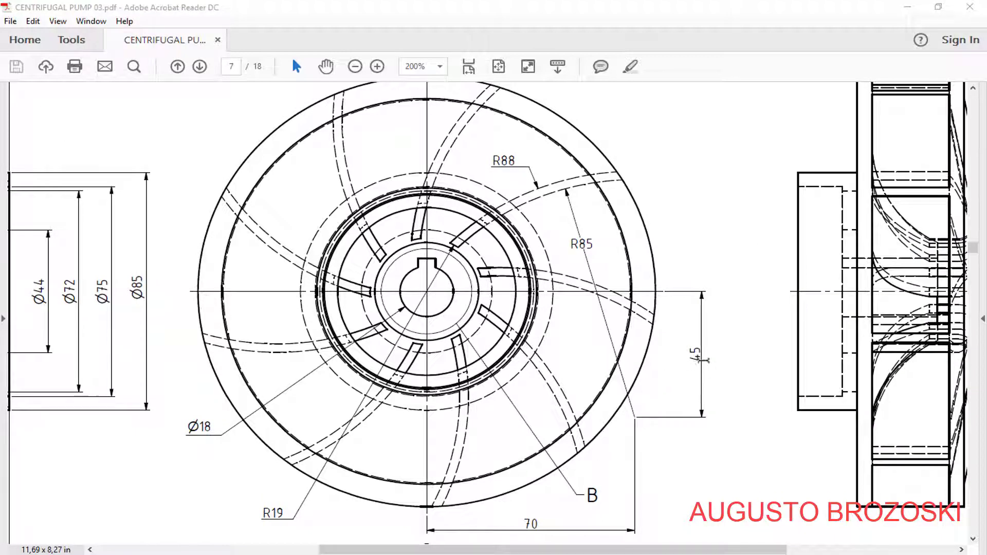
click(908, 7)
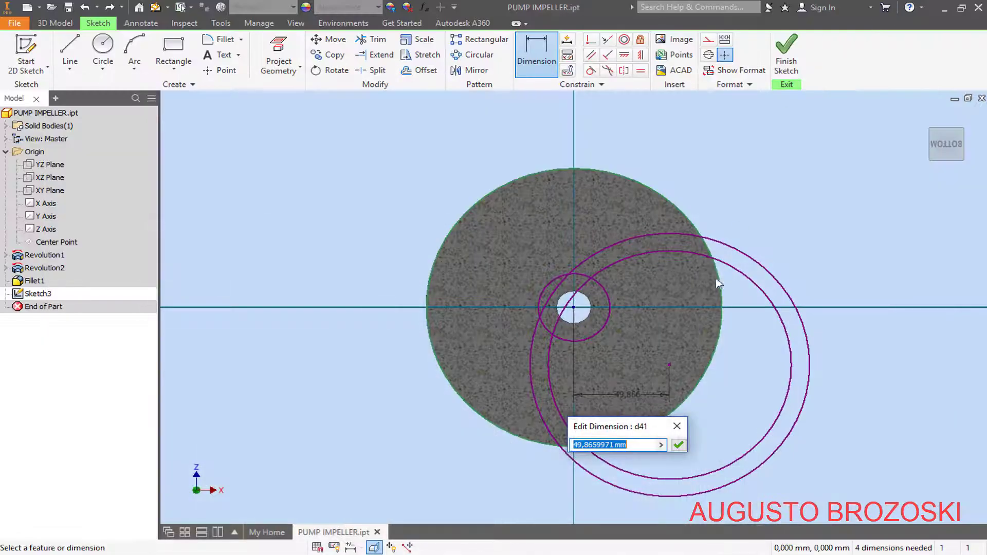
text(70)
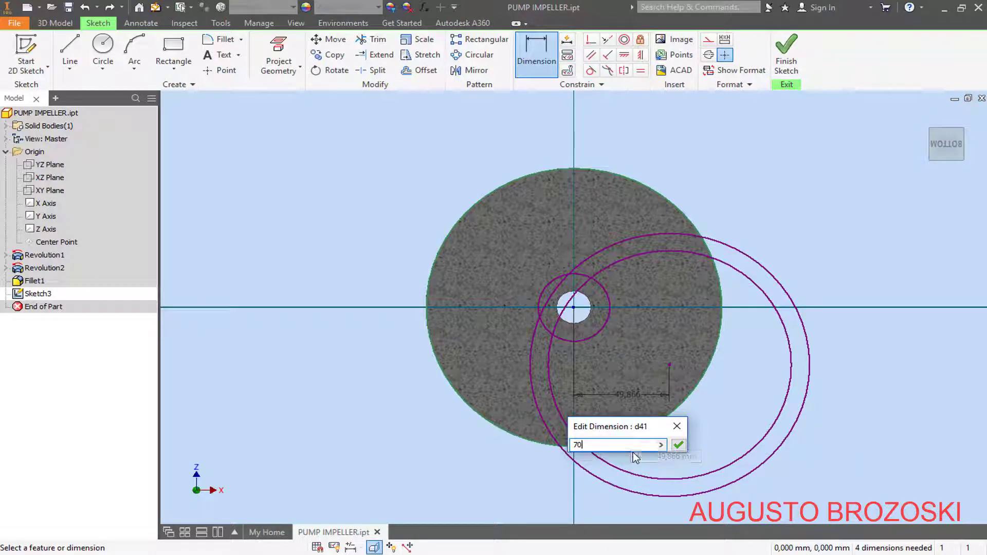
key(Return)
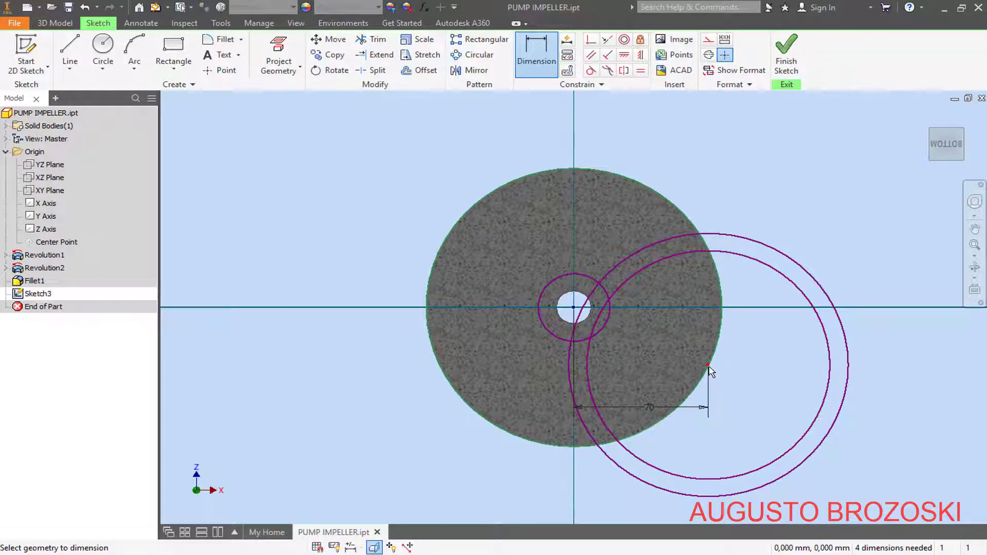
Dimension the vertical distance between the origin and the two large circles' shared centre as 45 mm
click(574, 307)
click(708, 365)
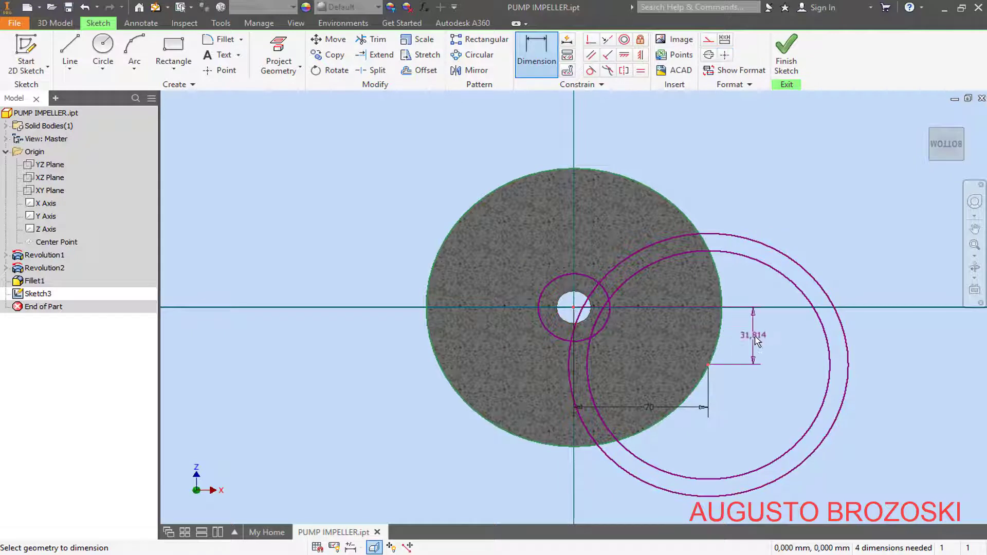
click(753, 338)
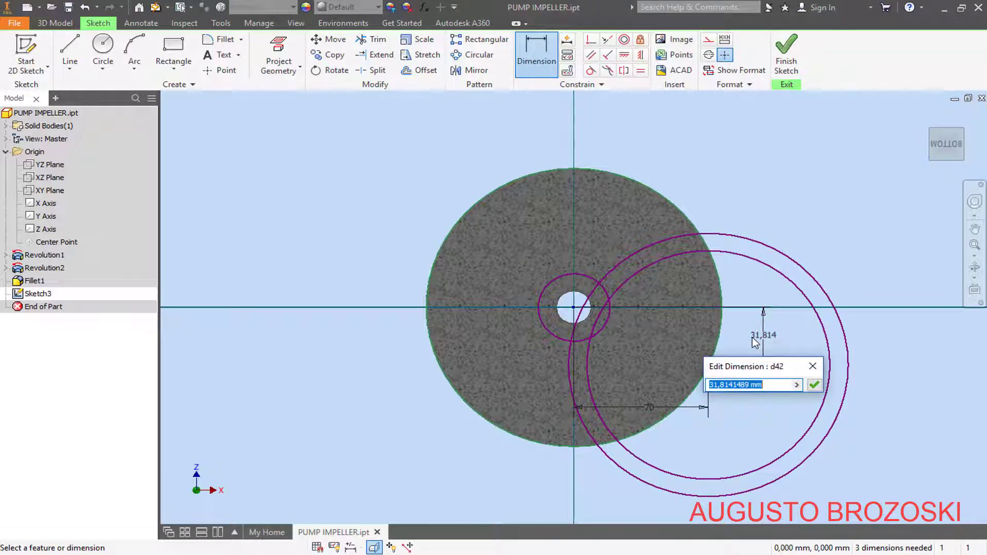
text(45)
key(Return)
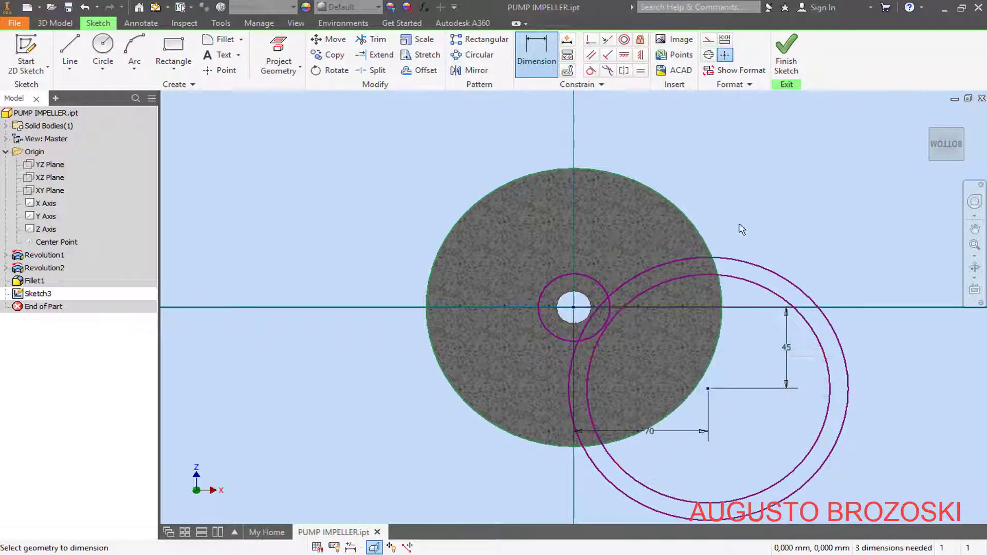
key(Escape)
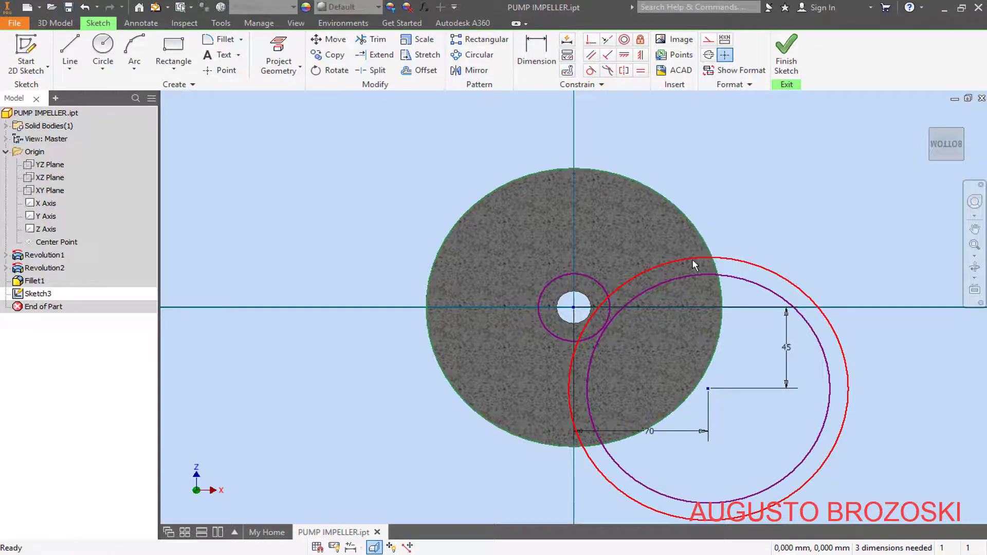
Enlarge the two offset circles and trim them with the hub circle, leaving one curved vane outline from the hub to the disc's rim
mouse_move(659, 254)
mouse_down()
mouse_move(643, 236)
mouse_move(656, 245)
mouse_up()
drag(675, 278, 656, 251)
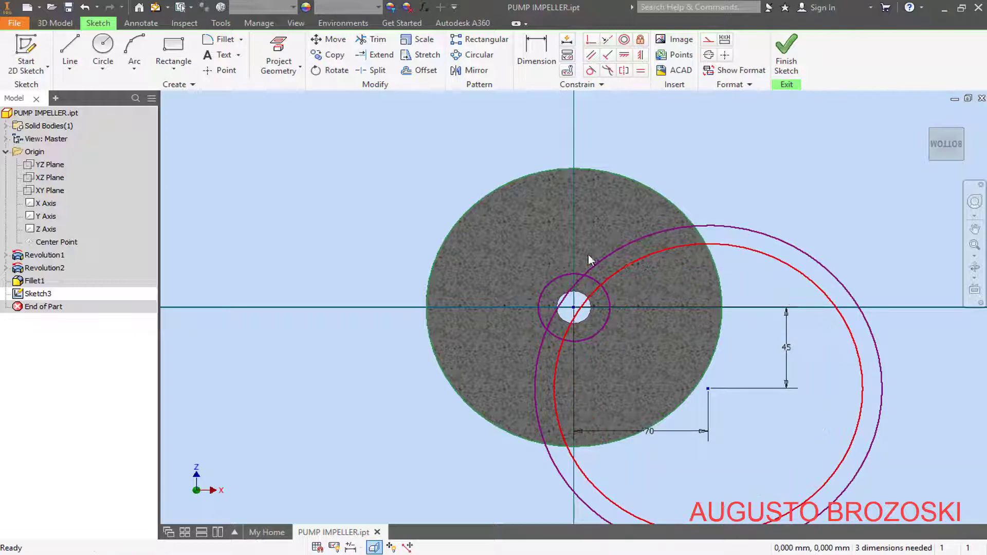
click(373, 39)
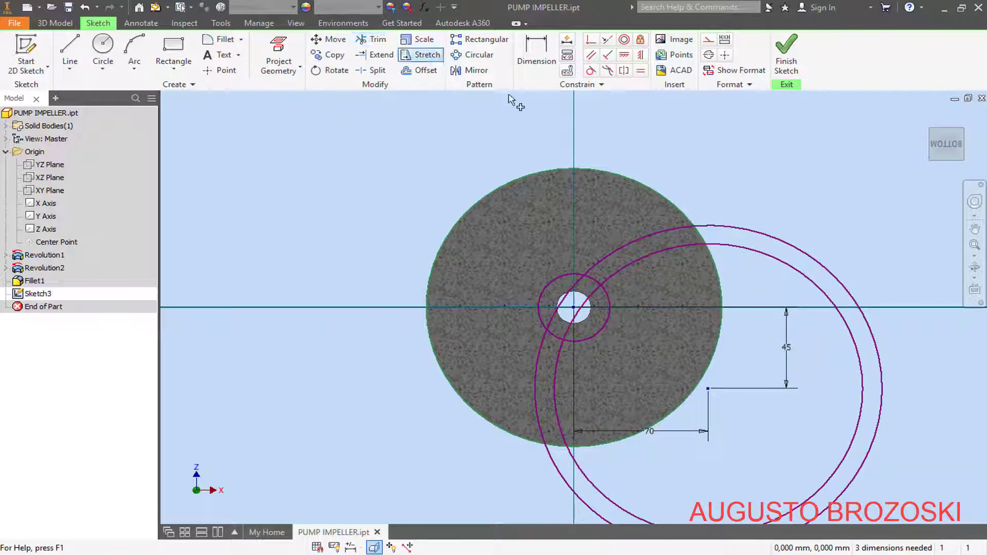
drag(771, 222, 669, 416)
drag(569, 390, 524, 374)
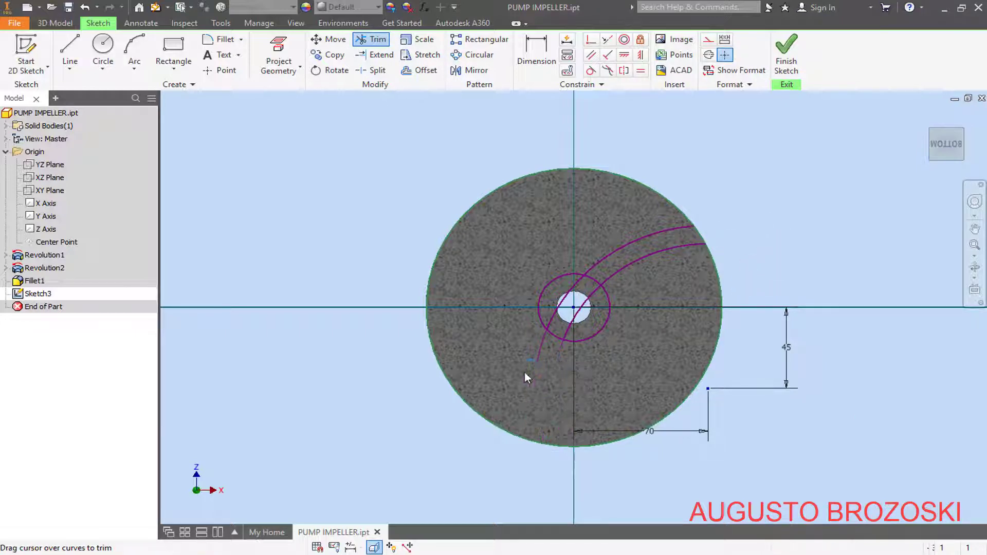
scroll(606, 288, up, 3)
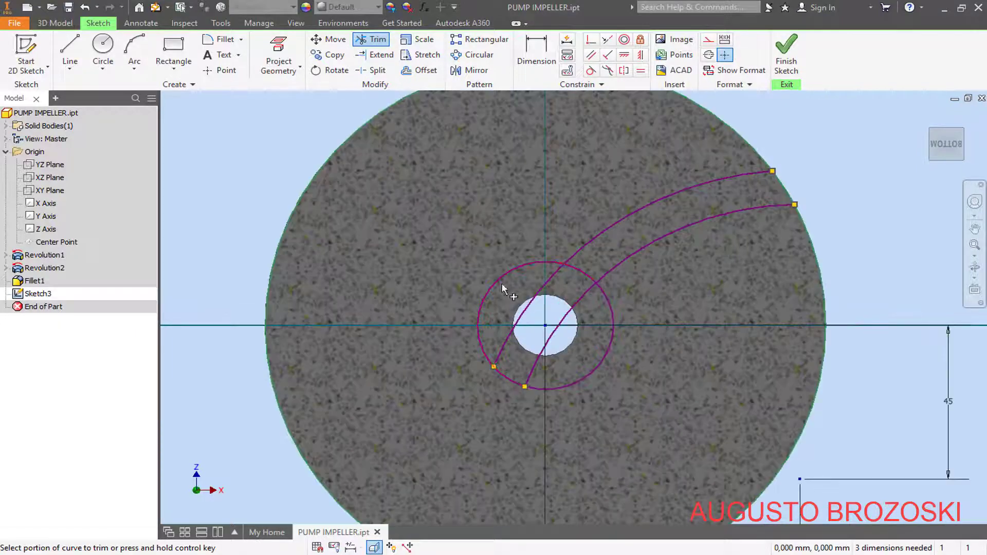
mouse_move(486, 261)
mouse_down()
mouse_move(523, 308)
mouse_move(611, 367)
mouse_up()
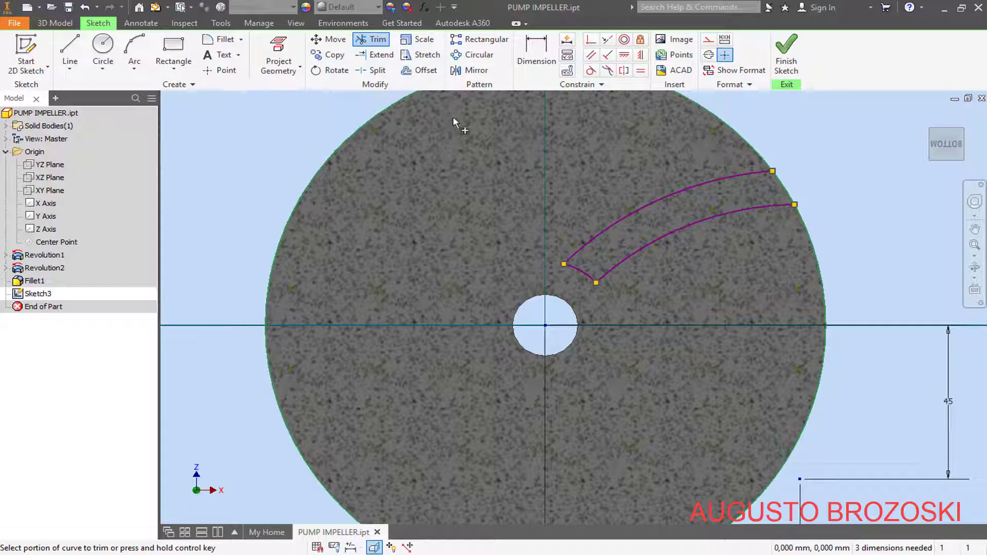
Check the vane radii in the PDF drawing and dimension the vane's short inner end arc with a 19 mm radius
key(d)
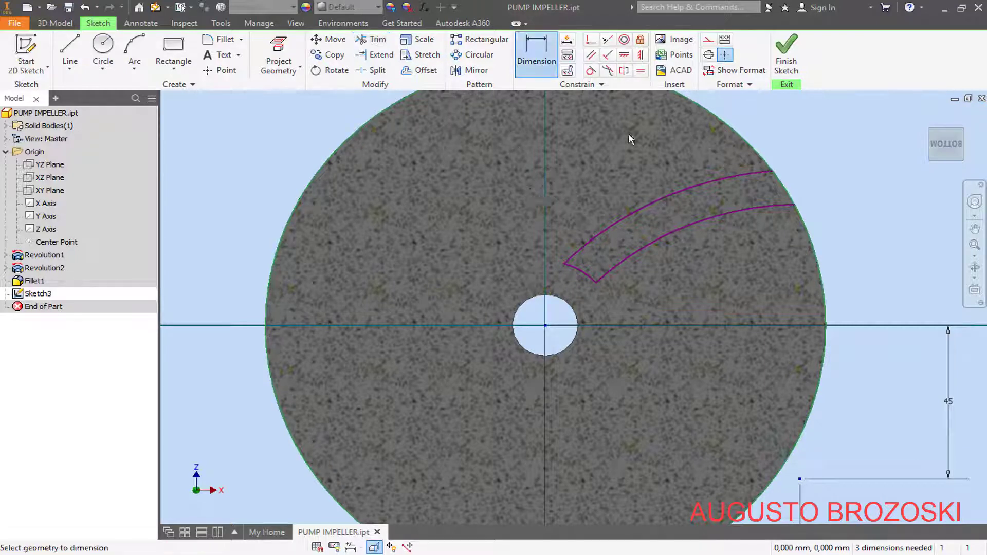
click(577, 271)
click(560, 306)
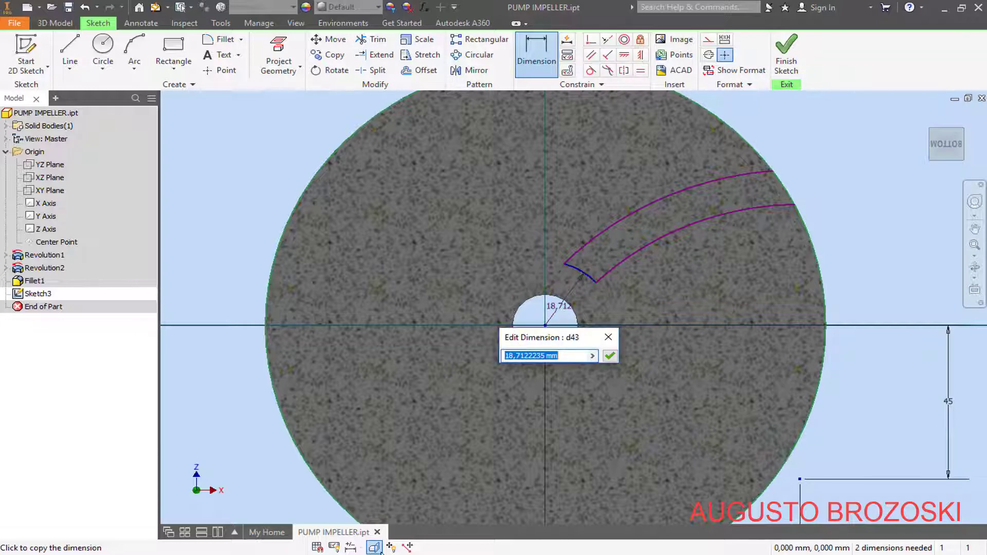
key(alt+Tab)
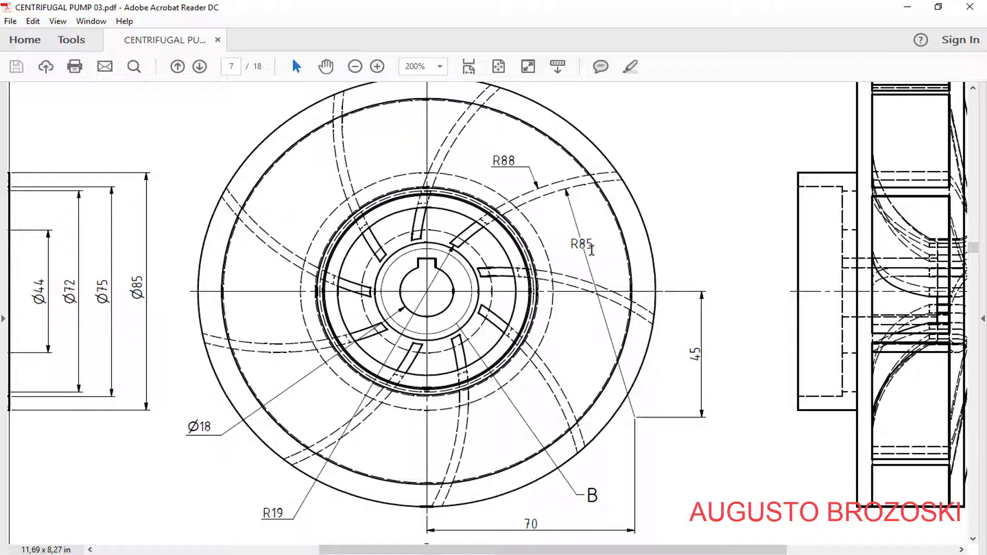
key(alt+Tab)
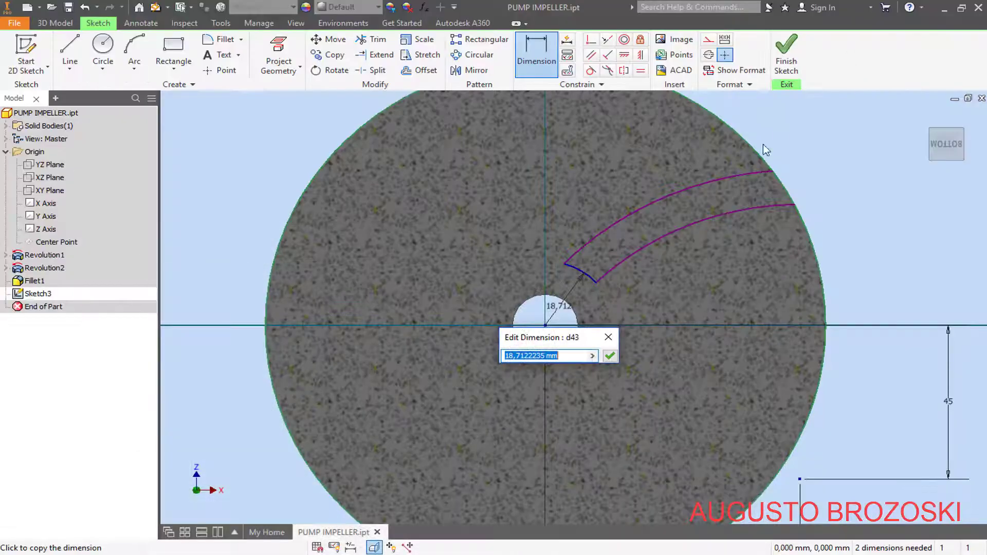
text(19)
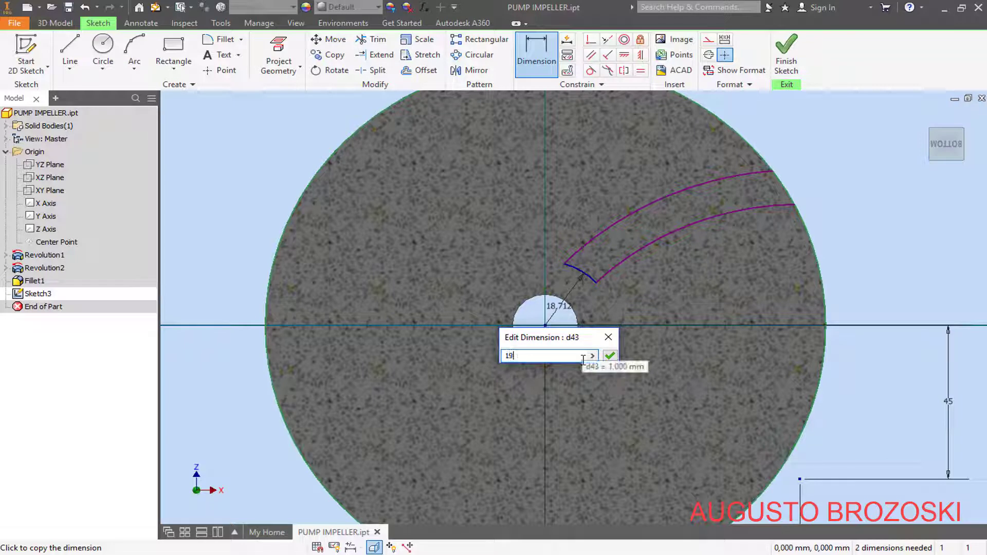
key(Return)
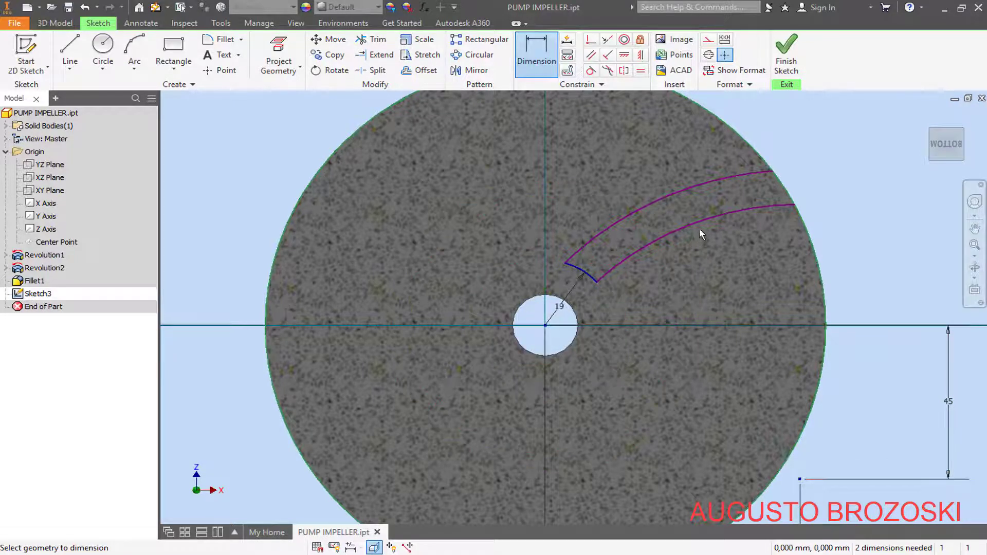
Dimension the vane's lower long arc with an 85 mm radius
click(701, 225)
click(715, 279)
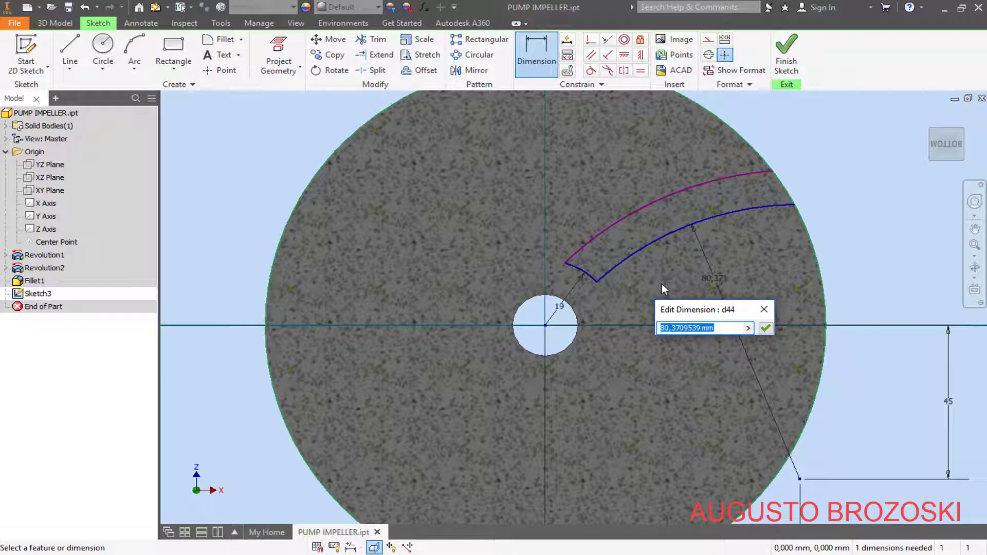
text(85)
key(Return)
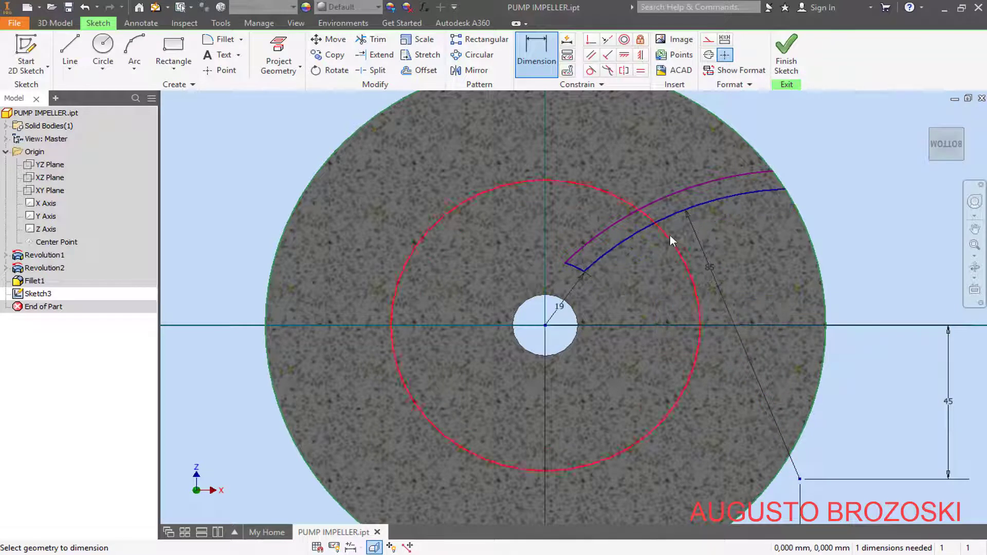
Dimension the vane's upper long arc with an 88 mm radius and finish the sketch
click(660, 204)
click(671, 251)
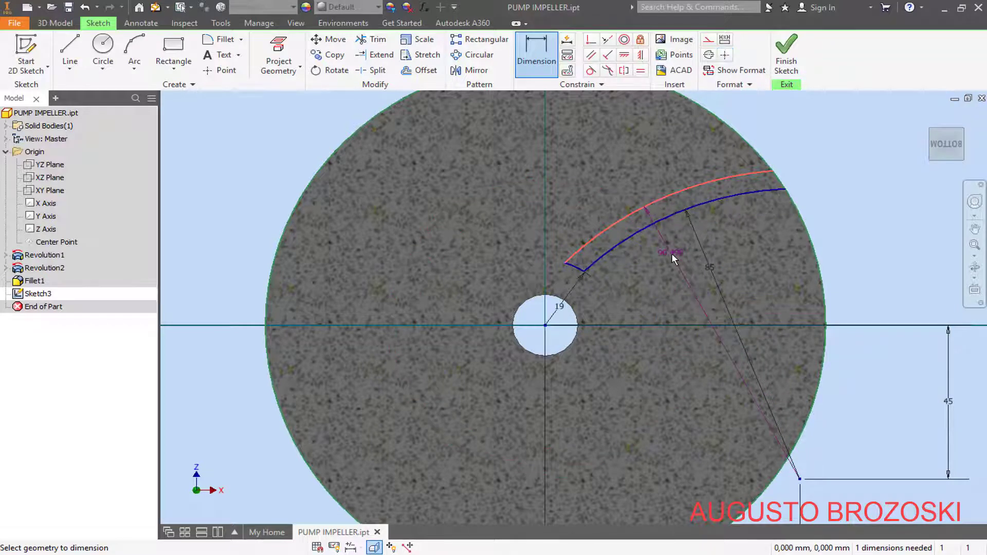
click(672, 253)
text(88)
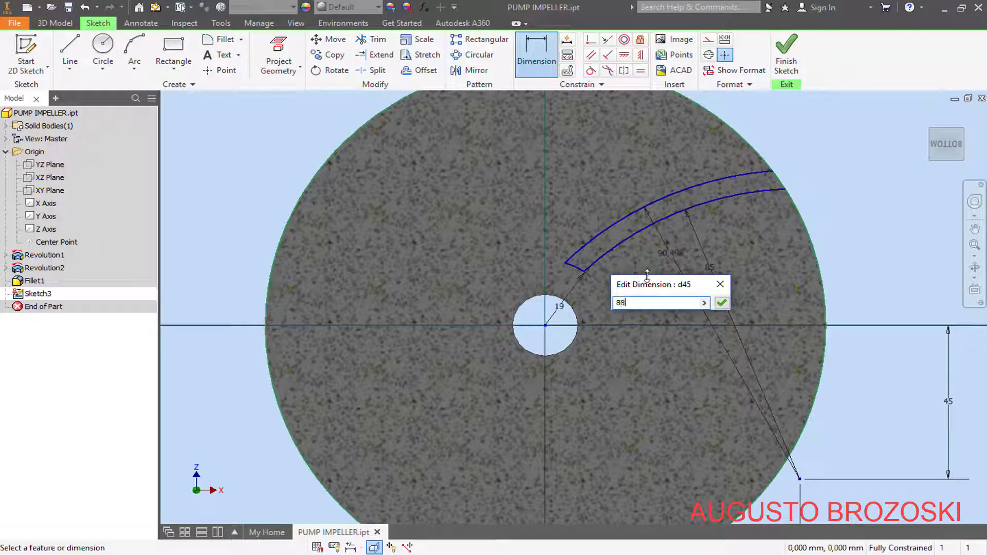
key(Return)
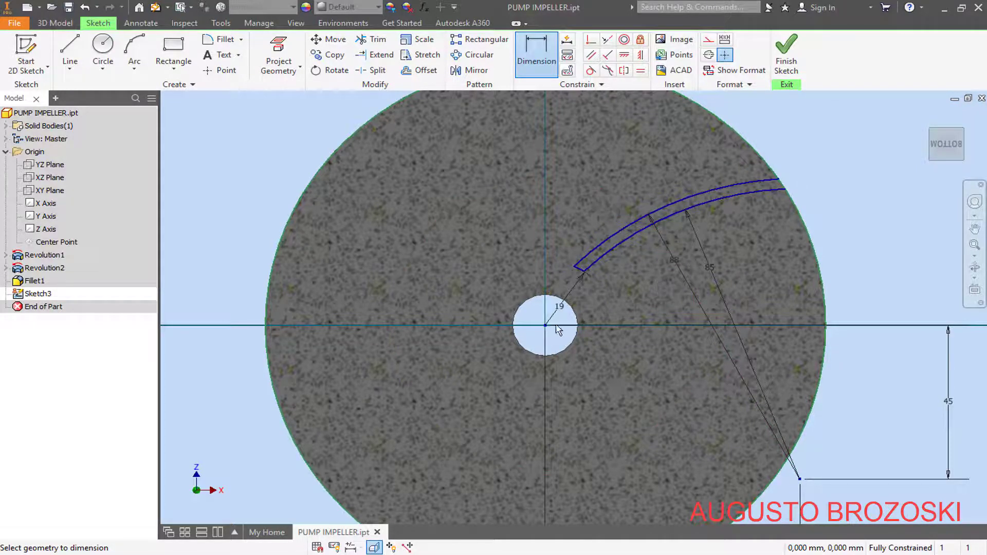
click(786, 68)
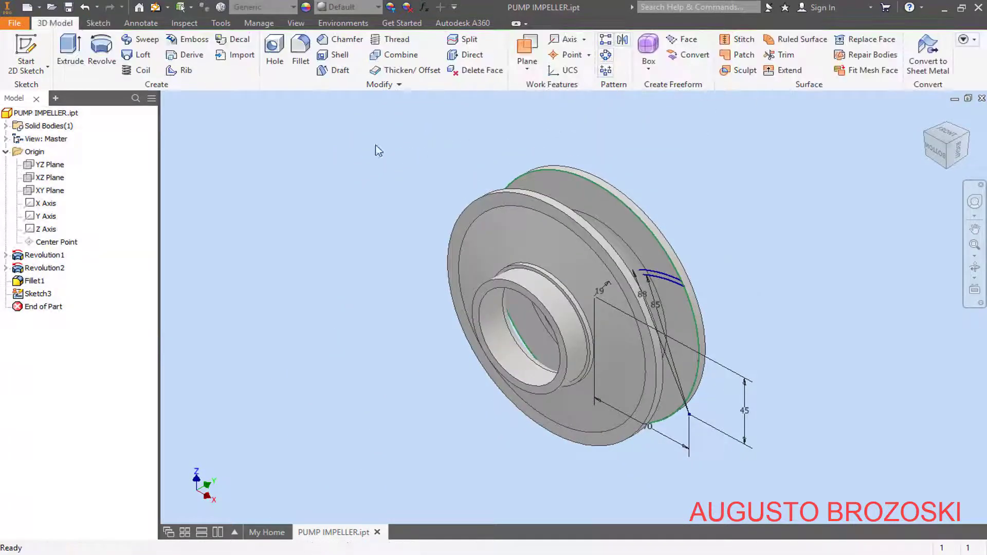
Check the vane width in the PDF drawing's section view and extrude the curved vane profile 34 mm toward the front shroud
click(70, 49)
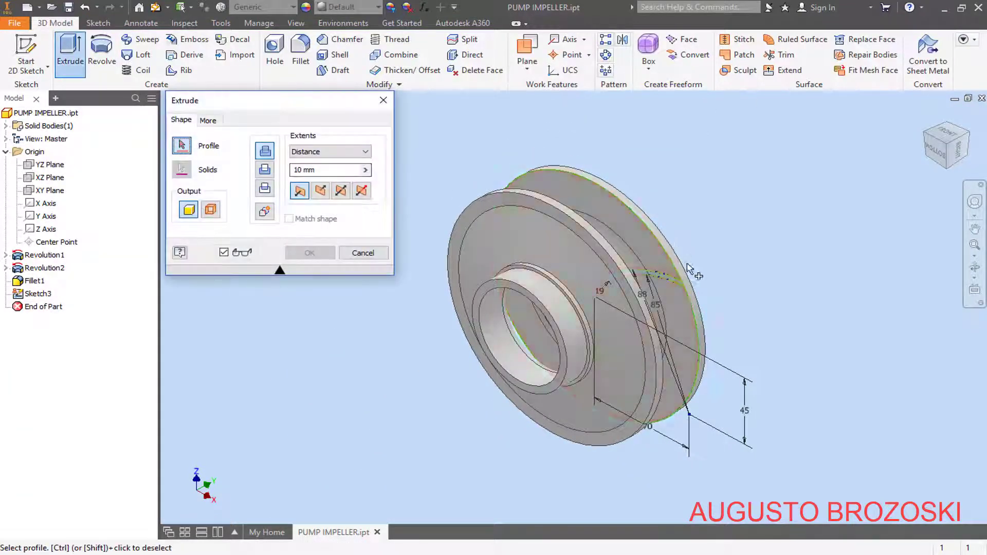
scroll(688, 268, down, 5)
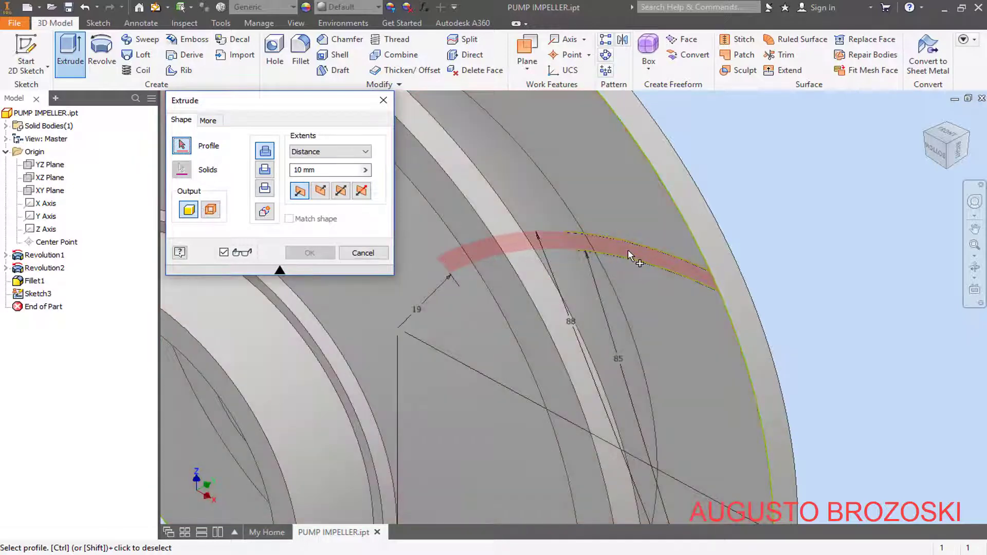
click(628, 251)
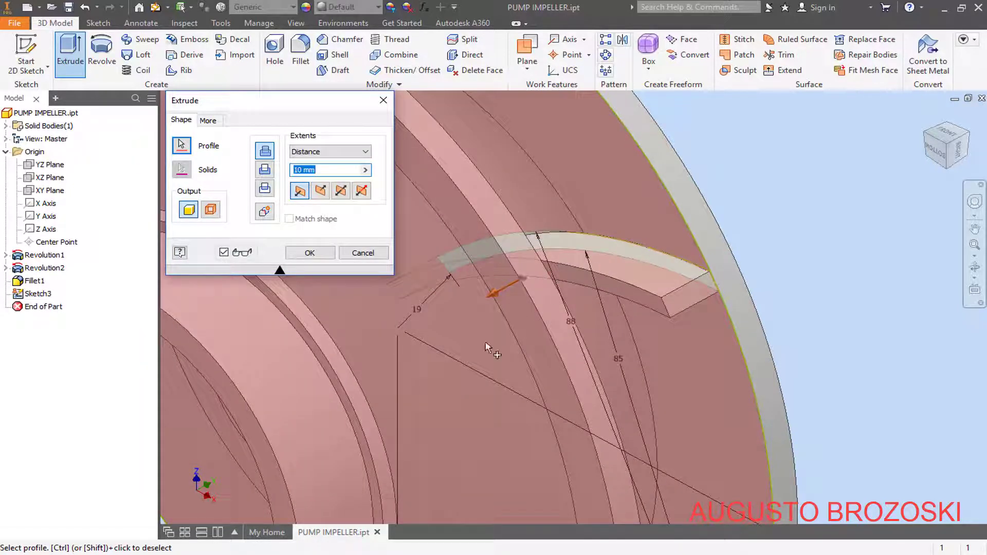
key(alt+Tab)
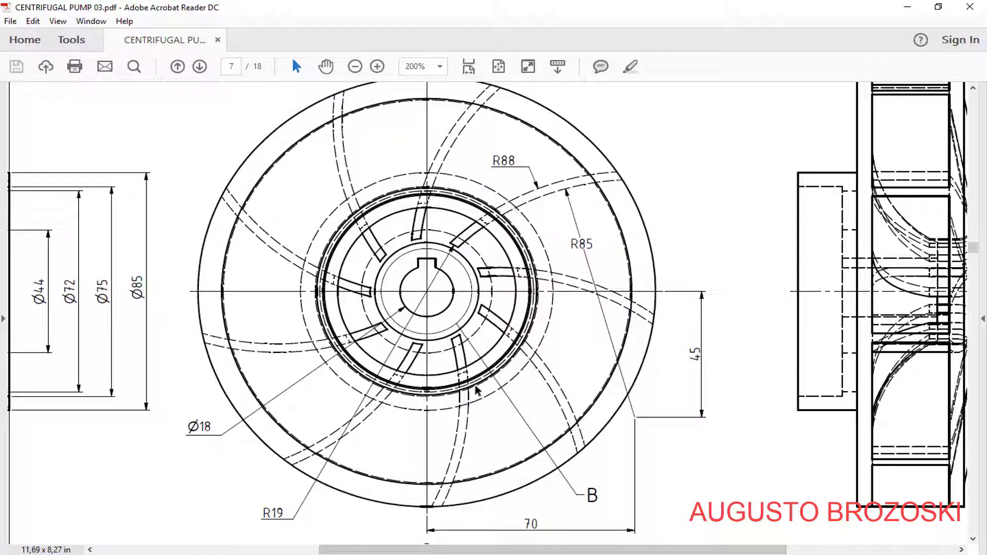
drag(446, 552, 262, 551)
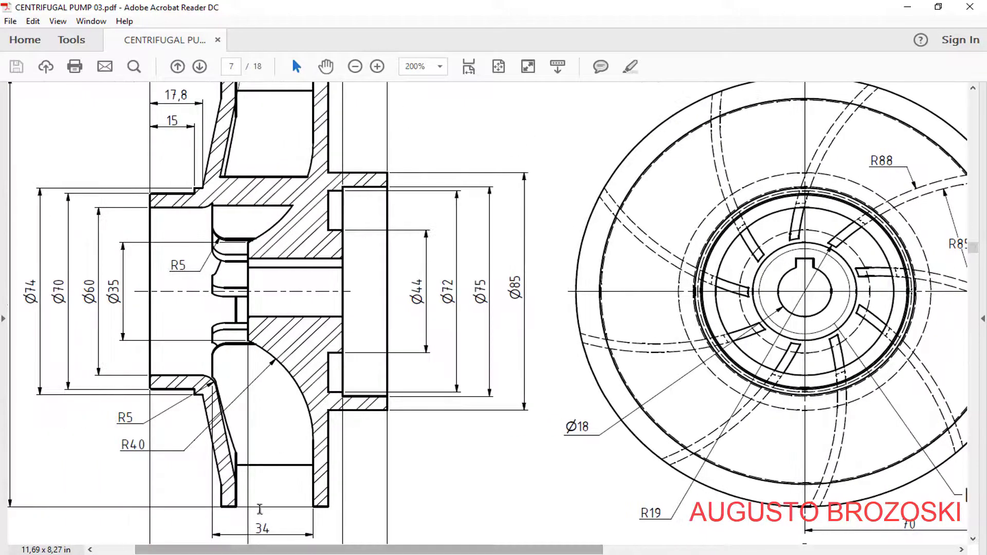
scroll(275, 403, down, 3)
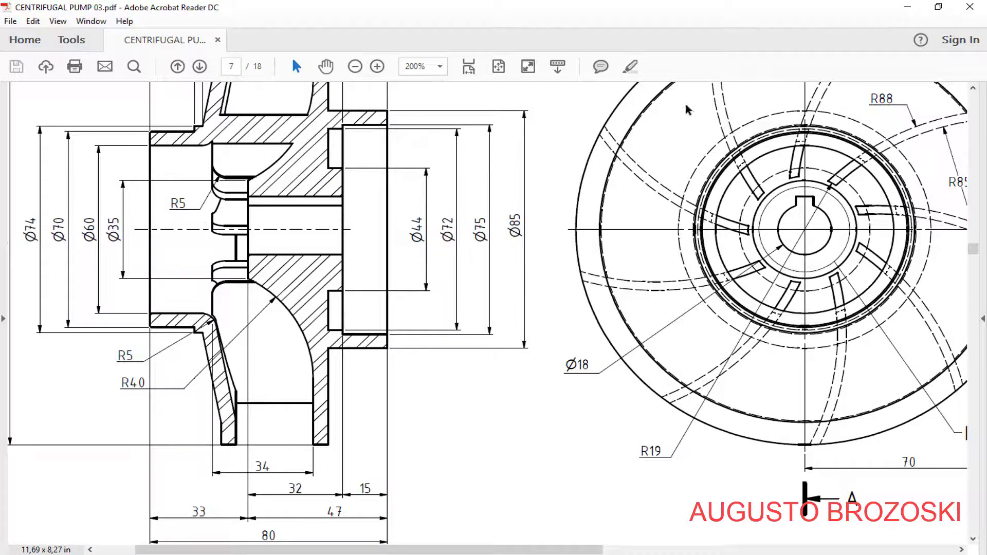
click(895, 12)
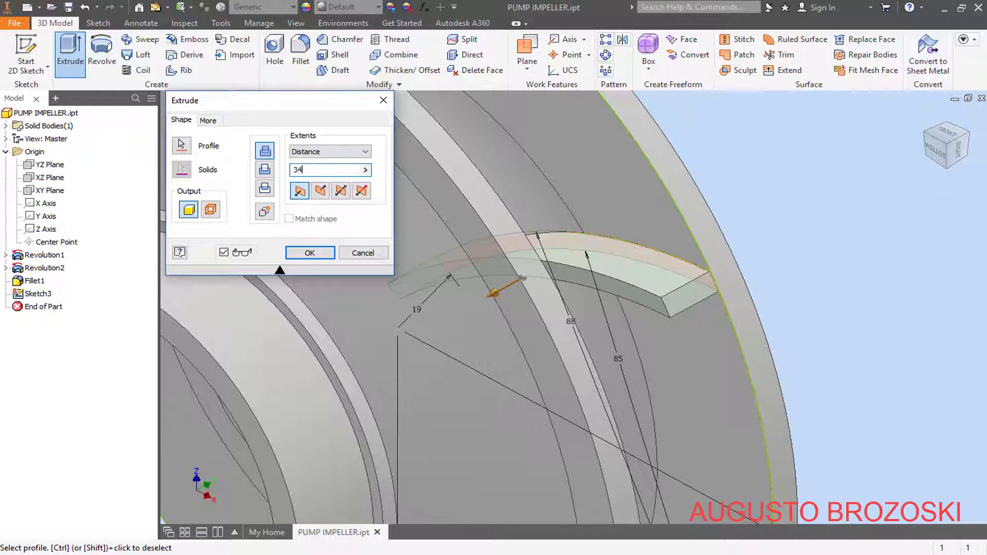
click(309, 252)
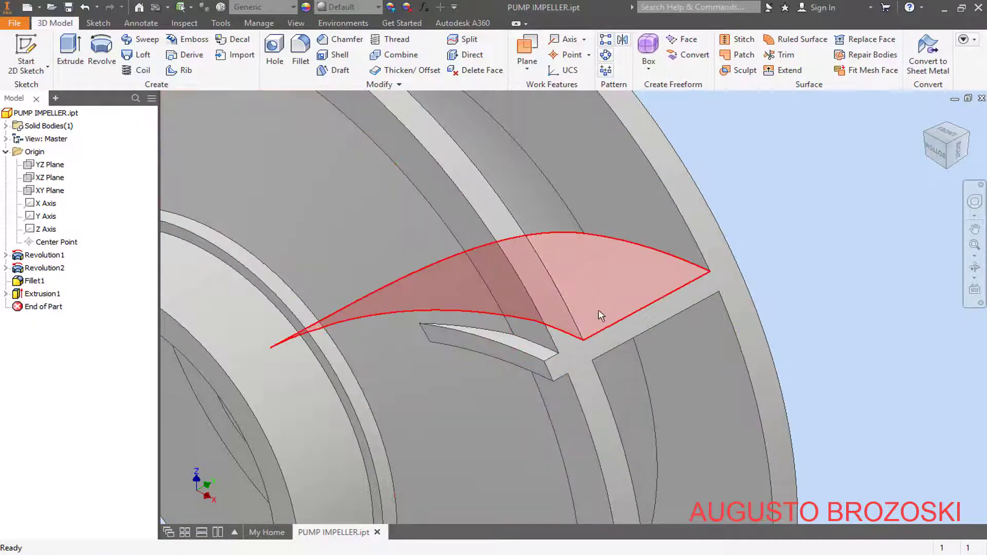
Fillet the front edge of the vane's inner end, inside the inlet, with a 5 mm radius
scroll(601, 316, down, 6)
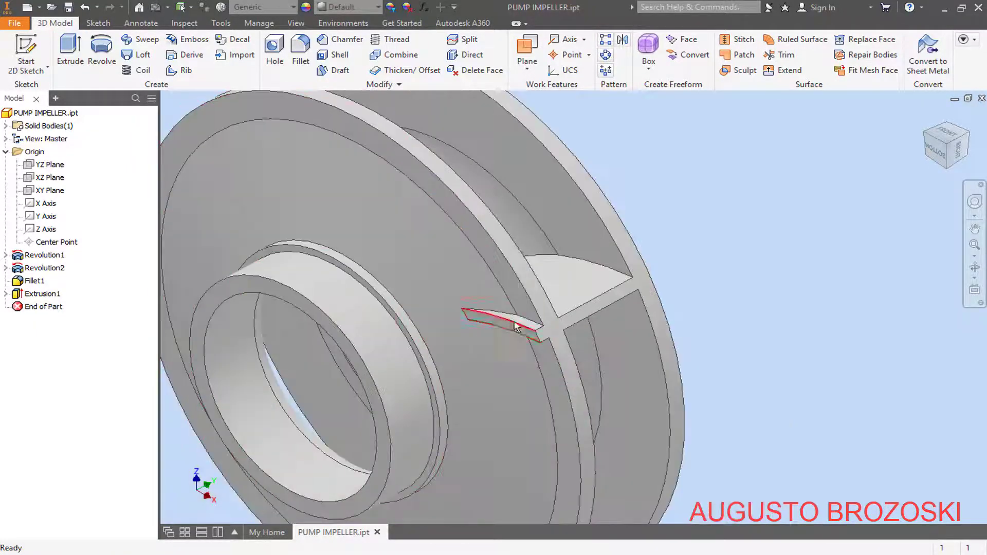
shift+middle_drag(485, 326, 574, 286)
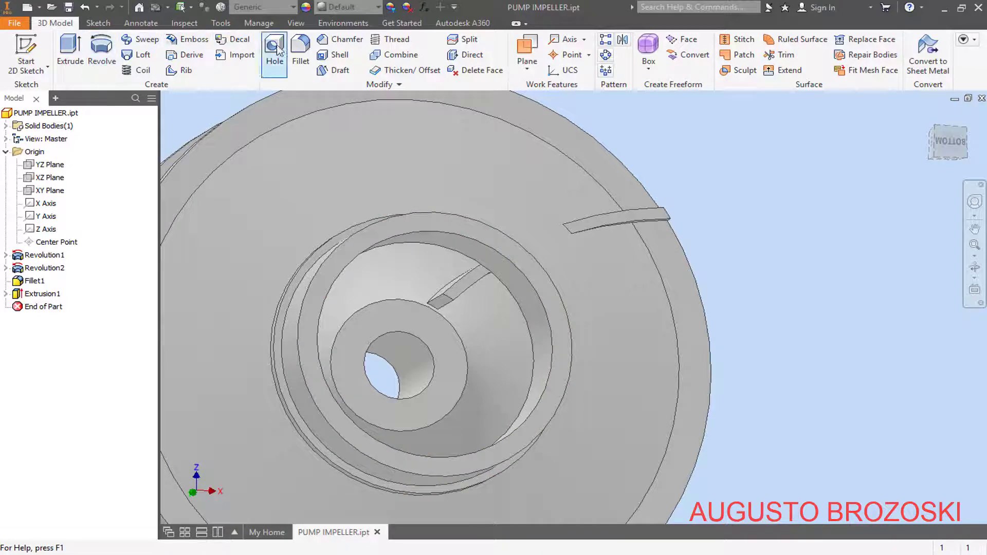
click(297, 50)
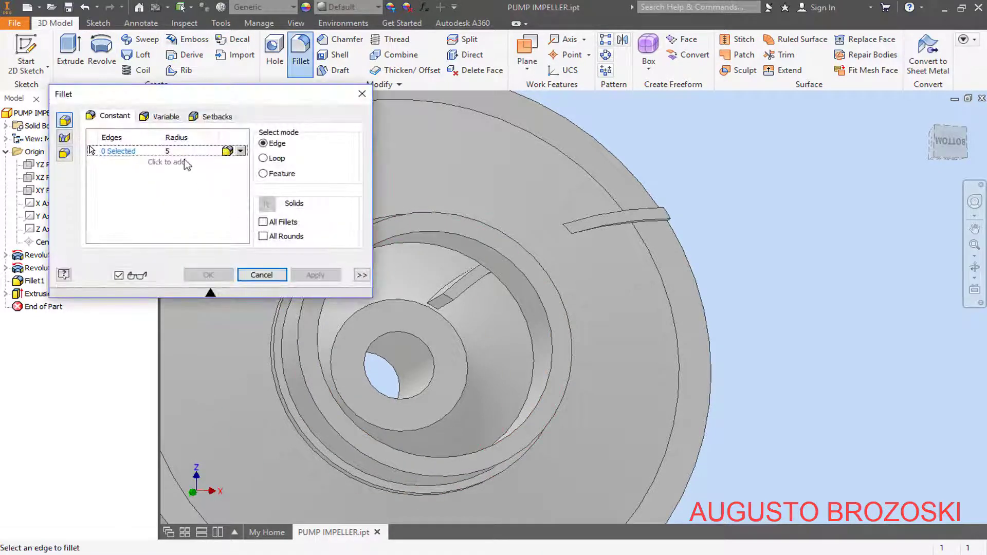
scroll(469, 308, up, 3)
click(411, 290)
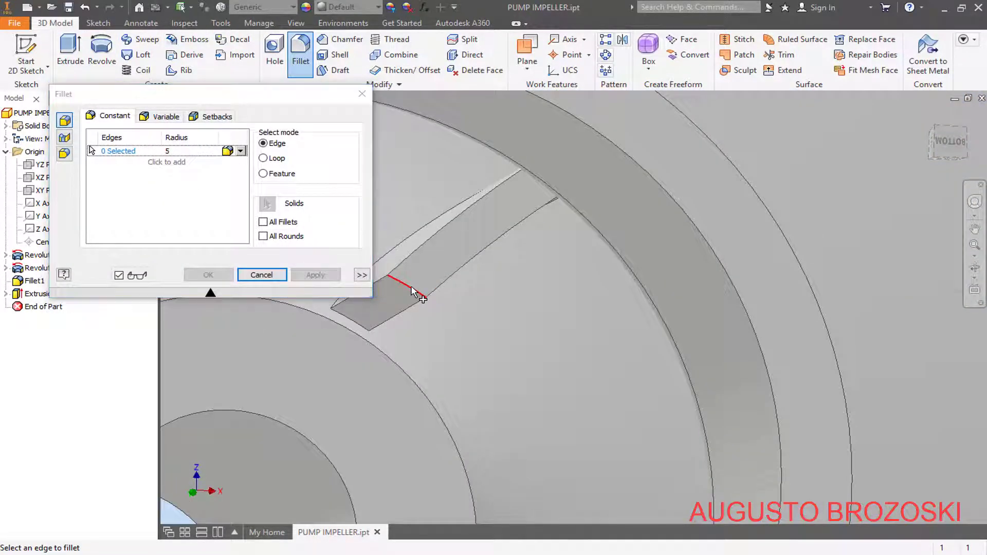
click(208, 274)
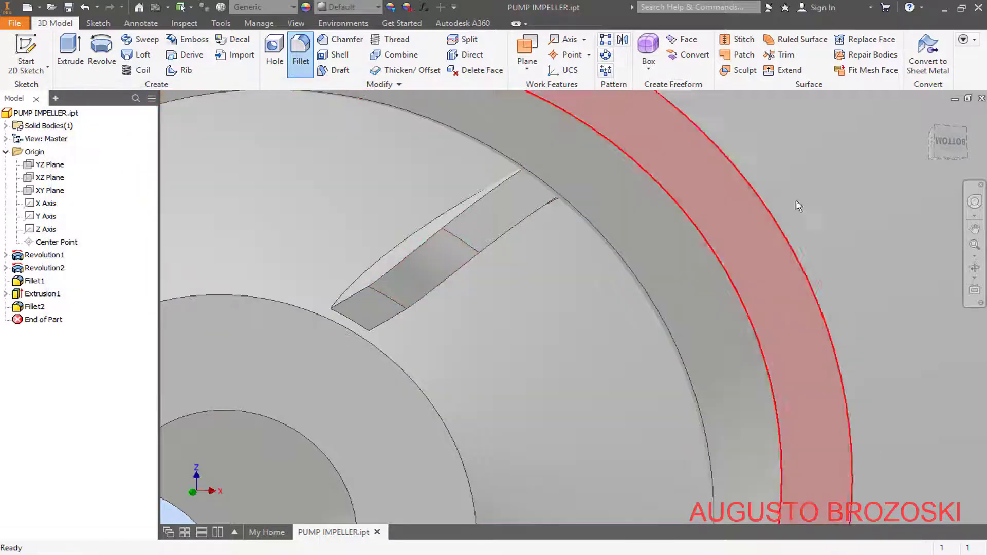
Check the vane layout in the PDF and circular-pattern the vane extrusion with its fillet about the Y axis, 8 occurrences over 360 degrees
click(927, 116)
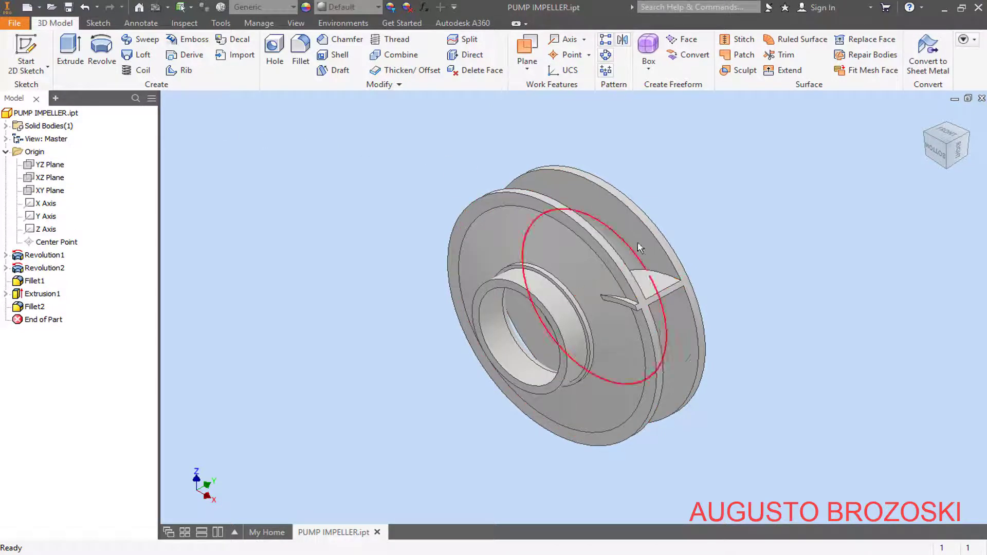
click(606, 55)
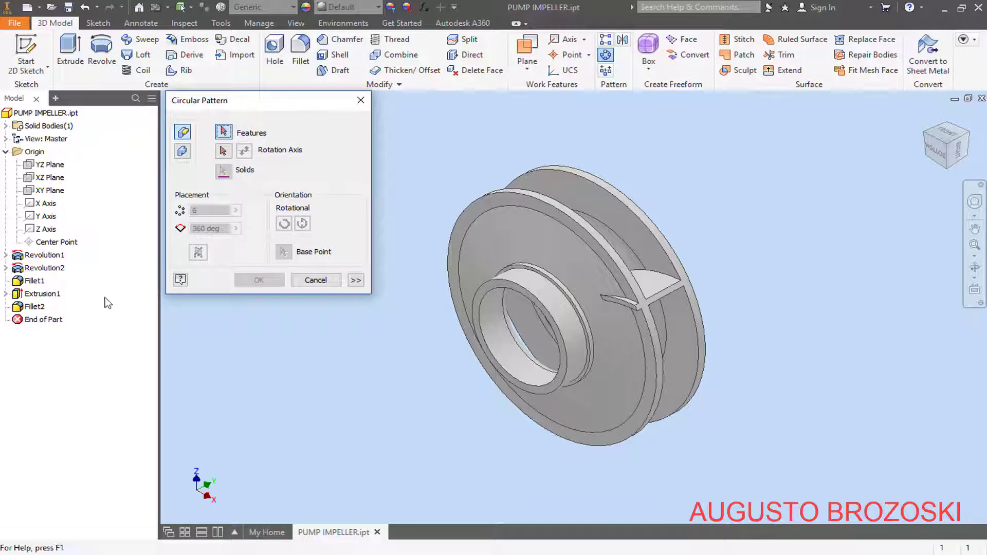
click(42, 294)
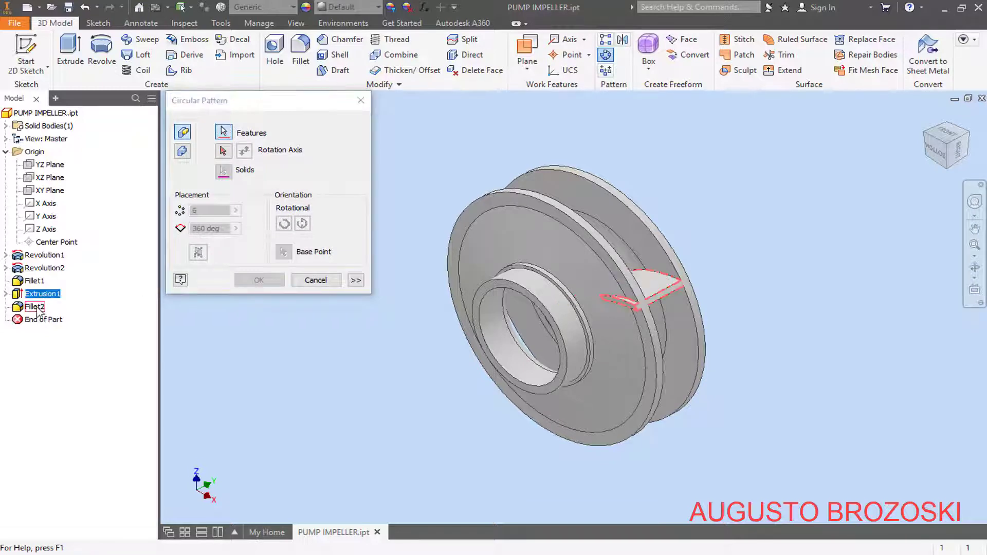
click(224, 151)
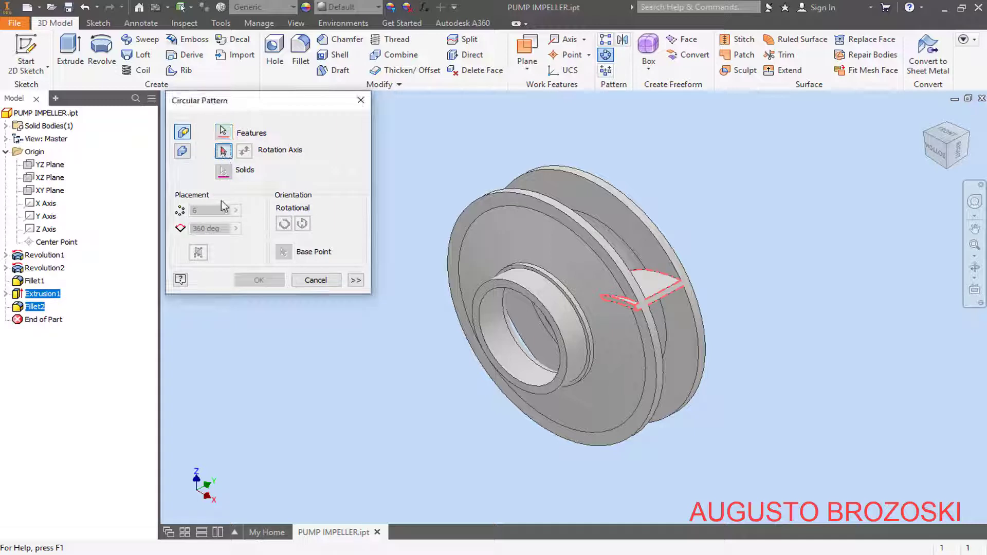
click(49, 219)
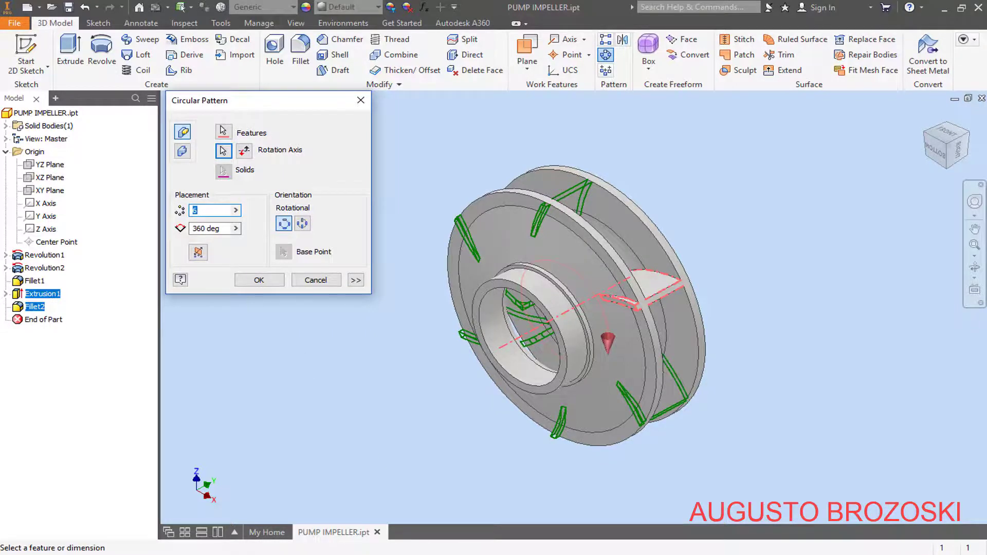
key(alt+Tab)
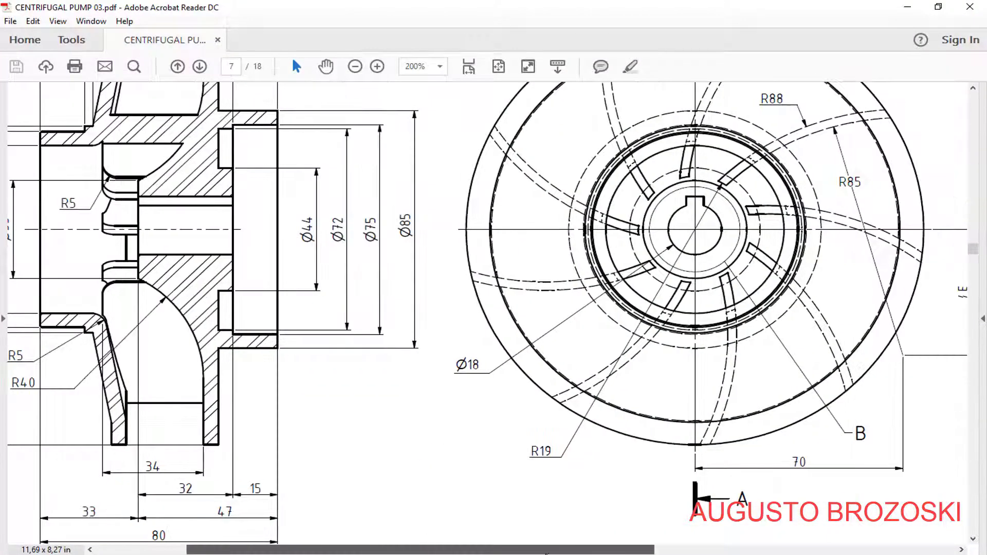
drag(547, 554, 605, 552)
scroll(569, 463, up, 3)
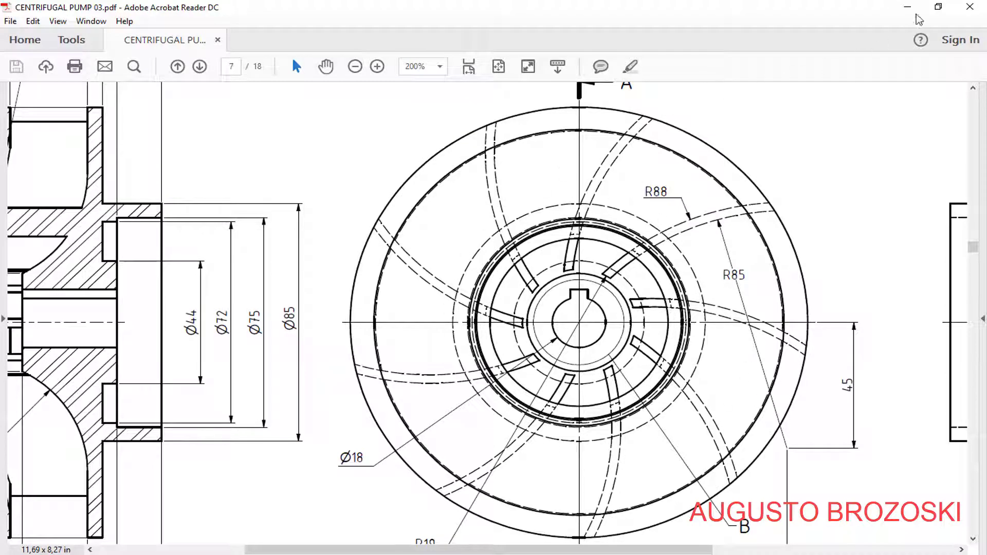
key(alt+Tab)
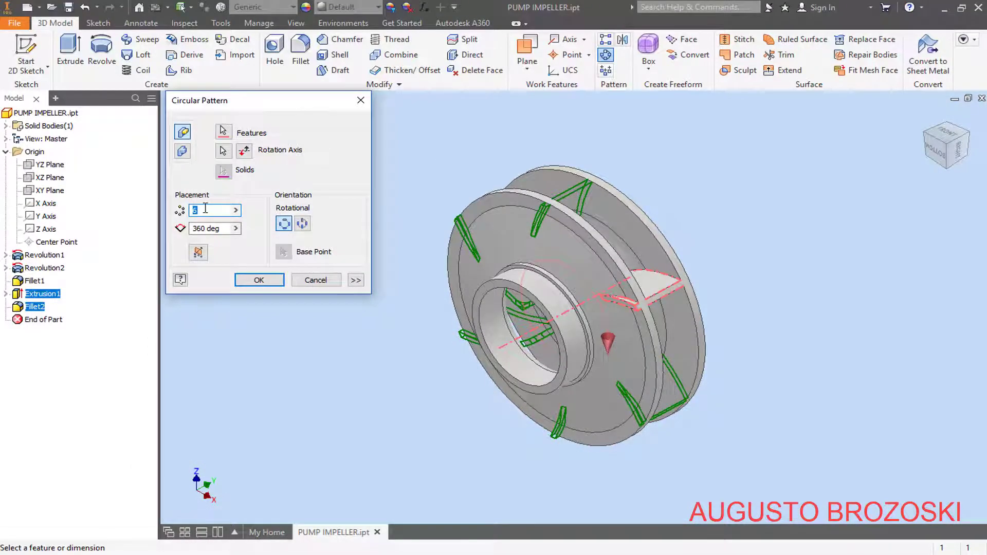
text(8)
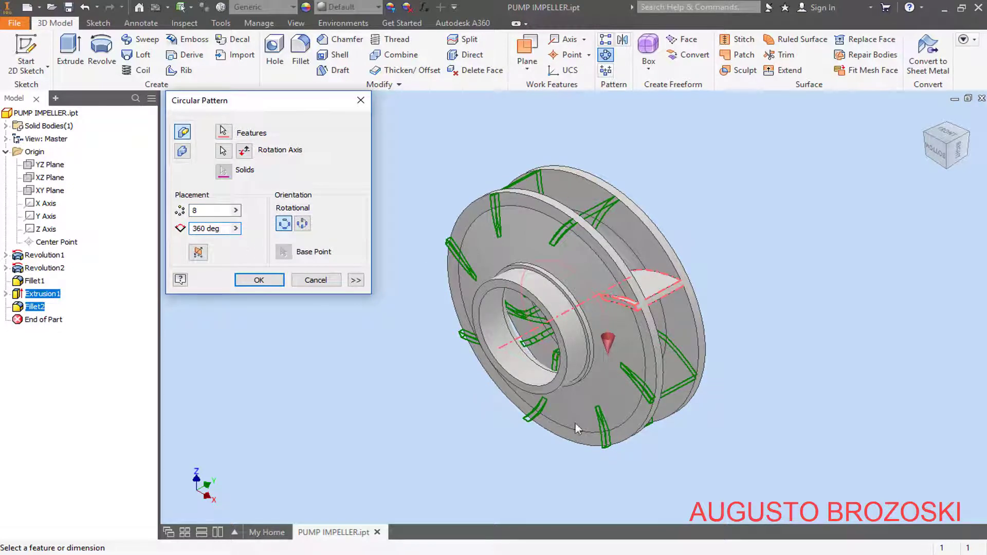
click(255, 282)
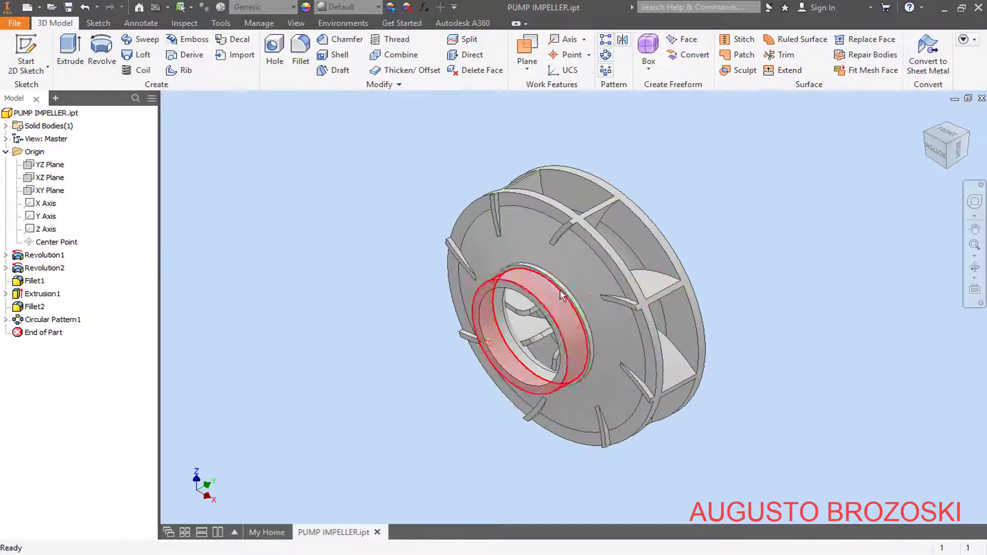
Start a sketch on the YZ plane and slice the graphics to expose the impeller's cross-section
shift+middle_drag(532, 313, 558, 281)
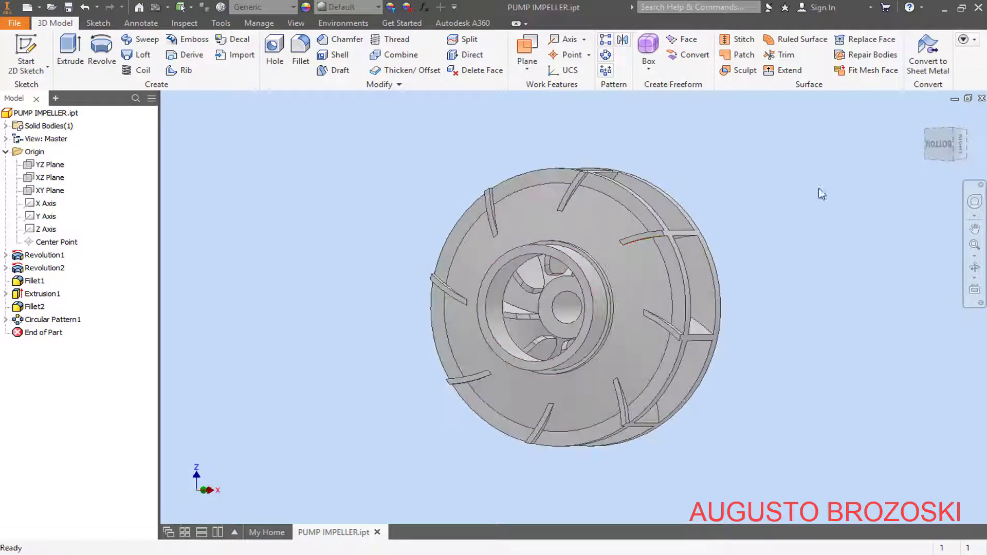
click(927, 117)
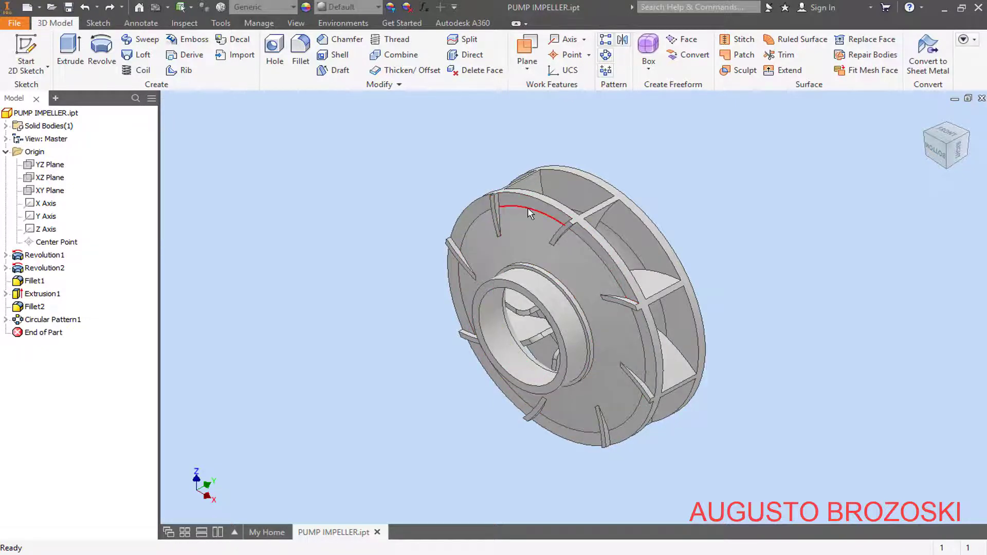
click(34, 50)
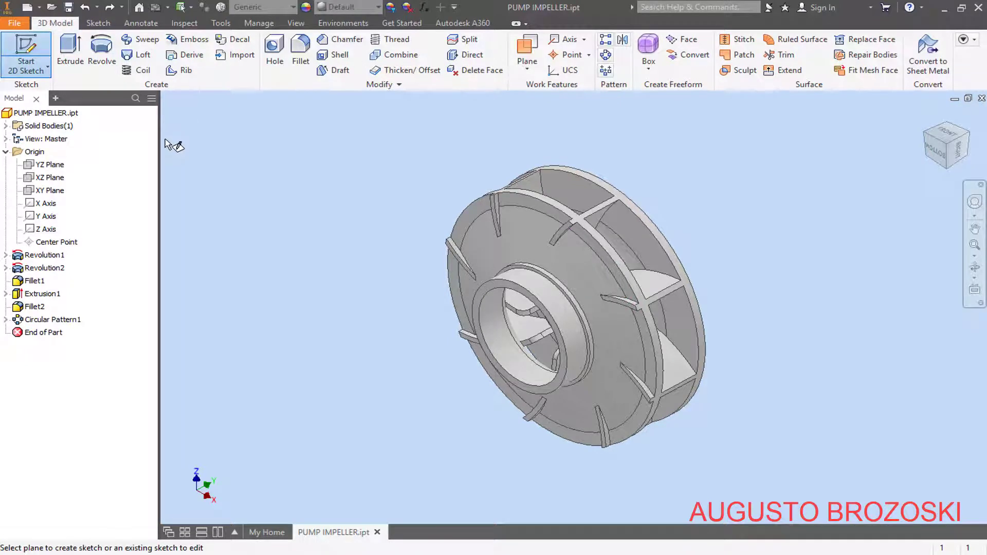
click(53, 165)
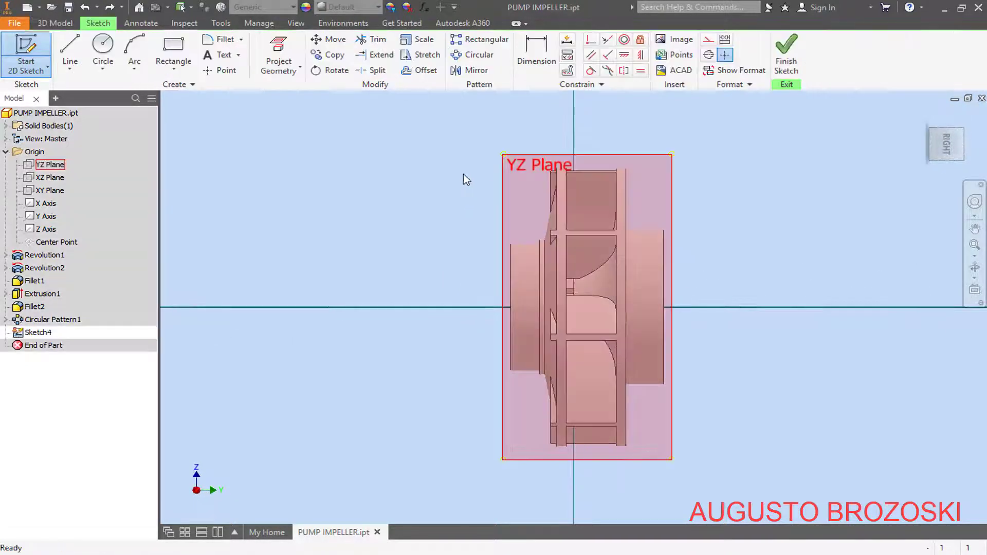
right_click(393, 178)
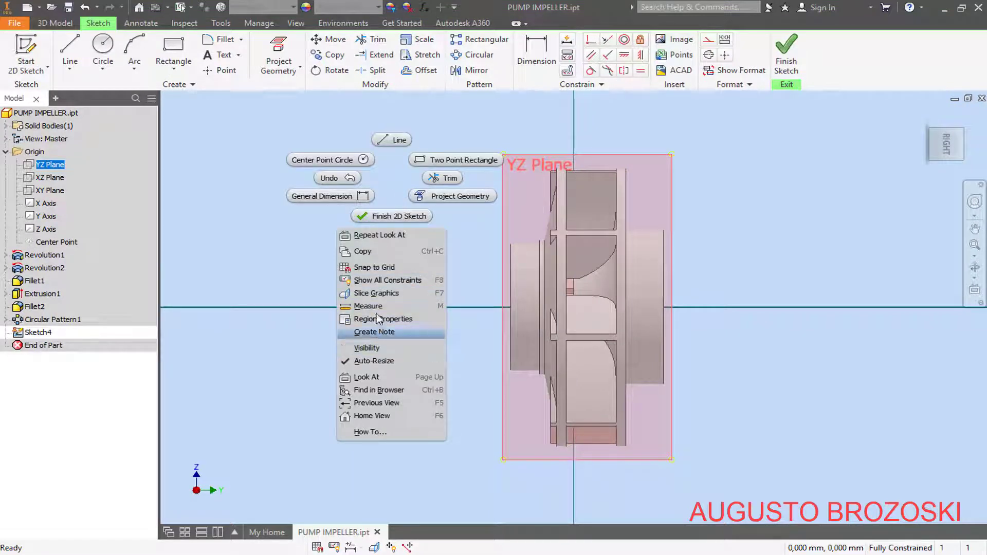
click(378, 293)
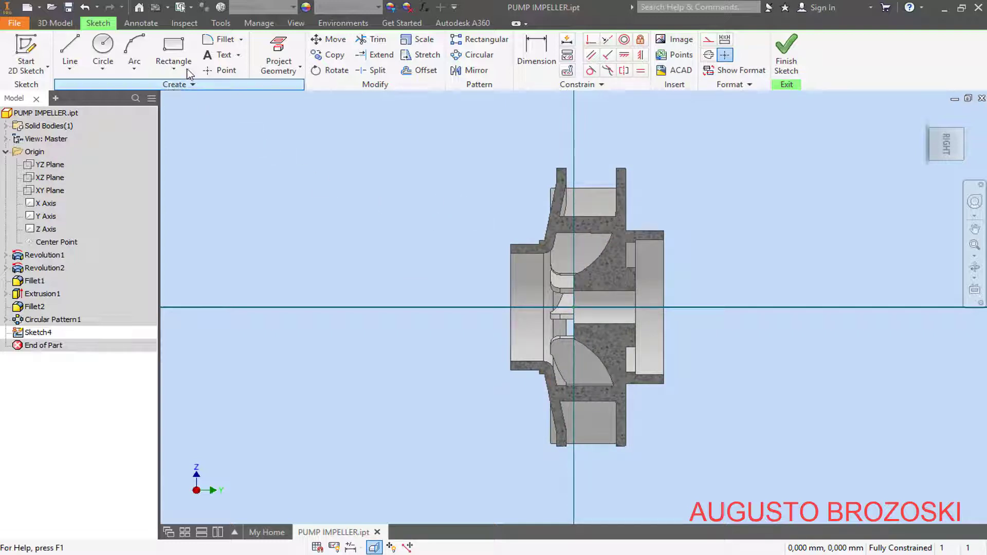
Project the front shroud's straight outer edge near the rim into the section sketch
click(281, 45)
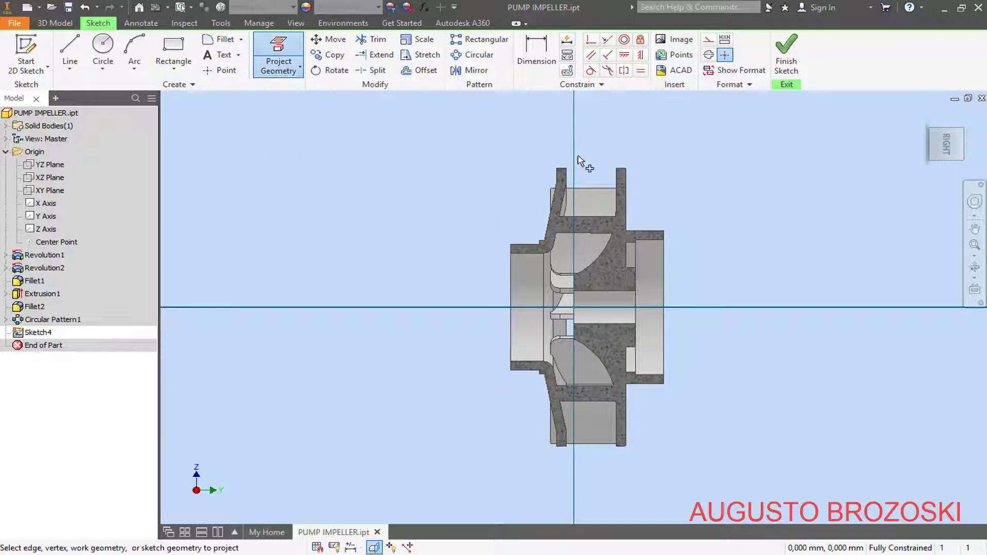
scroll(565, 189, up, 3)
scroll(566, 190, up, 3)
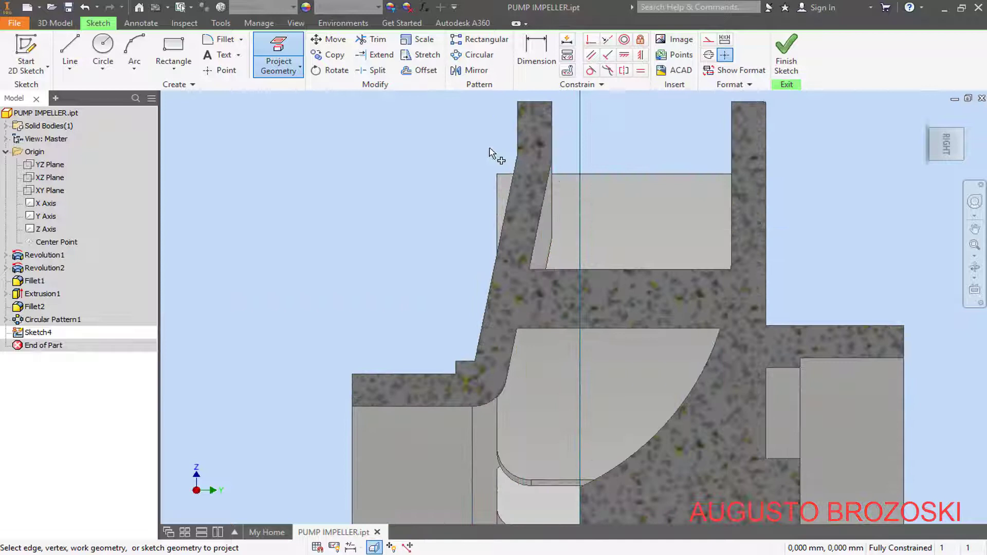
click(517, 128)
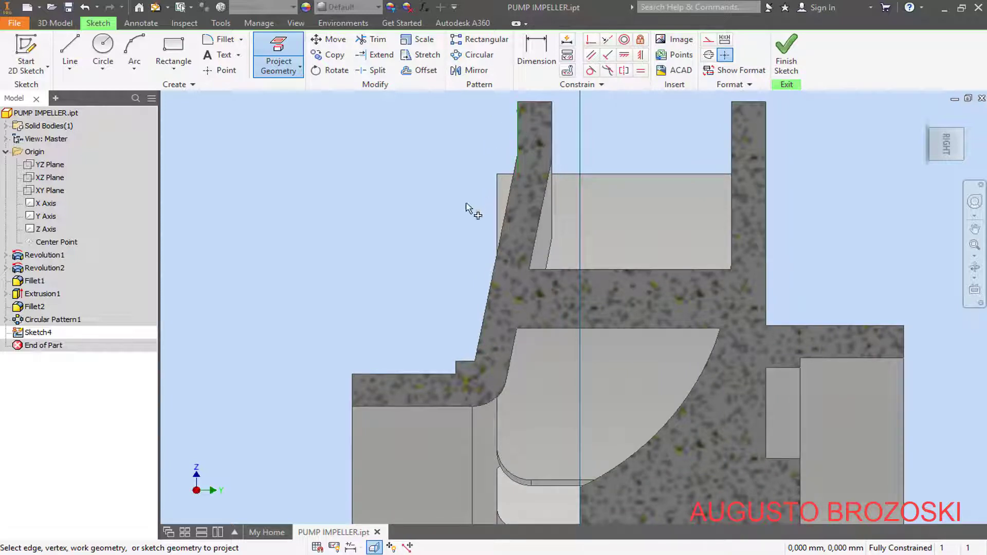
Project the front shroud's slanted outer edge and sketch a horizontal and a vertical line enclosing the area outside it
click(487, 304)
key(Escape)
click(70, 54)
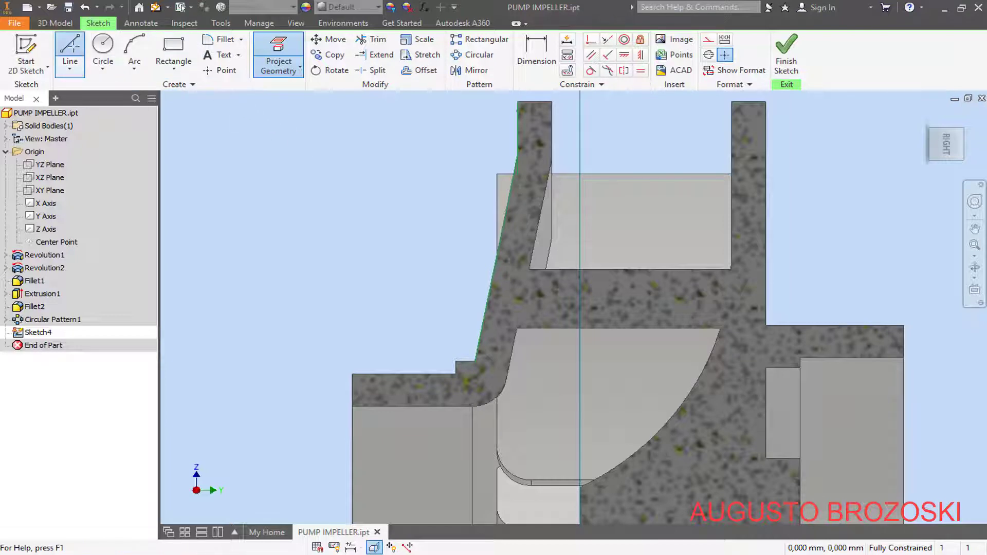
click(518, 102)
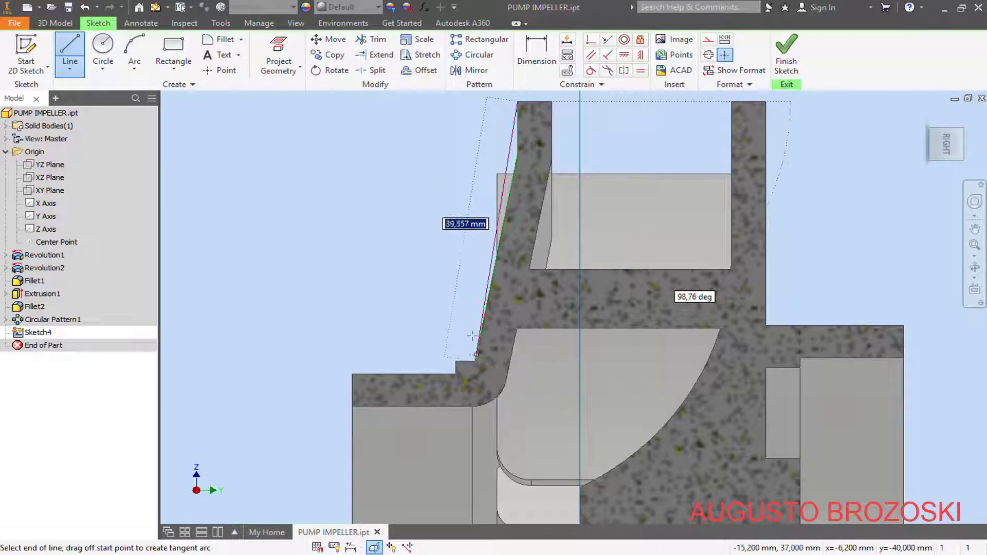
click(475, 100)
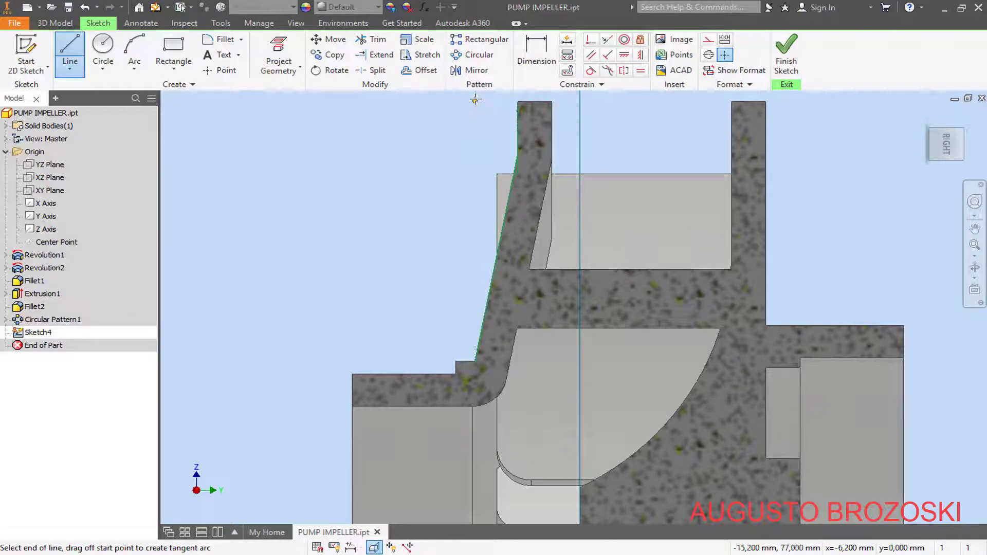
click(476, 361)
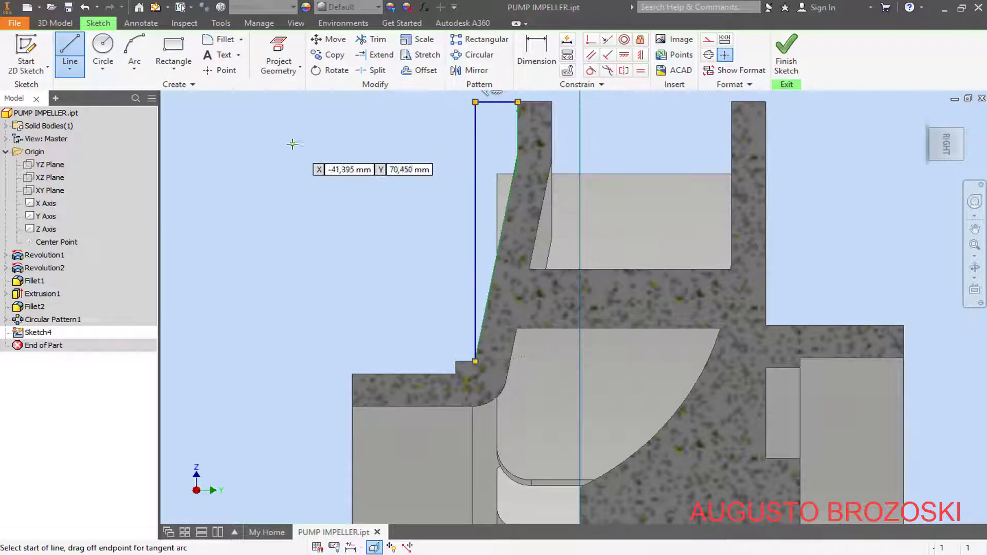
key(Escape)
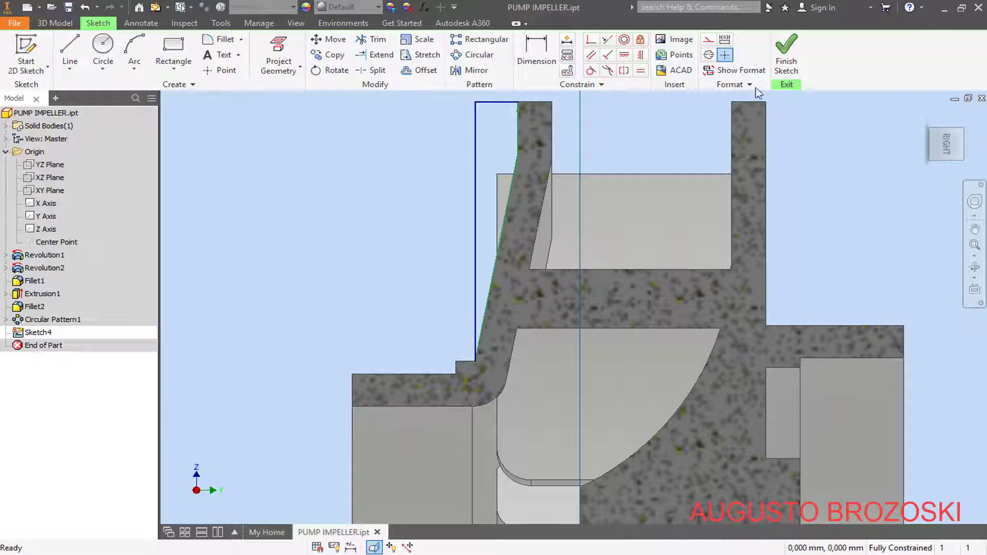
Finish the sketch and revolve the profile as a full cut around the Y axis to remove the protruding blade ends
click(786, 55)
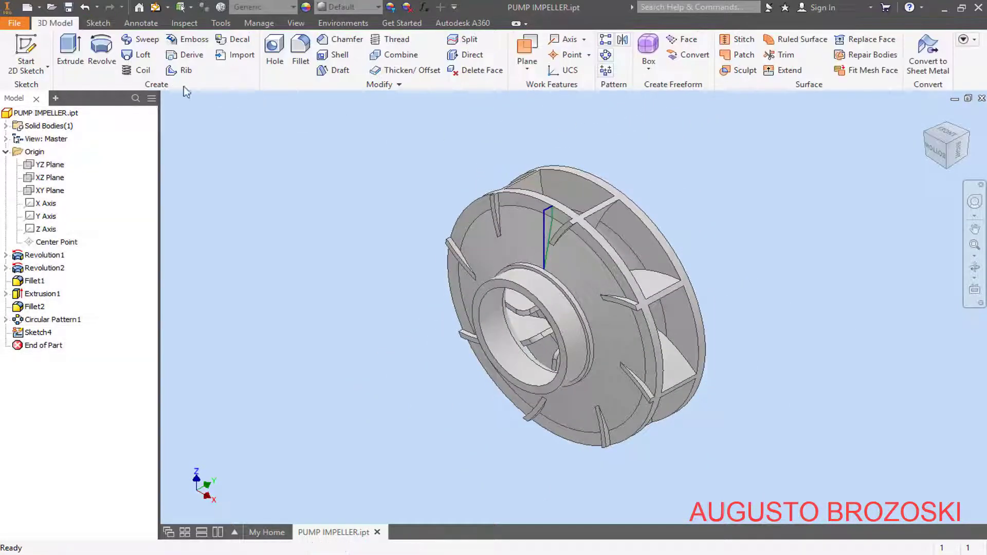
click(100, 51)
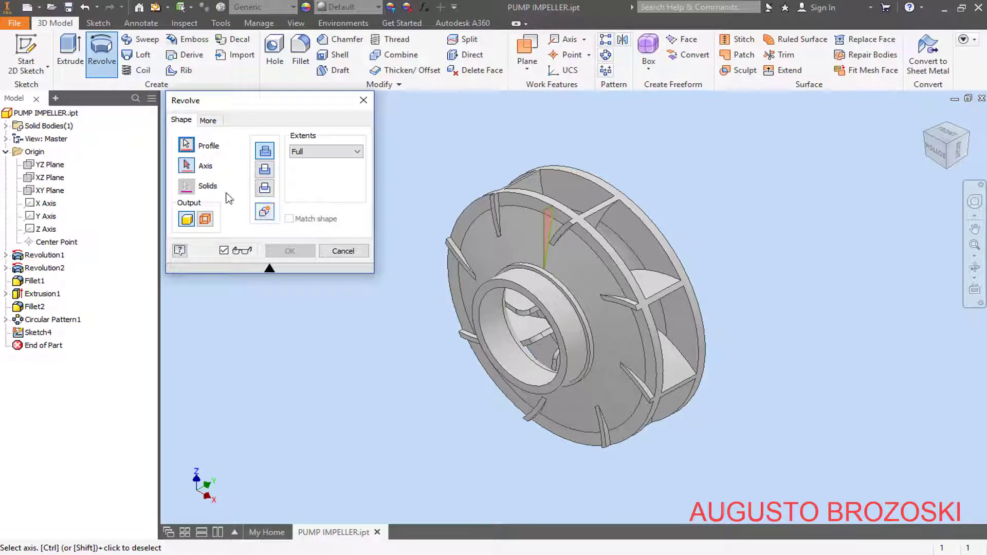
click(183, 165)
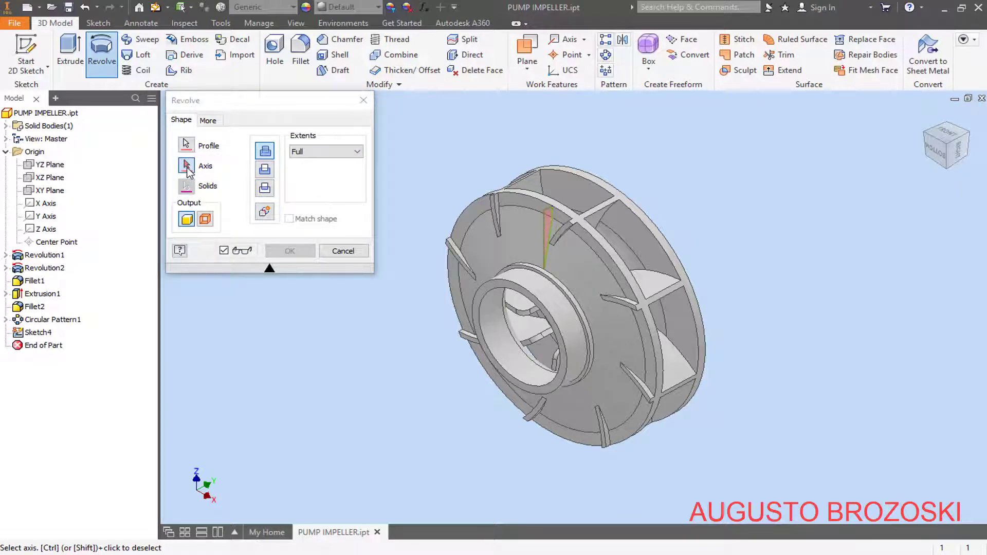
click(53, 218)
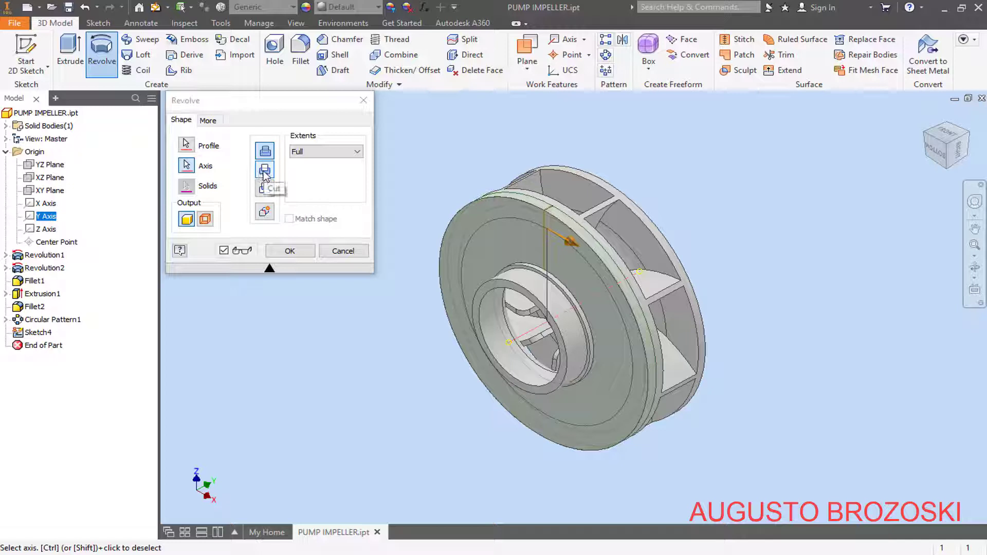
click(264, 173)
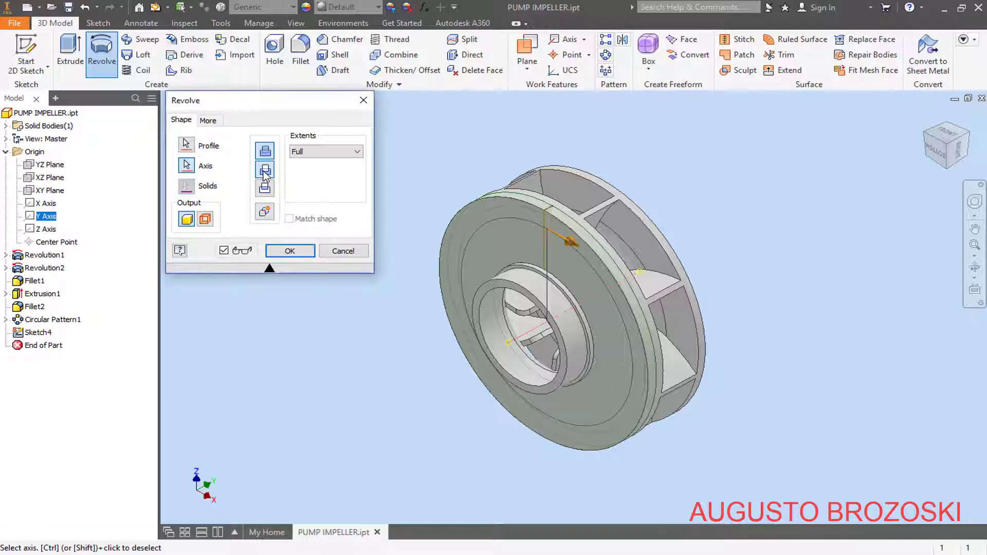
click(289, 252)
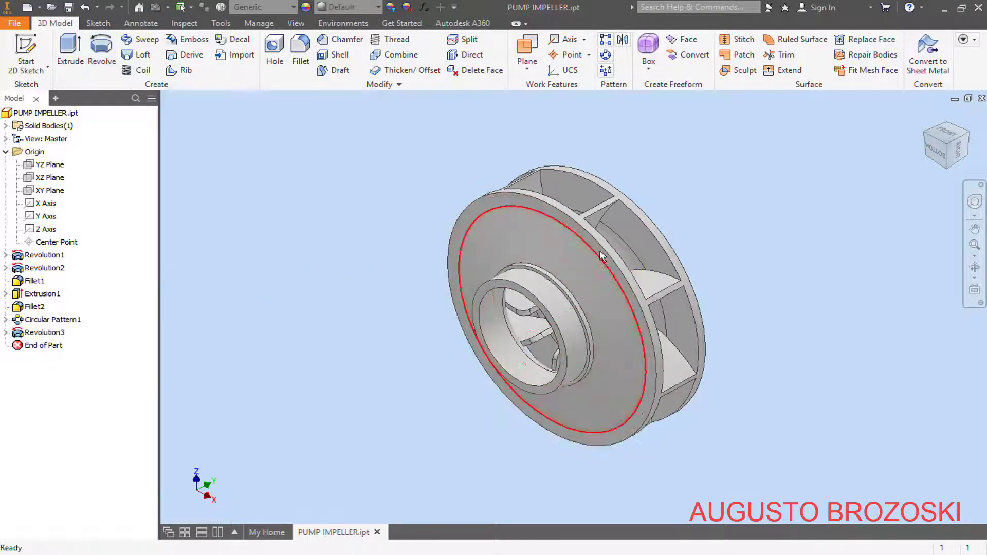
Switch to Adobe Acrobat Reader and examine the keyway dimensions in Detail B of the impeller drawing
shift+middle_drag(573, 264, 516, 278)
click(928, 117)
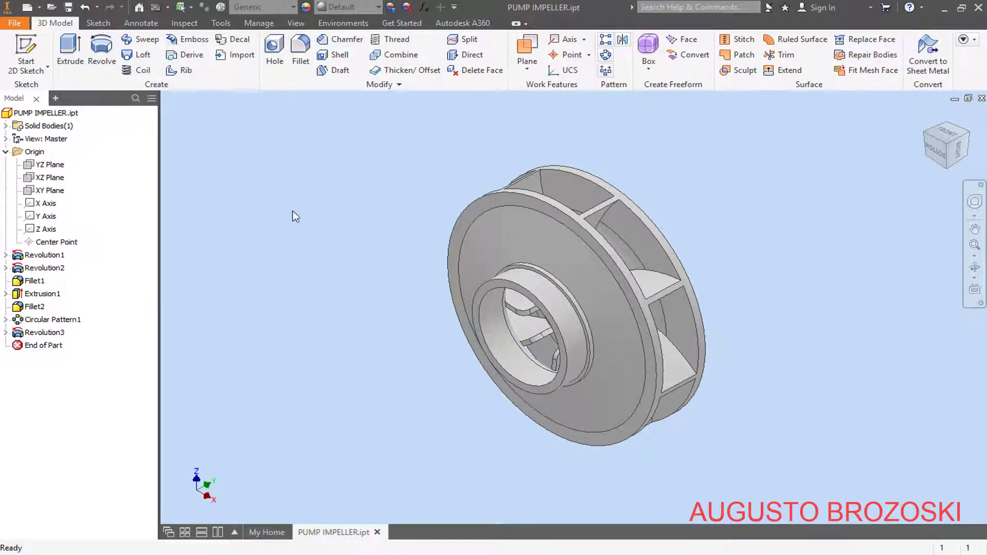
click(331, 554)
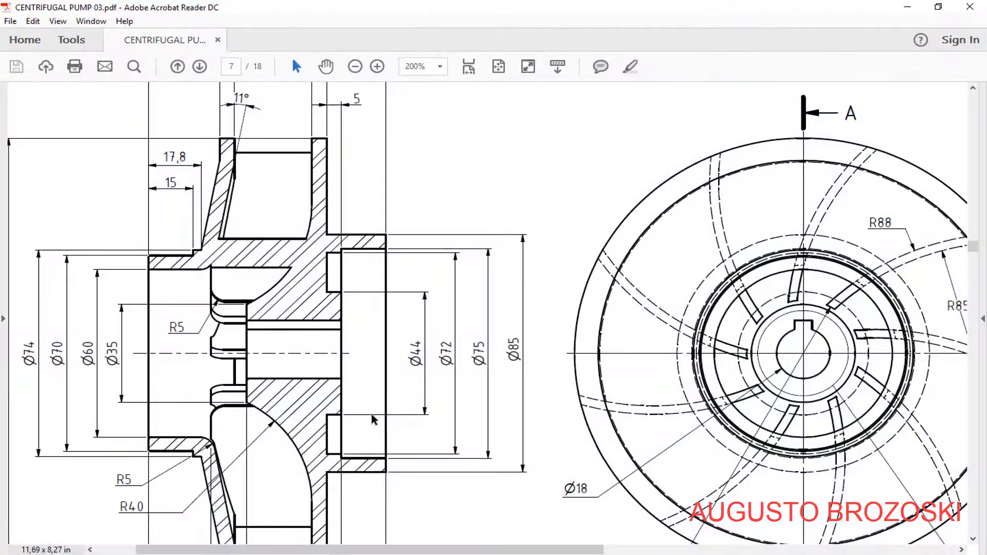
scroll(494, 358, down, 10)
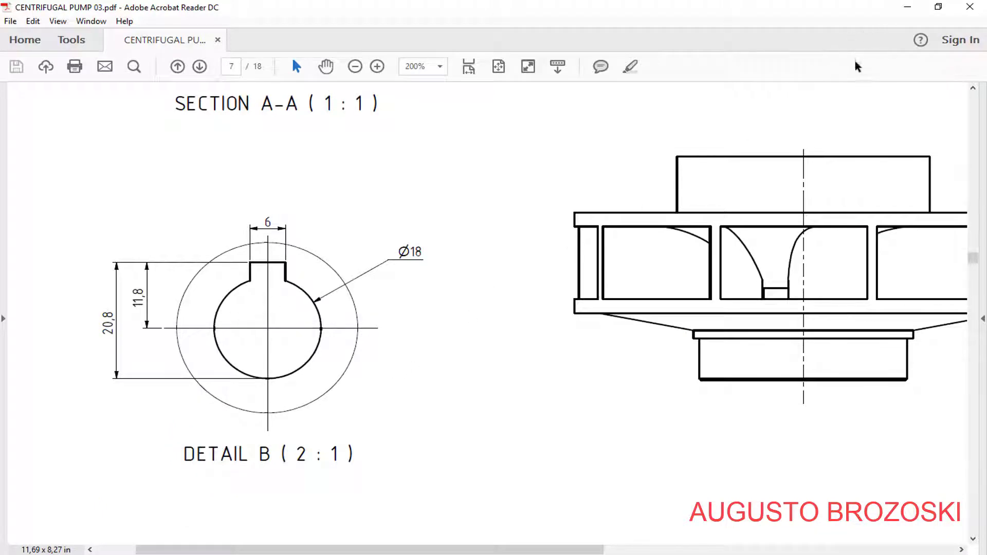
click(907, 6)
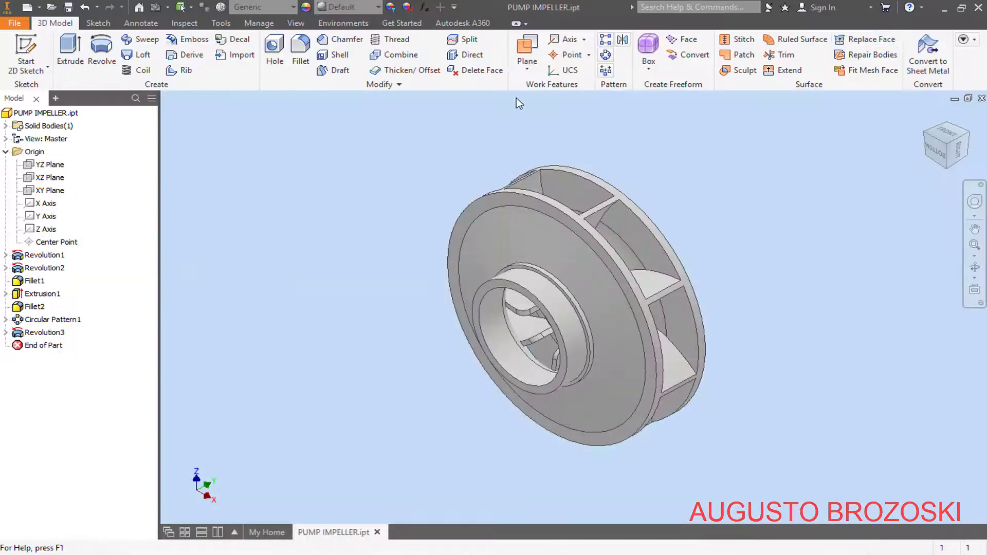
Start a sketch on the inner hub's annular face and draw a rectangle about 4.2 by 6.9 mm across the bore's upper edge
click(24, 49)
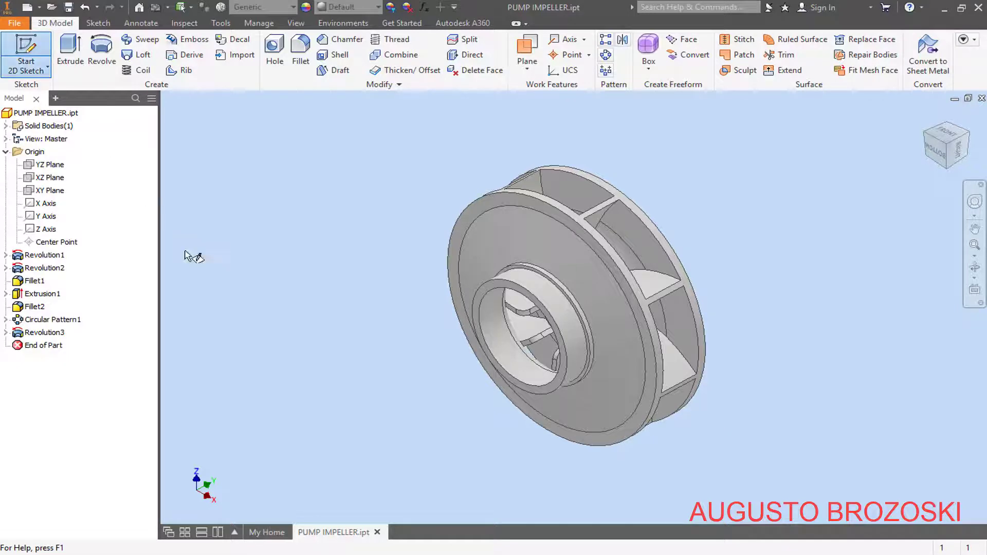
shift+middle_drag(493, 352, 535, 304)
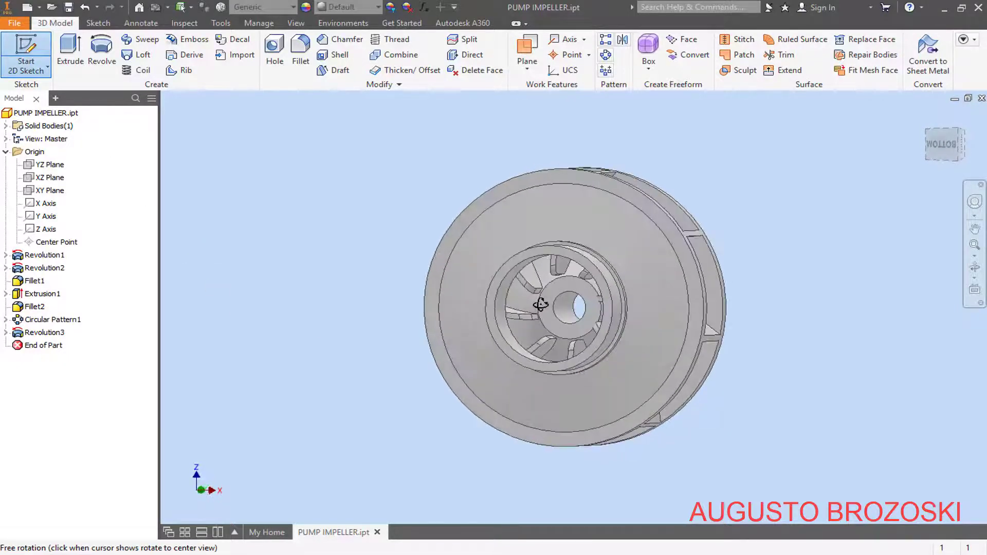
scroll(571, 304, up, 6)
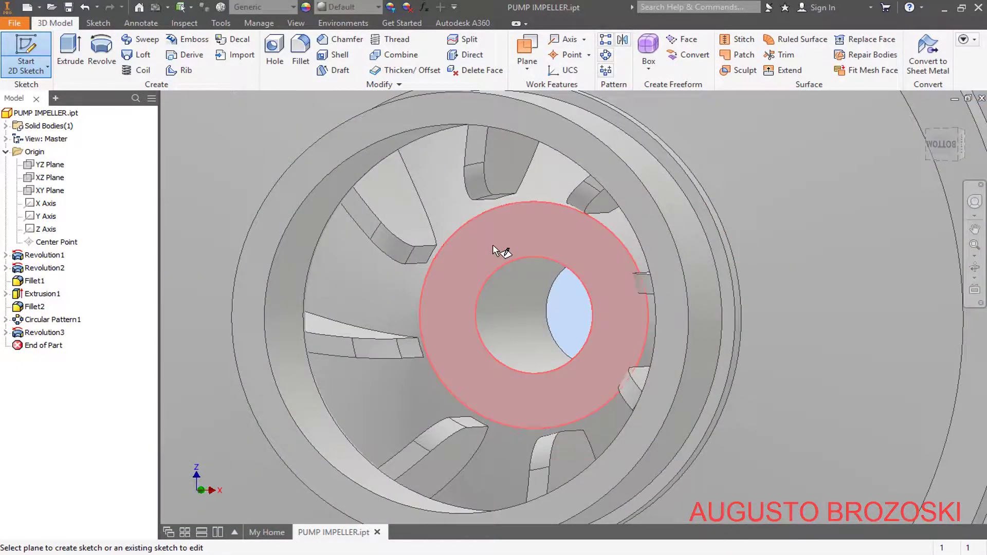
click(492, 246)
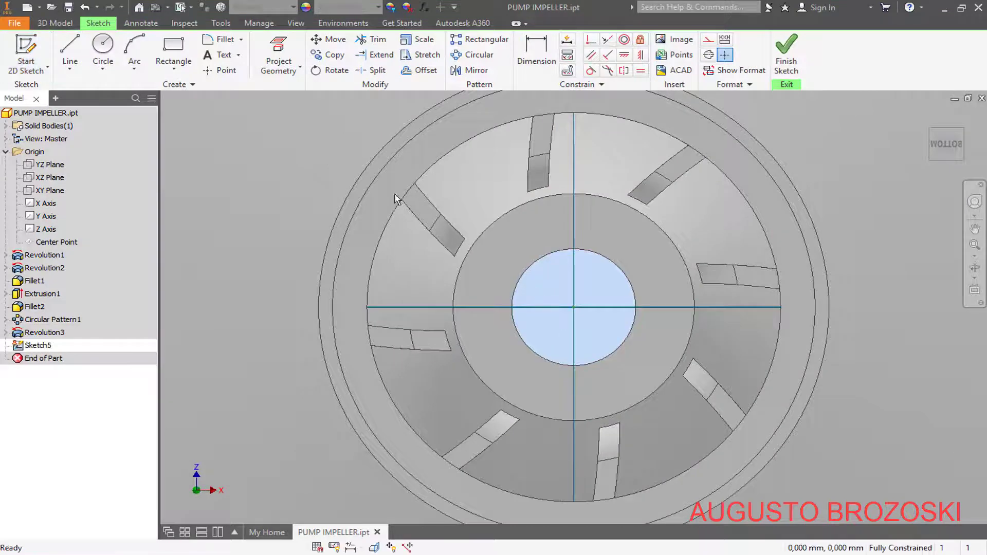
click(174, 52)
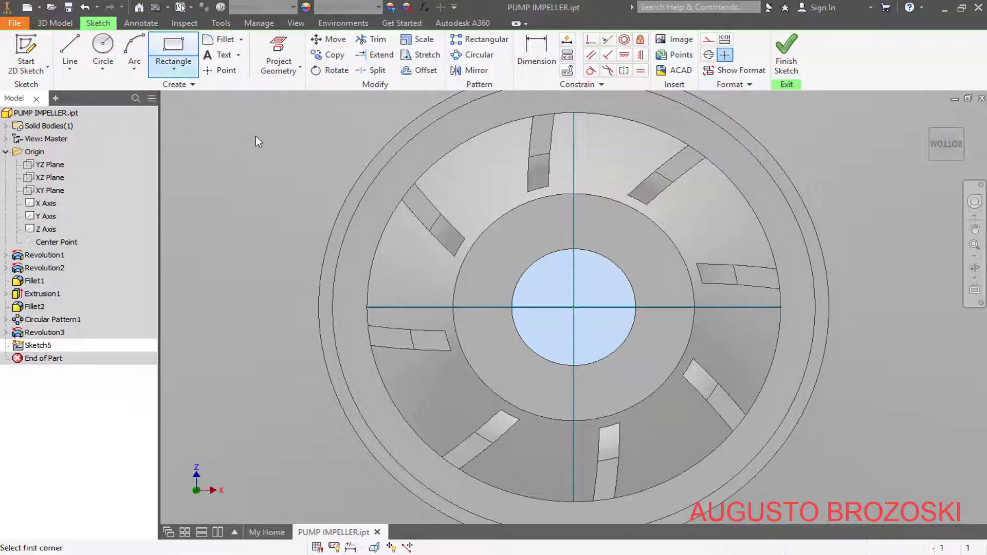
scroll(562, 275, up, 2)
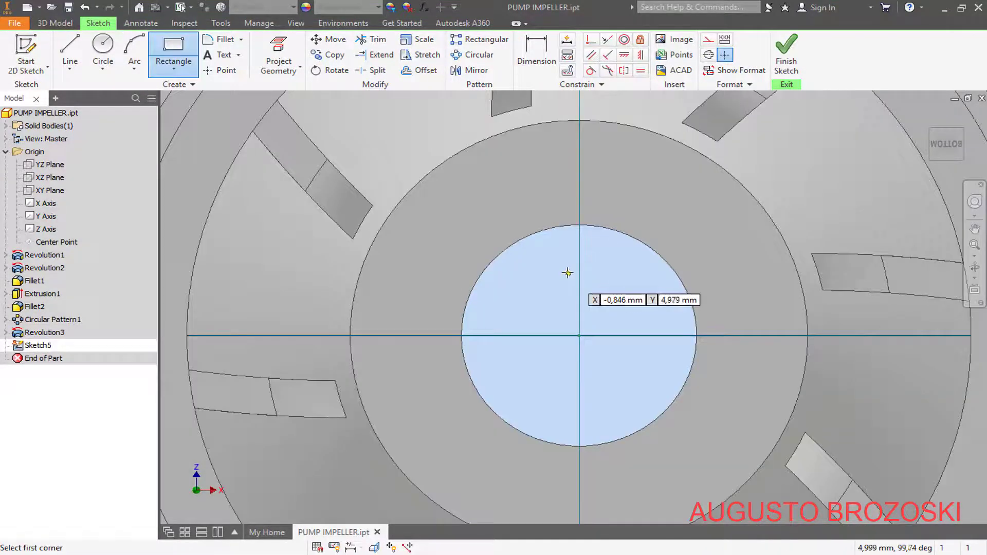
click(559, 195)
click(614, 280)
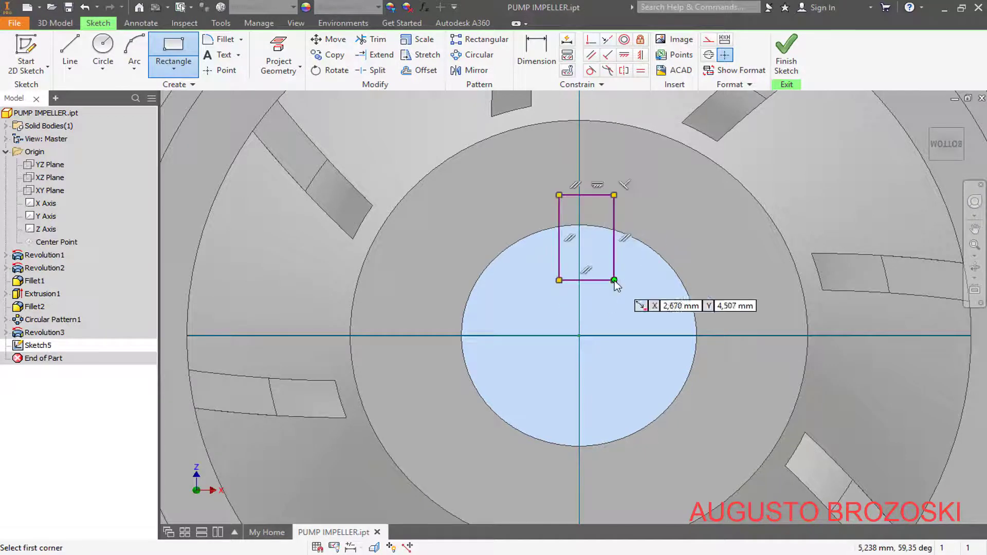
key(Escape)
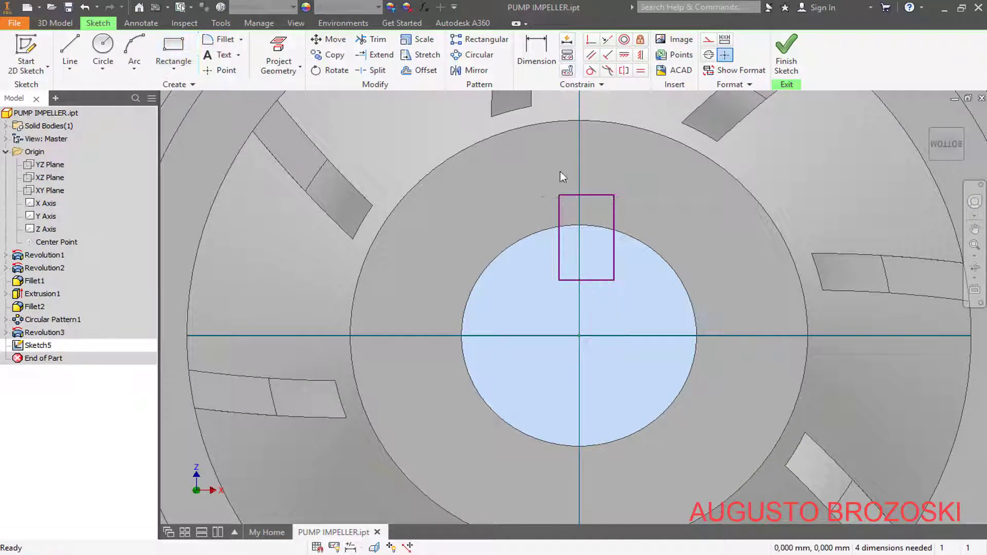
Align the midpoint of the rectangle's top edge vertically with the bore centre
click(641, 57)
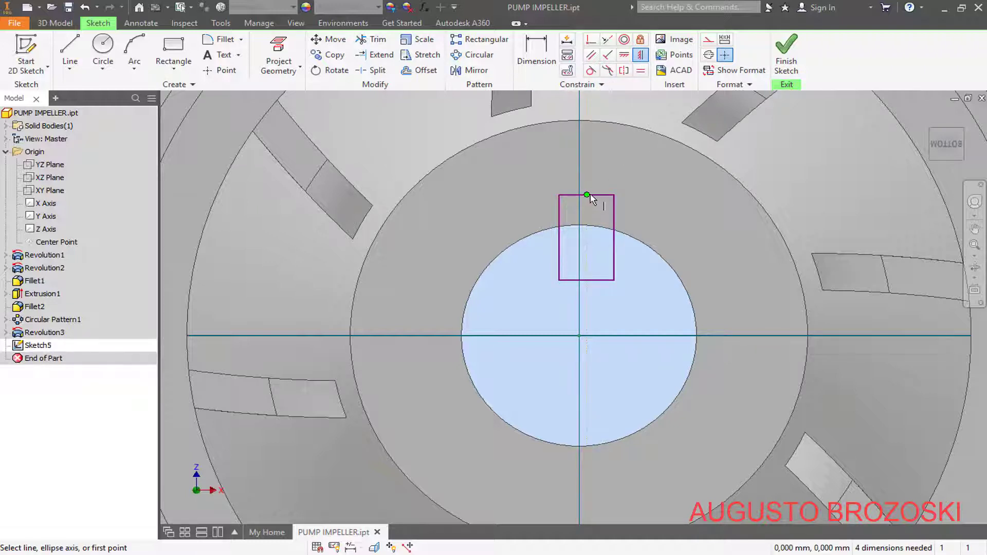
click(587, 195)
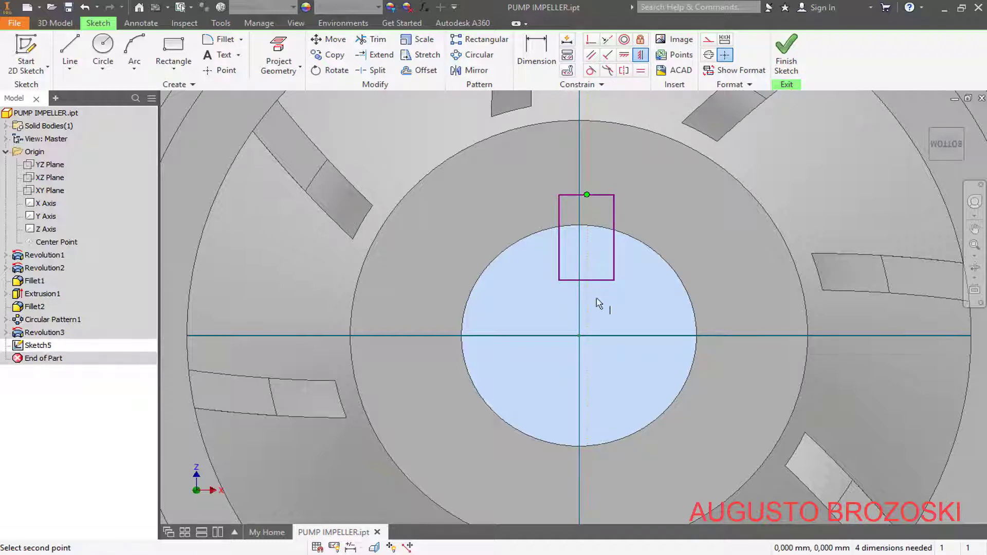
click(579, 337)
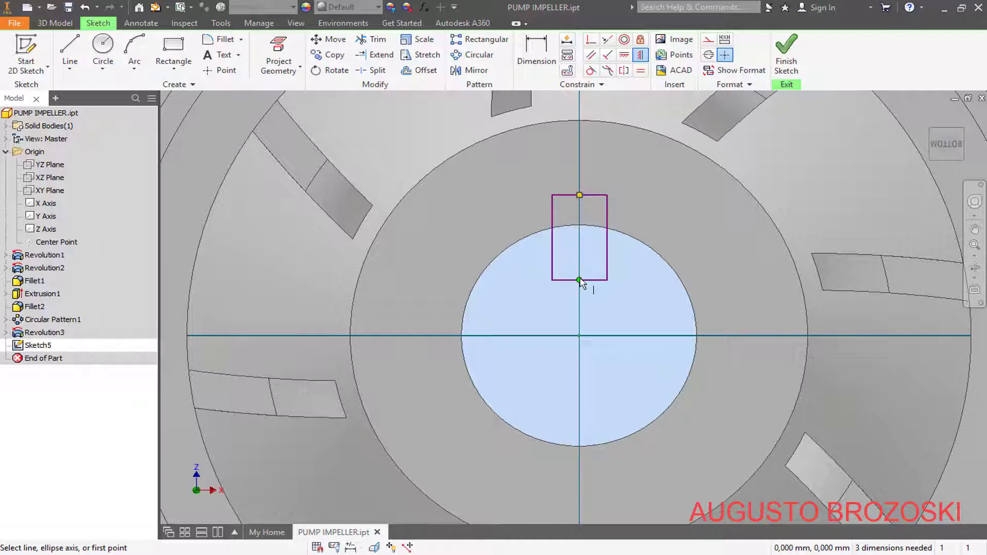
Dimension the rectangle's top edge 11.8 mm above the bore centre
key(d)
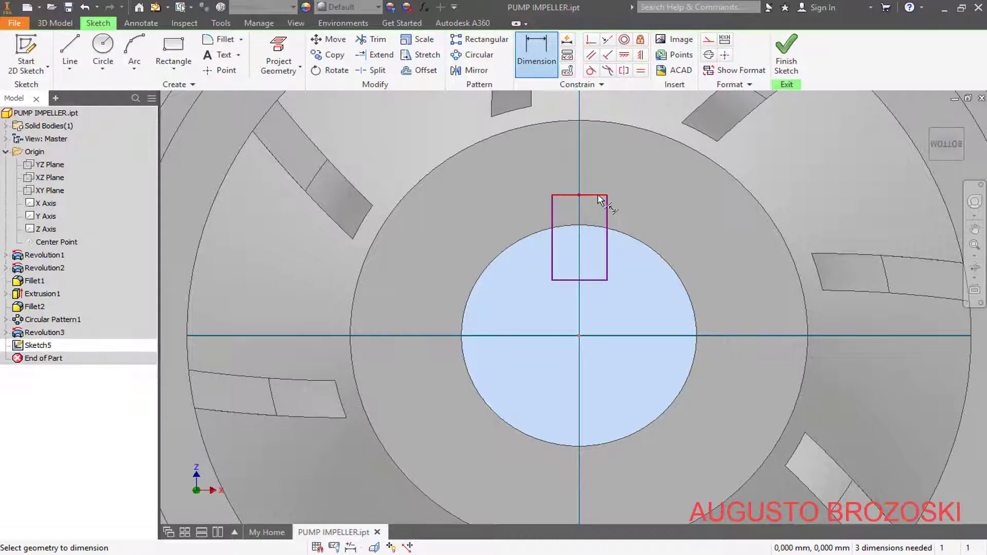
click(598, 195)
click(661, 229)
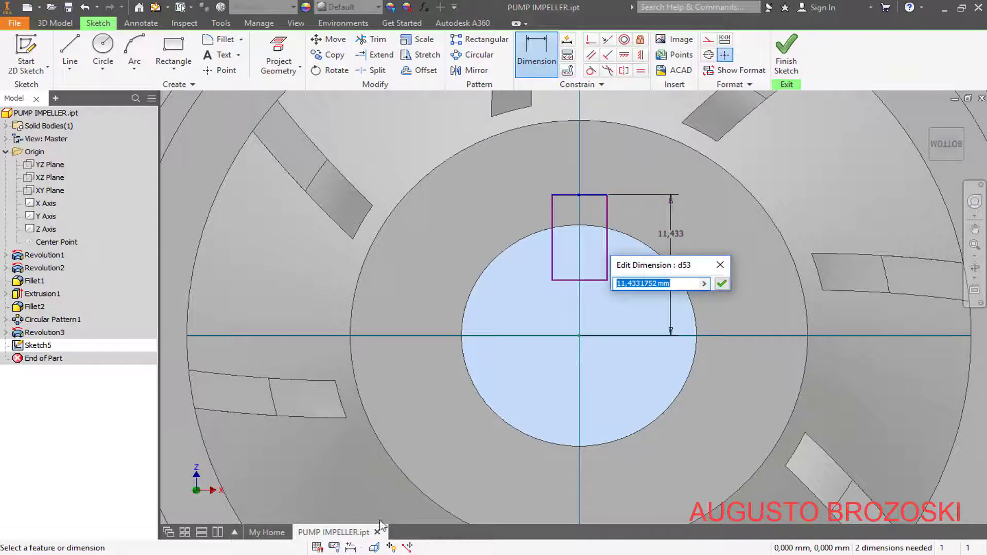
click(356, 553)
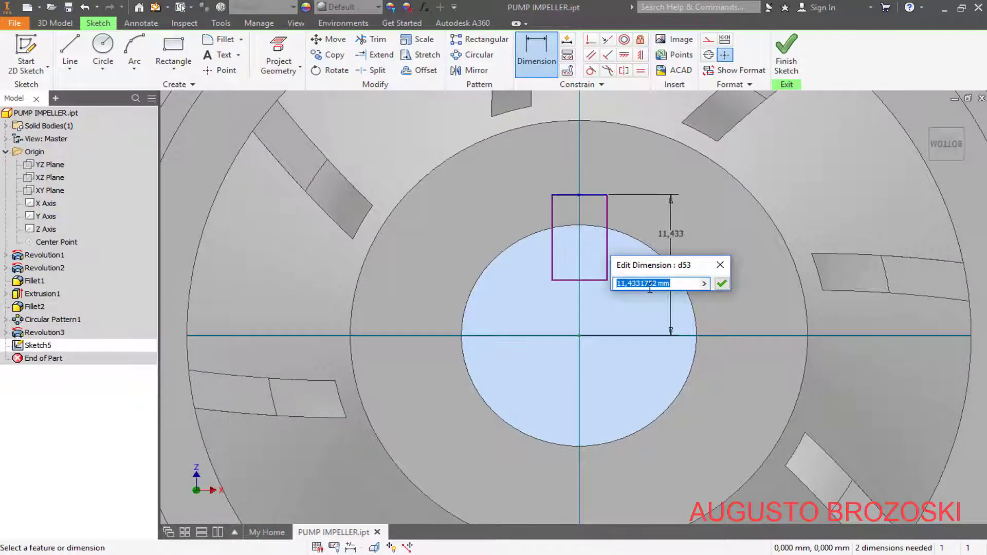
text(11)
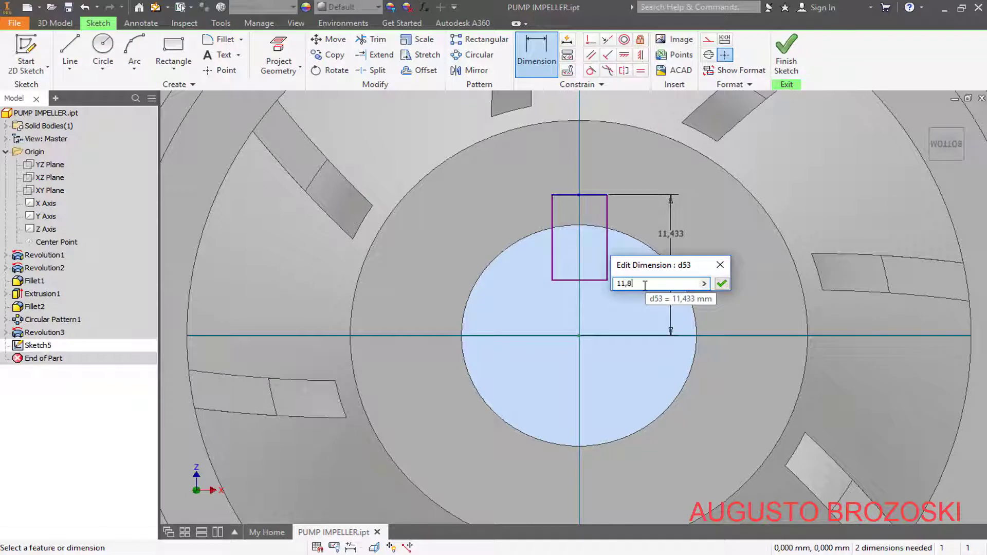
text(,8)
key(Return)
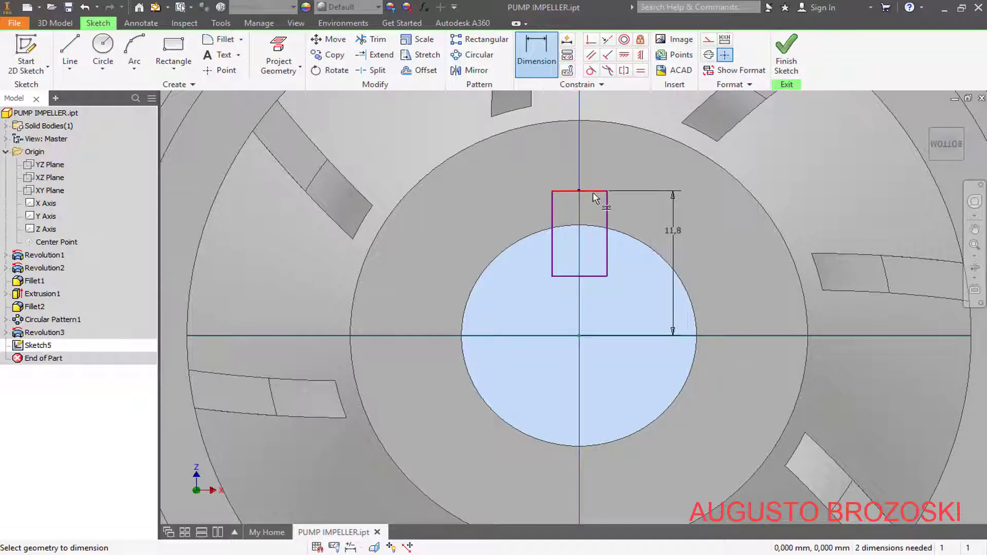
Dimension the keyway rectangle 6 mm wide and 6 mm high, and finish the sketch
click(594, 189)
click(593, 168)
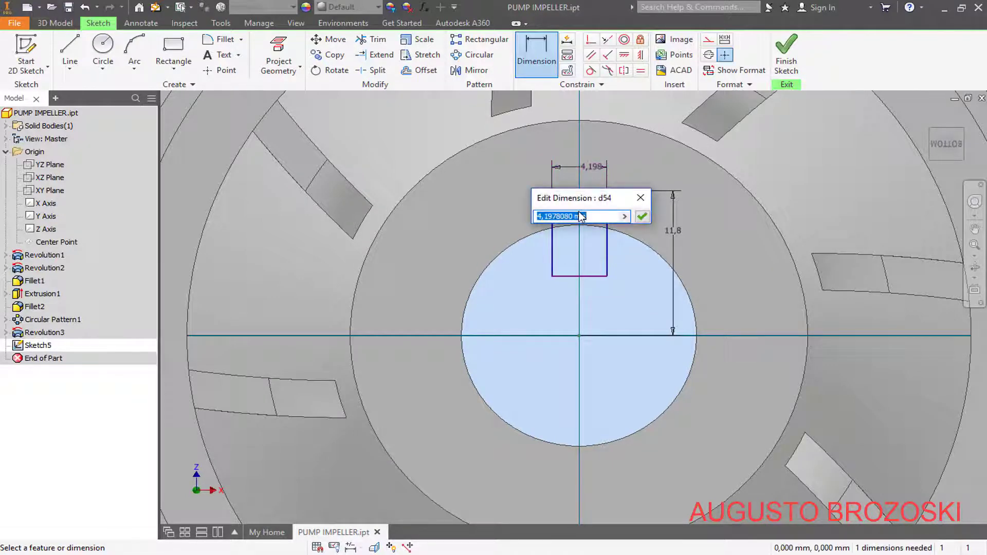
text(6)
key(Return)
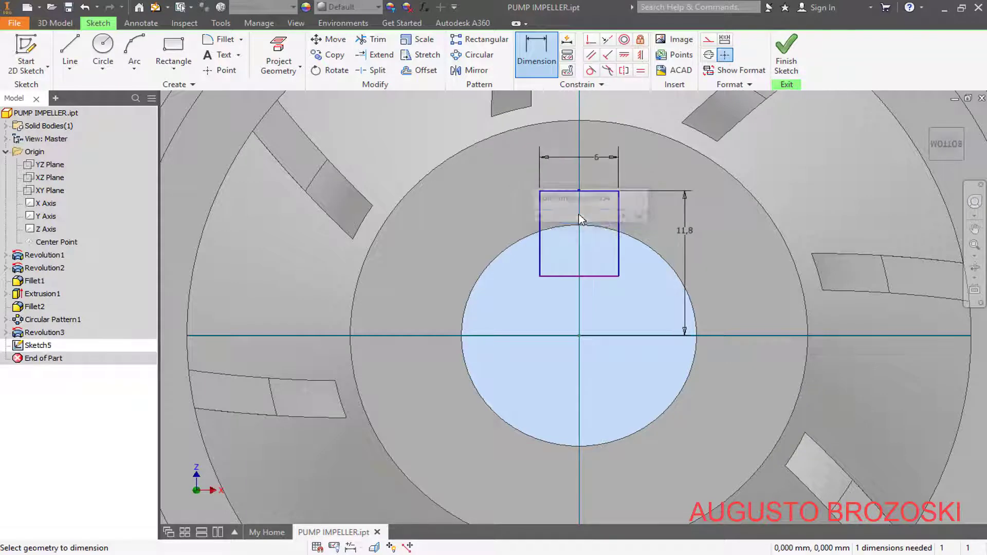
click(619, 228)
click(646, 228)
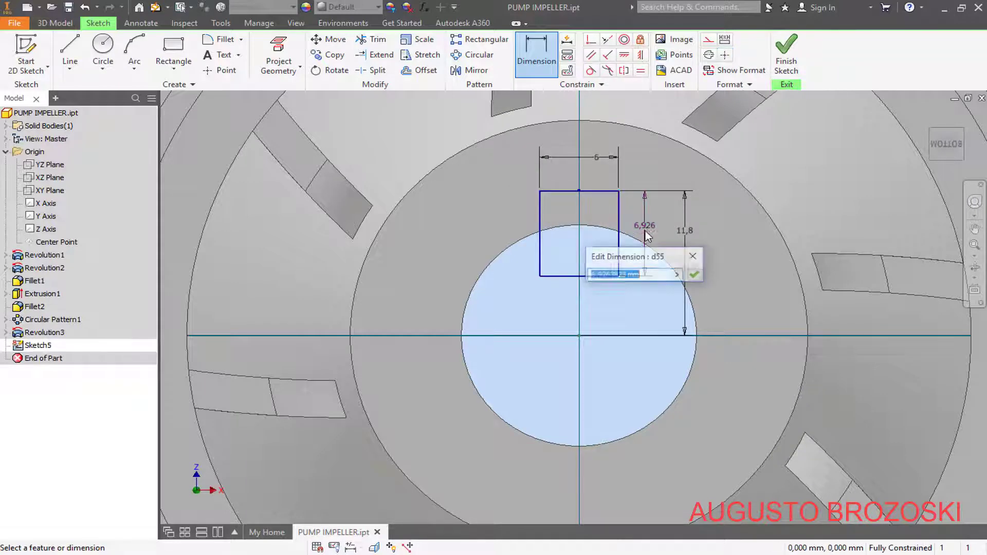
text(6)
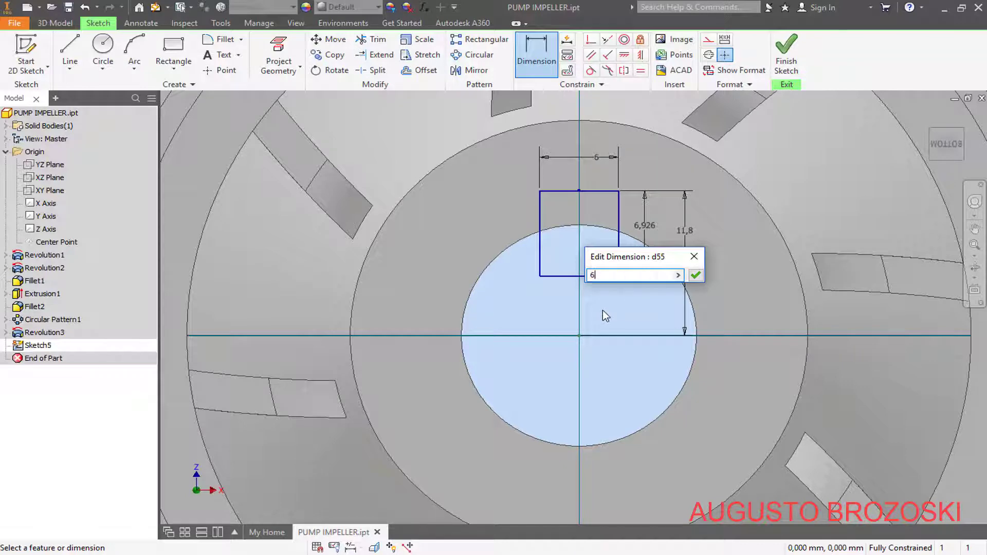
key(Return)
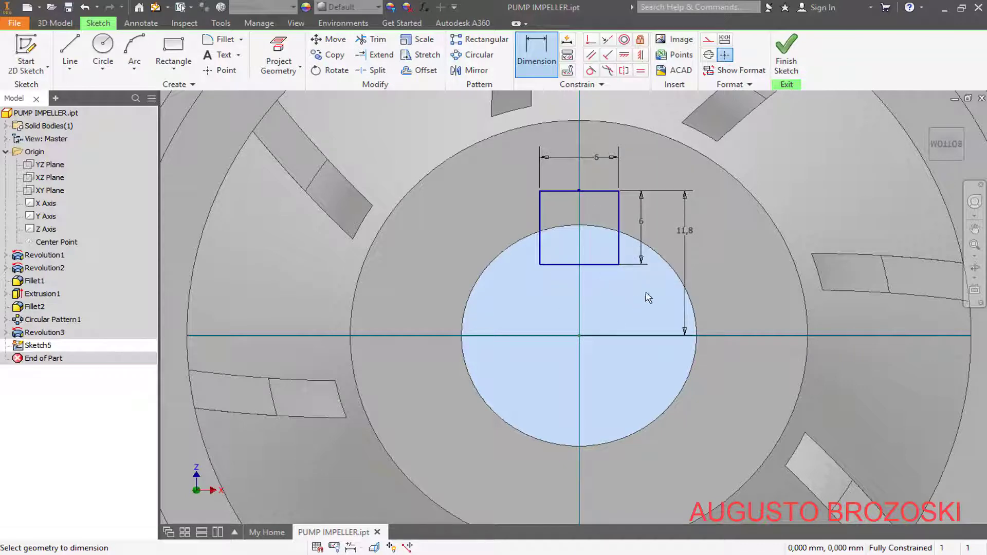
click(778, 61)
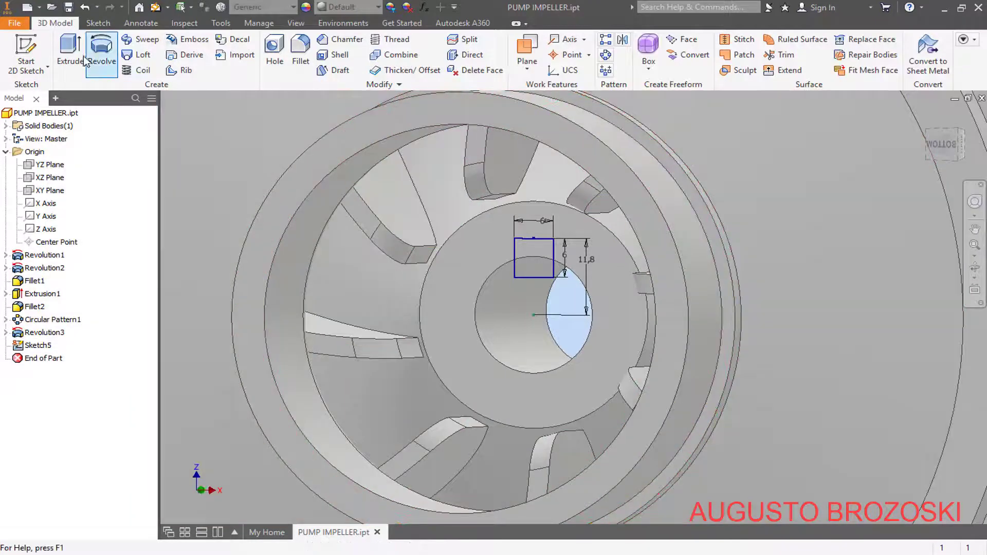
Extrude the keyway rectangle as a cut into the hub, with the direction reversed and the extent set to To Next
click(71, 53)
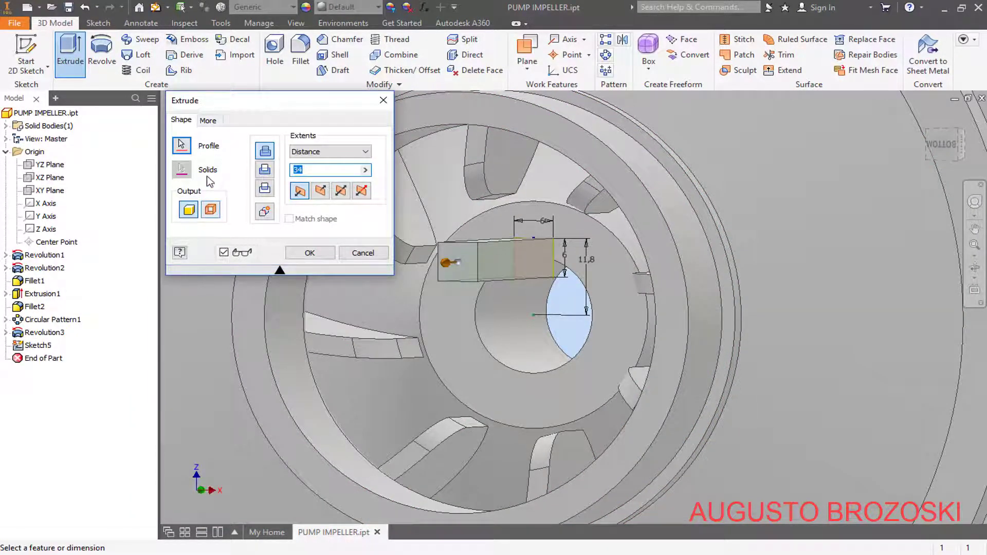
click(320, 191)
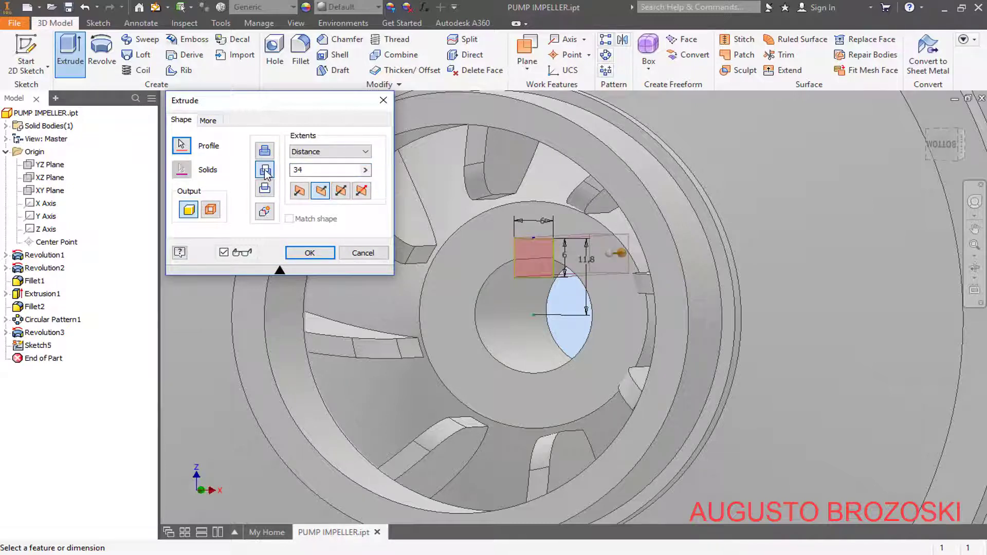
click(344, 151)
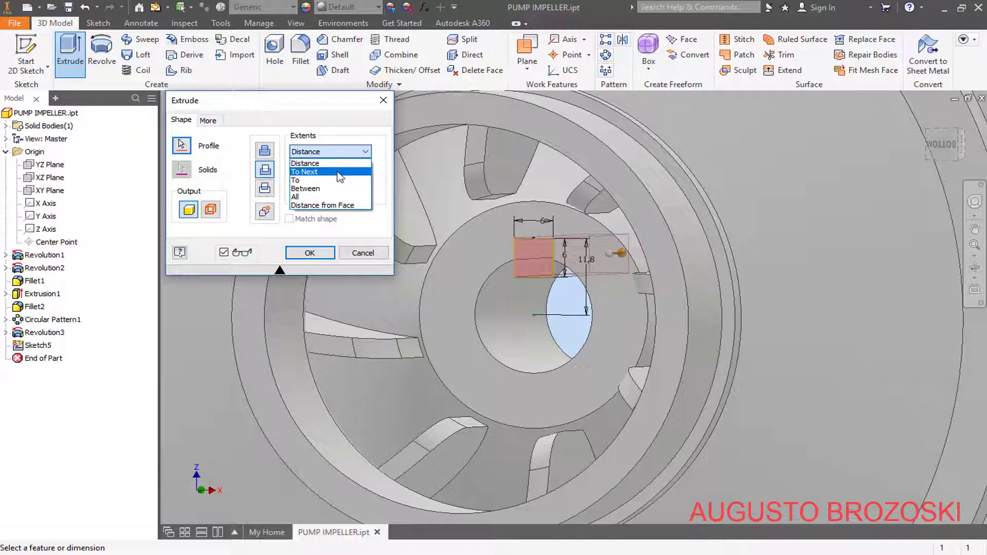
click(338, 173)
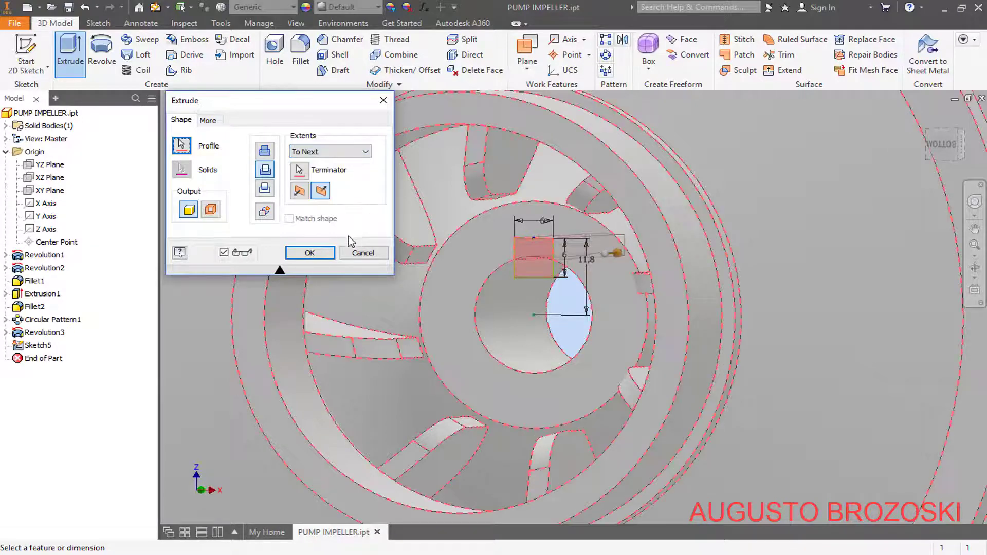
click(309, 252)
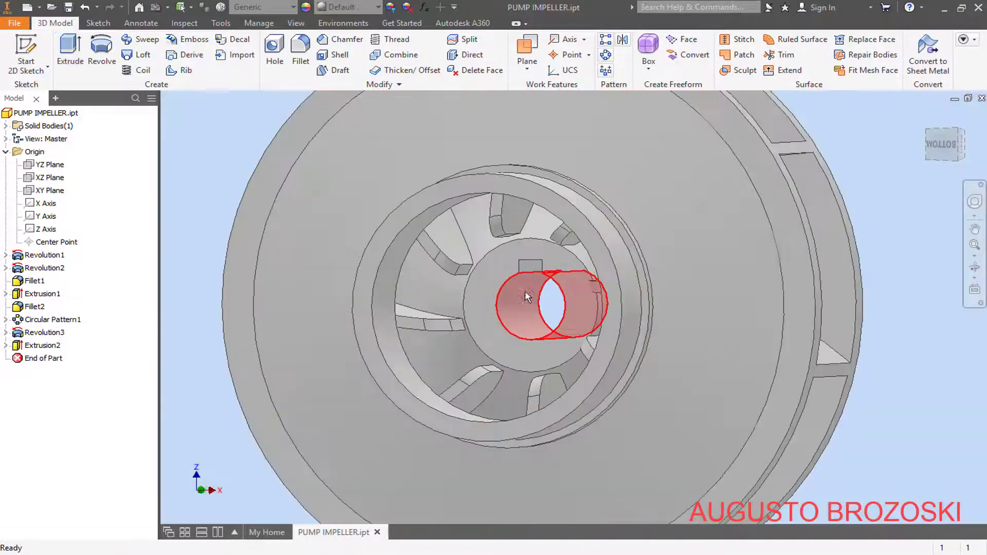
Check the keyway cut in the hub, restore the home view and save the impeller part
shift+middle_drag(531, 305, 565, 257)
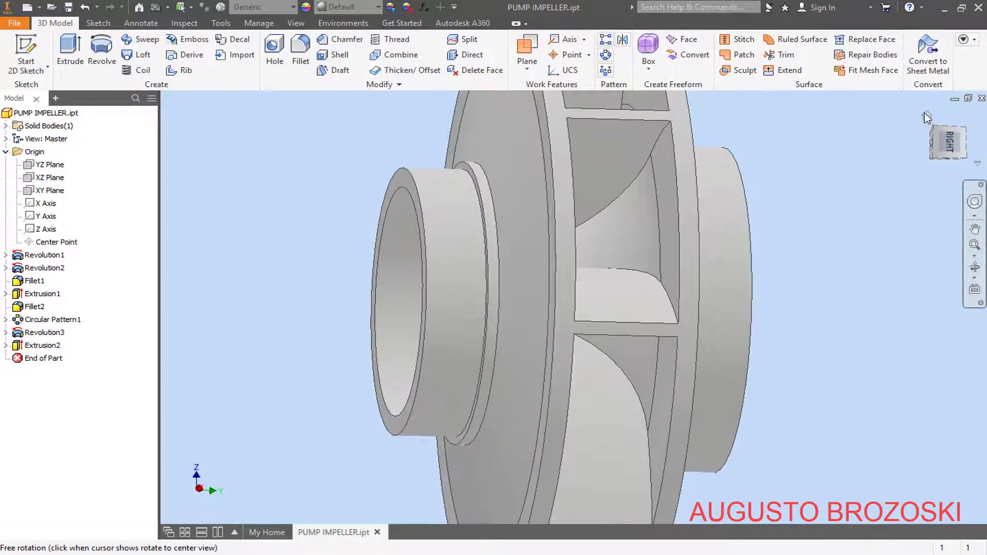
click(925, 114)
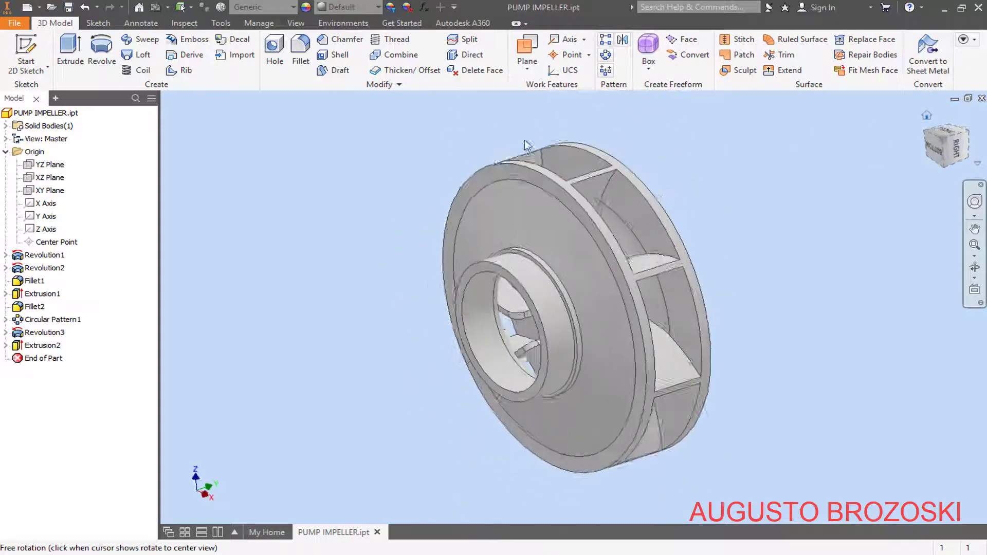
click(68, 8)
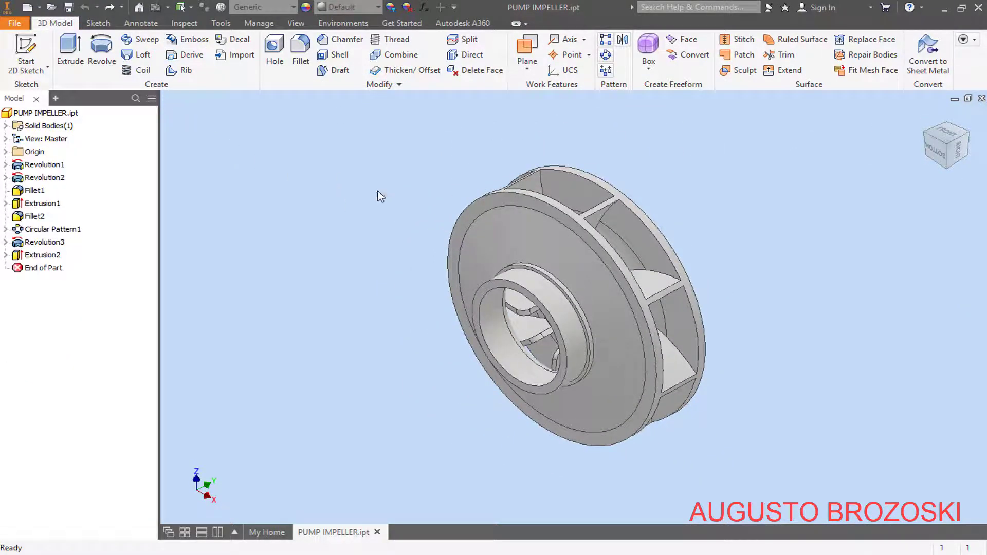
Assign the Stainless Steel material to the impeller
click(292, 7)
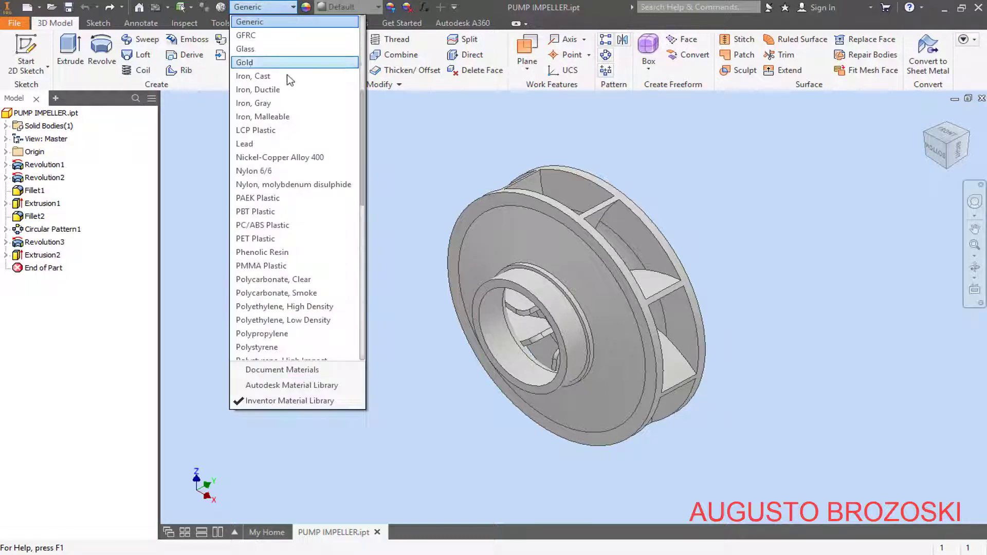
scroll(298, 207, down, 7)
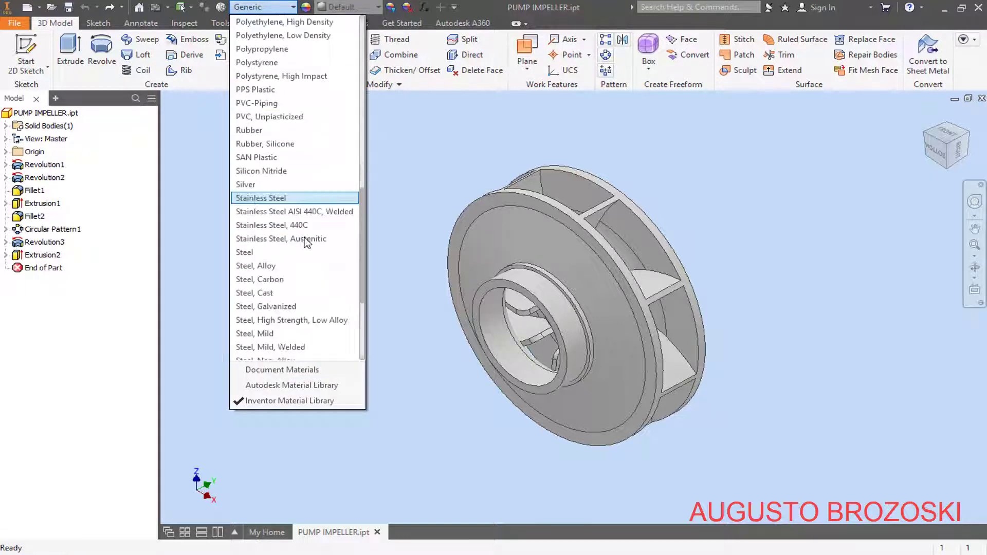
click(272, 199)
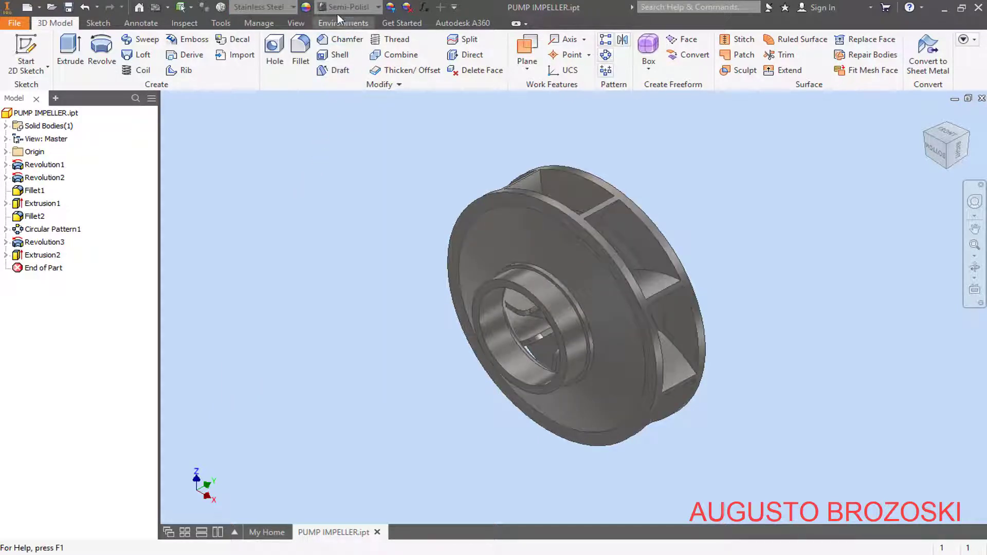
Set the impeller's appearance to Orange
click(378, 7)
scroll(368, 184, up, 15)
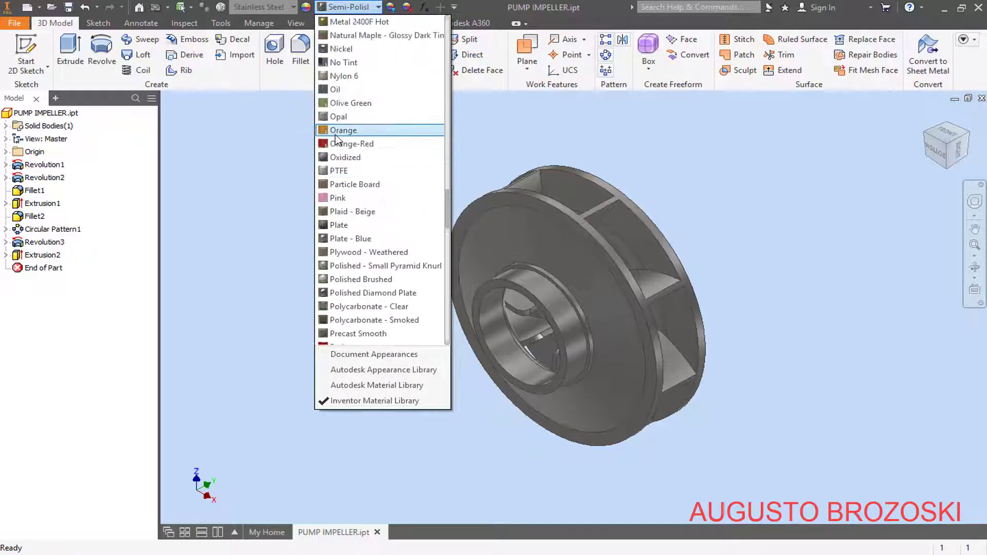
click(351, 135)
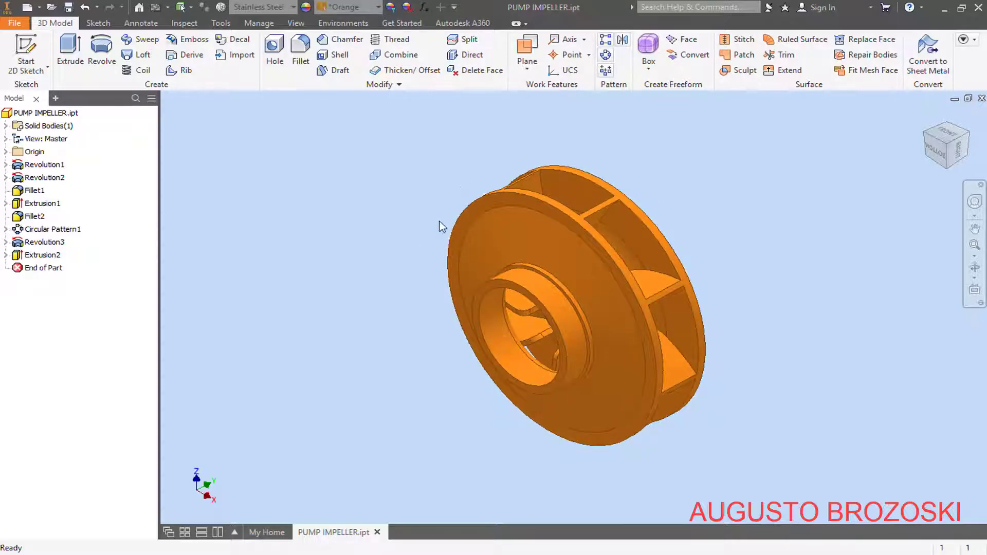
Inspect the finished impeller from several sides and save the part from the home view
shift+middle_drag(446, 205, 514, 163)
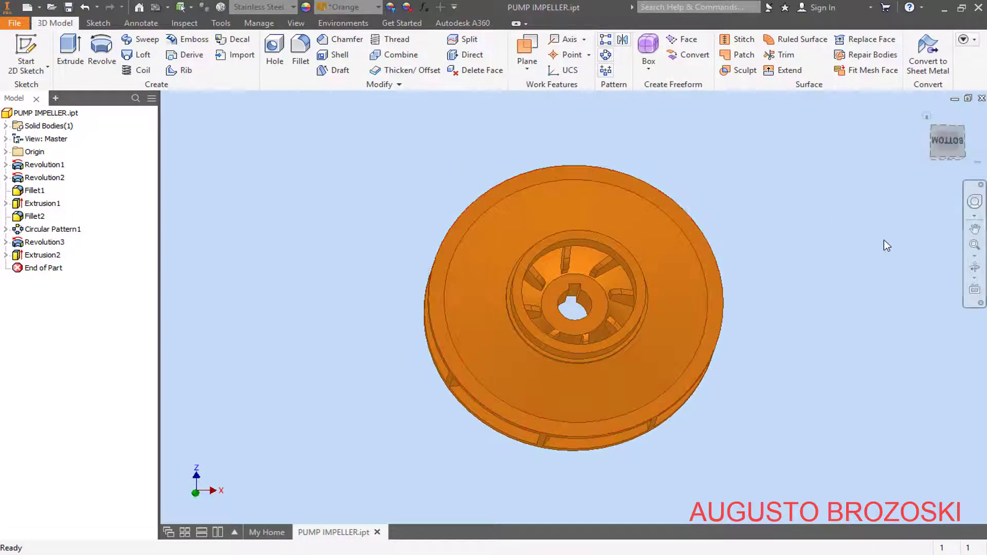
click(973, 276)
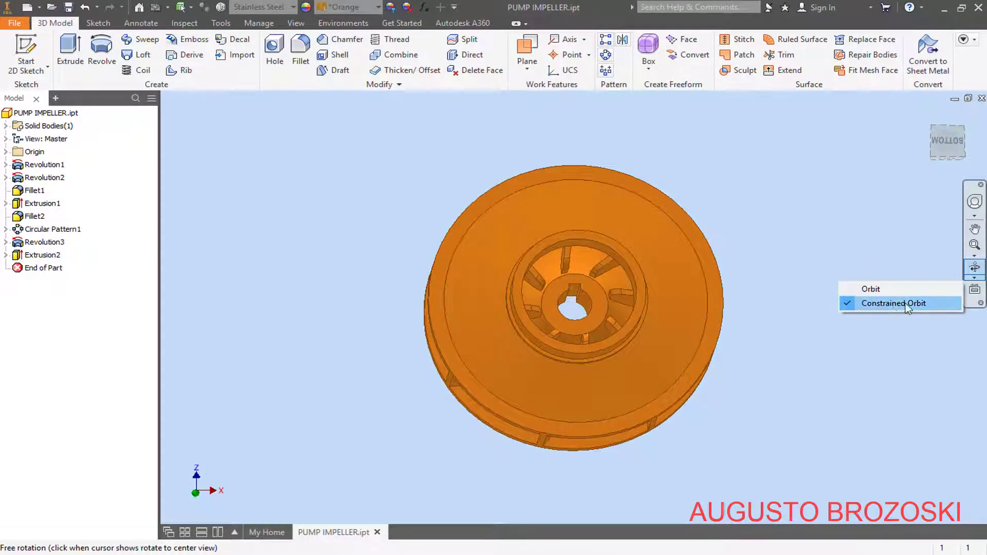
click(893, 259)
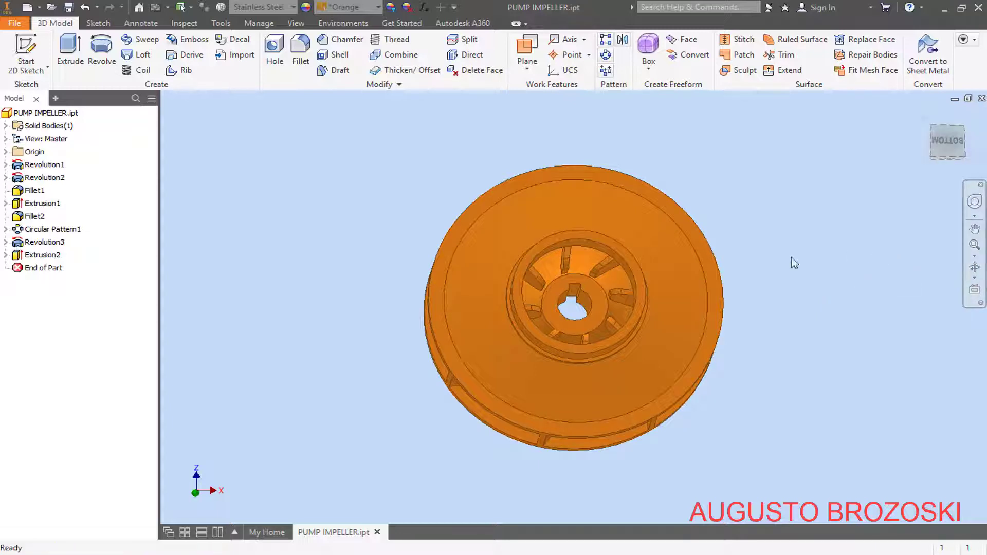
click(973, 263)
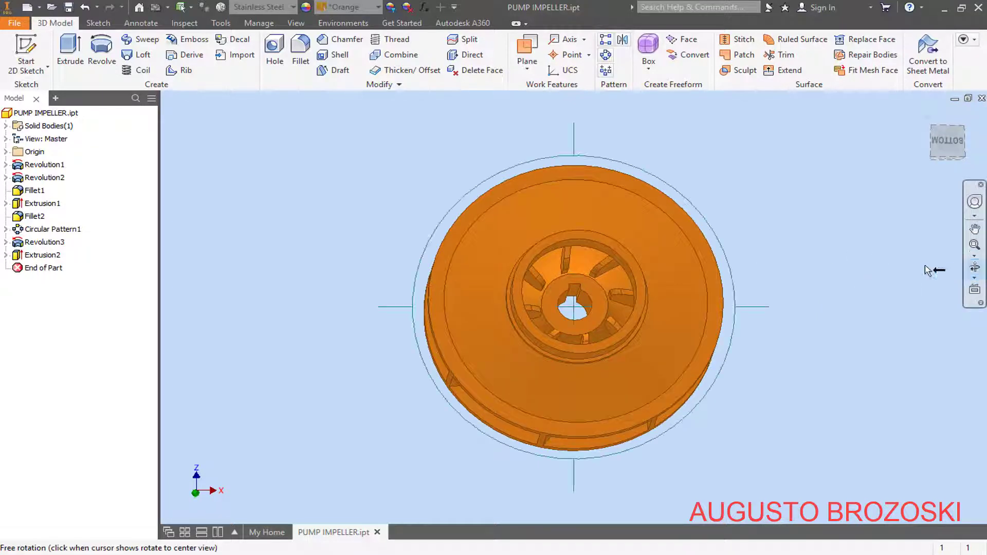
drag(589, 299, 545, 265)
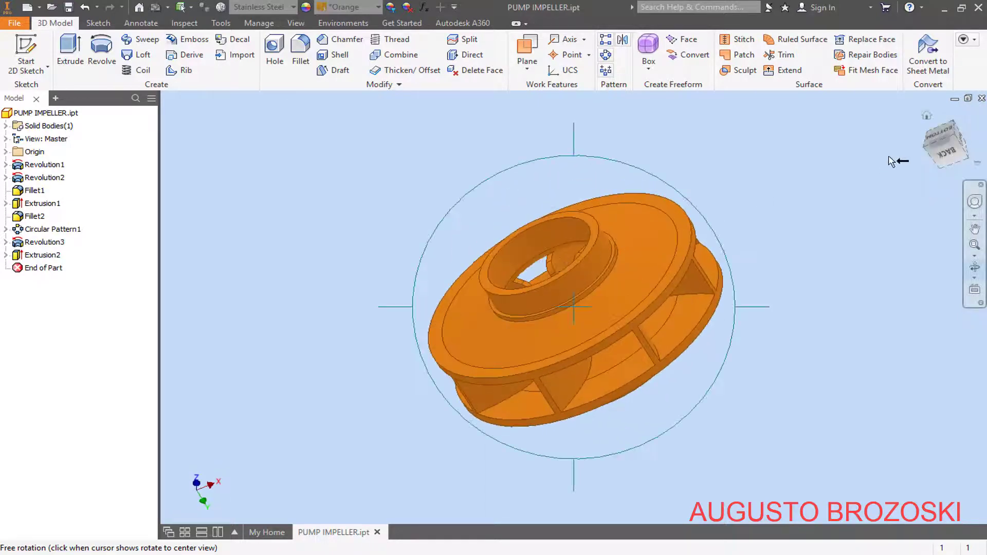
click(926, 117)
key(F4)
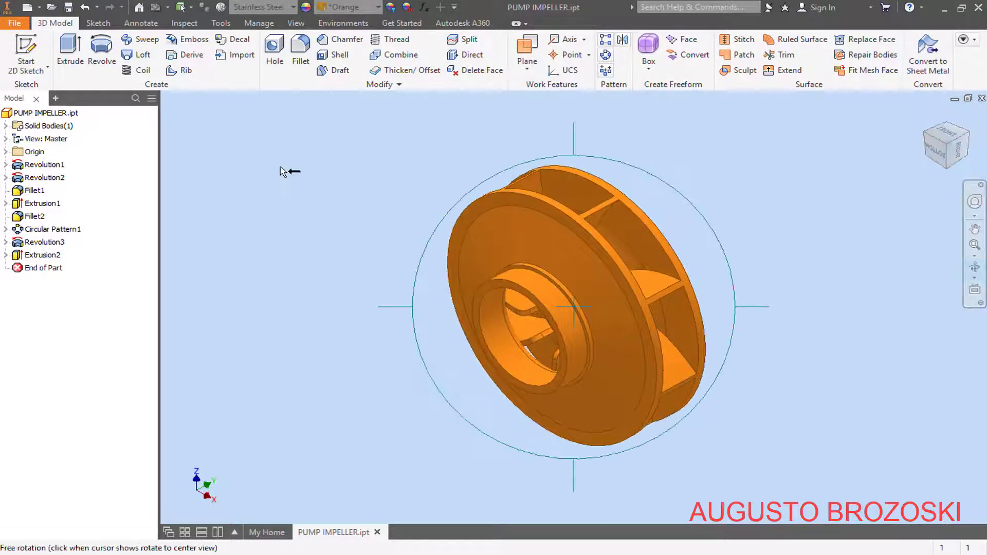
key(Escape)
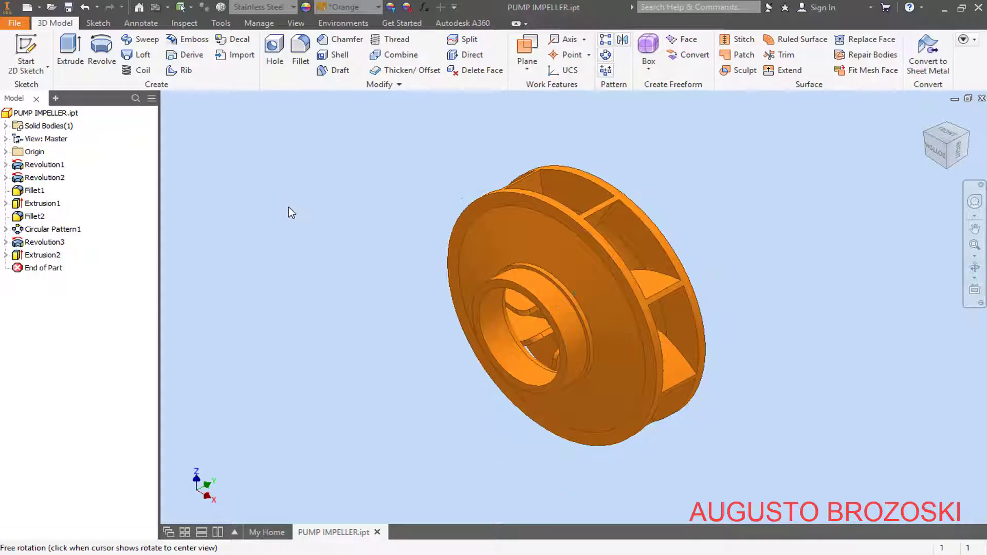
click(69, 7)
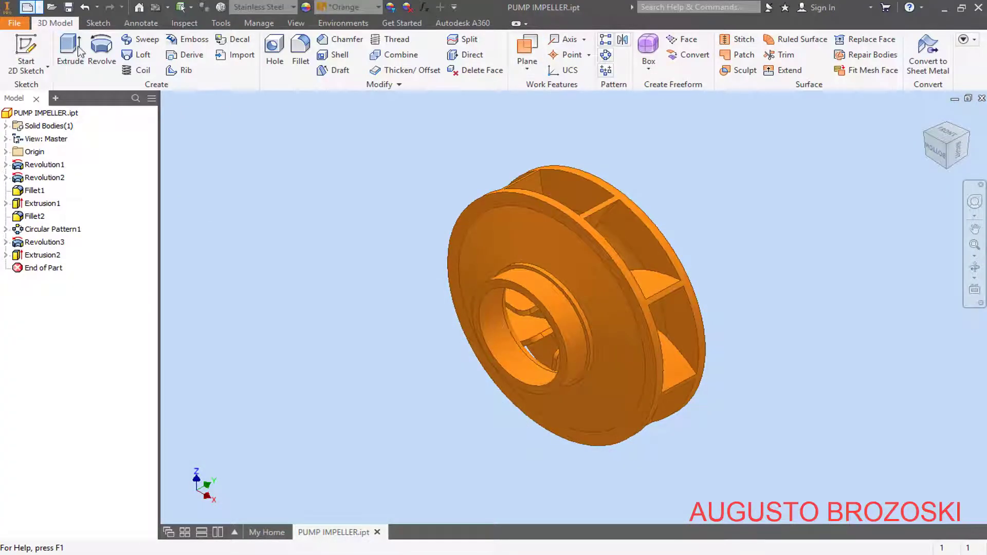
Create a new part from the metric Standard (mm).ipt template and save it as SHAFT
key(ctrl+n)
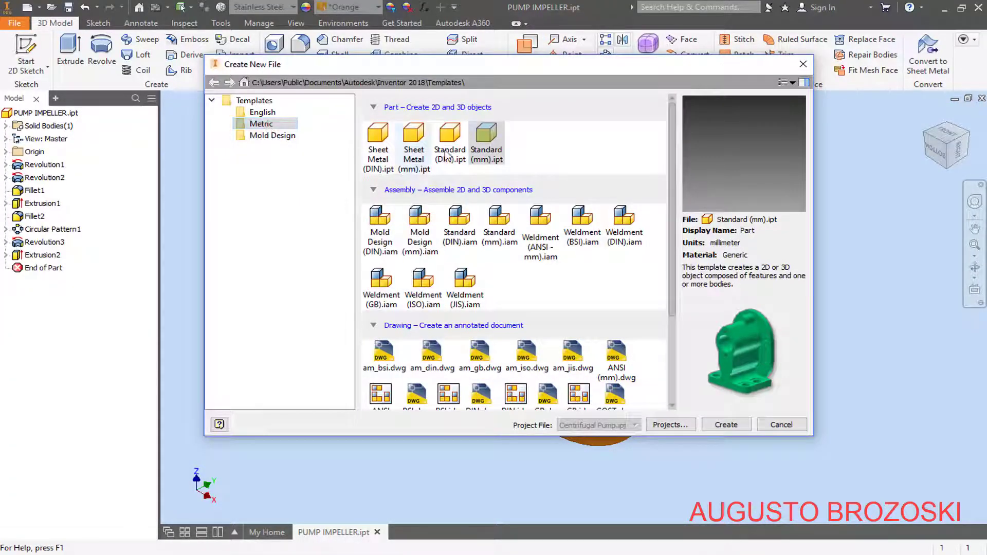
click(476, 153)
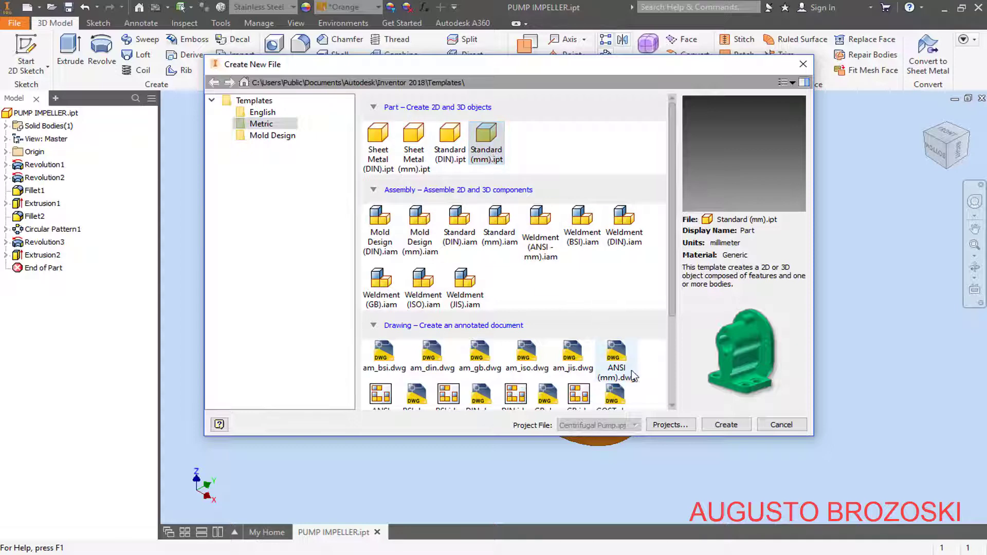
click(725, 425)
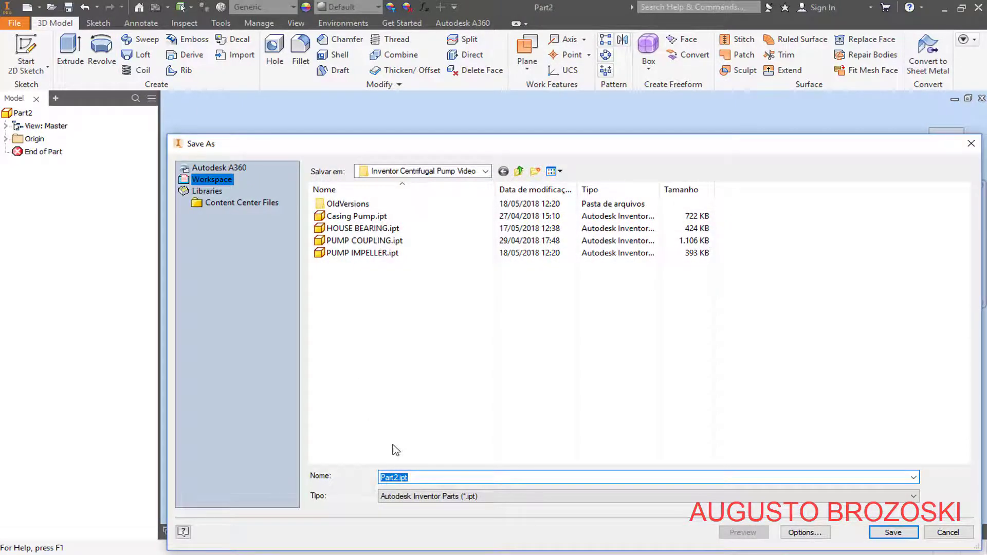
text(SHAFT)
click(891, 533)
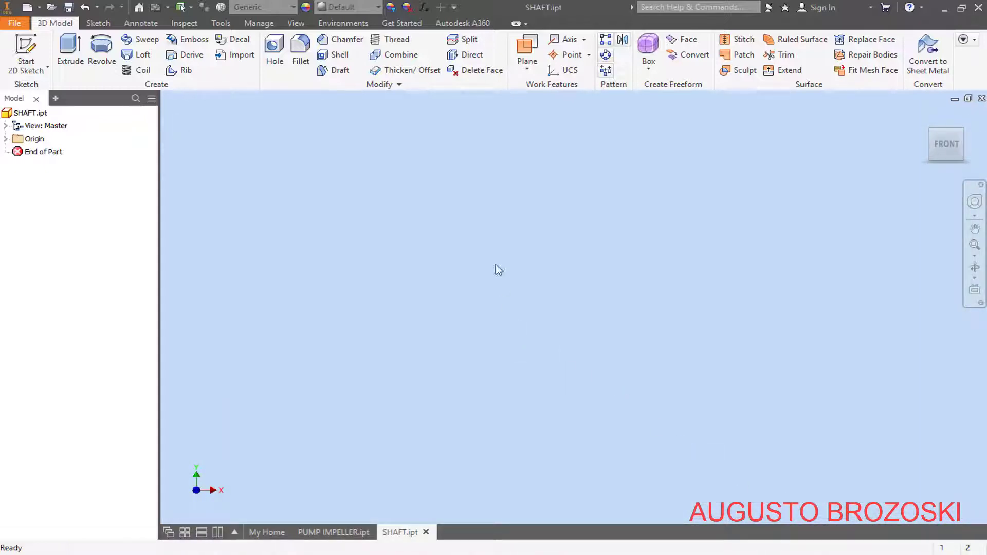
Start a sketch on the XZ plane and draw a circle about 9 mm in diameter centred on the origin
click(26, 51)
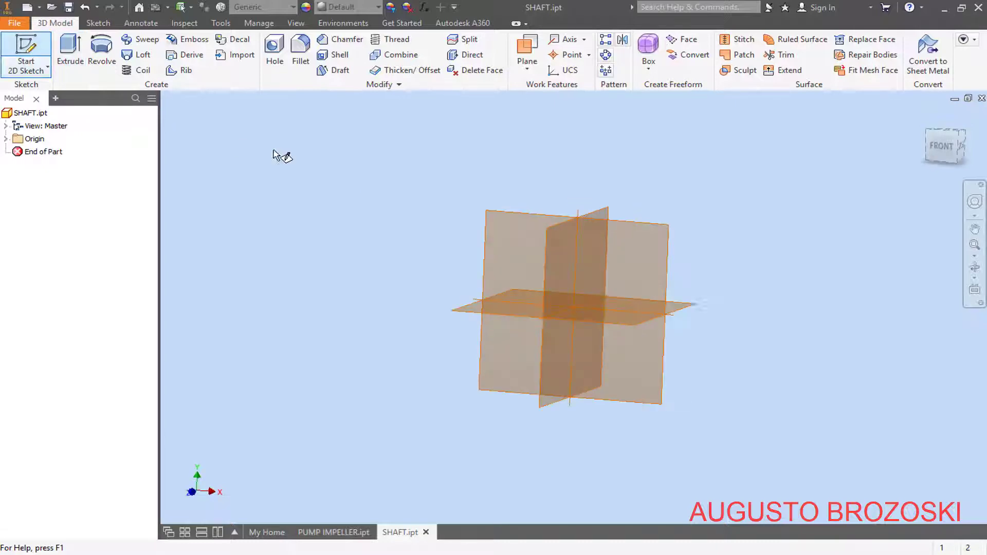
click(928, 115)
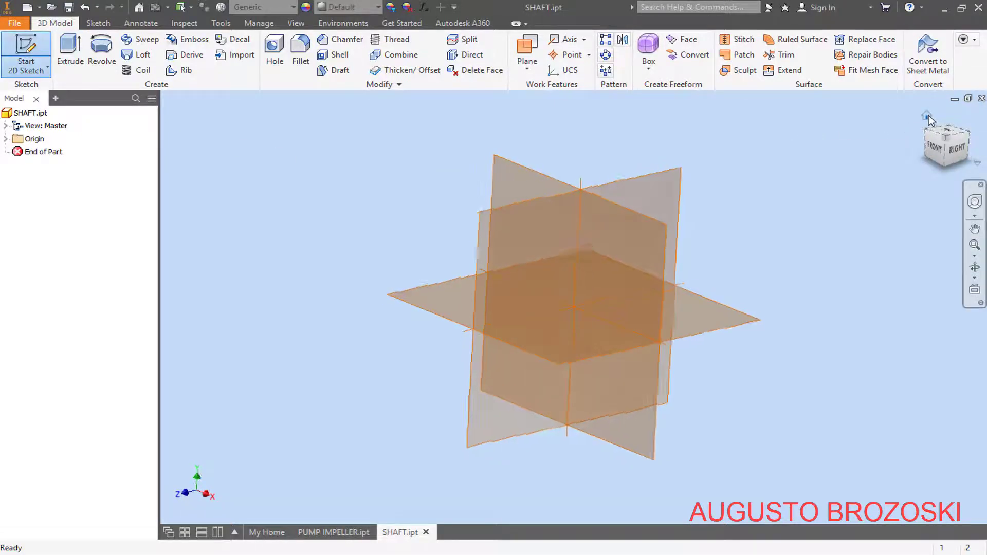
click(518, 187)
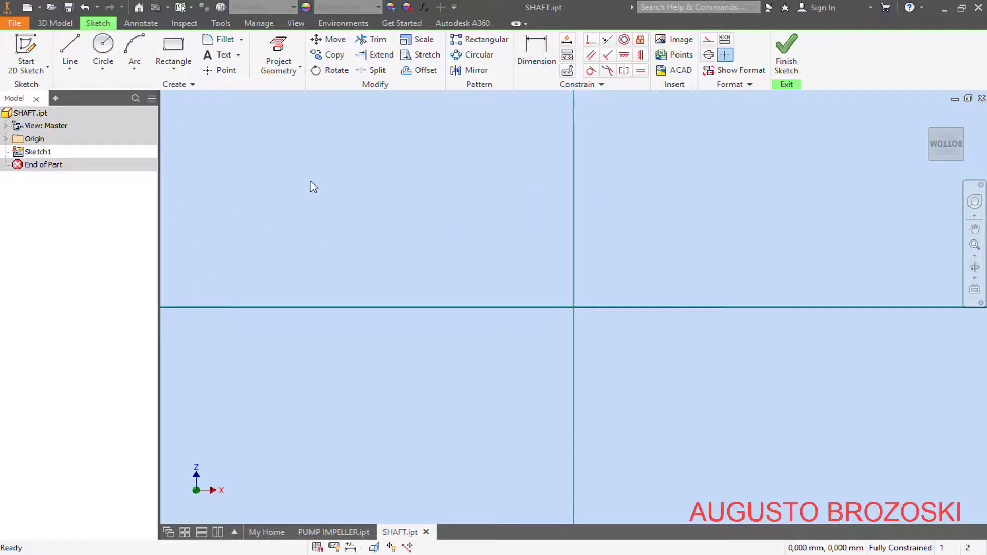
click(102, 49)
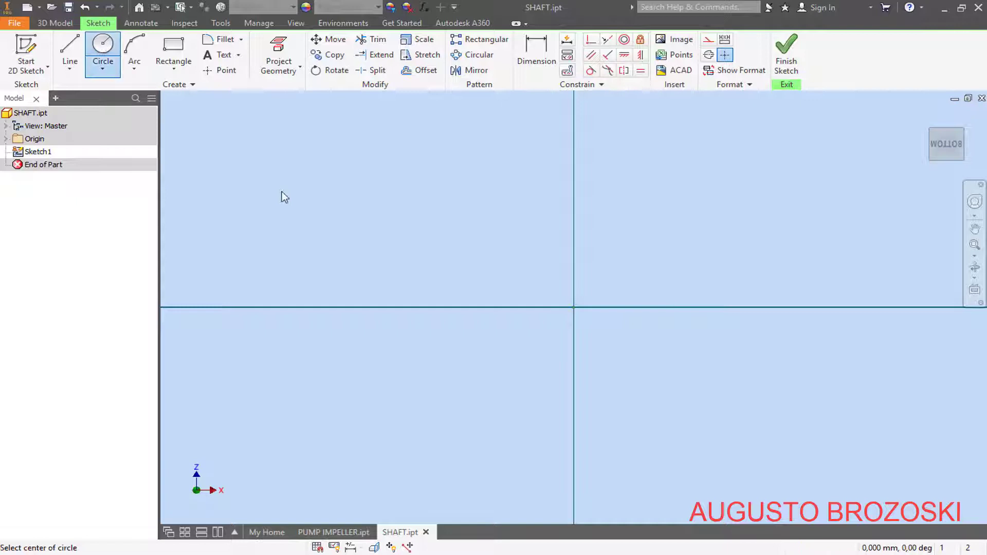
click(574, 307)
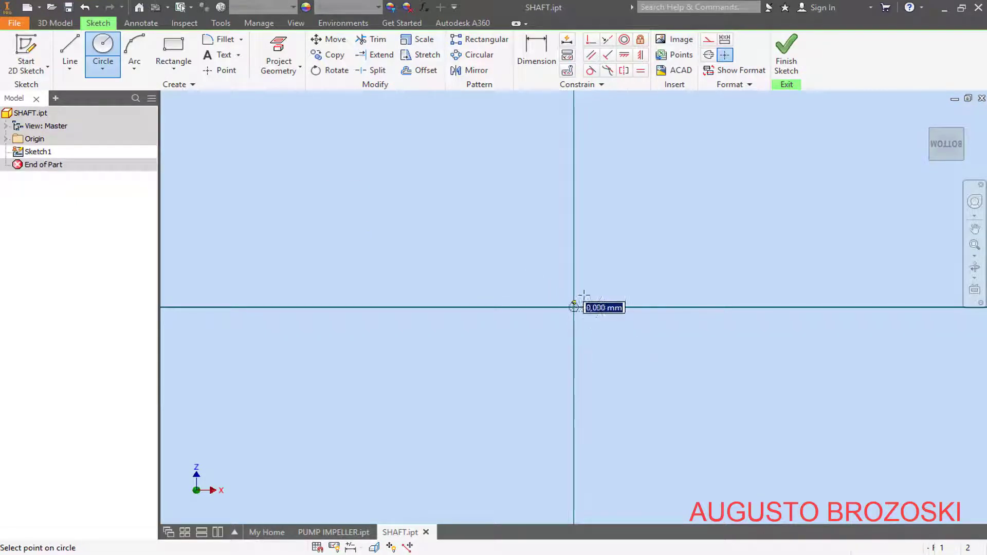
click(610, 273)
key(Escape)
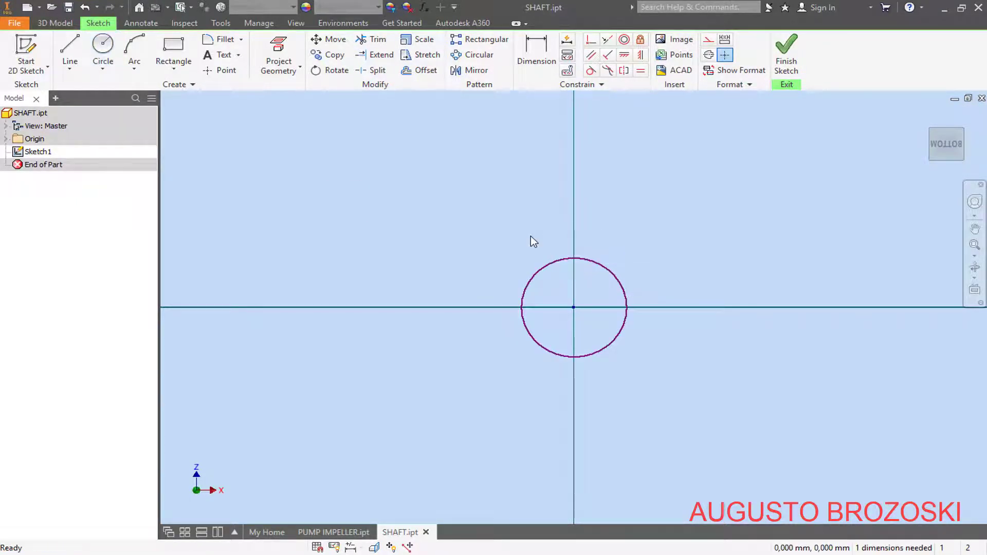
Dimension the circle's diameter as 45 mm, consulting the shaft drawing in Adobe Acrobat Reader, and finish the sketch
click(536, 52)
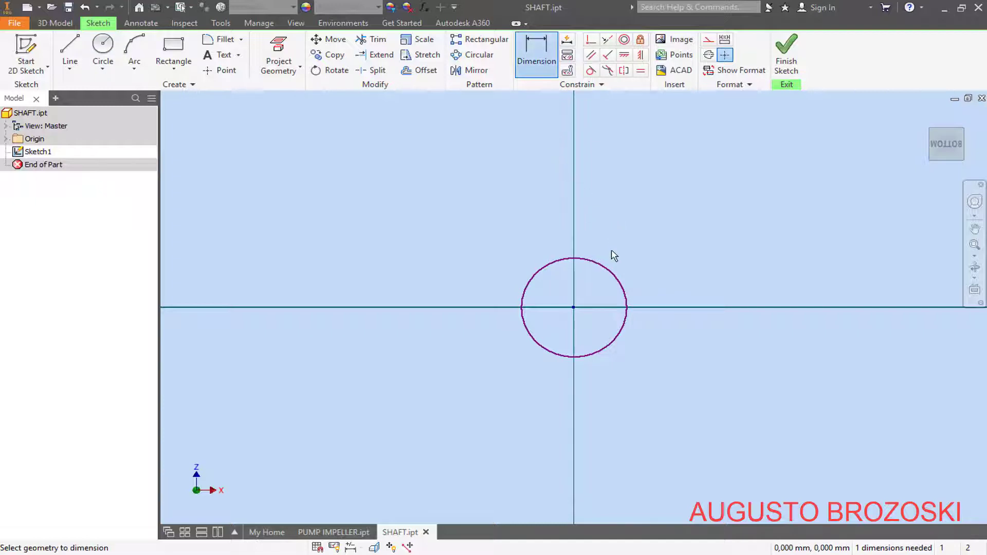
click(606, 267)
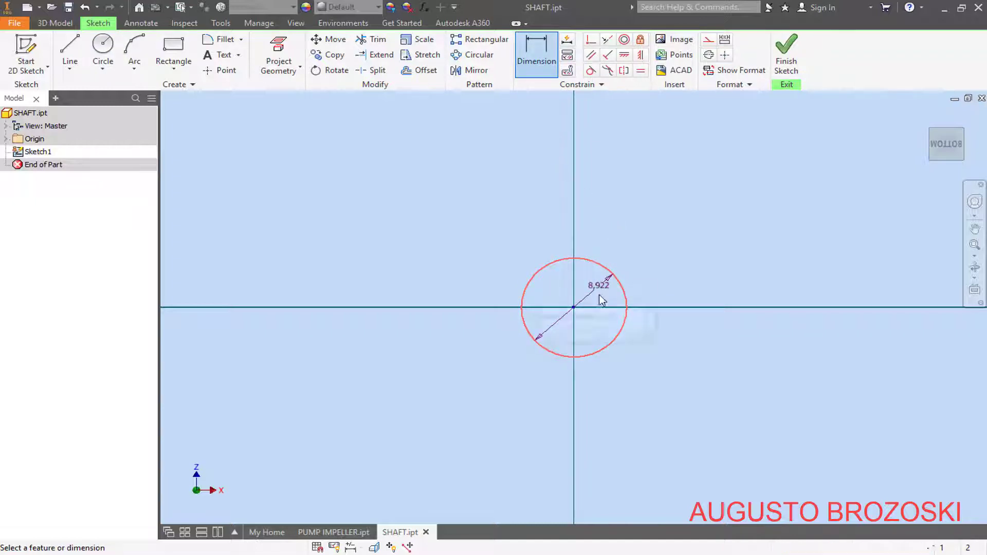
click(600, 283)
click(381, 553)
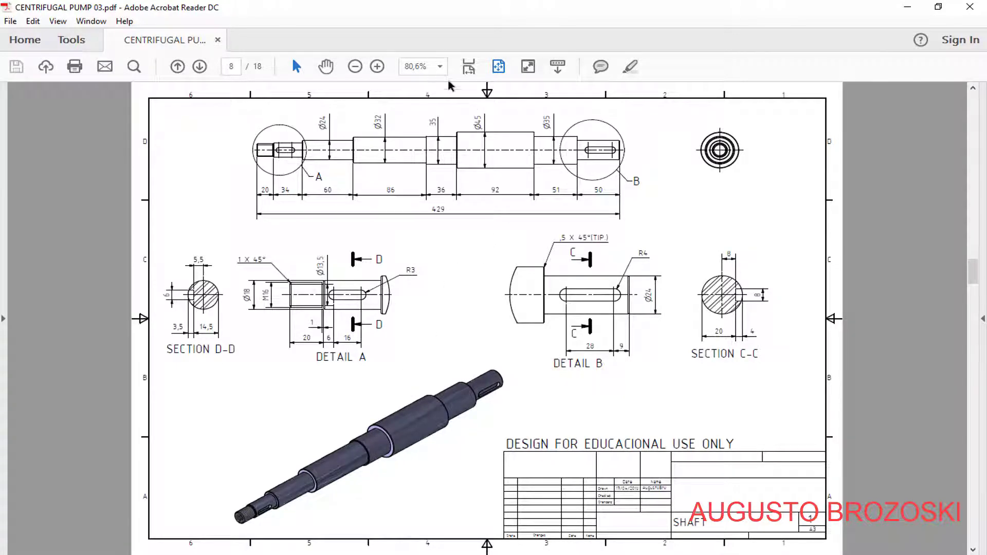
click(469, 66)
click(377, 66)
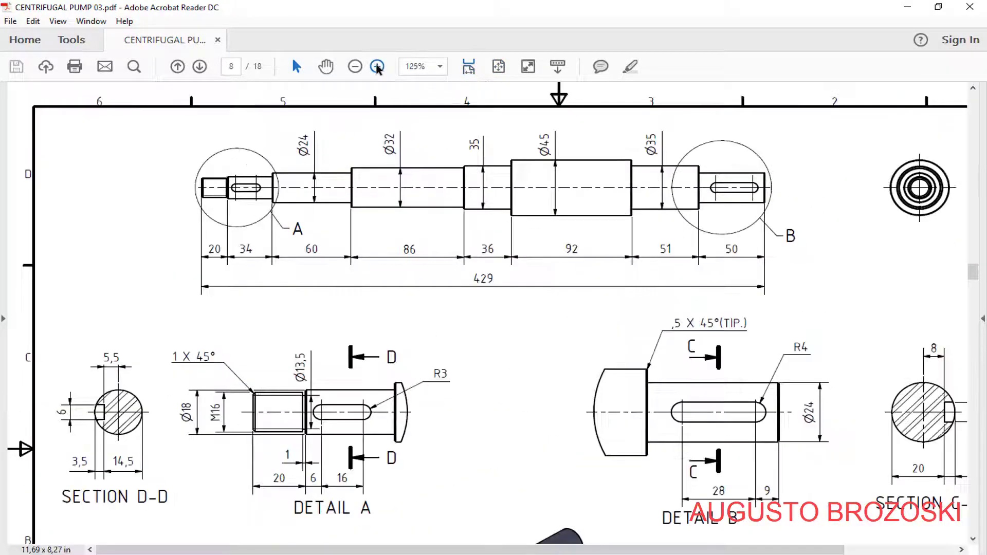
click(377, 66)
drag(367, 550, 460, 549)
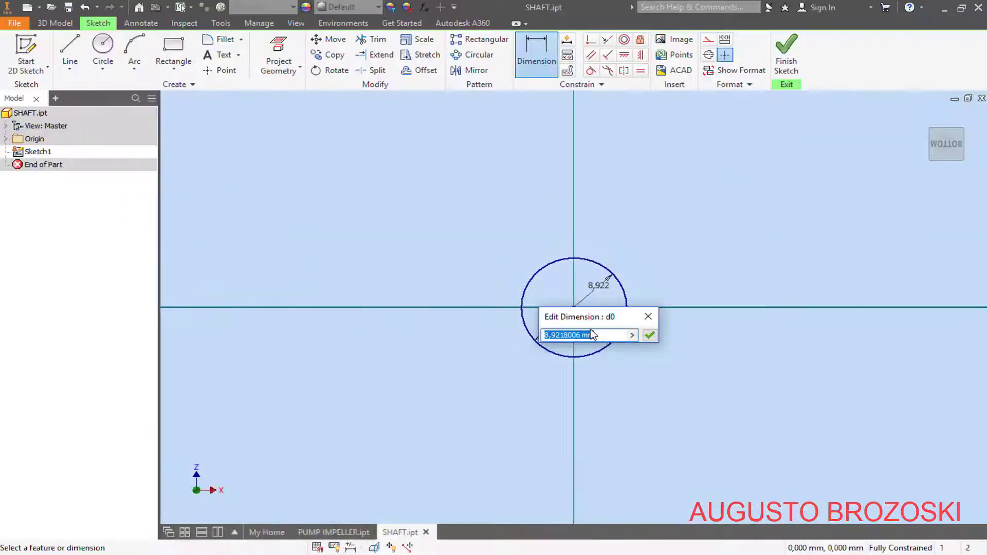
text(45)
key(Return)
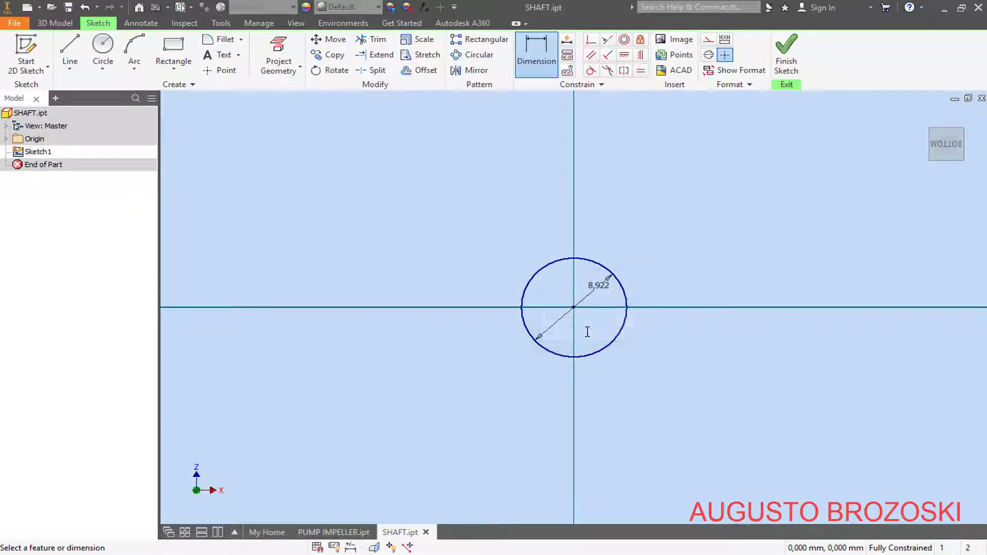
click(785, 66)
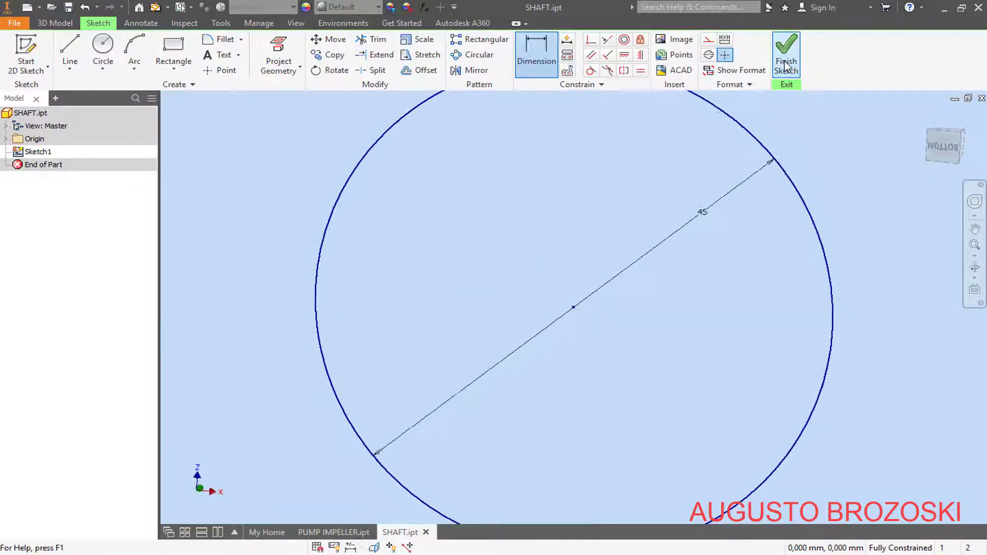
Extrude the 45 mm circle symmetrically about its sketch plane to a total length of 92 mm
click(926, 116)
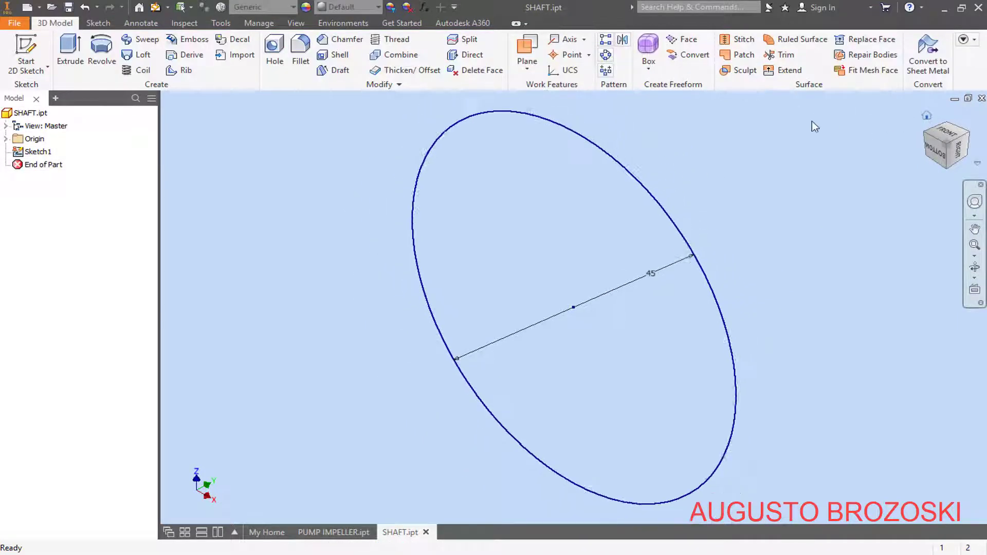
click(70, 51)
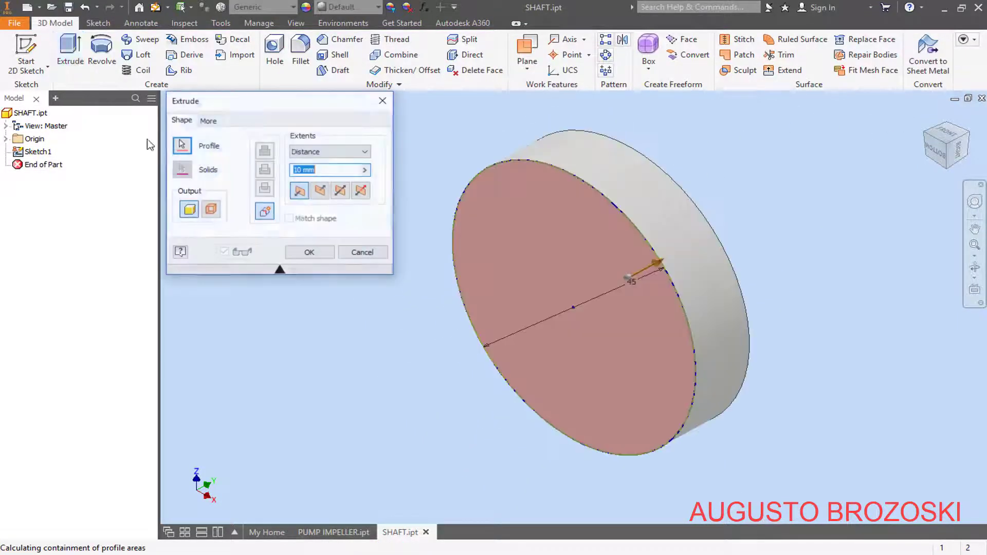
click(340, 195)
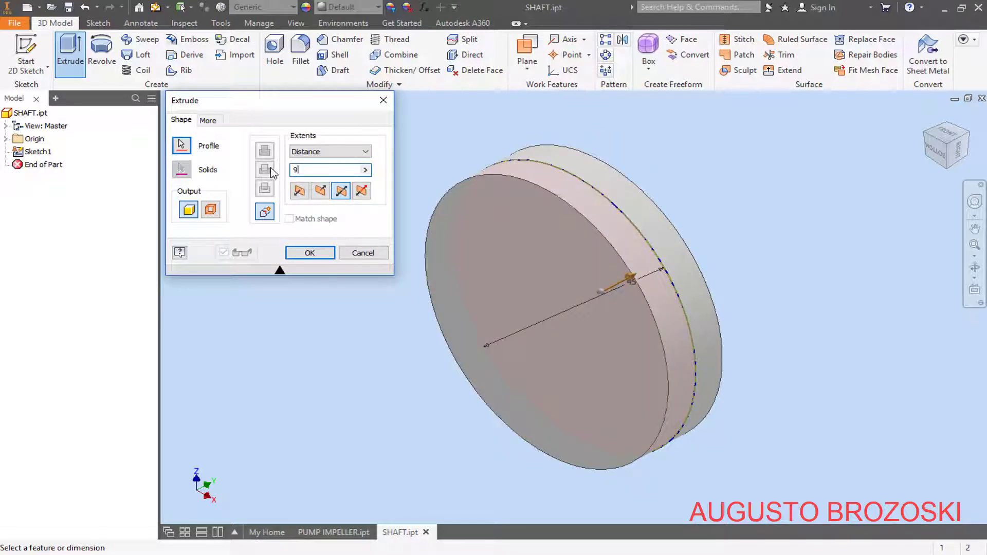
text(92)
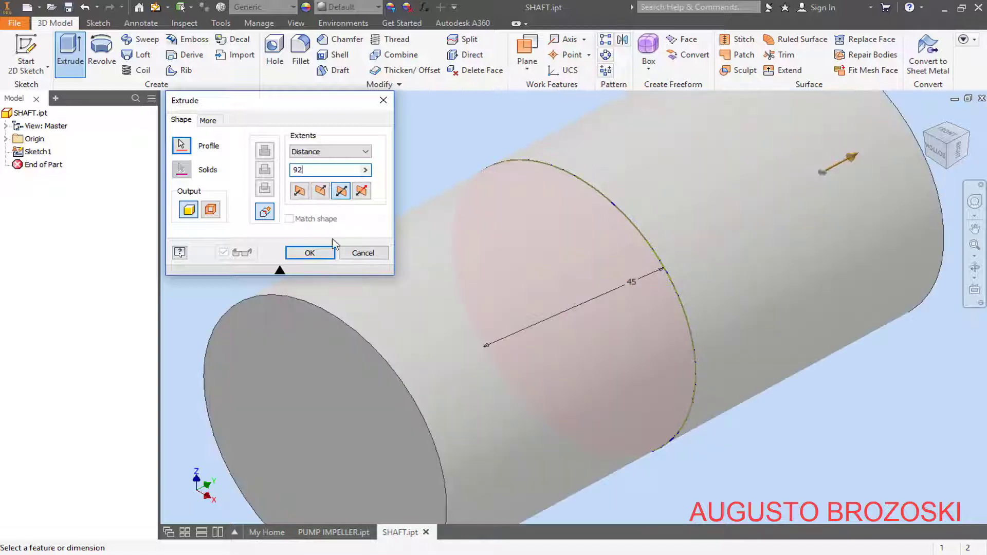
click(310, 253)
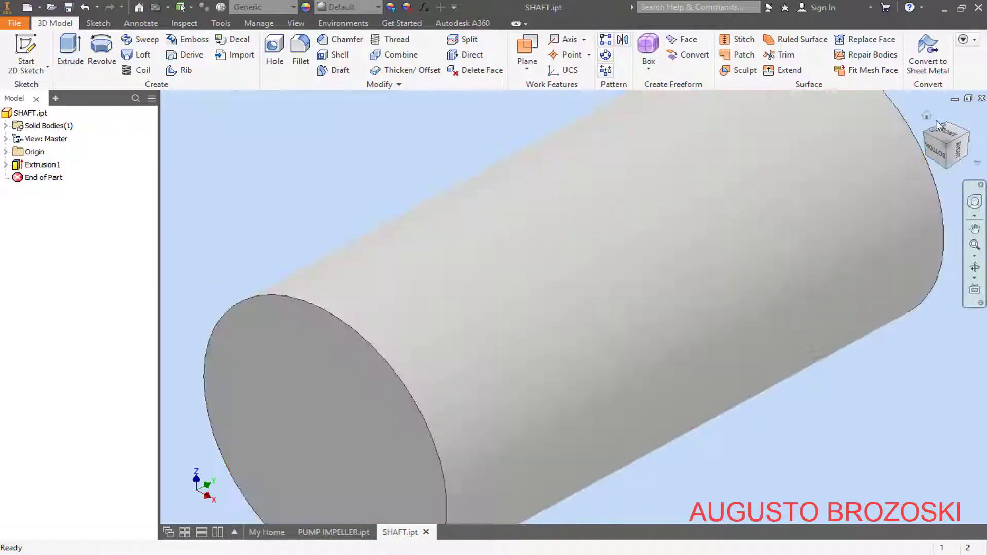
scroll(813, 147, down, 3)
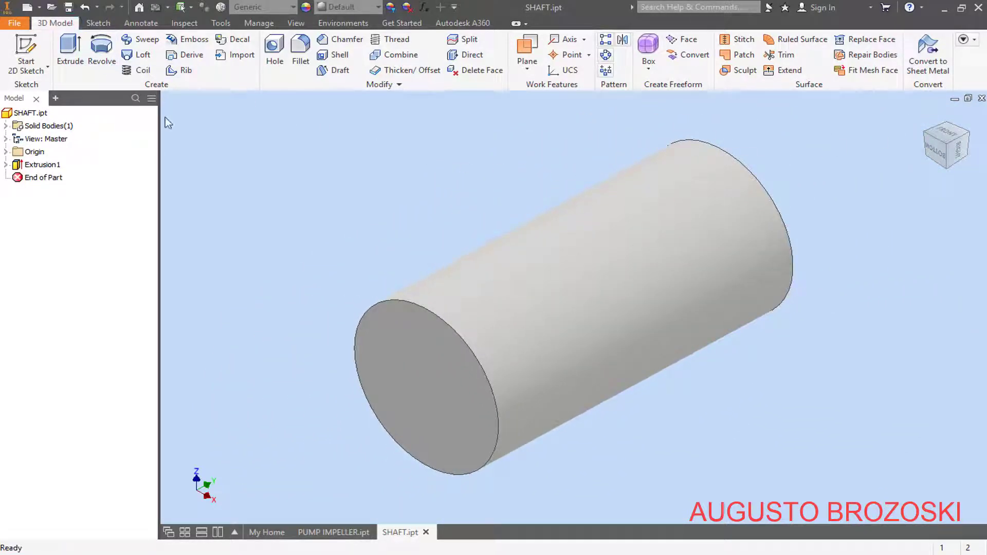
Consult the shaft drawing in Adobe Acrobat Reader and sketch a centred circle about 34 mm in diameter on the cylinder's bottom end face
click(349, 554)
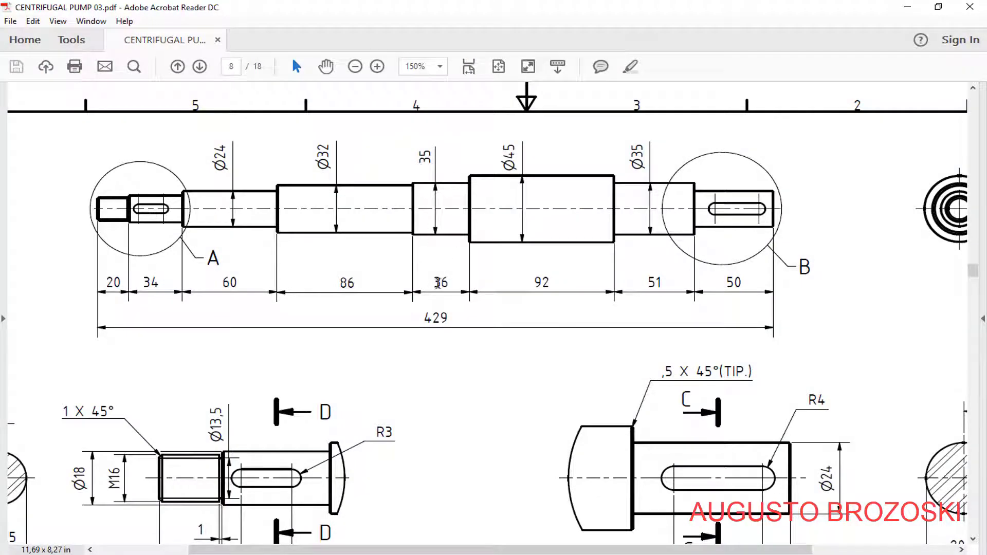
click(908, 6)
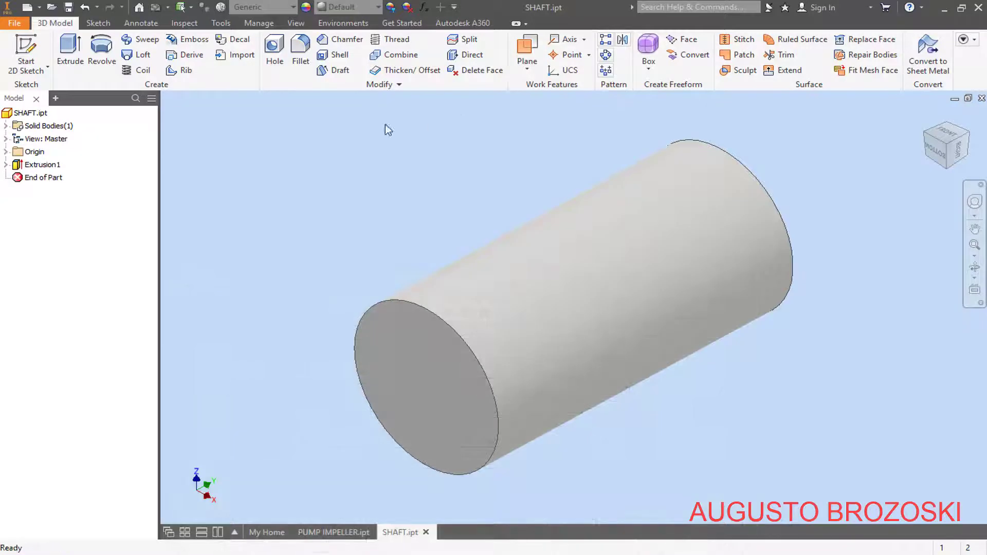
click(25, 54)
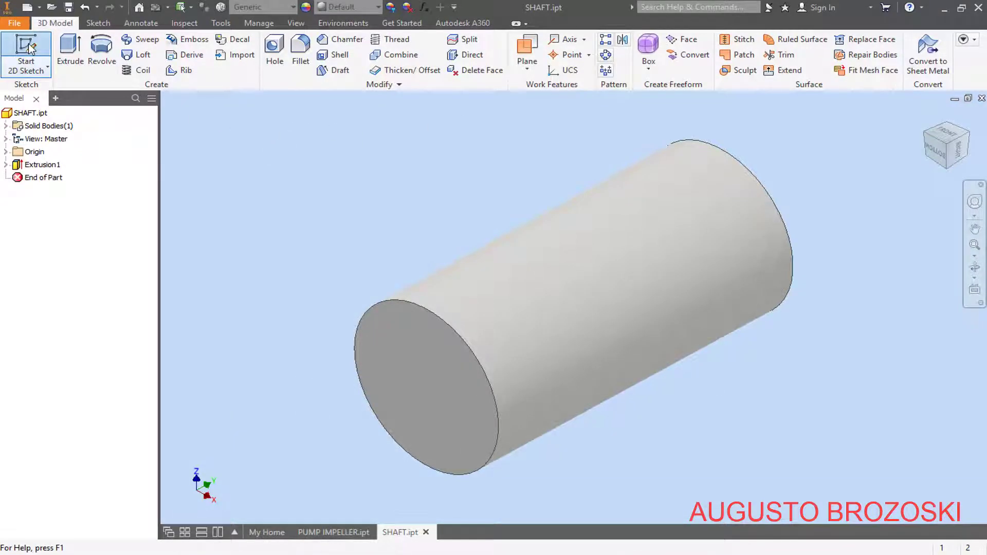
click(400, 348)
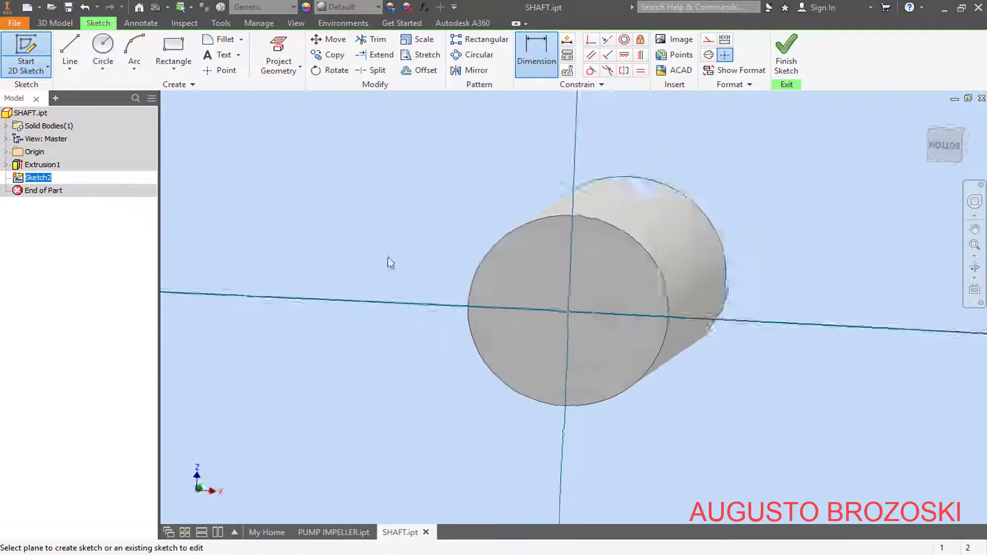
click(103, 52)
click(573, 307)
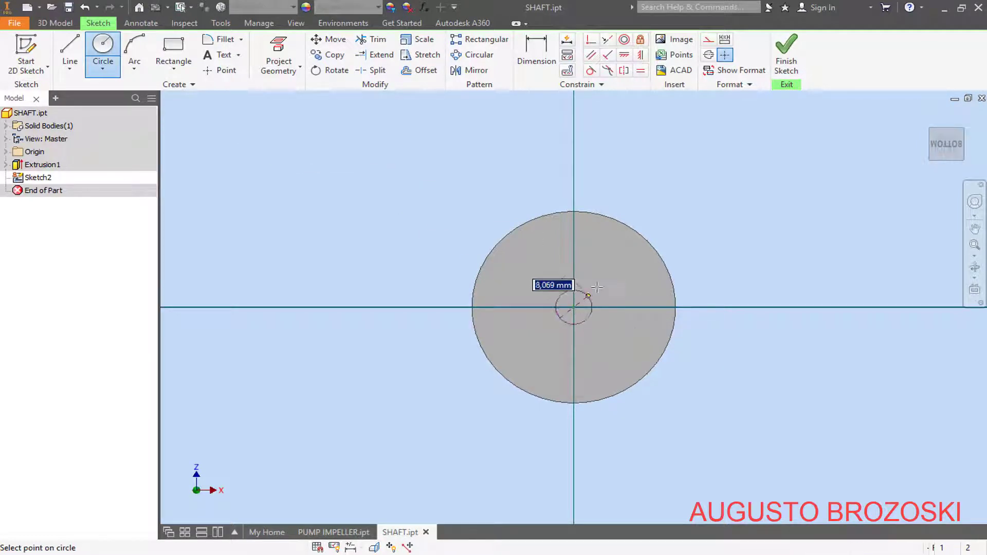
click(648, 285)
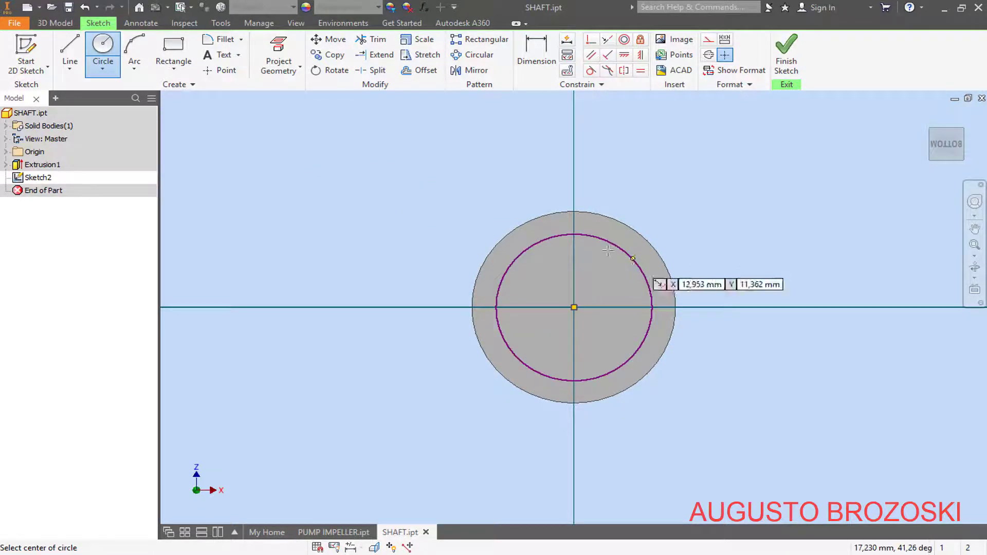
Dimension the end-face circle's diameter as 35 mm and finish the sketch
click(535, 51)
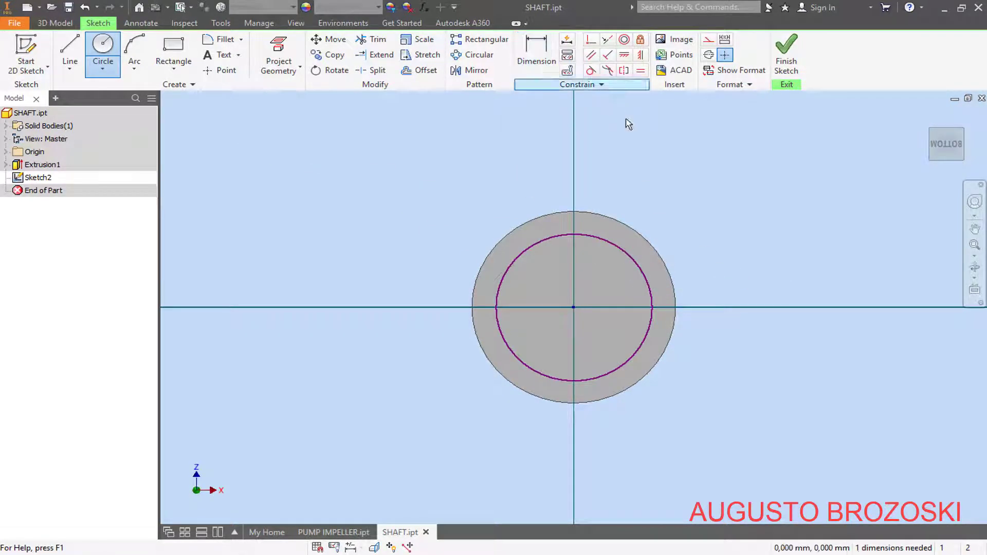
click(617, 249)
click(606, 275)
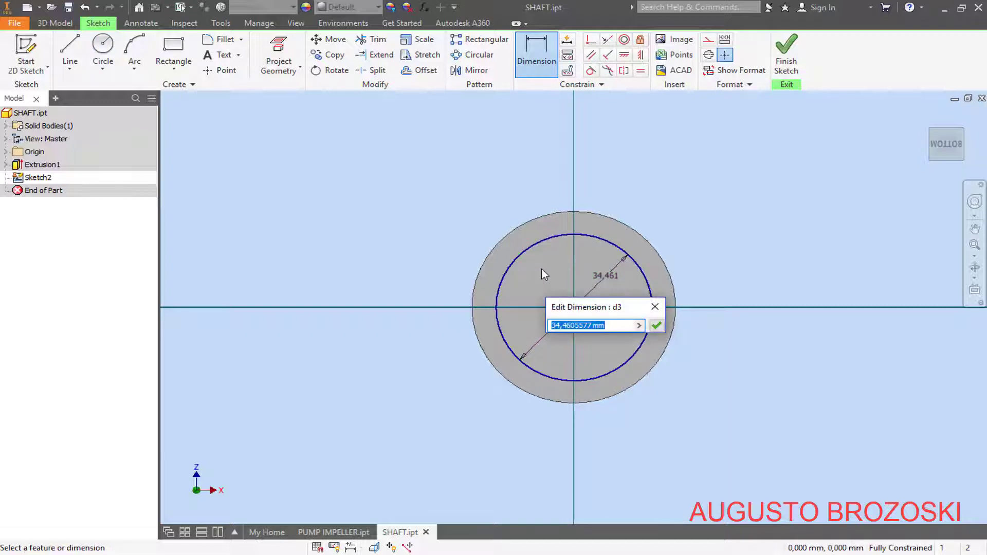
text(35)
key(Return)
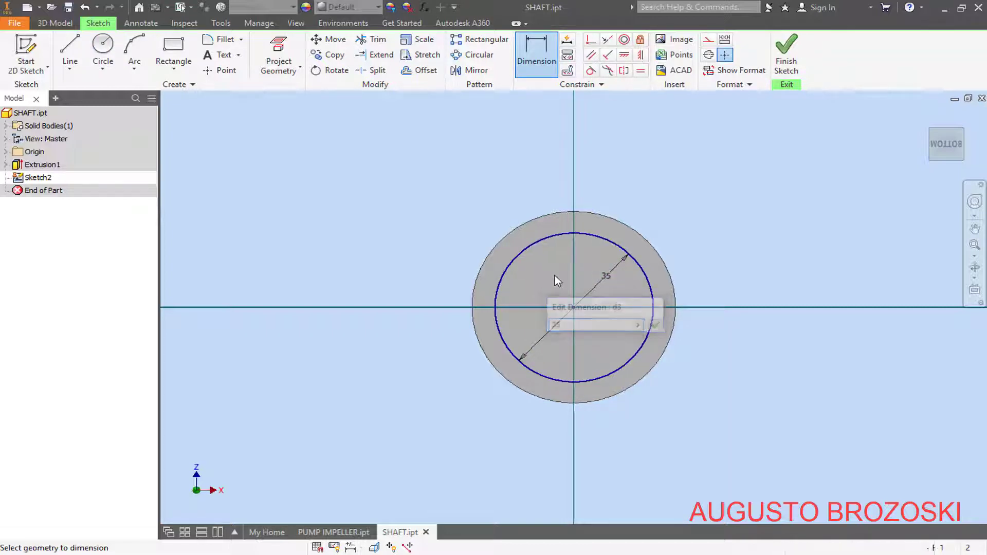
click(787, 56)
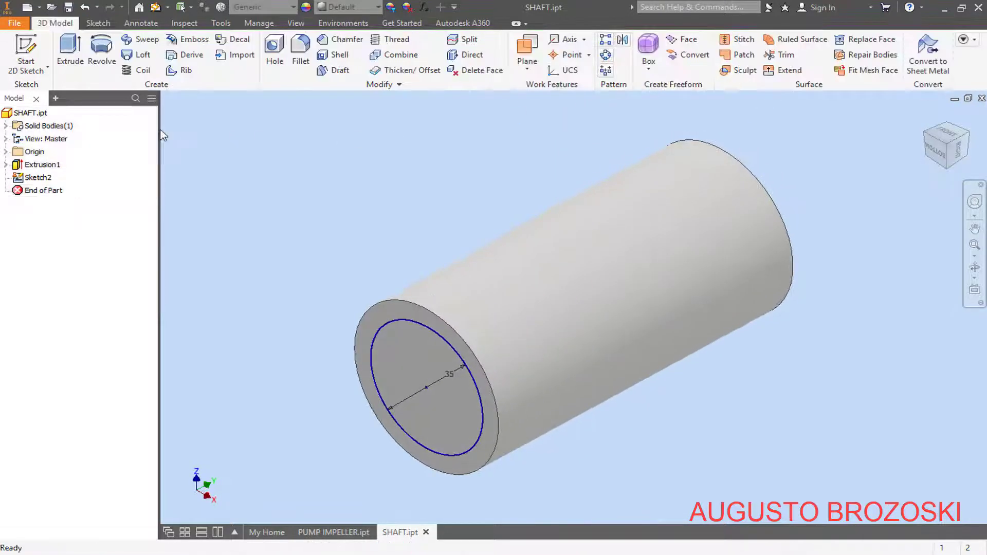
Extrude the 35 mm circle 36 mm outward from the end face, joining it to the shaft body
click(71, 51)
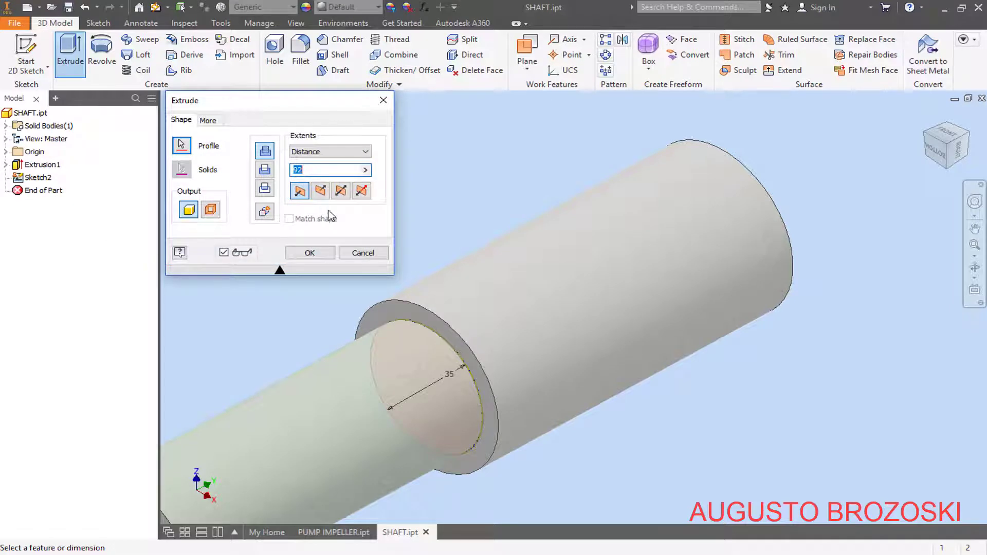
text(3)
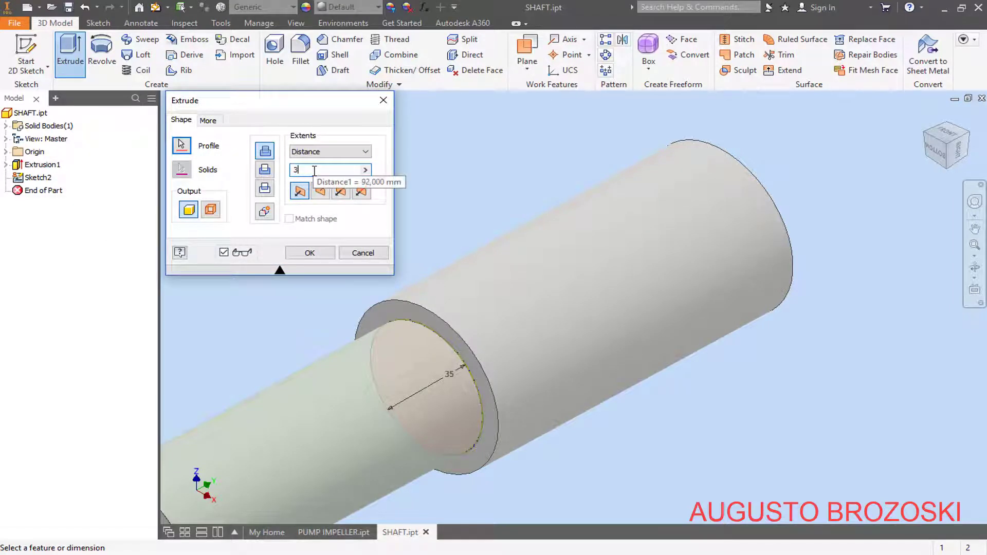
text(6)
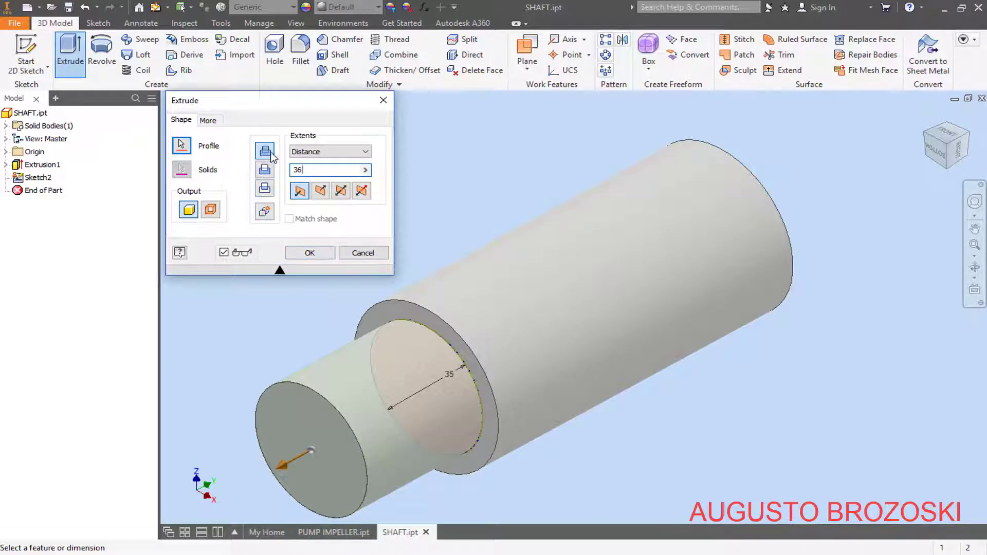
click(304, 252)
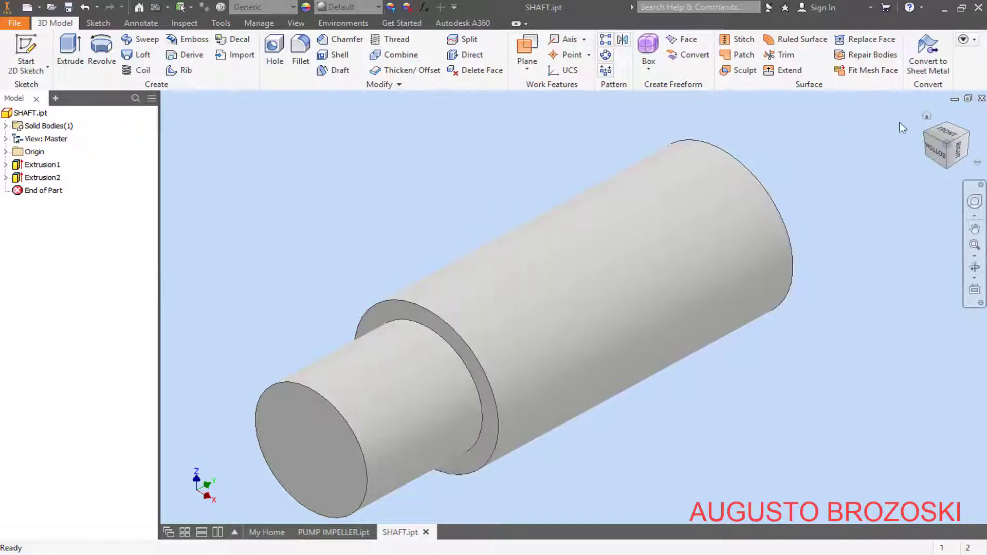
click(926, 115)
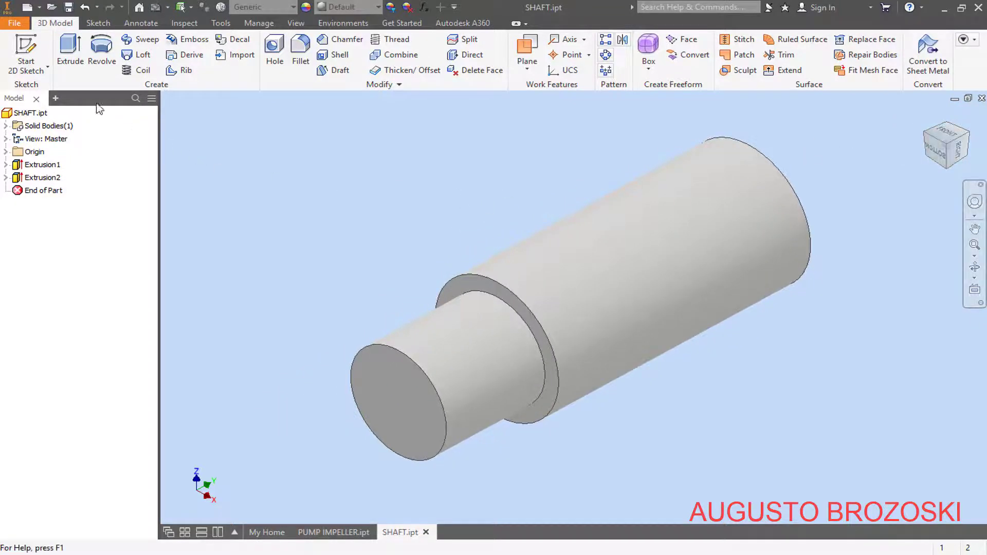
Check the shaft drawing in Adobe Acrobat Reader and sketch a centred circle about 23 mm in diameter on the 35 mm section's free end face
click(26, 54)
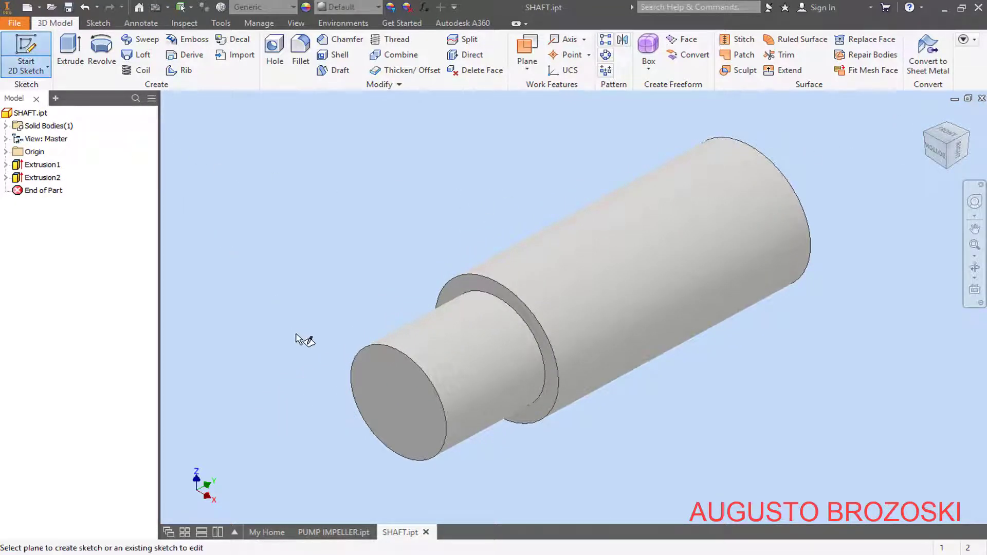
click(377, 384)
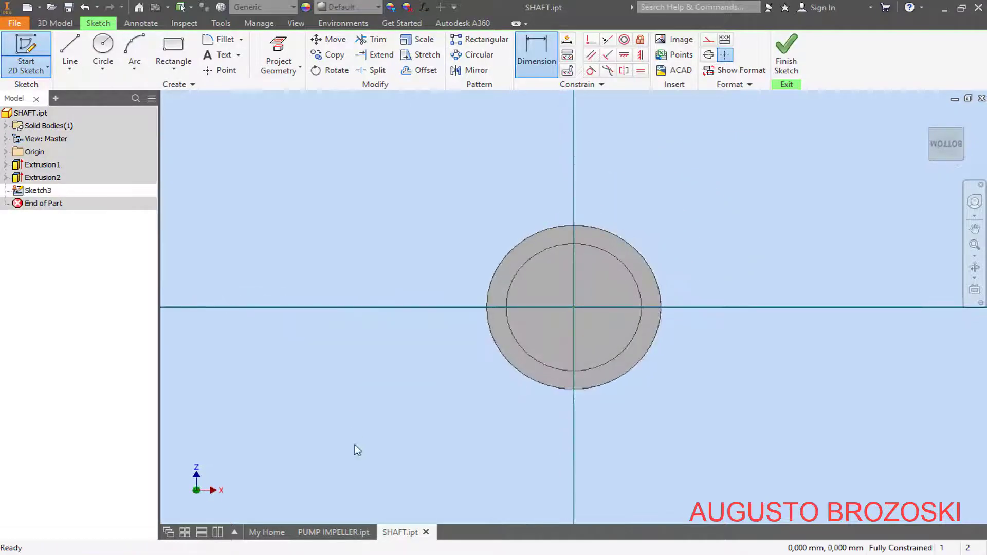
key(alt+Tab)
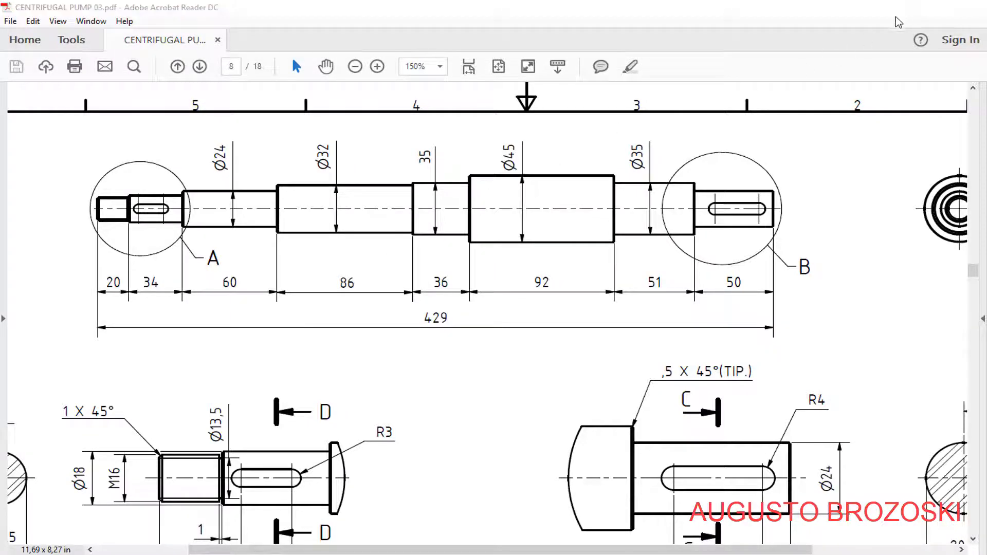
key(alt+Tab)
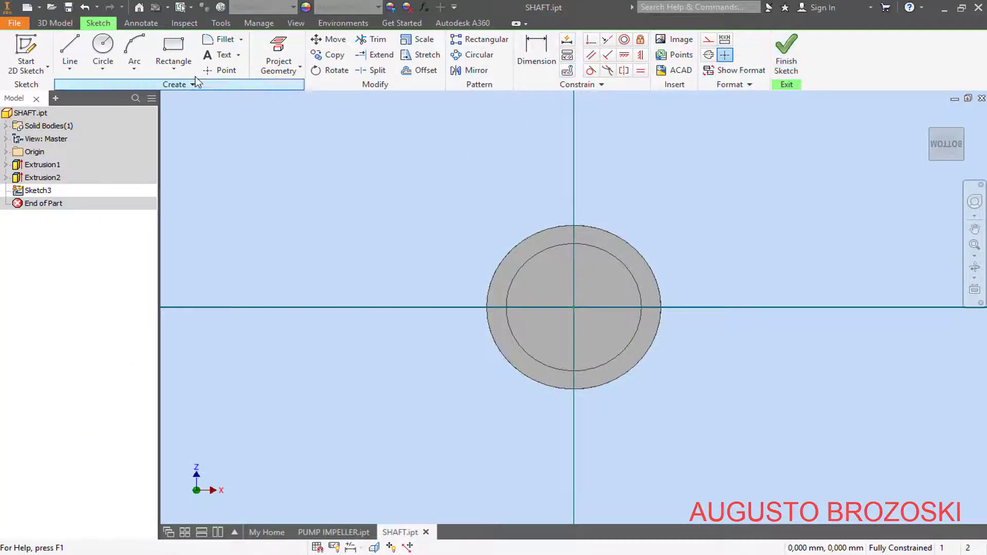
click(103, 47)
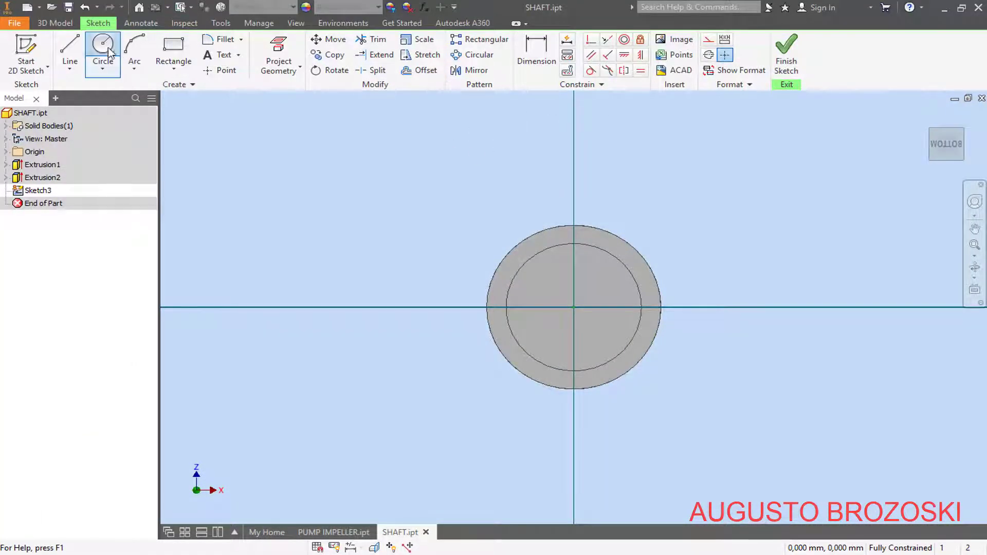
click(574, 308)
click(548, 273)
Dimension the new circle's diameter as 32 mm and finish the sketch
key(d)
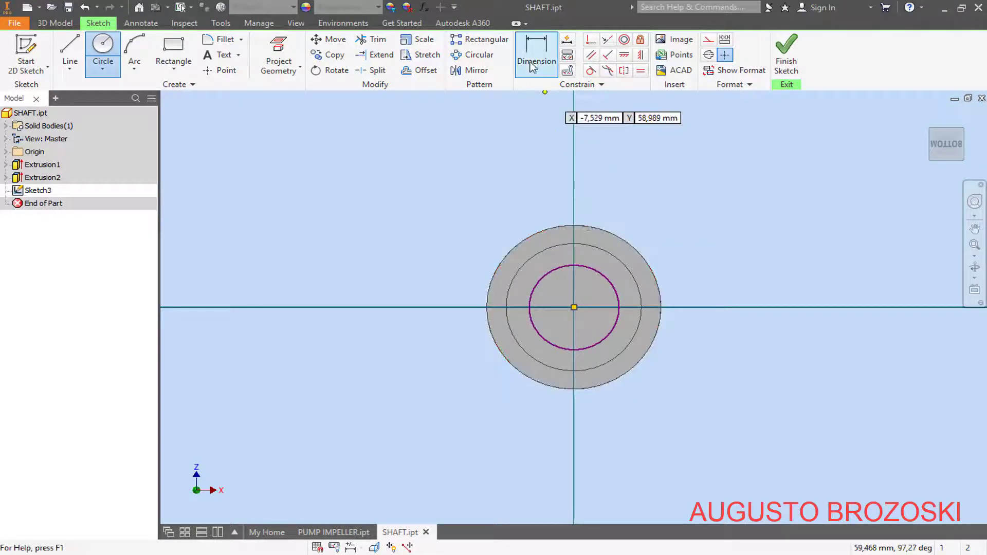
click(610, 280)
click(588, 287)
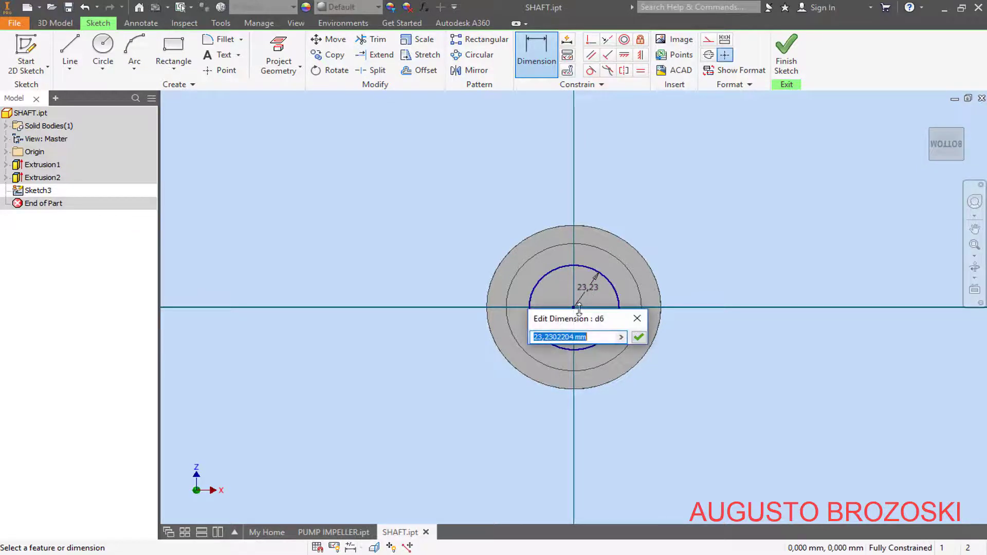
text(32)
key(Return)
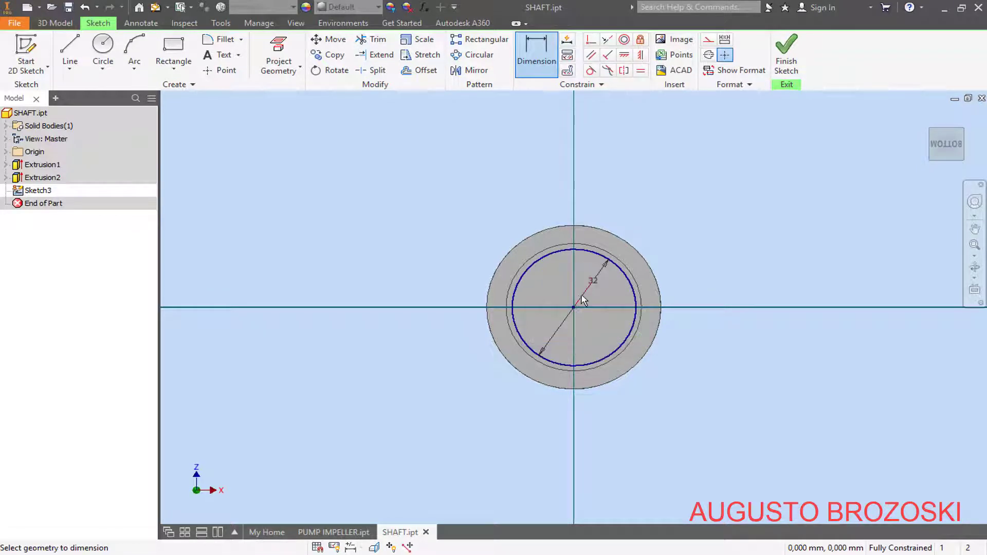
click(786, 51)
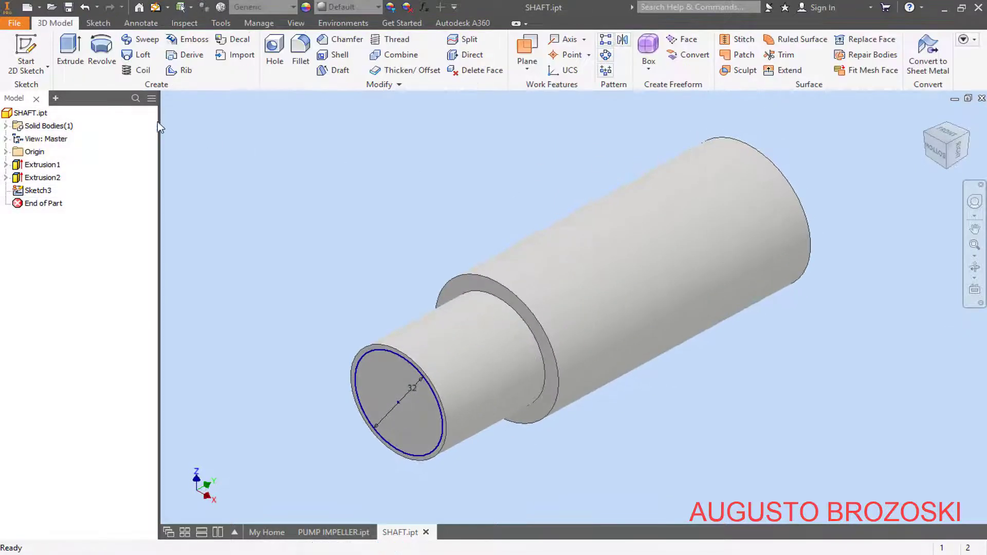
Extrude the 32 mm circle 86 mm outward from the end face, joining it to the shaft body
click(69, 51)
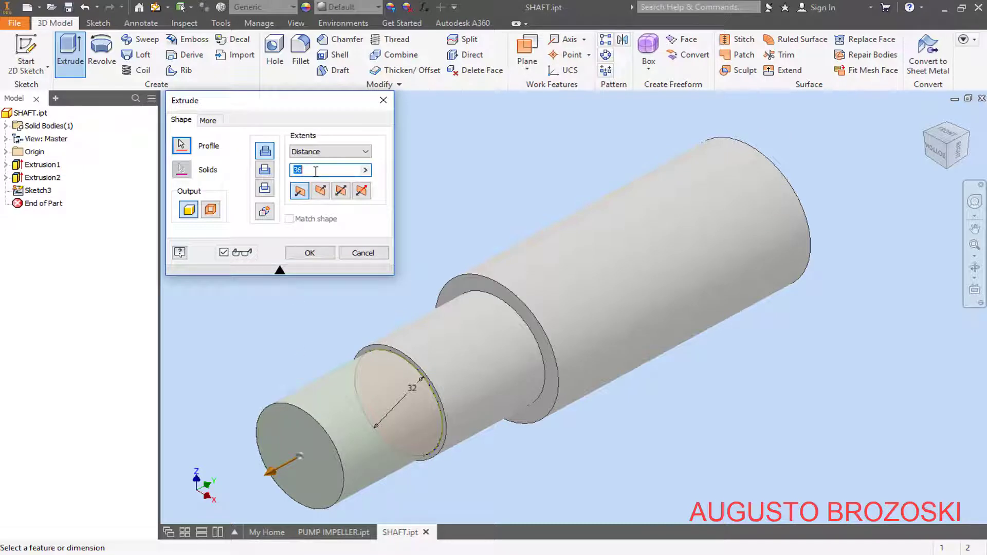
text(86)
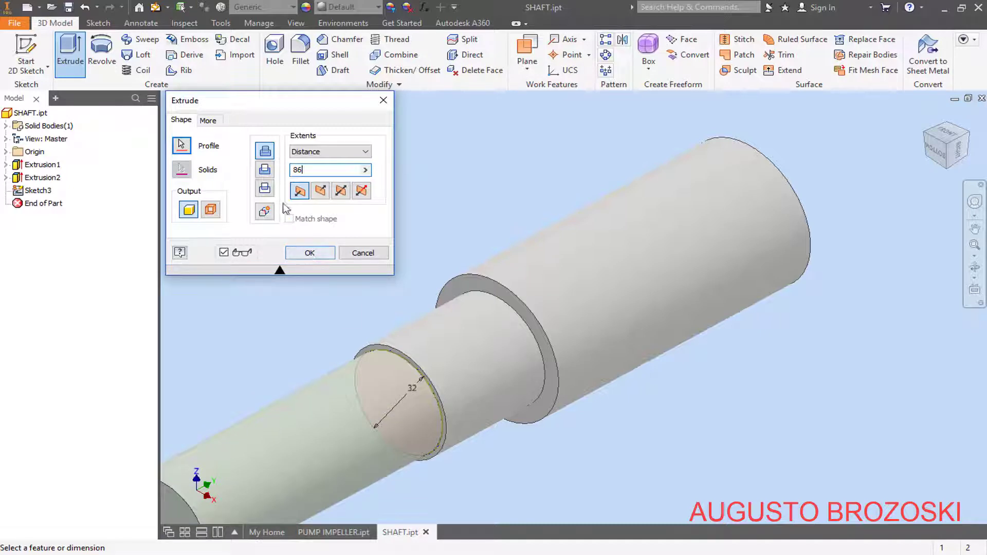
click(309, 253)
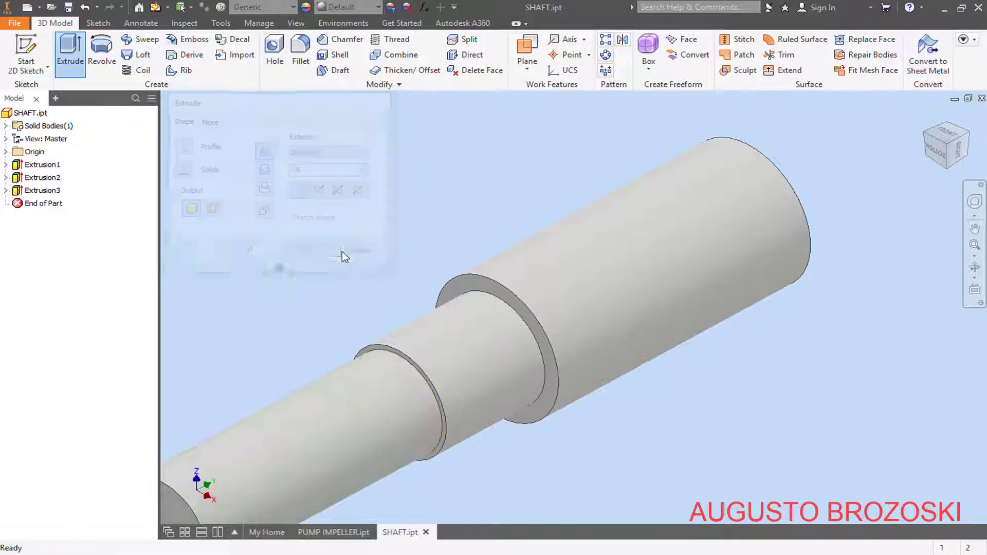
Consult the shaft drawing in Adobe Acrobat Reader and sketch a centred circle about 23 mm in diameter on the 32 mm section's end face
scroll(868, 131, down, 3)
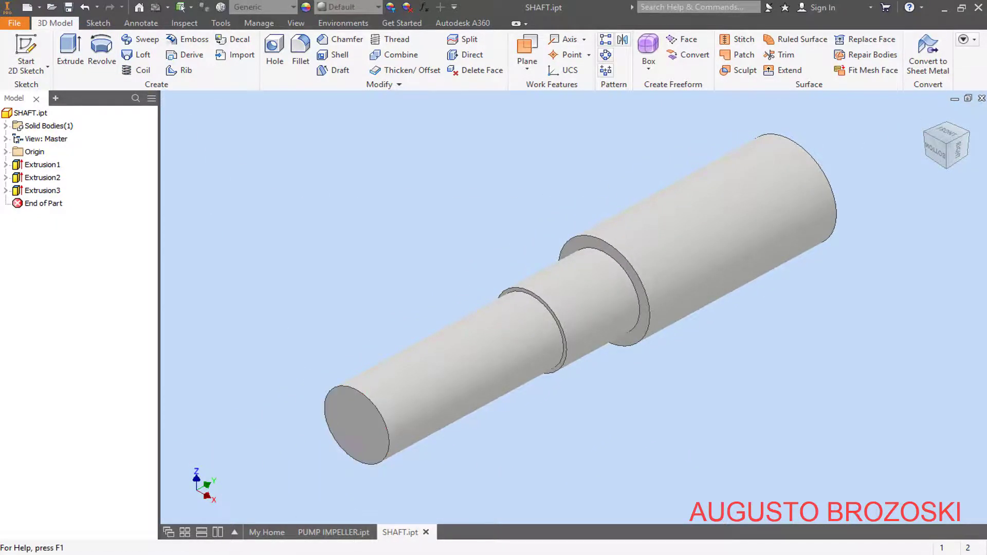
key(alt+Tab)
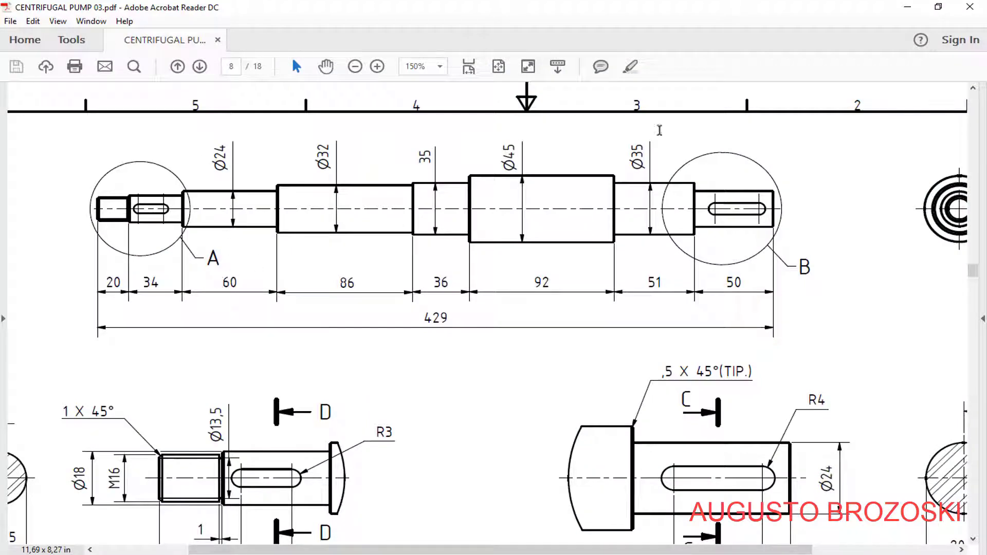
click(907, 7)
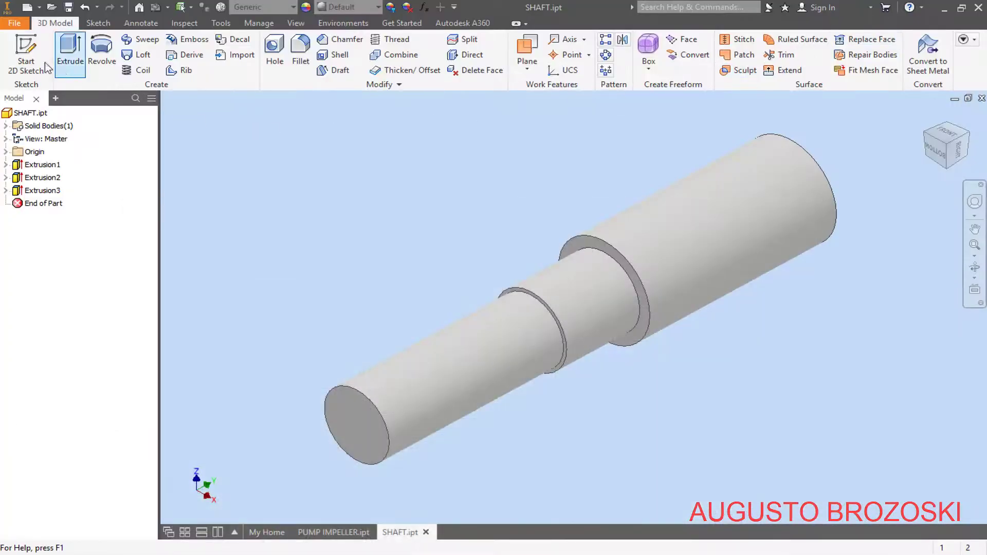
click(26, 54)
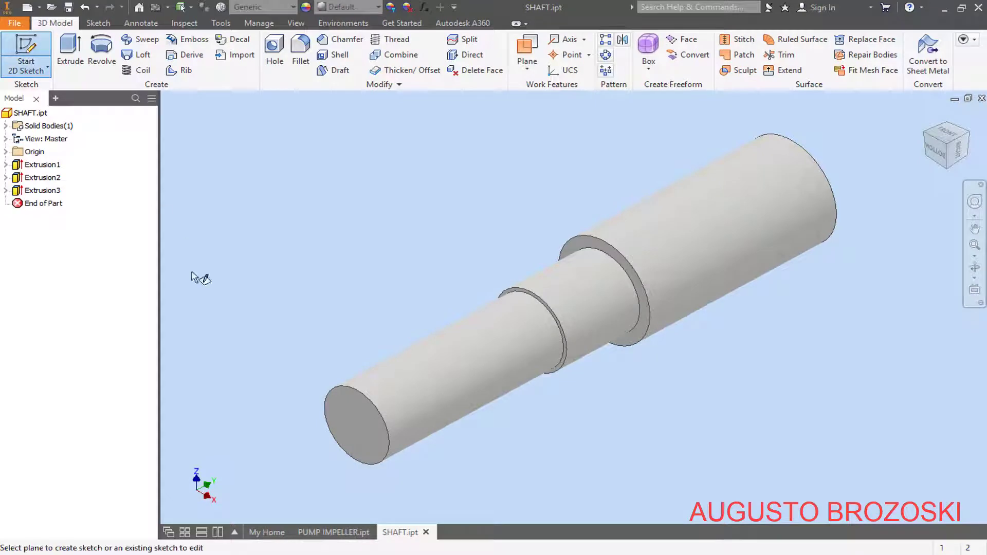
click(341, 408)
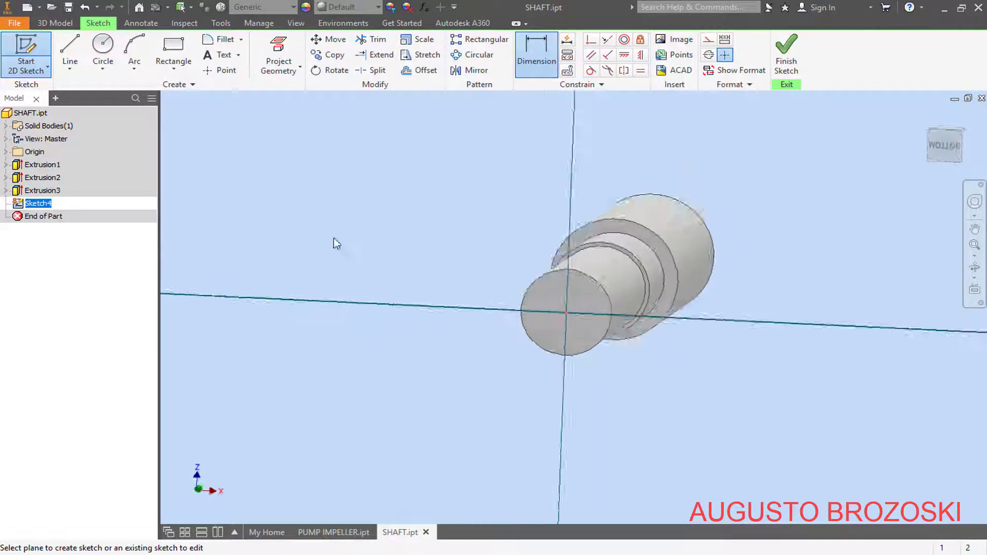
click(103, 49)
click(574, 307)
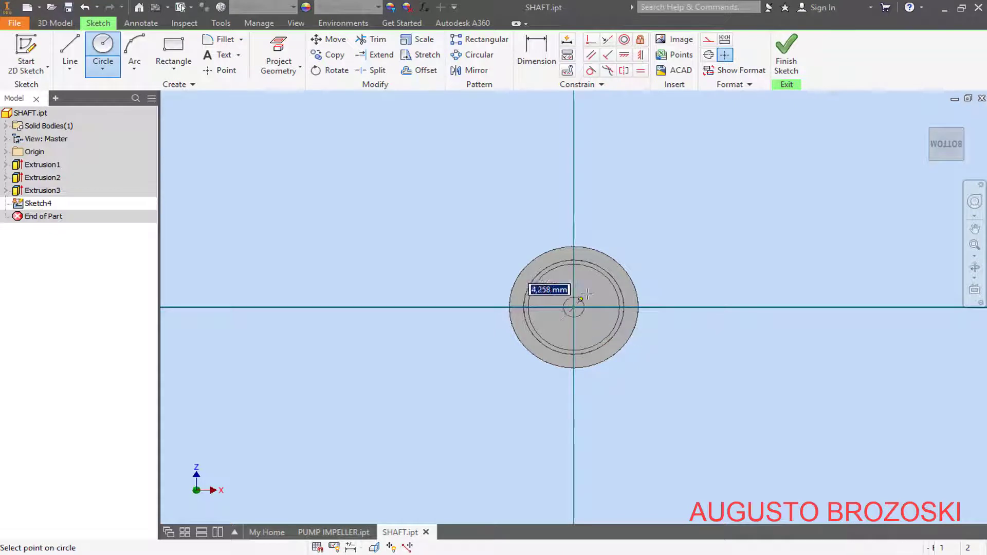
click(595, 281)
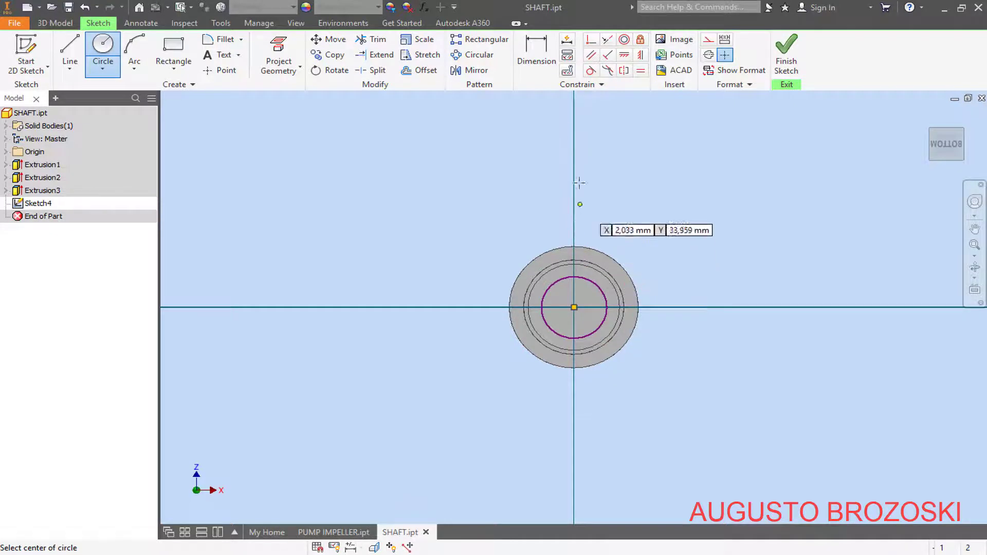
Dimension the circle on the 32 mm section's end face as 24 mm in diameter and finish the sketch
click(544, 48)
click(595, 288)
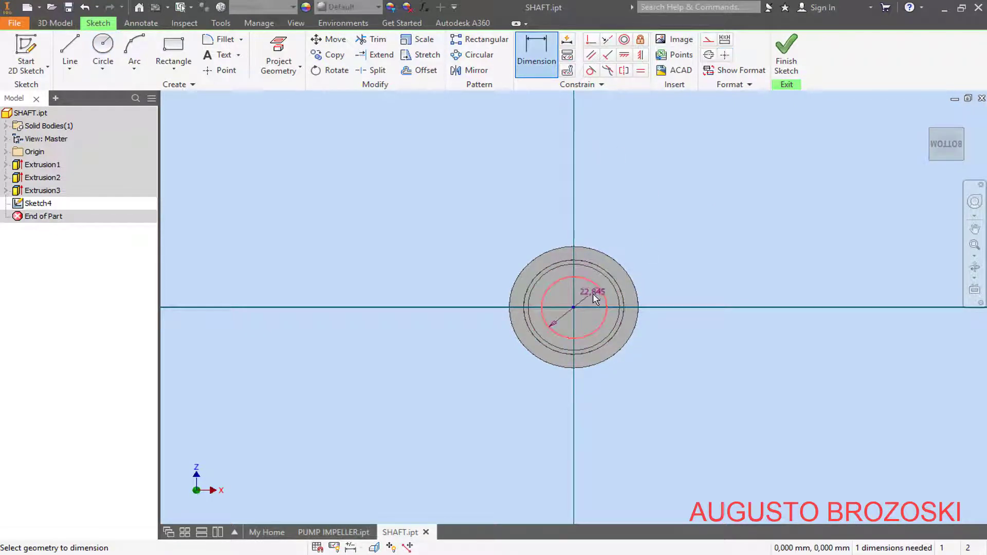
click(588, 299)
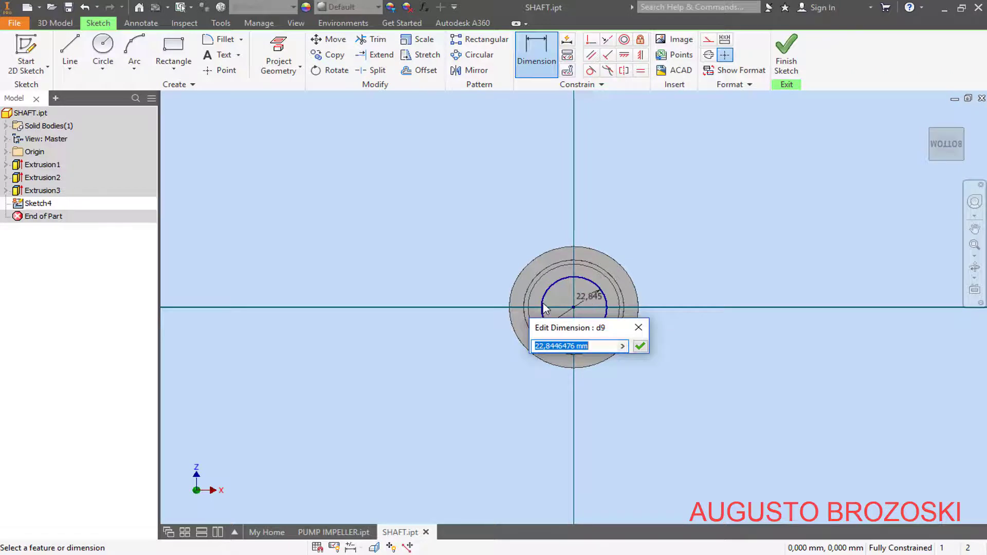
text(24)
key(Return)
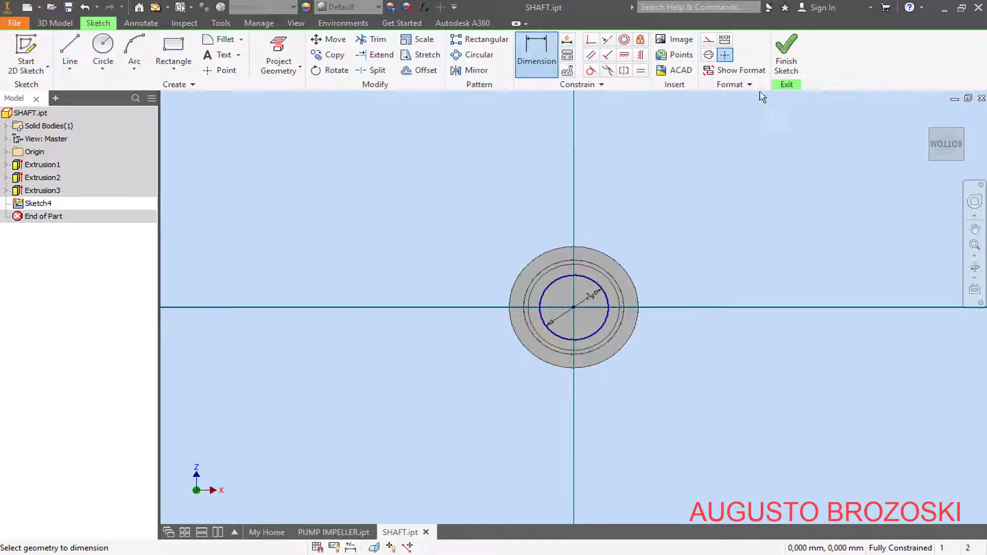
click(786, 54)
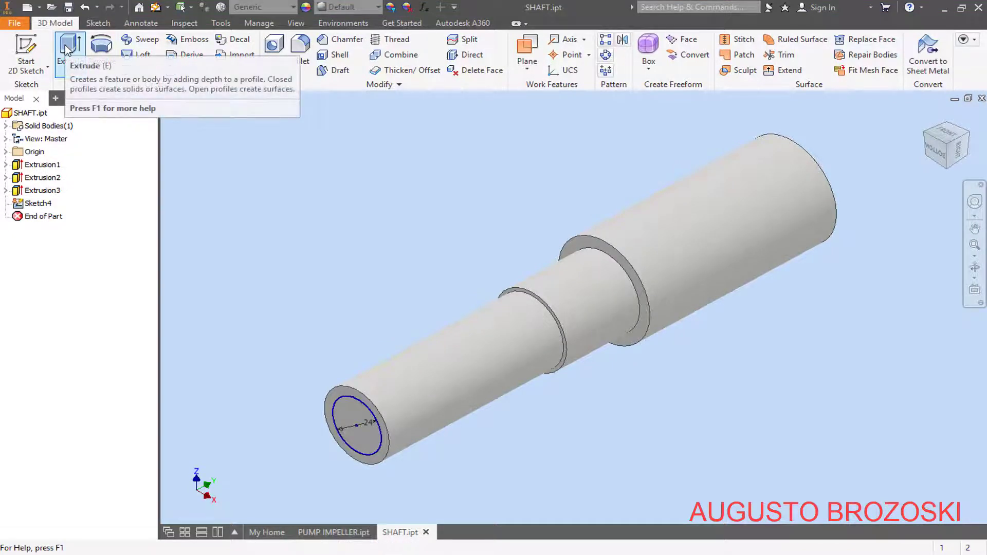
Extrude the 24 mm circle 60 mm outward from the end face, joining it to the shaft body
click(68, 50)
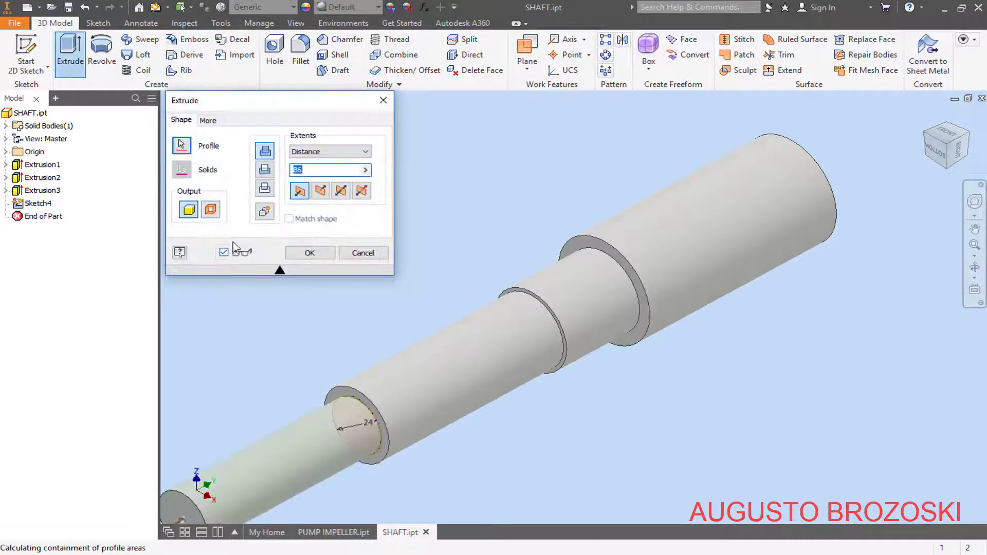
text(60)
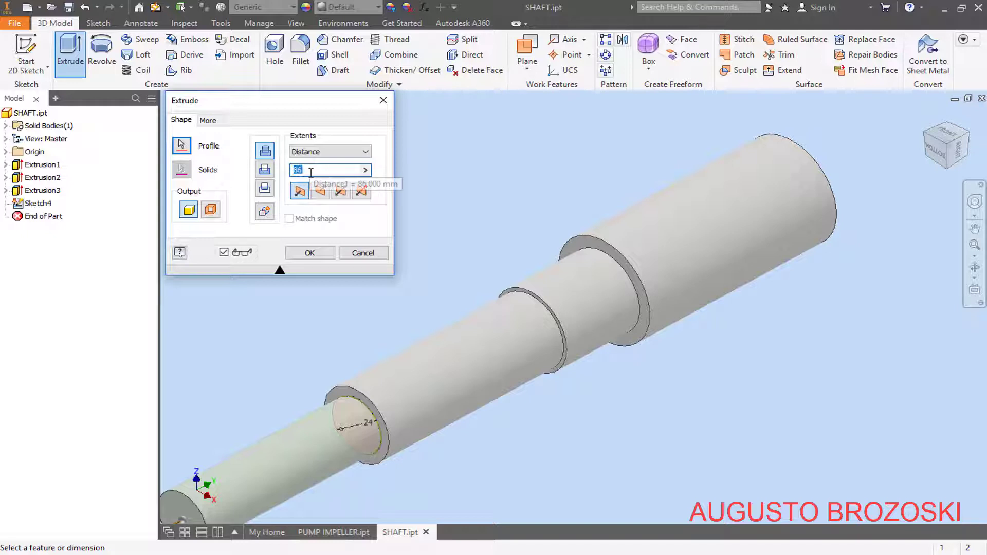
click(311, 251)
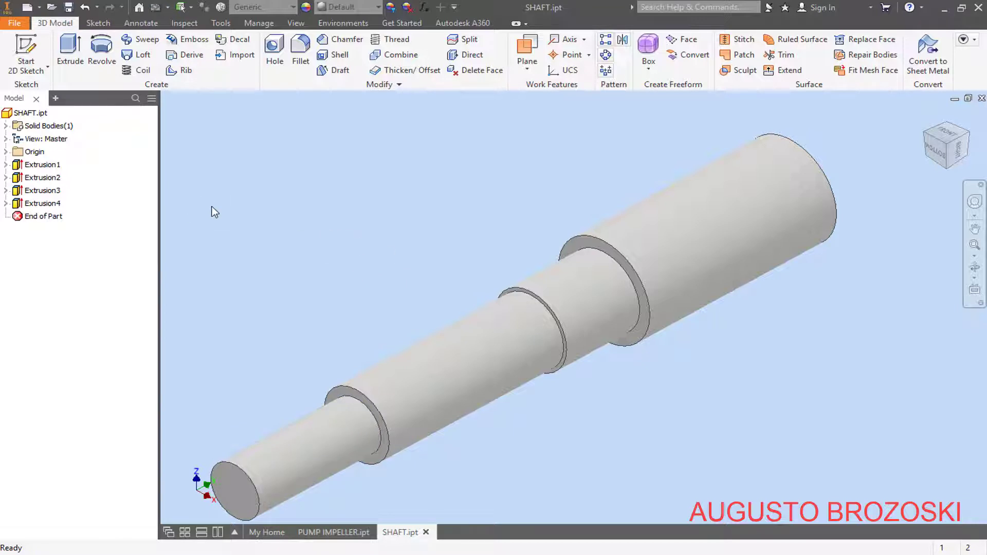
Sketch a centred circle about 18 mm in diameter on the 24 mm section's end face, checking Detail A of the drawing in Adobe Acrobat Reader
click(29, 46)
click(234, 490)
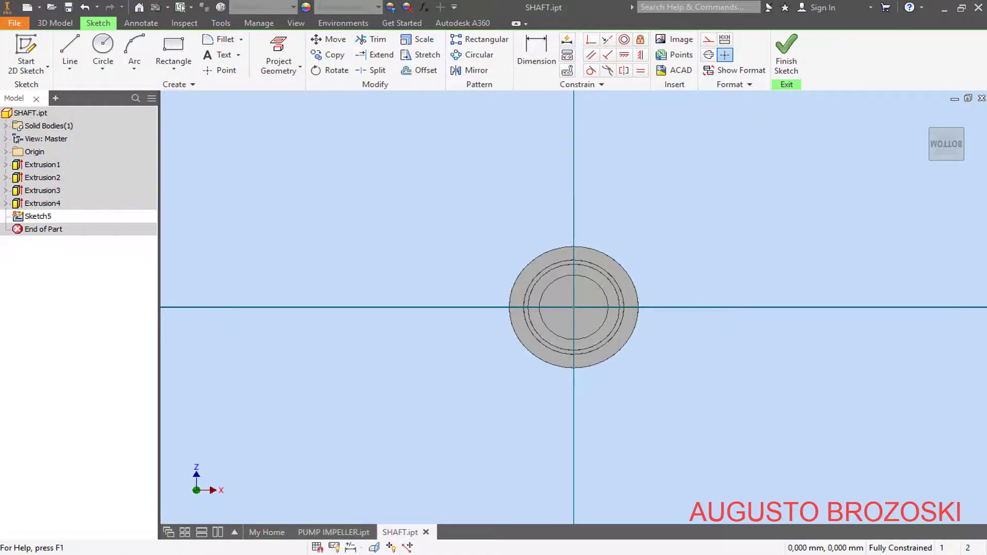
click(360, 554)
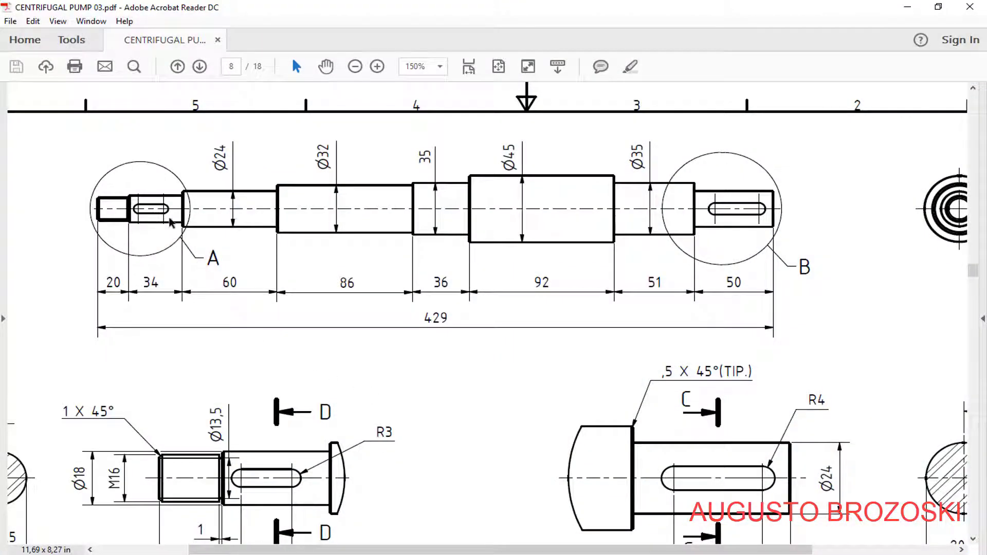
scroll(256, 428, down, 3)
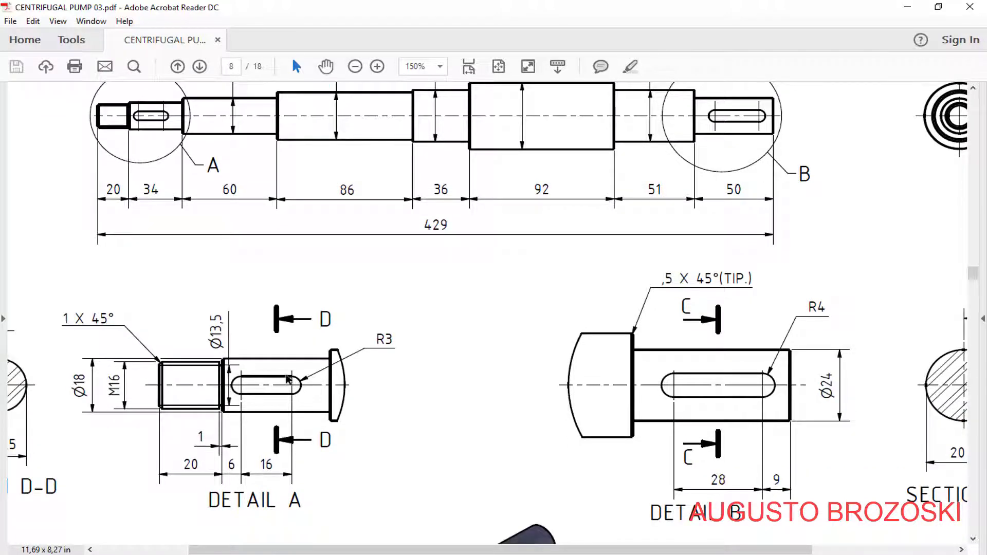
scroll(287, 379, up, 3)
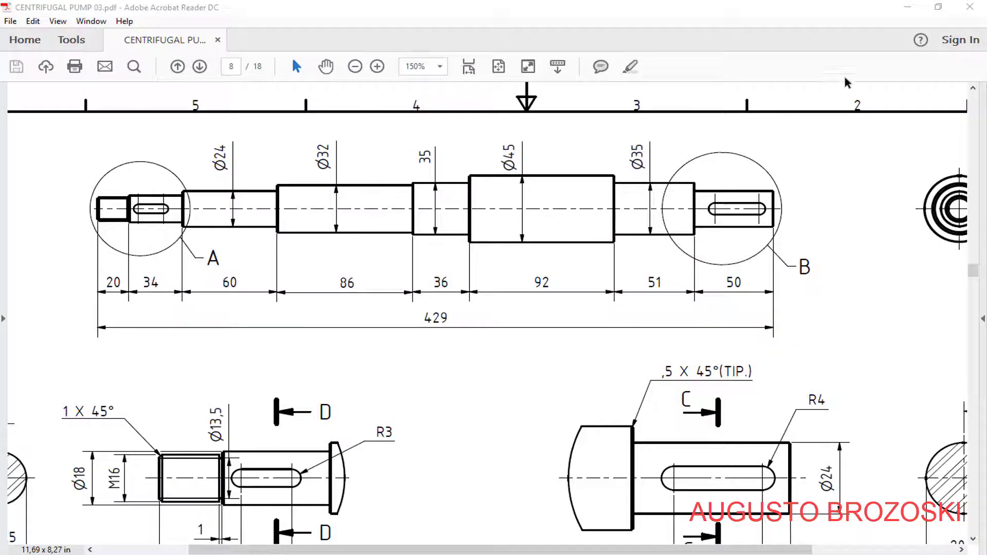
click(907, 7)
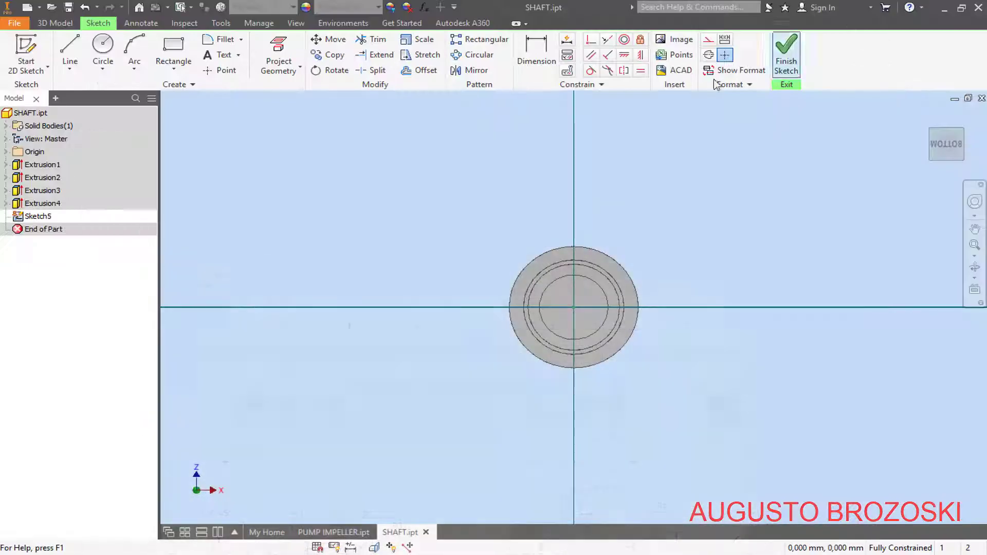
click(102, 46)
scroll(586, 304, up, 5)
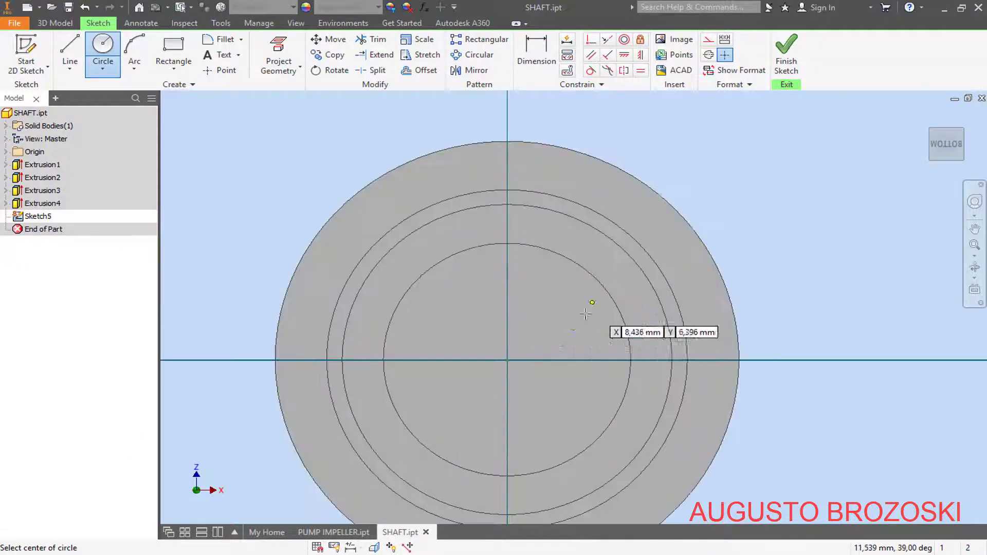
click(508, 360)
click(560, 284)
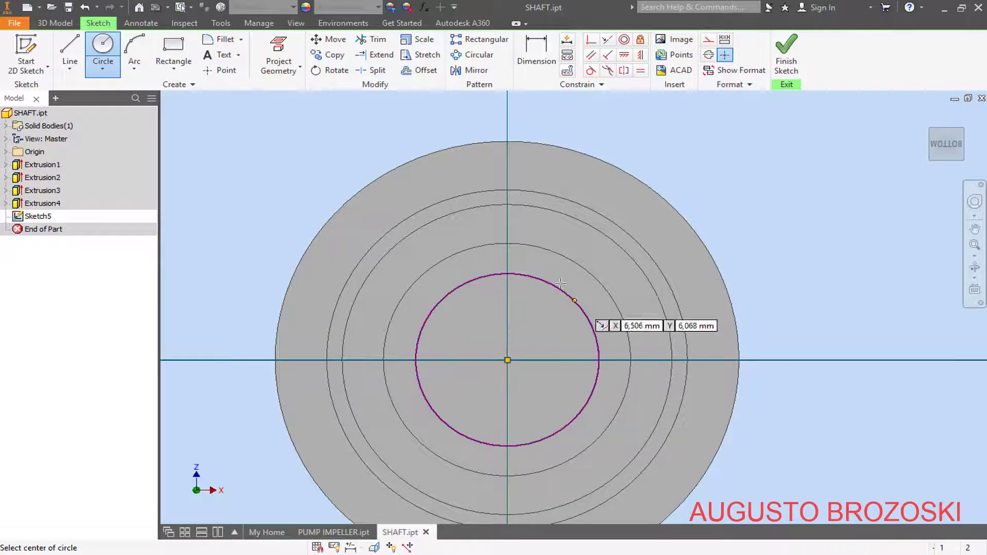
Dimension the circle on the 24 mm section's end face as 18 mm in diameter and finish the sketch
click(533, 57)
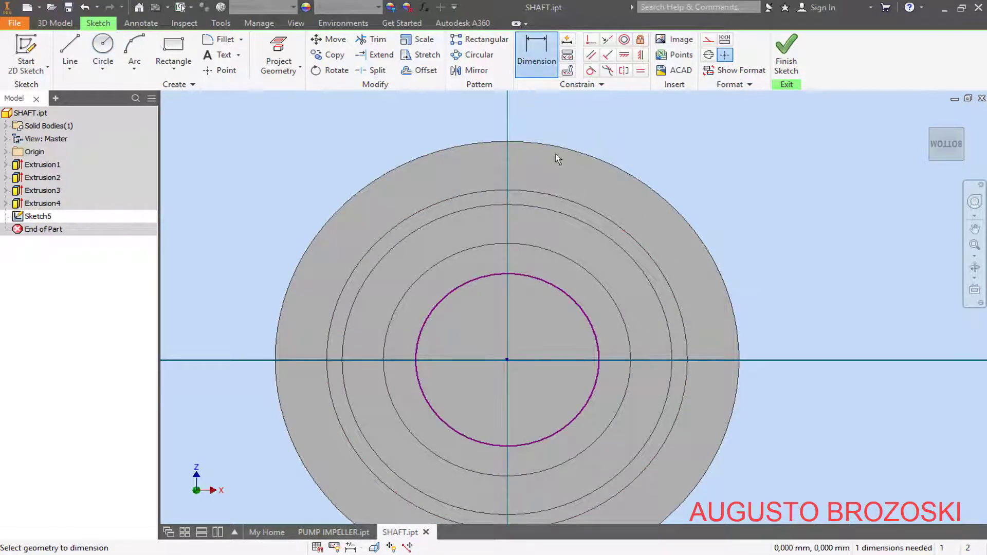
click(567, 293)
click(539, 323)
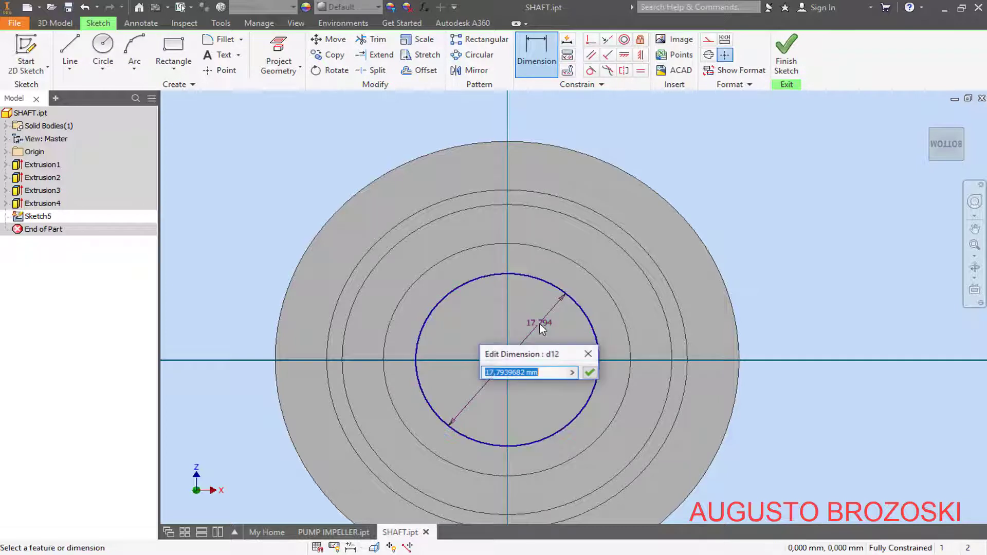
text(18)
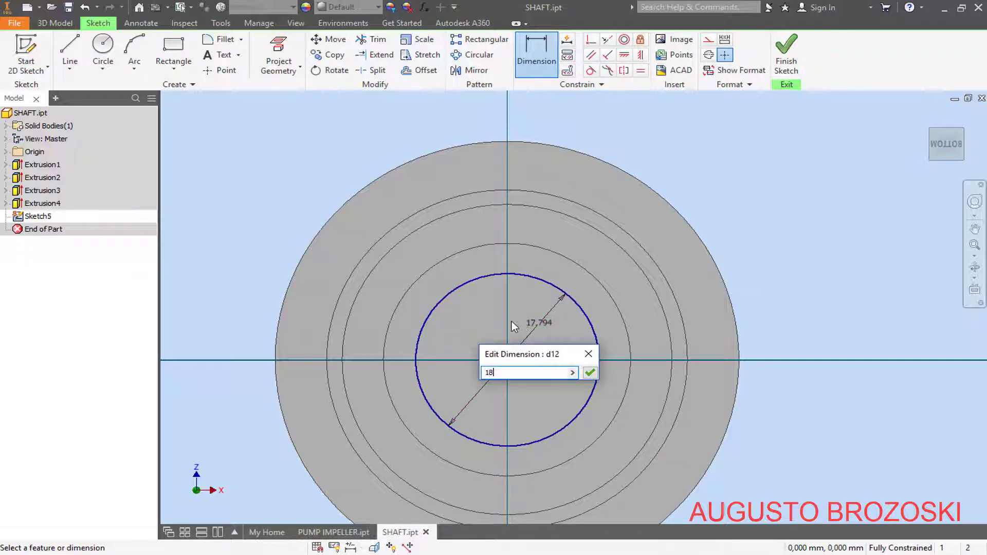
key(Return)
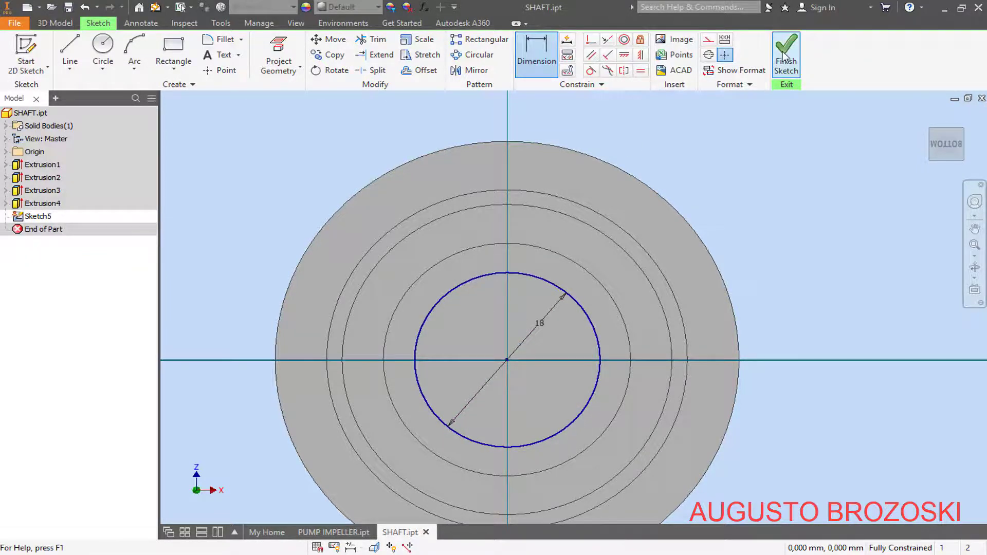
click(784, 56)
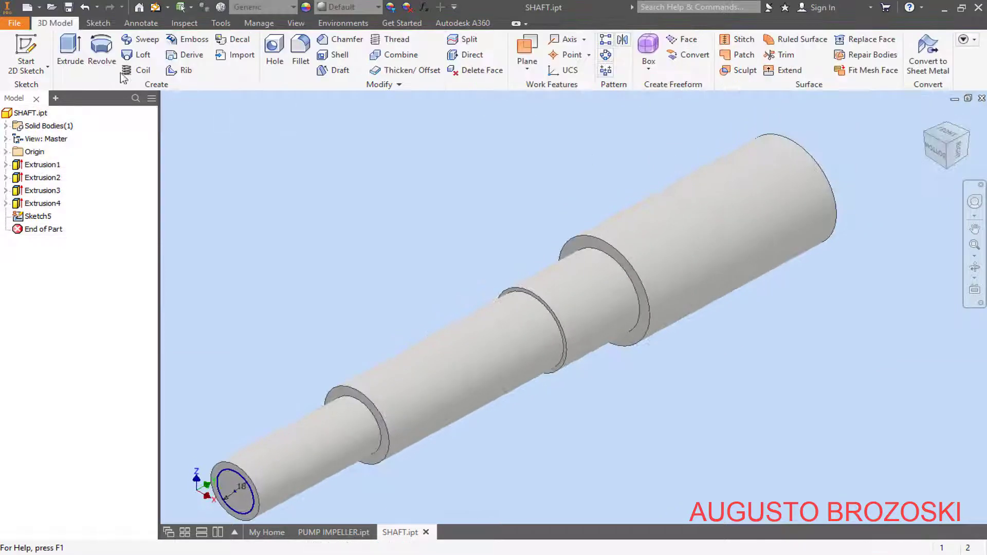
Extrude the 18 mm circle 34 mm outward from the end face, joining it to the shaft body
click(71, 49)
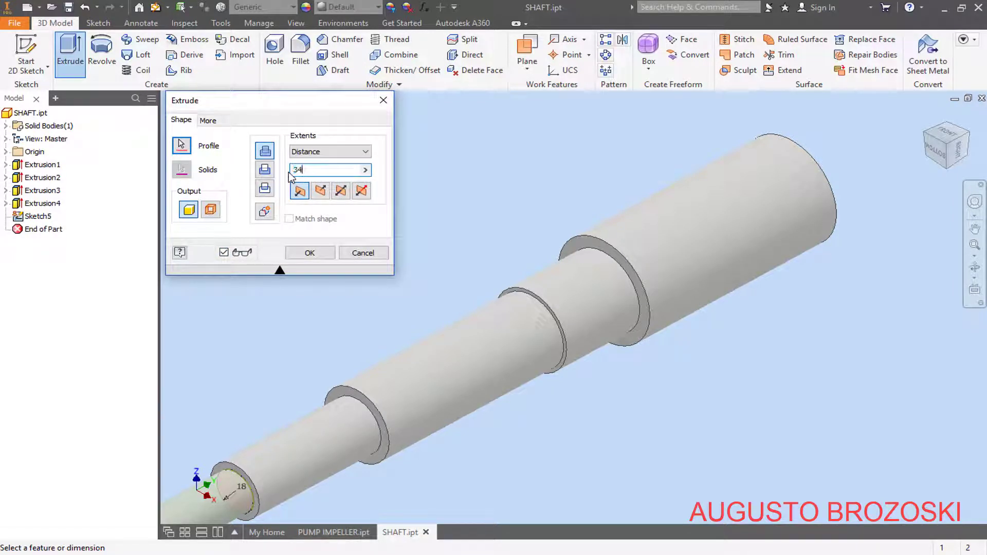
click(320, 253)
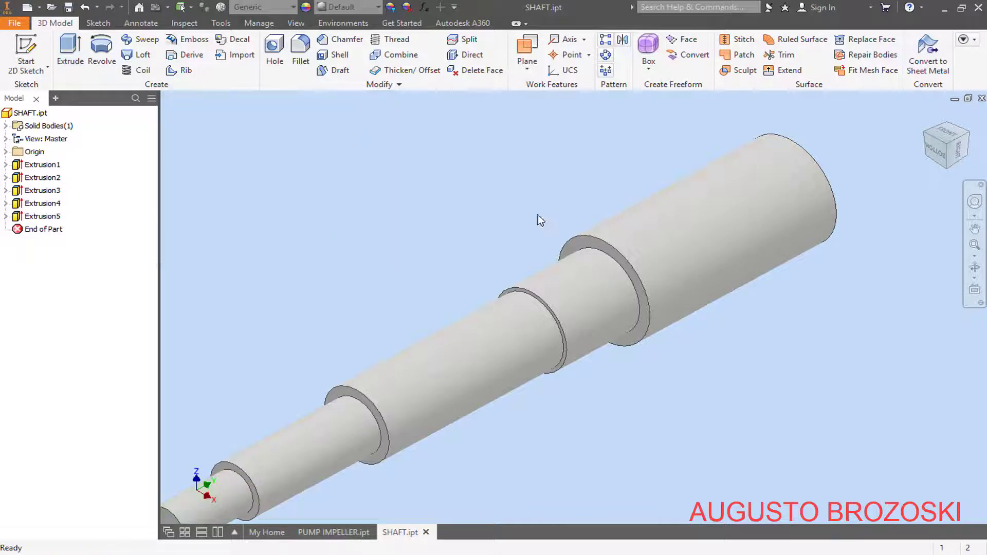
click(927, 115)
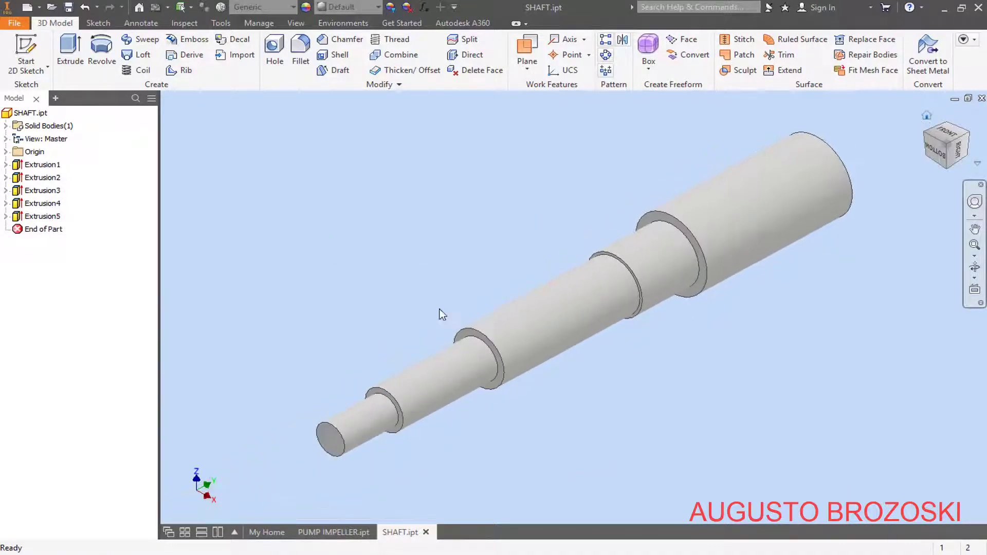
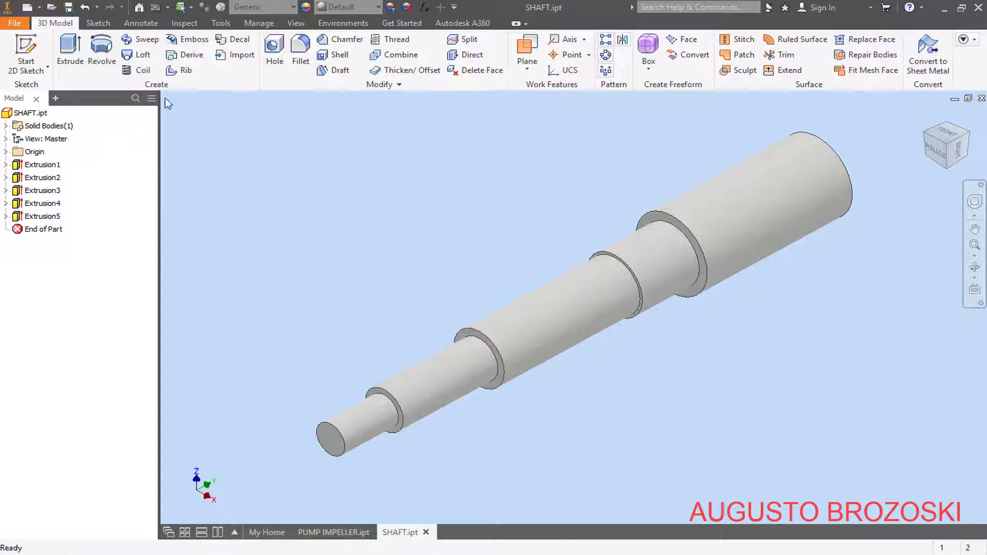
Sketch a centred circle about 13 mm in diameter on the 18 mm section's end face, checking Detail A of the drawing in Adobe Acrobat Reader
click(52, 69)
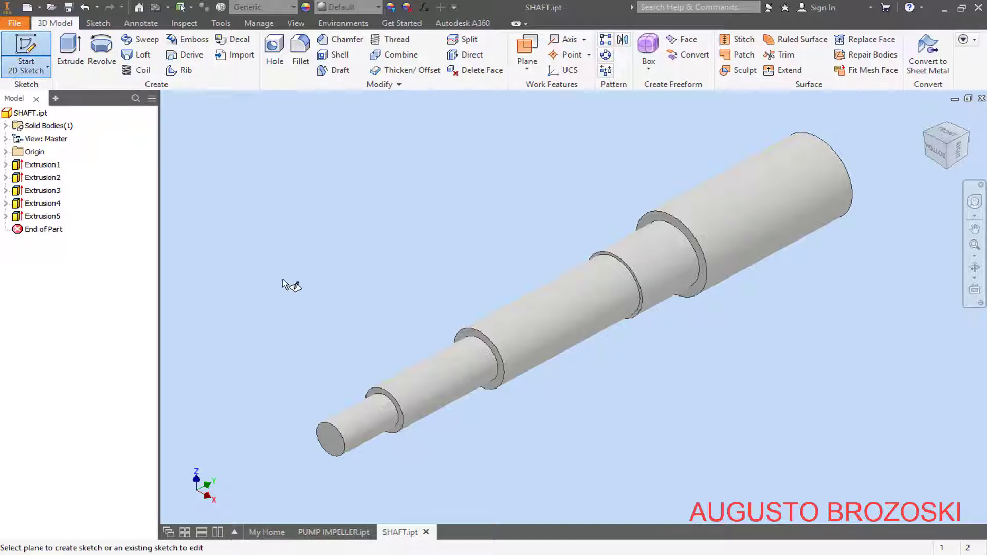
click(325, 435)
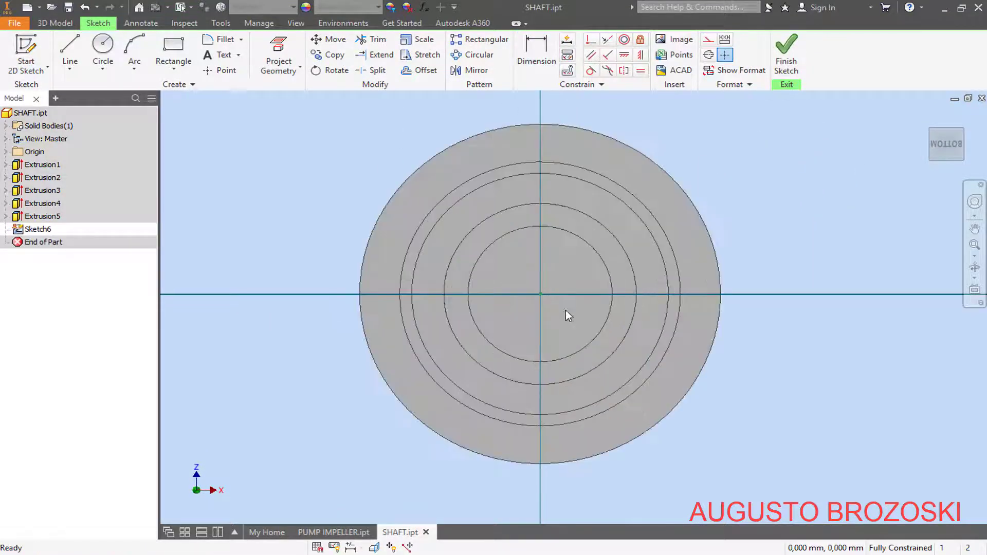
click(393, 554)
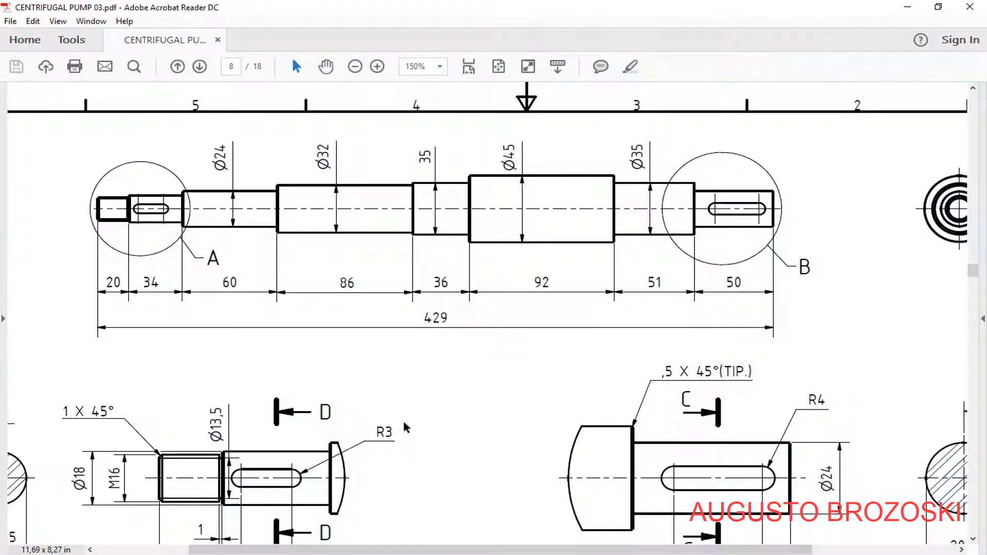
scroll(223, 478, down, 2)
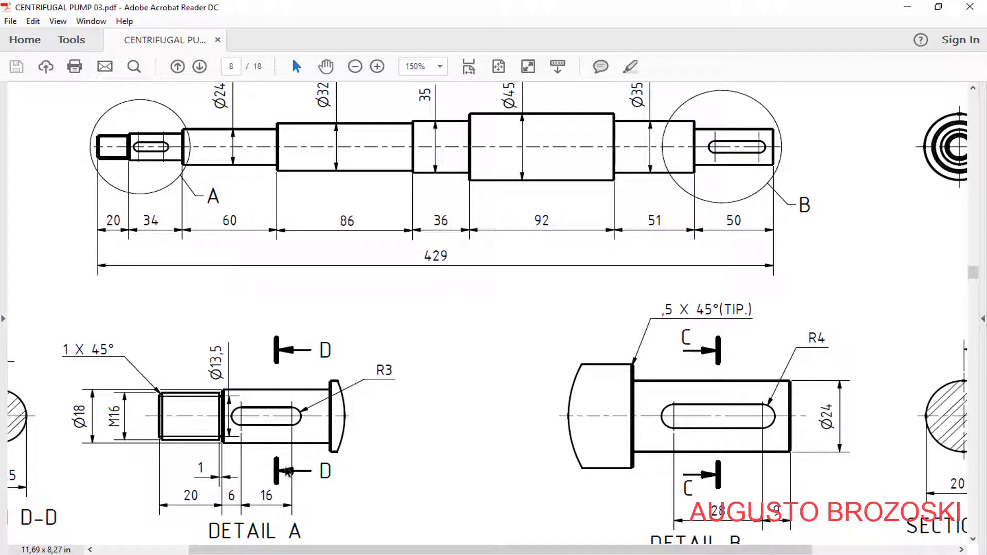
click(907, 7)
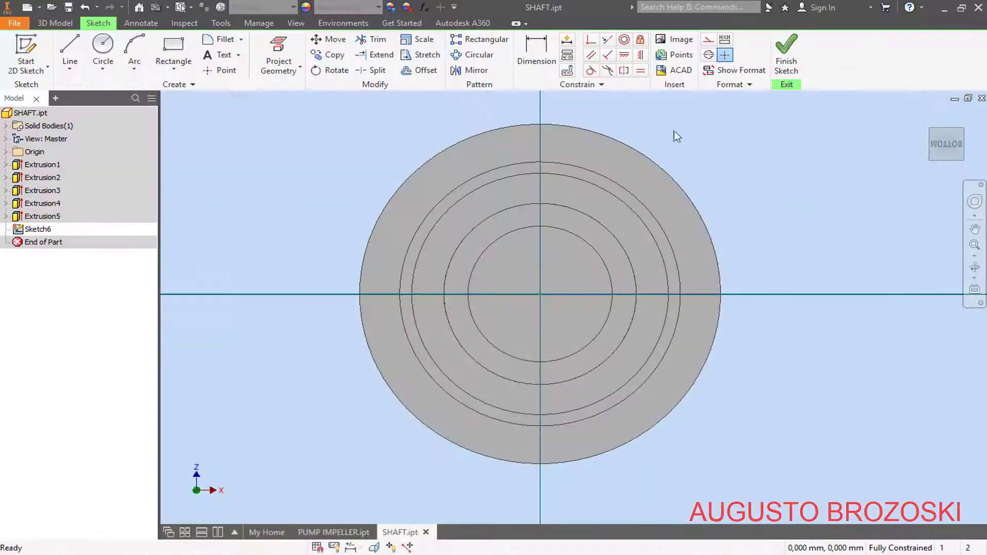
click(102, 49)
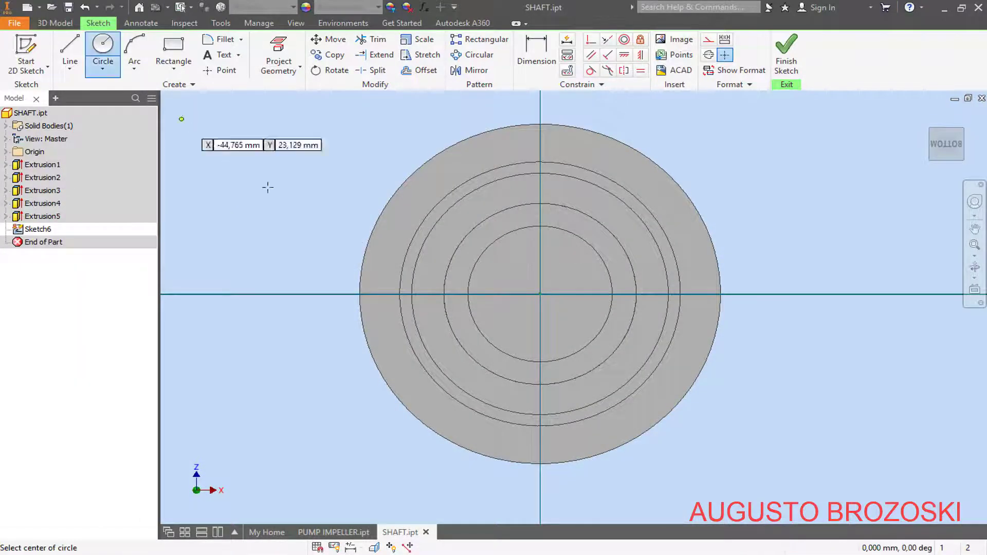
click(539, 294)
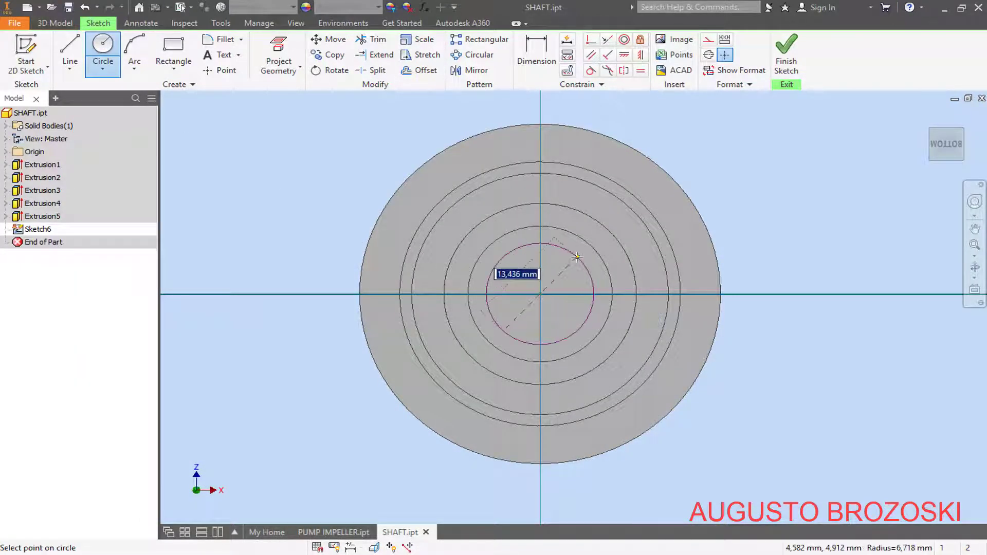
click(502, 256)
Dimension the circle on the 18 mm section's end face as 16 mm in diameter and finish the sketch
click(520, 51)
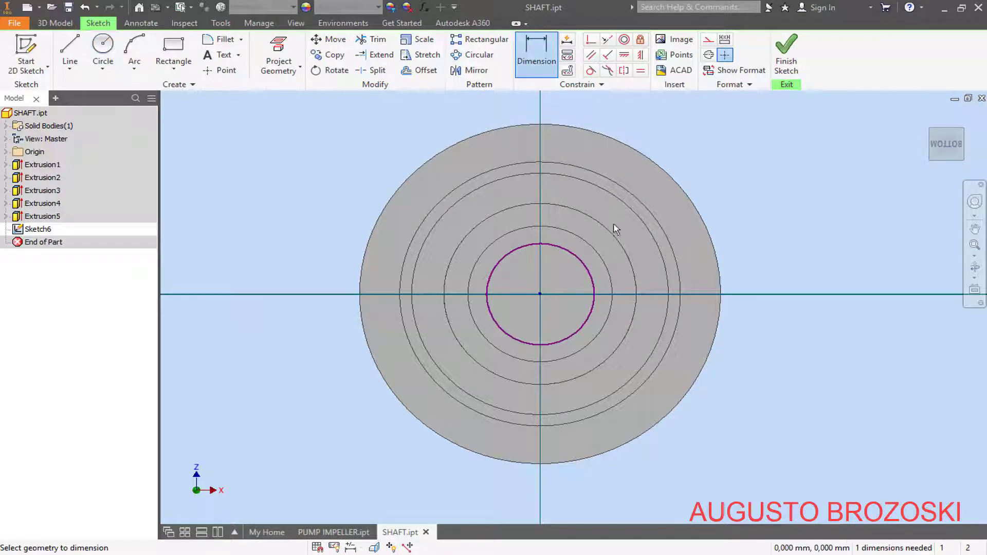
click(578, 259)
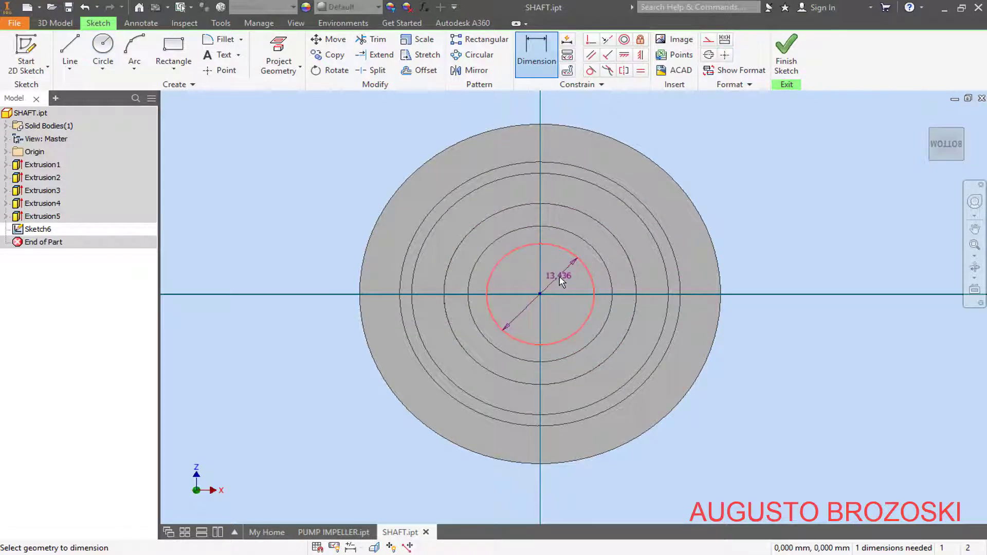
click(564, 292)
text(16)
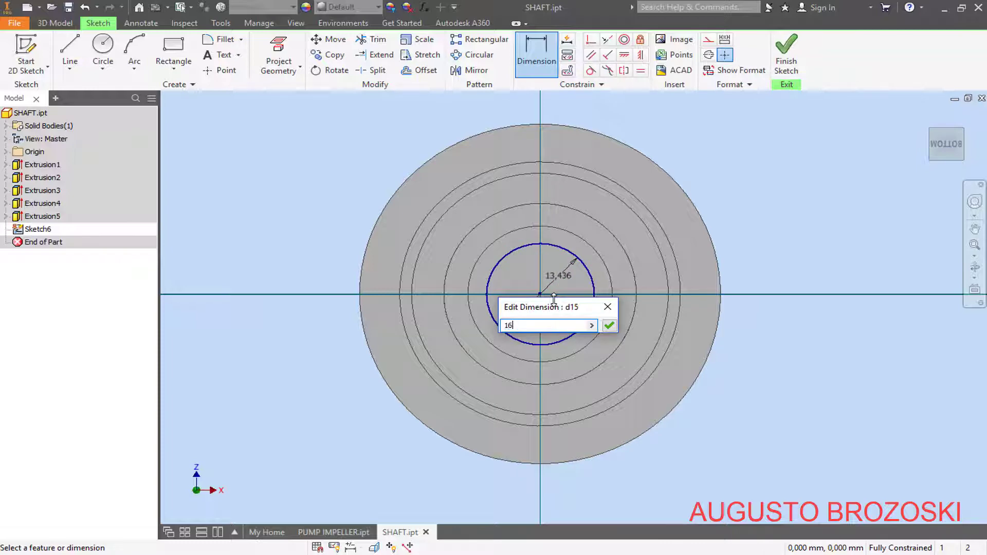
key(Return)
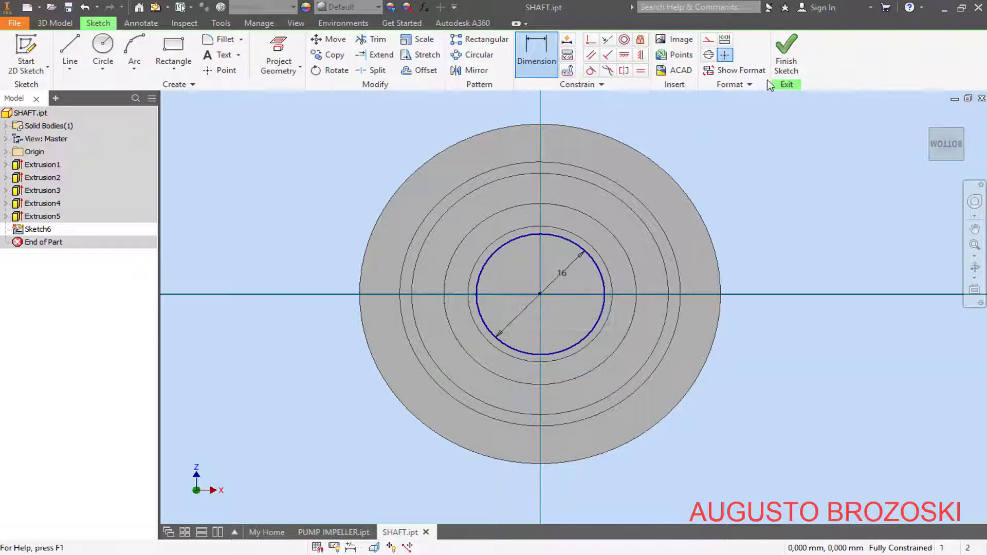
click(785, 57)
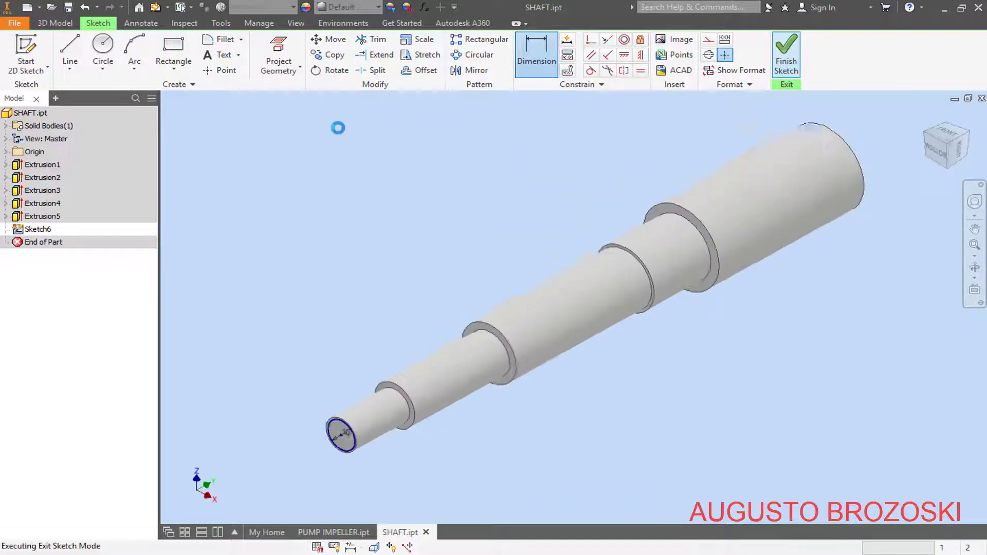
Extrude the 16 mm circle 20 mm outward, joining it to the shaft, after checking the section length in Adobe Acrobat Reader
click(66, 54)
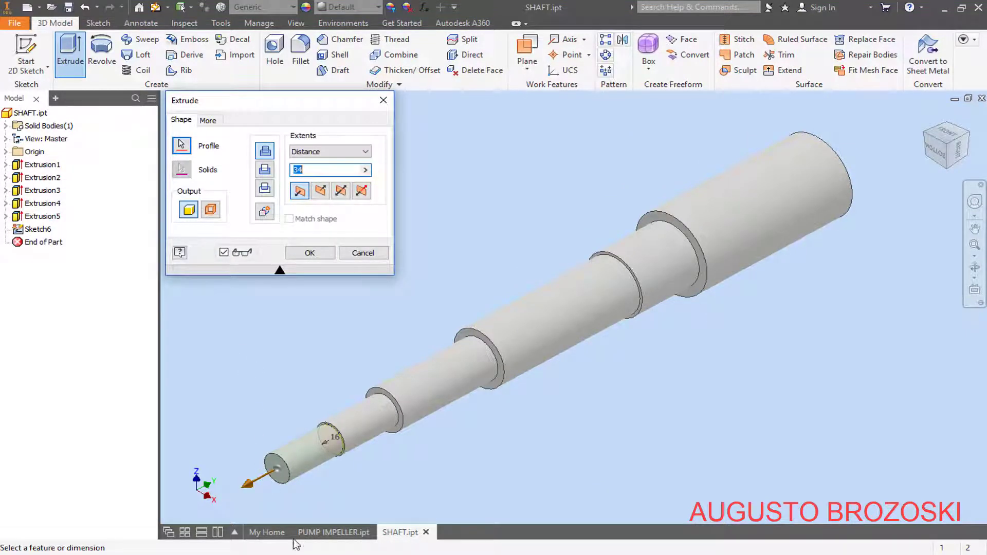
key(alt+Tab)
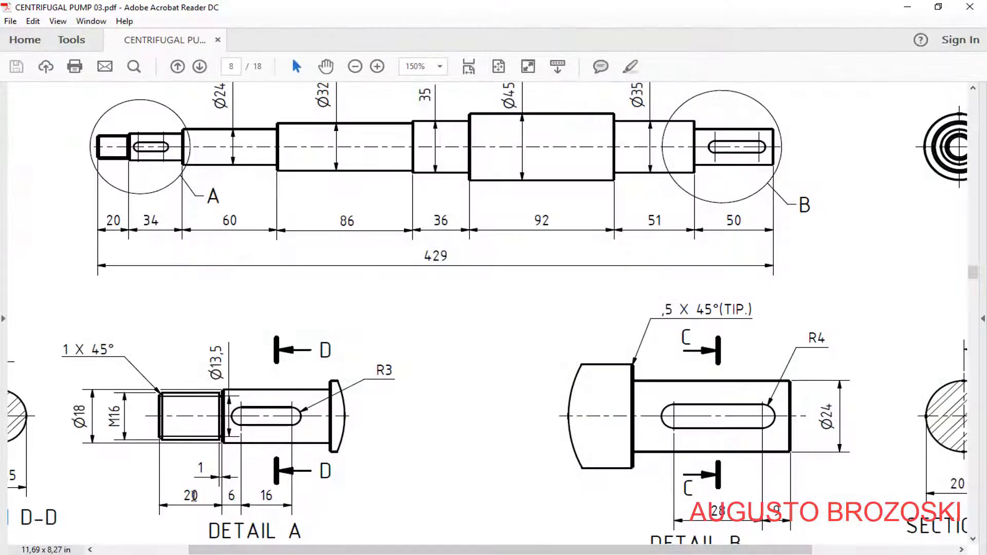
click(907, 7)
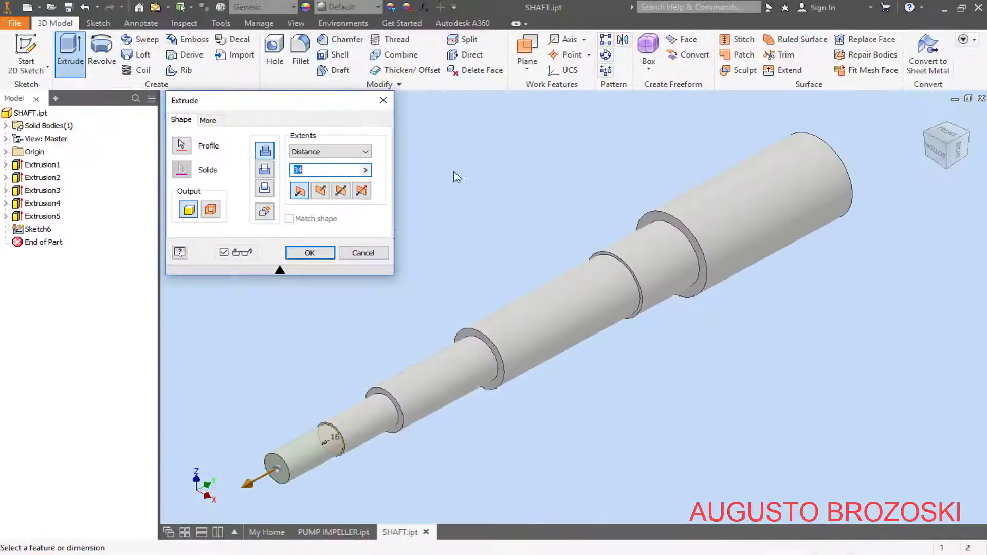
text(2)
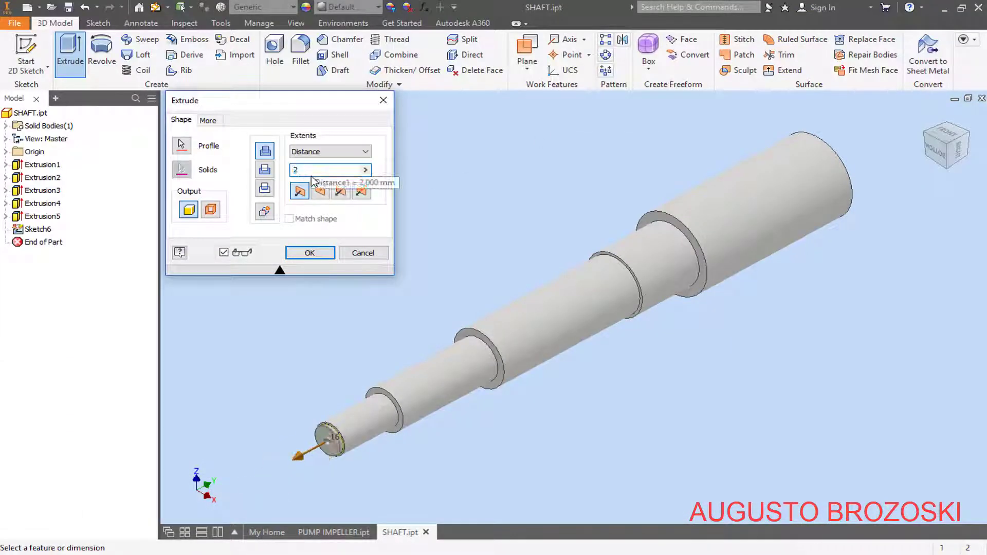
text(0)
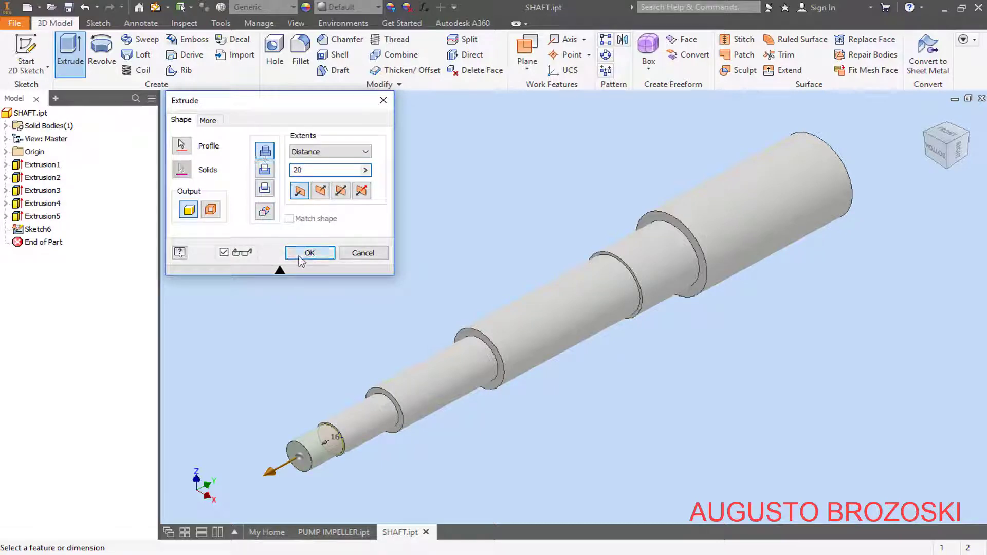
click(299, 255)
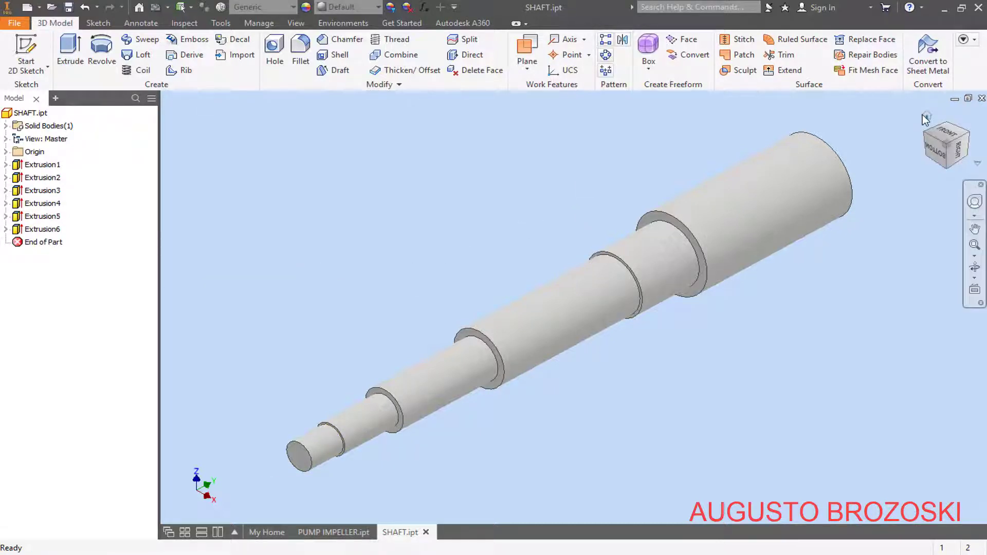
click(925, 115)
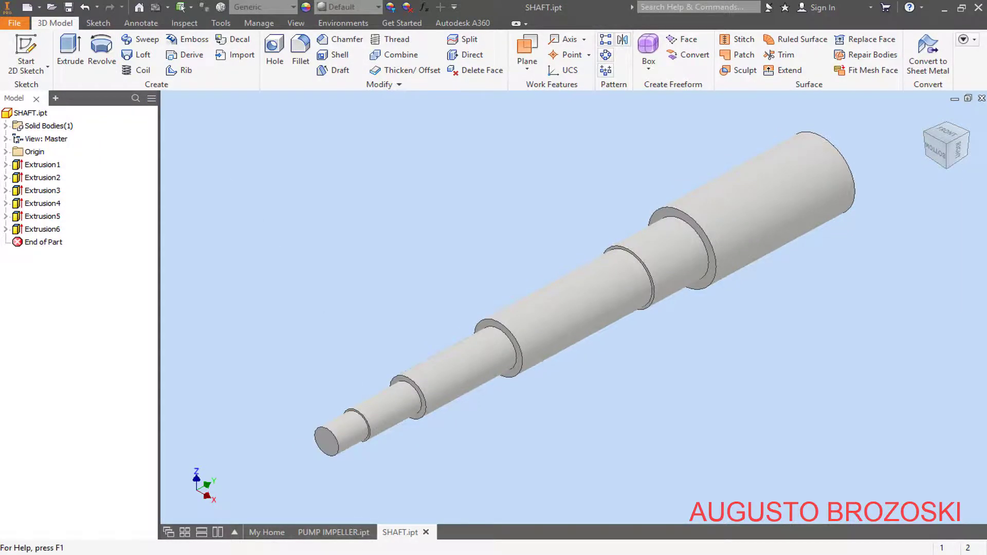
Check the section sizes in Adobe Acrobat Reader, then sketch a centred circle about 30 mm in diameter on the 45 mm section's free end face
key(alt+Tab)
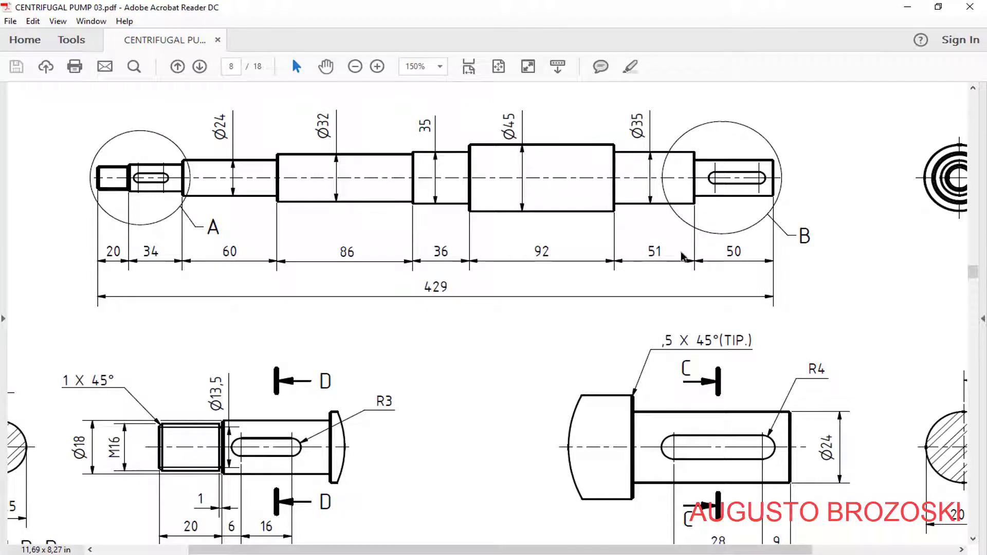
click(908, 6)
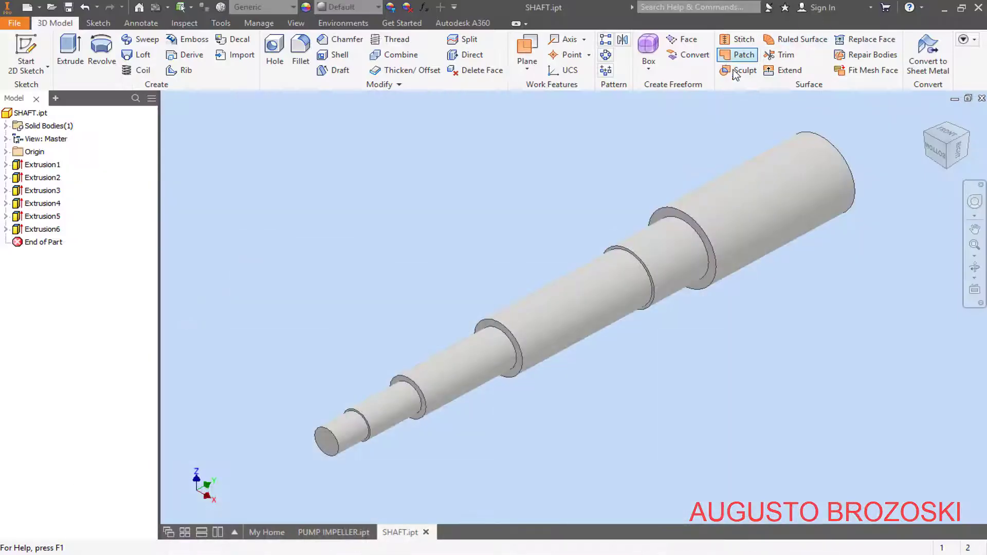
click(968, 135)
scroll(771, 428, up, 4)
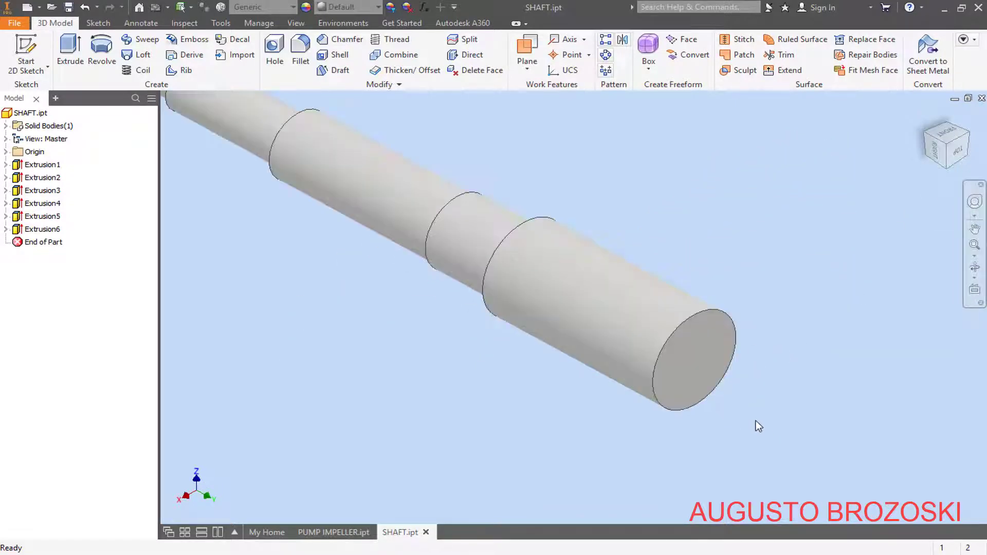
scroll(756, 420, up, 2)
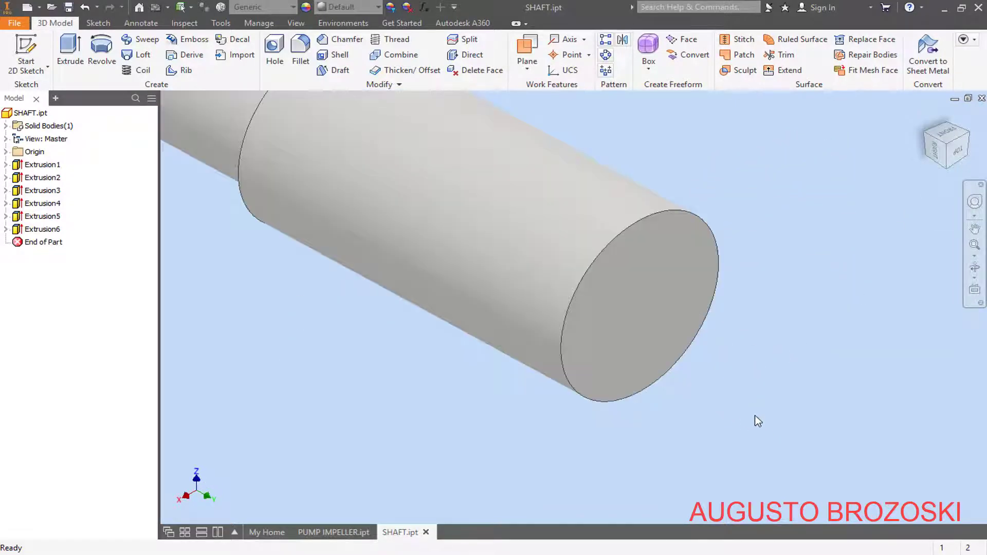
click(27, 51)
click(648, 308)
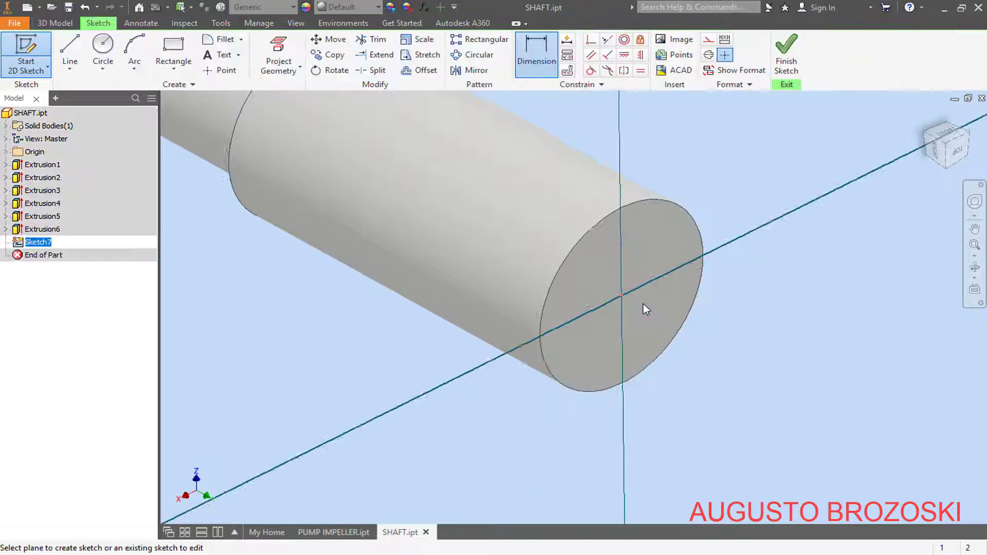
click(102, 51)
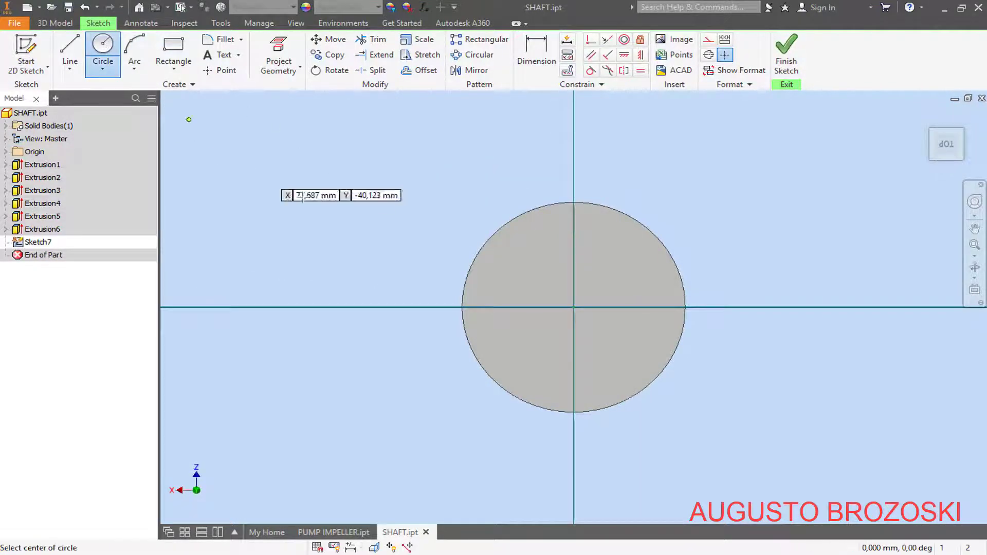
click(574, 306)
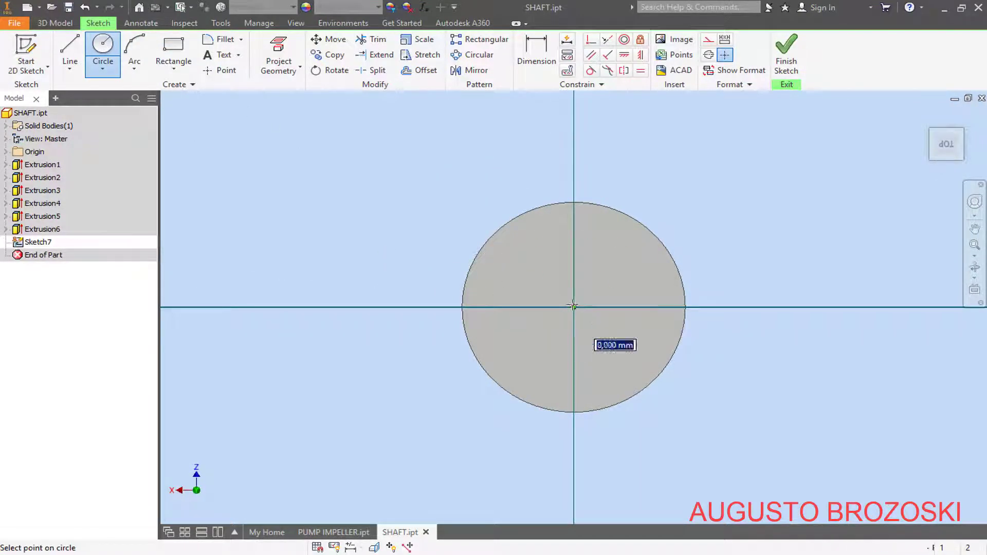
click(615, 246)
Dimension the circle on the 45 mm section's end face as 35 mm in diameter and finish the sketch
key(d)
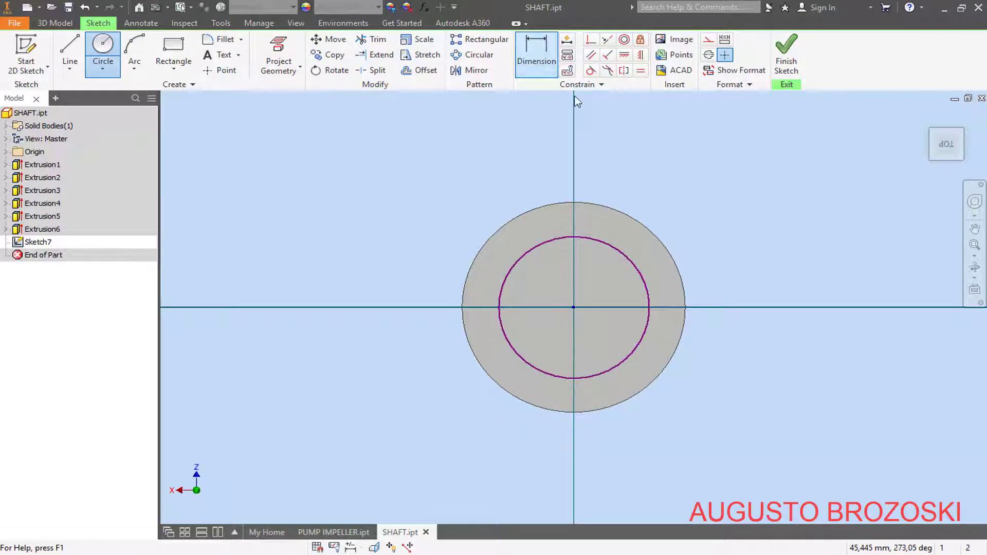
click(619, 252)
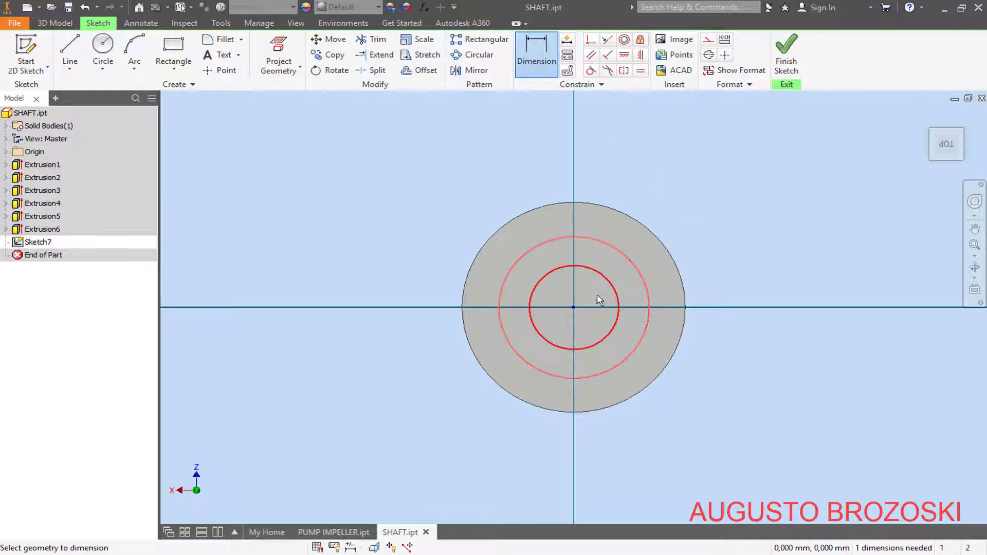
click(596, 300)
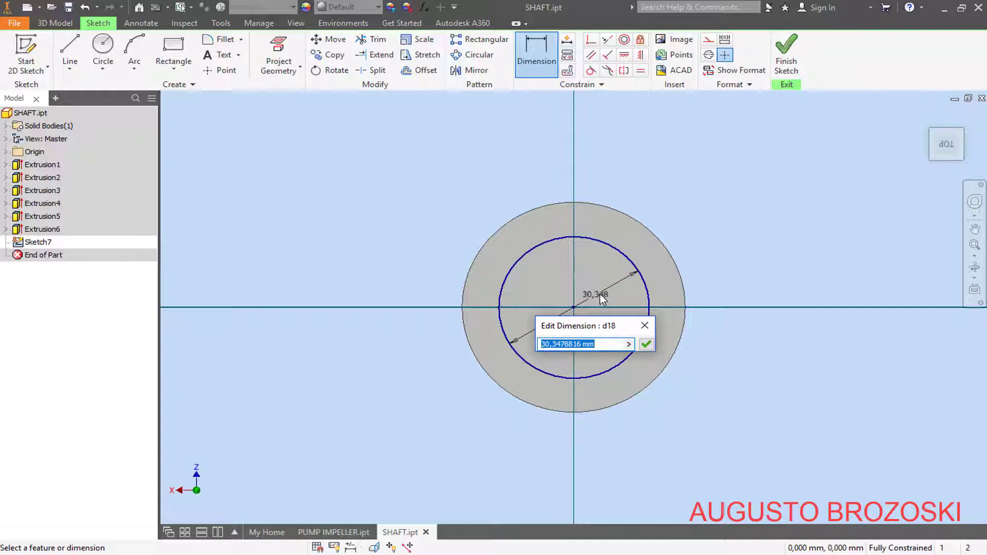
text(35)
key(Return)
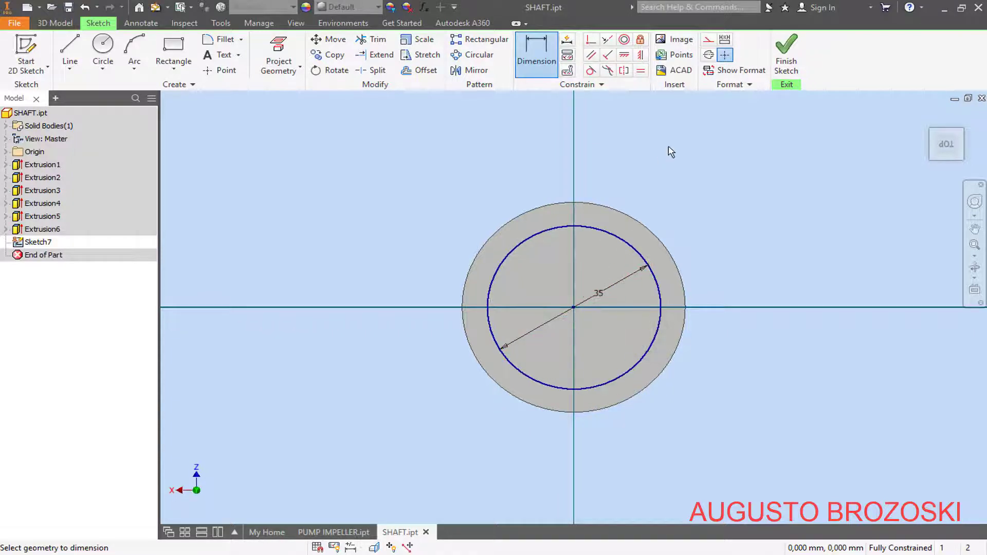
click(786, 54)
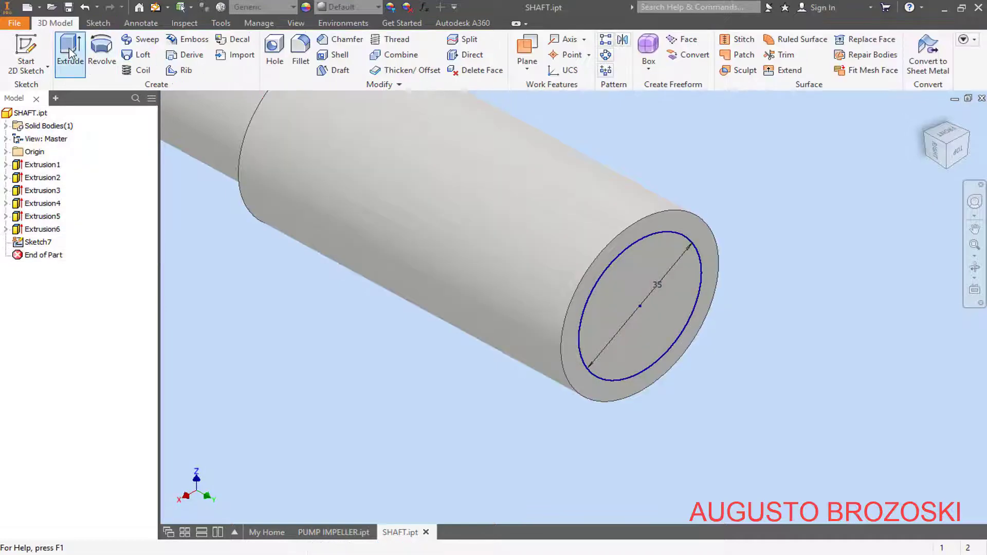
Extrude the 35 mm circle 51 mm outward from the 45 mm section, joining it to the shaft
click(70, 51)
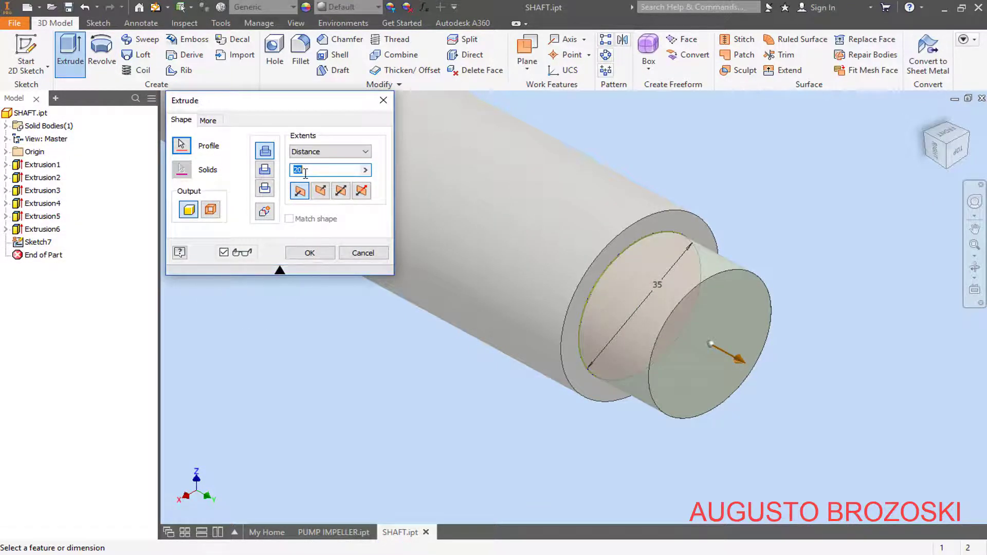
text(51)
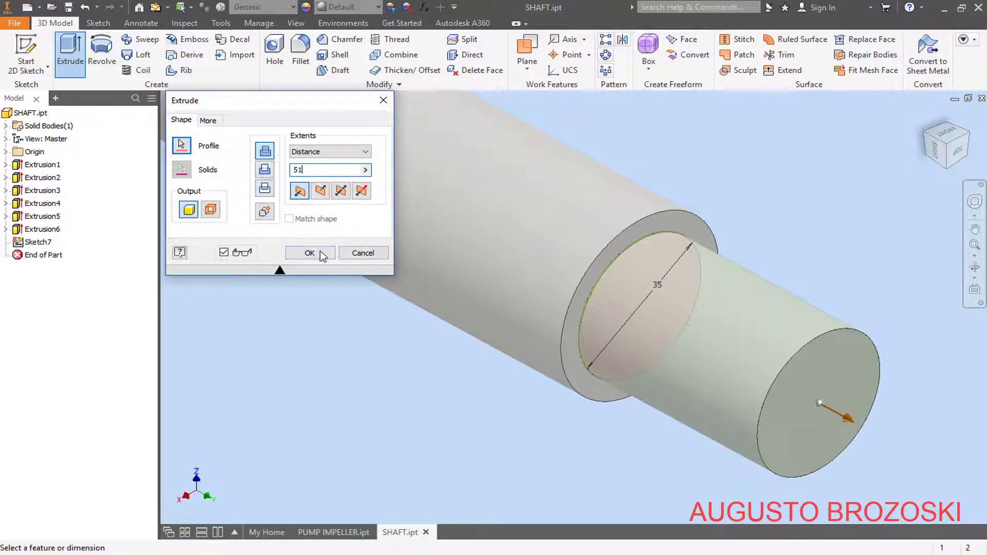
click(321, 254)
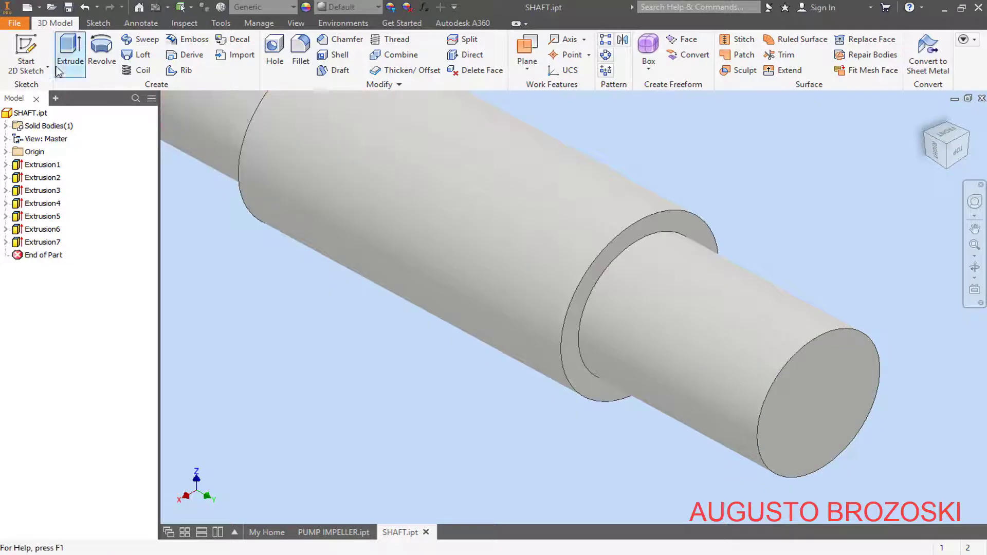
Sketch a centred circle about 30 mm in diameter on the free end face of the 51 mm long section
click(23, 51)
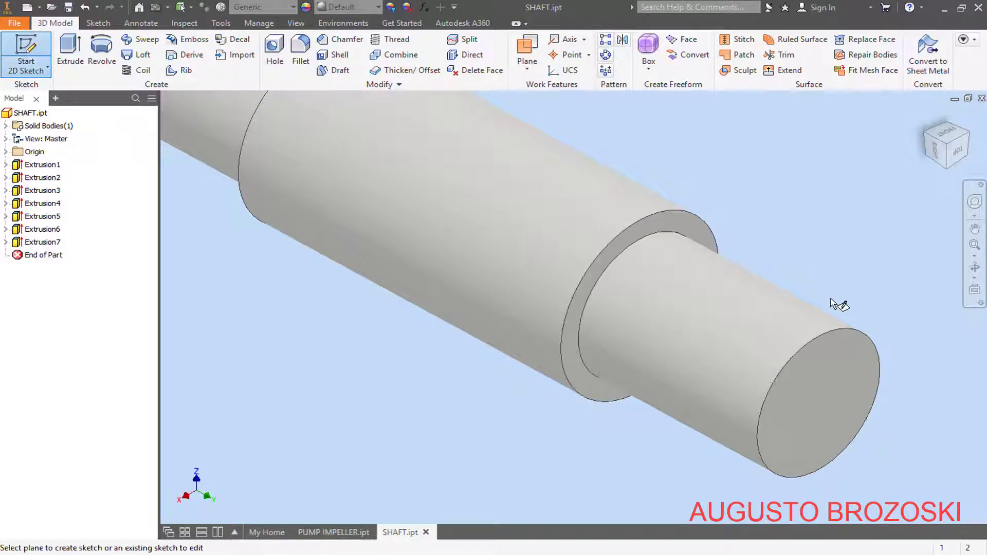
click(842, 372)
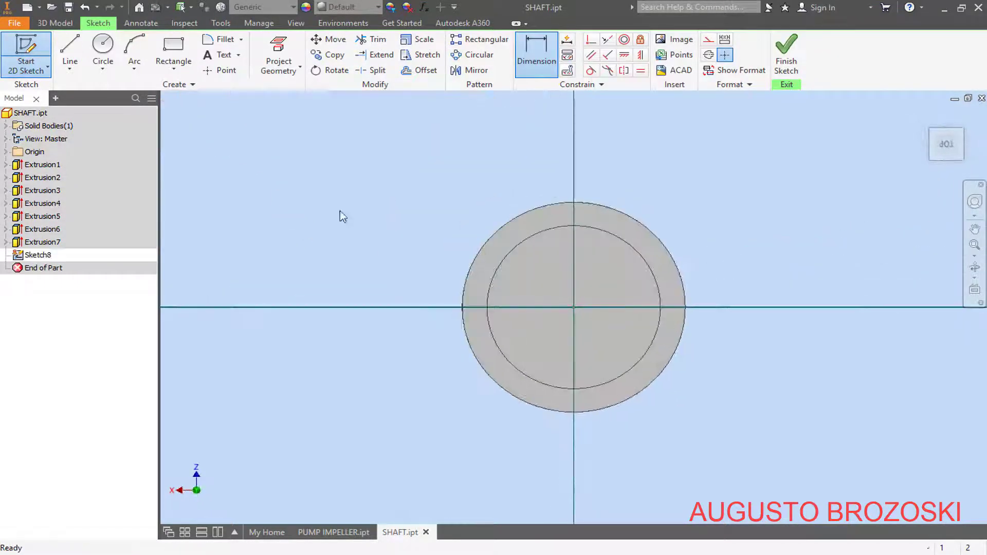
click(103, 51)
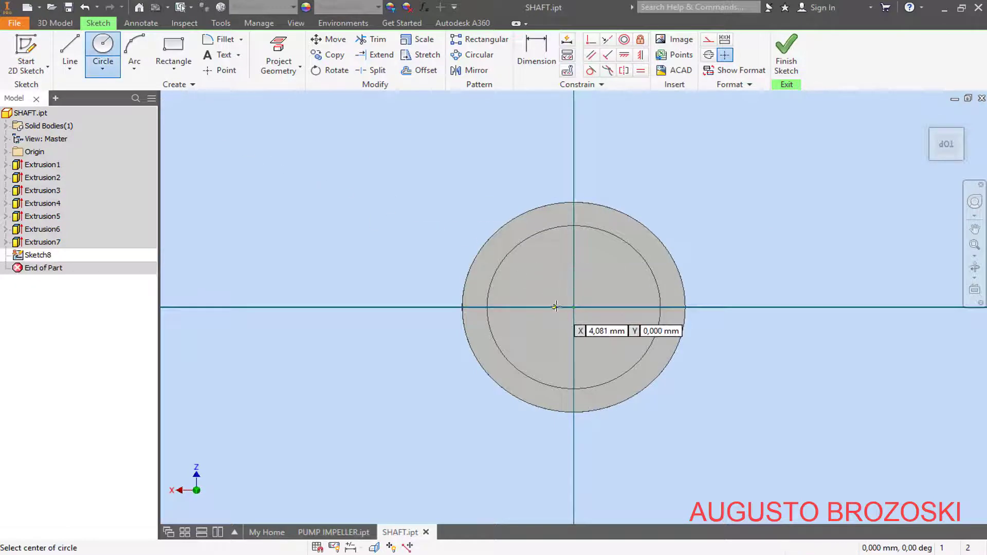
click(573, 307)
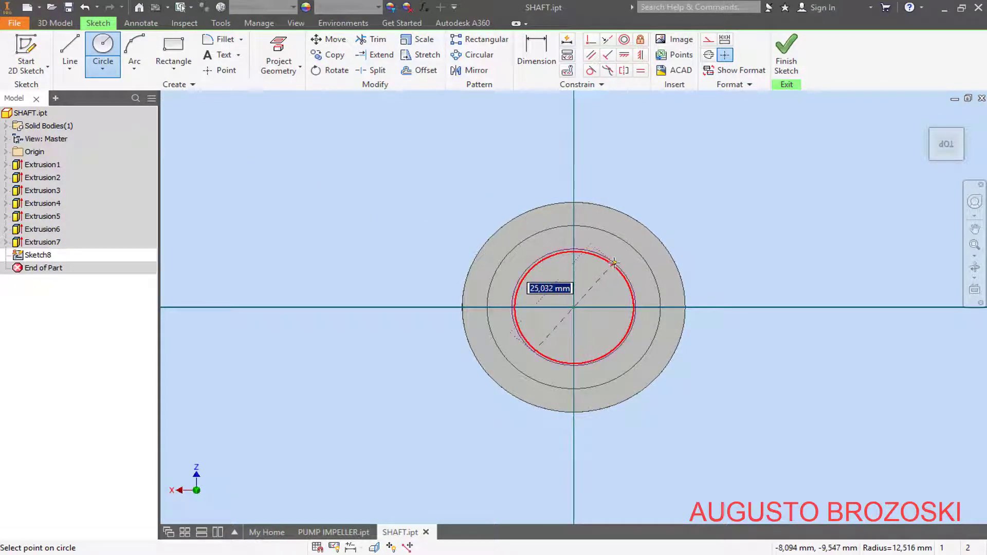
click(629, 256)
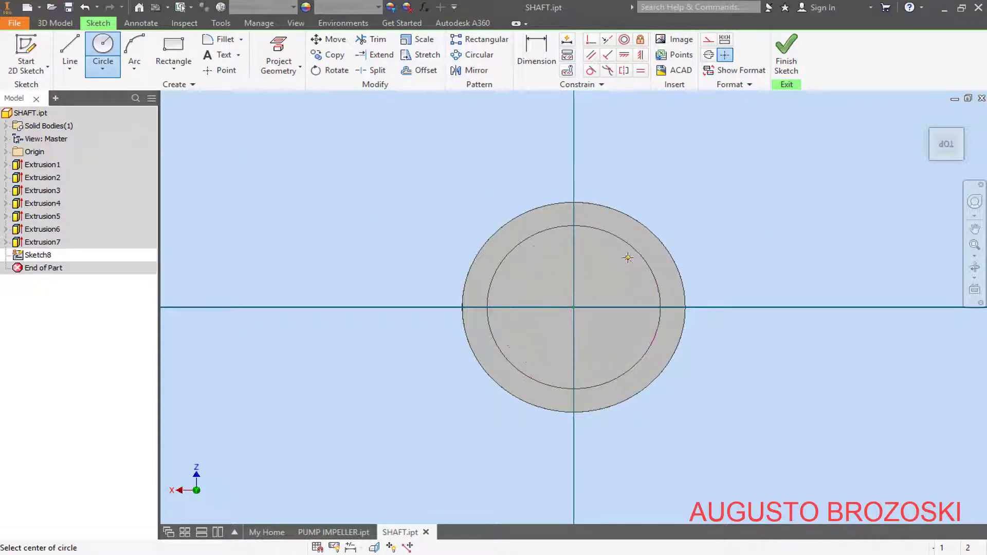
Dimension the circle on the 51 mm long section's end face as 24 mm in diameter, checking the PDF drawing, and finish the sketch
click(536, 54)
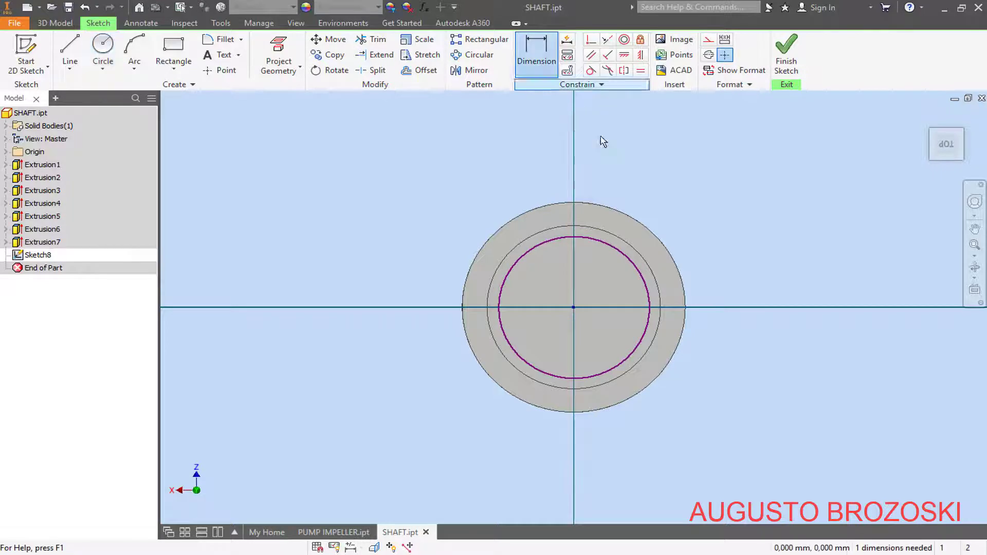
click(618, 250)
click(615, 280)
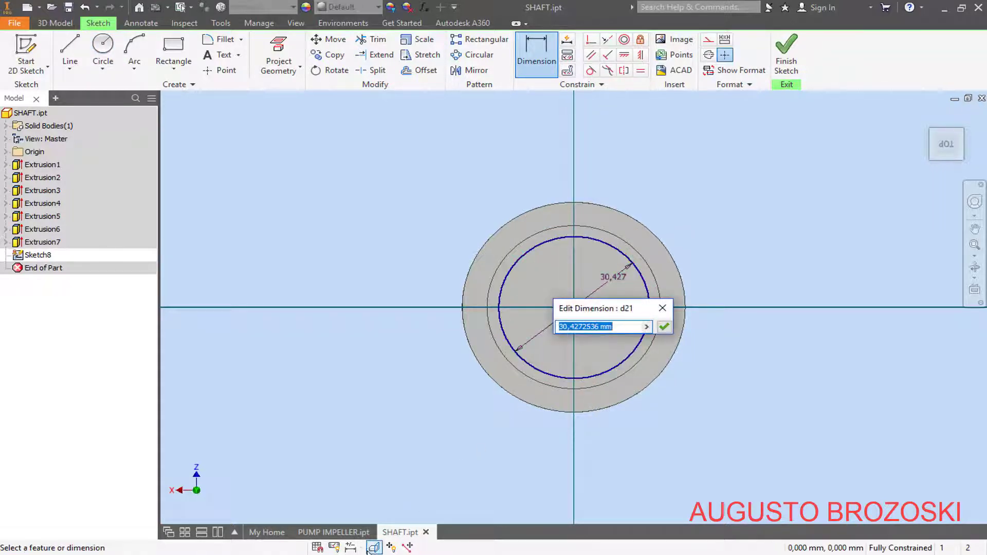
key(alt+Tab)
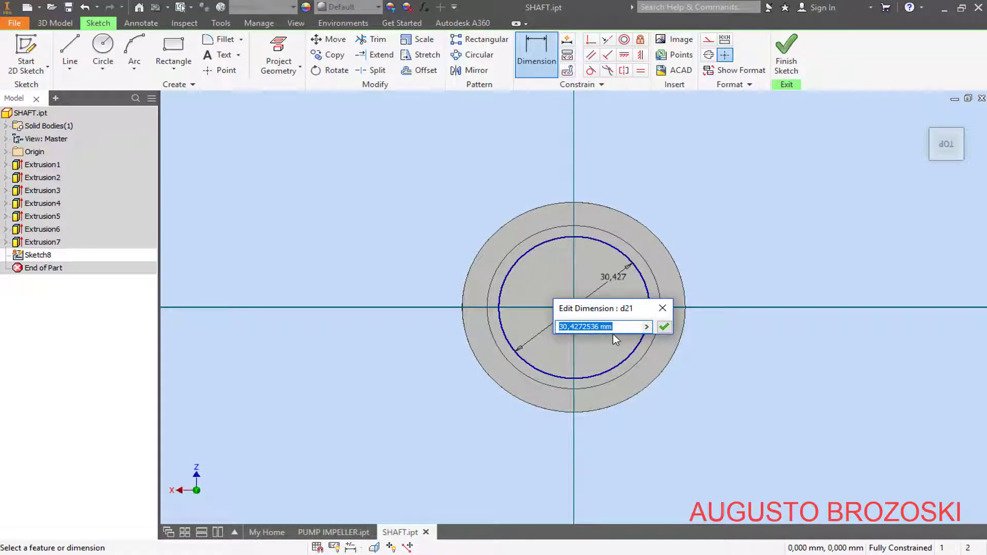
text(24)
key(Return)
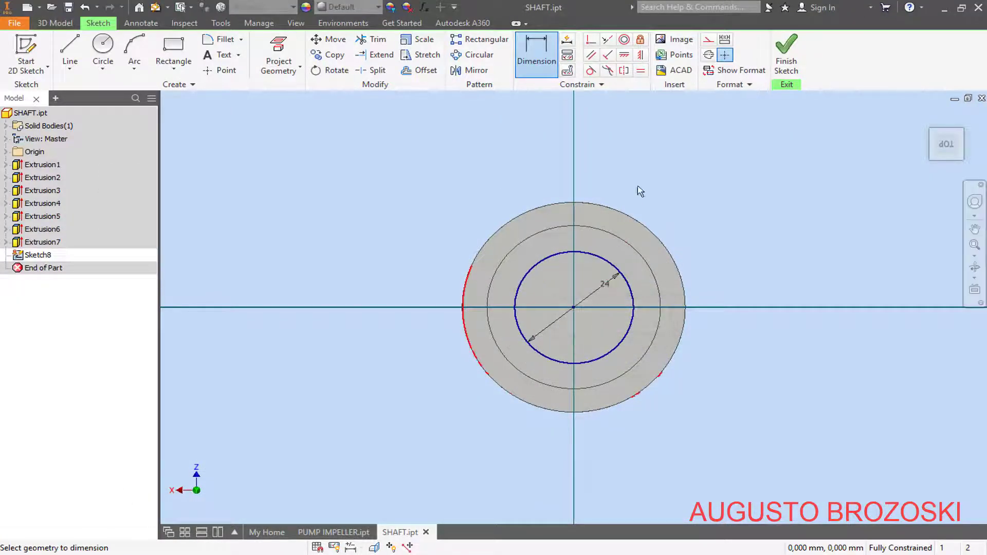
click(789, 52)
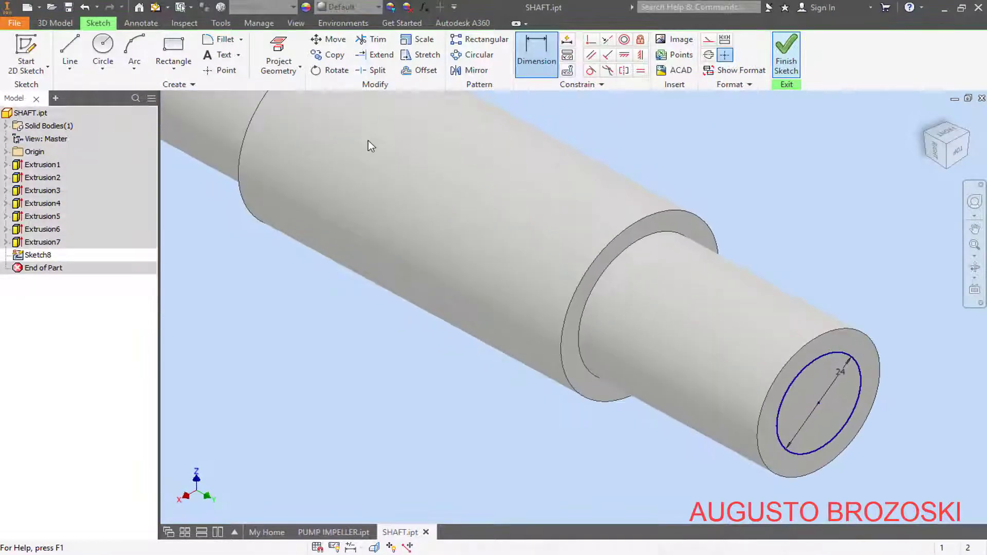
Extrude the 24 mm circle 50 mm outward, joining it to the shaft, and save the part
click(69, 51)
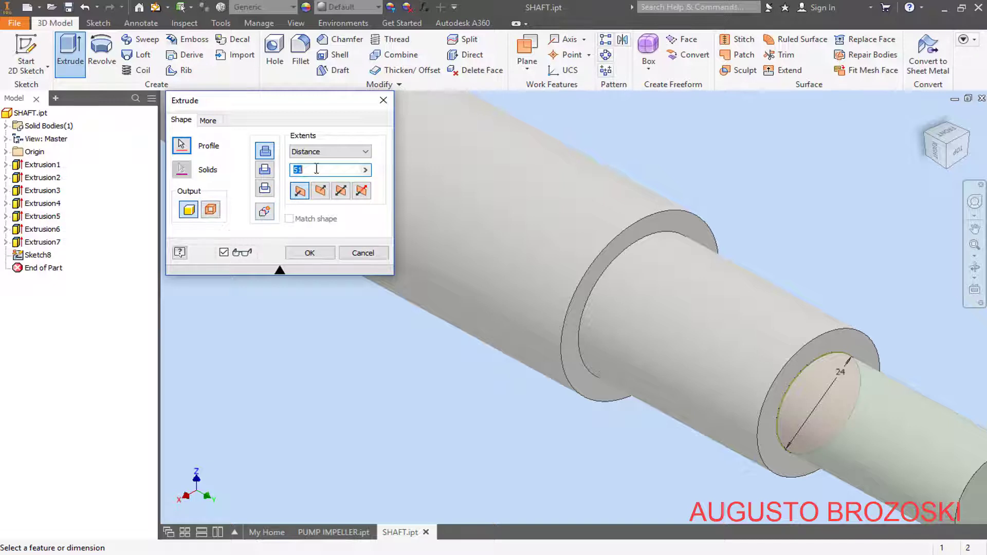
text(5)
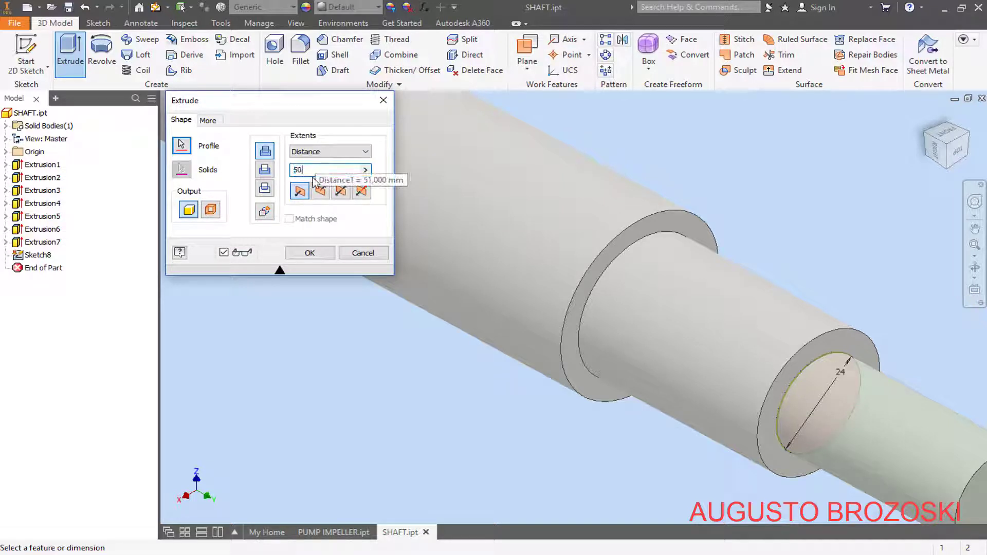
click(310, 253)
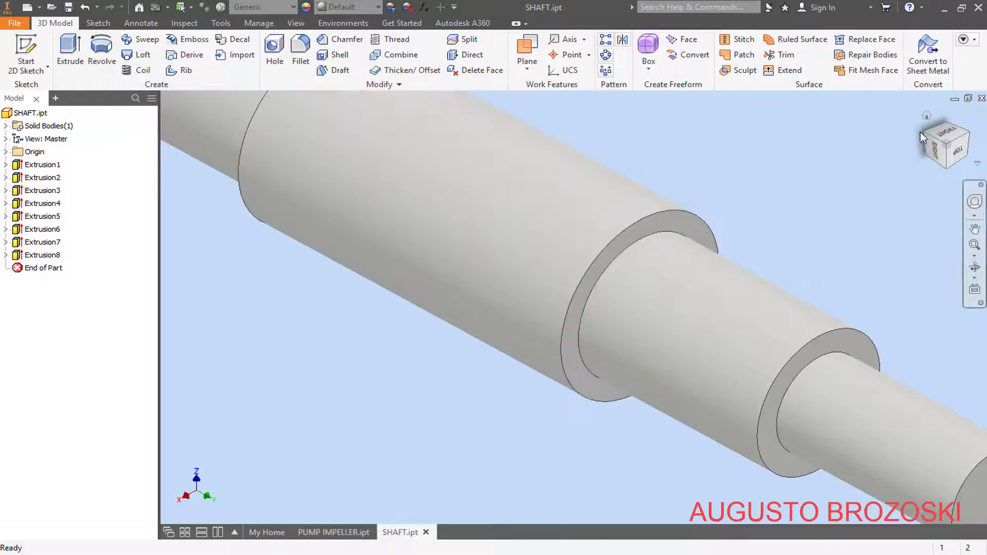
click(926, 115)
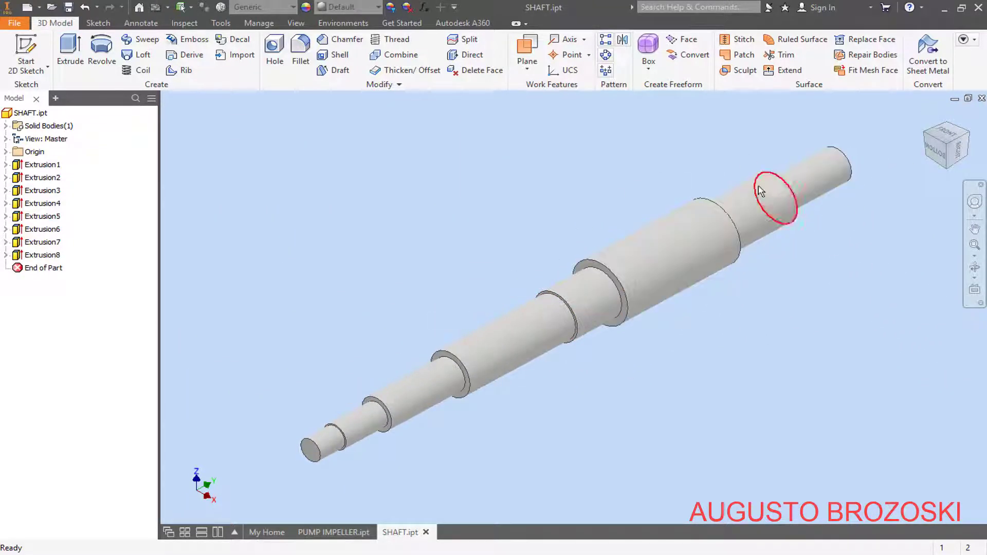
click(69, 10)
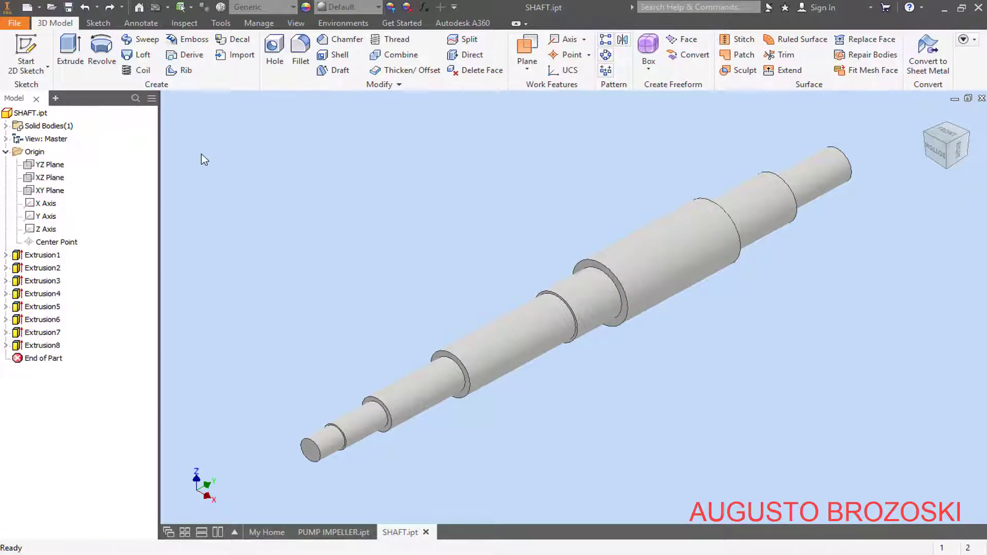
Check the keyway details in the PDF drawing and create a work plane parallel to the XY plane, tangent to the 34 mm long section
click(356, 554)
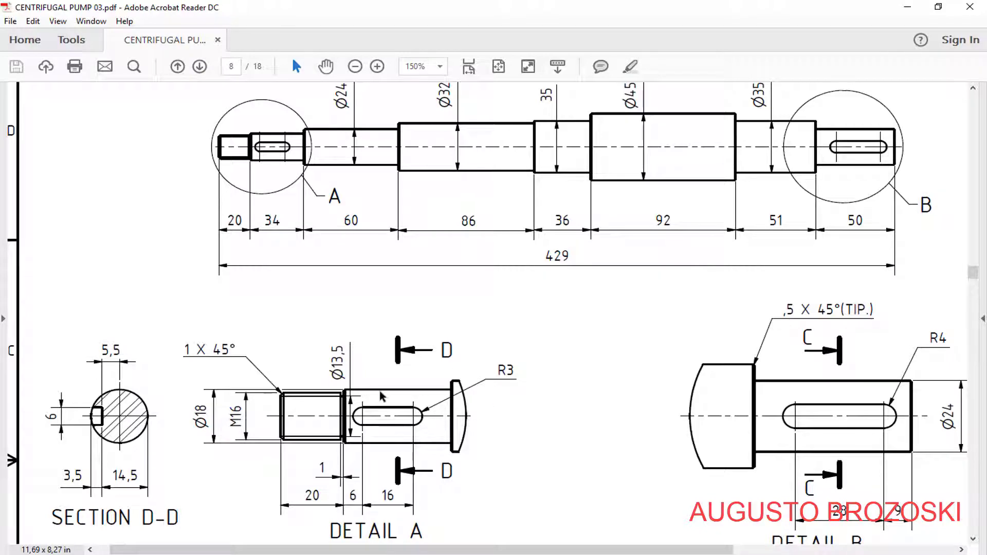
click(907, 7)
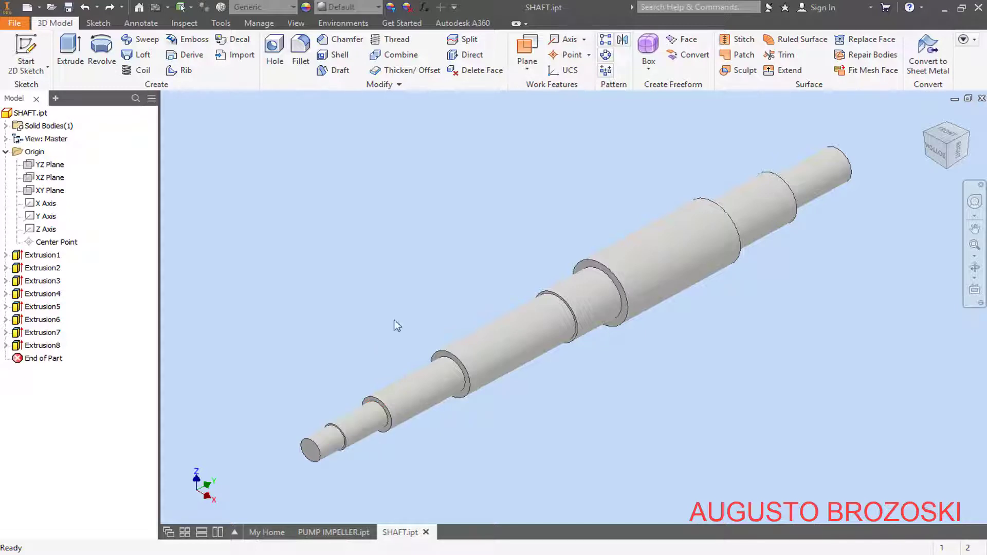
click(528, 49)
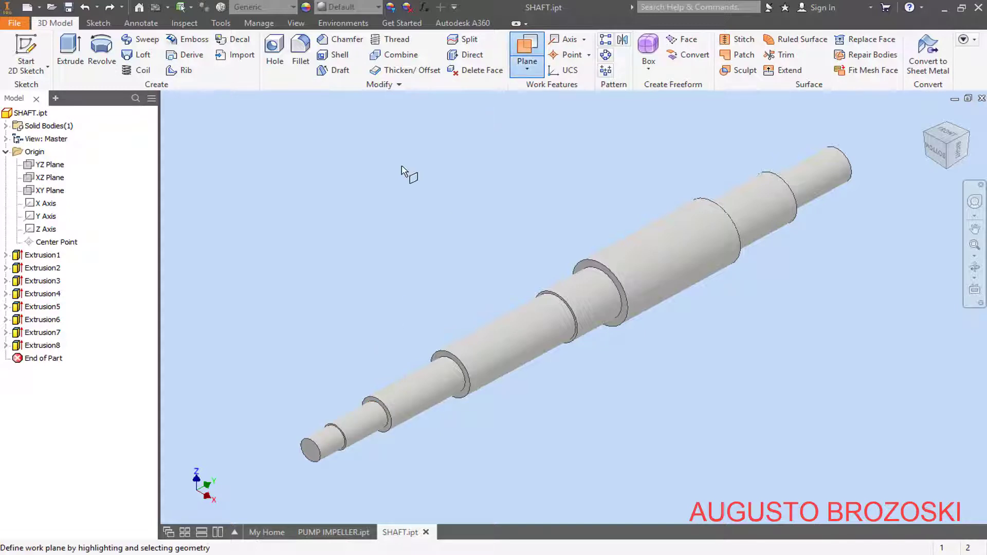
scroll(301, 483, down, 5)
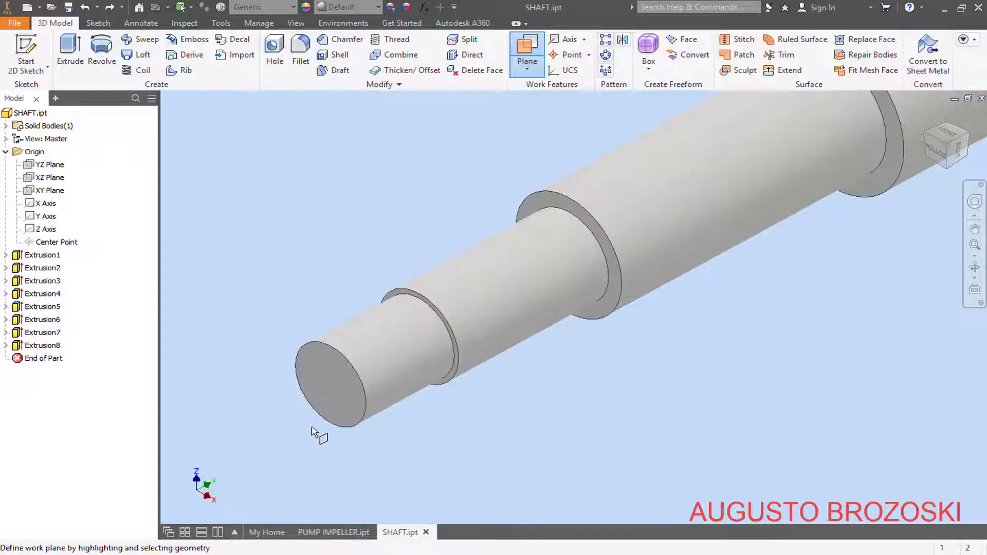
click(51, 191)
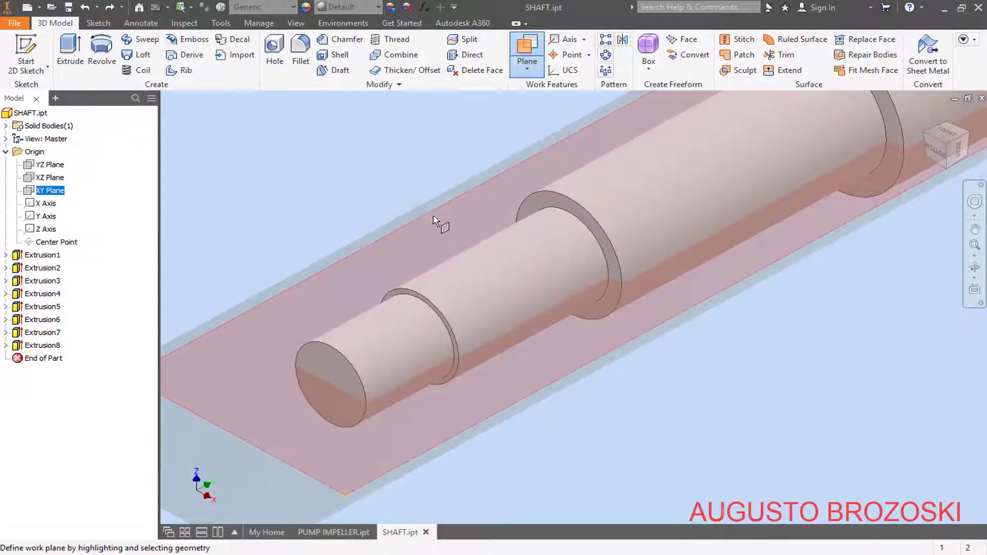
click(490, 273)
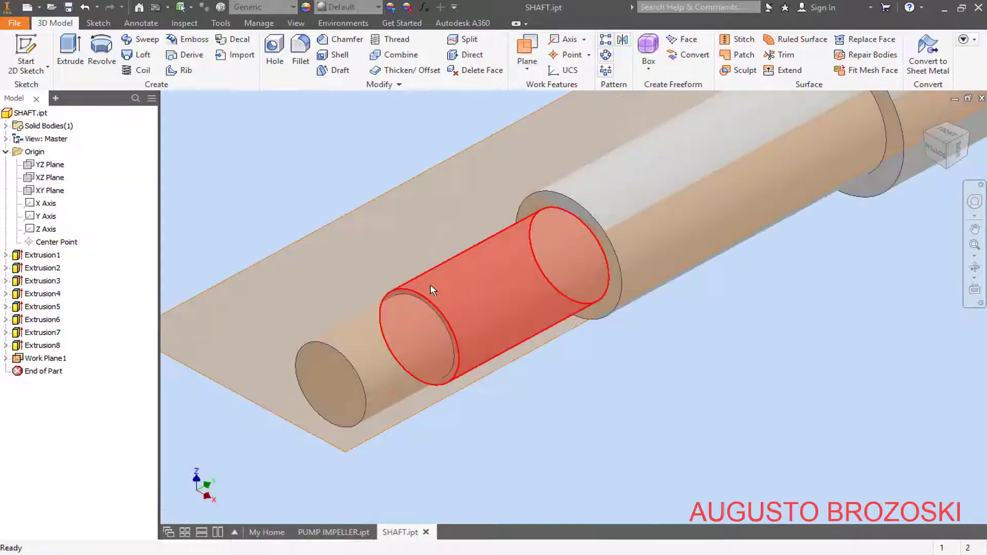
scroll(430, 291, down, 5)
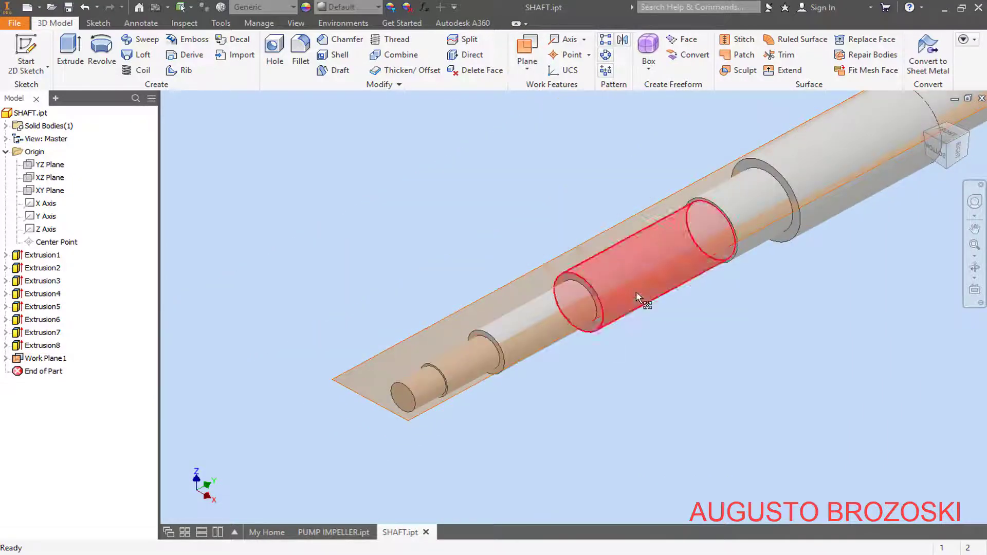
click(938, 154)
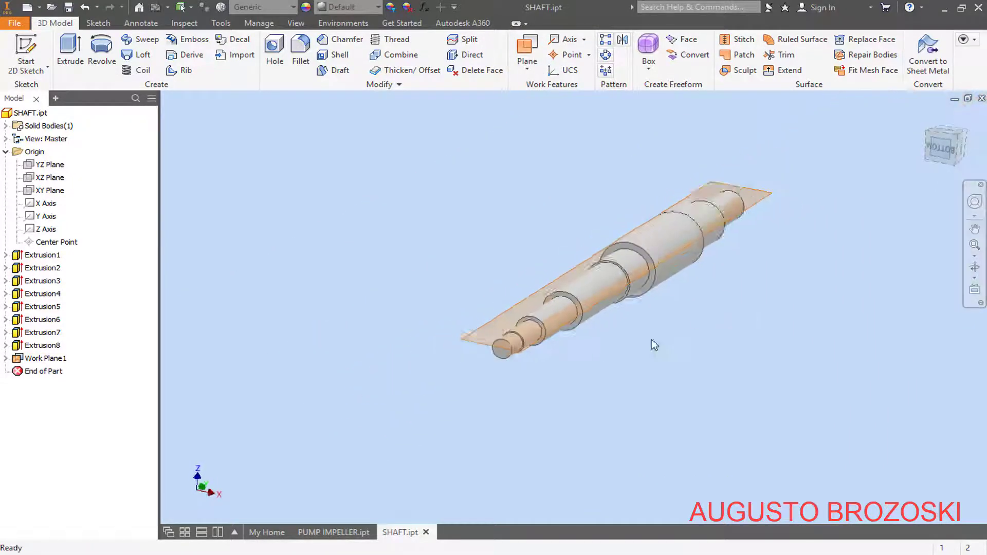
scroll(593, 323, up, 5)
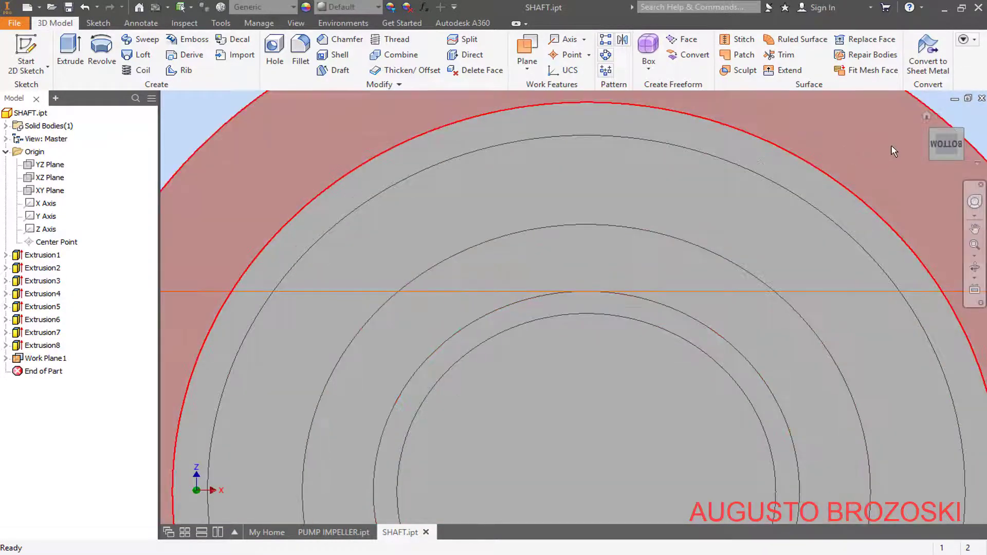
click(926, 115)
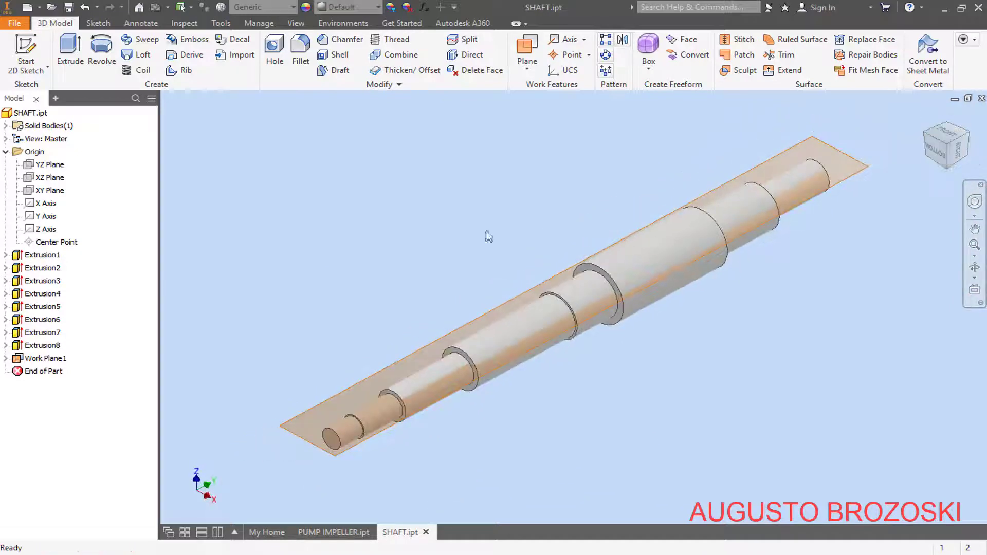
Start a 2D sketch on the tangent work plane, with the shaft viewed face-on and lying horizontally
click(25, 51)
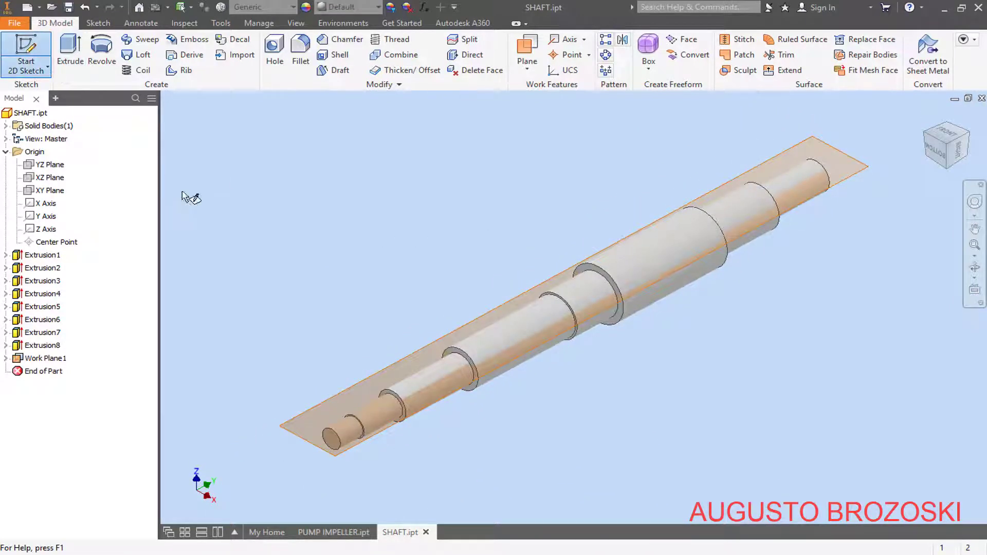
click(352, 393)
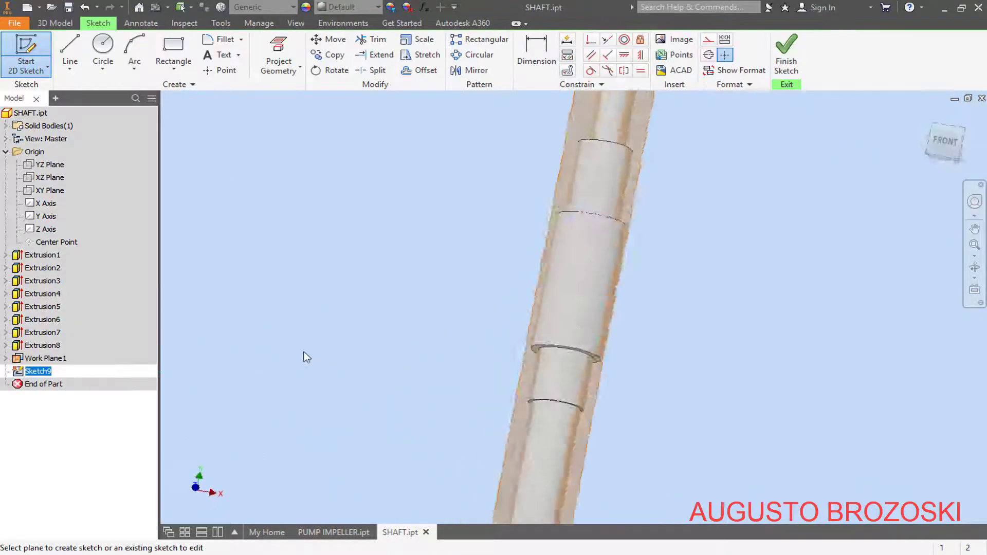
click(946, 144)
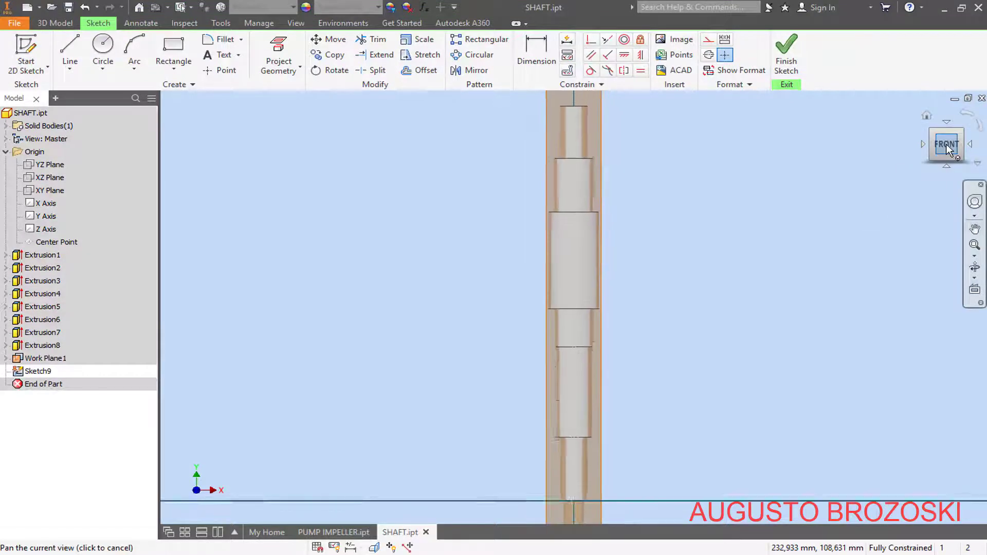
click(980, 128)
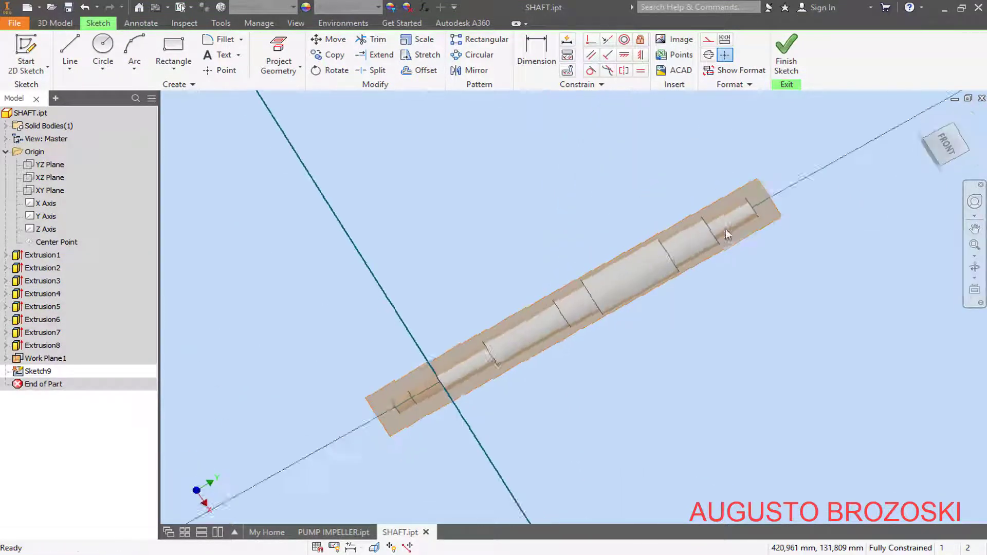
scroll(401, 321, up, 5)
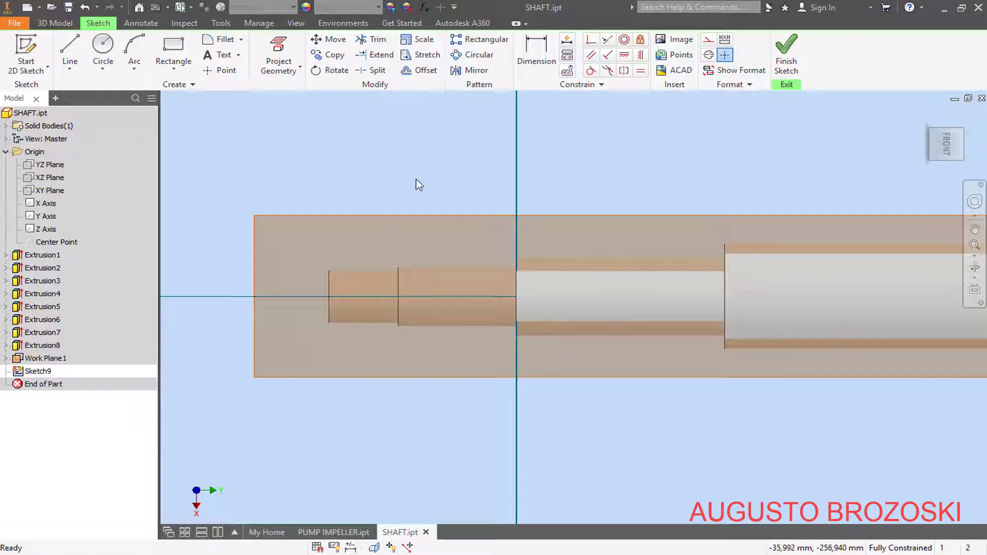
Hide the work plane and slice the graphics at the sketch plane
right_click(54, 359)
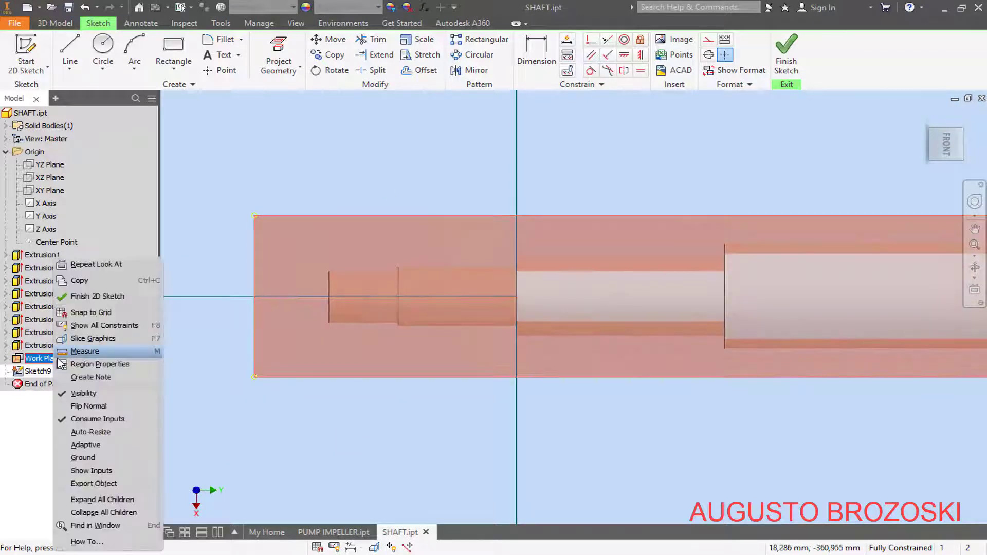
click(84, 393)
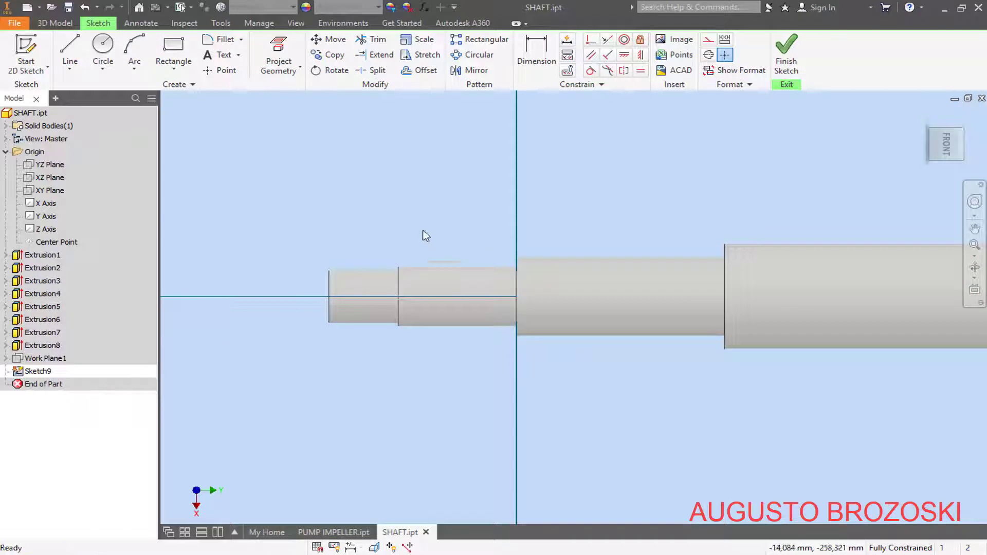
right_click(428, 204)
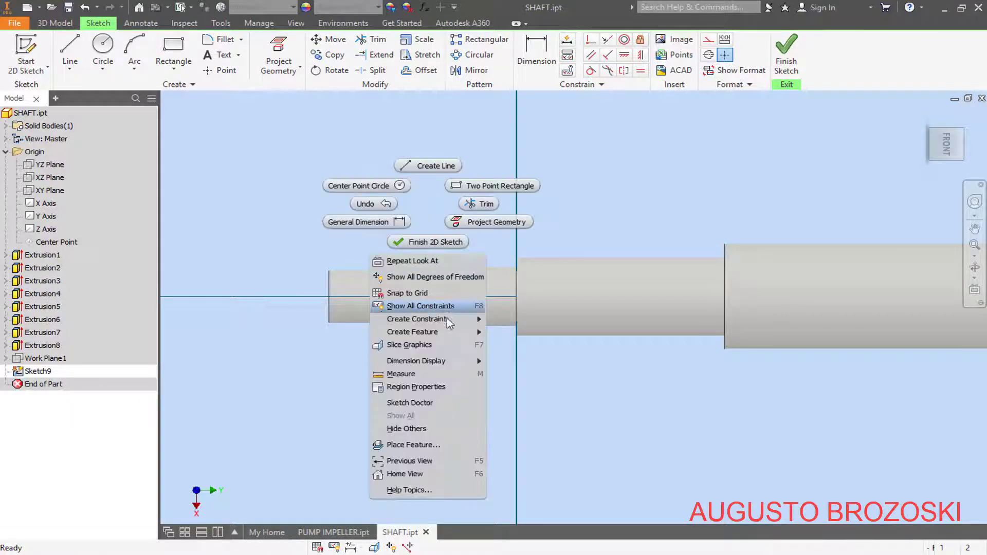
click(430, 344)
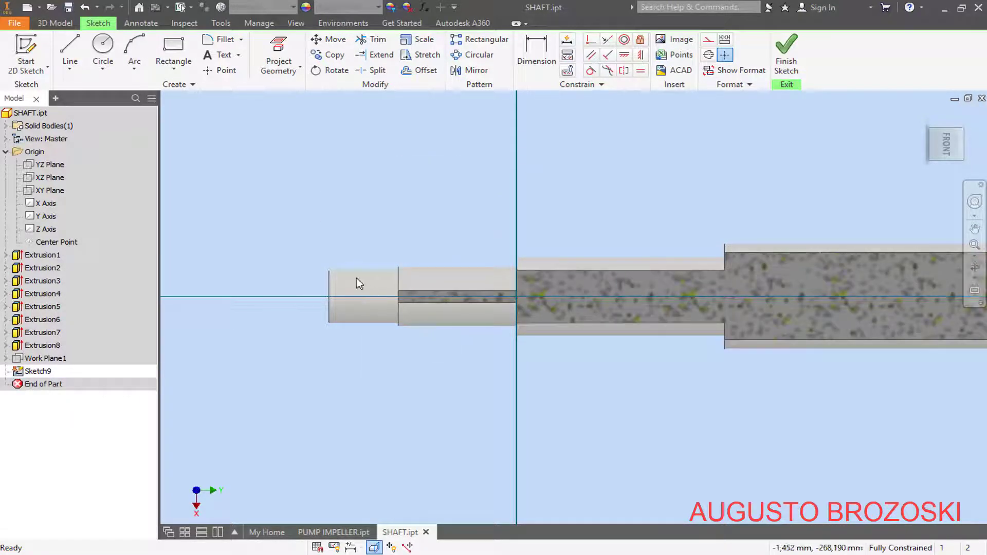
Sketch a center-to-center slot along the shaft axis on the 34 mm long section, with about 17 mm between centres
click(173, 72)
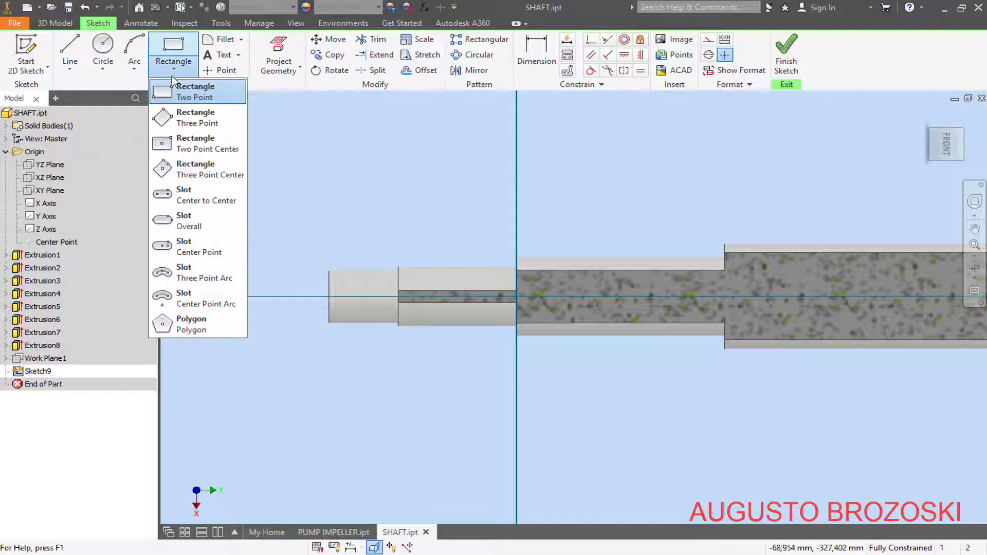
click(195, 202)
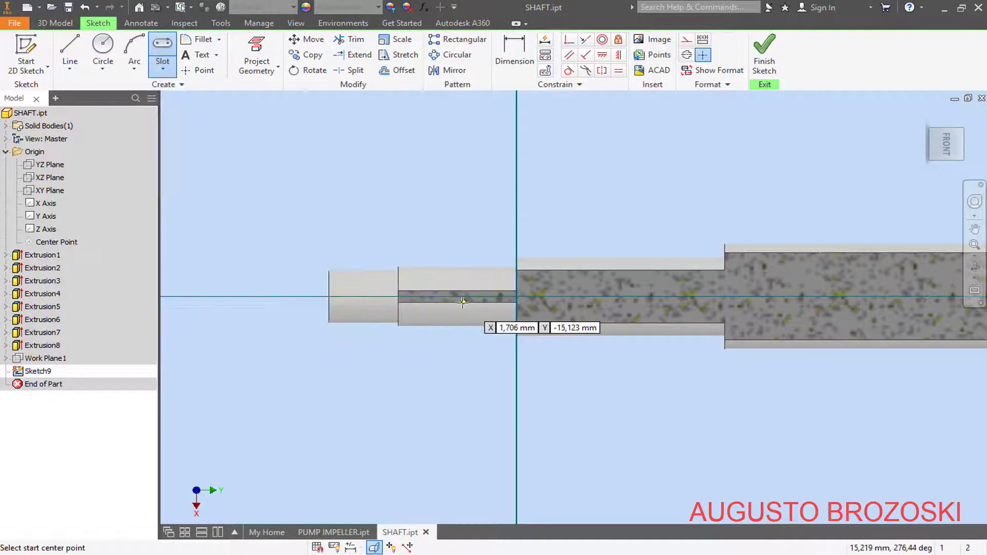
scroll(446, 301, up, 5)
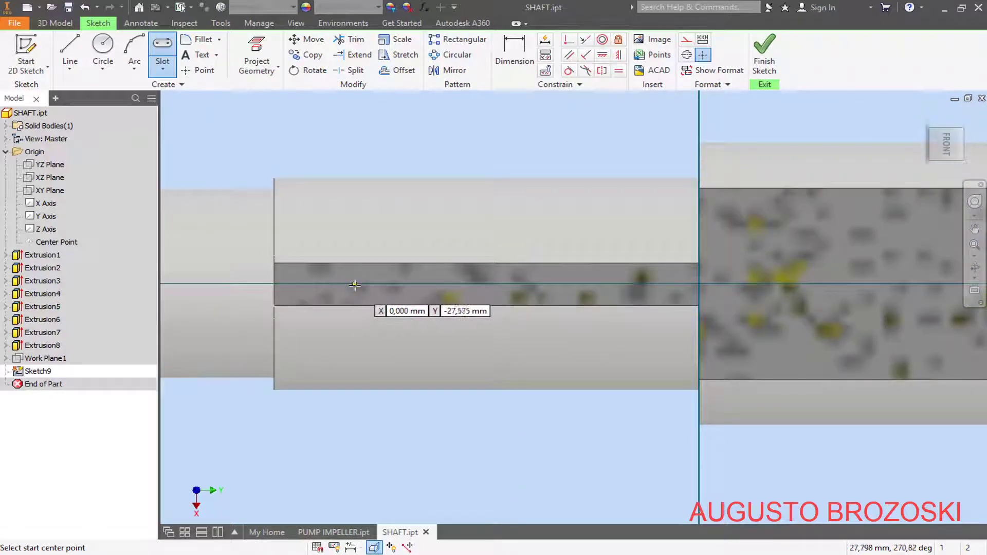
click(387, 283)
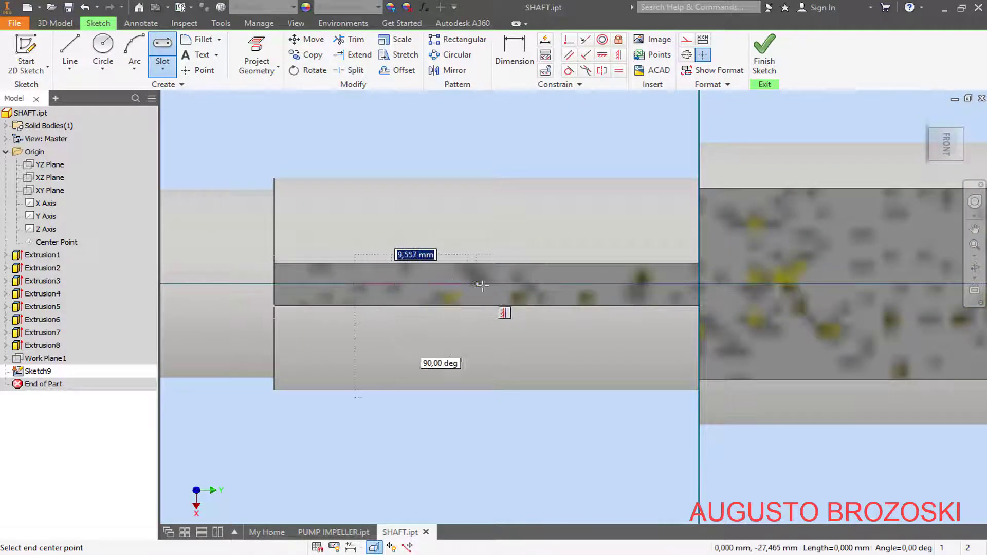
click(564, 285)
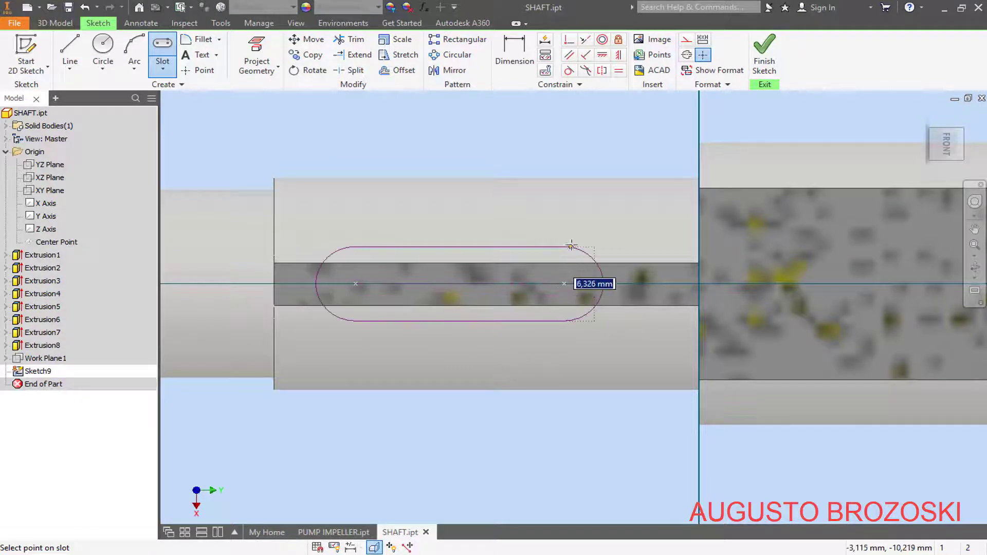
click(576, 238)
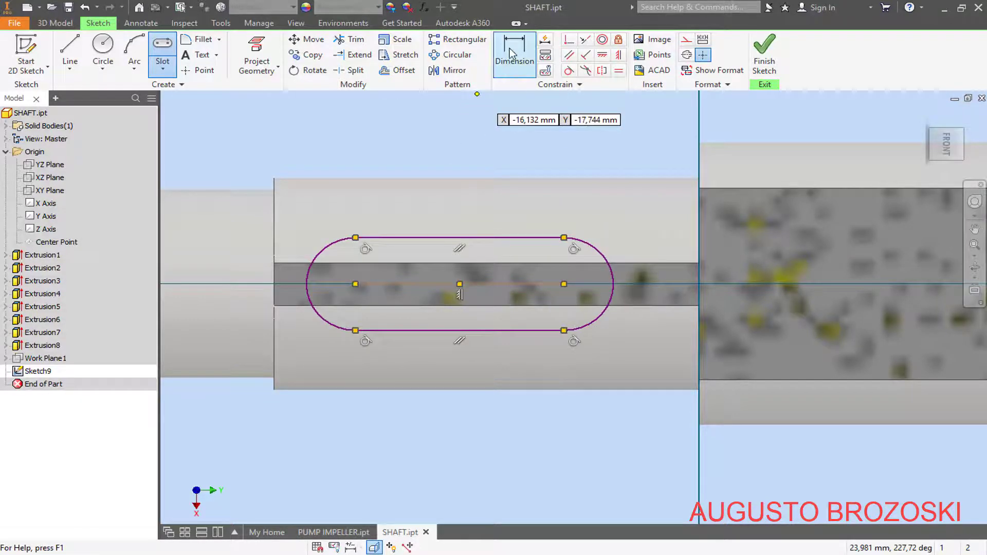
Dimension the distance from the 34 mm section's shoulder edge to the nearer slot centre as 6 mm, checking the PDF drawing
key(d)
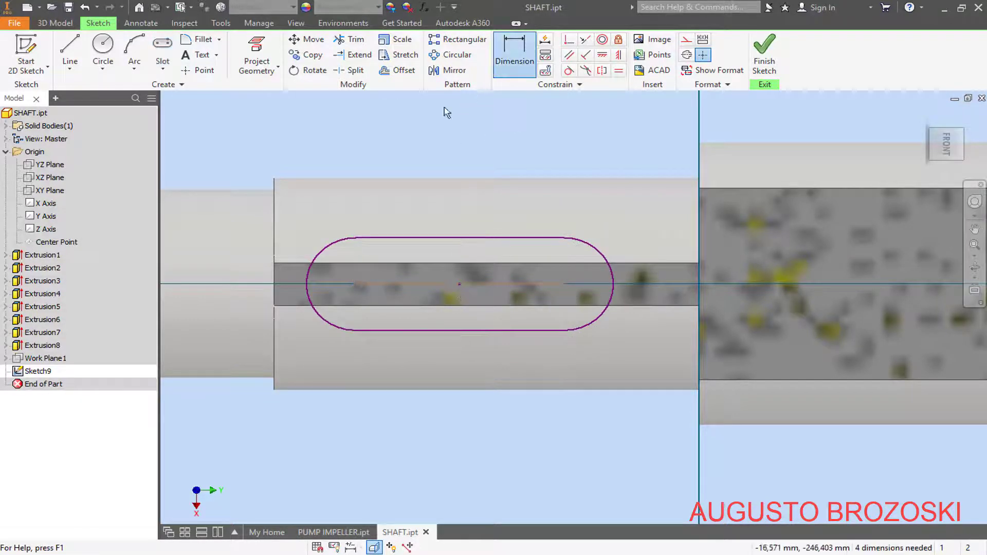
click(275, 341)
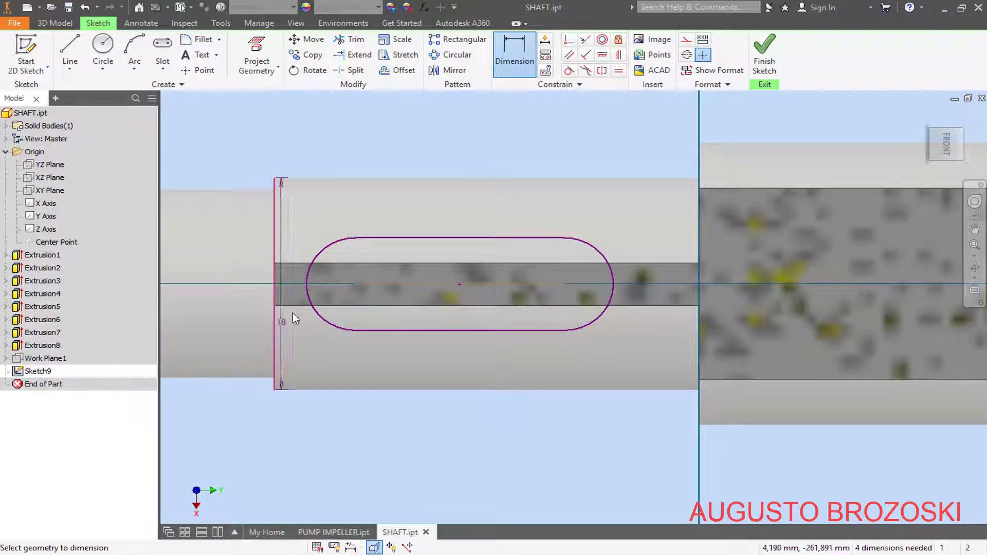
click(355, 283)
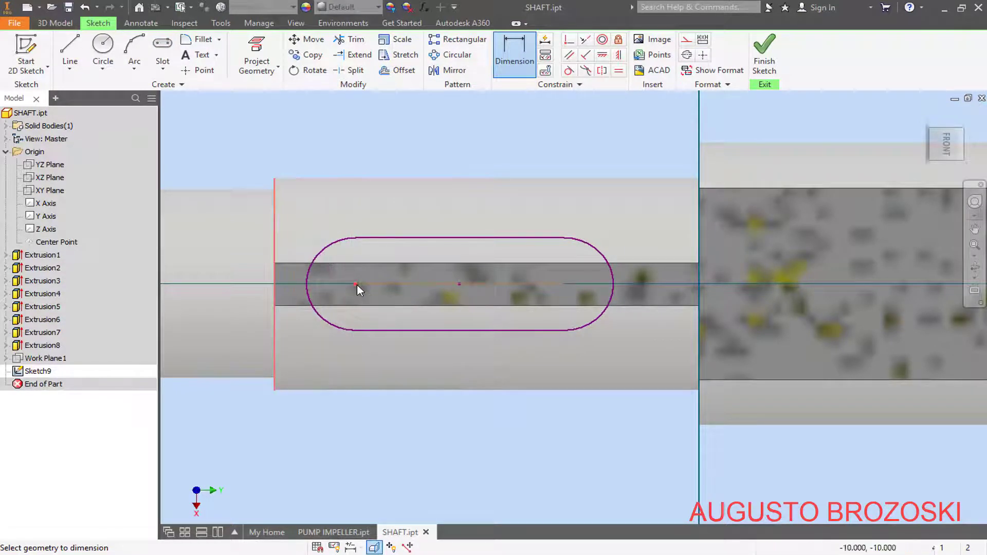
click(319, 432)
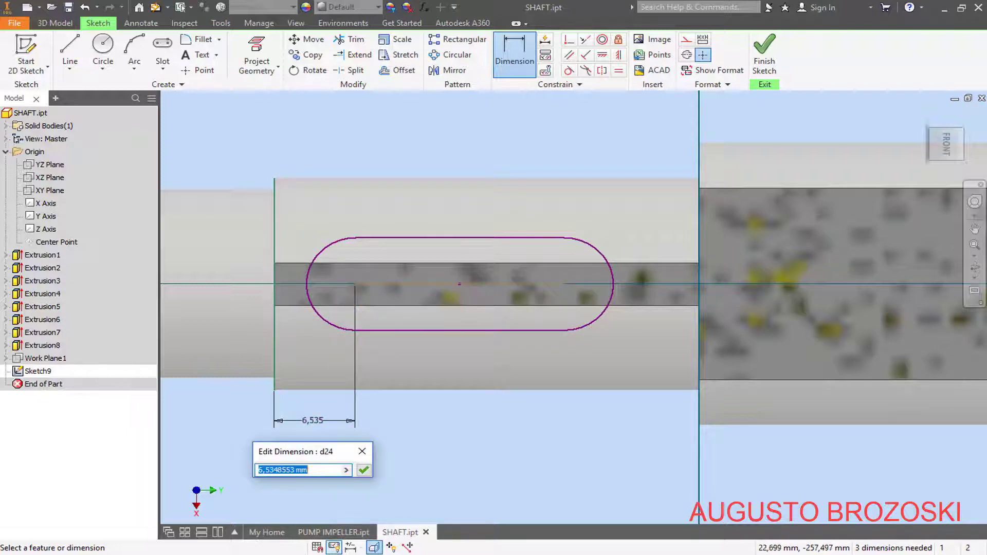
key(alt+Tab)
scroll(353, 374, down, 4)
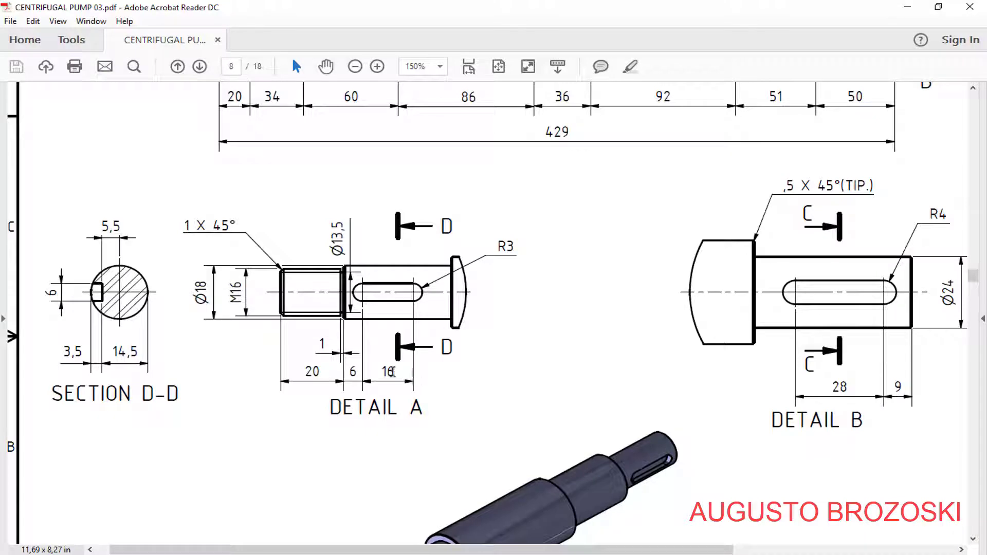
click(907, 6)
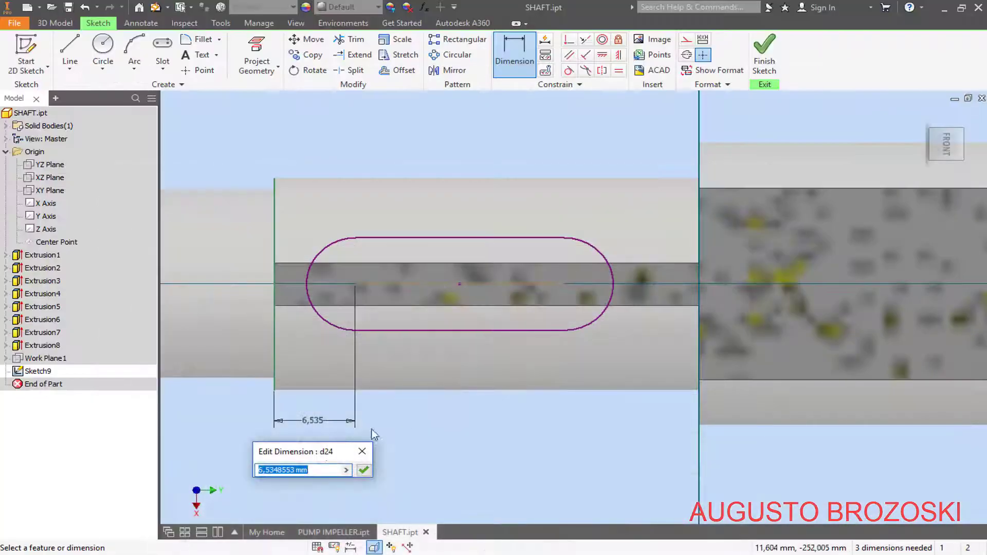
text(6)
key(Return)
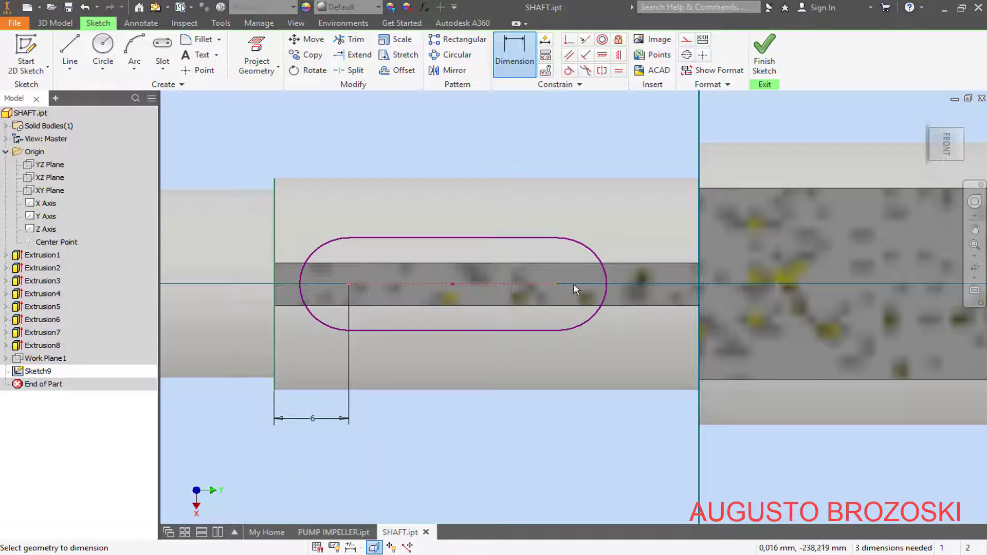
Dimension the distance between the slot's two arc centres as 16 mm
click(557, 283)
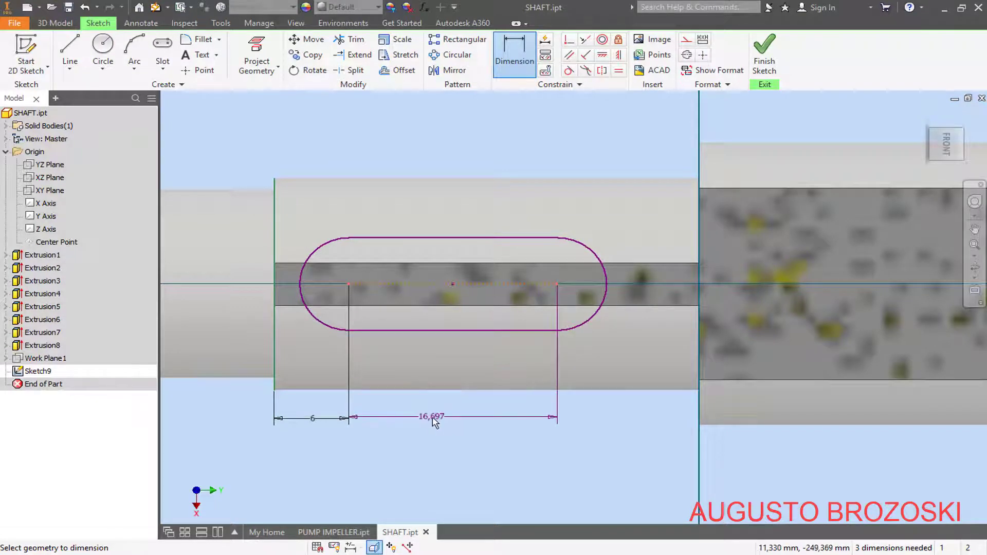
click(432, 417)
text(16)
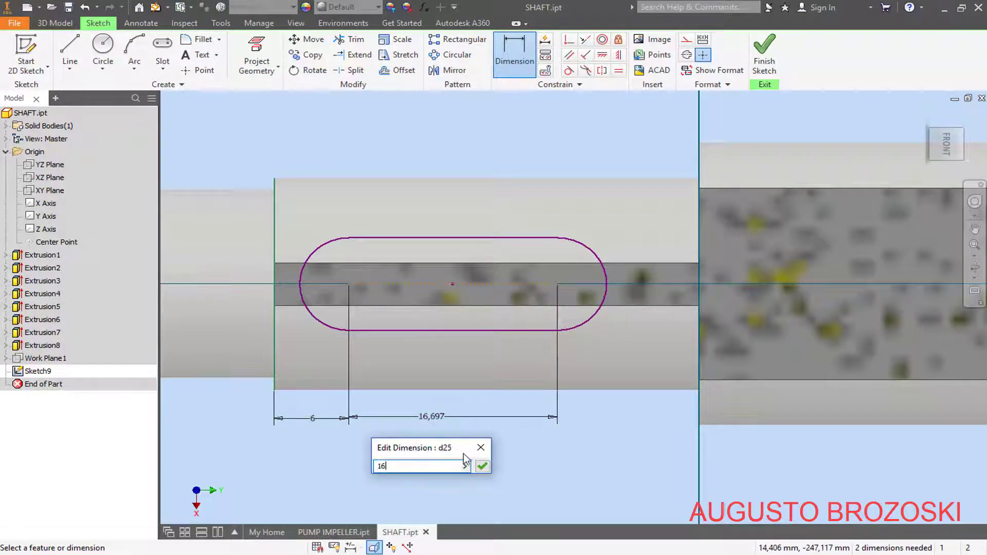
key(Return)
Dimension the slot's end arc with a radius of 3 mm
click(580, 326)
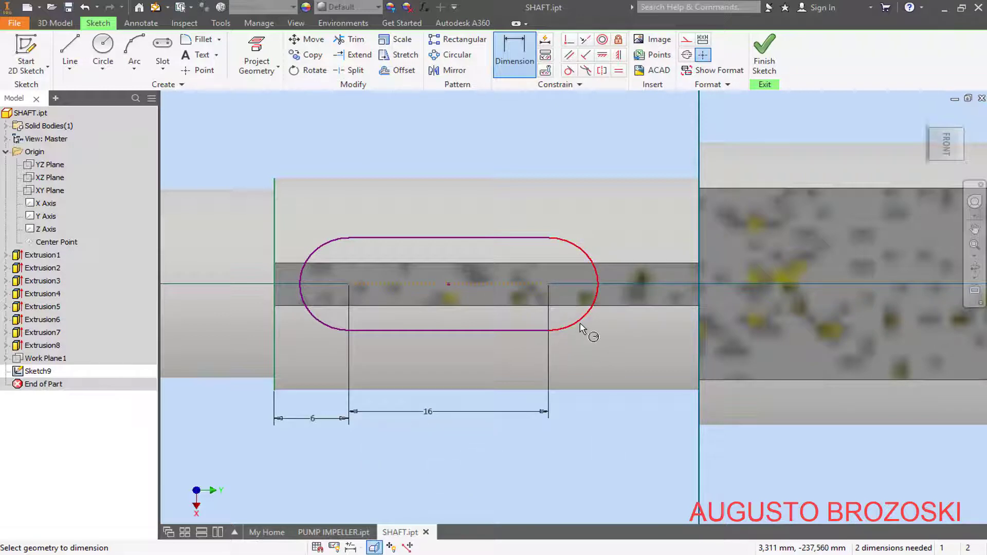
click(623, 421)
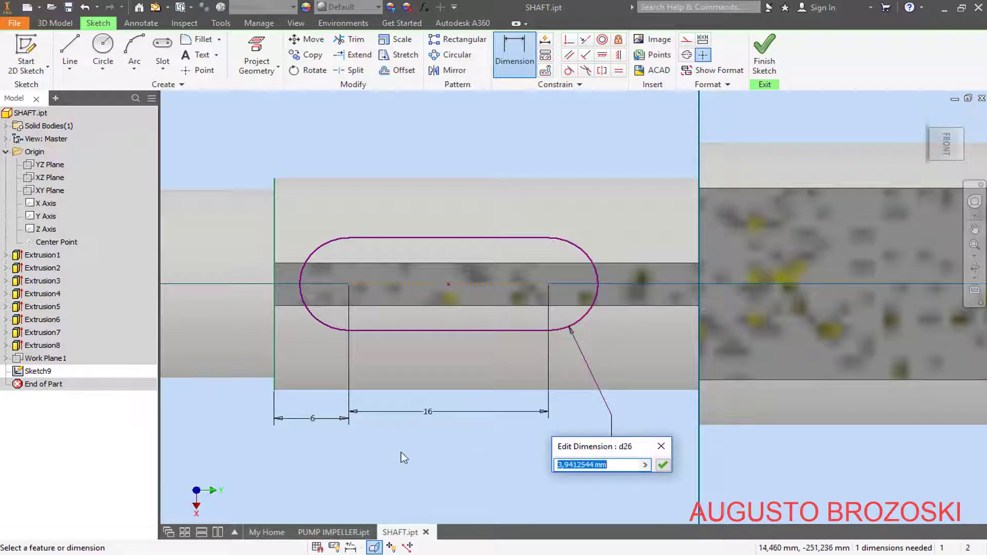
text(3)
key(Return)
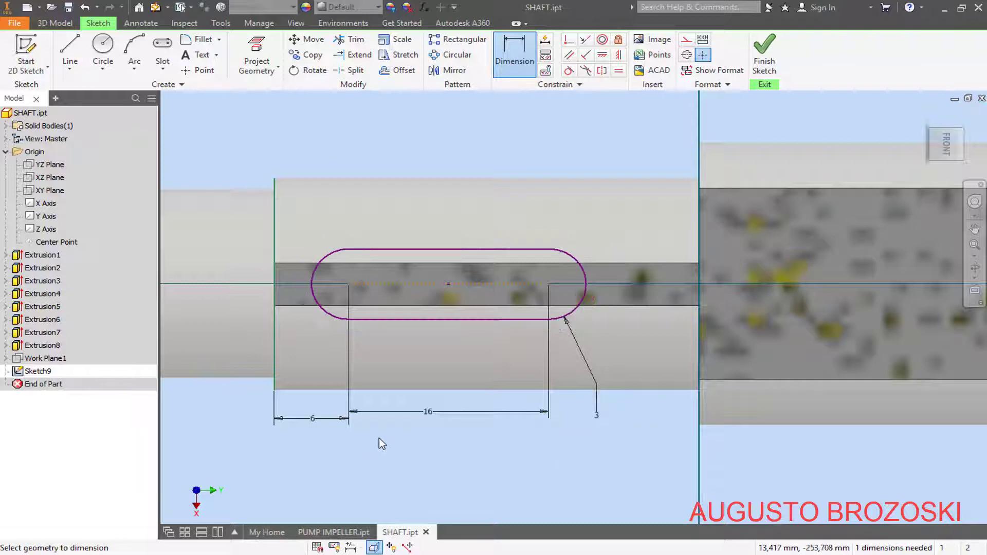
key(Escape)
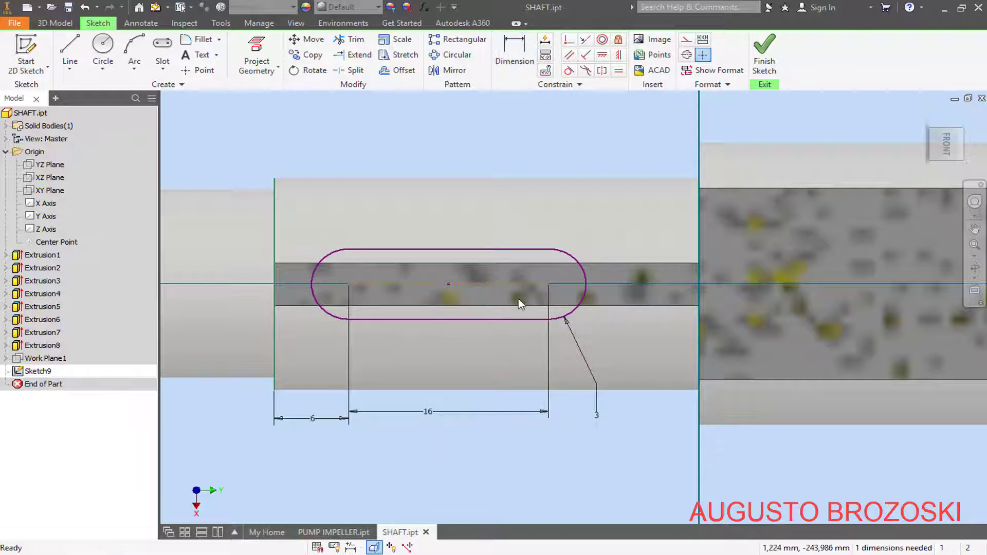
Align the slot's arc centre with the point on the shaft axis using a vertical constraint, and finish the sketch
drag(553, 282, 550, 276)
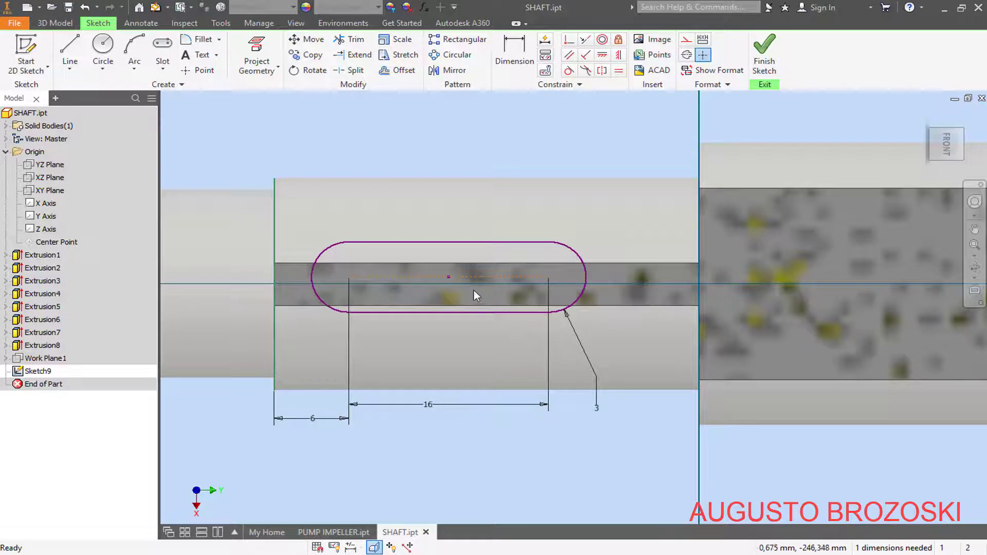
click(615, 56)
scroll(514, 222, down, 2)
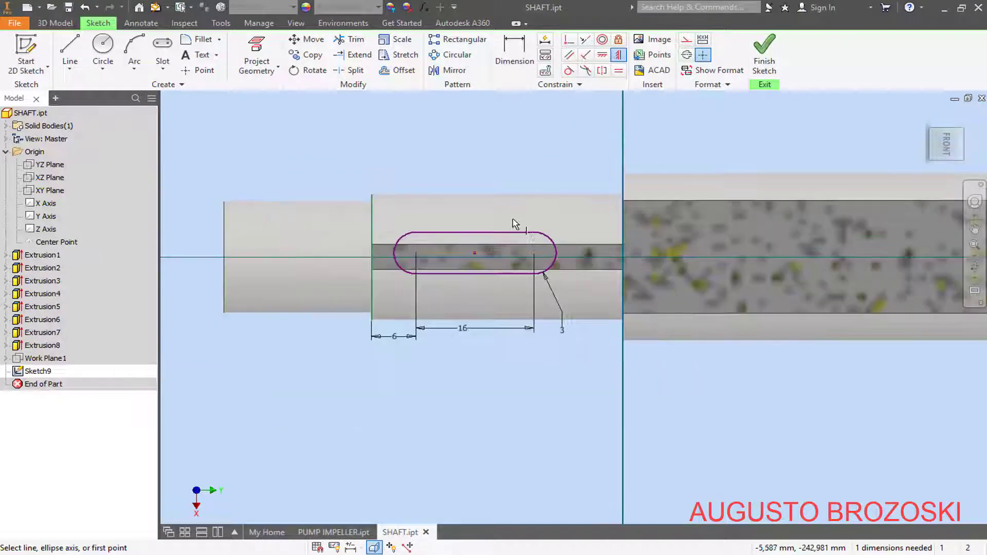
click(537, 258)
scroll(624, 285, down, 4)
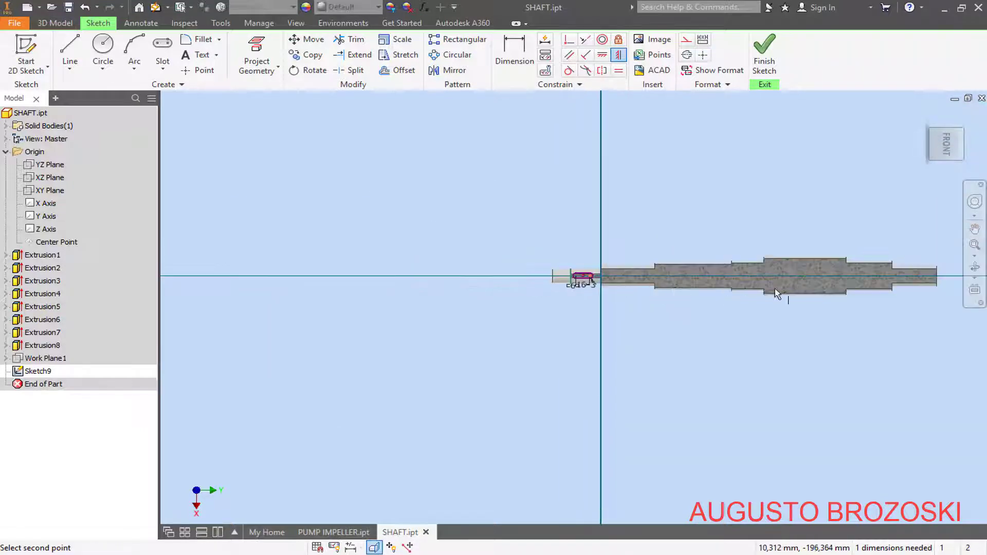
scroll(786, 291, up, 1)
click(797, 269)
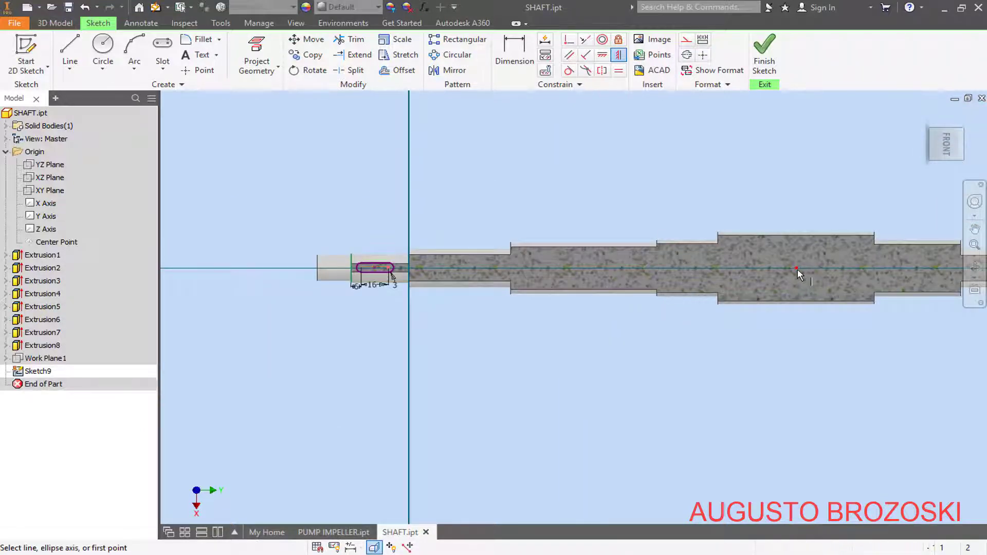
scroll(375, 275, up, 4)
scroll(392, 280, up, 3)
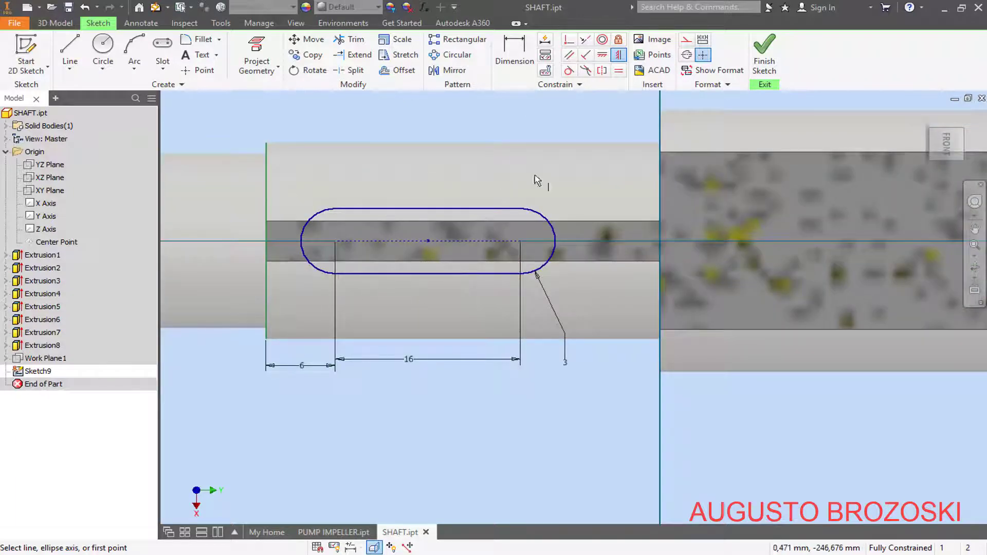
click(754, 60)
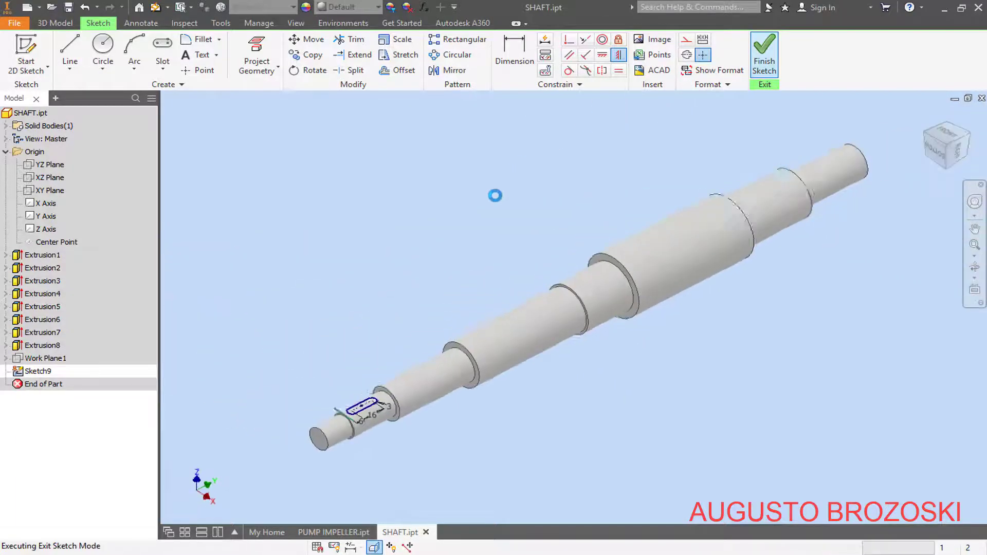
Extrude the slot profile as a cut 3,5 mm deep into the shaft, checking the depth in the PDF drawing
scroll(352, 434, up, 6)
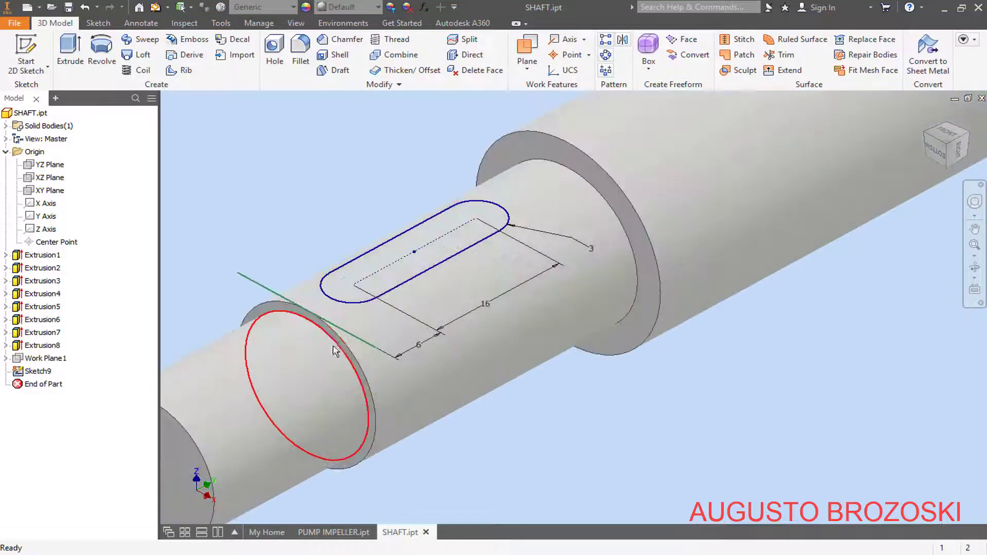
click(70, 54)
scroll(544, 314, down, 3)
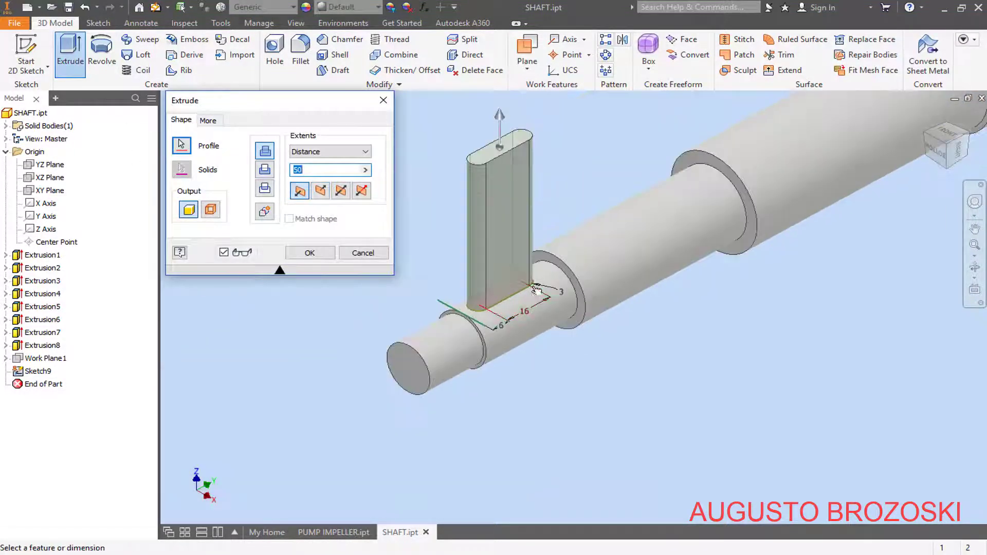
click(264, 170)
click(321, 191)
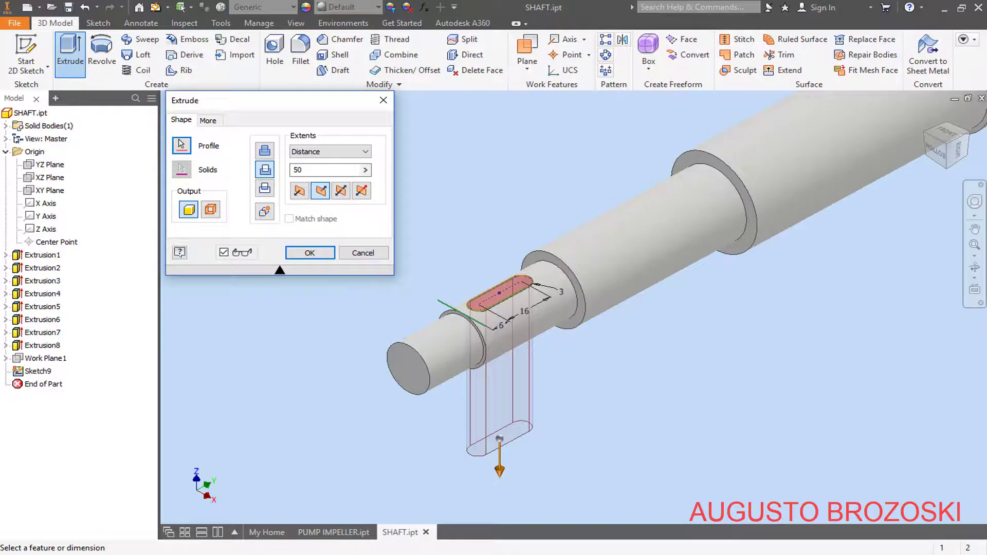
key(alt+Tab)
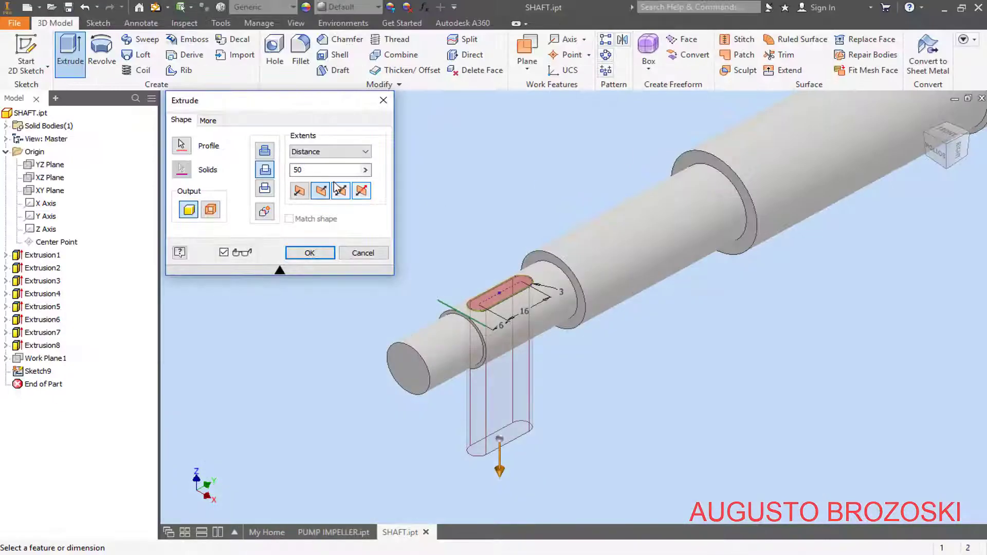
double_click(315, 170)
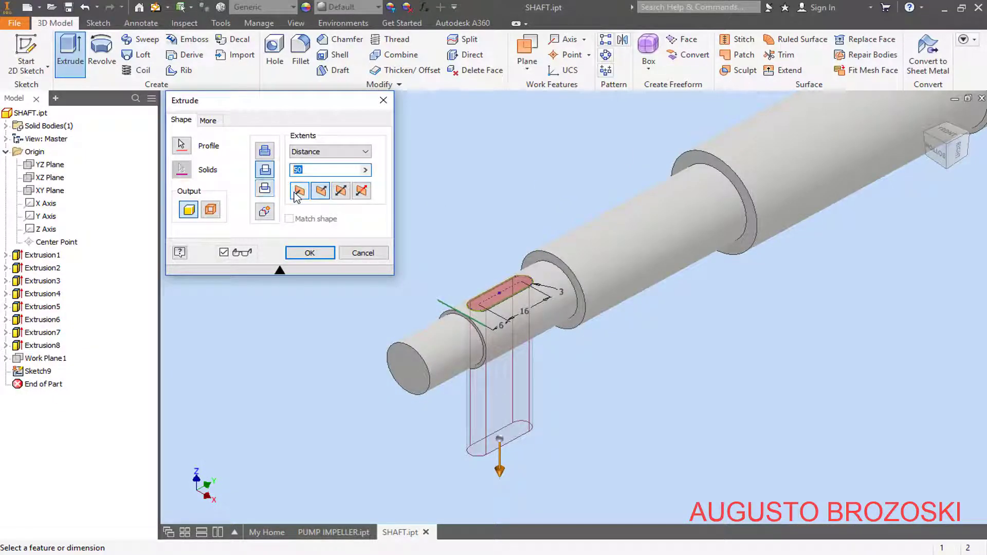
text(3,5)
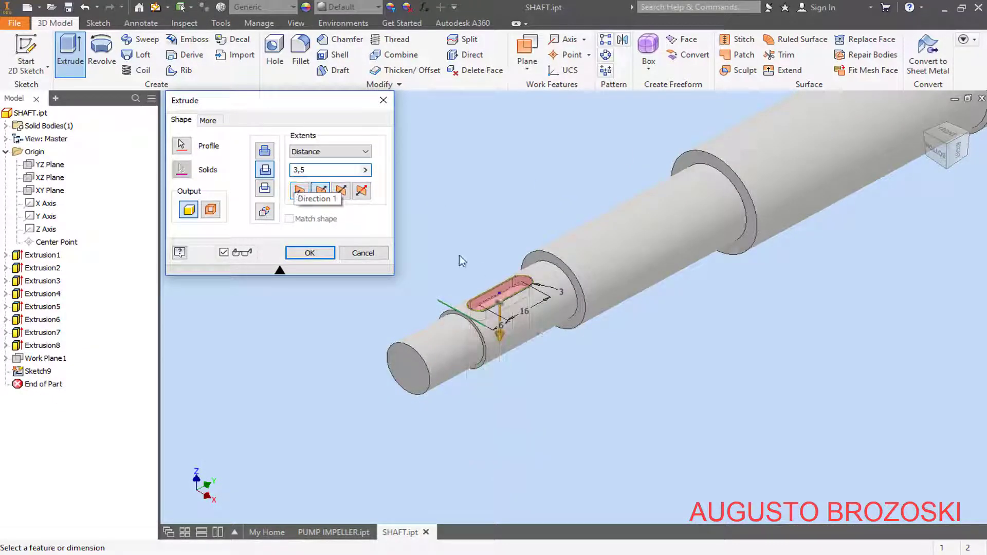
scroll(467, 319, up, 2)
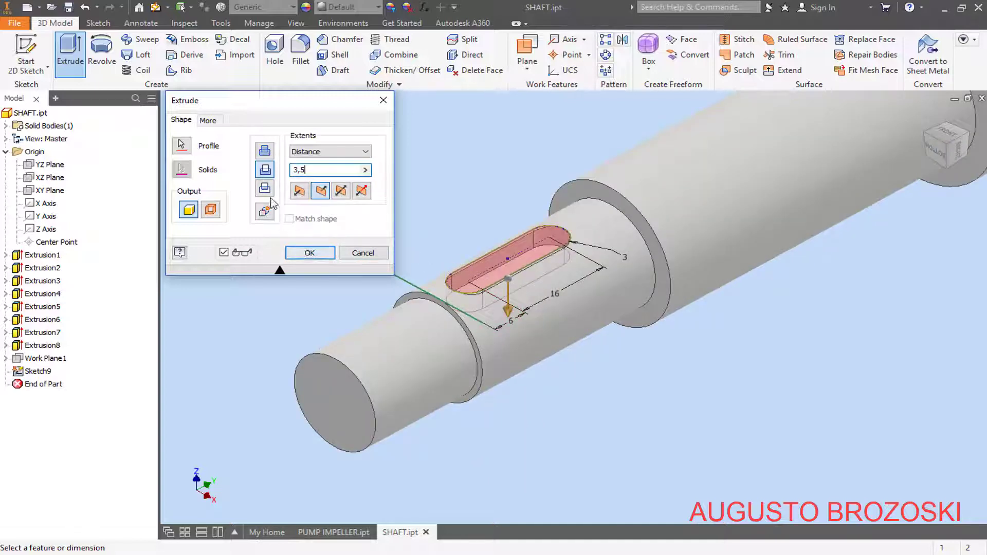
click(309, 253)
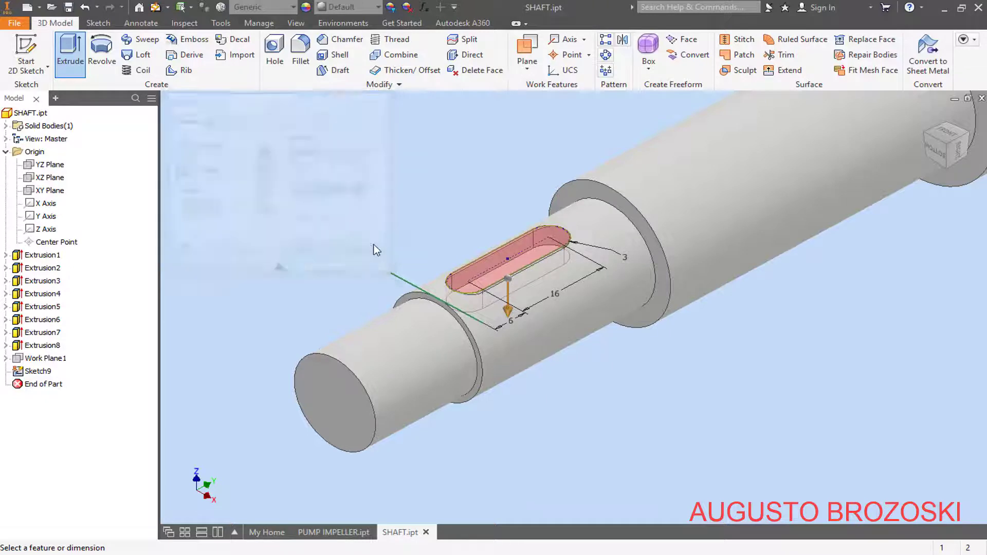
Bring the whole shaft into view and save the part
scroll(482, 282, down, 5)
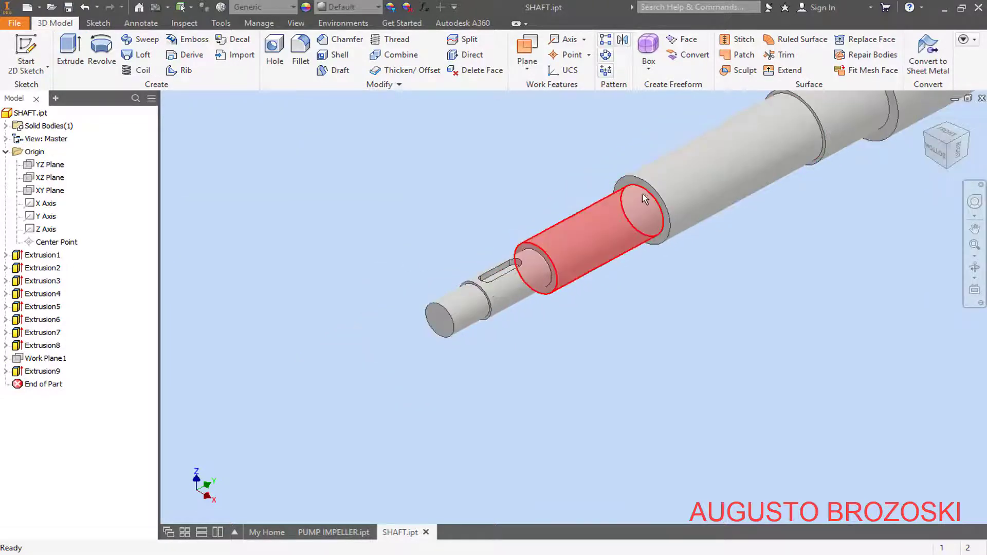
key(F2)
drag(927, 117, 748, 148)
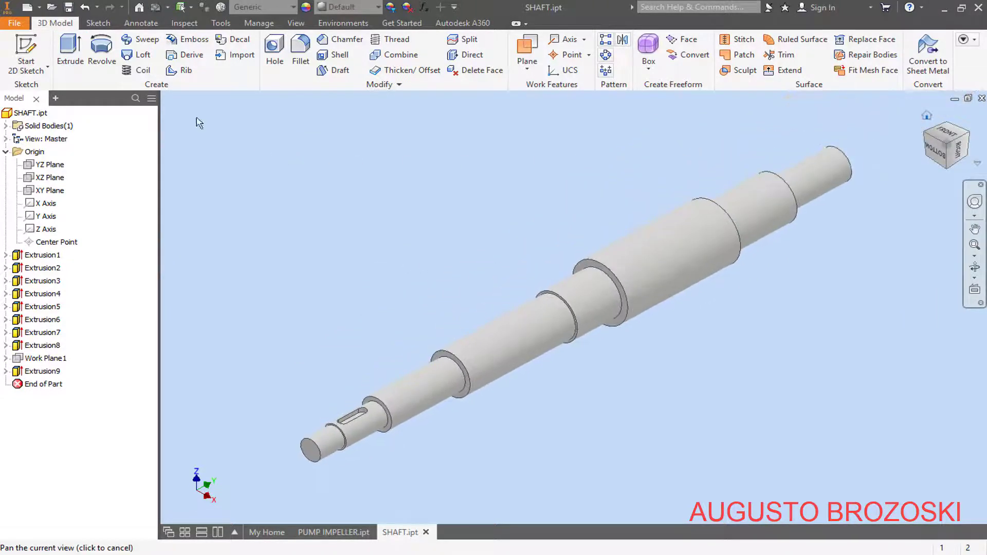
click(70, 9)
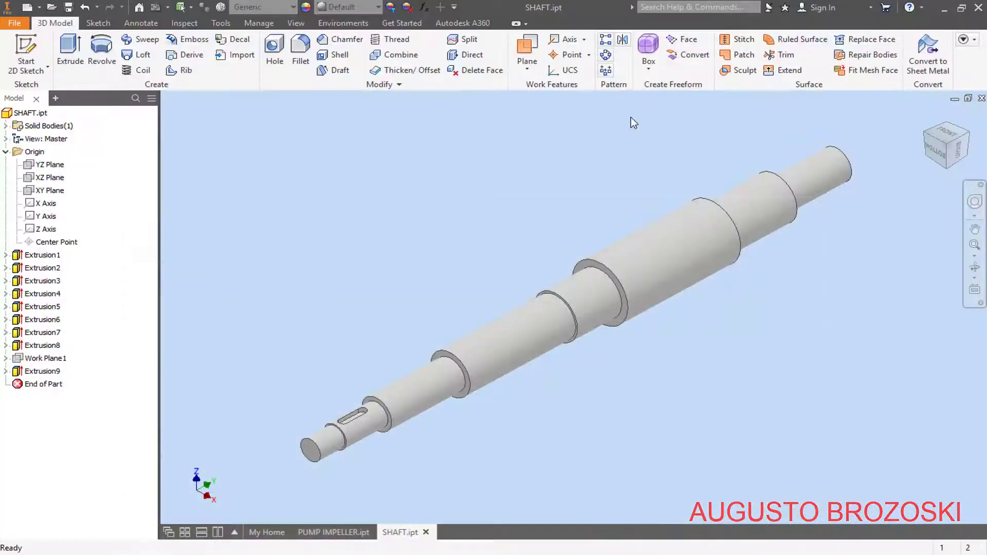
Create a work plane parallel to the XY Plane and tangent to the cylindrical face of the shaft's opposite end section
click(533, 67)
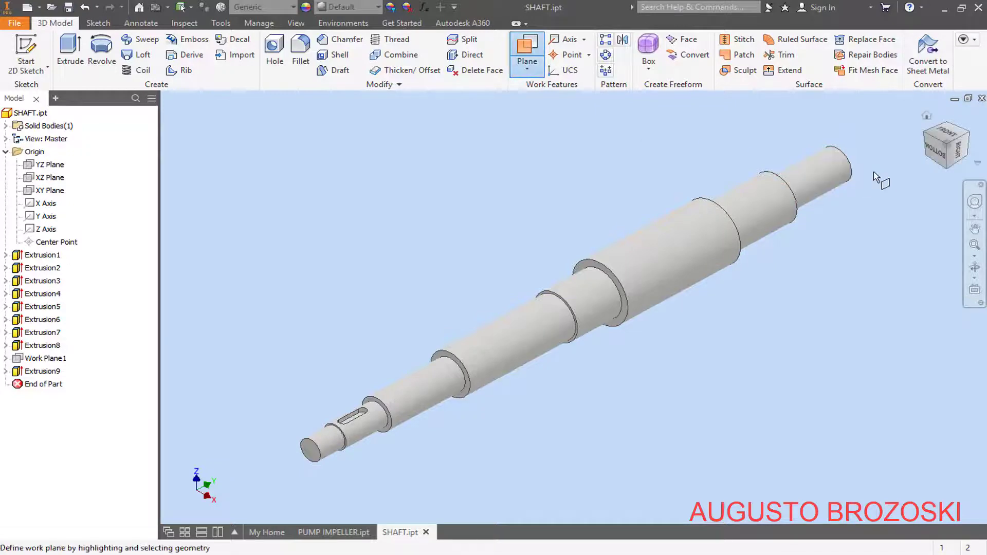
scroll(869, 151, up, 2)
scroll(854, 146, up, 2)
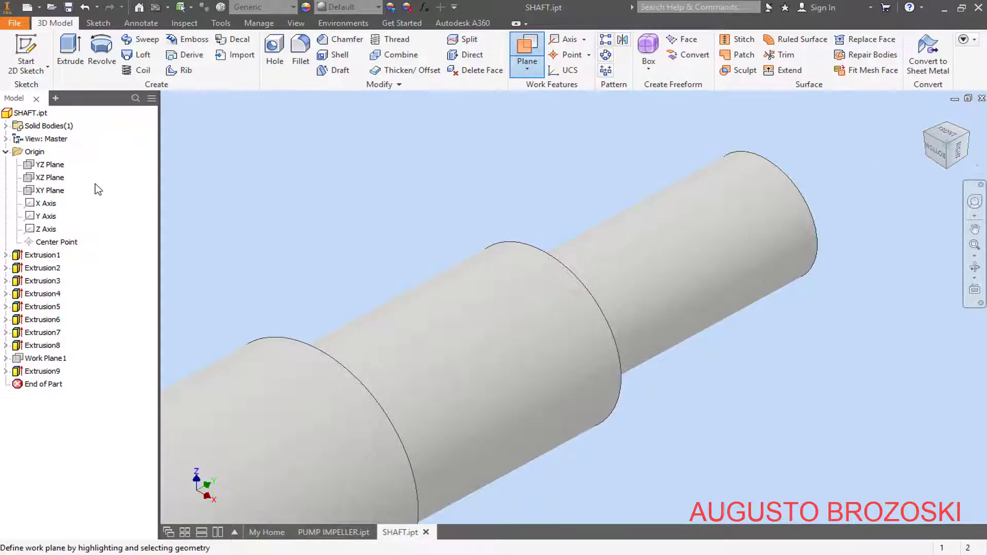
click(46, 191)
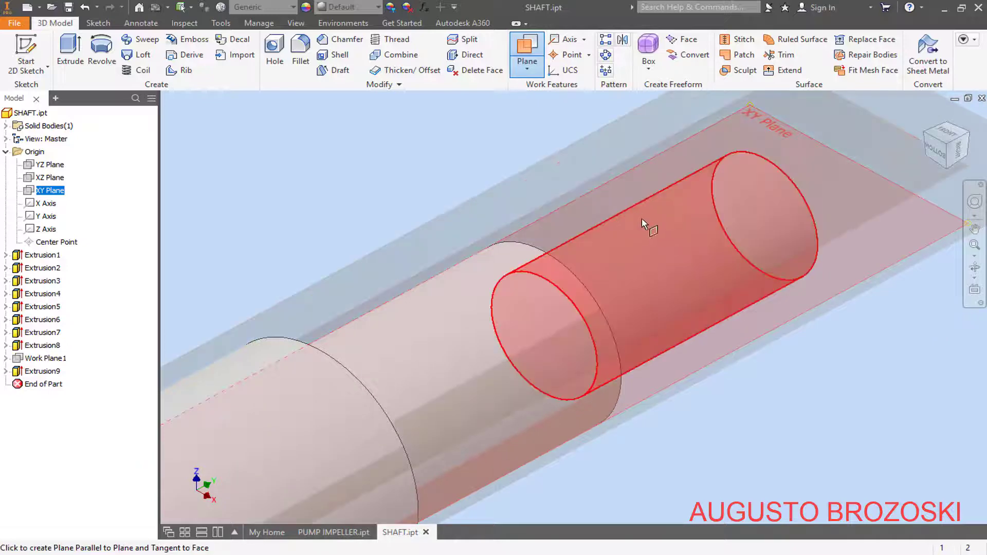
click(650, 226)
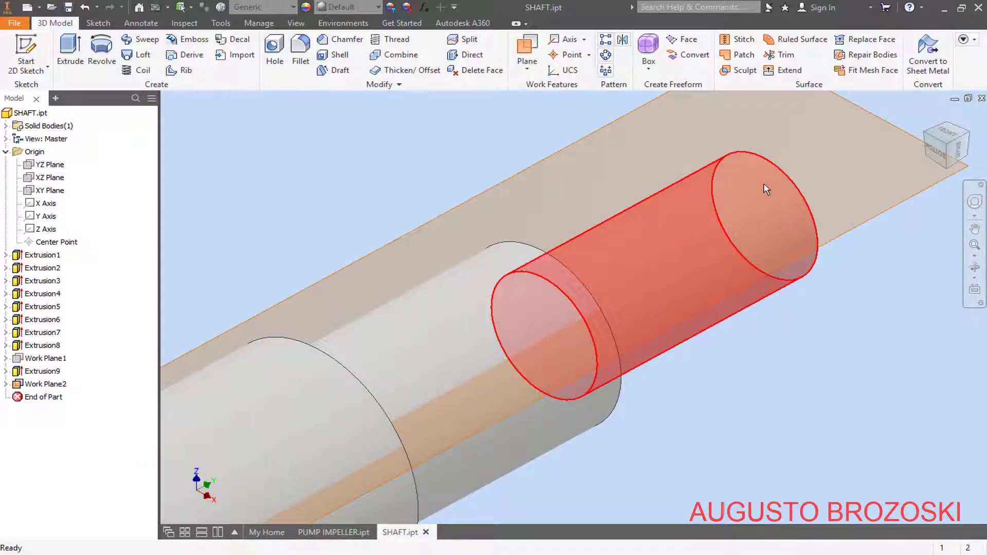
Start a 2D sketch on the new tangent work plane, with the shaft axis oriented horizontally in the view
click(27, 66)
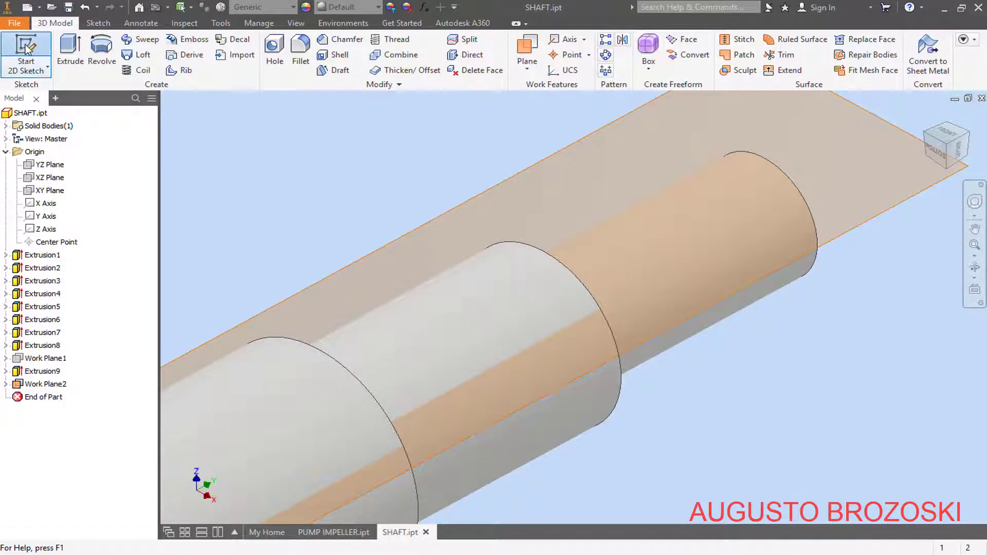
click(568, 155)
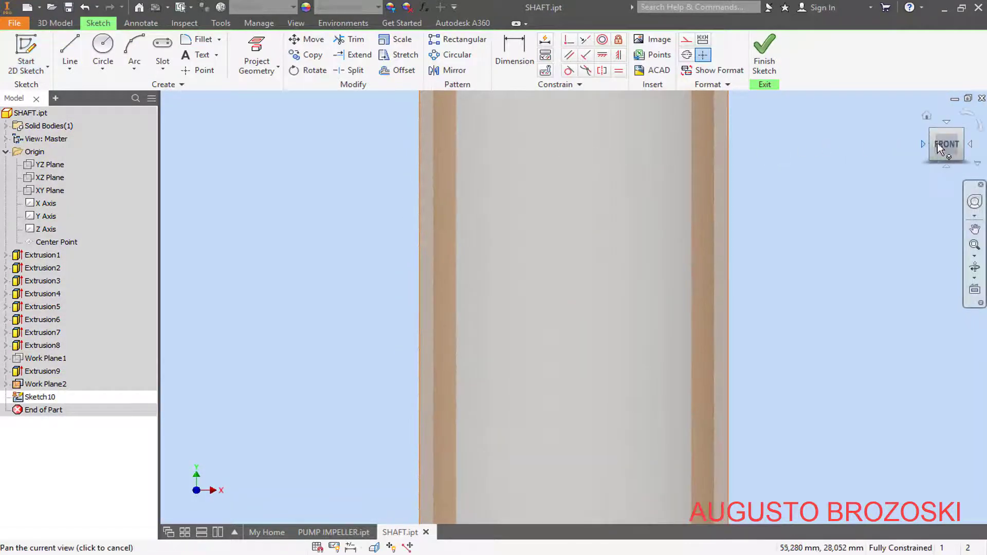
click(952, 146)
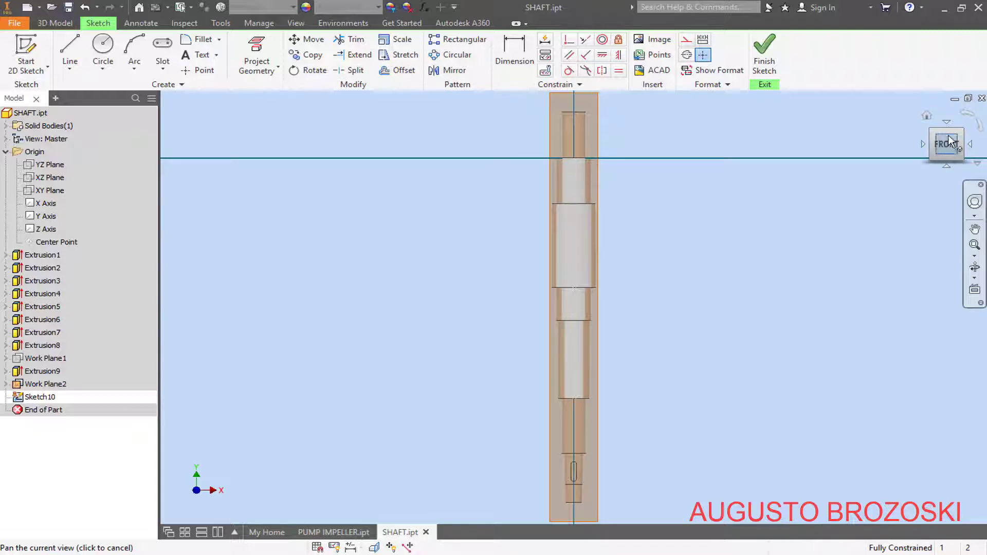
click(982, 131)
scroll(786, 324, down, 2)
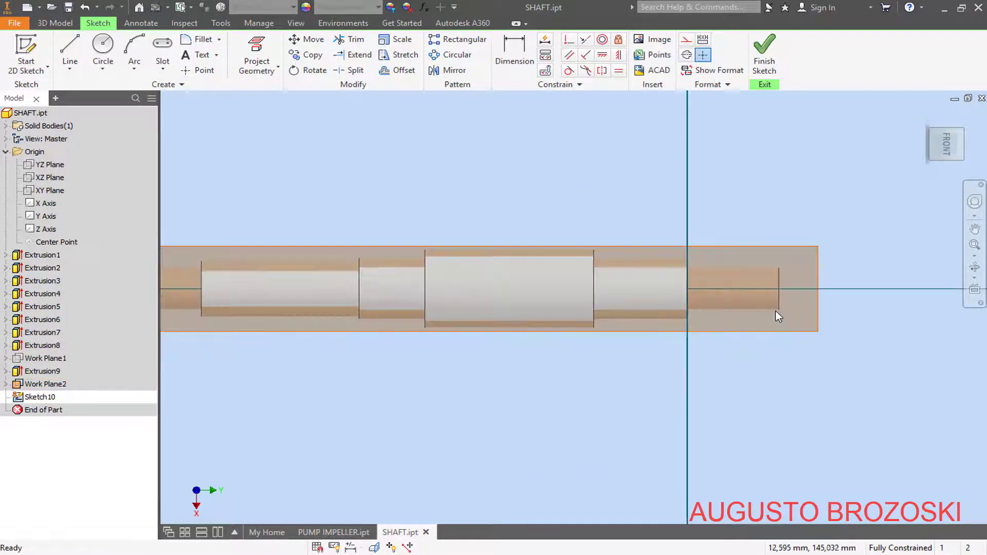
scroll(775, 310, down, 3)
Hide the second work plane and slice the graphics at the sketch plane
click(45, 384)
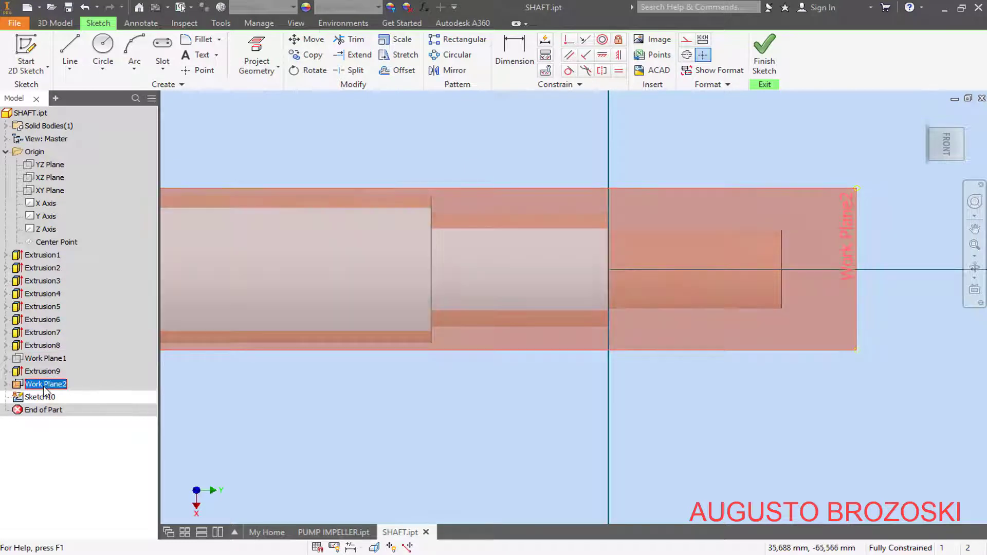
right_click(45, 389)
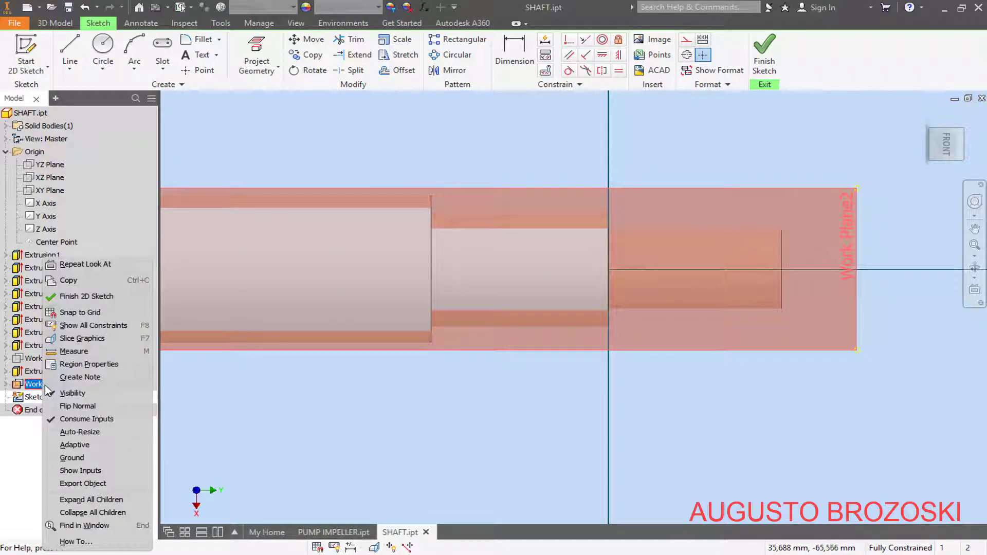
click(83, 393)
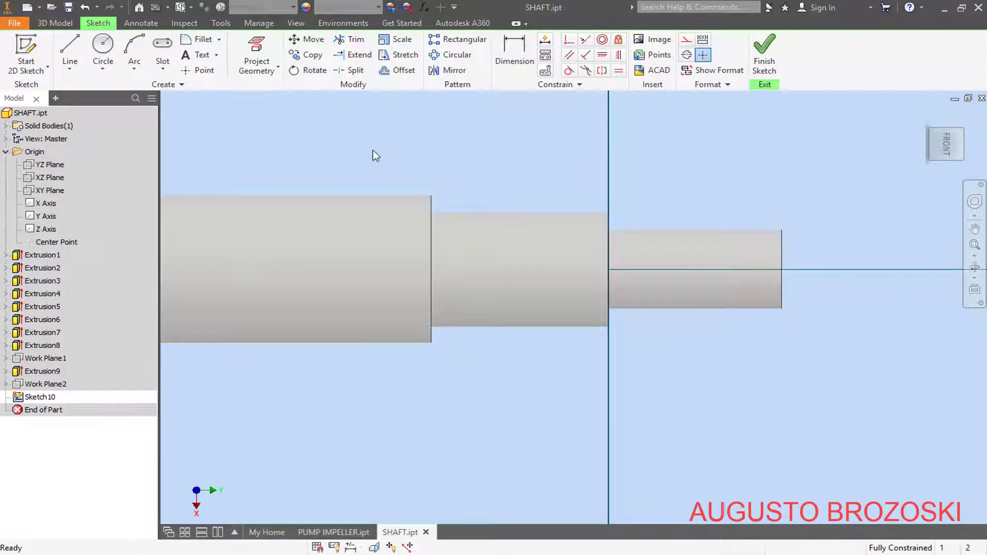
right_click(405, 139)
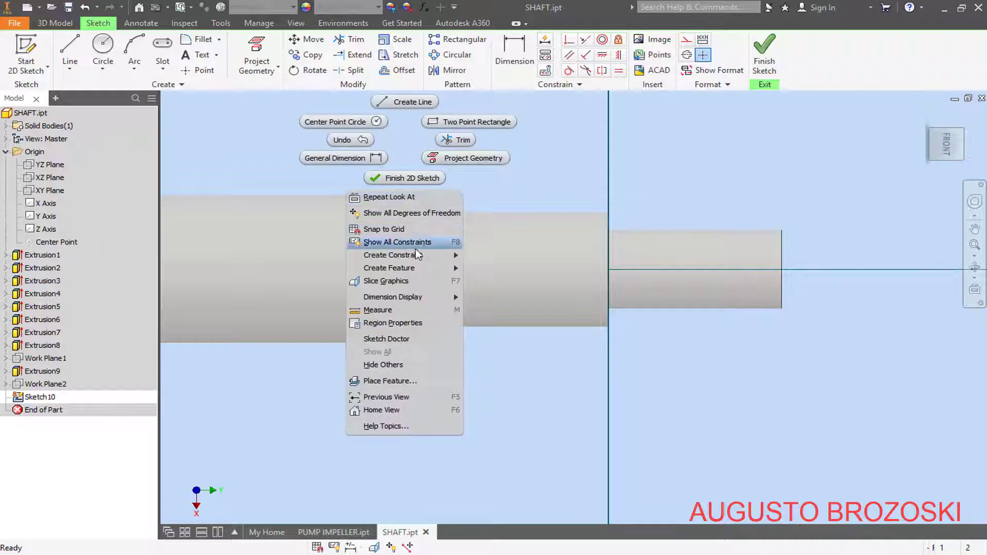
click(395, 281)
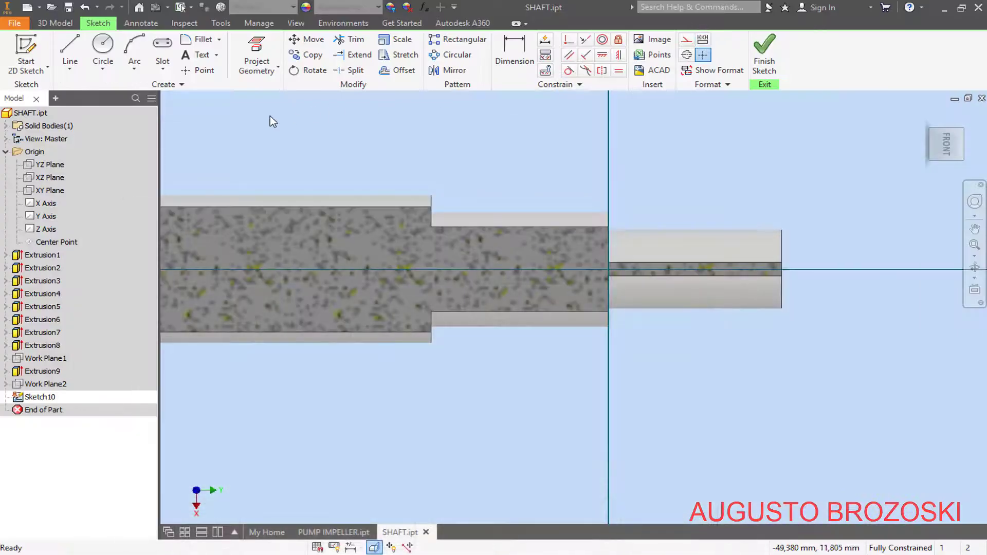
Sketch a centre-to-centre slot along the shaft axis on the end section, about 26.5 mm between centres and 10.8 mm wide
click(162, 46)
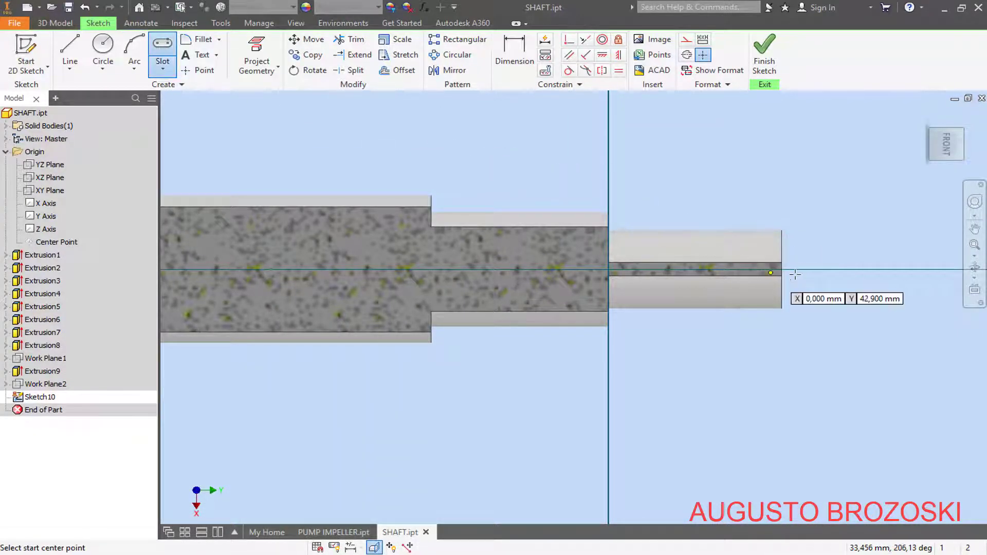
scroll(771, 278, up, 5)
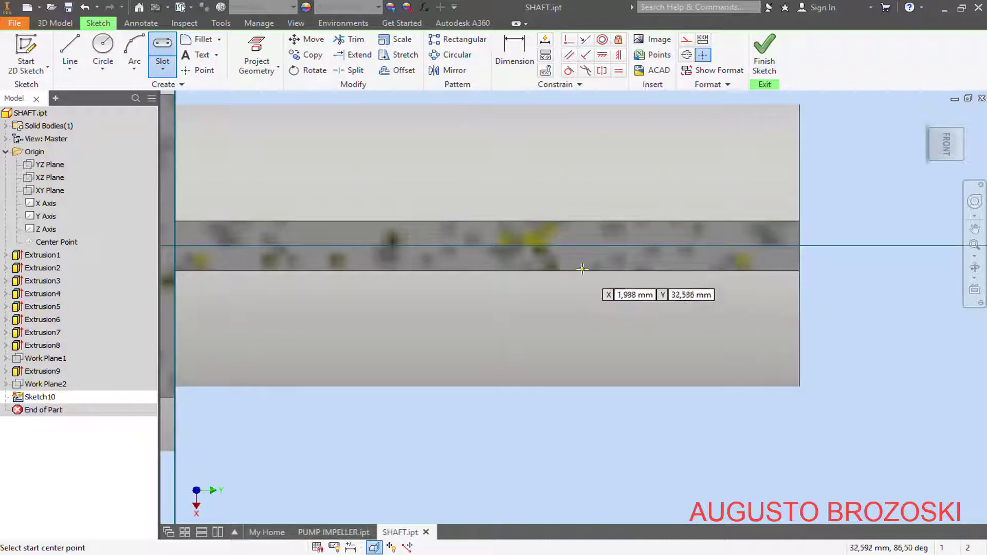
scroll(582, 268, down, 2)
click(442, 256)
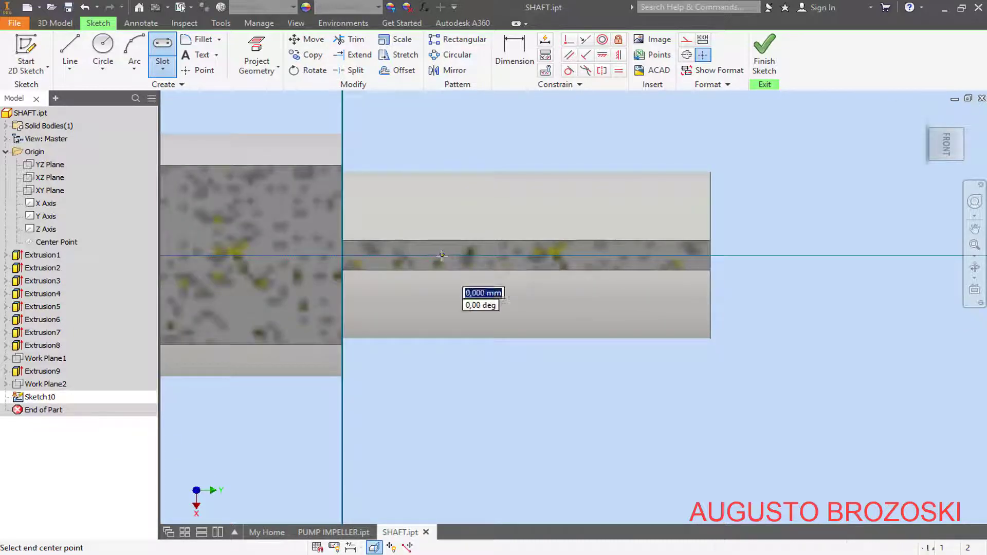
click(638, 256)
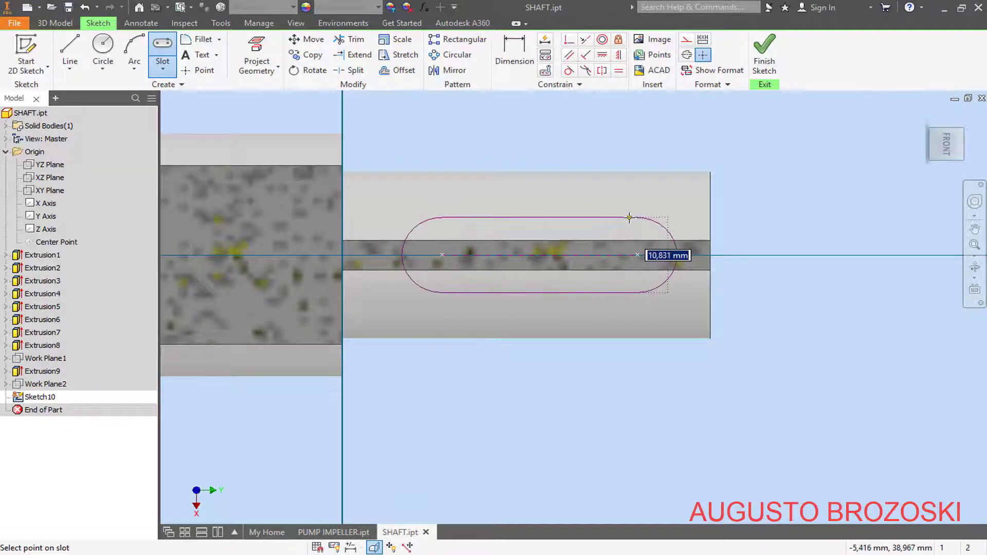
click(629, 217)
Dimension the distance from the shaft's end edge to the nearest slot arc centre as 9 mm
click(516, 56)
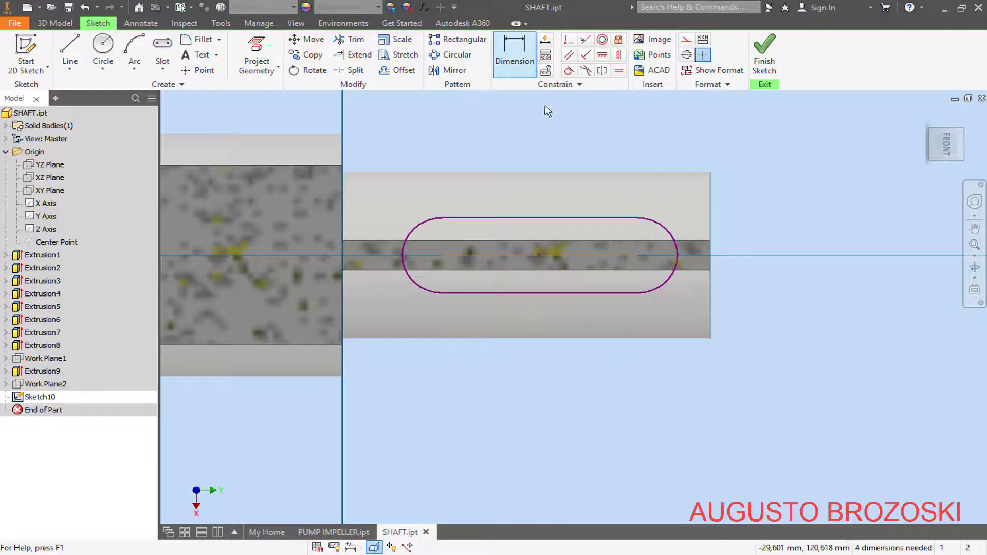
click(712, 296)
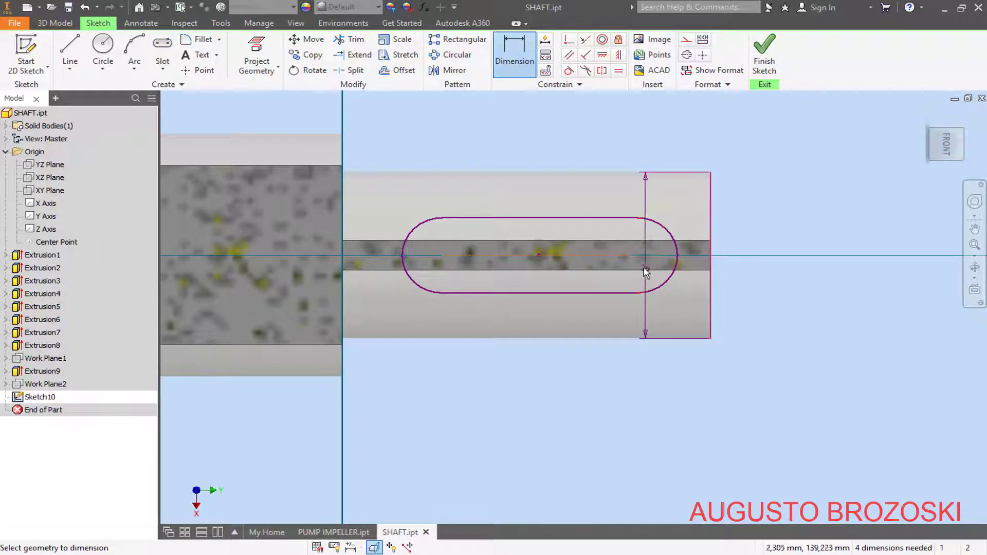
click(655, 305)
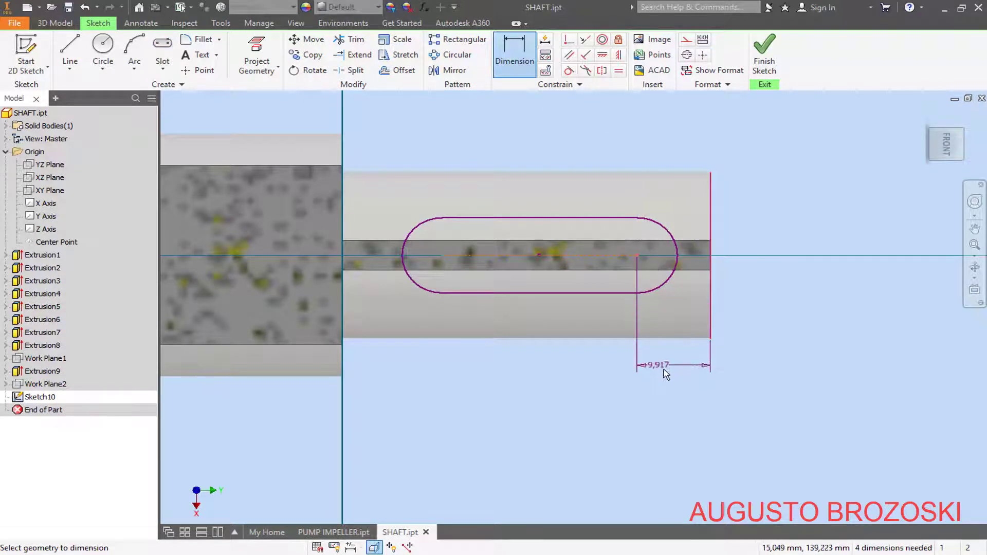
click(666, 374)
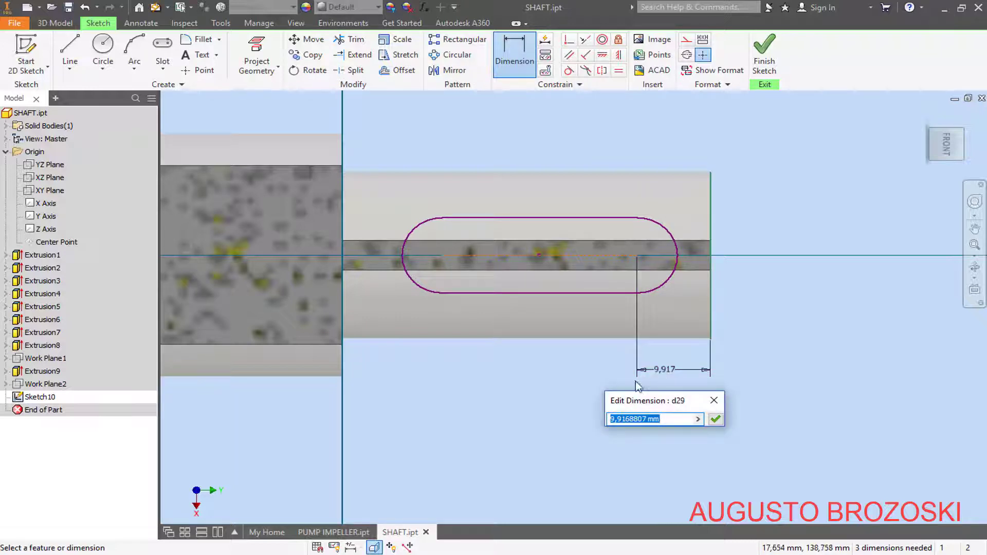
text(9)
key(Return)
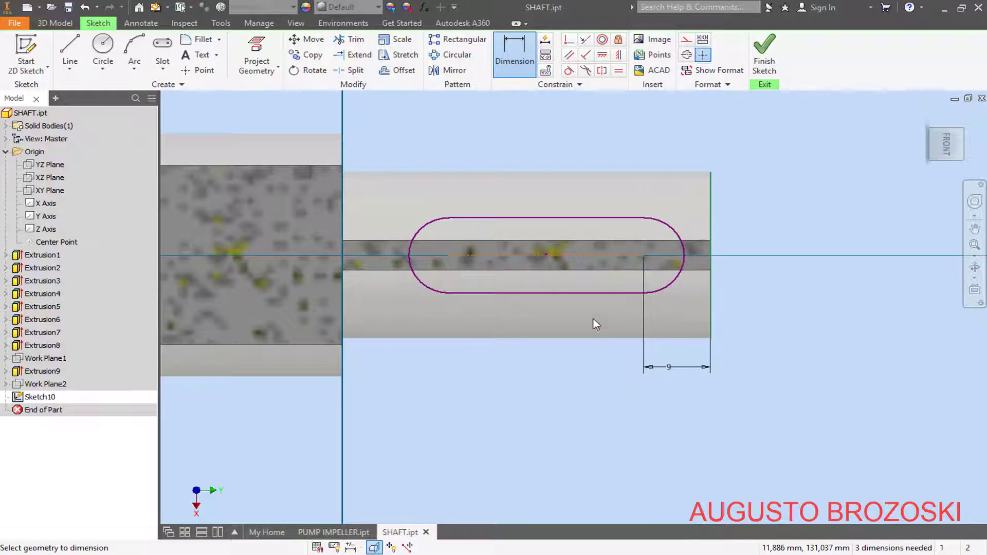
Dimension the distance between the slot's two arc centres as 28 mm
click(644, 256)
click(448, 256)
click(532, 360)
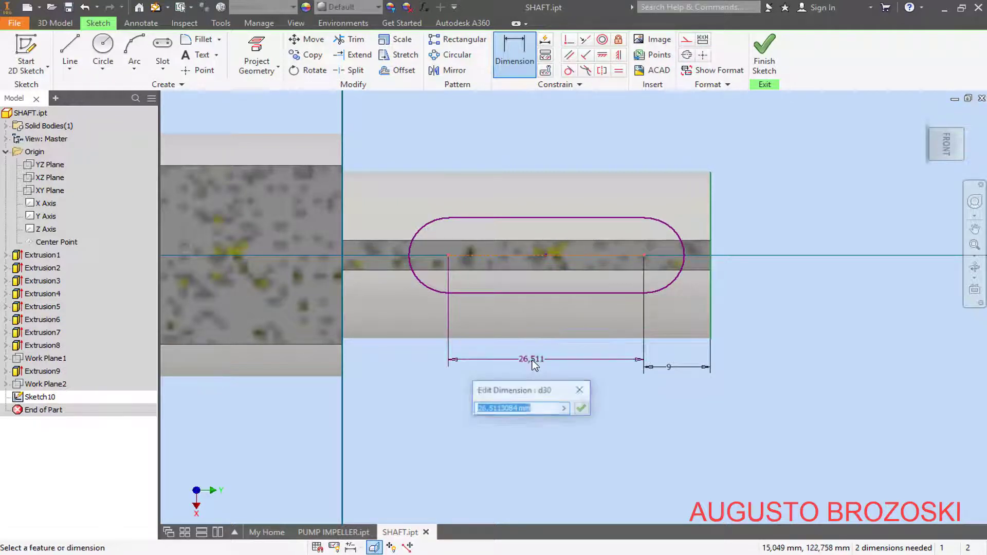
text(28)
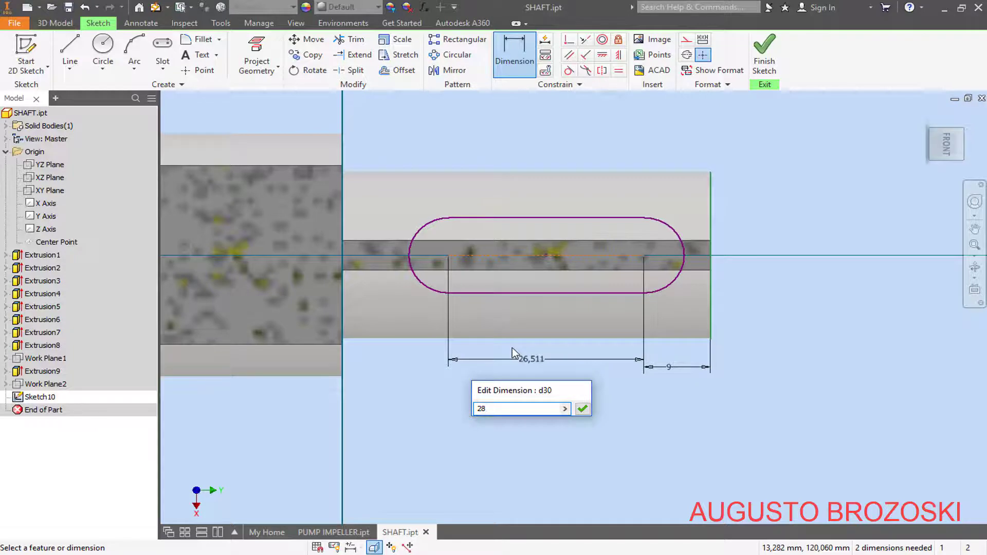
key(Return)
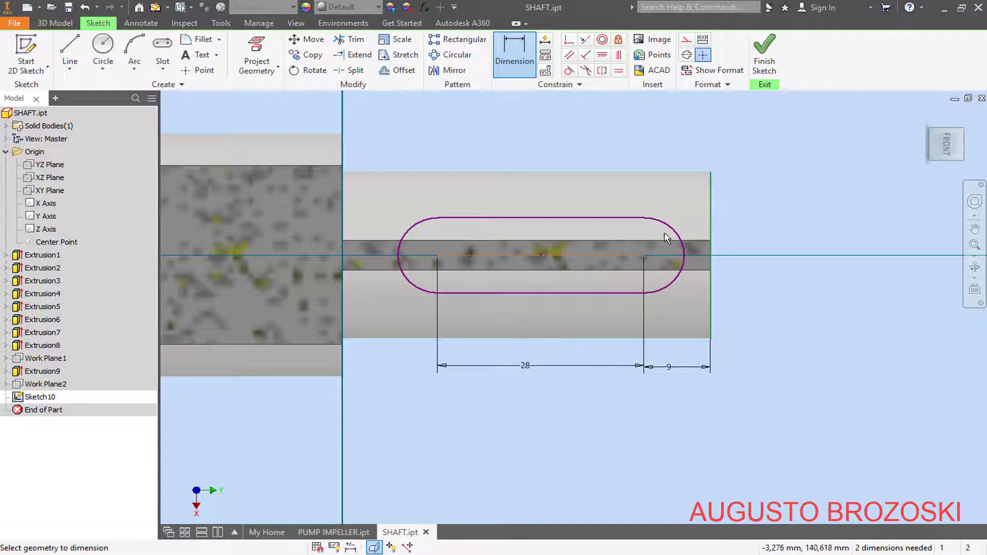
Dimension the radius of the slot's end arc as 4 mm
click(679, 238)
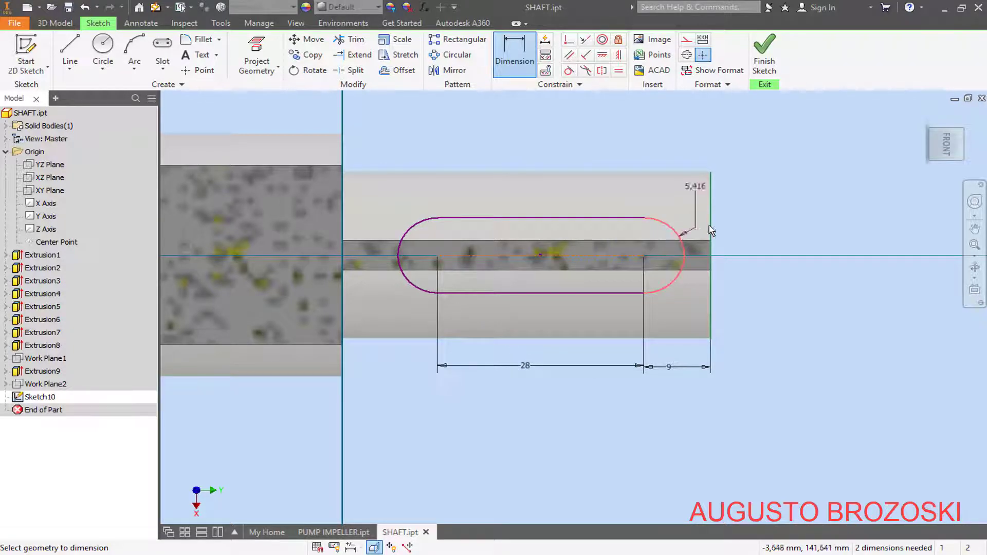
click(755, 213)
text(4)
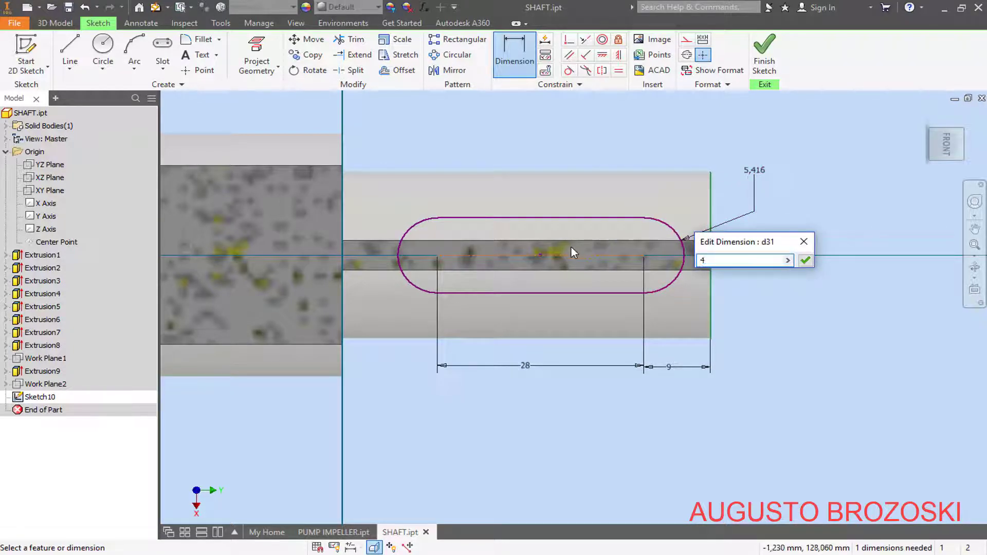
key(Return)
Apply a Vertical constraint between the sketch origin and the slot's inner arc centre to align the slot with the shaft axis
scroll(601, 284, down, 6)
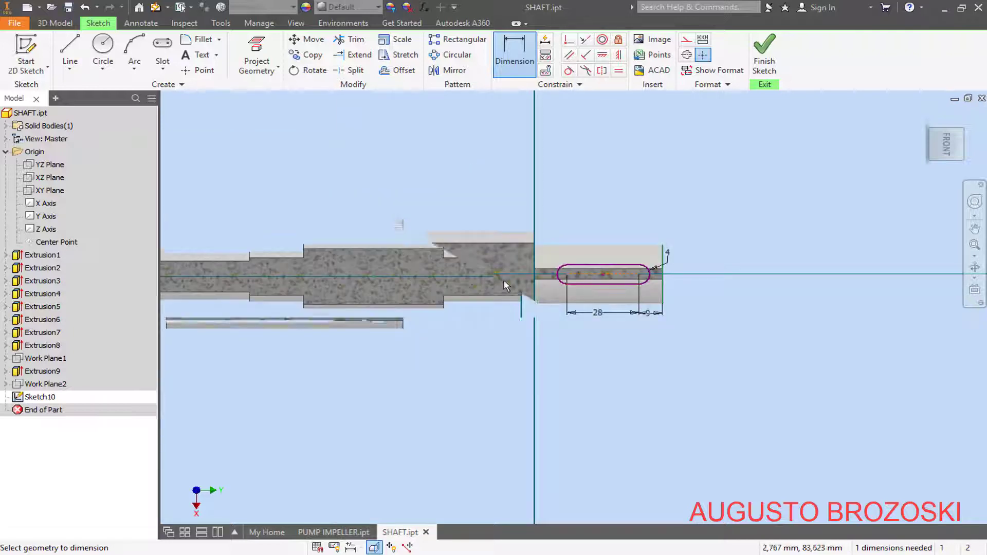
click(619, 55)
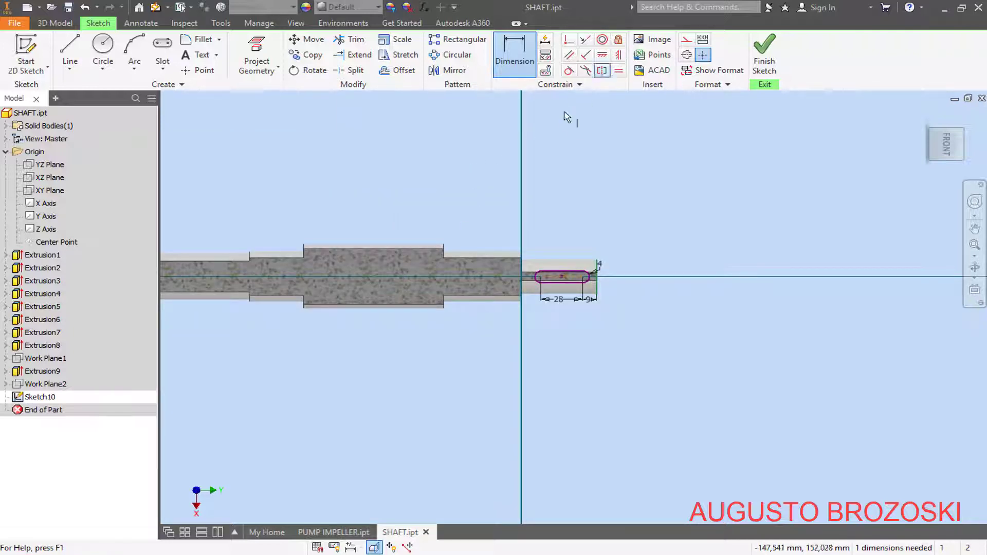
click(374, 276)
scroll(535, 279, up, 6)
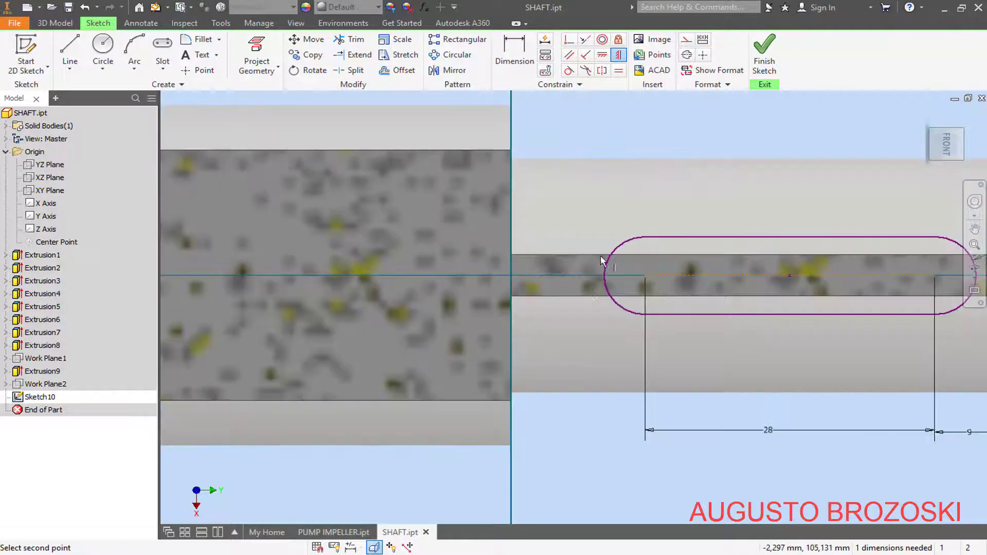
click(645, 276)
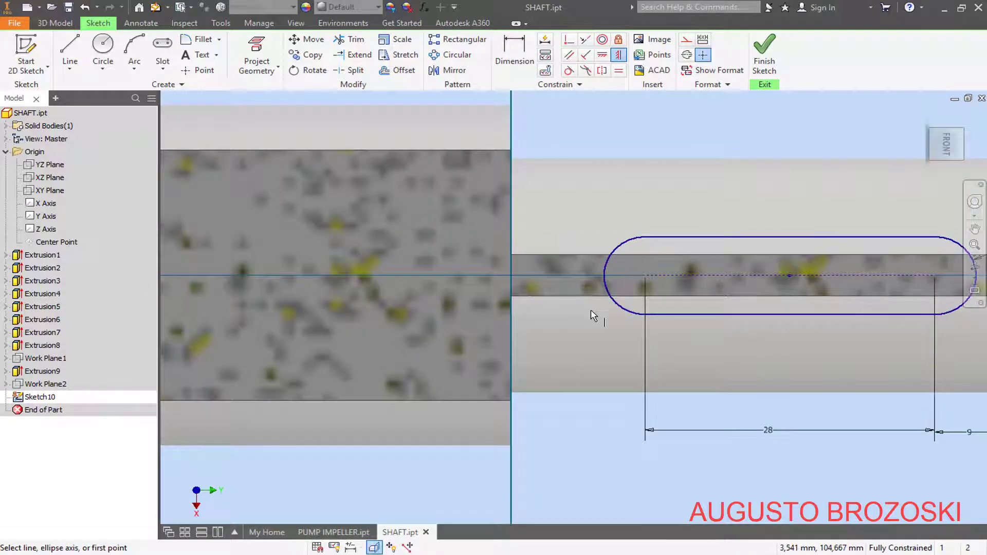
scroll(591, 313, down, 5)
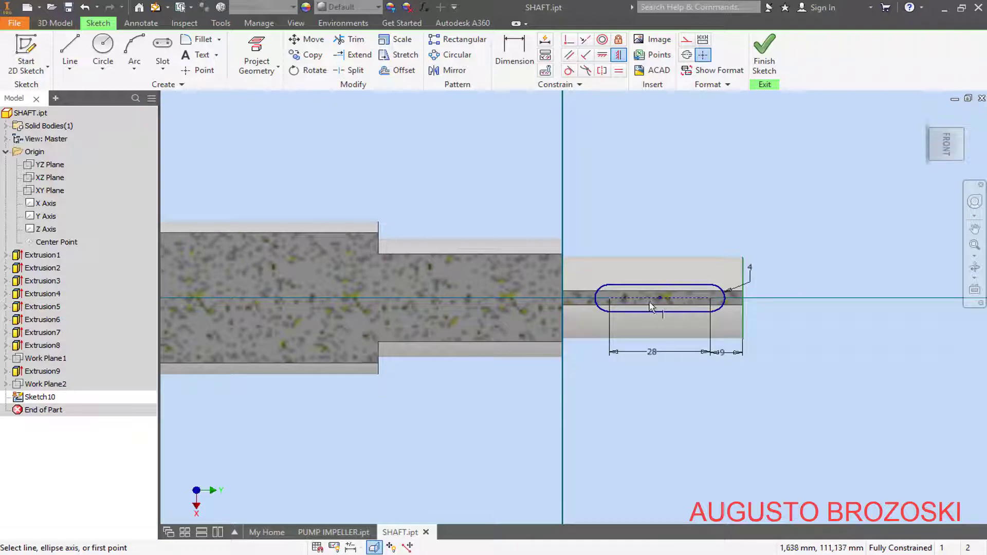
Finish the sketch and extrude the slot as a 4 mm deep cut into the shaft, taking the depth from Section C-C of the PDF drawing
click(765, 60)
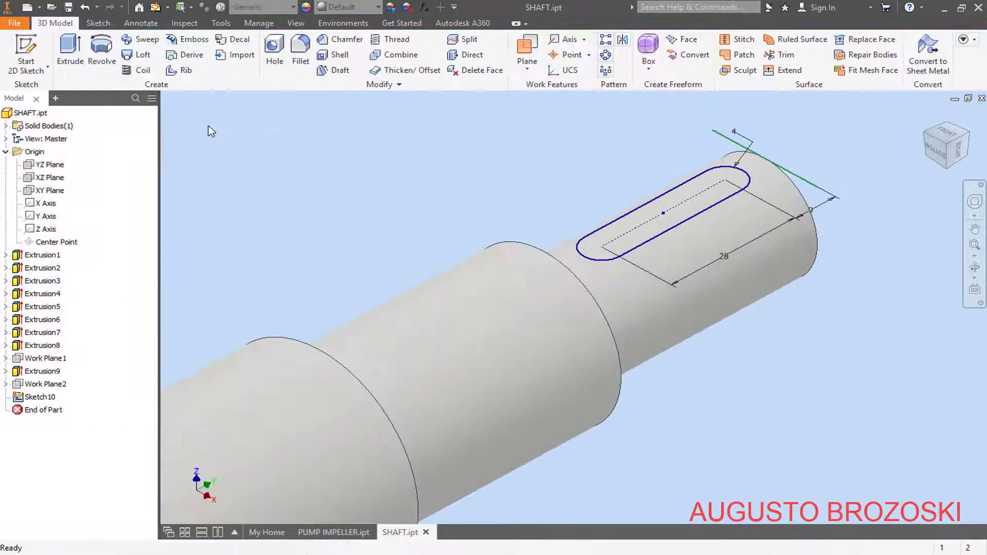
click(72, 51)
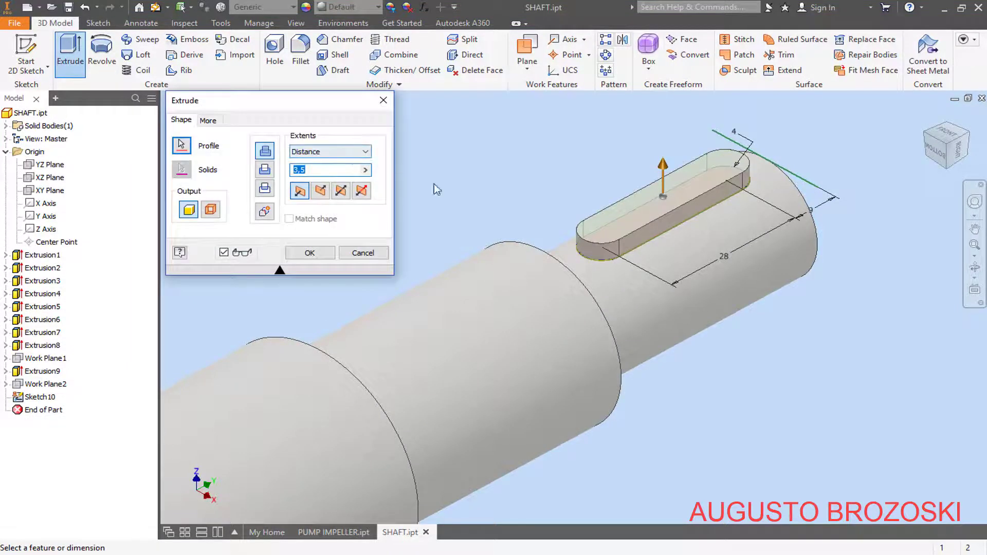
click(320, 191)
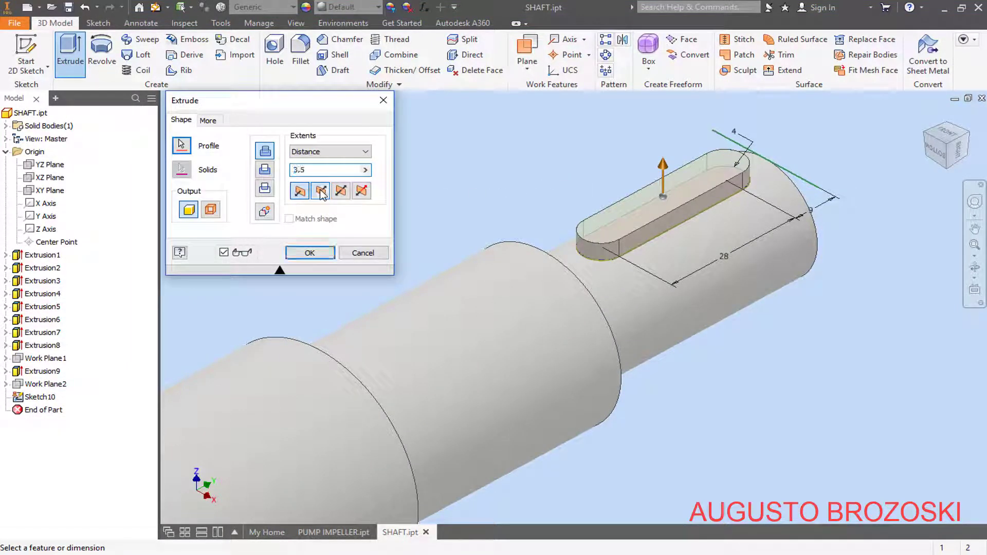
click(265, 172)
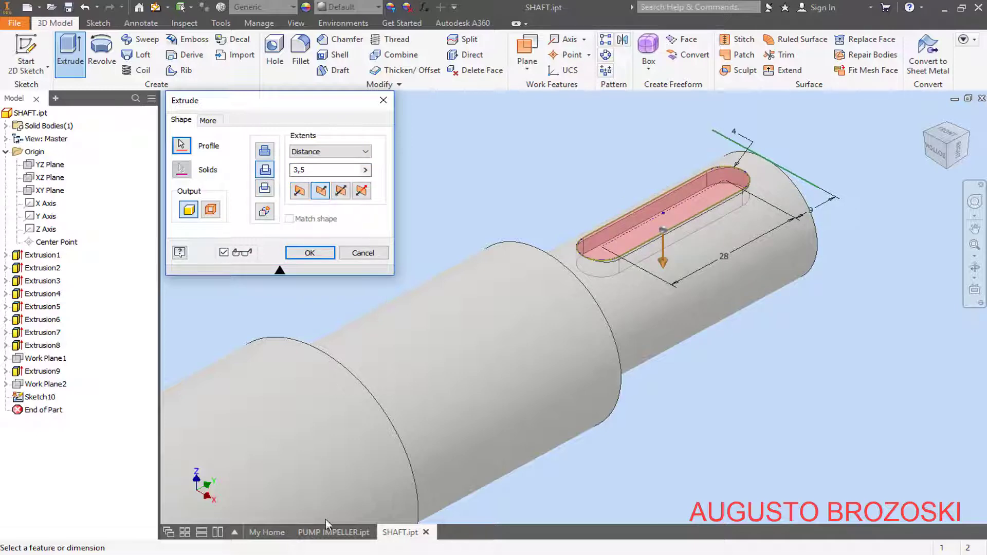
key(alt+Tab)
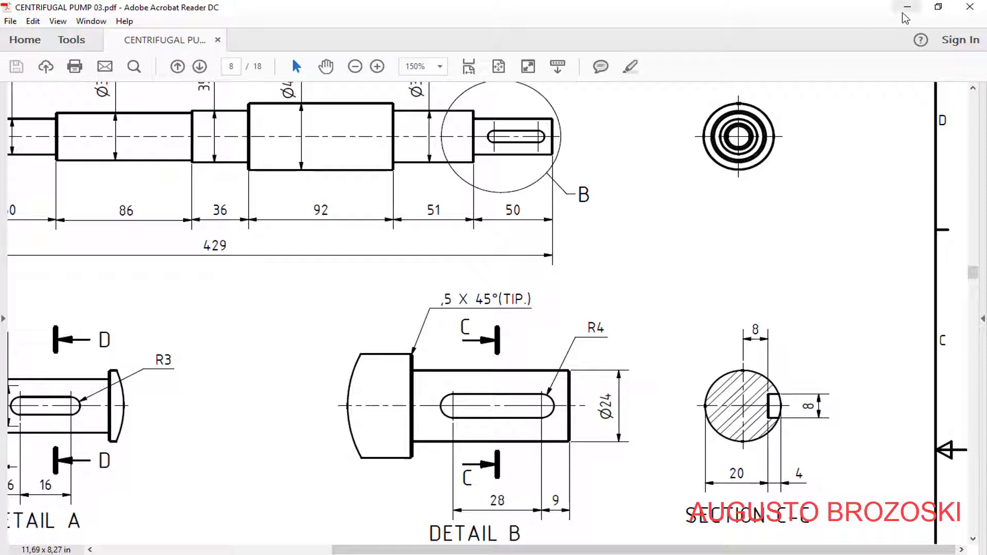
key(alt+Tab)
double_click(318, 168)
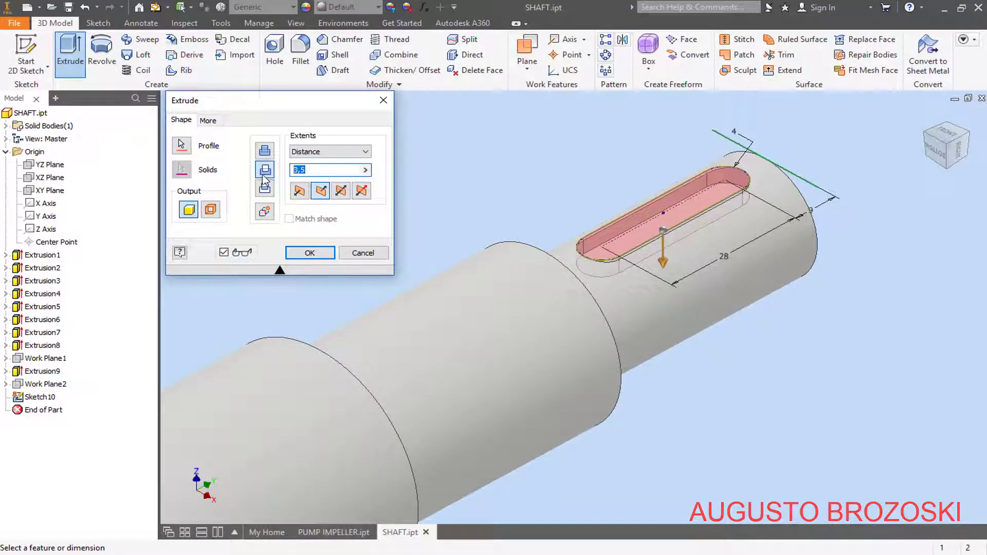
text(4)
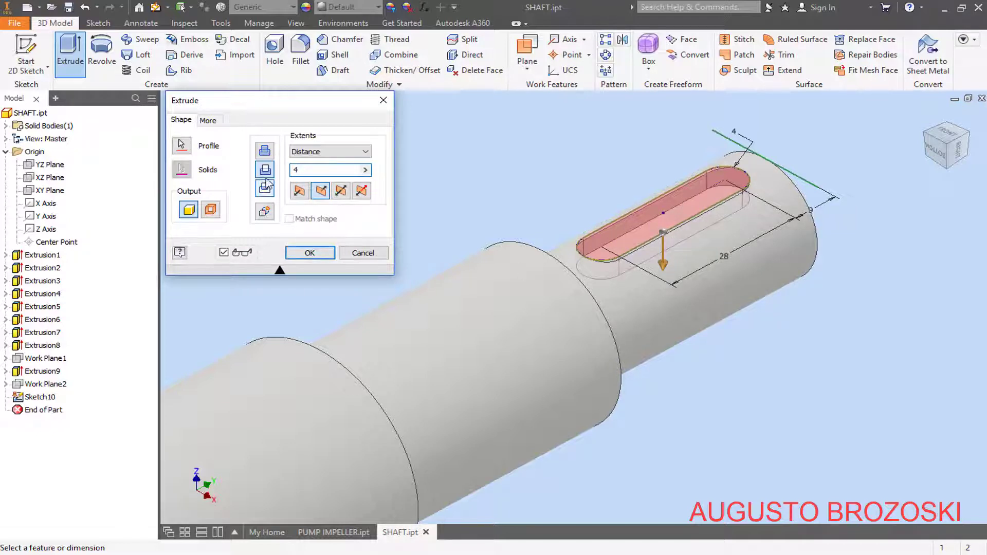
click(310, 252)
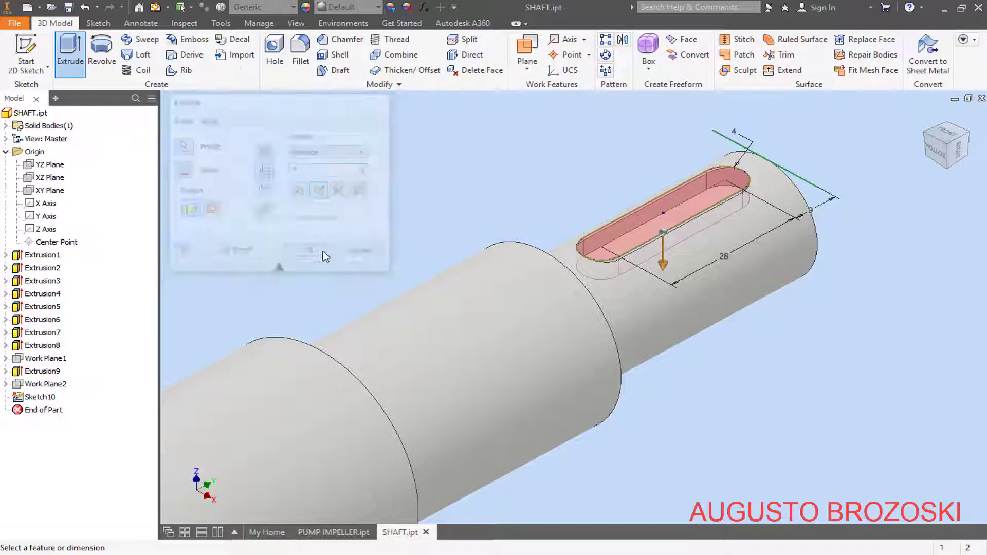
click(915, 118)
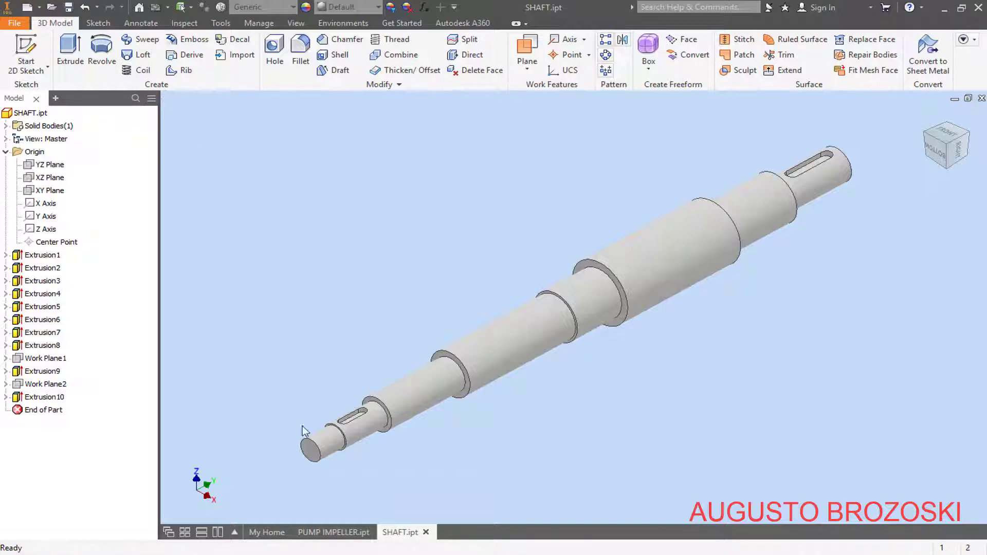
Check Detail A in the PDF drawing and start a 2D sketch on the YZ Plane of the shaft
key(alt+Tab)
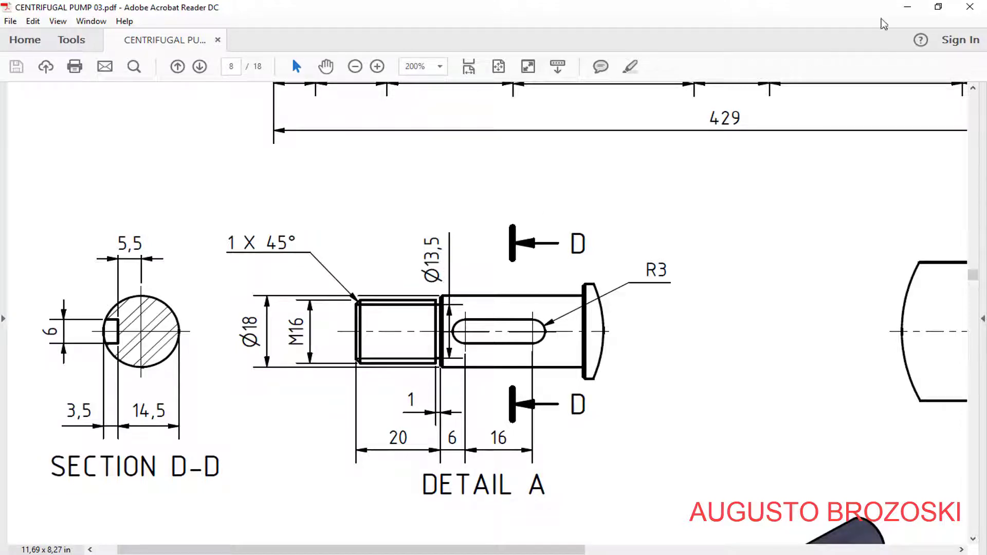
click(908, 6)
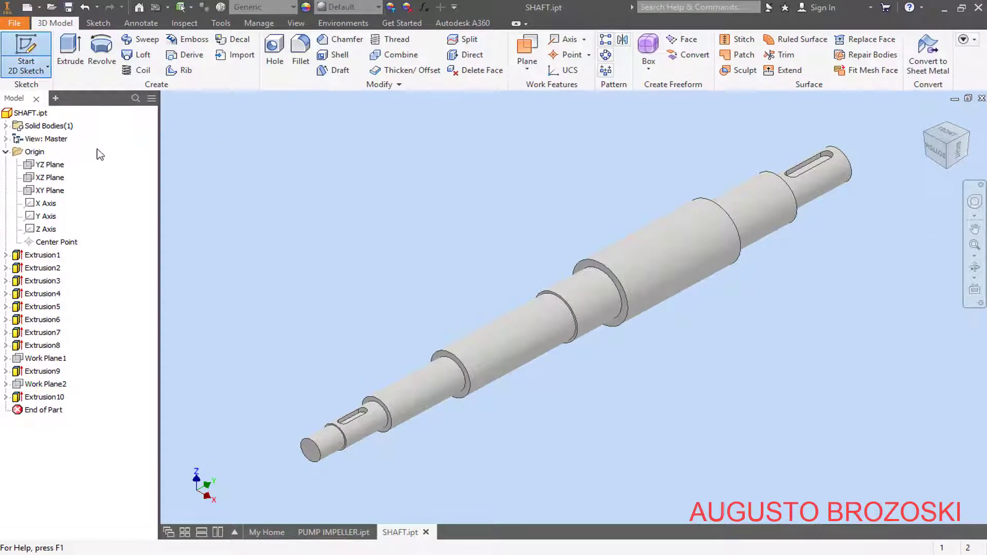
click(57, 165)
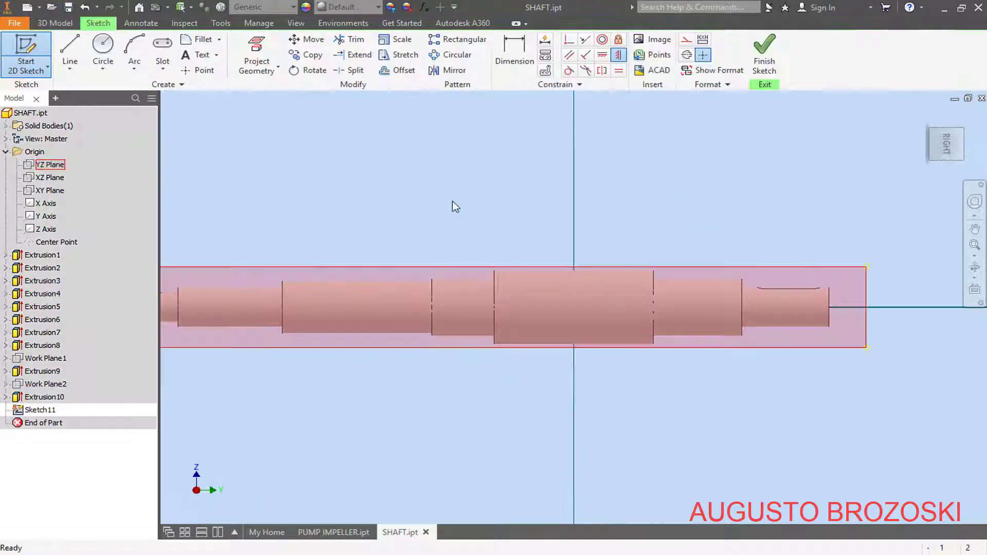
Slice the graphics at the sketch plane to expose the section of the shaft's smallest end beside the first keyway
right_click(452, 201)
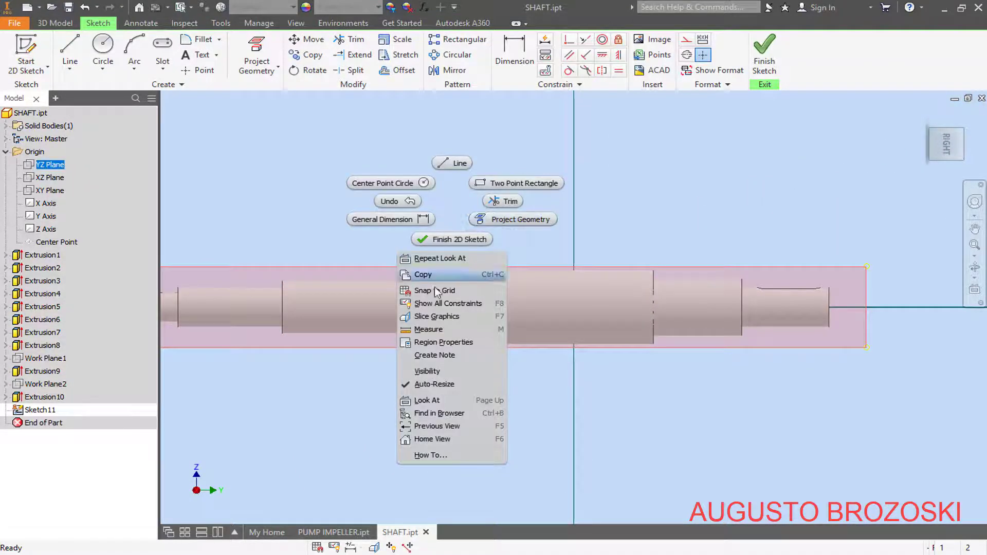
click(438, 317)
click(528, 215)
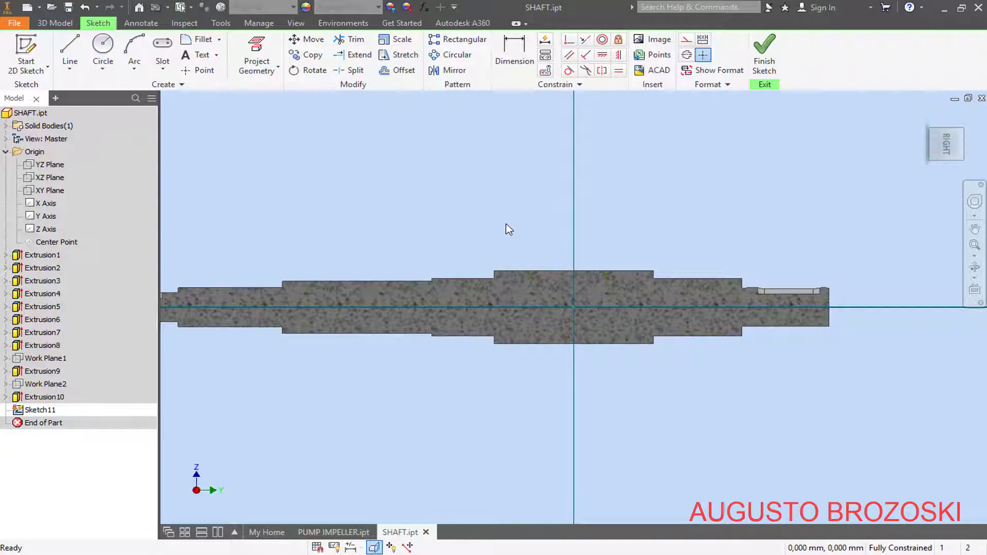
click(950, 147)
scroll(363, 304, up, 5)
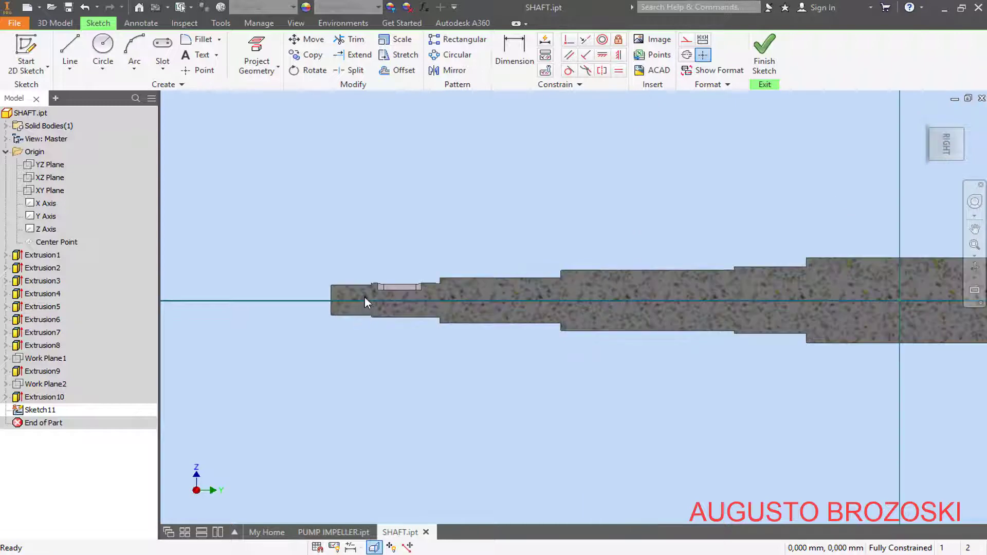
scroll(437, 282, up, 2)
scroll(439, 276, down, 2)
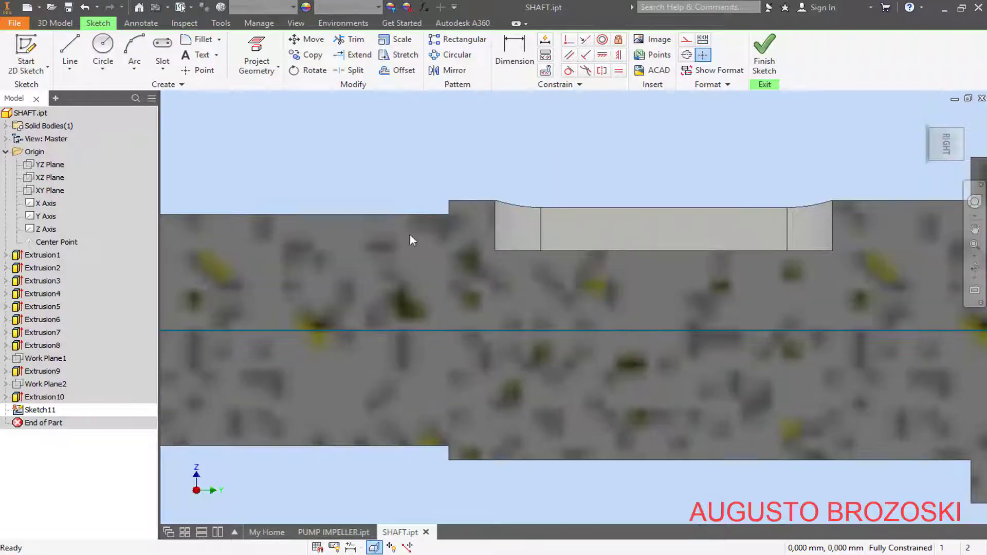
Sketch a two-point rectangle about 1.26 mm wide from the shoulder's upper corner, extending over and into the shaft's smallest end
click(164, 70)
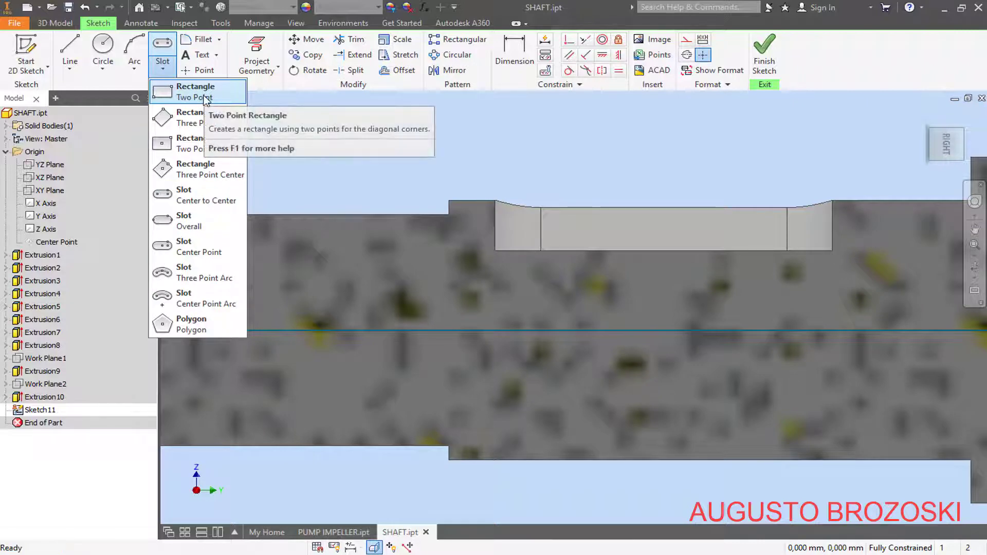
click(183, 94)
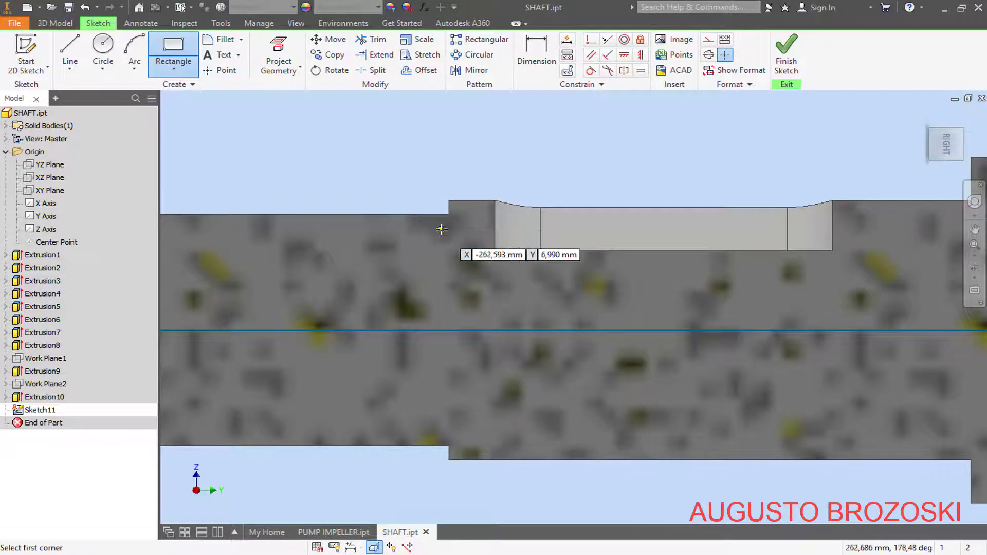
scroll(442, 230, up, 1)
scroll(442, 229, up, 3)
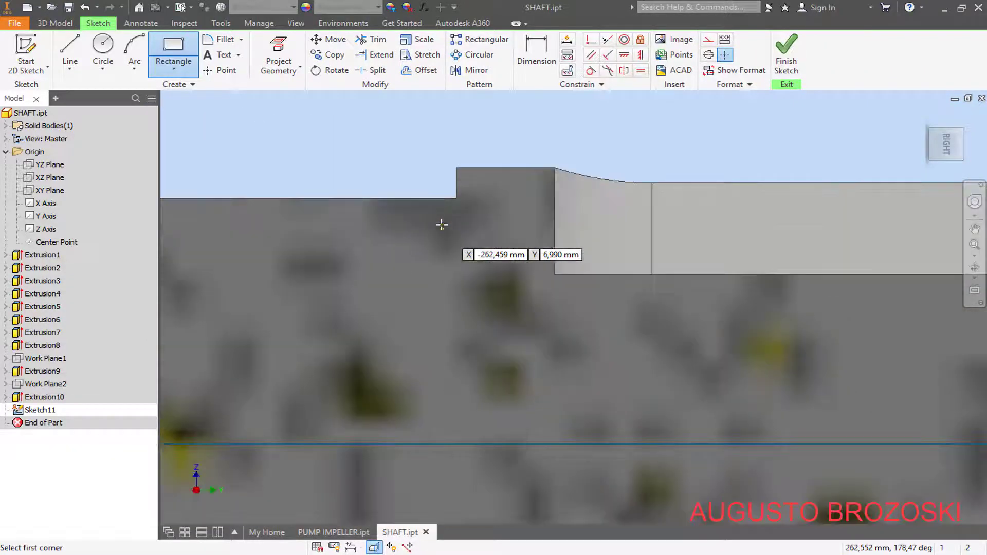
click(457, 167)
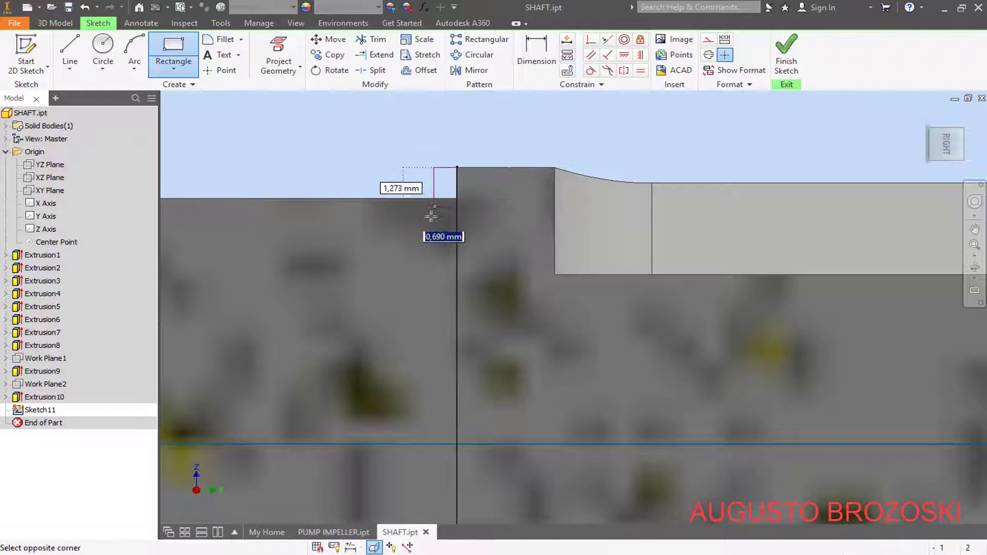
click(415, 257)
key(Escape)
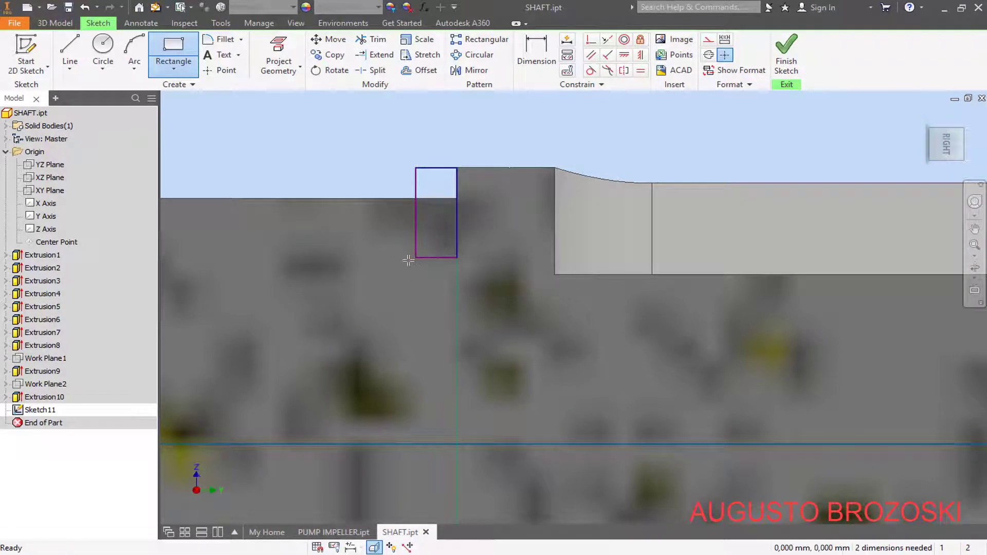
Draw a horizontal line along the shaft axis from the sketch origin to the smallest end's shoulder and convert it to a centerline
scroll(457, 248, down, 5)
scroll(558, 268, down, 5)
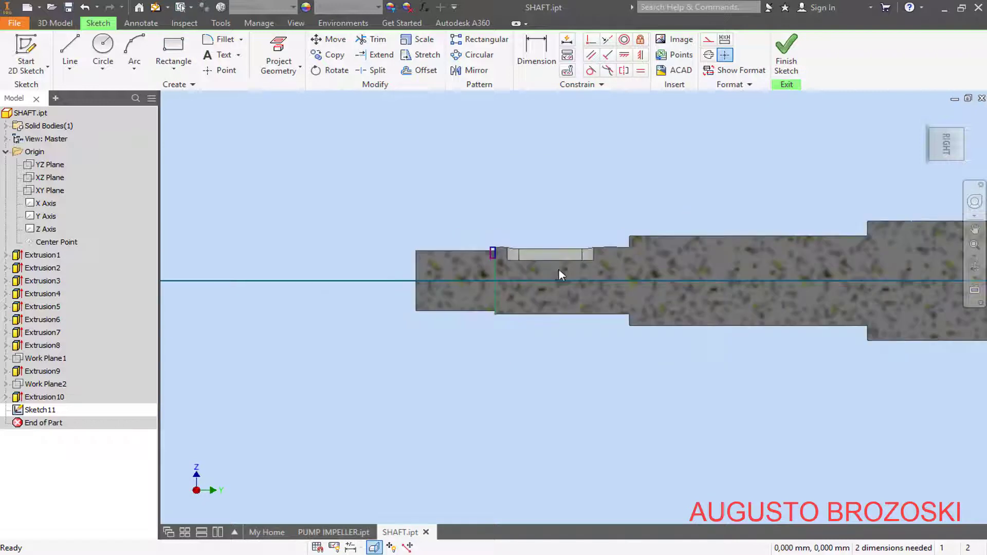
scroll(847, 260, up, 4)
scroll(829, 263, down, 2)
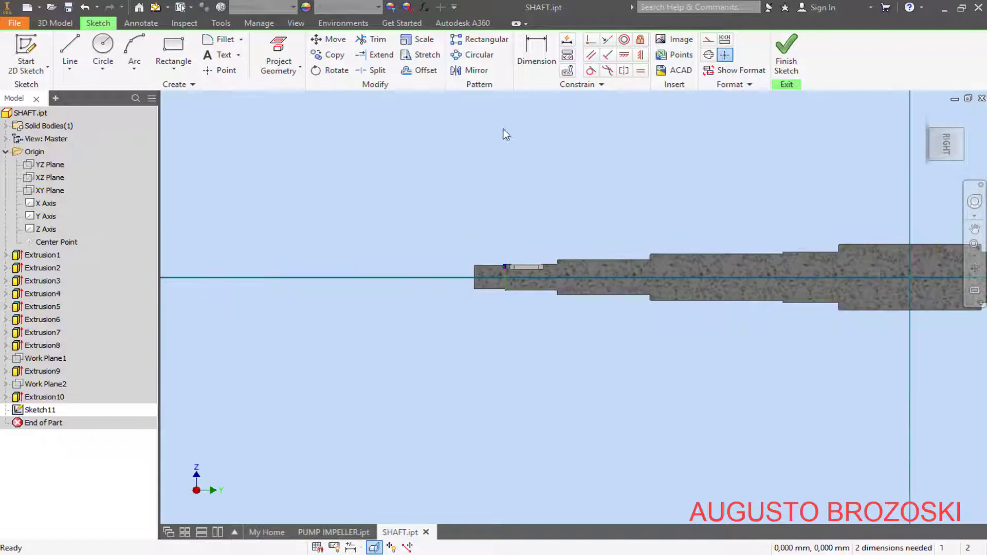
click(70, 51)
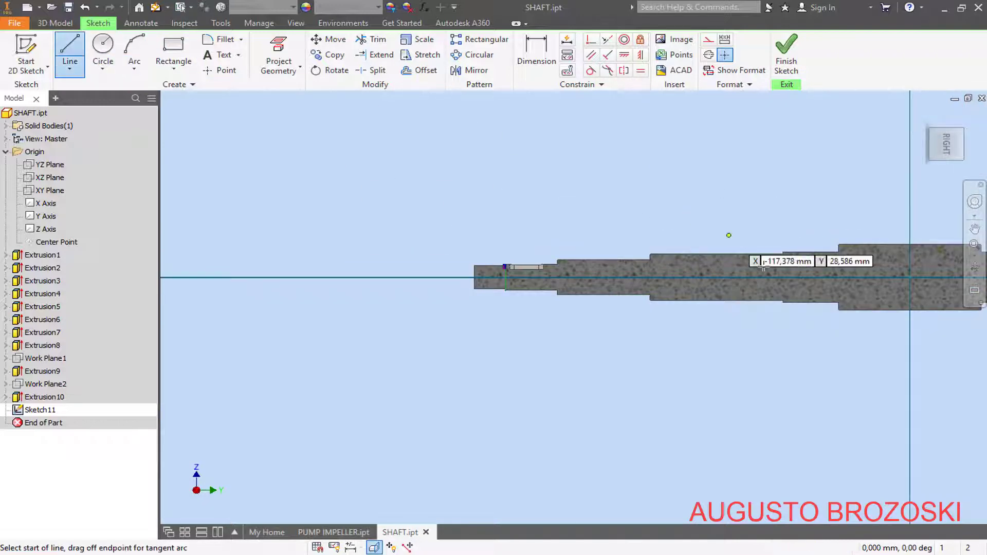
click(910, 278)
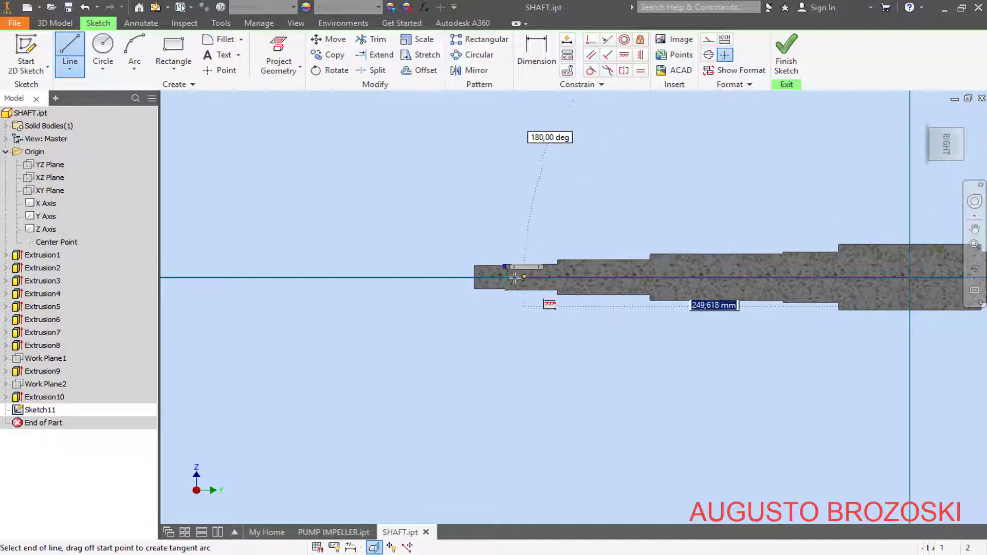
click(506, 277)
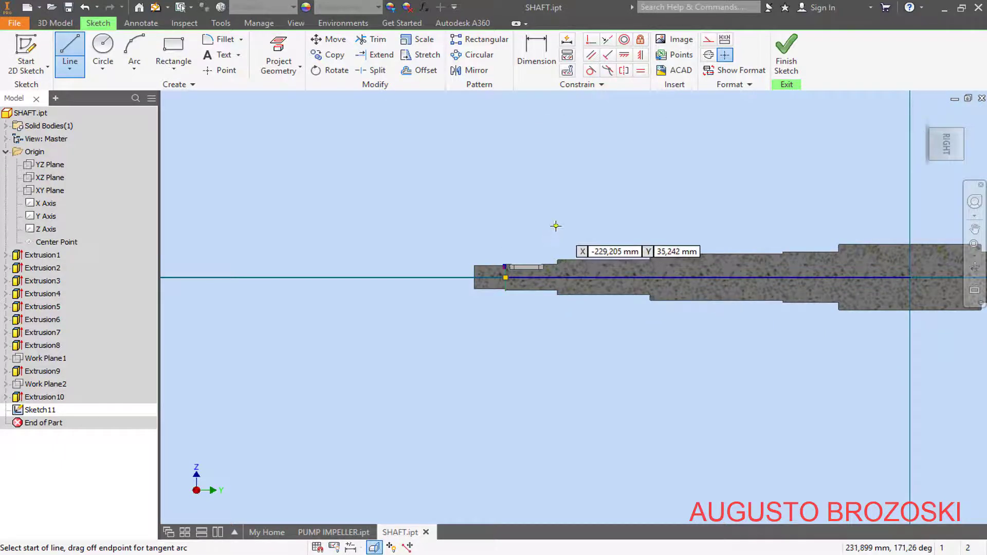
key(Escape)
click(640, 278)
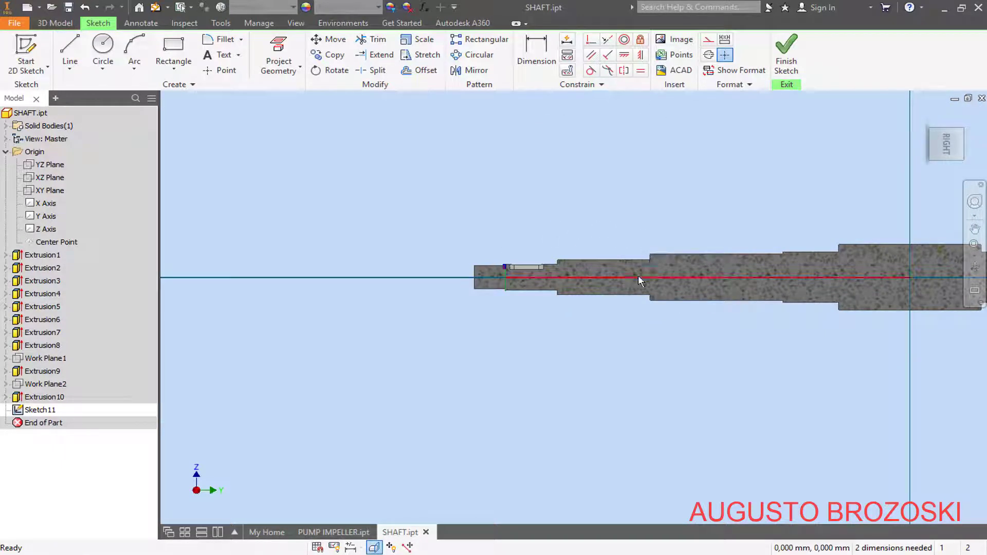
click(724, 55)
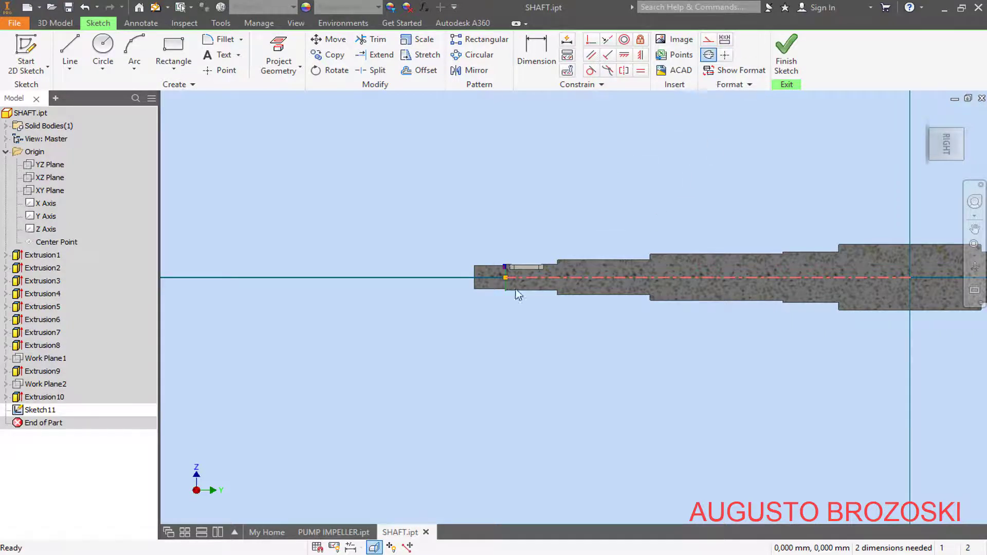
click(501, 317)
Dimension the rectangle's lower edge about the centerline as a 13,5 mm diameter
scroll(510, 280, up, 3)
scroll(494, 268, up, 3)
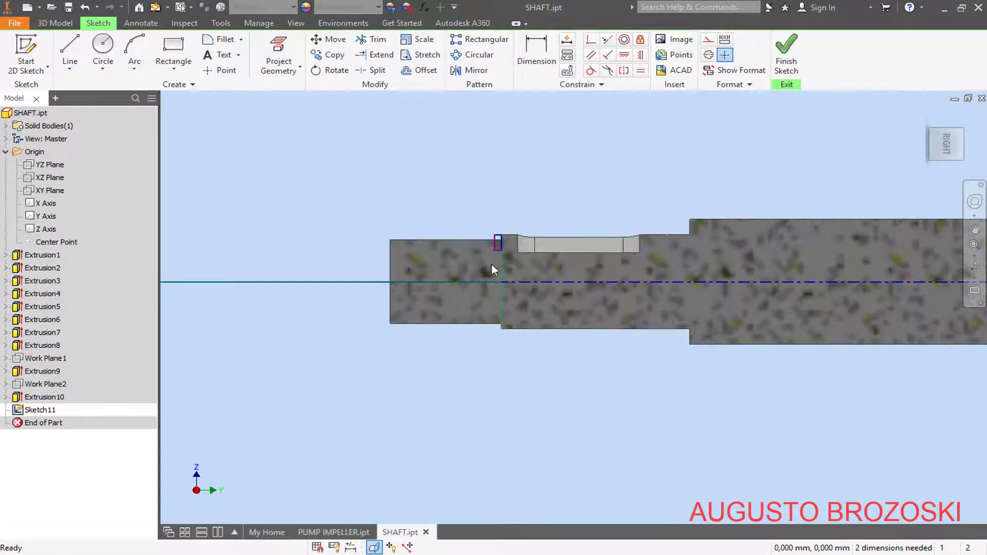
click(536, 57)
scroll(525, 273, up, 3)
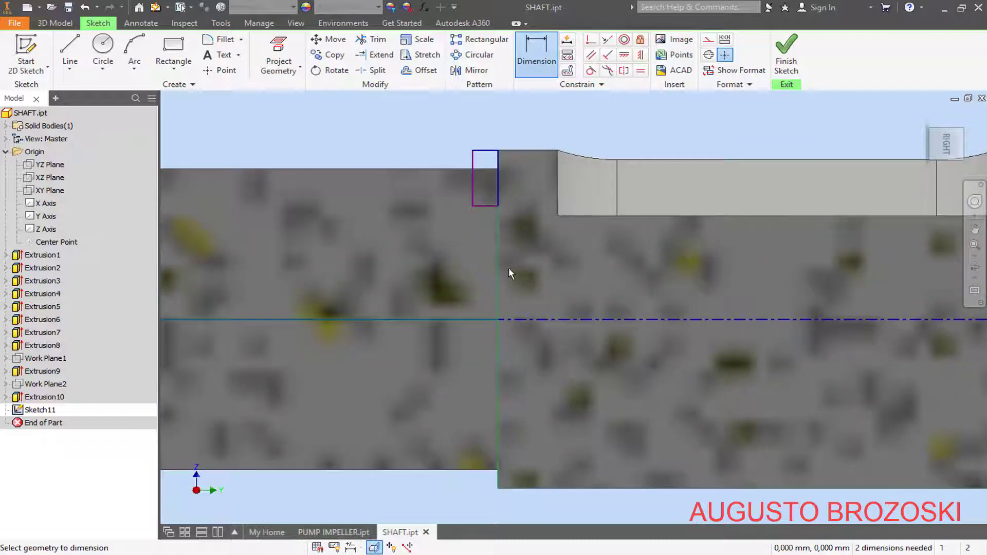
click(480, 206)
click(477, 317)
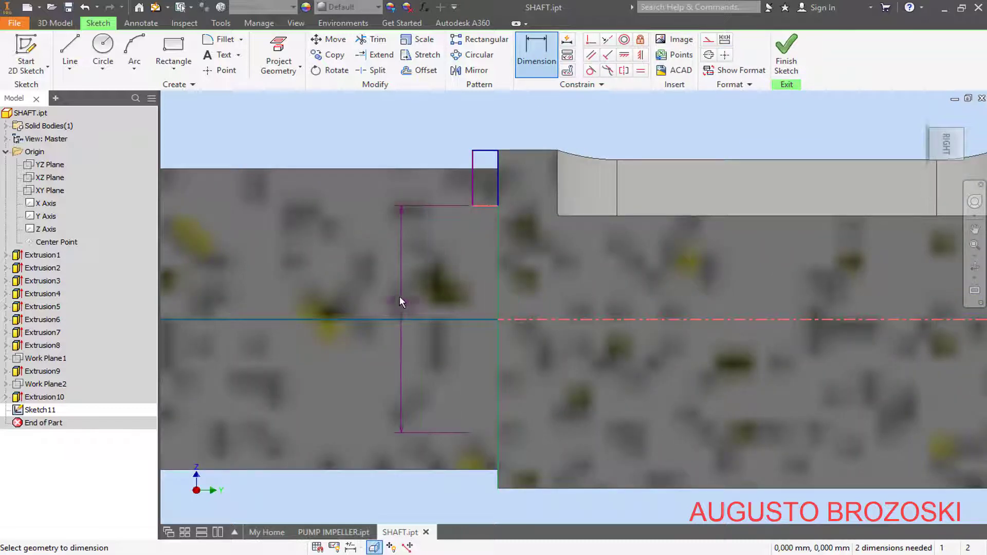
click(402, 295)
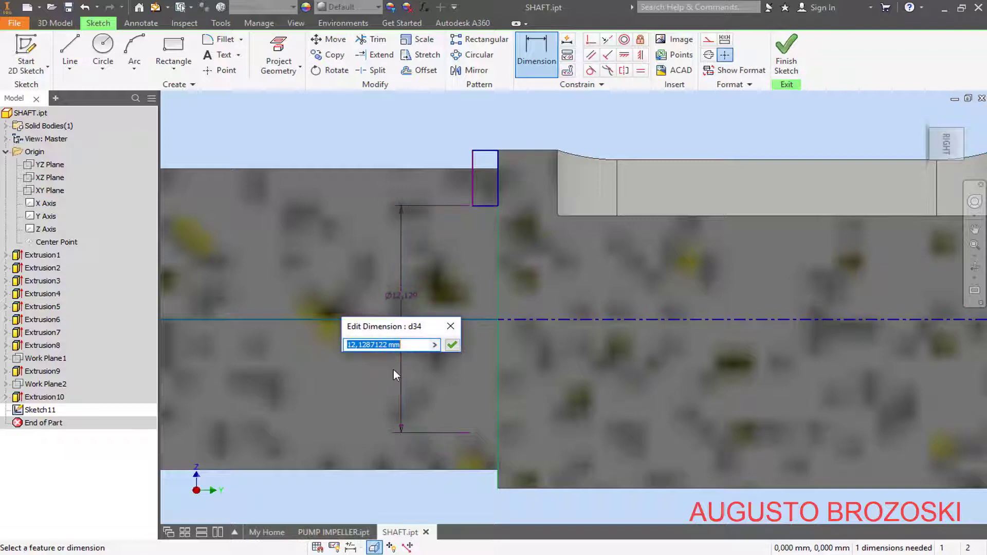
text(13,)
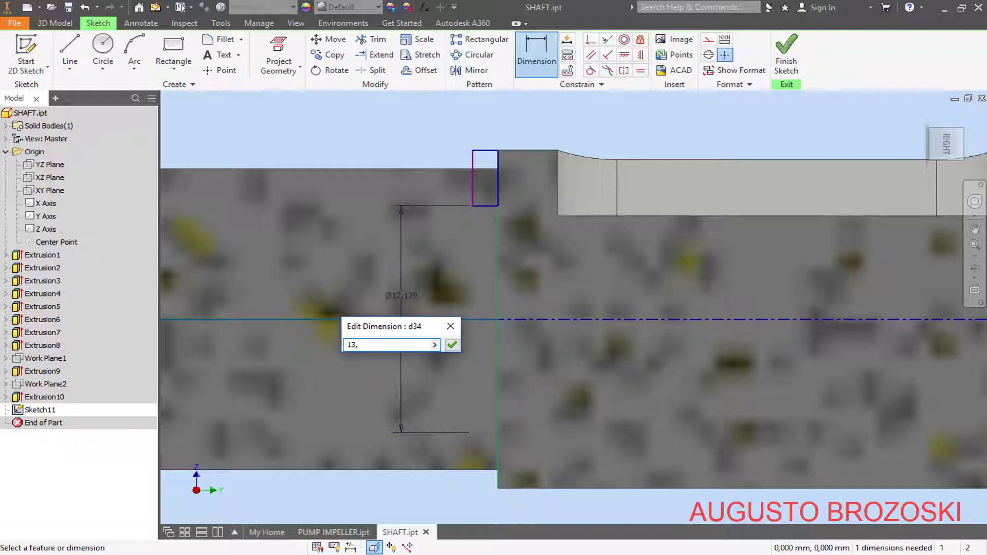
text(5)
click(452, 345)
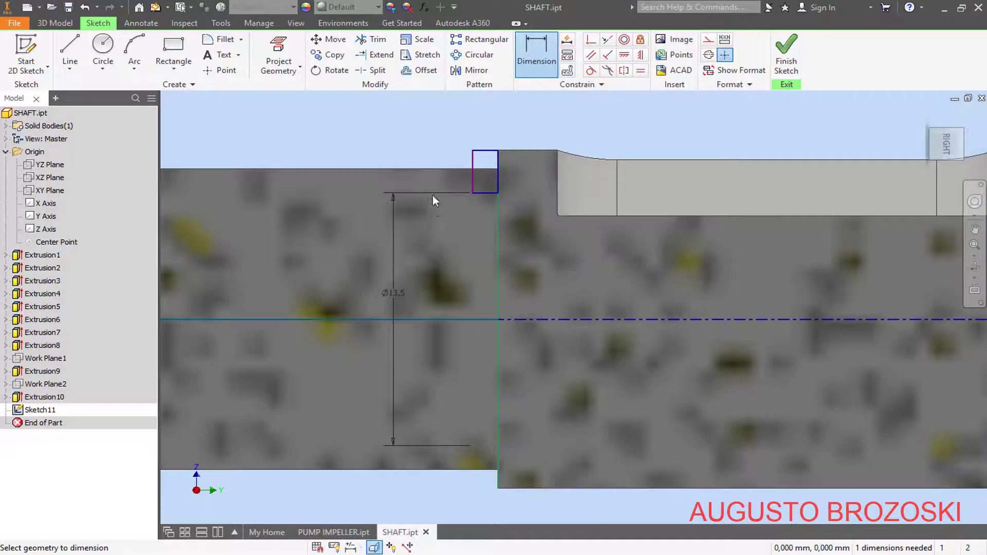
Dimension the rectangle's upper edge to set its width to 1 mm
click(486, 151)
click(485, 122)
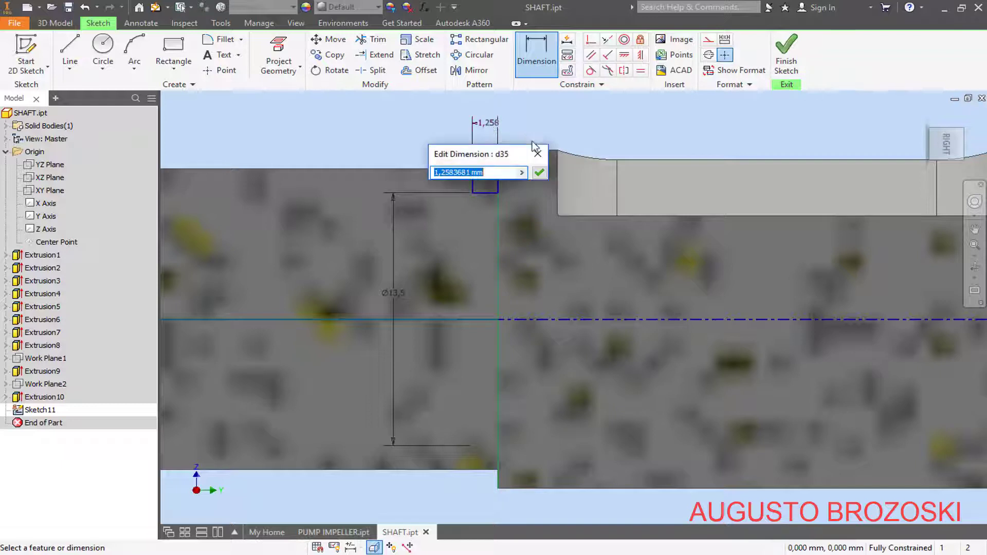
text(1)
key(Return)
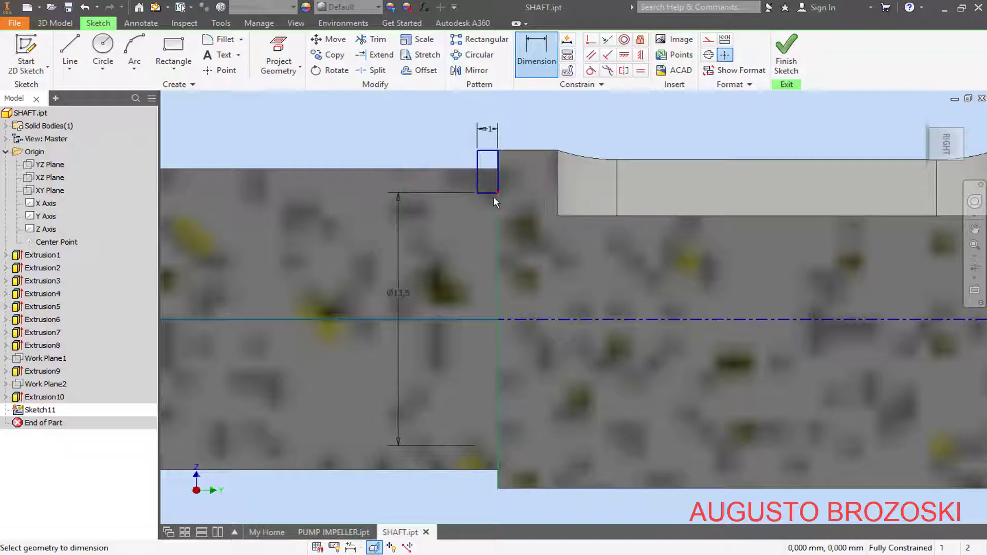
scroll(489, 191, up, 2)
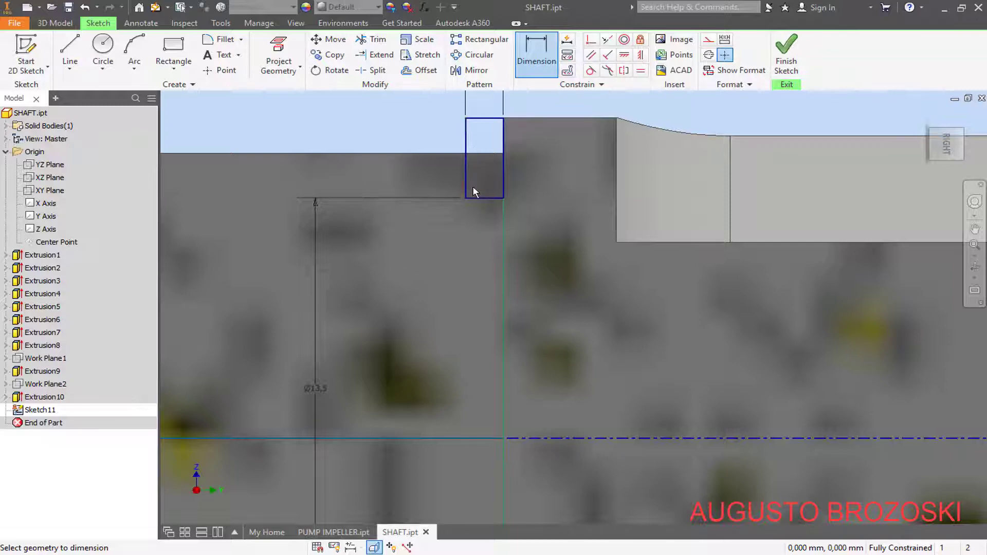
scroll(473, 192, down, 2)
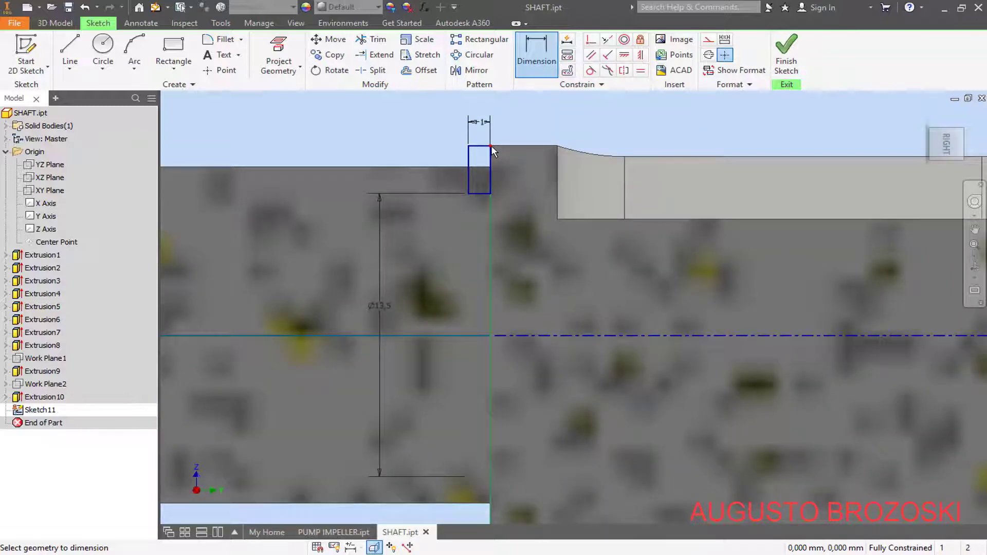
Finish the sketch and revolve the rectangle as a full cut around the centerline to form the relief groove
click(786, 56)
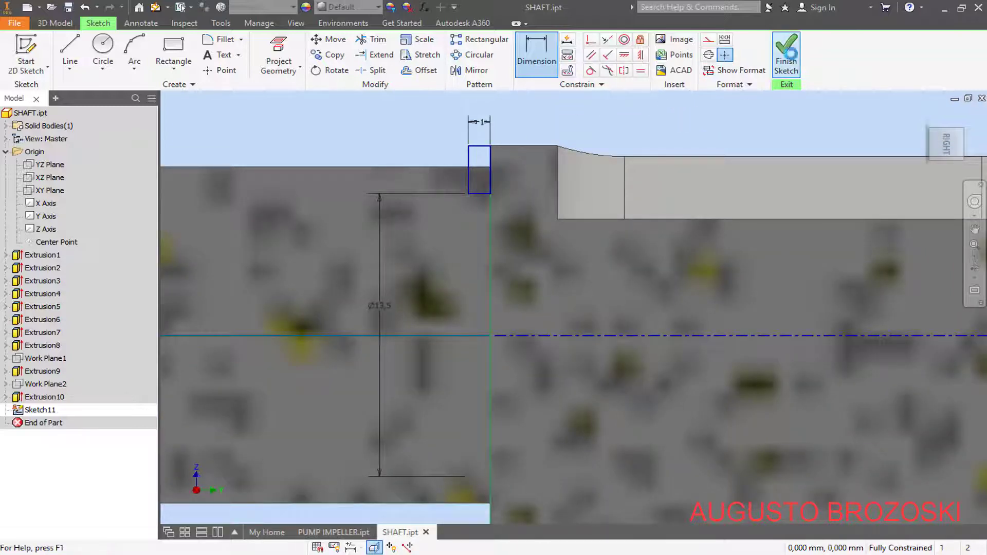
scroll(331, 463, up, 4)
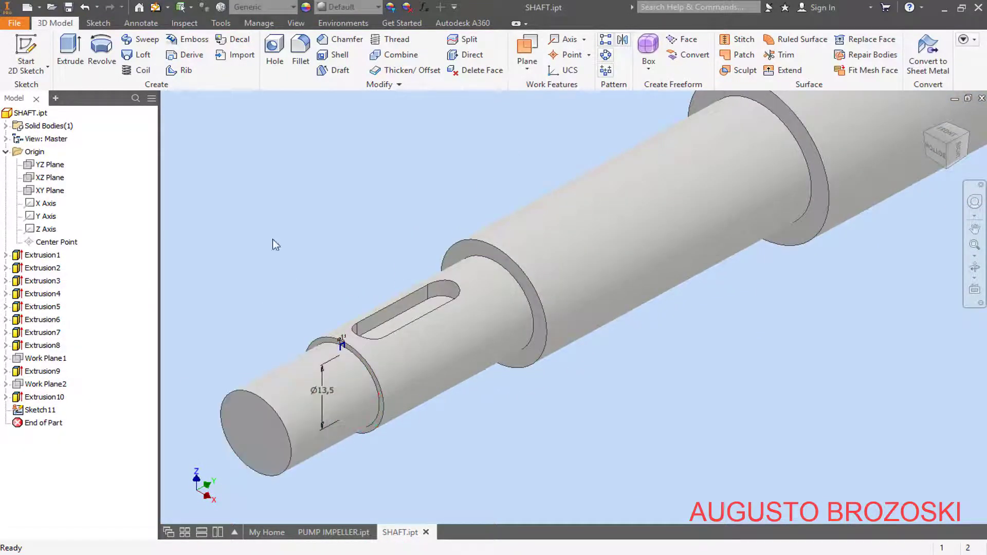
click(103, 52)
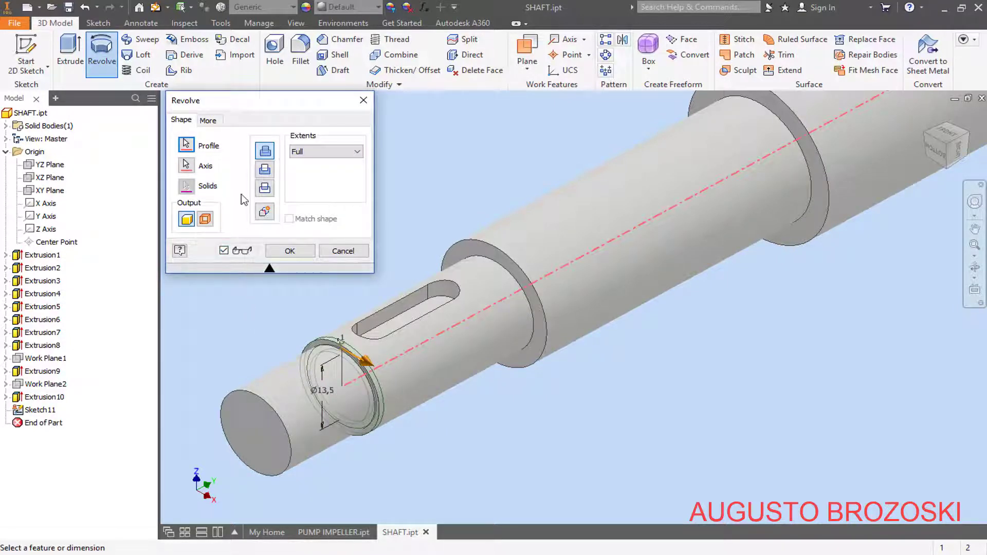
click(265, 171)
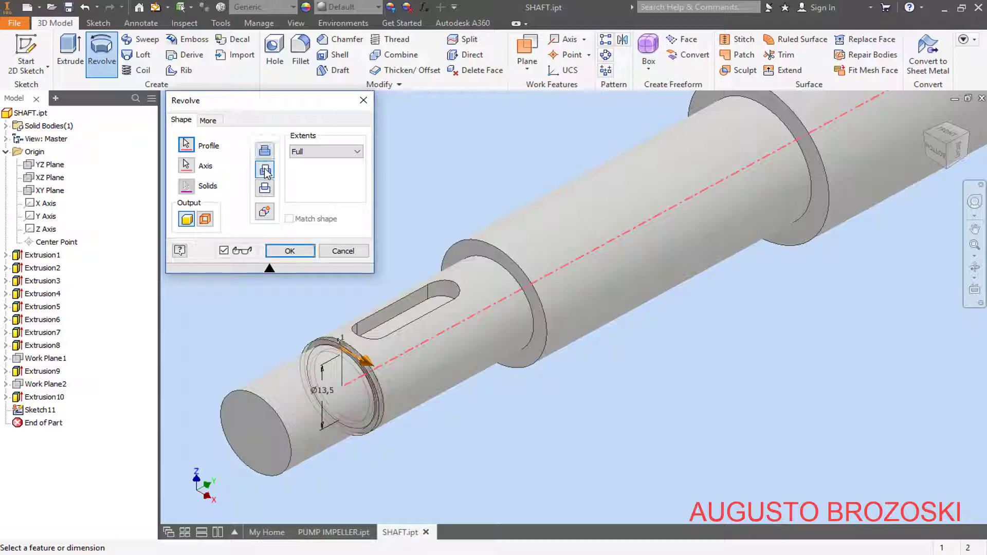
click(291, 251)
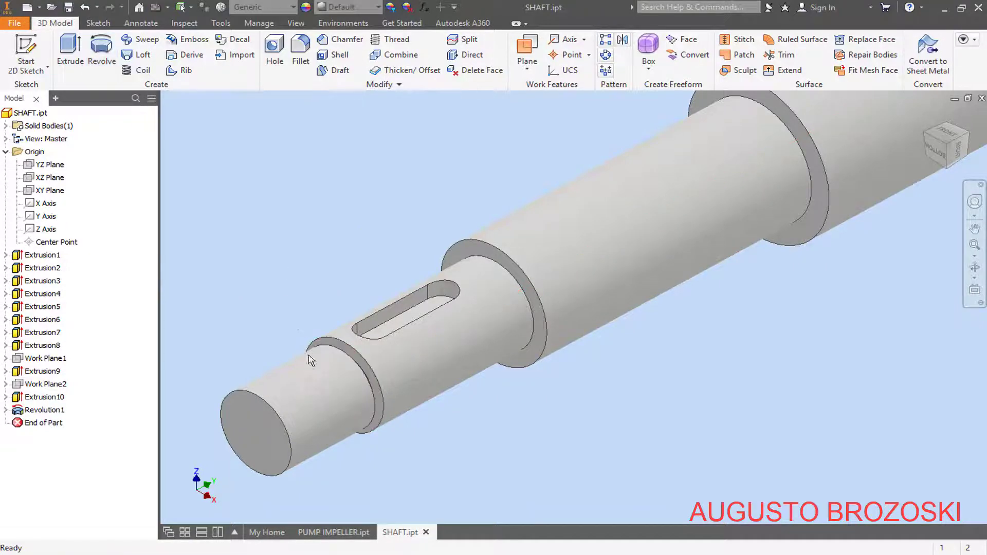
Examine the relief groove between the smallest end and the keyway section up close and from several angles
scroll(376, 354, down, 3)
shift+middle_drag(412, 381, 341, 317)
scroll(405, 327, up, 4)
scroll(386, 323, down, 5)
scroll(342, 316, up, 5)
scroll(319, 247, down, 4)
scroll(331, 329, down, 4)
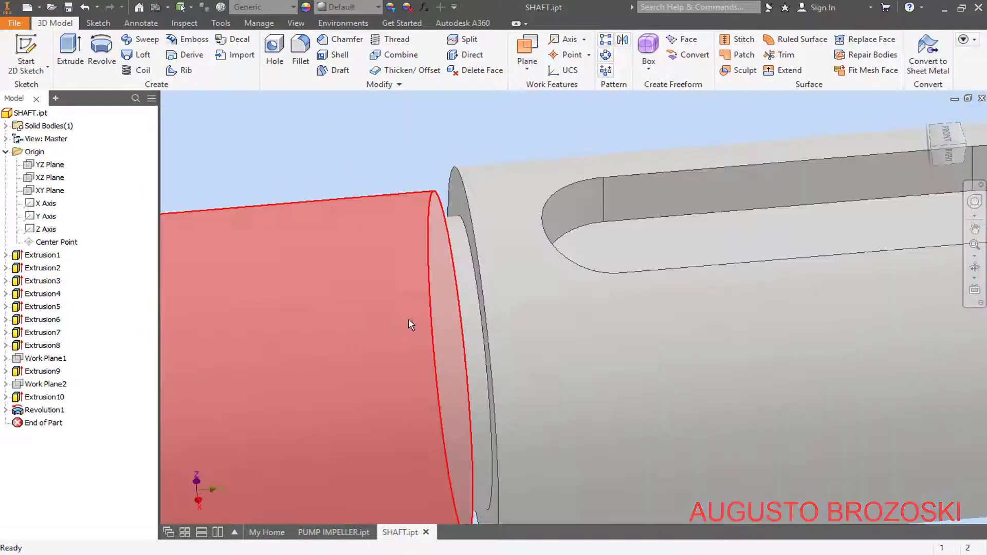
scroll(409, 324, up, 3)
mouse_move(409, 323)
shift+middle_down()
mouse_move(383, 335)
mouse_move(410, 336)
mouse_move(399, 337)
shift+middle_up()
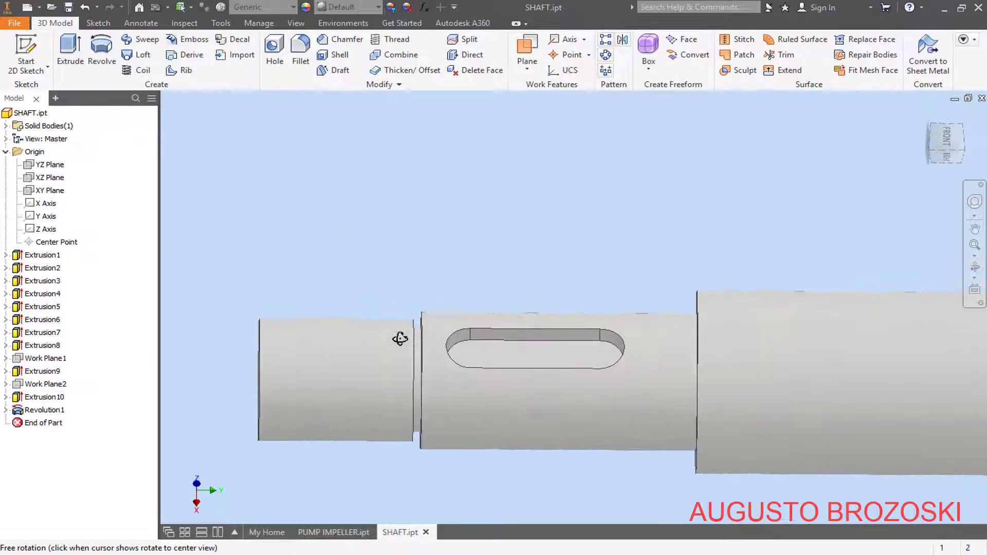
Restore the home view of the whole shaft and save the part
click(925, 117)
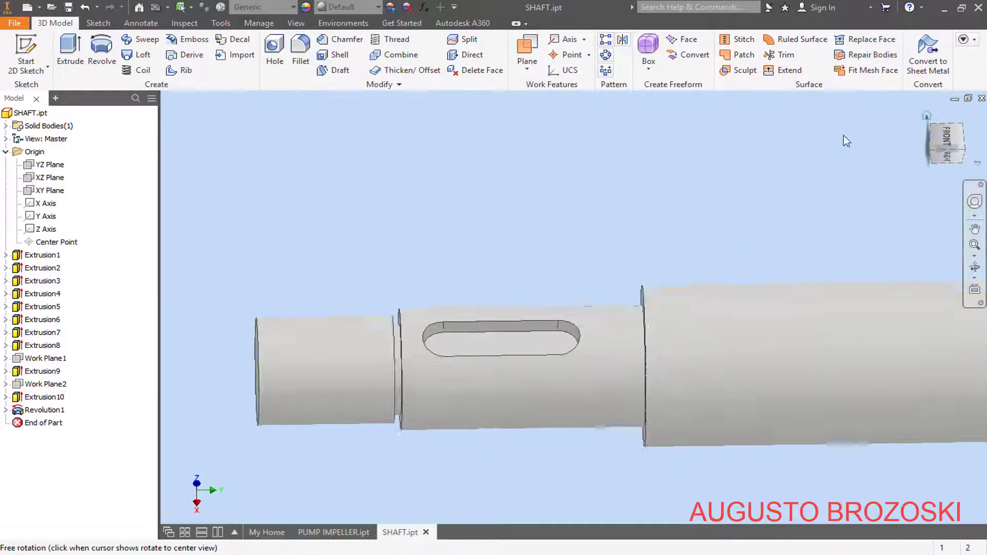
click(71, 8)
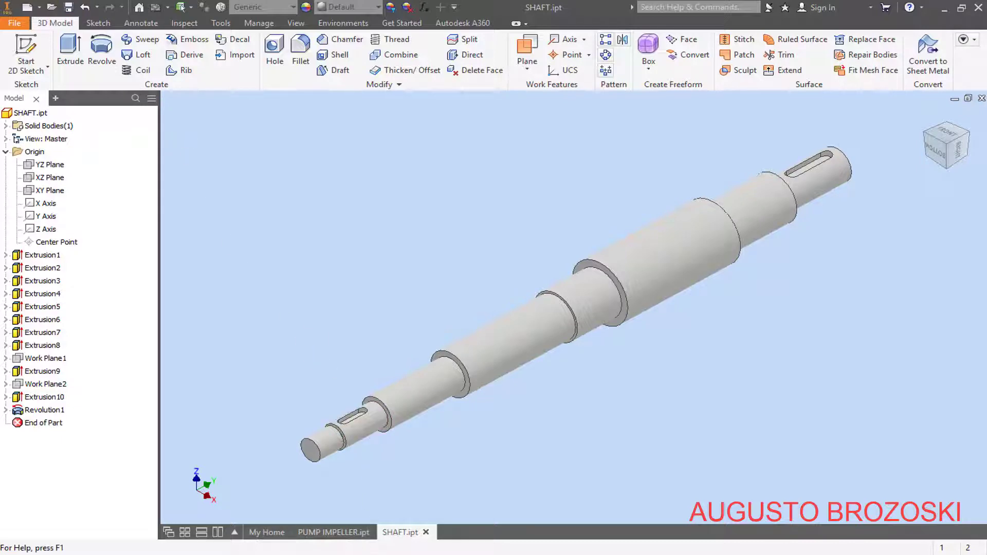
Following the PDF's M16 callout, add a full-length right-hand M16x1 ANSI Metric M Profile thread to the smallest end's cylindrical face
click(359, 554)
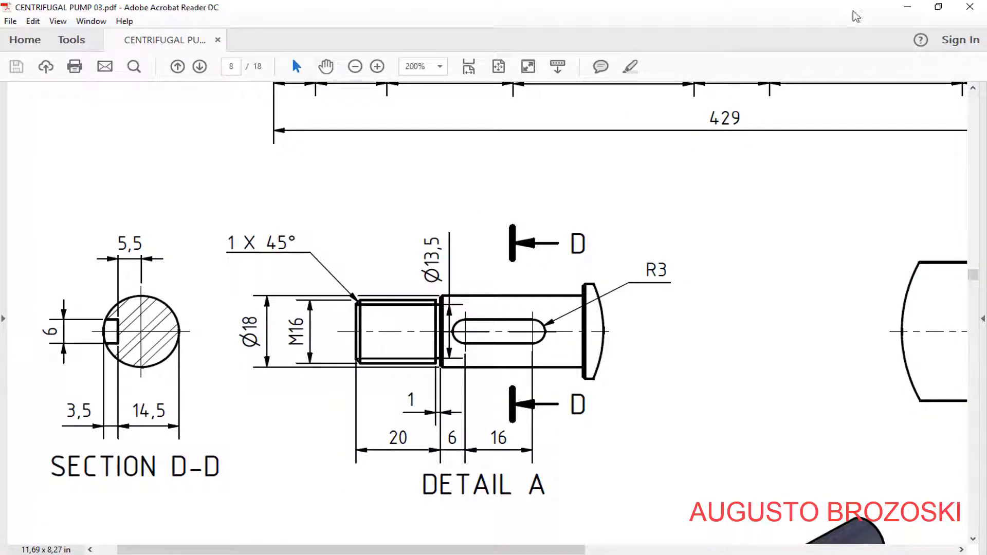
click(907, 7)
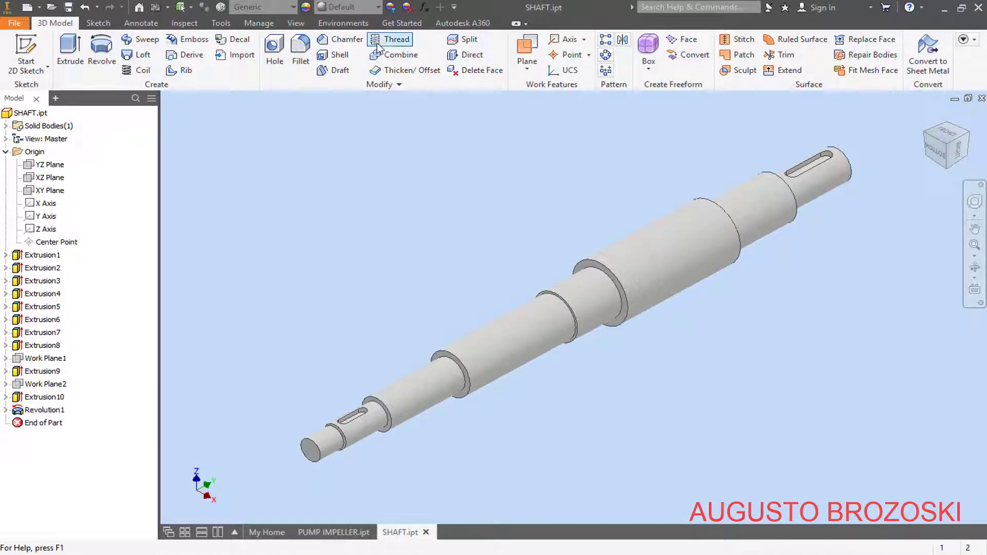
scroll(253, 464, down, 5)
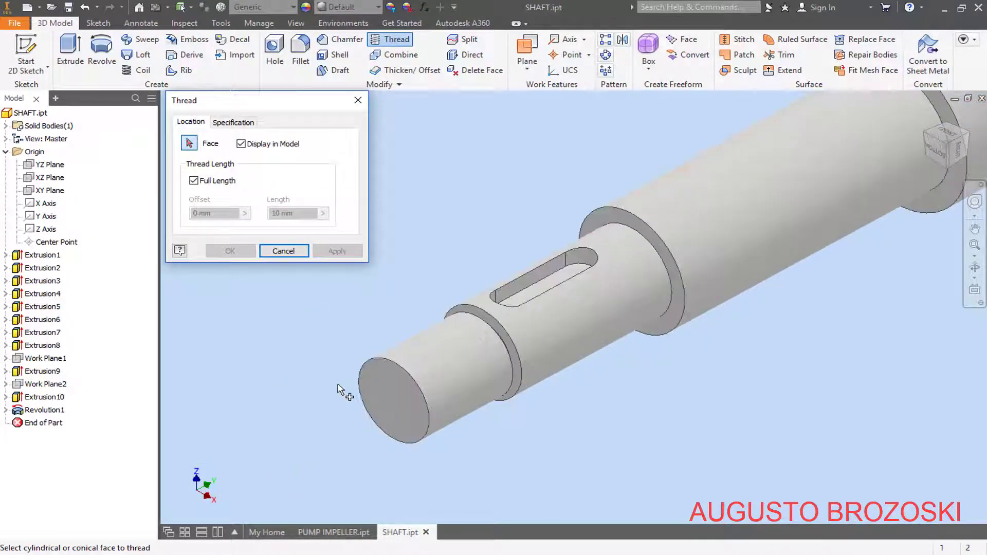
click(436, 362)
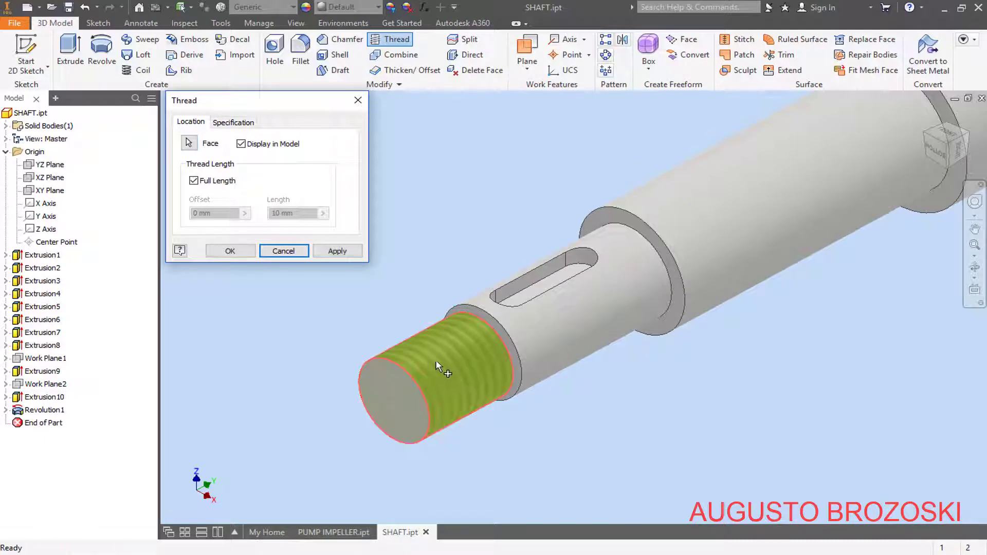
click(236, 123)
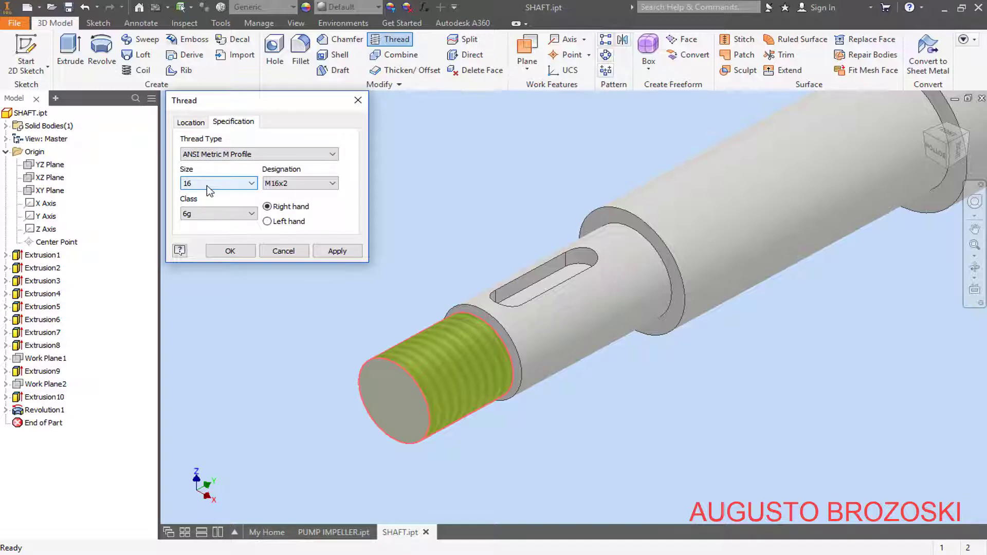
click(323, 186)
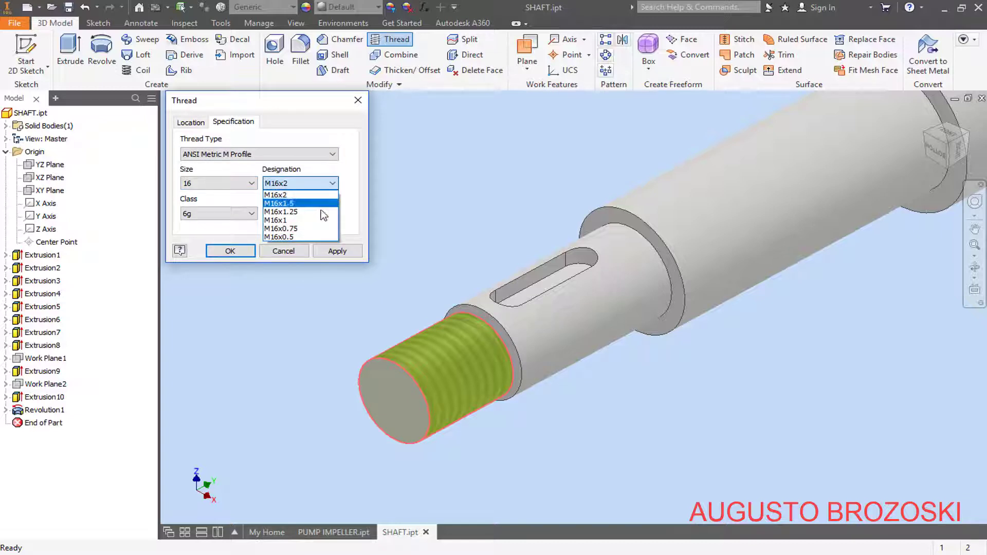
click(292, 220)
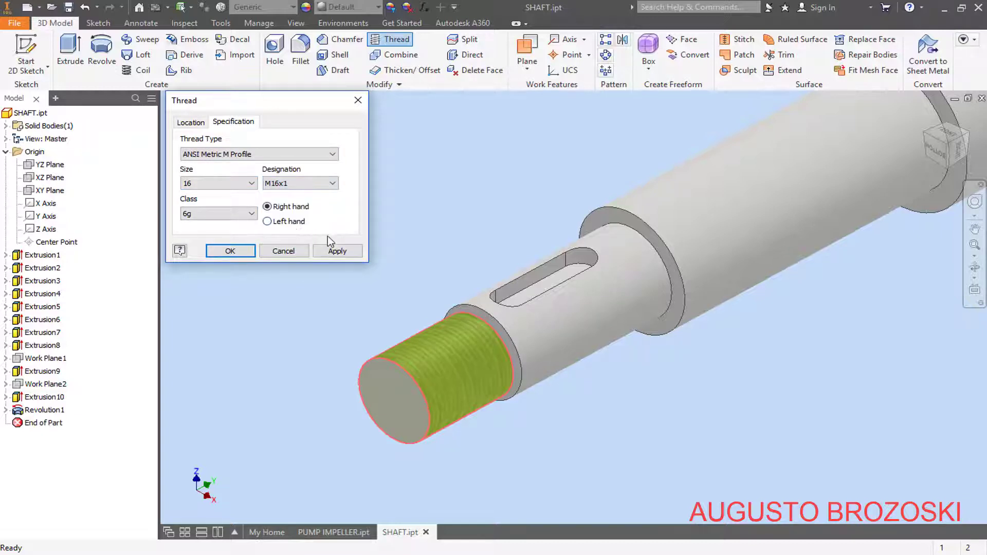
click(195, 128)
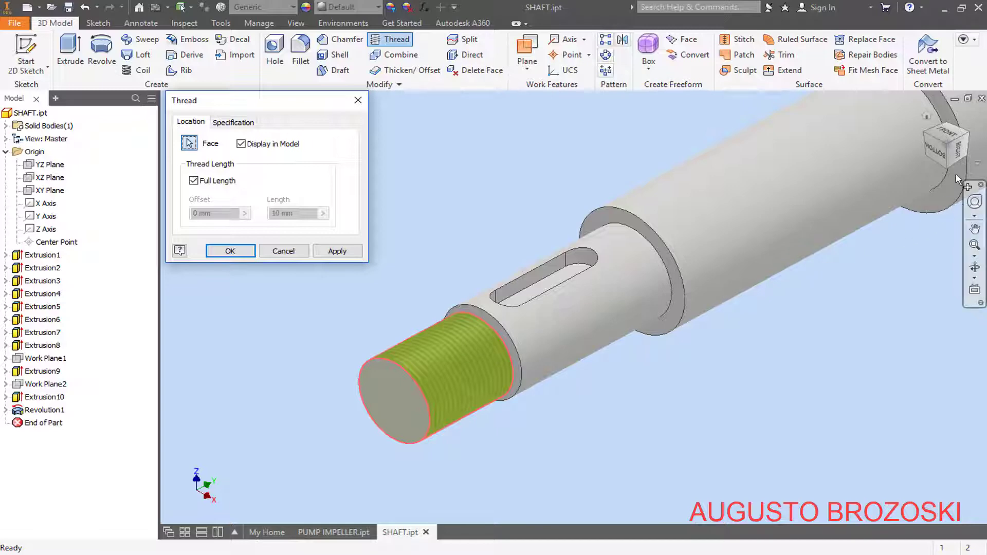
click(956, 150)
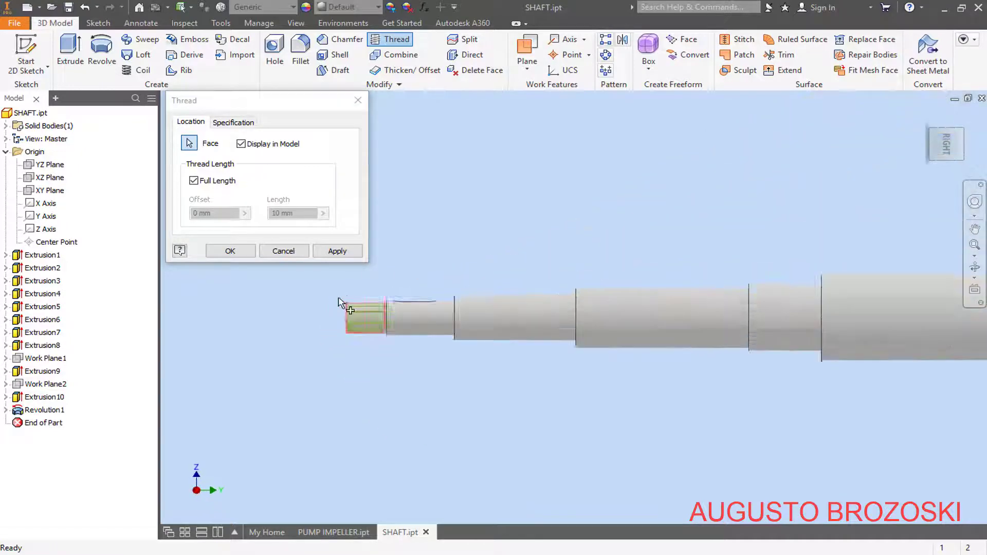
scroll(338, 298, up, 5)
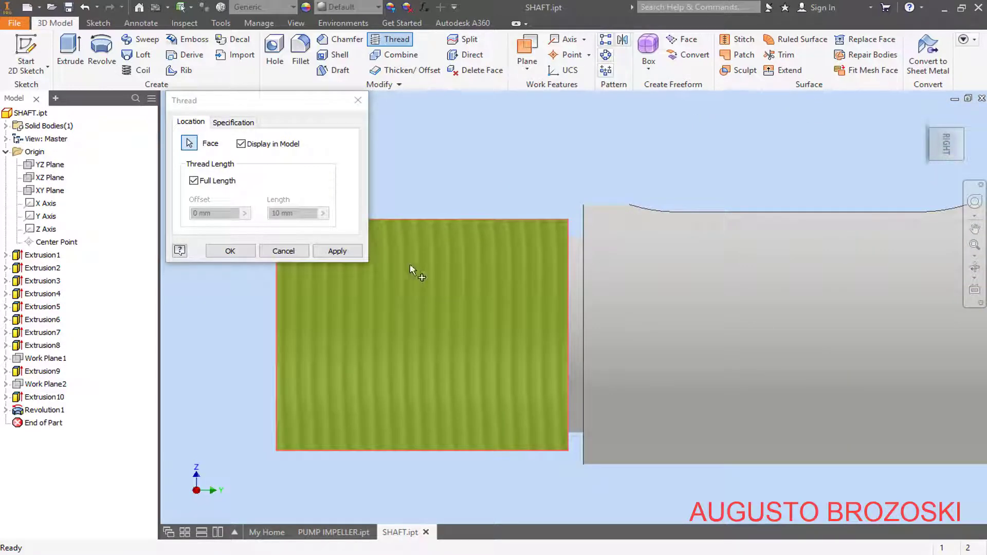
click(229, 254)
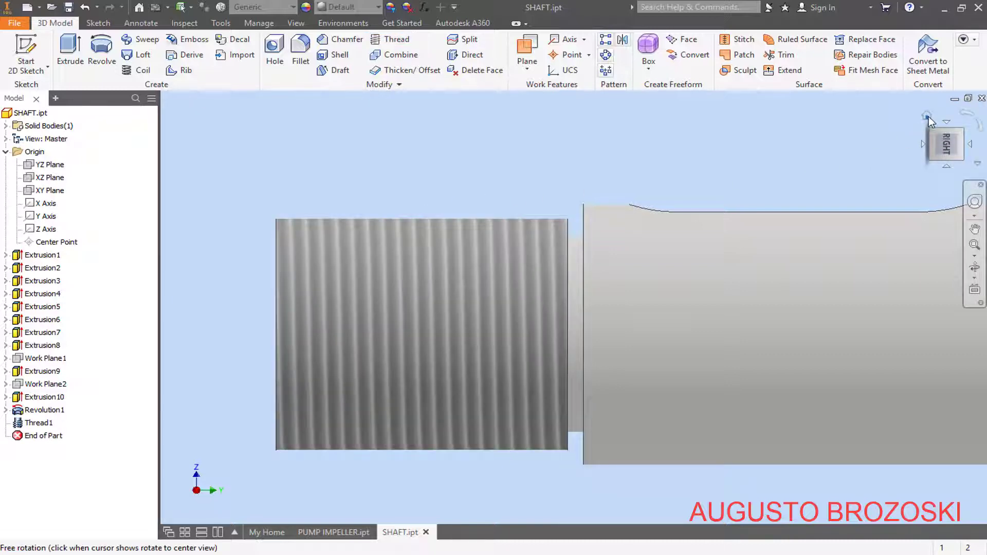
Look up the chamfer callouts for the threaded end and the other shaft edges in the PDF drawing
click(927, 115)
scroll(344, 421, up, 5)
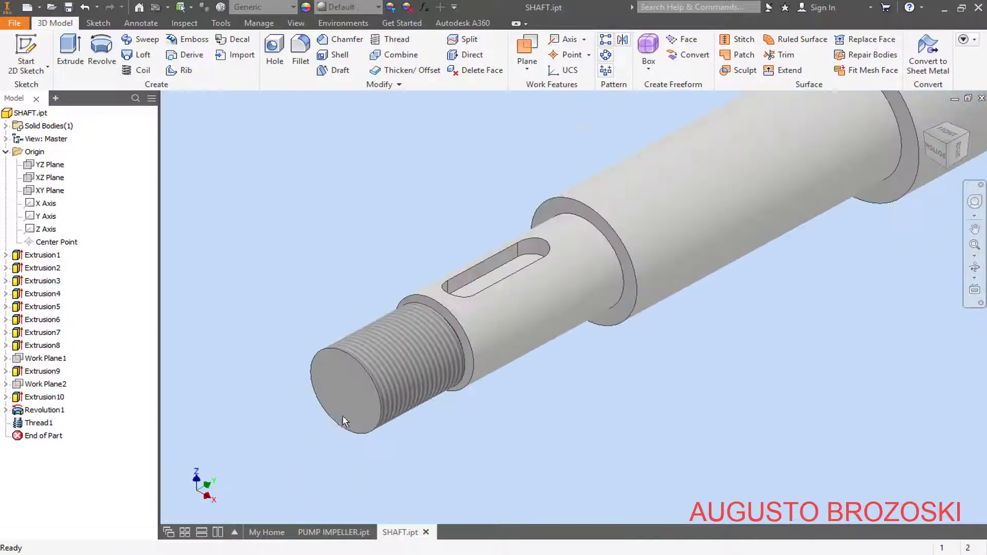
key(alt+Tab)
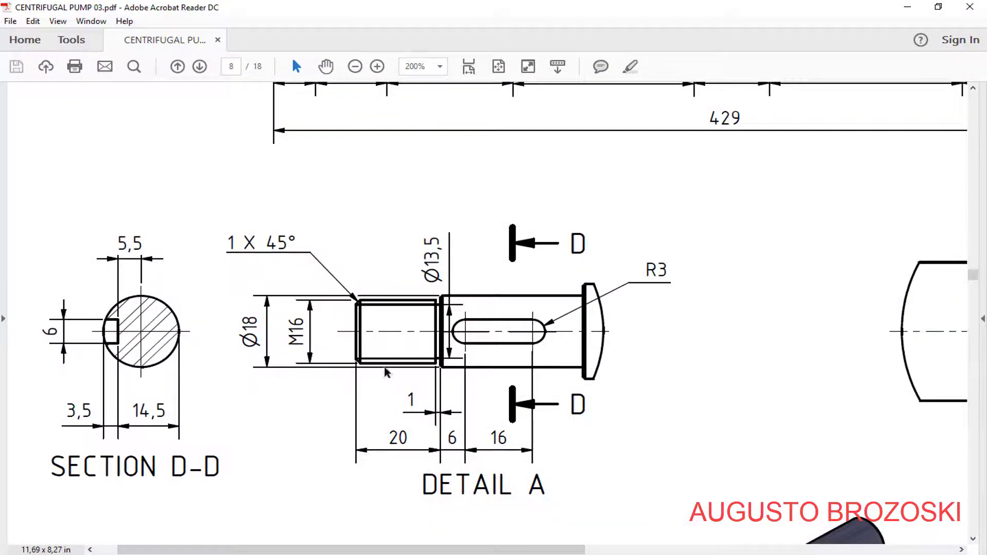
scroll(391, 375, up, 8)
scroll(491, 452, down, 2)
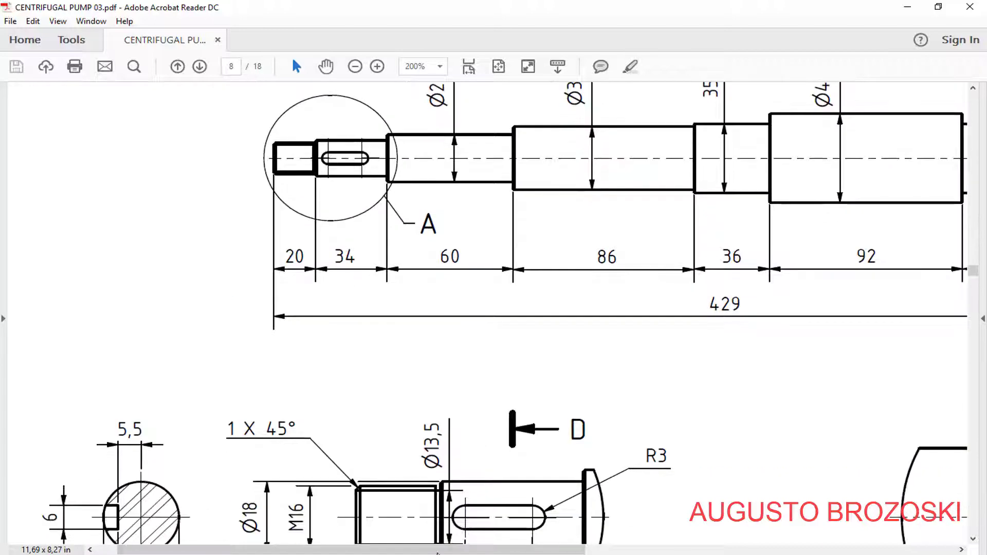
drag(402, 549, 632, 541)
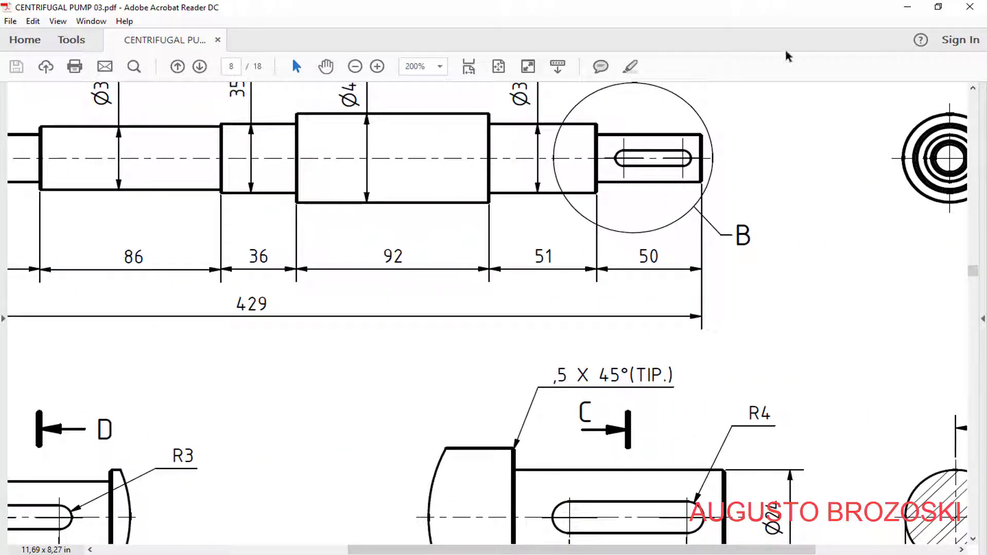
click(908, 8)
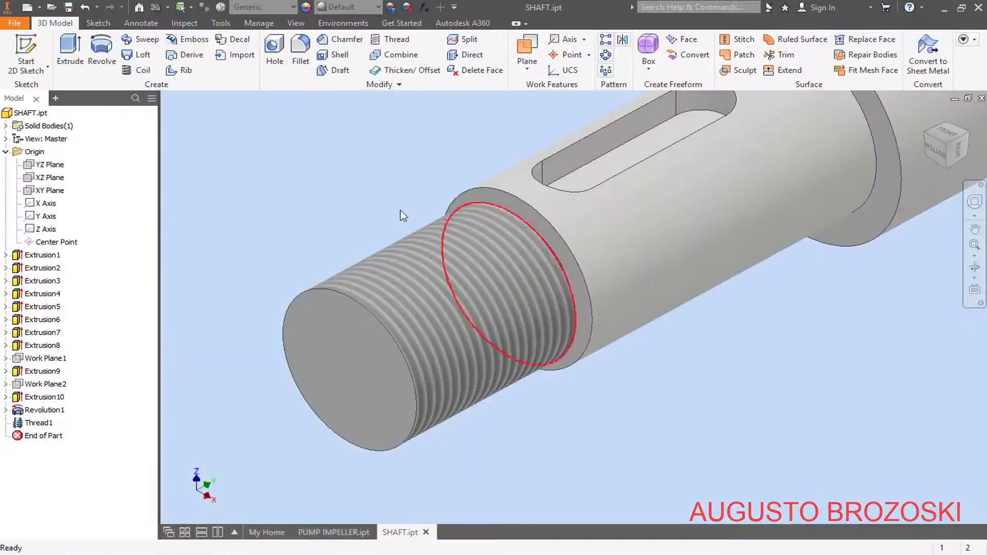
Chamfer the outer edge of the threaded end face with a distance of 1 mm
click(341, 39)
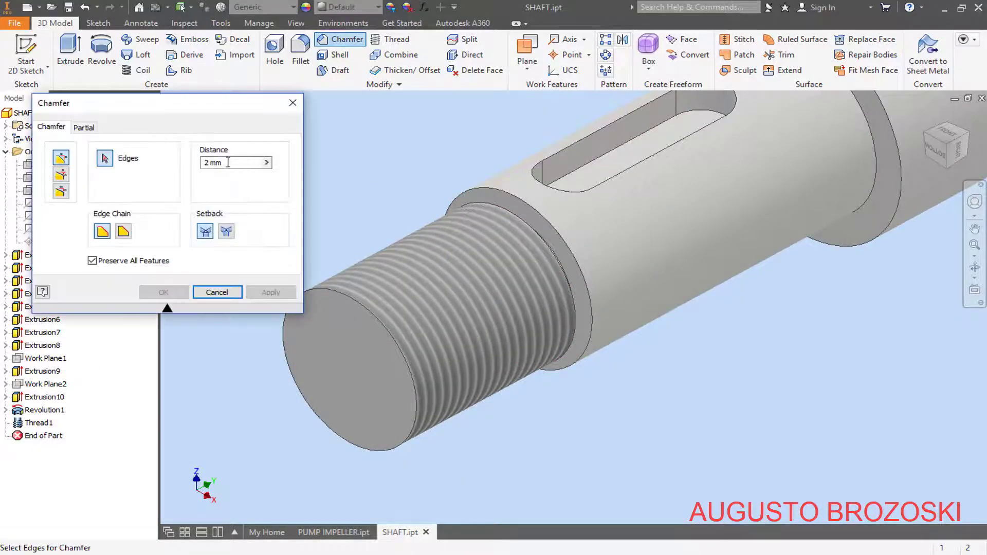
click(234, 163)
text(1)
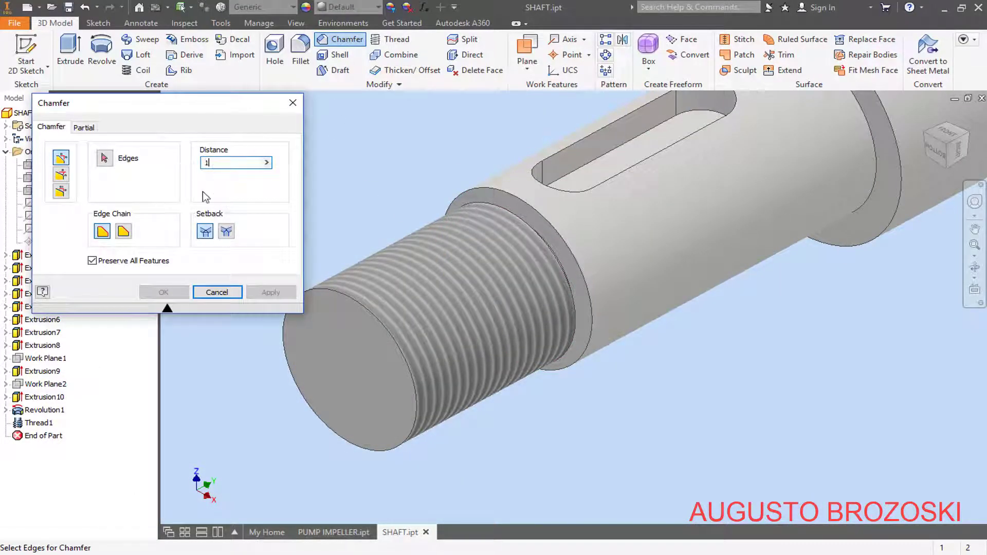
click(104, 159)
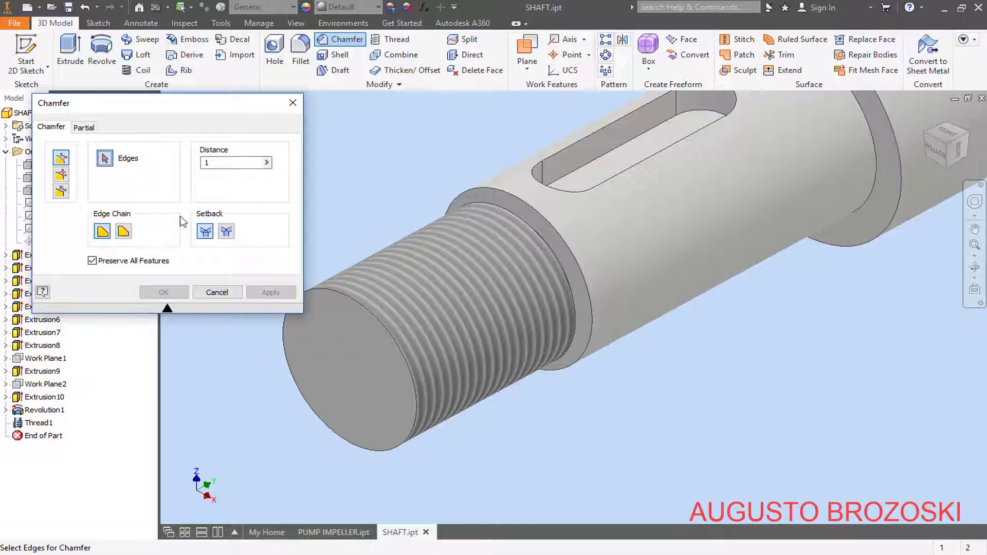
click(281, 312)
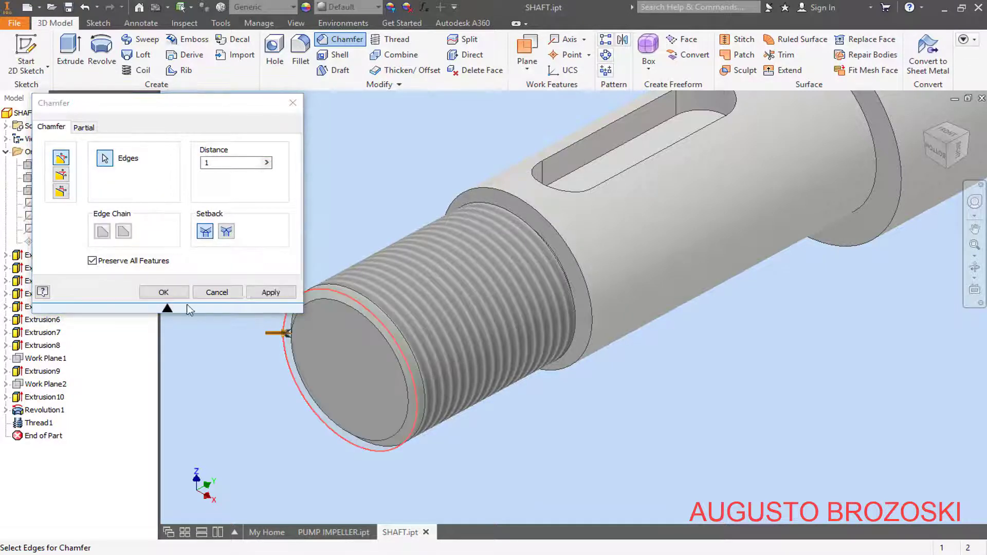
click(271, 292)
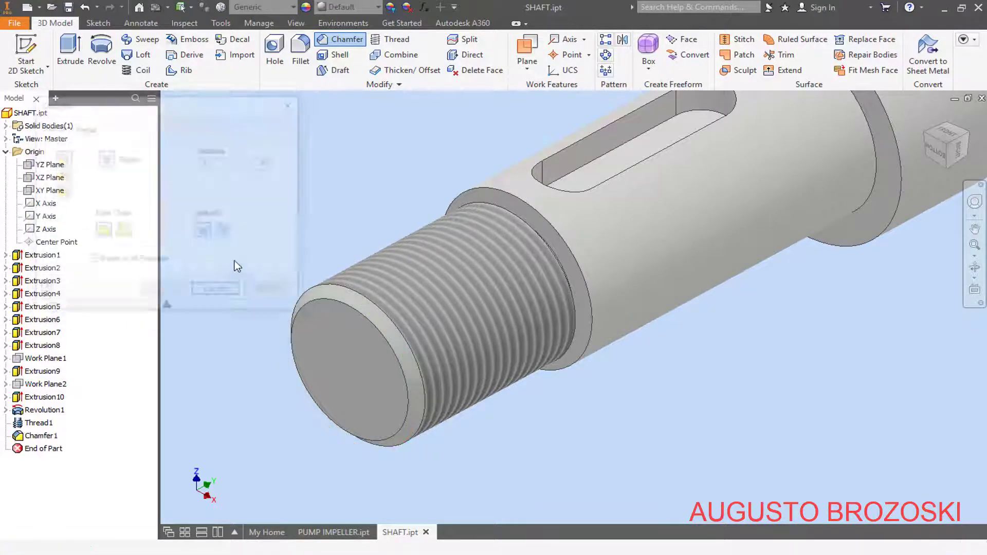
Set a second chamfer to 0.5 mm and select the outer edges of the first four shoulders after the thread
click(207, 165)
drag(208, 164, 187, 174)
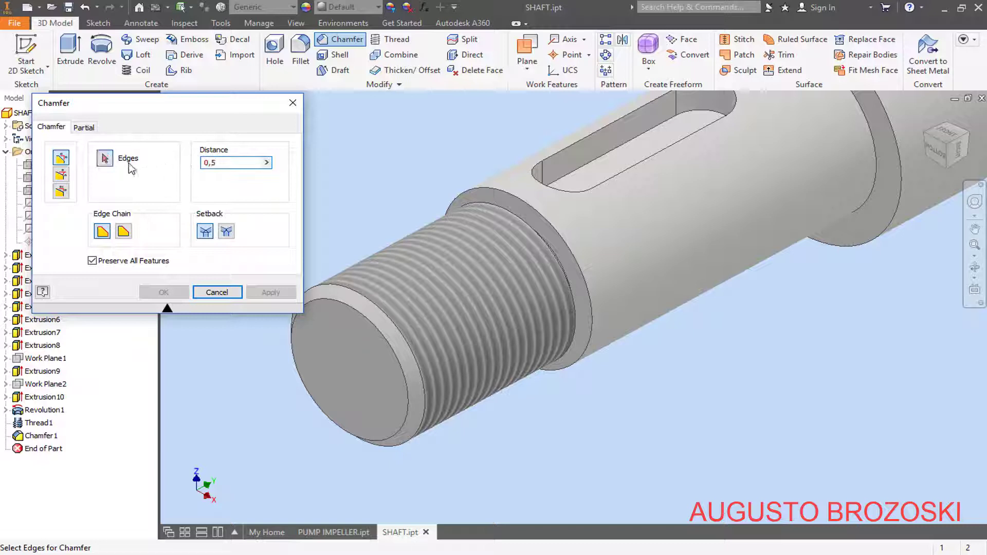
click(105, 159)
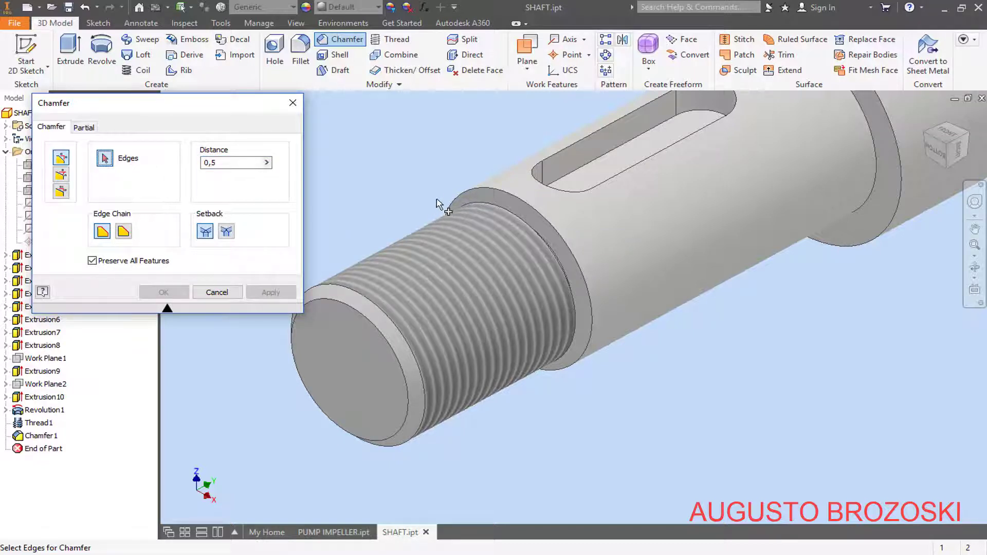
click(468, 197)
scroll(468, 200, down, 3)
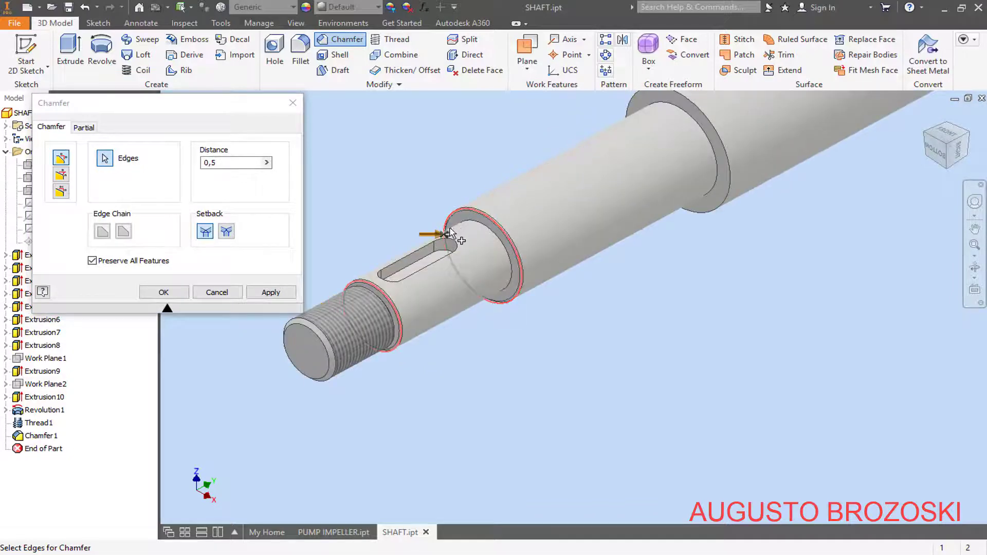
scroll(452, 221, up, 3)
scroll(465, 250, down, 5)
click(455, 278)
scroll(455, 280, down, 5)
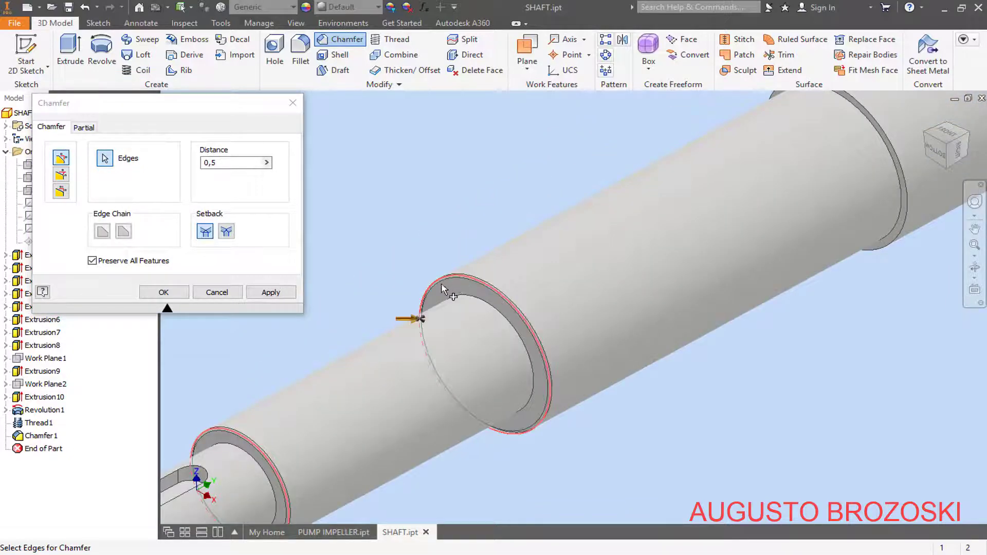
click(571, 215)
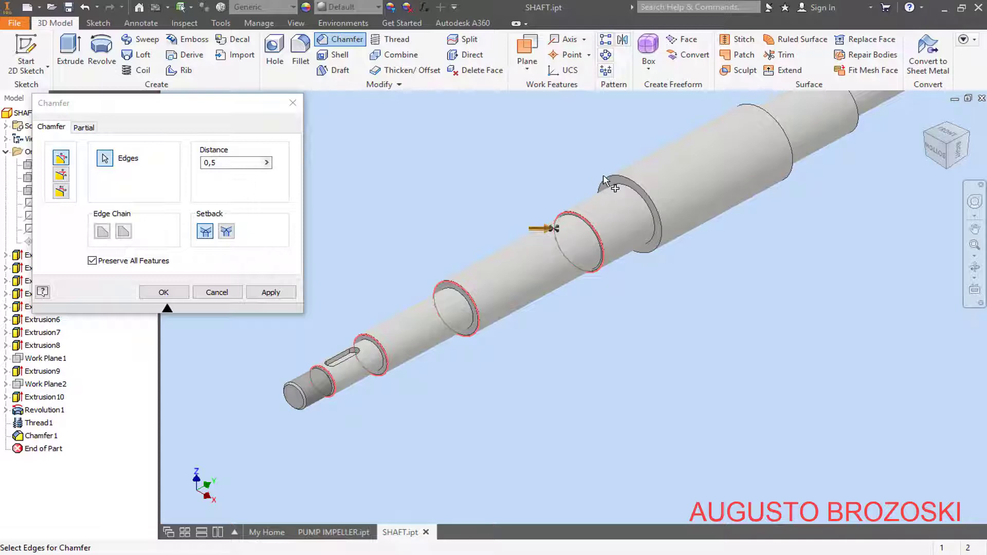
Add both edges of the largest section, the next shoulder edge and the far end edge to the chamfer and apply it
click(603, 179)
scroll(551, 226, down, 3)
scroll(696, 137, up, 6)
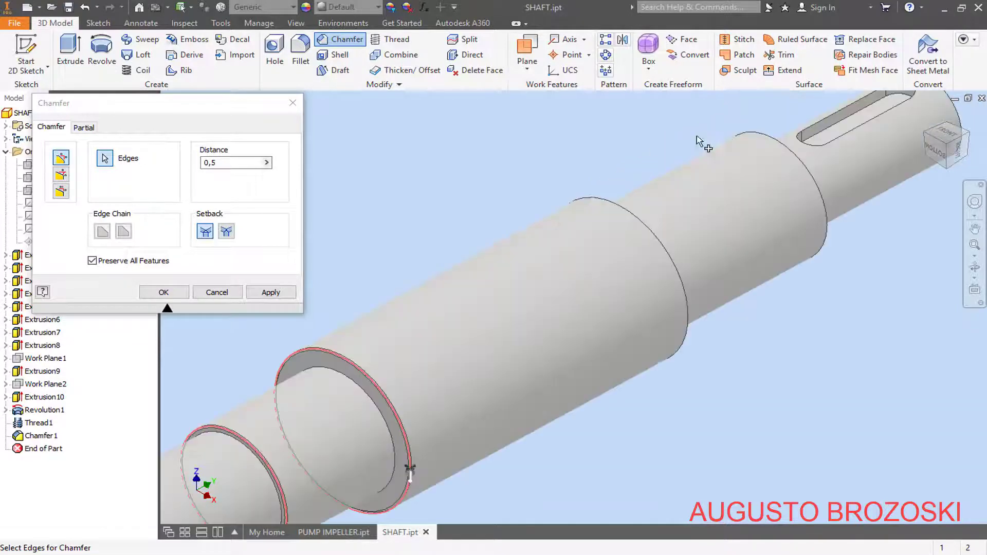
click(604, 199)
click(753, 136)
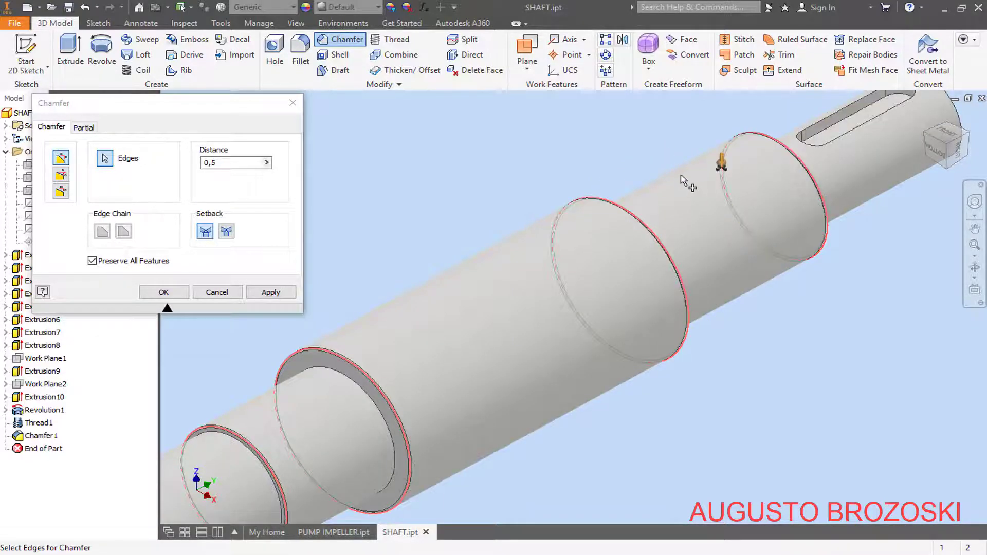
scroll(683, 145, down, 5)
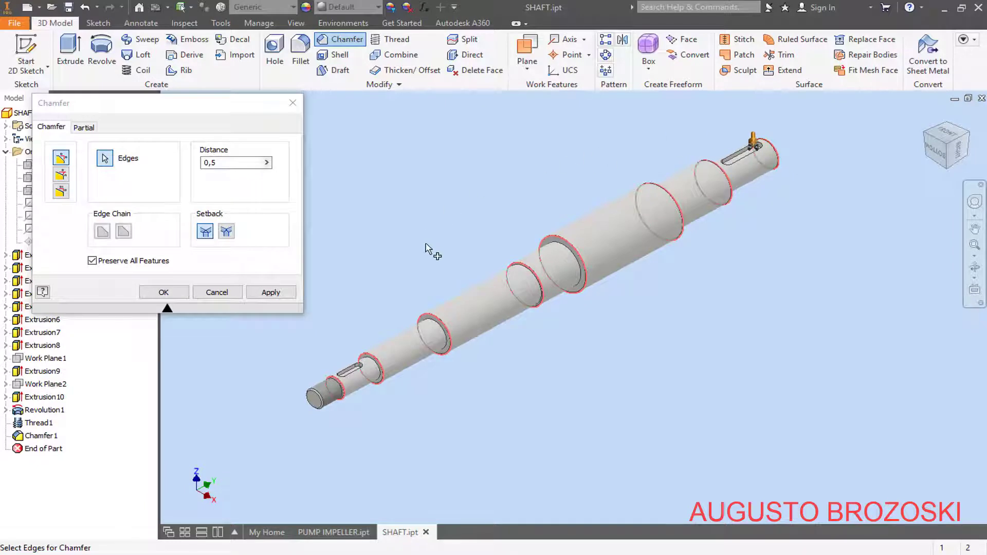
click(164, 292)
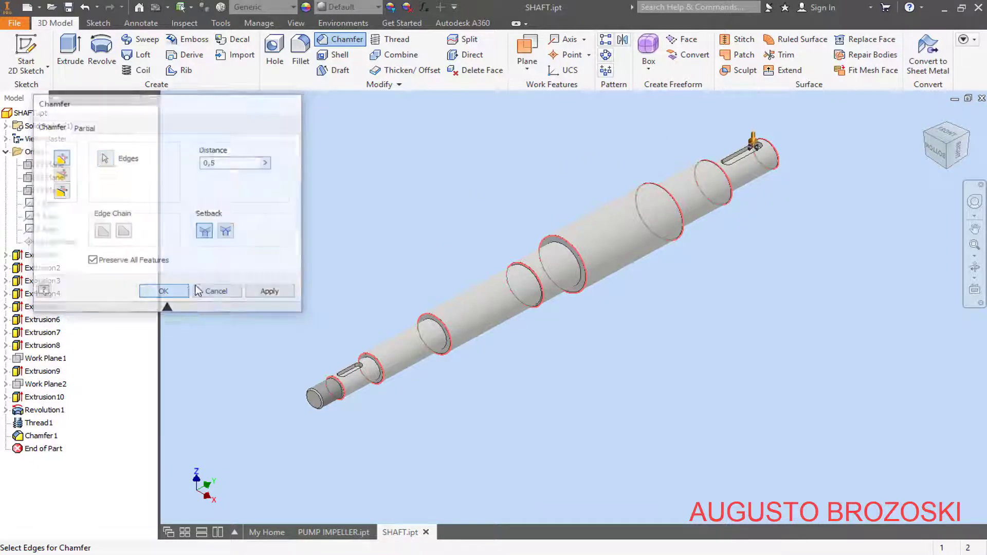
Assign the Stainless Steel material from the Inventor Material Library to the shaft
click(926, 117)
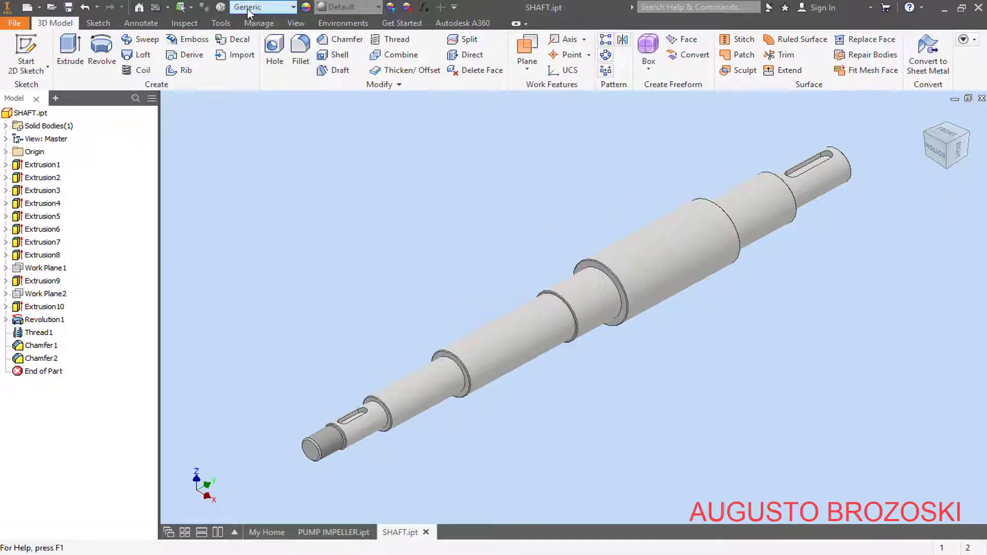
click(293, 11)
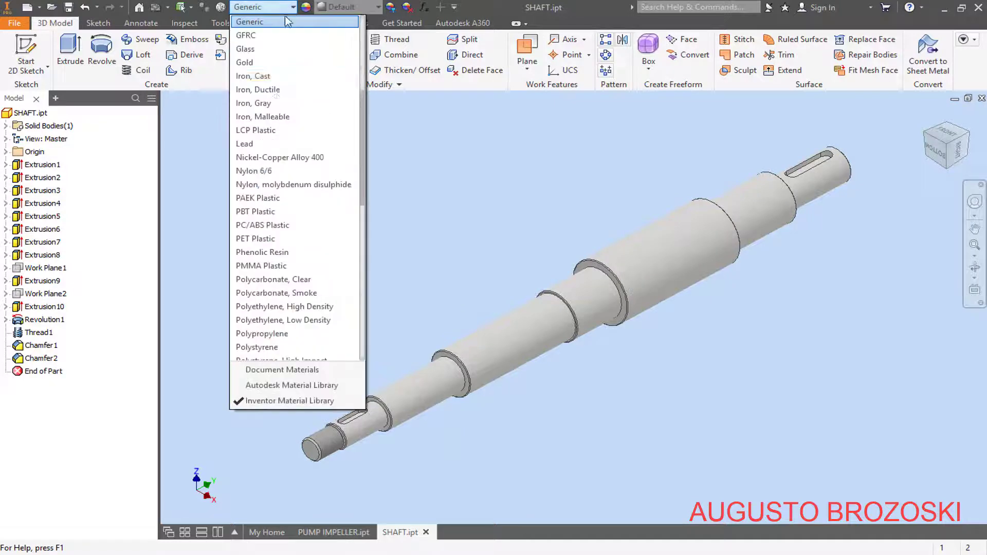
scroll(292, 255, down, 2)
scroll(292, 254, down, 5)
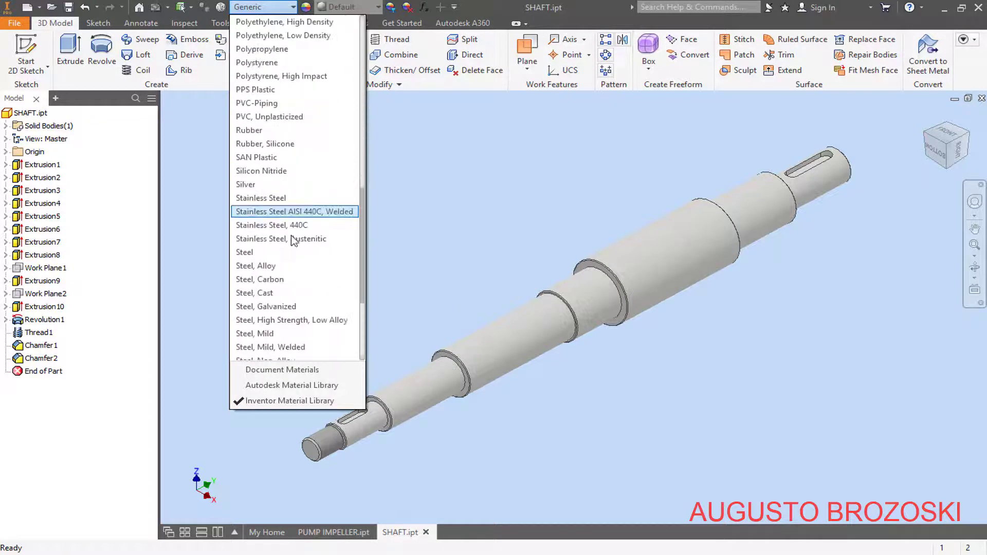
click(255, 199)
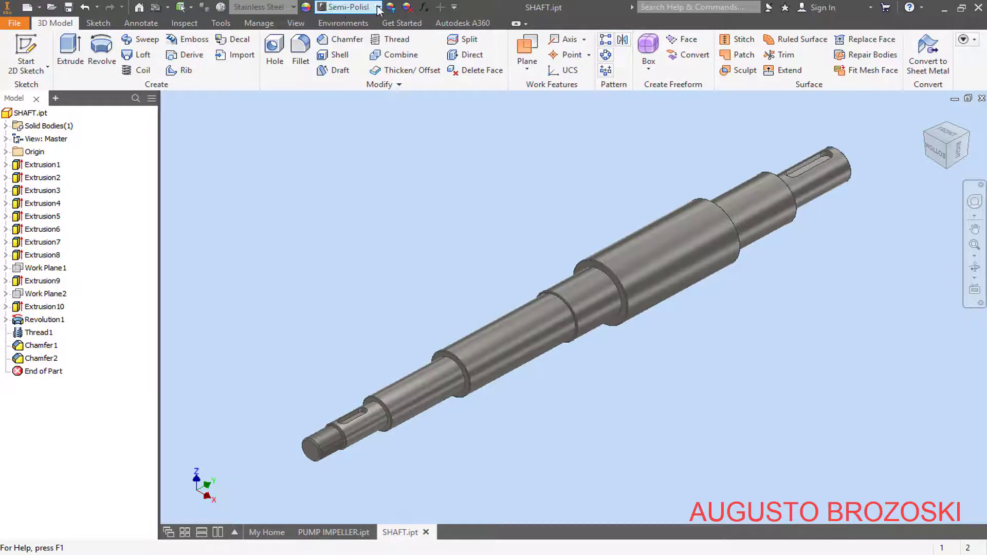
Change the shaft's appearance to Chrome - Polished
click(379, 7)
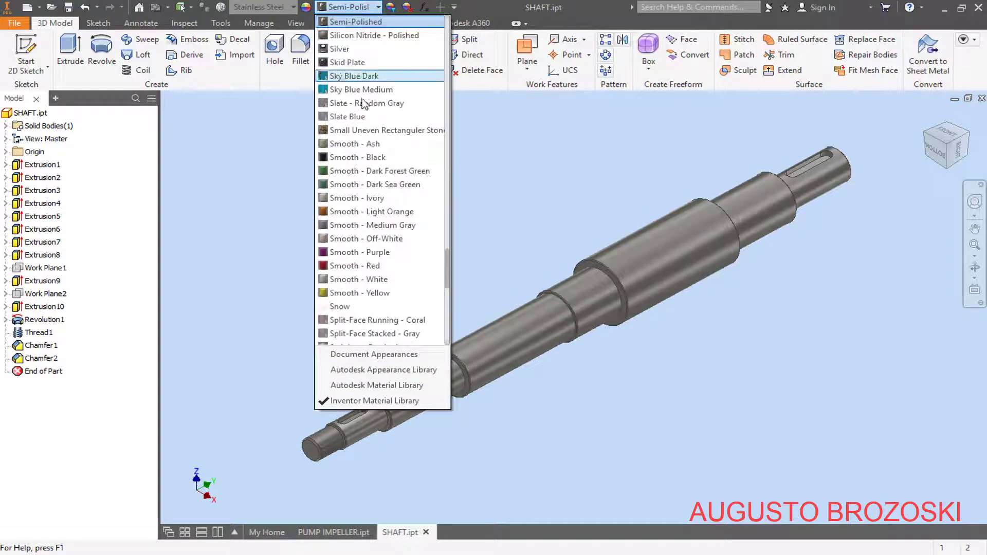
scroll(362, 184, up, 15)
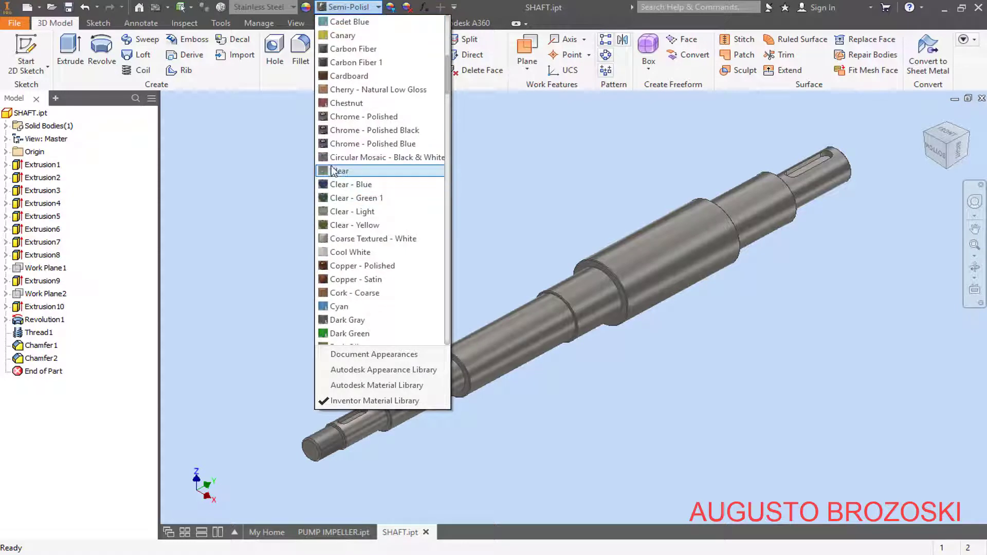
click(357, 117)
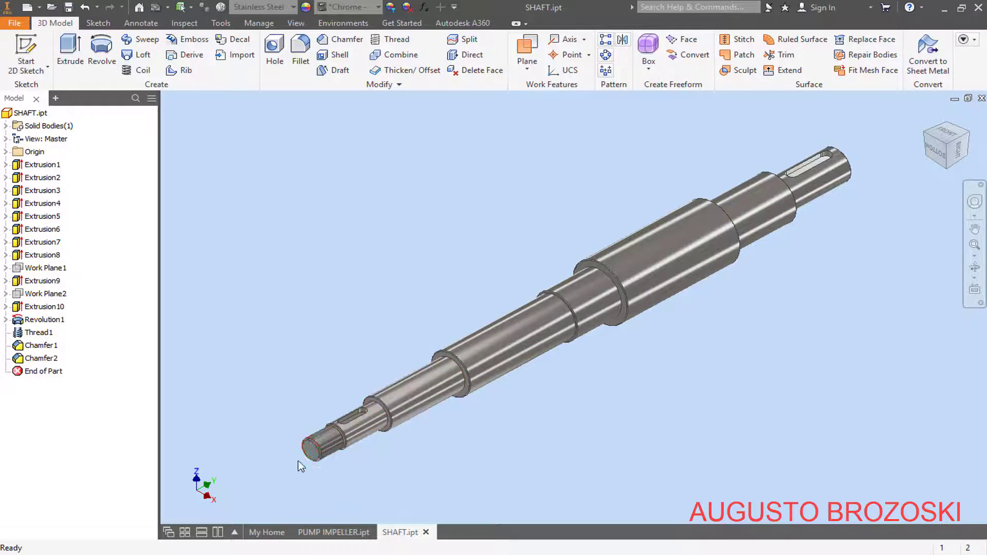
Inspect the threaded end up close, then save the part with the whole shaft in the home view
scroll(326, 431, up, 5)
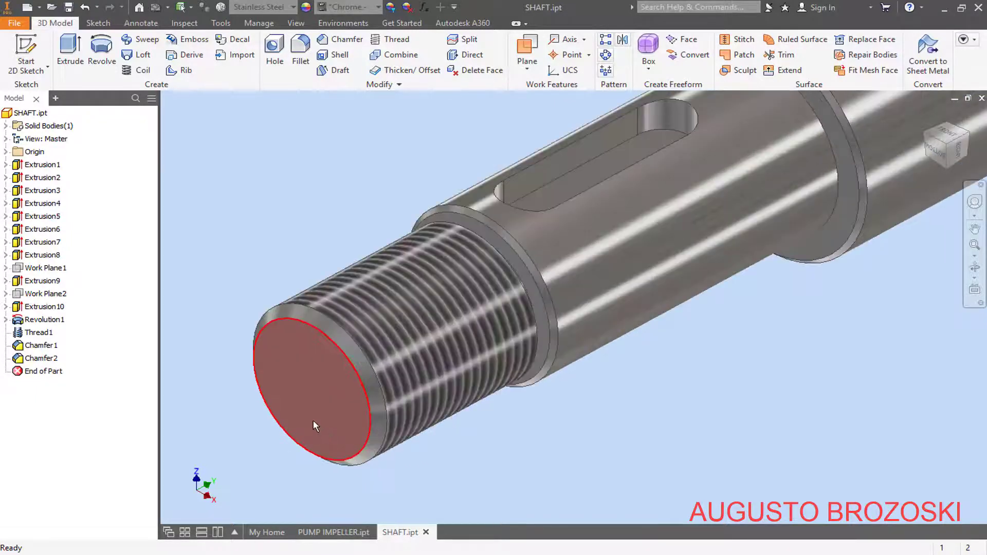
scroll(313, 420, down, 2)
click(926, 119)
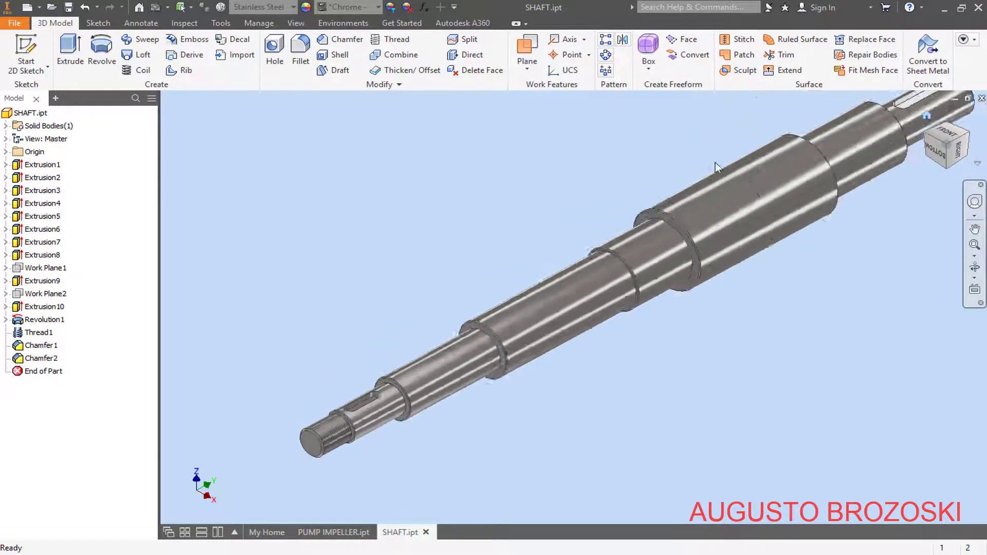
click(69, 7)
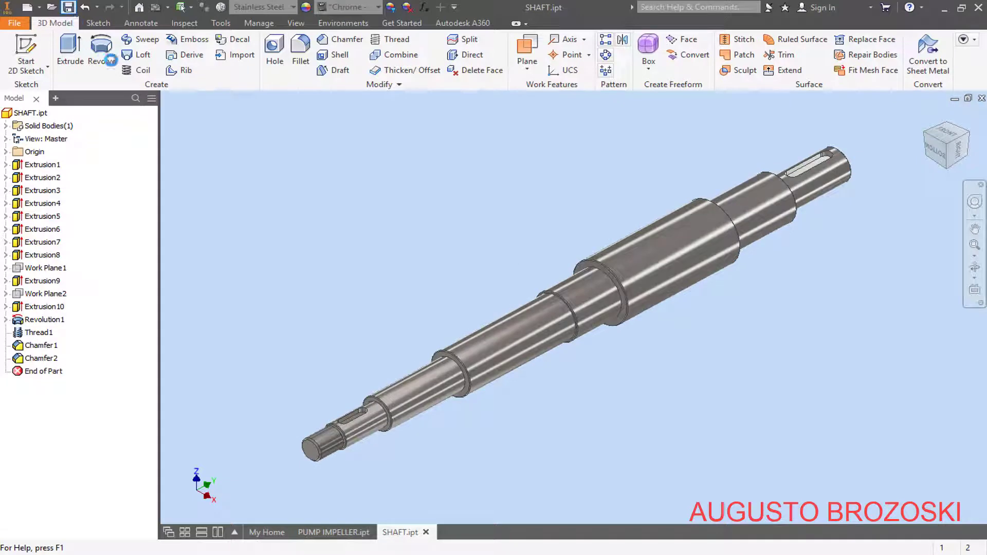